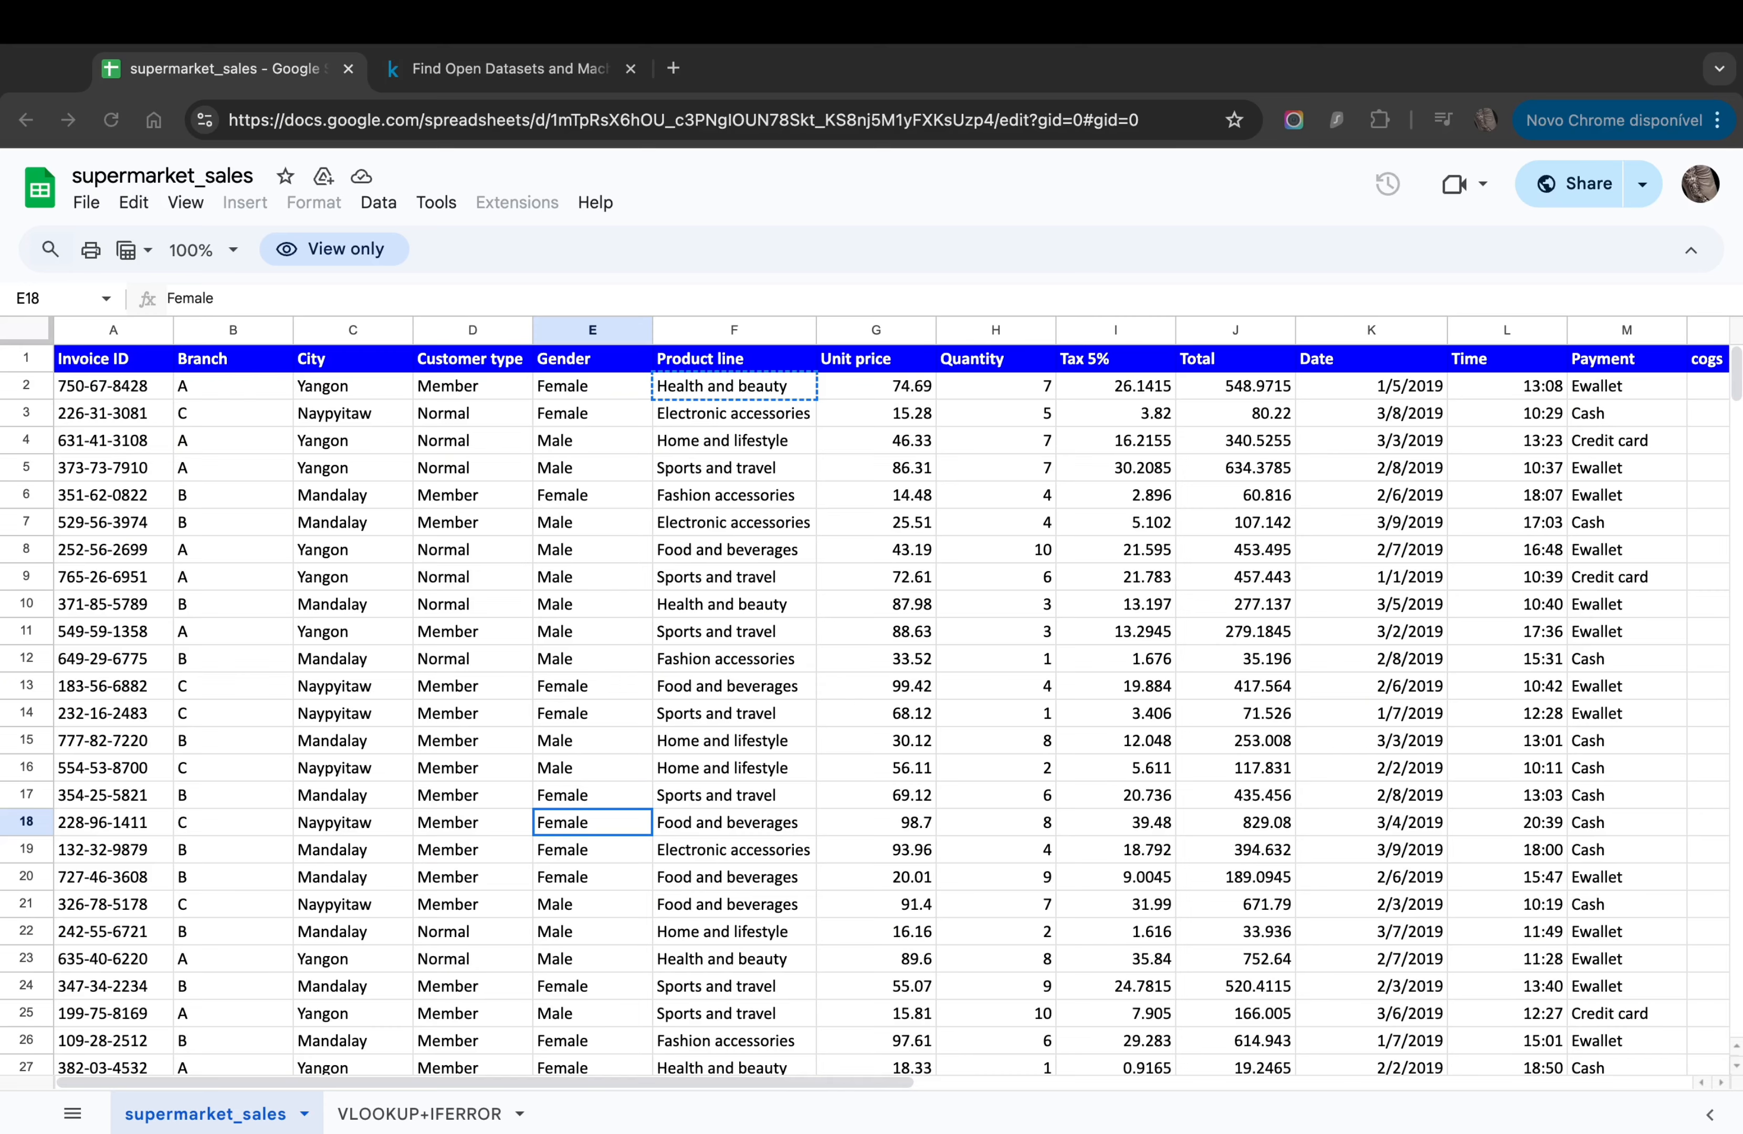
Step: Select the Invoice ID cell A4 in the supermarket_sales sheet
click(240, 477)
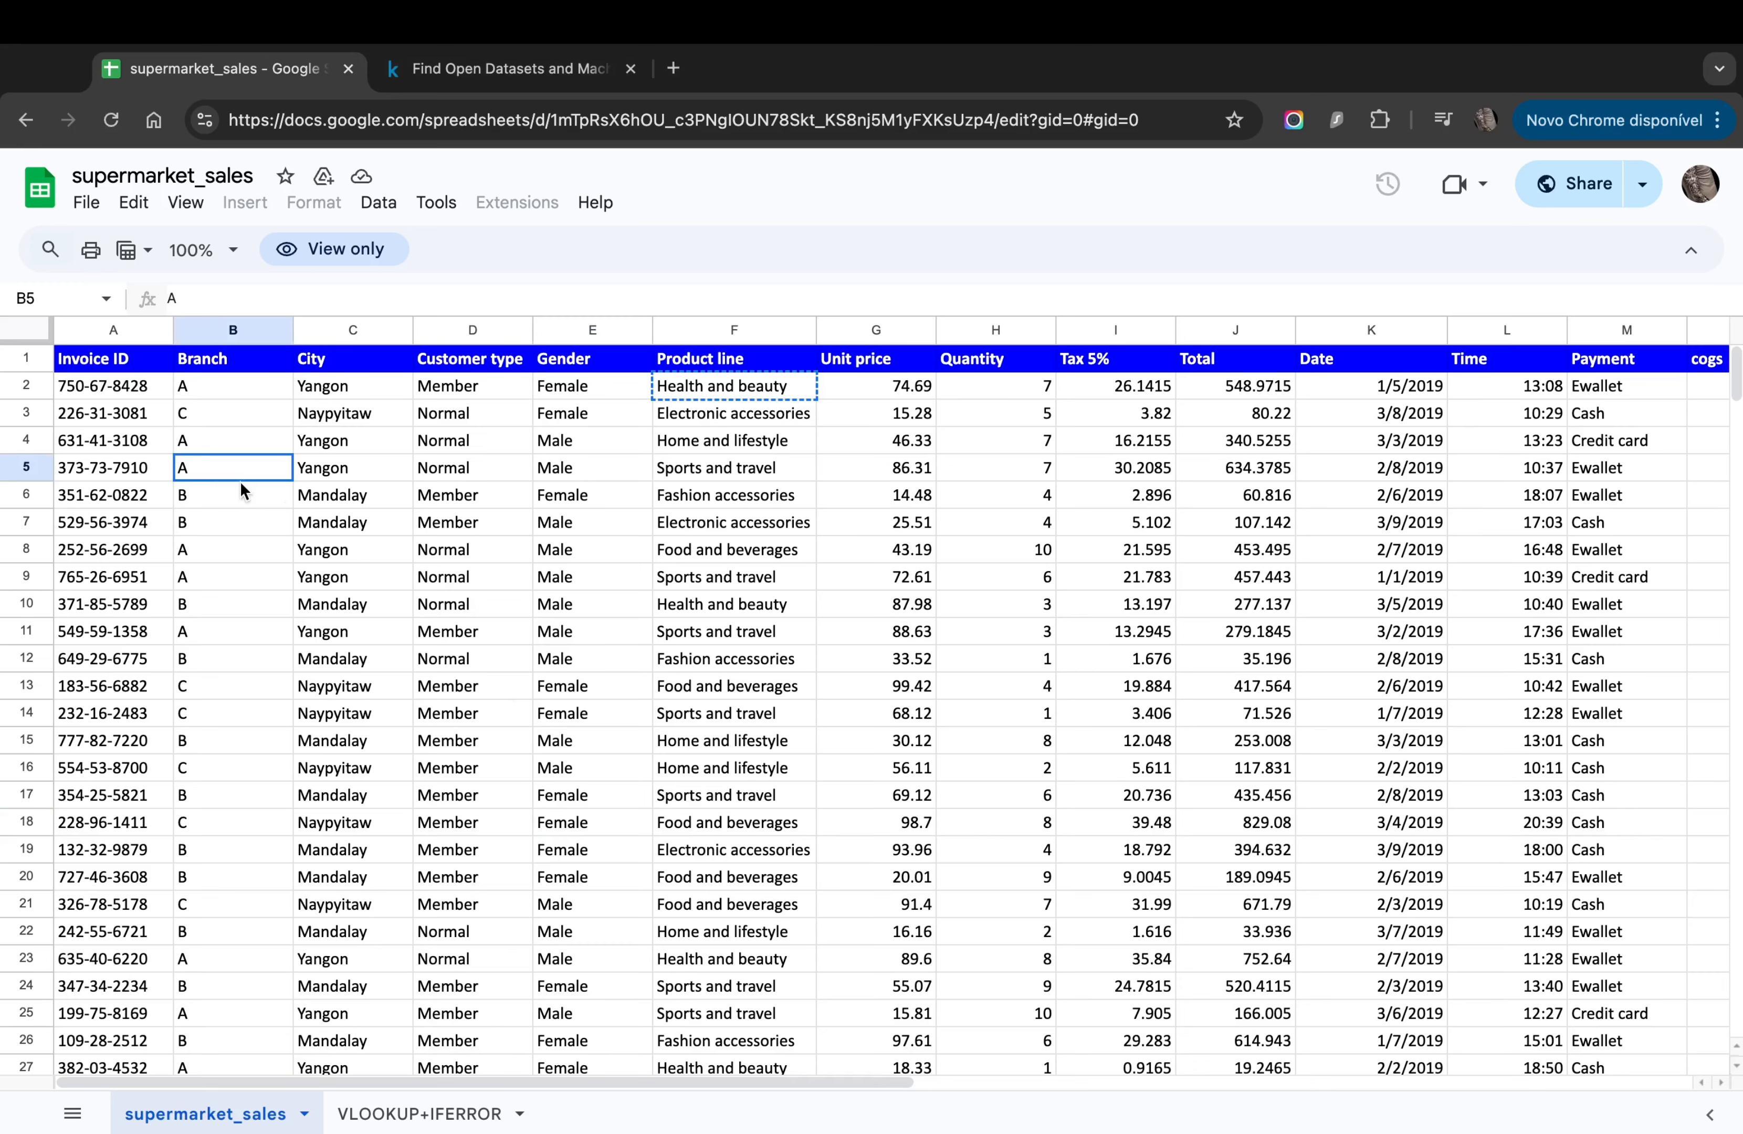
key(Up)
key(Left)
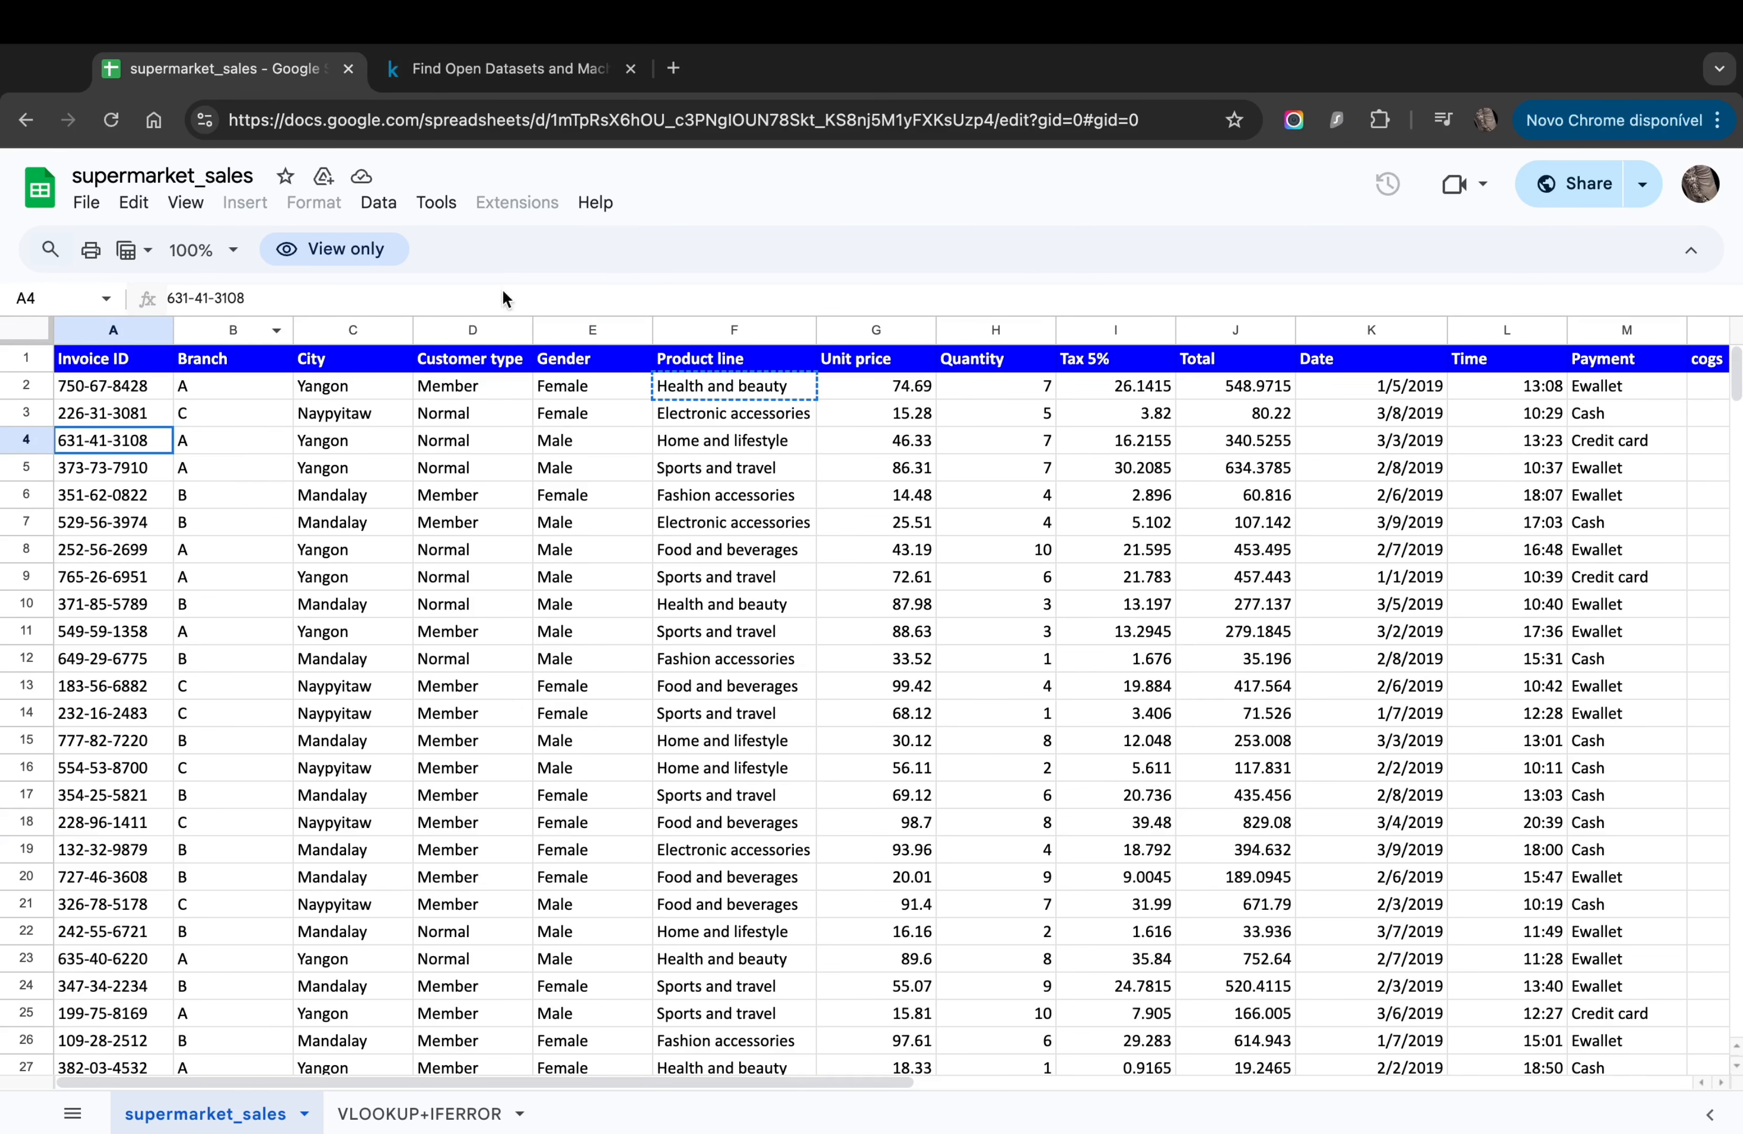
Step: Look over the Kaggle datasets page, then return to the supermarket_sales spreadsheet
click(508, 68)
click(275, 81)
click(441, 77)
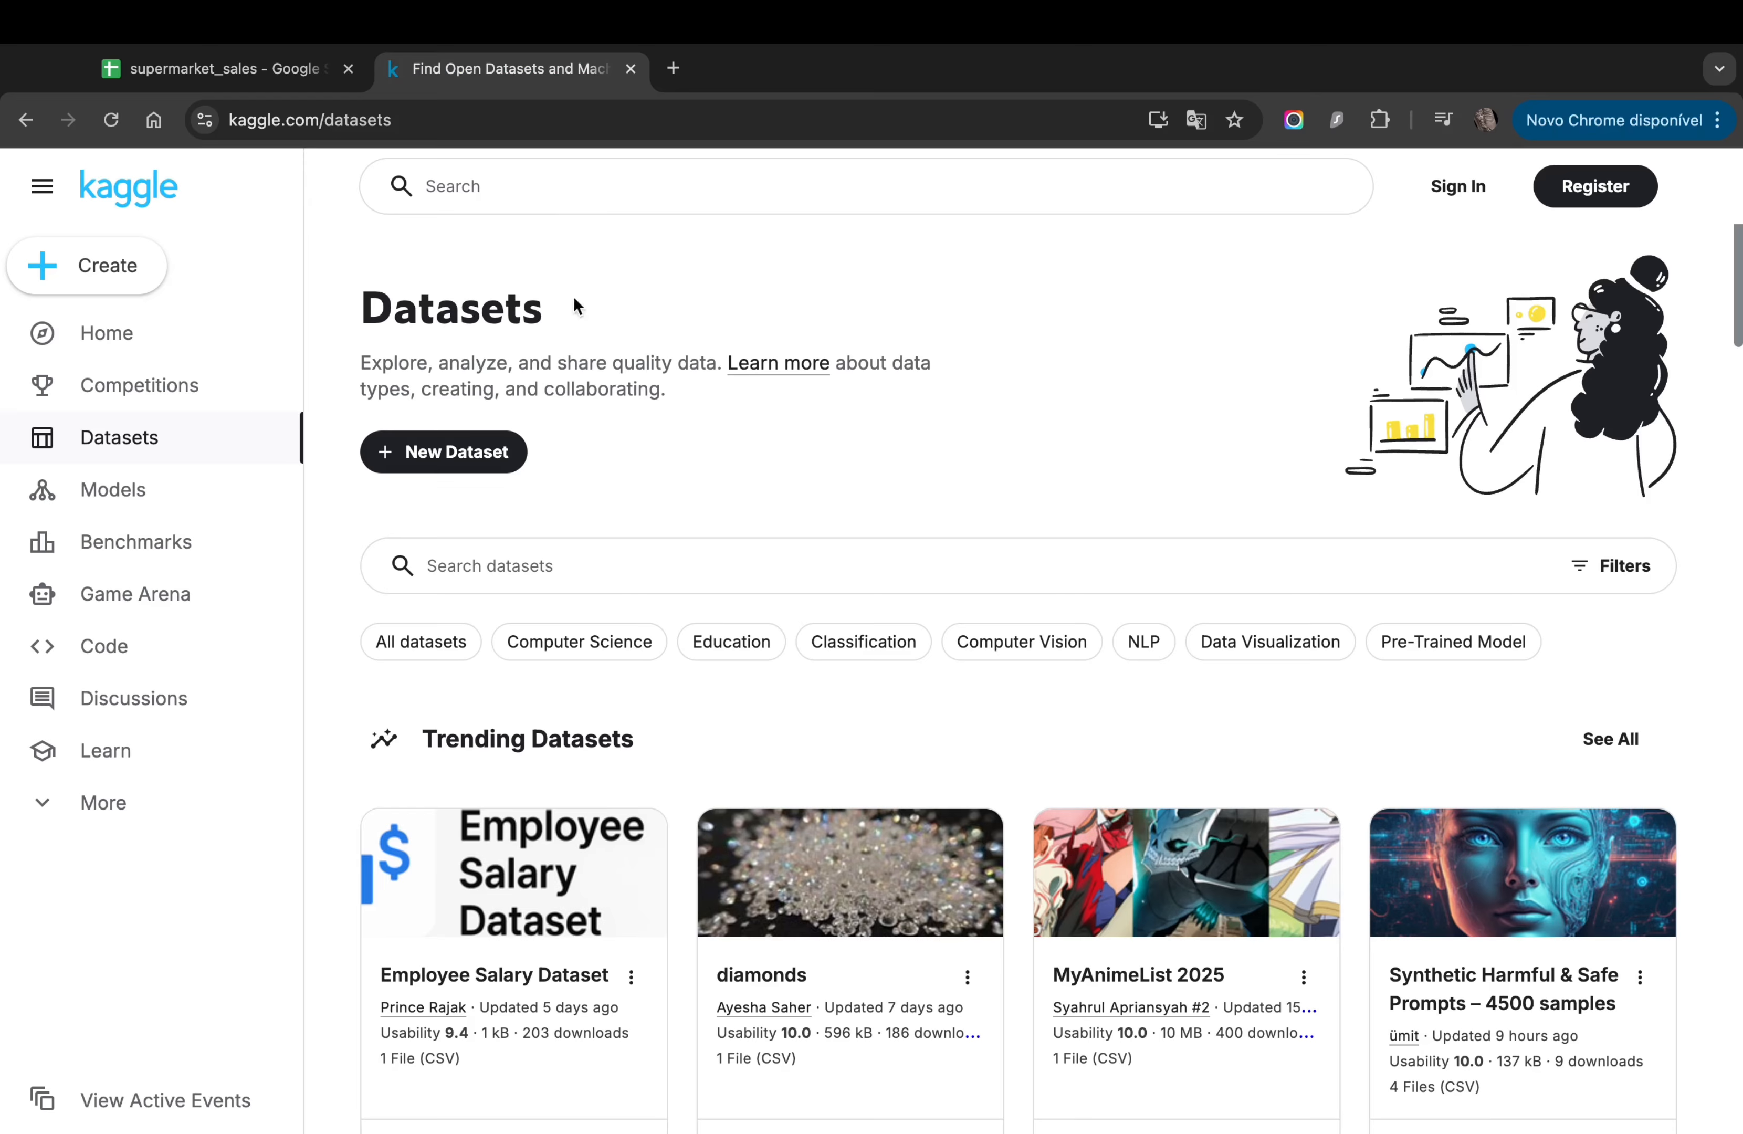
scroll(687, 589, down, 5)
scroll(685, 585, down, 10)
scroll(685, 585, up, 13)
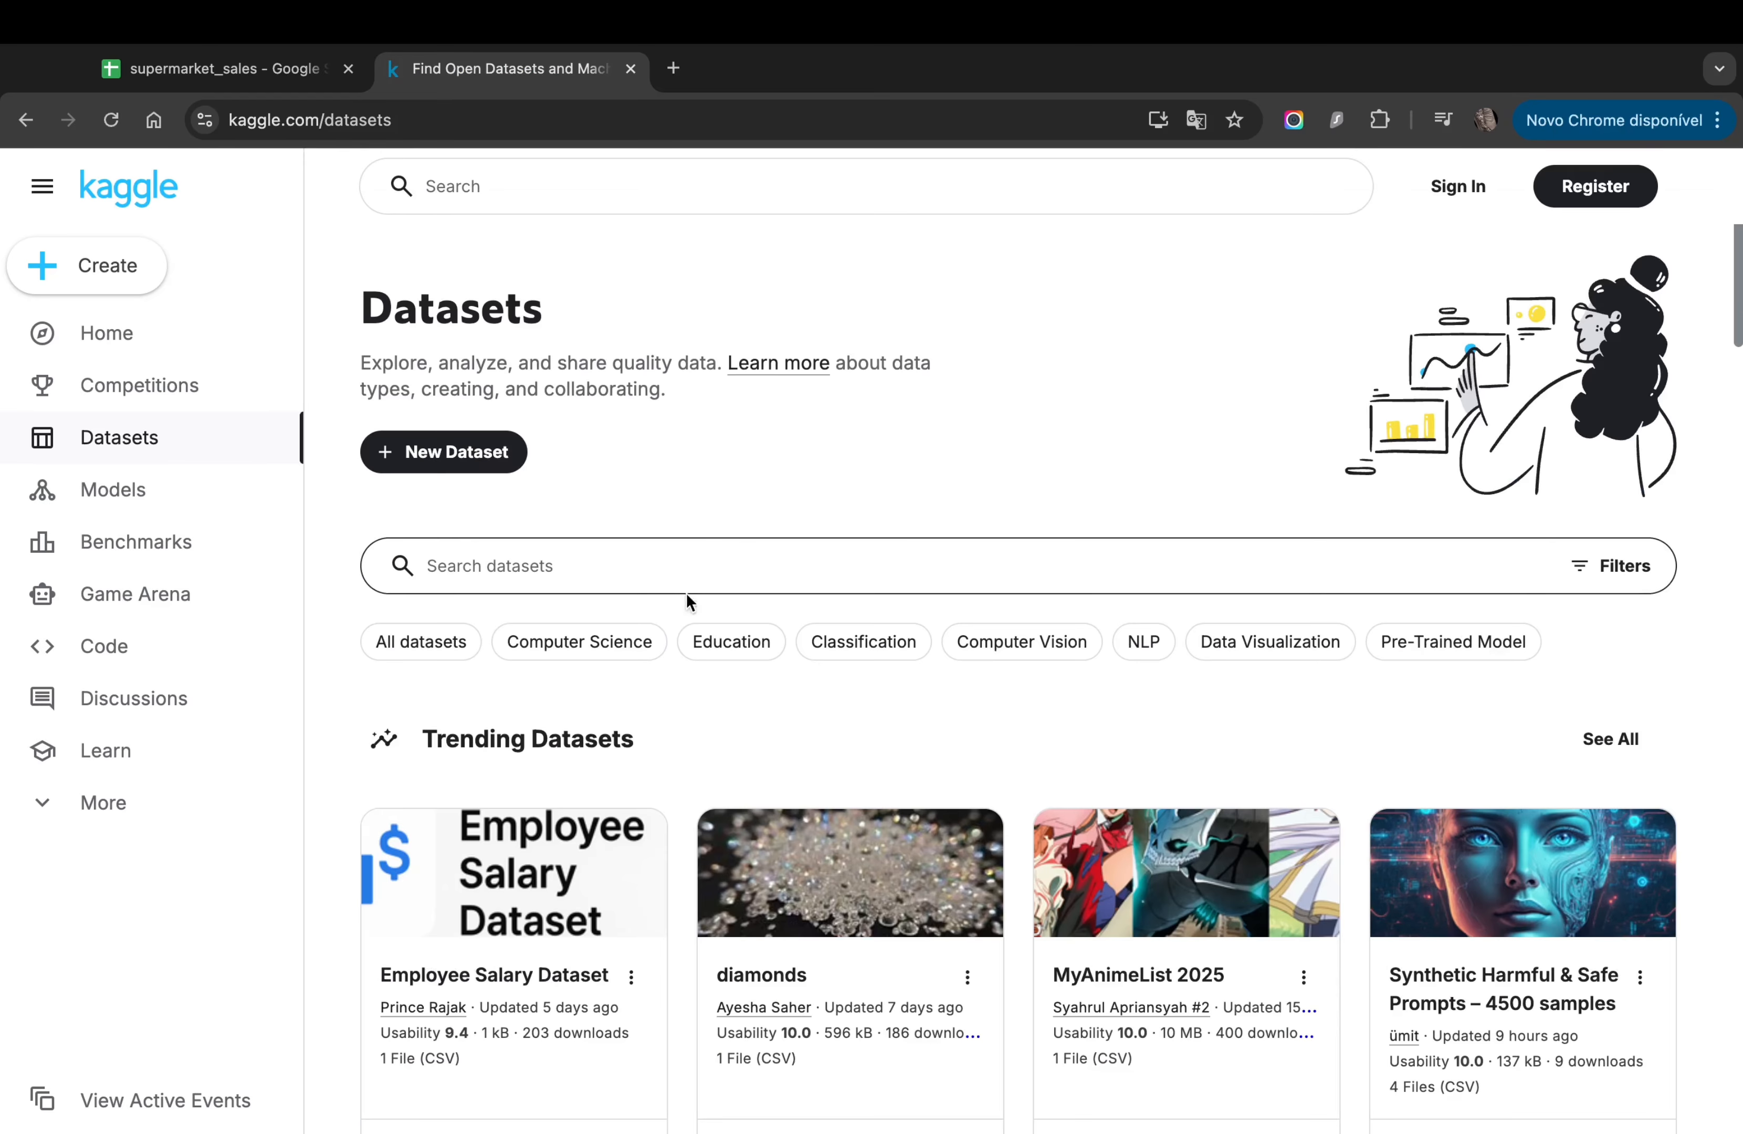
scroll(1097, 644, down, 5)
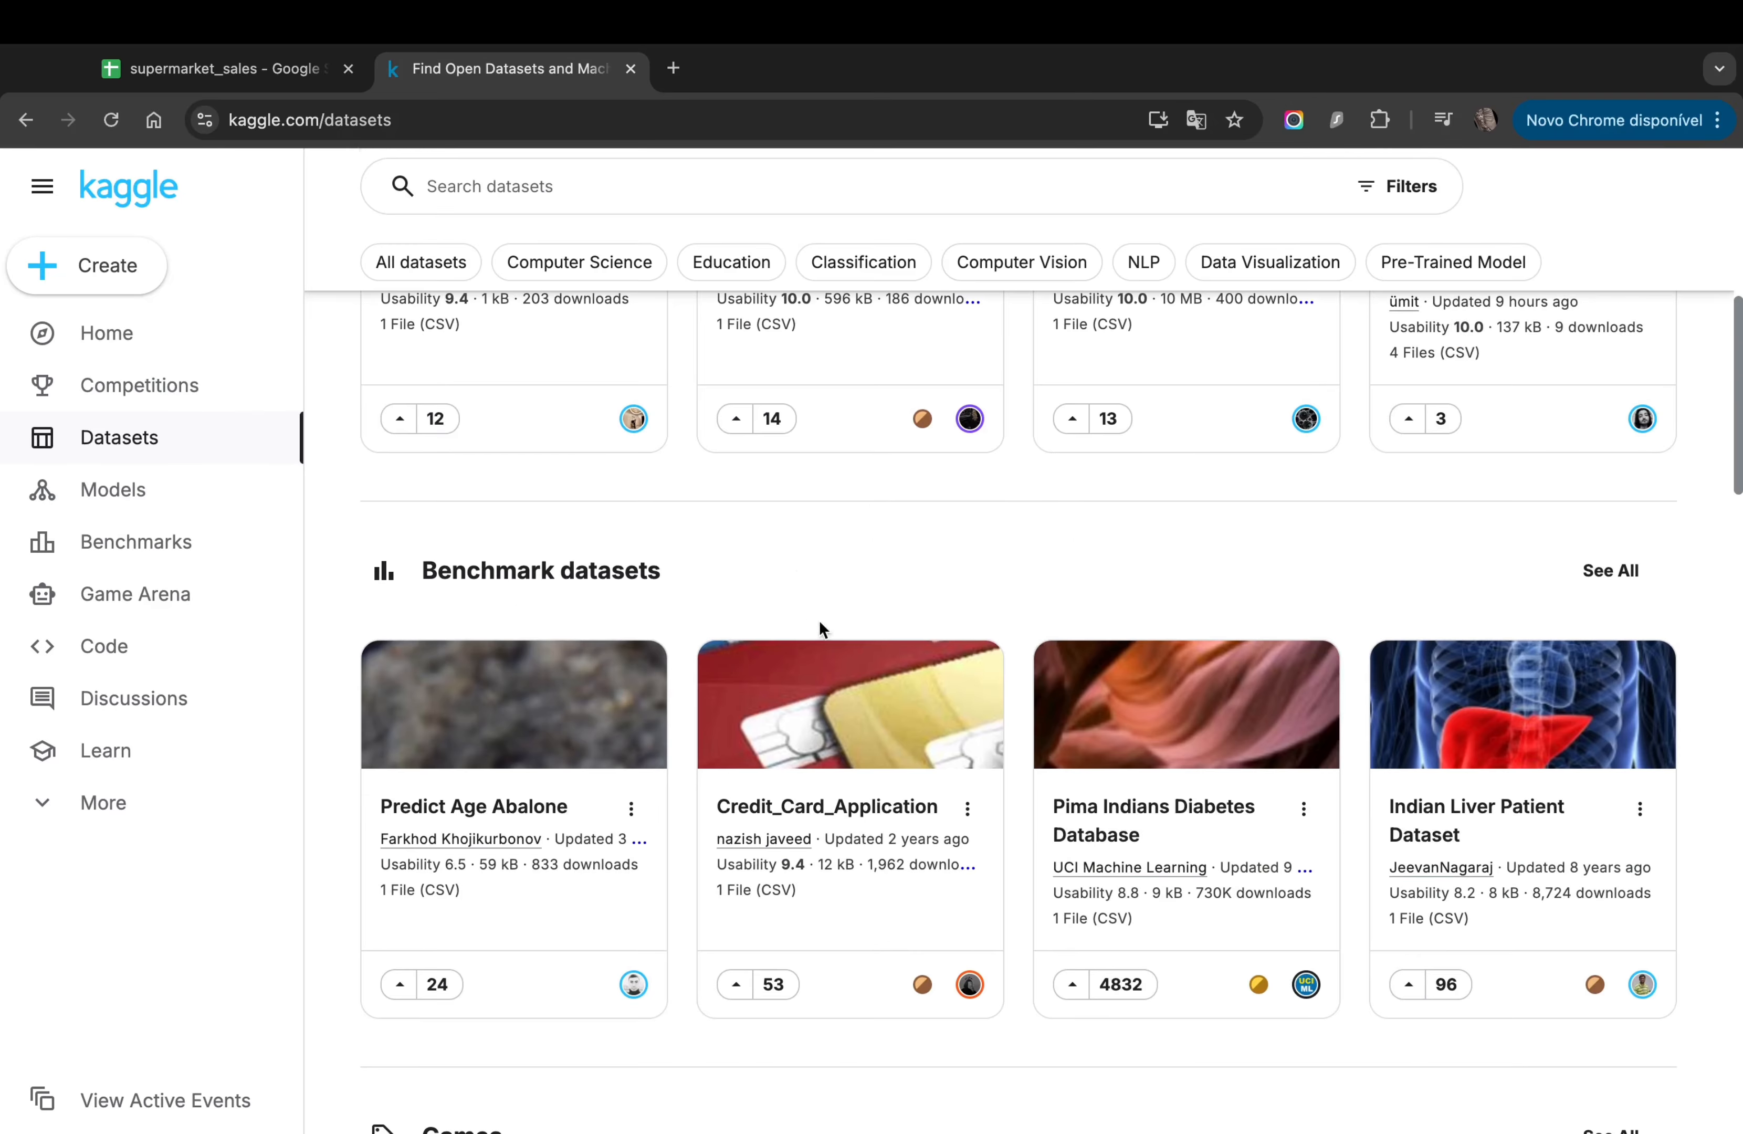
scroll(825, 581, up, 5)
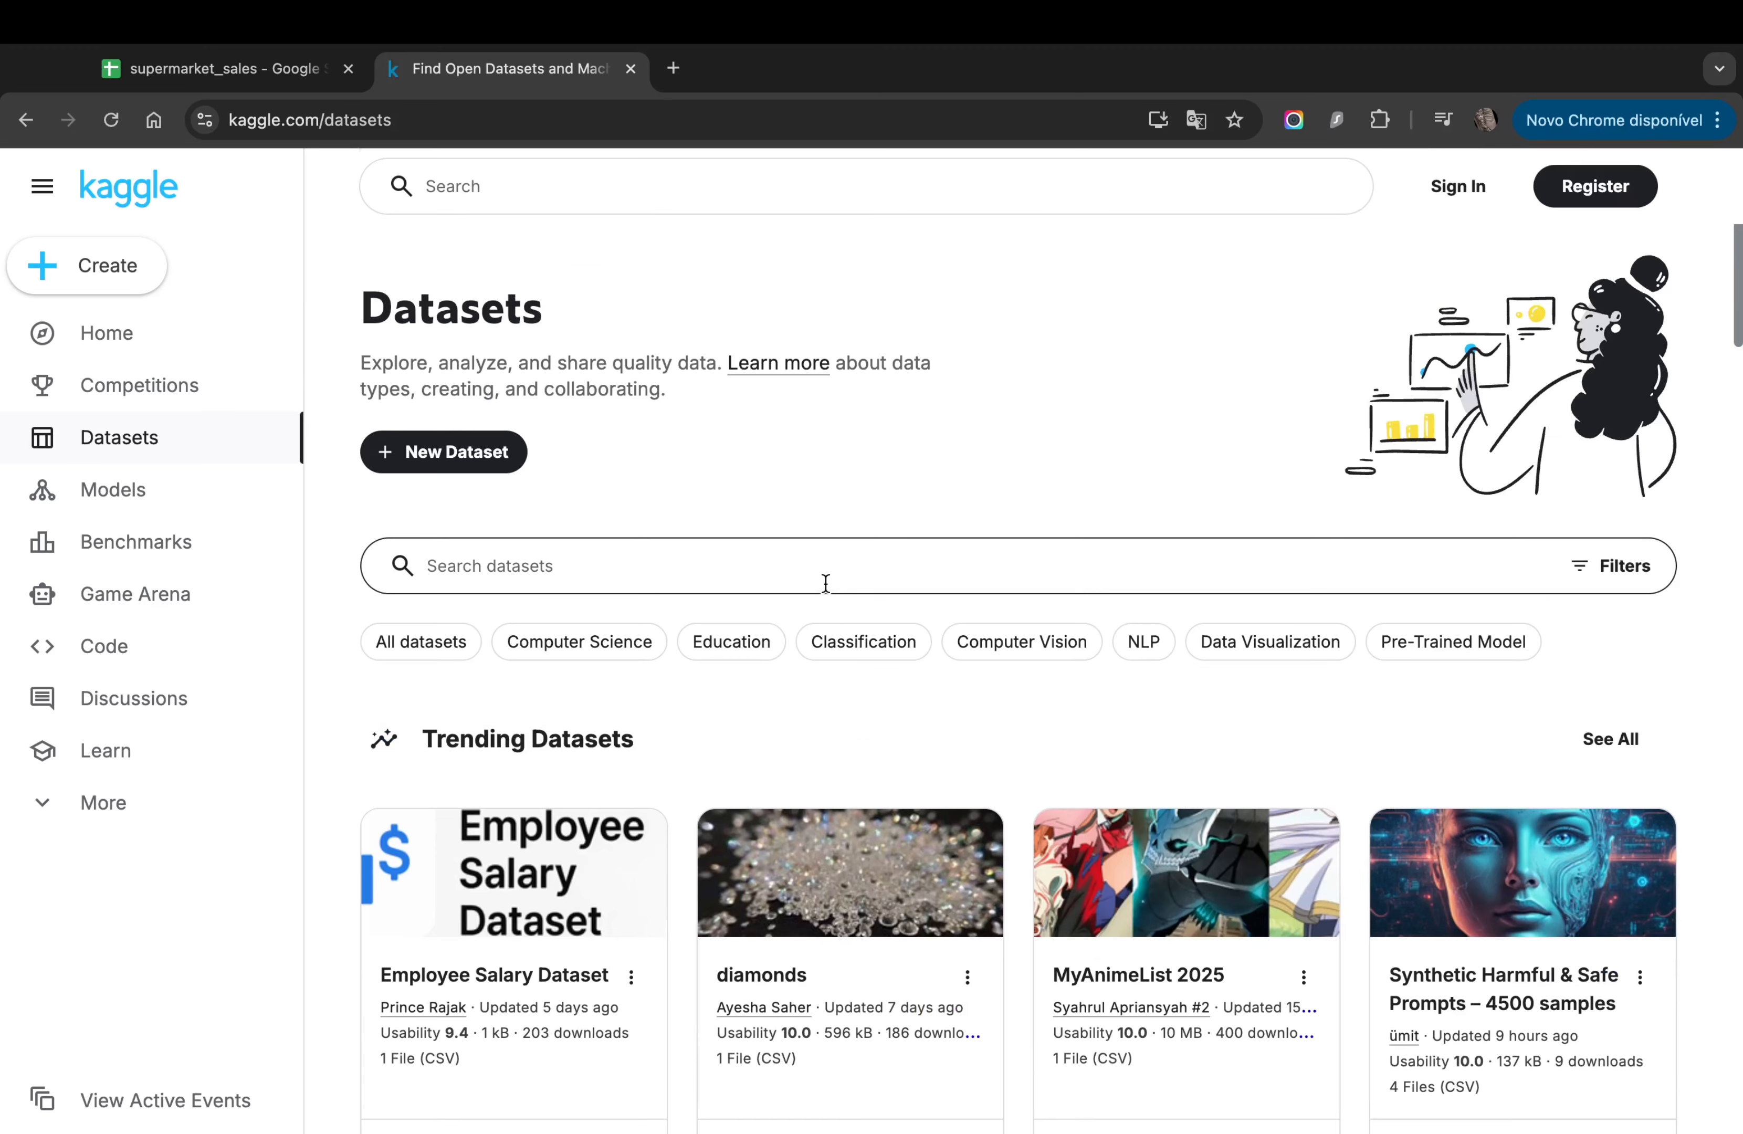
click(265, 68)
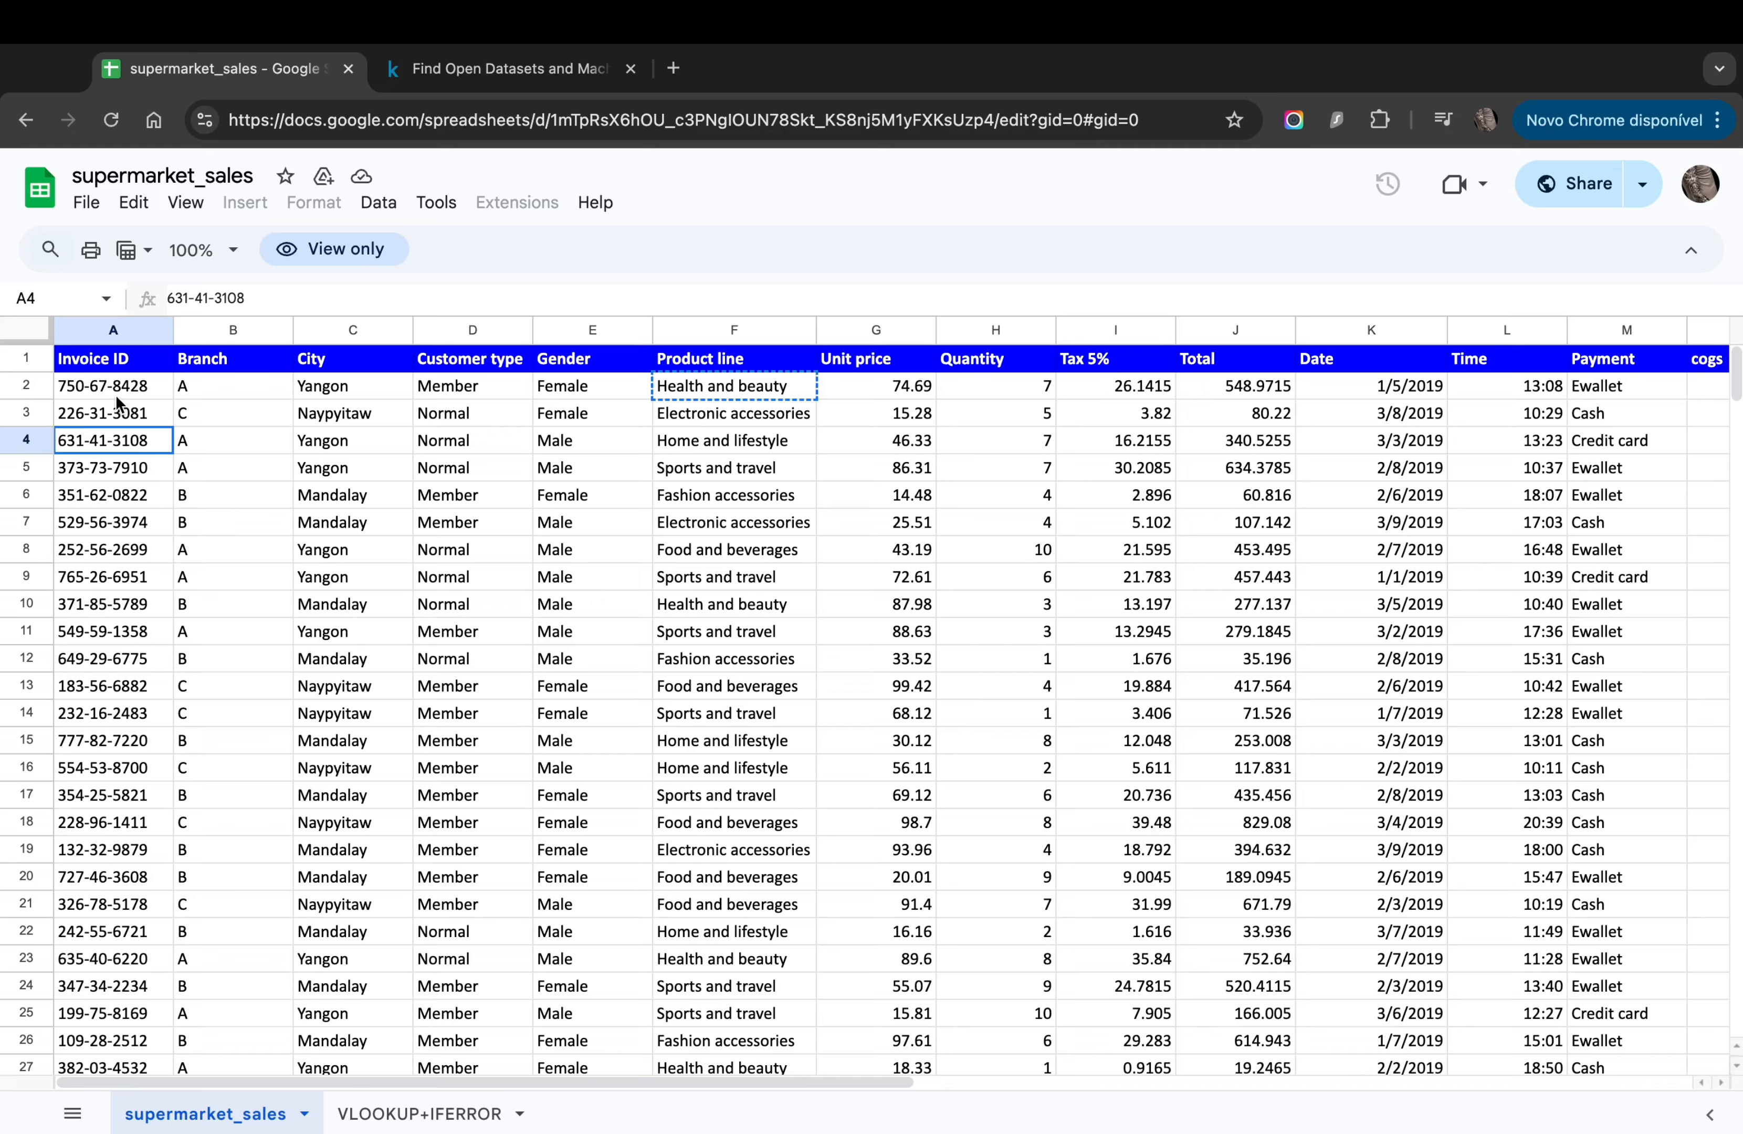
click(83, 205)
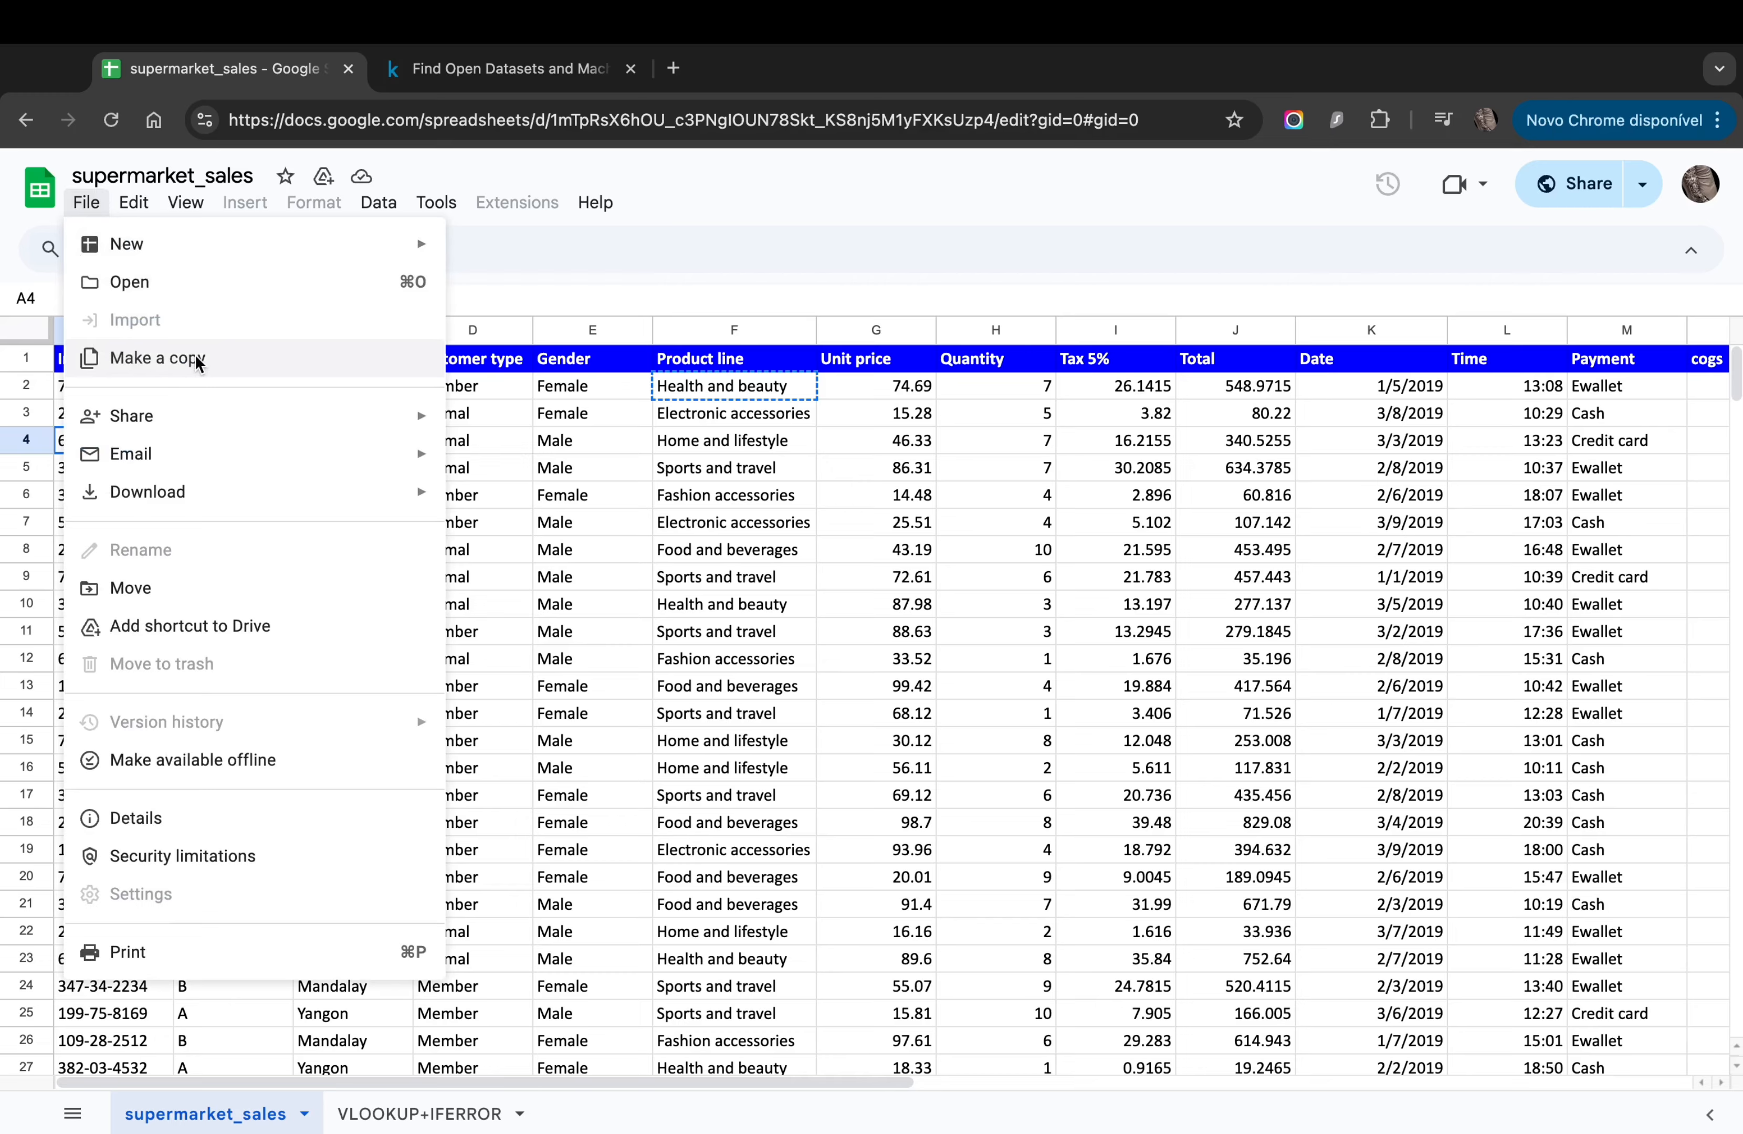
click(651, 576)
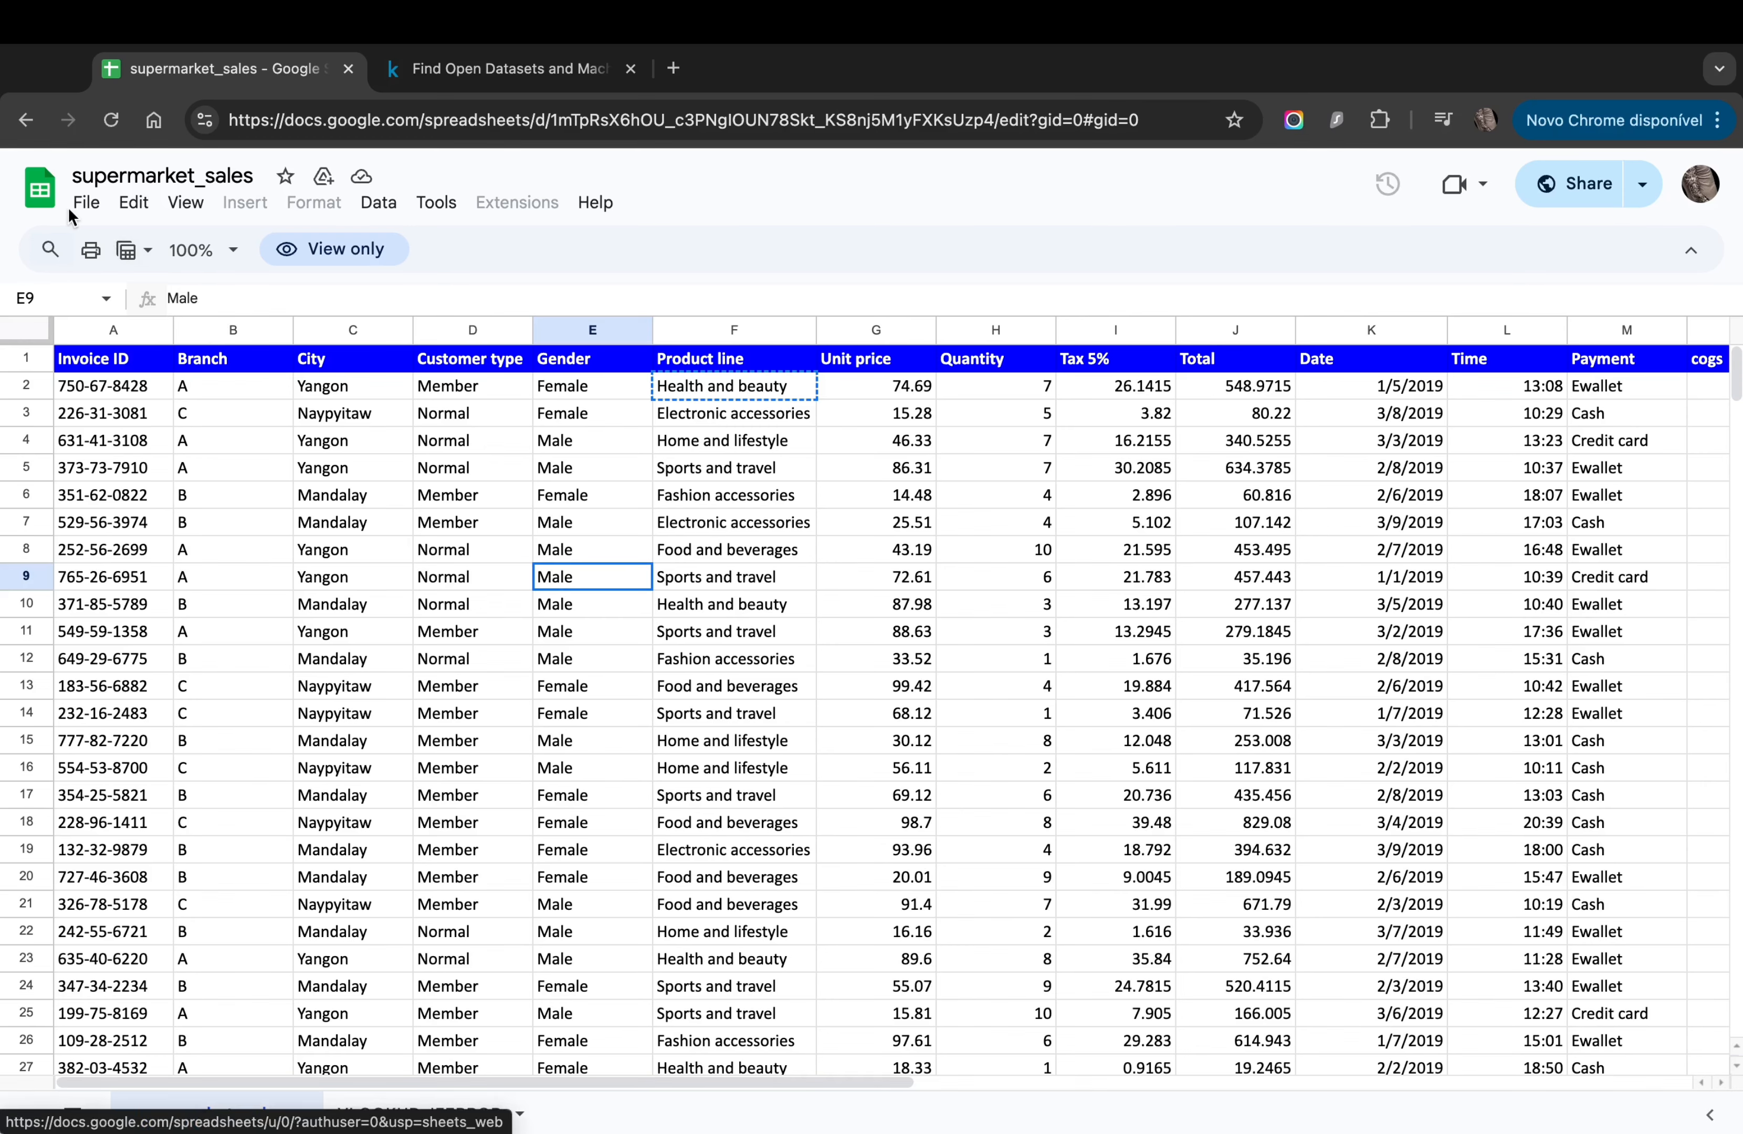
Step: Create a new blank spreadsheet from the File > New menu
click(86, 203)
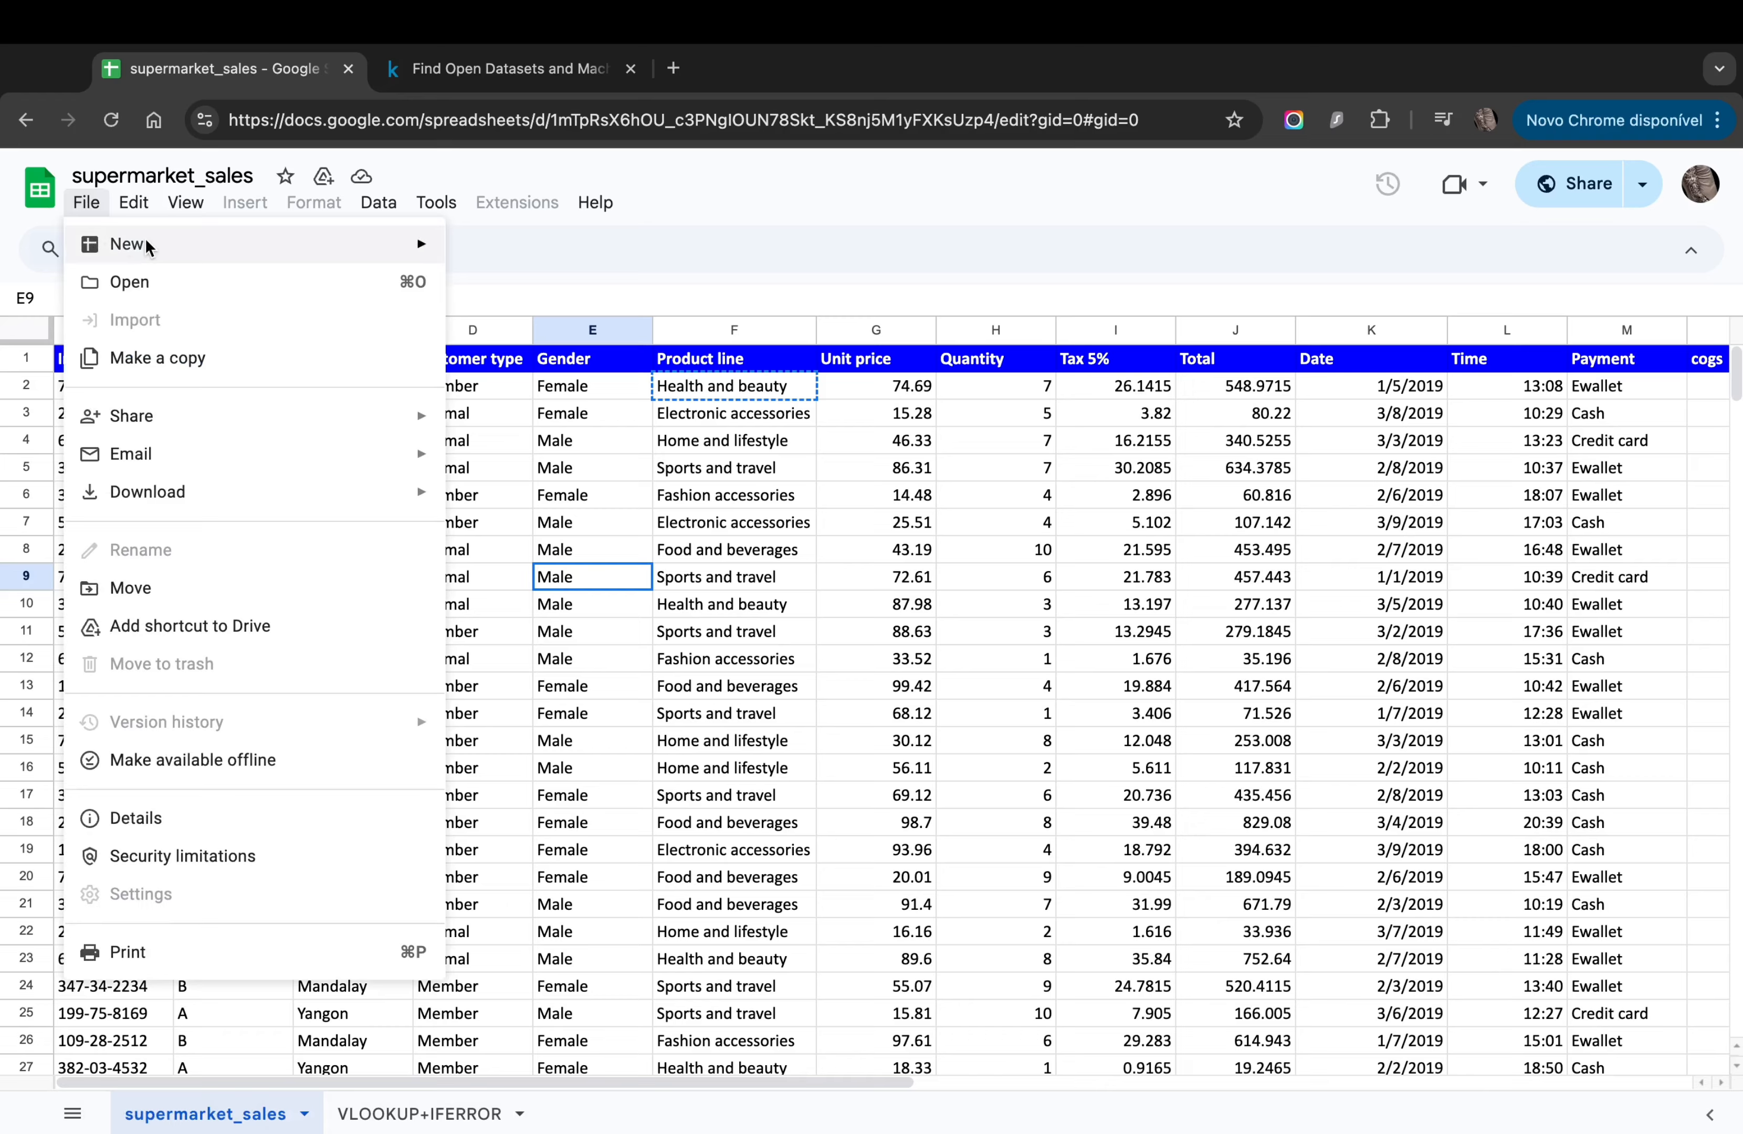
mouse_move(254, 245)
click(536, 252)
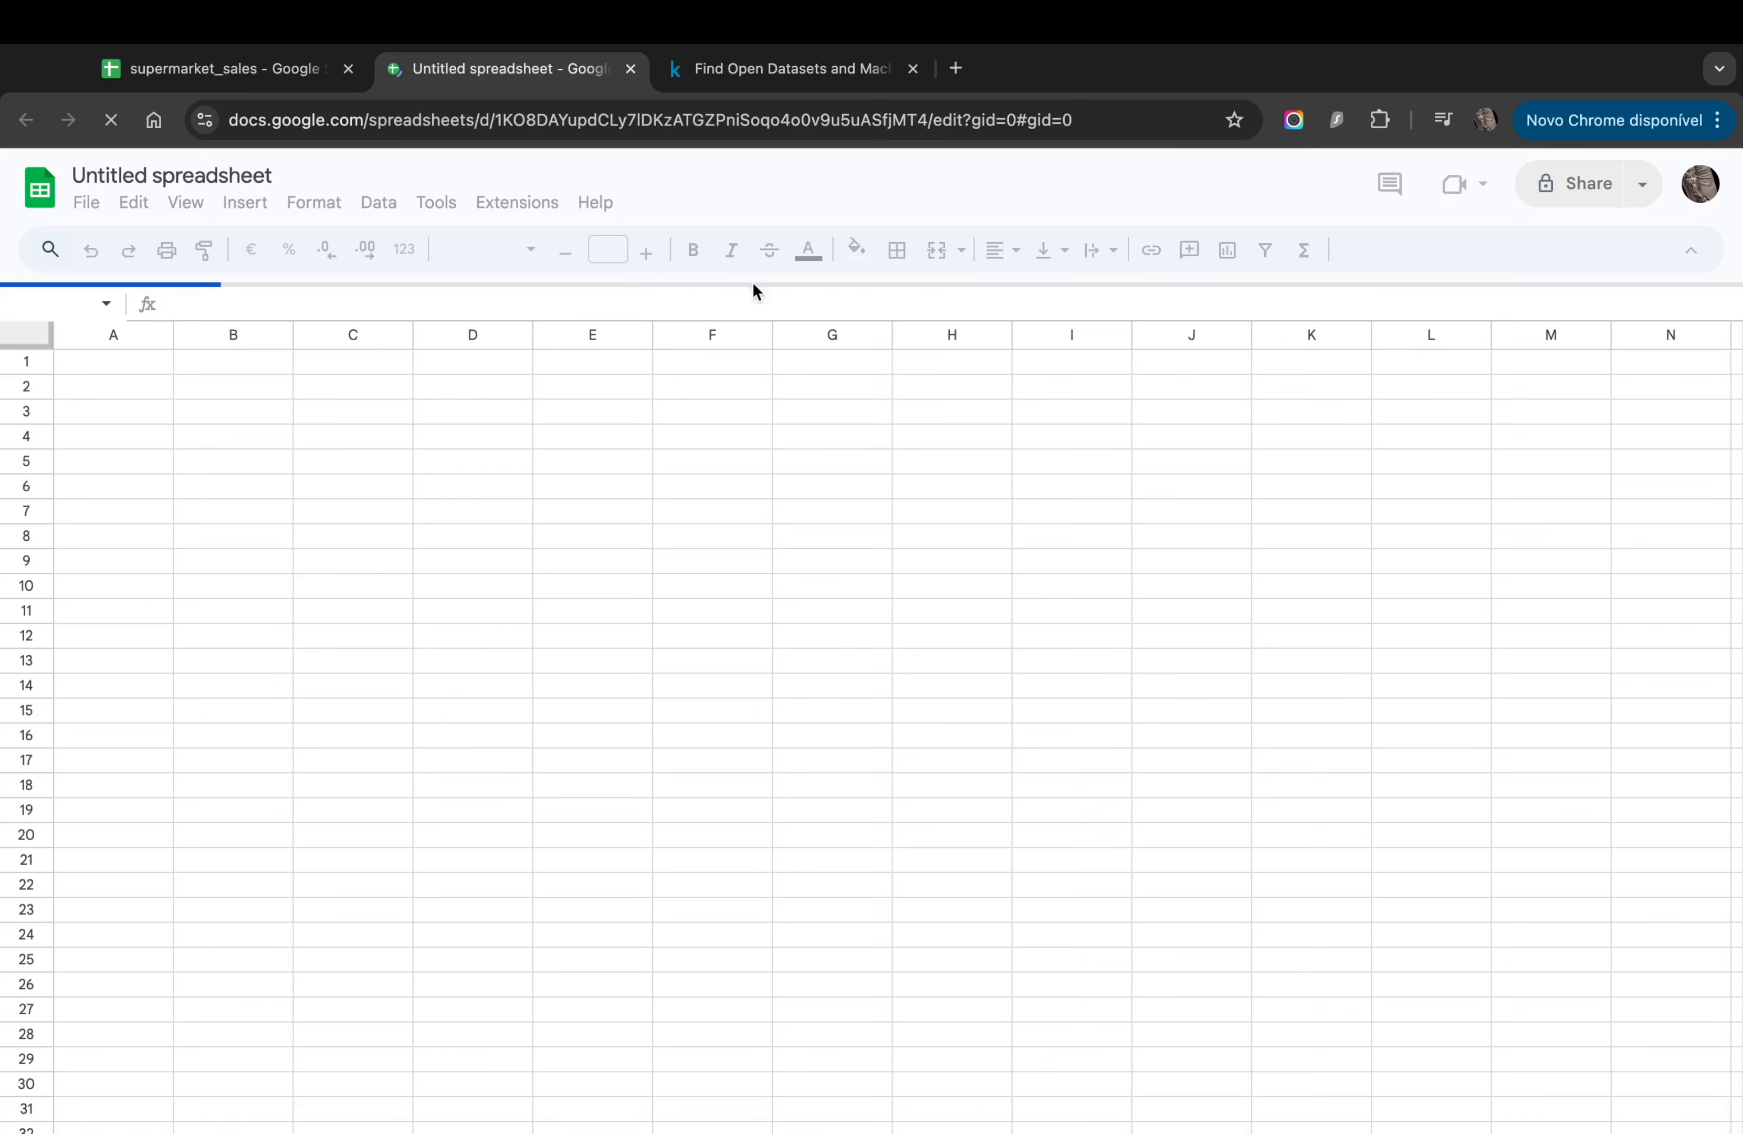
Step: Rename the untitled spreadsheet to 'IMPORTRANGE'
click(188, 177)
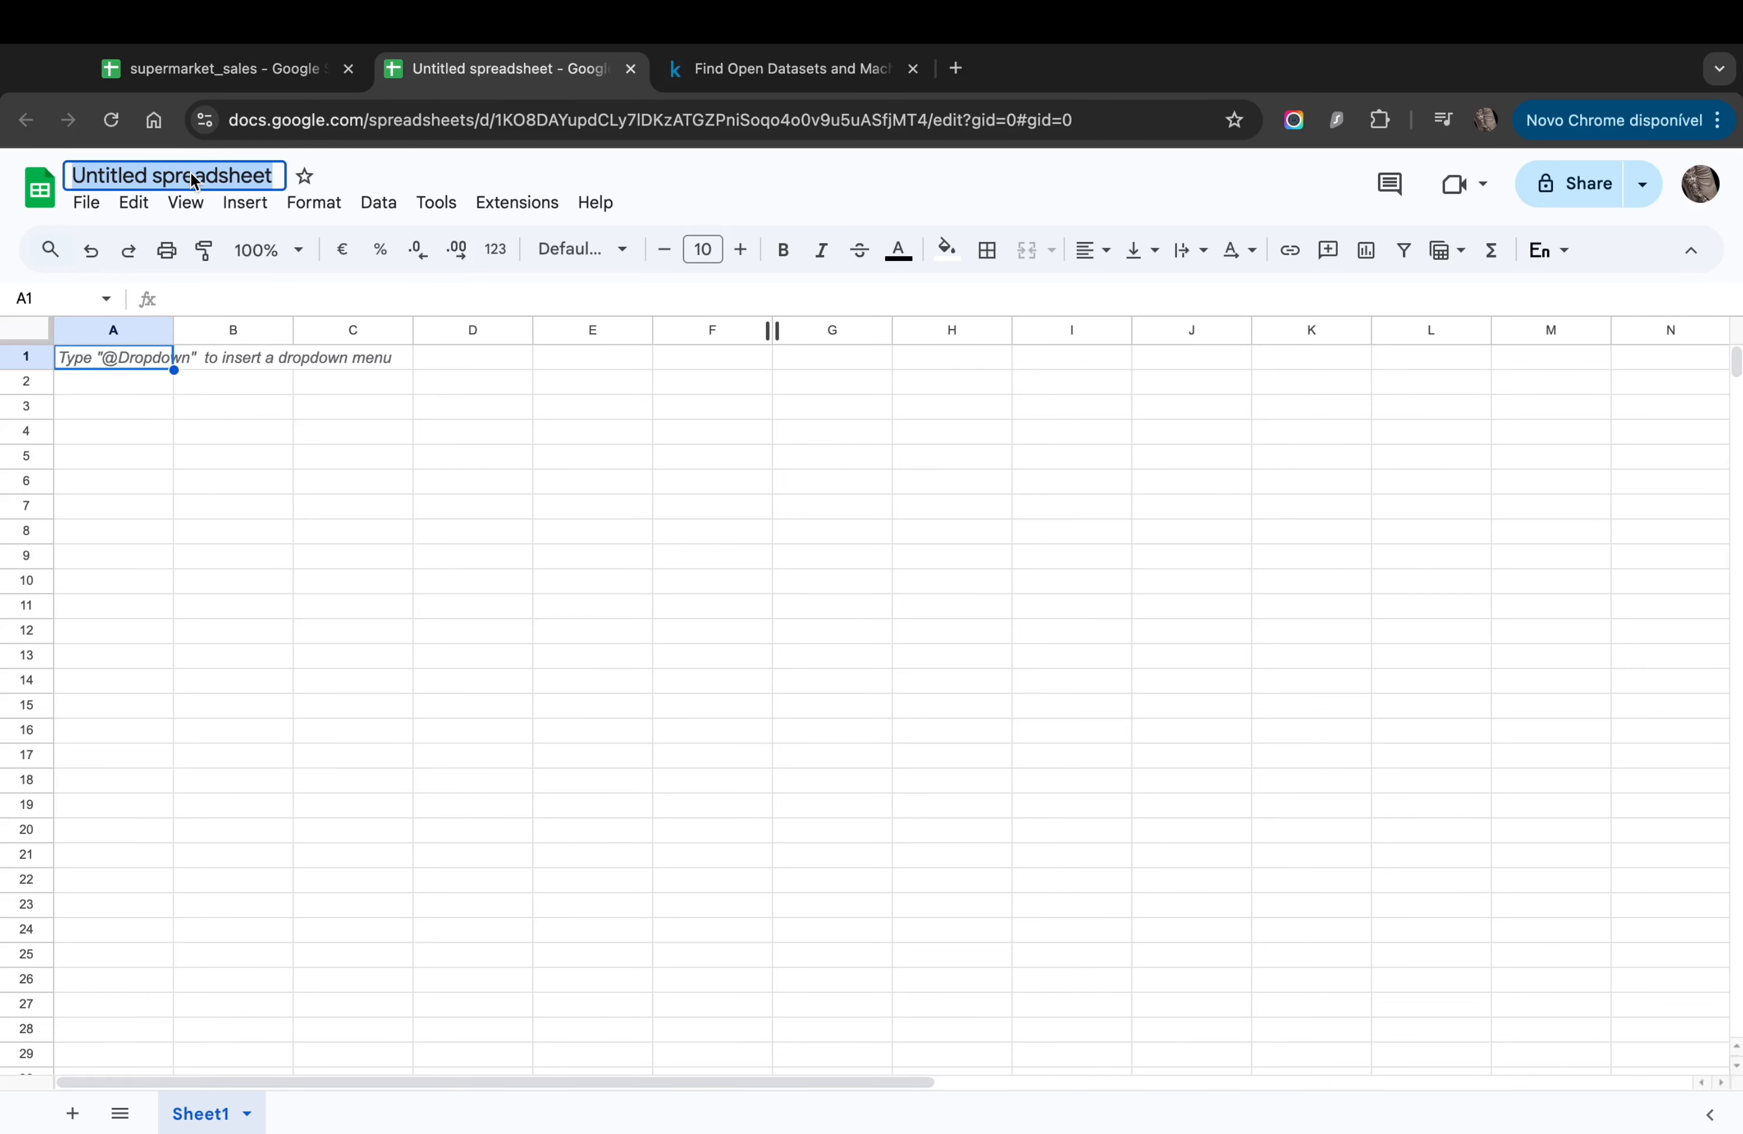
text(IMPOR)
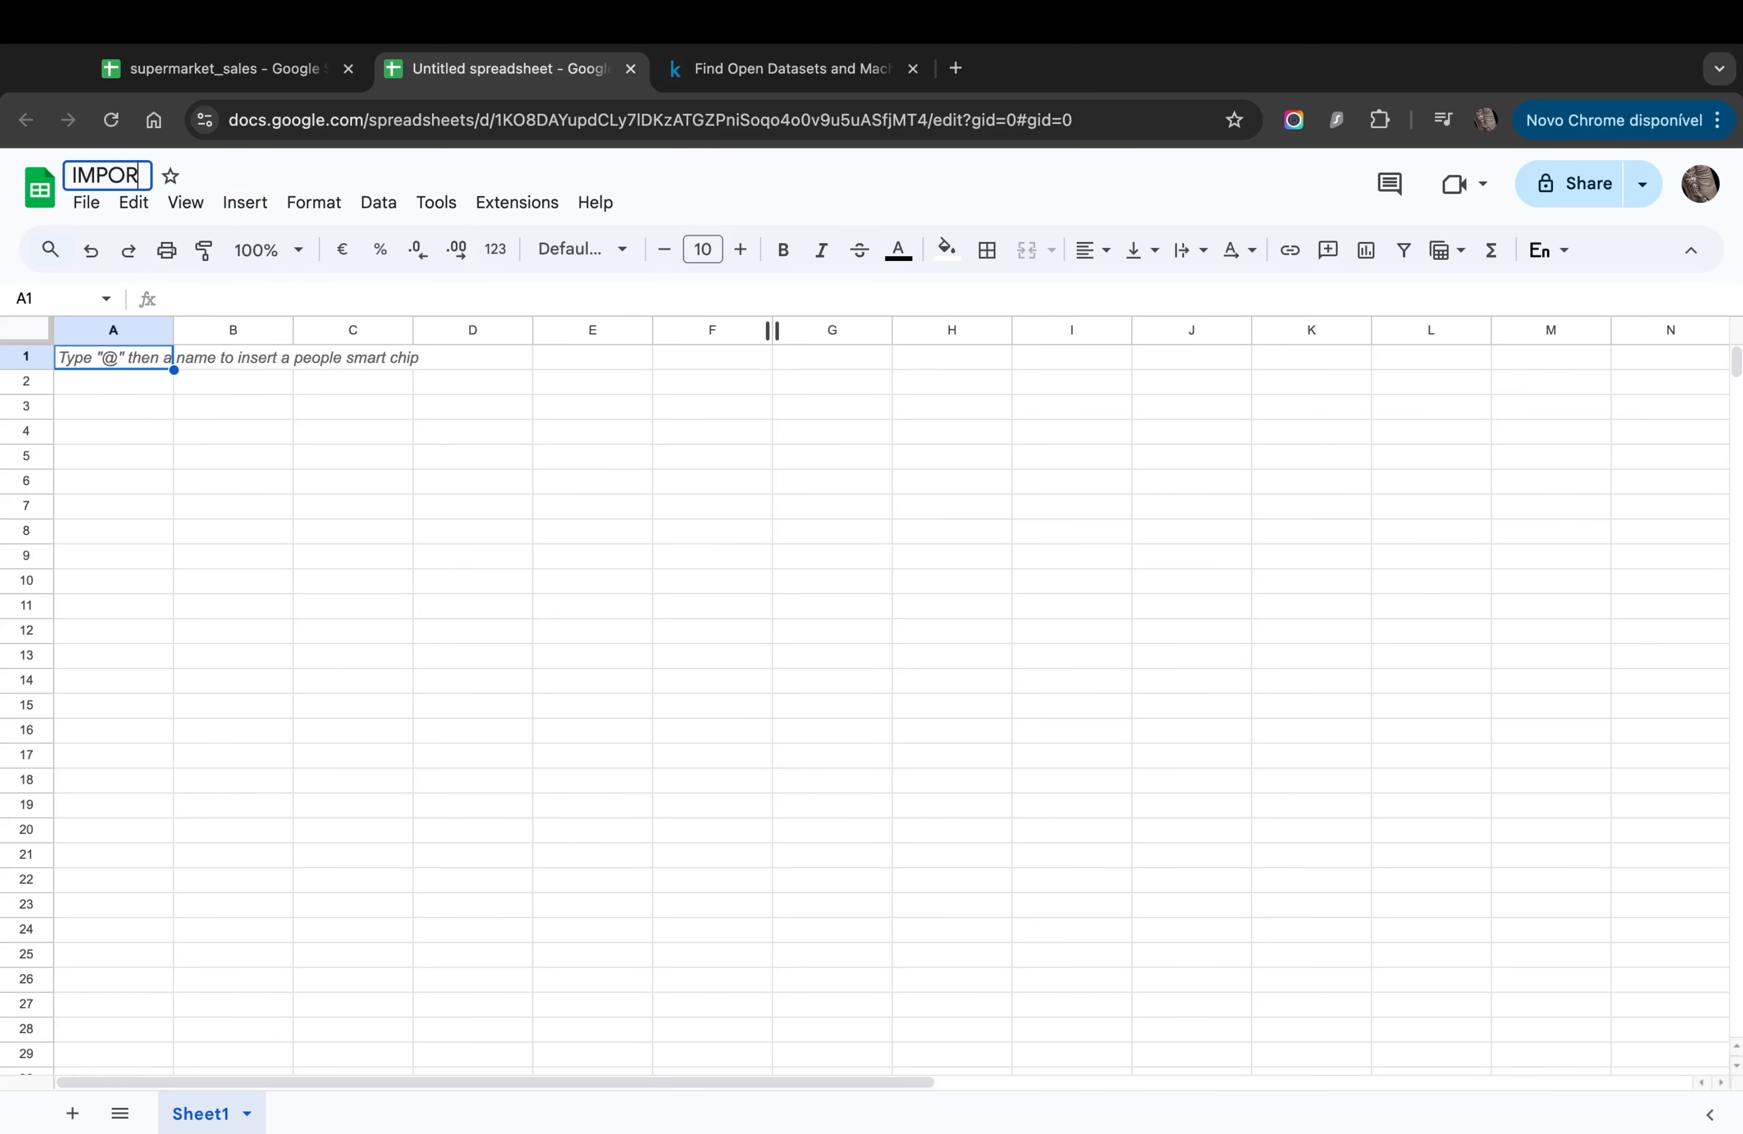
text(TRANGE)
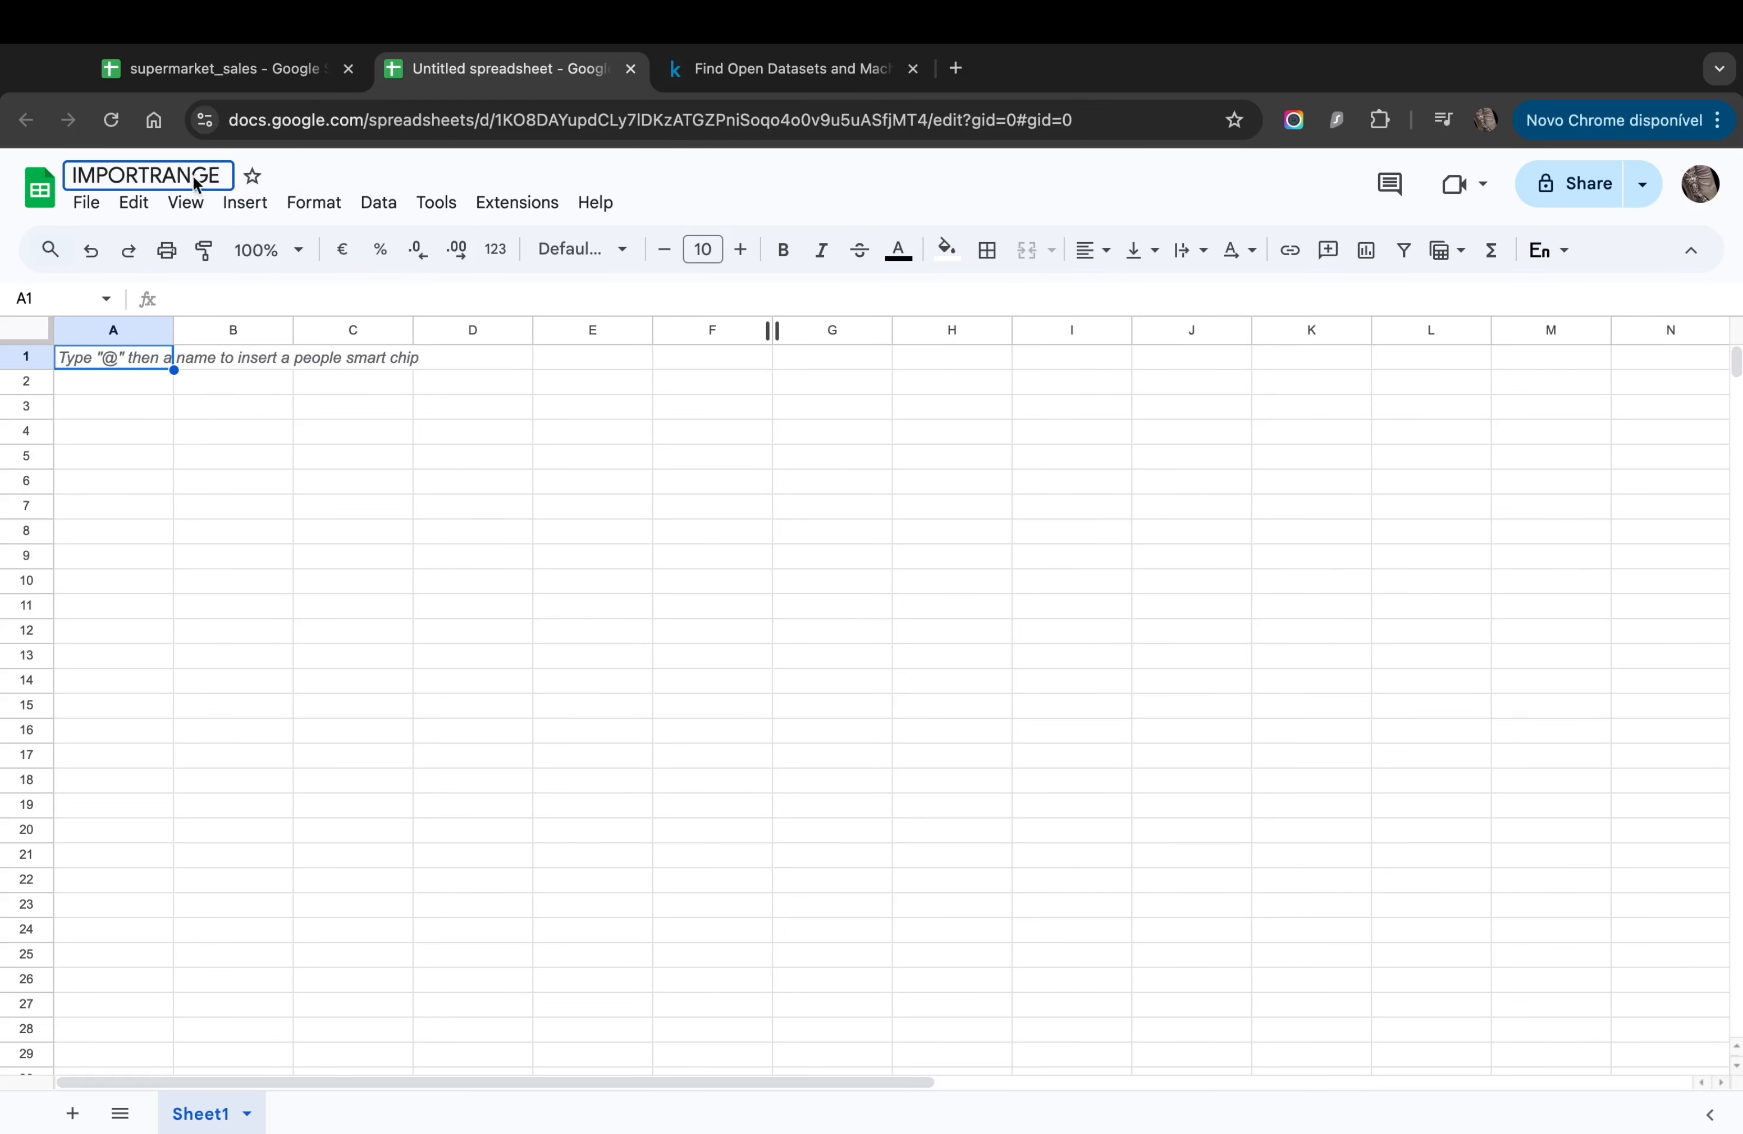
click(218, 645)
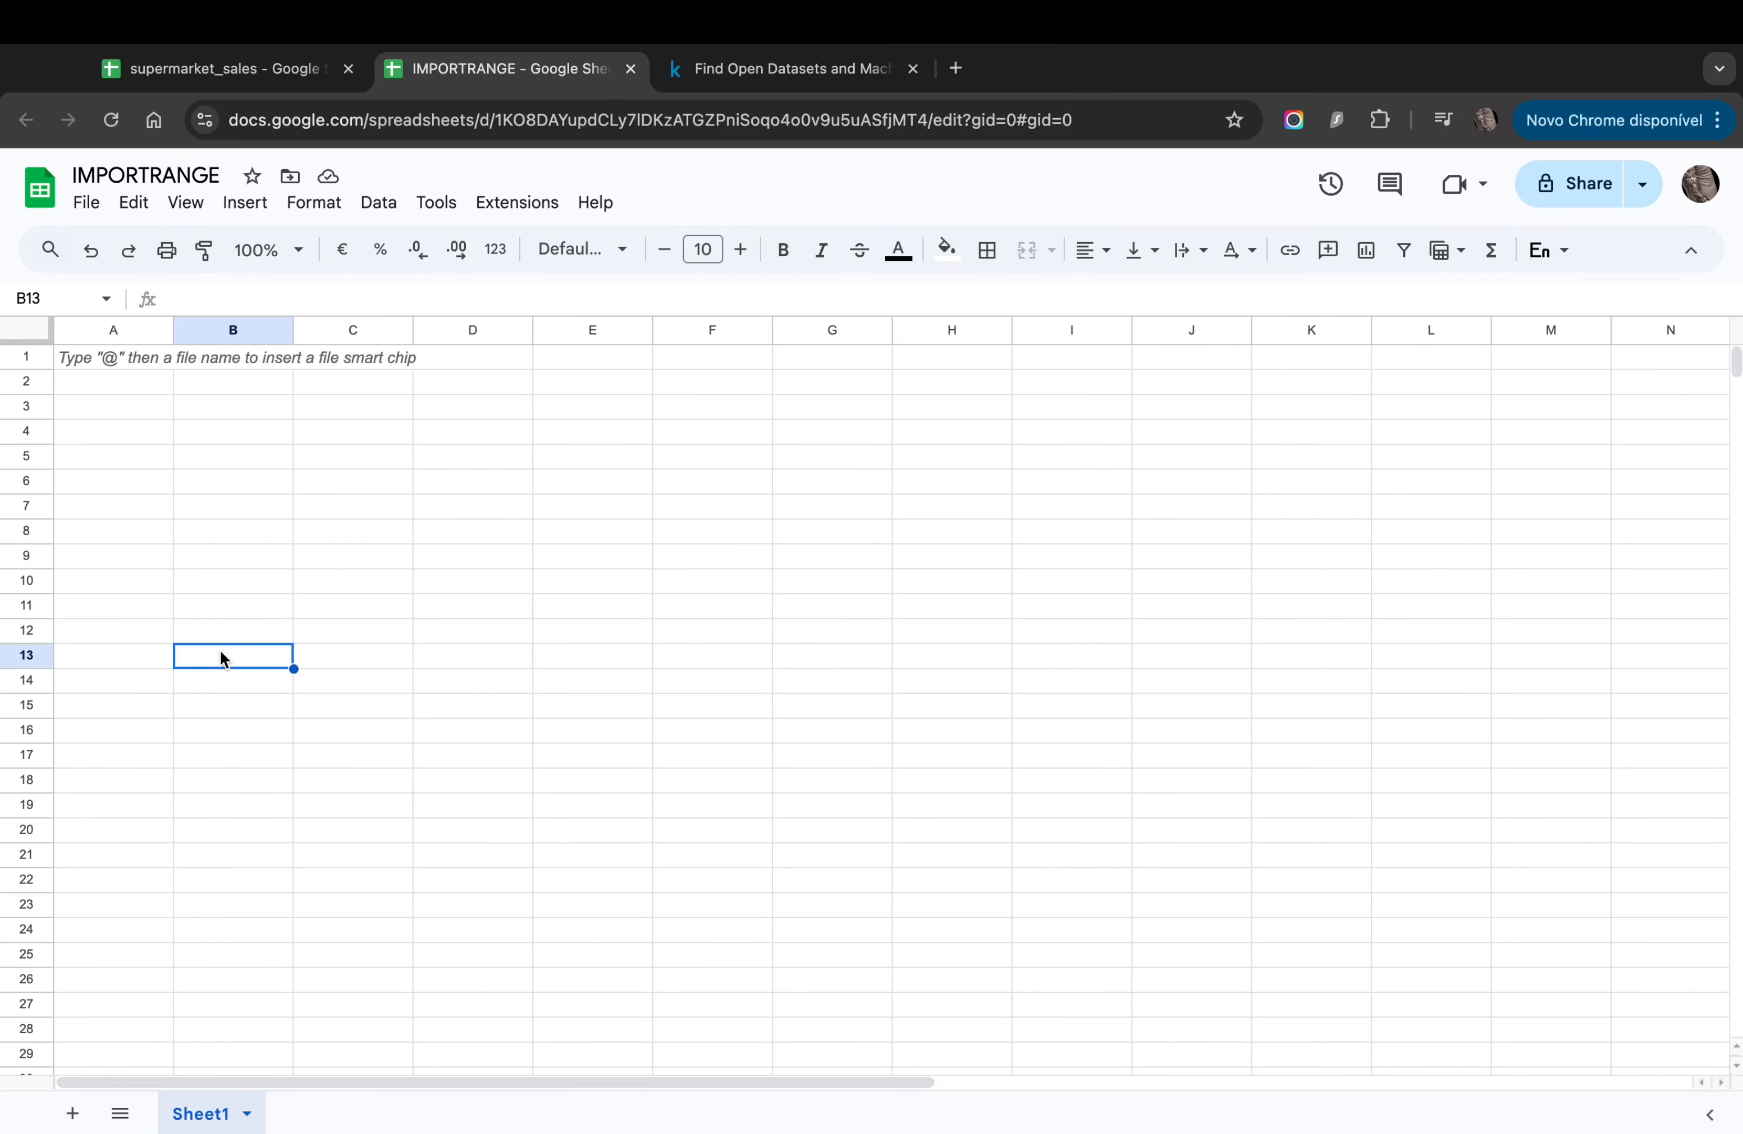
click(193, 82)
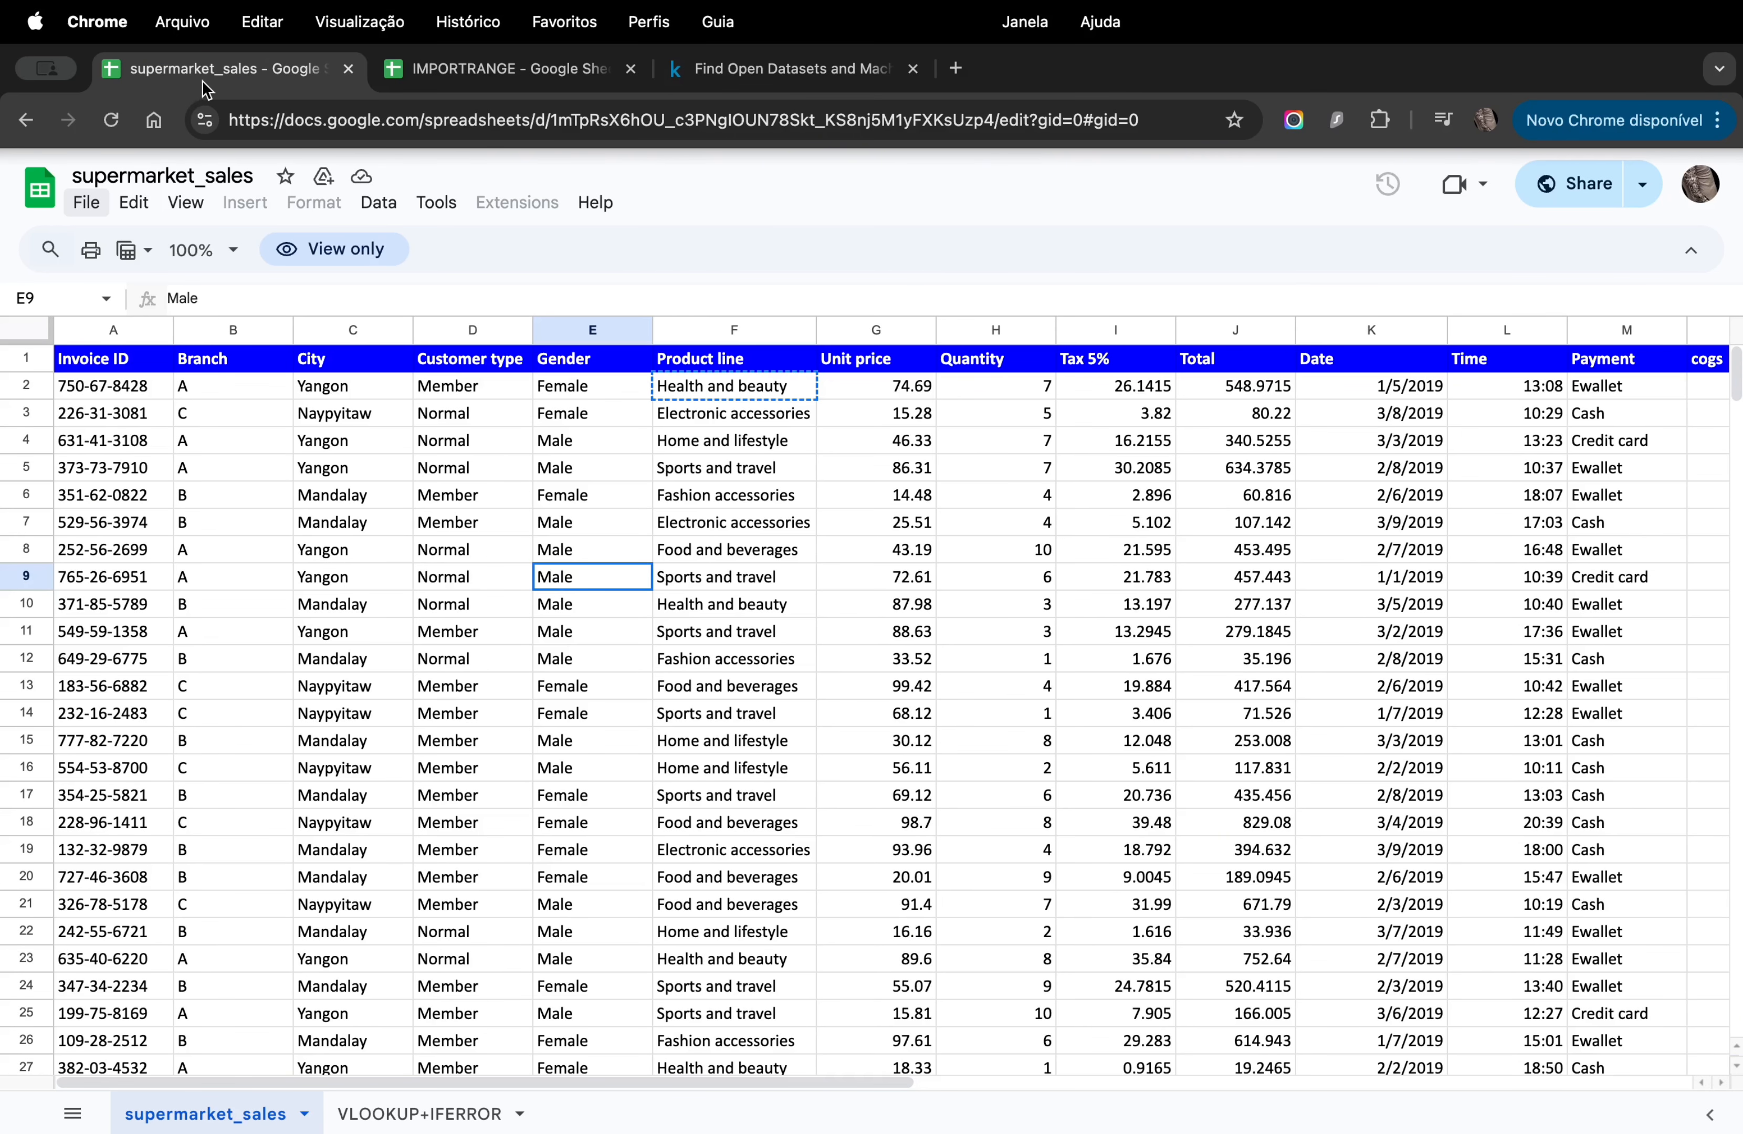
click(451, 87)
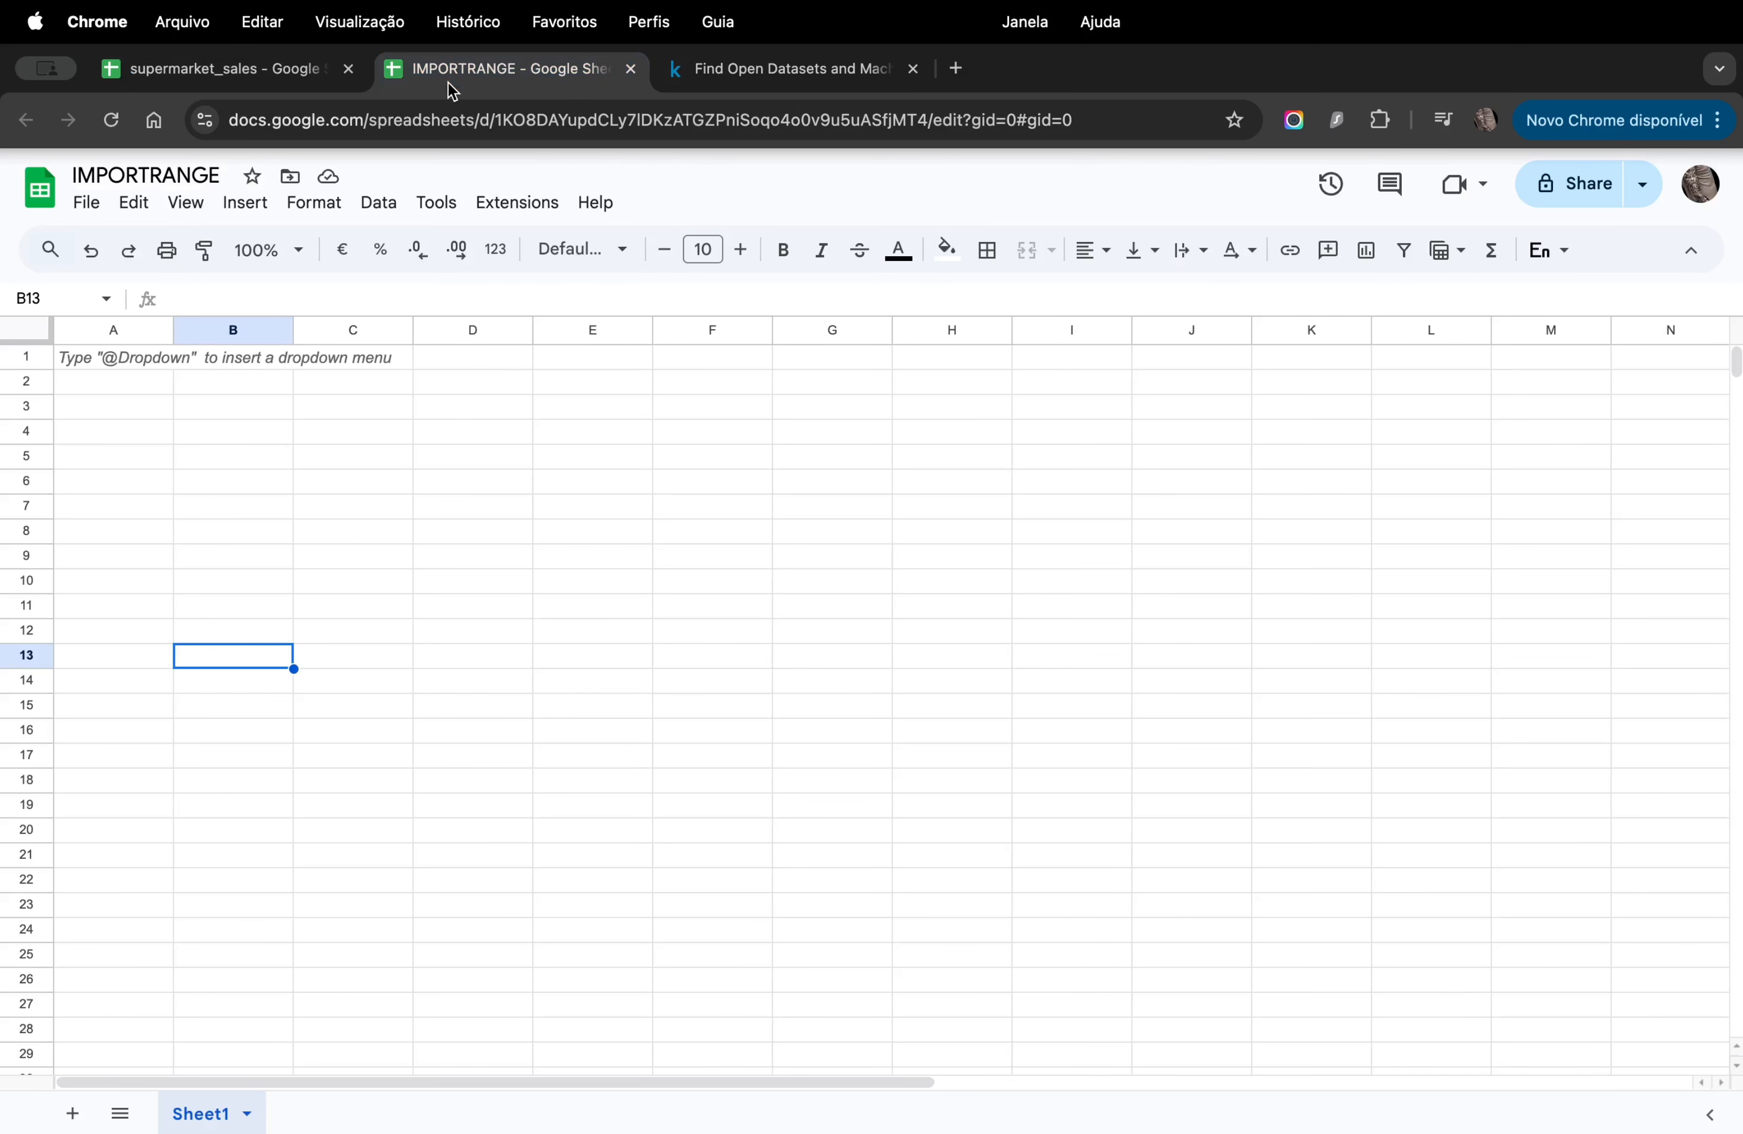
click(229, 68)
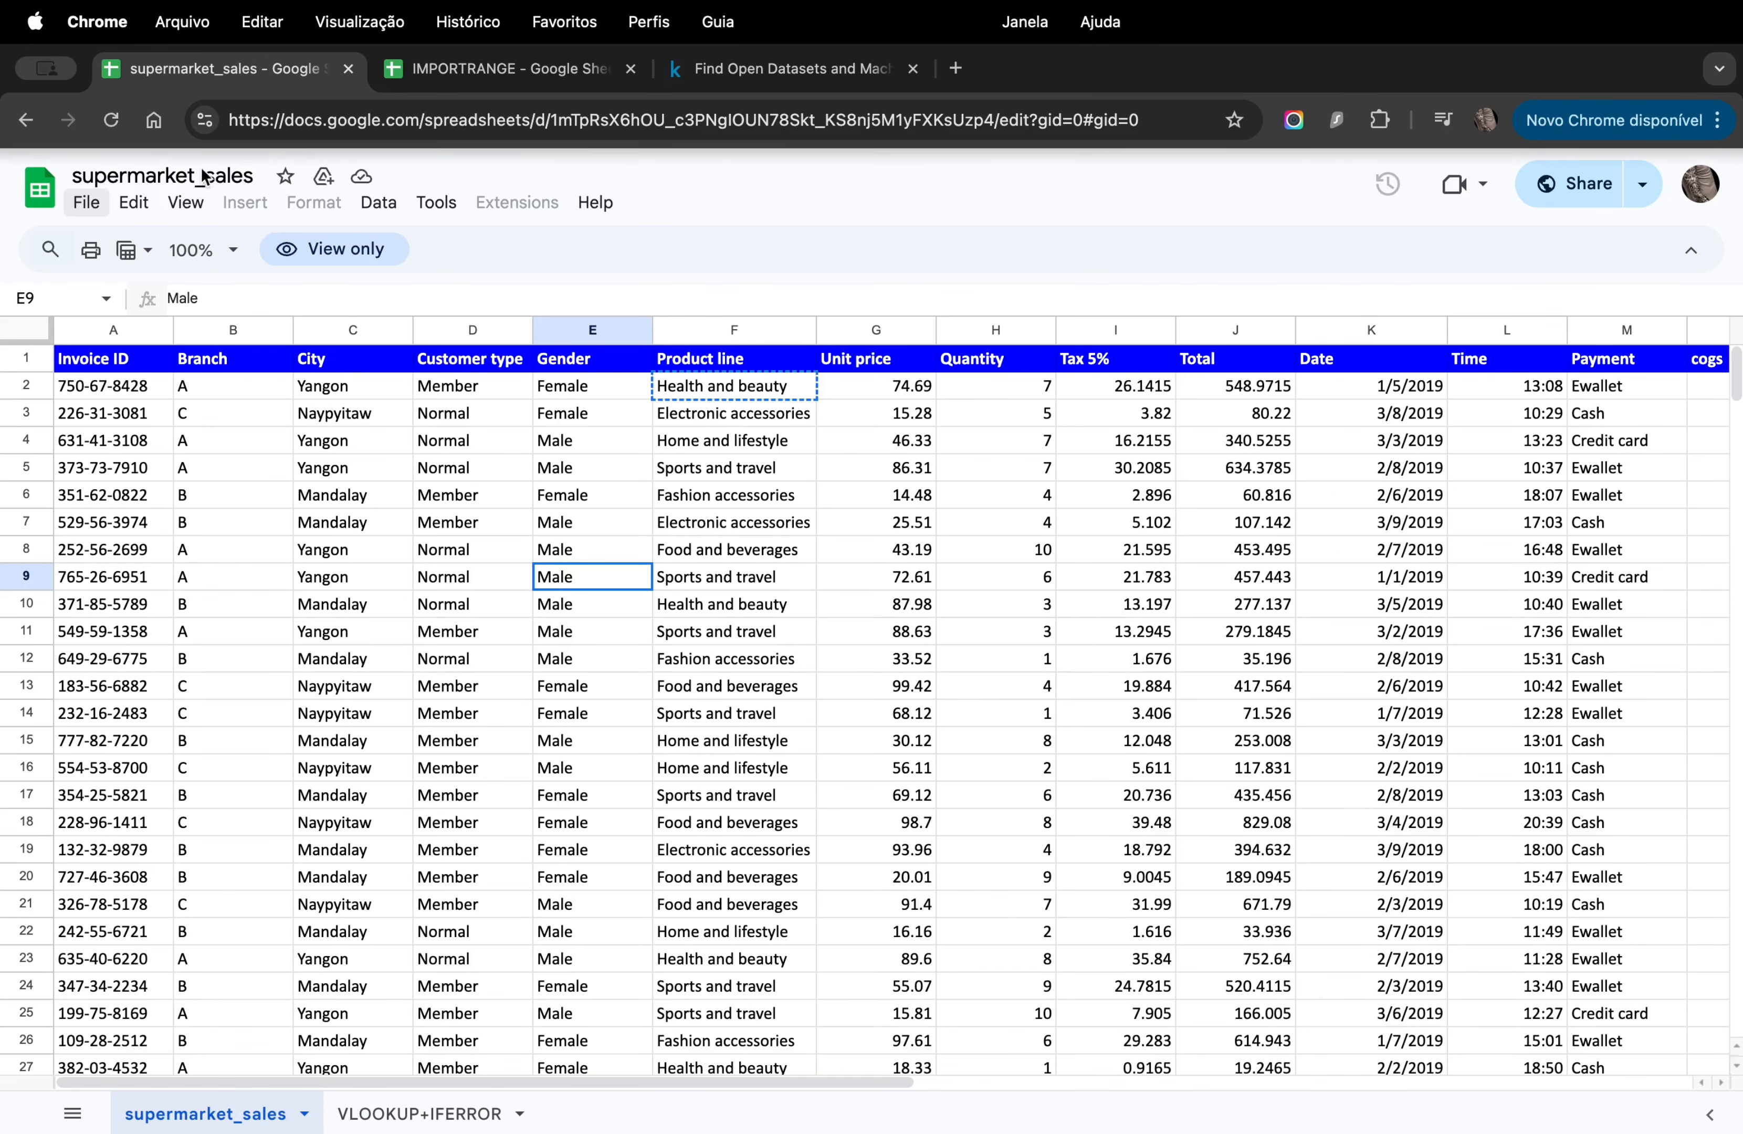
drag(114, 418, 570, 681)
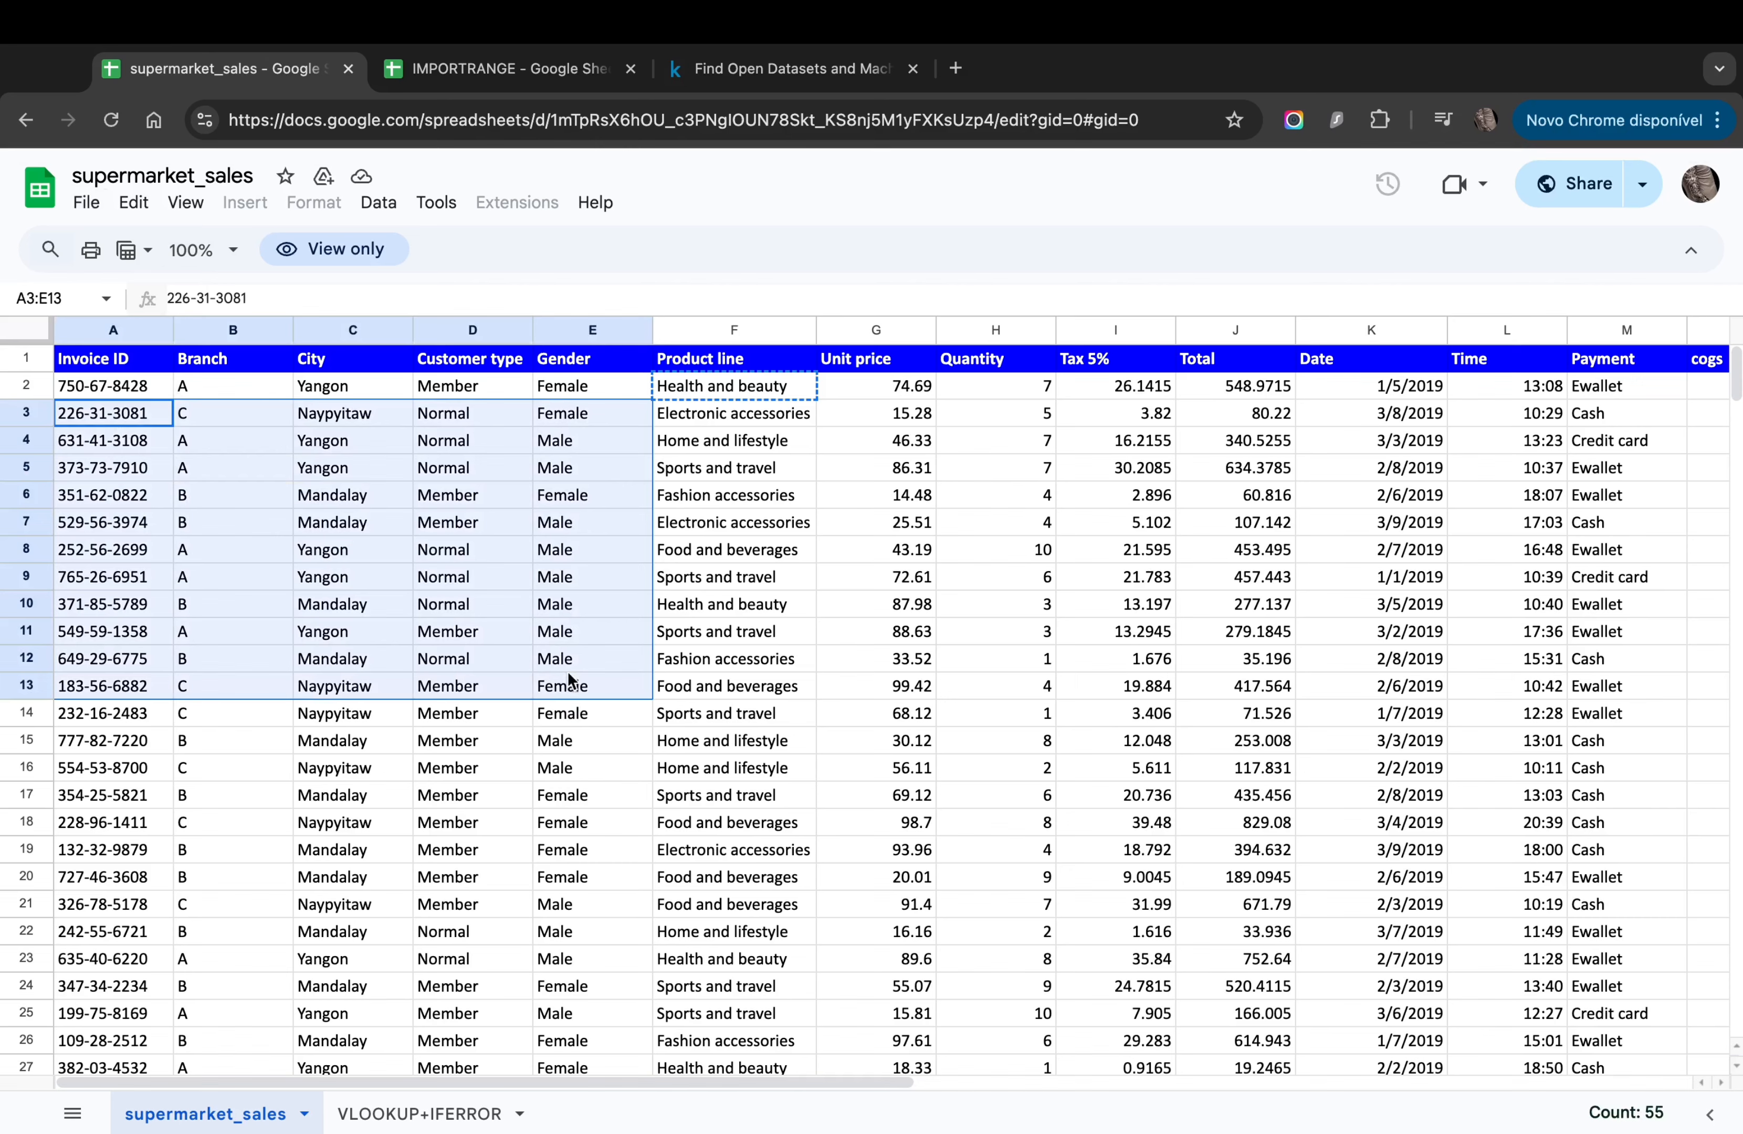
click(529, 609)
click(454, 74)
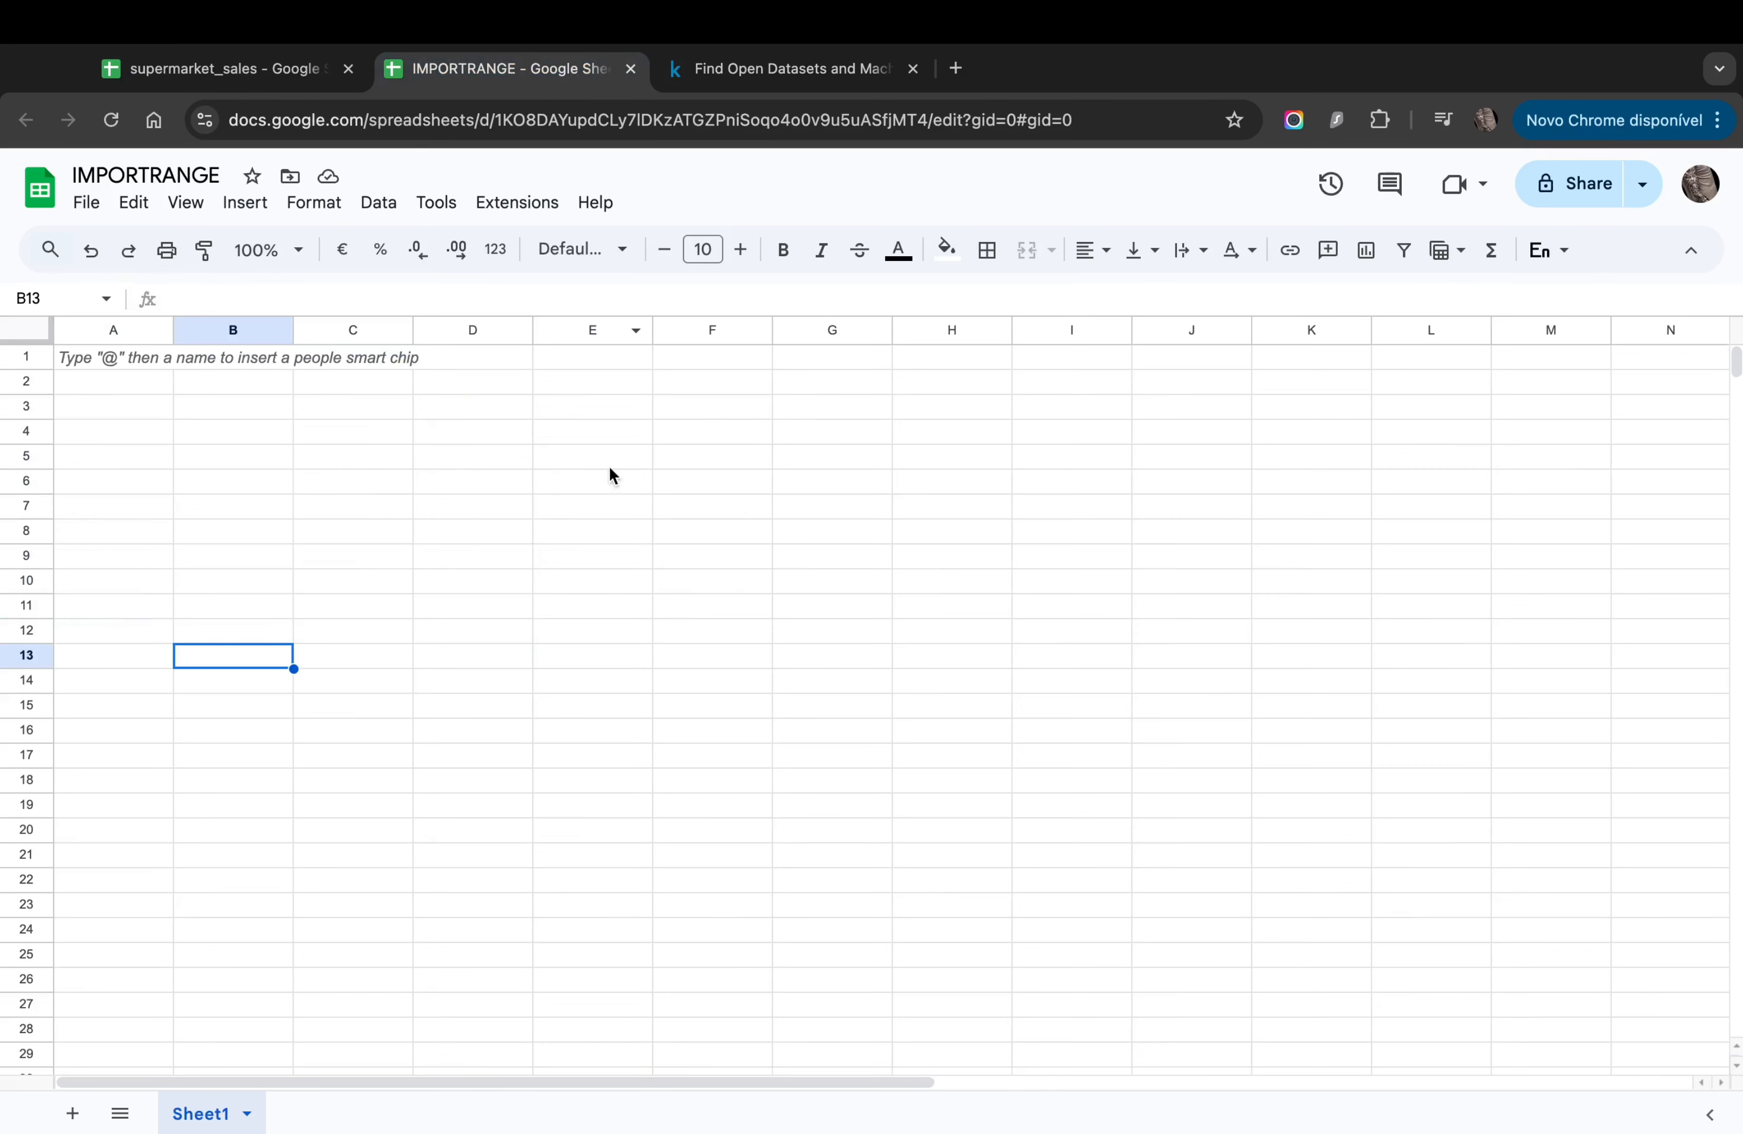
click(131, 361)
Step: Start =IMPORTRANGE( in A1 and expand the function's help to see its example
text(=IMPORT)
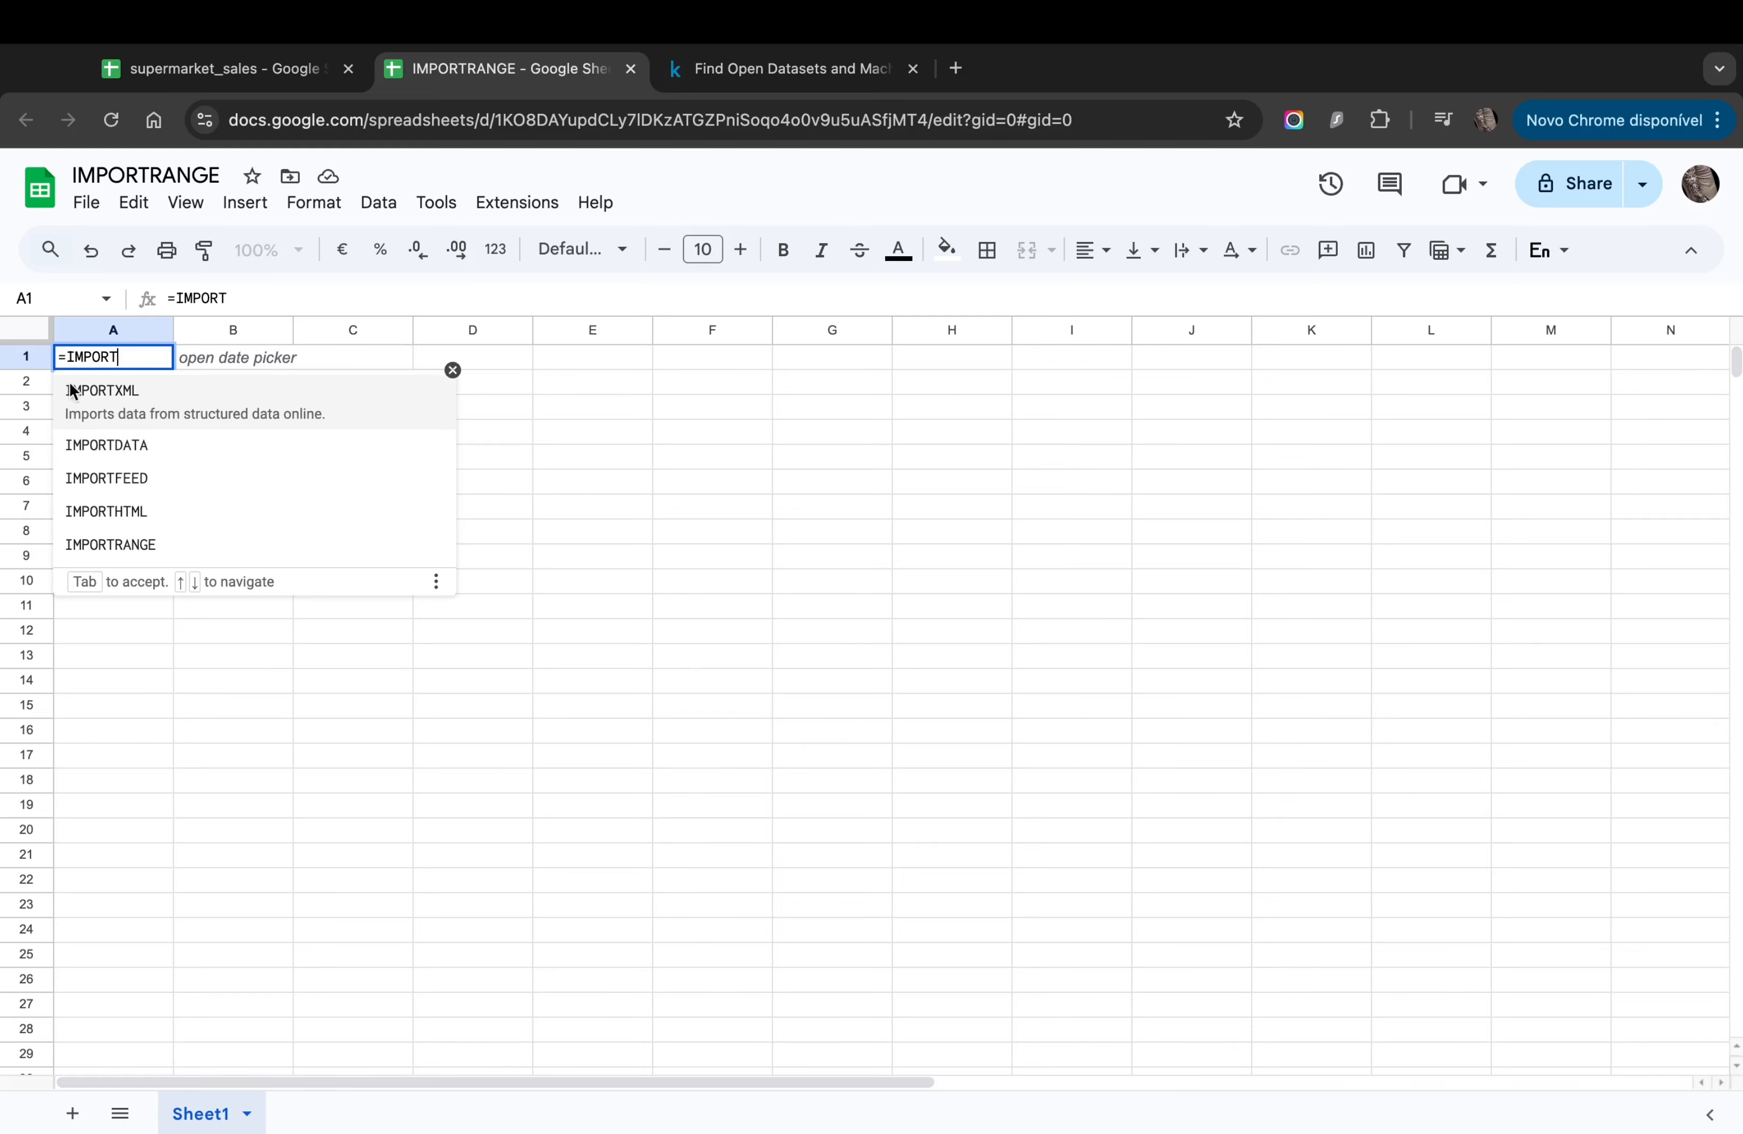
click(135, 534)
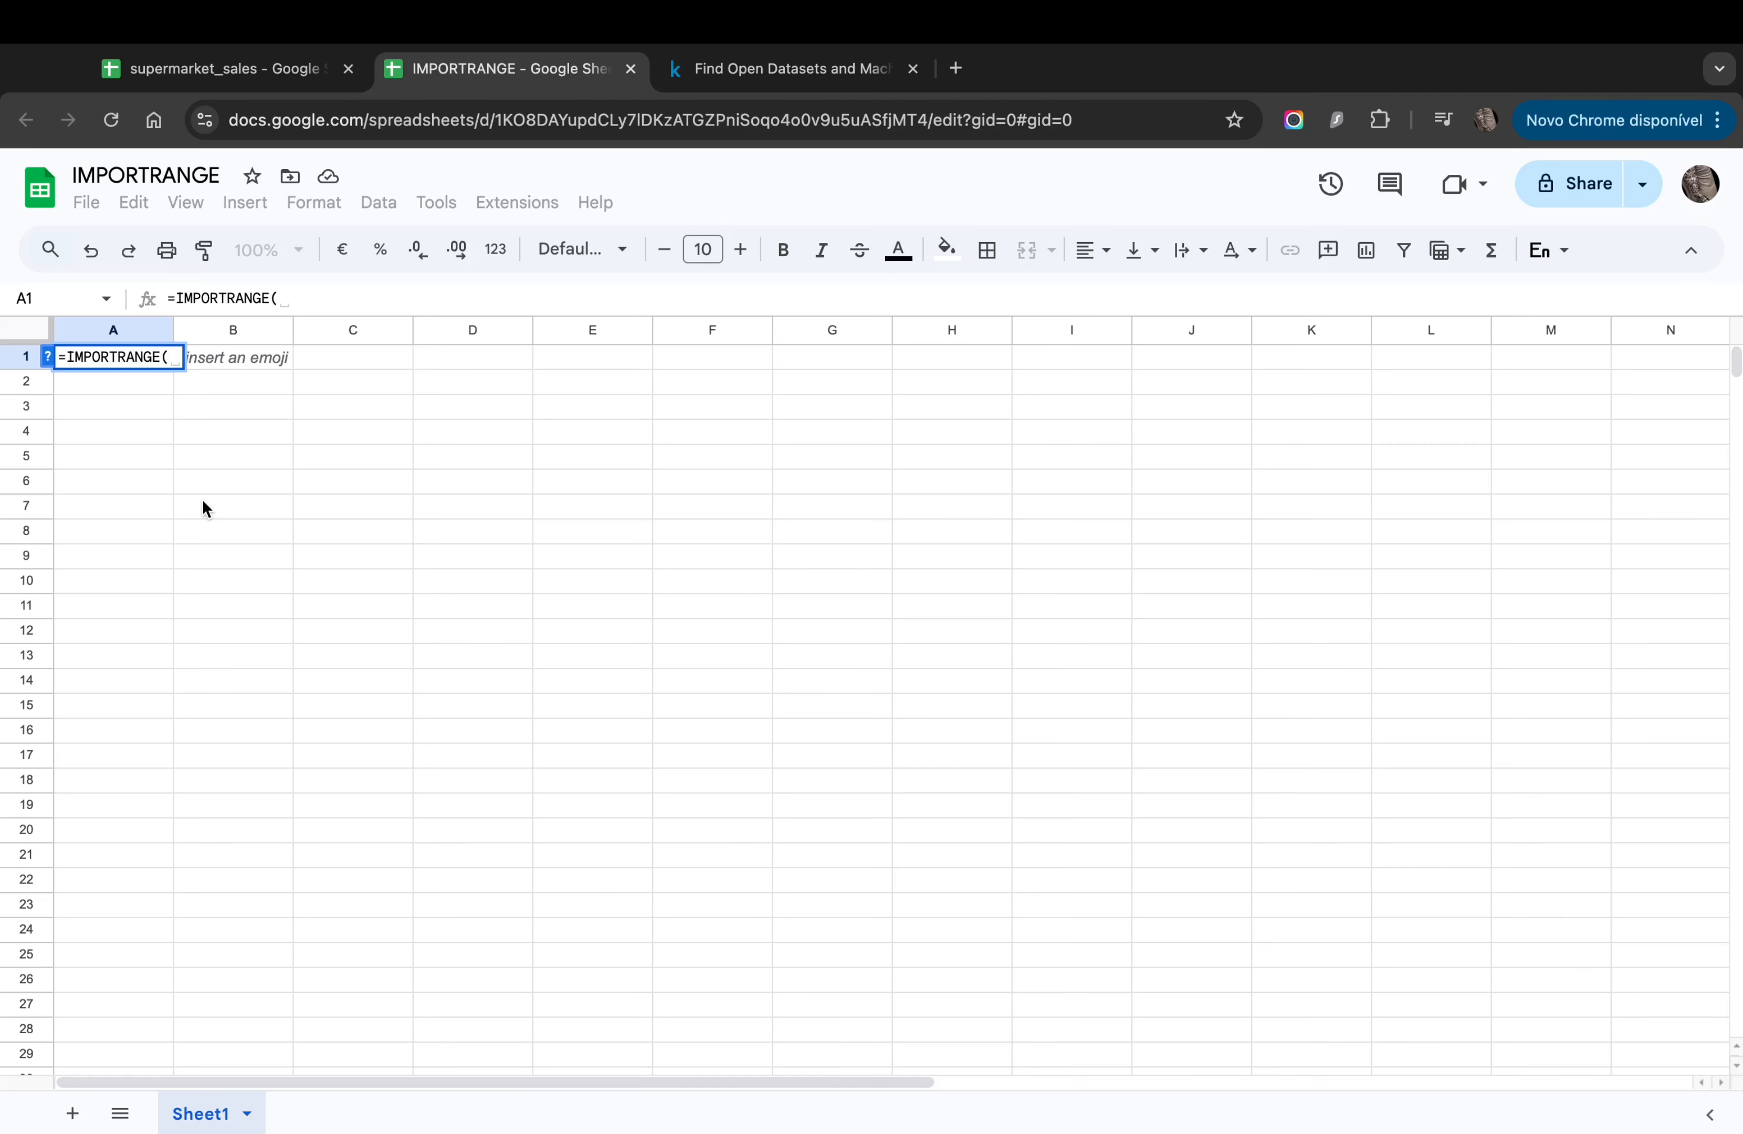
click(105, 354)
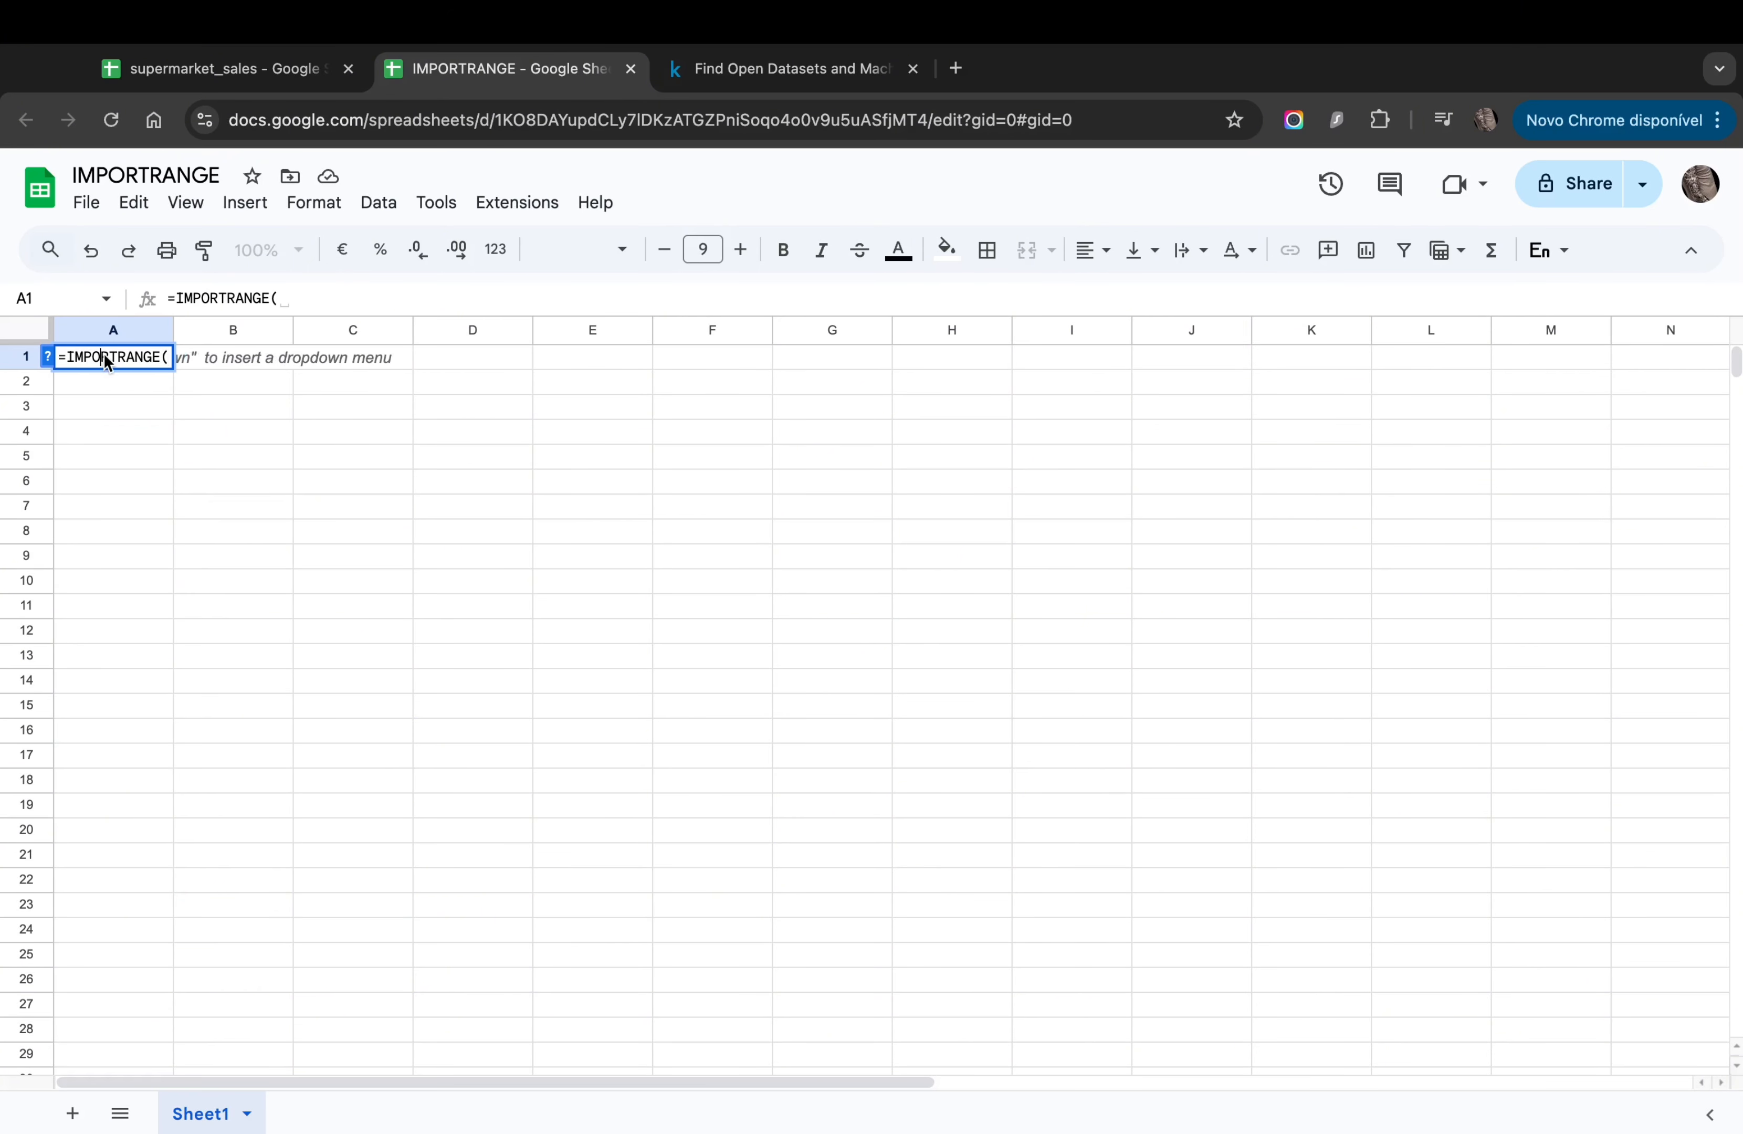
click(48, 357)
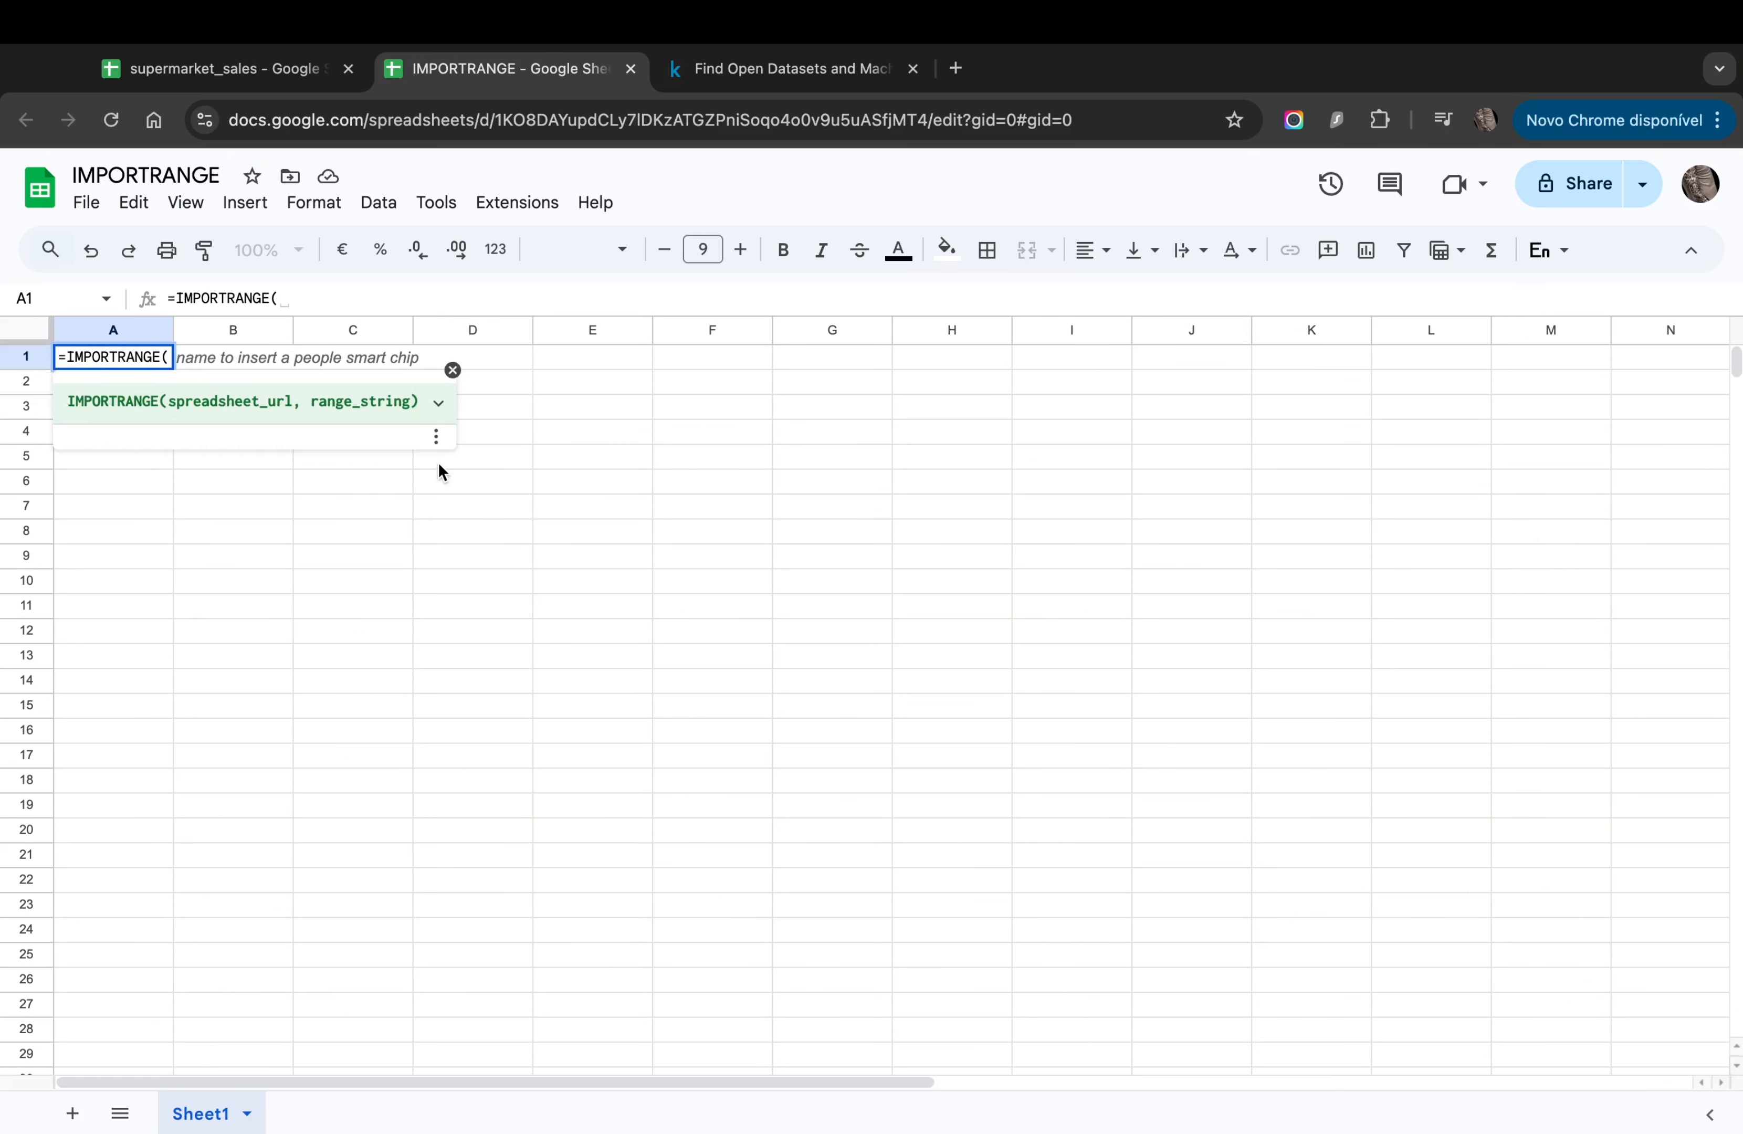
click(439, 402)
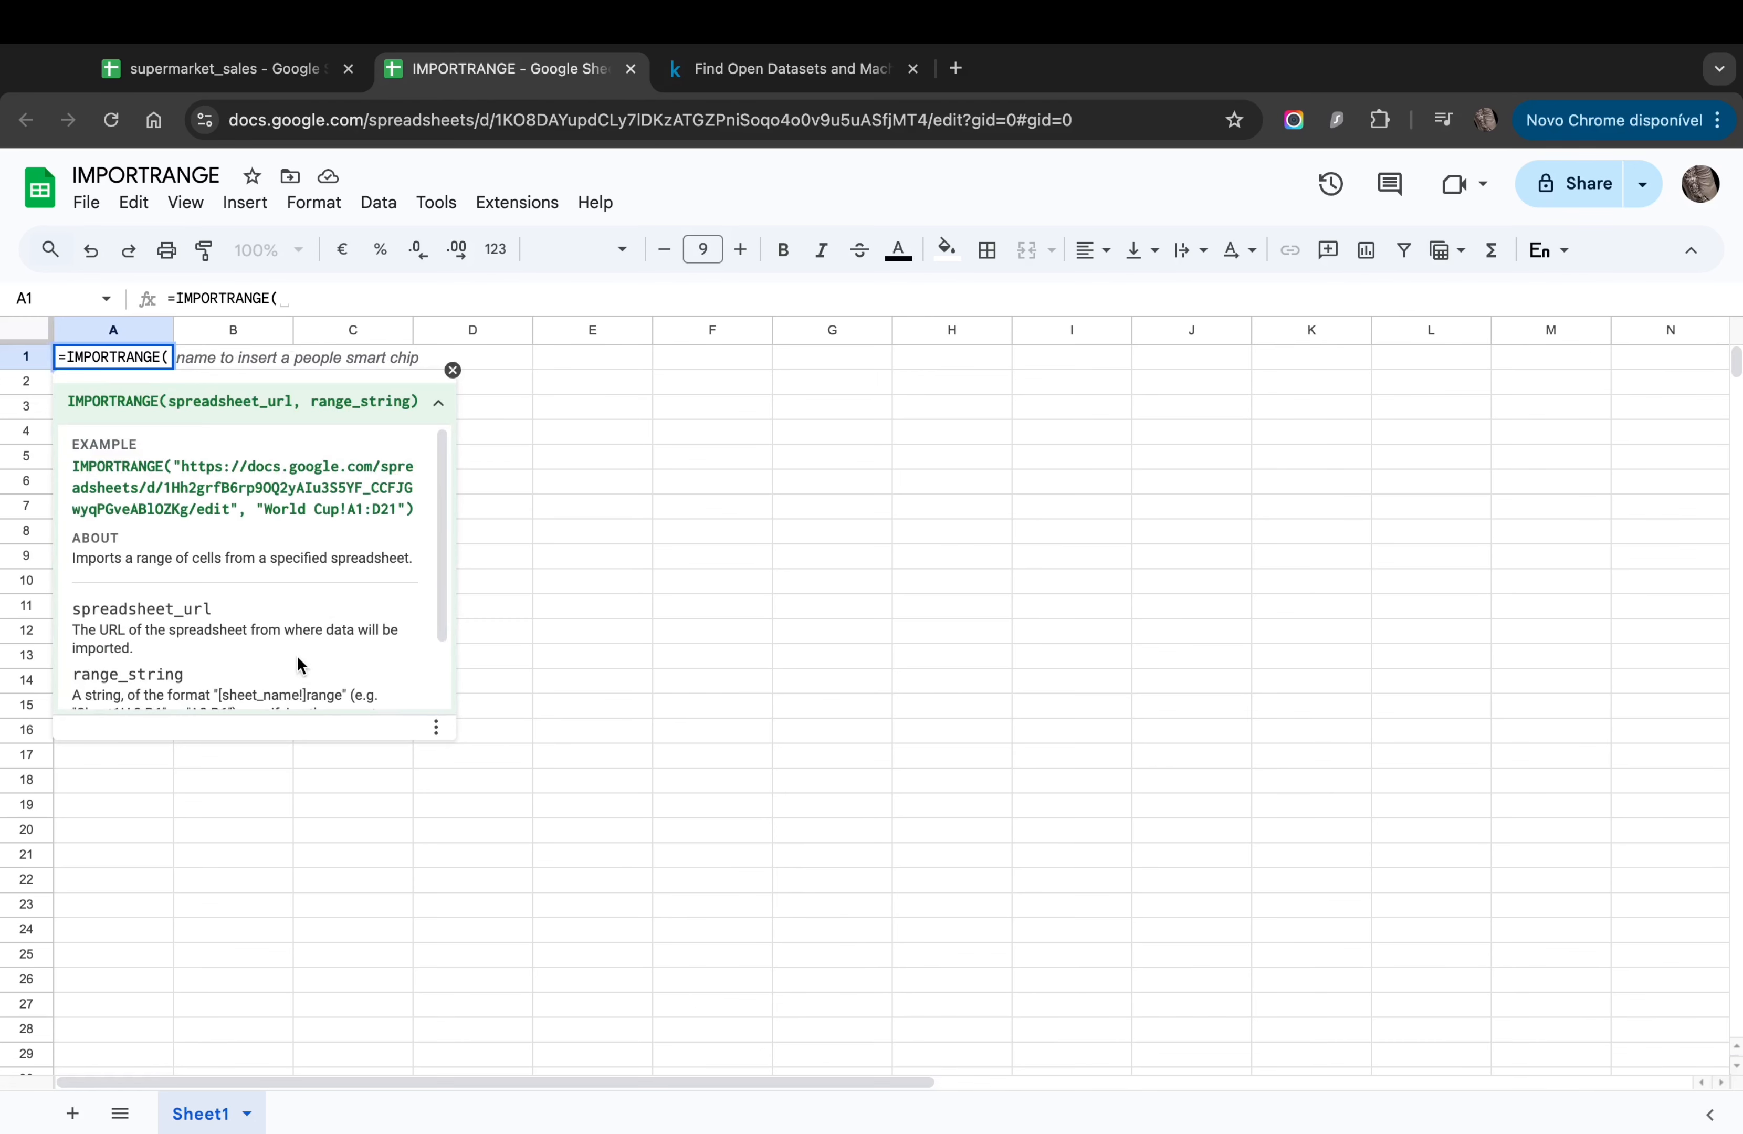
scroll(296, 655, down, 2)
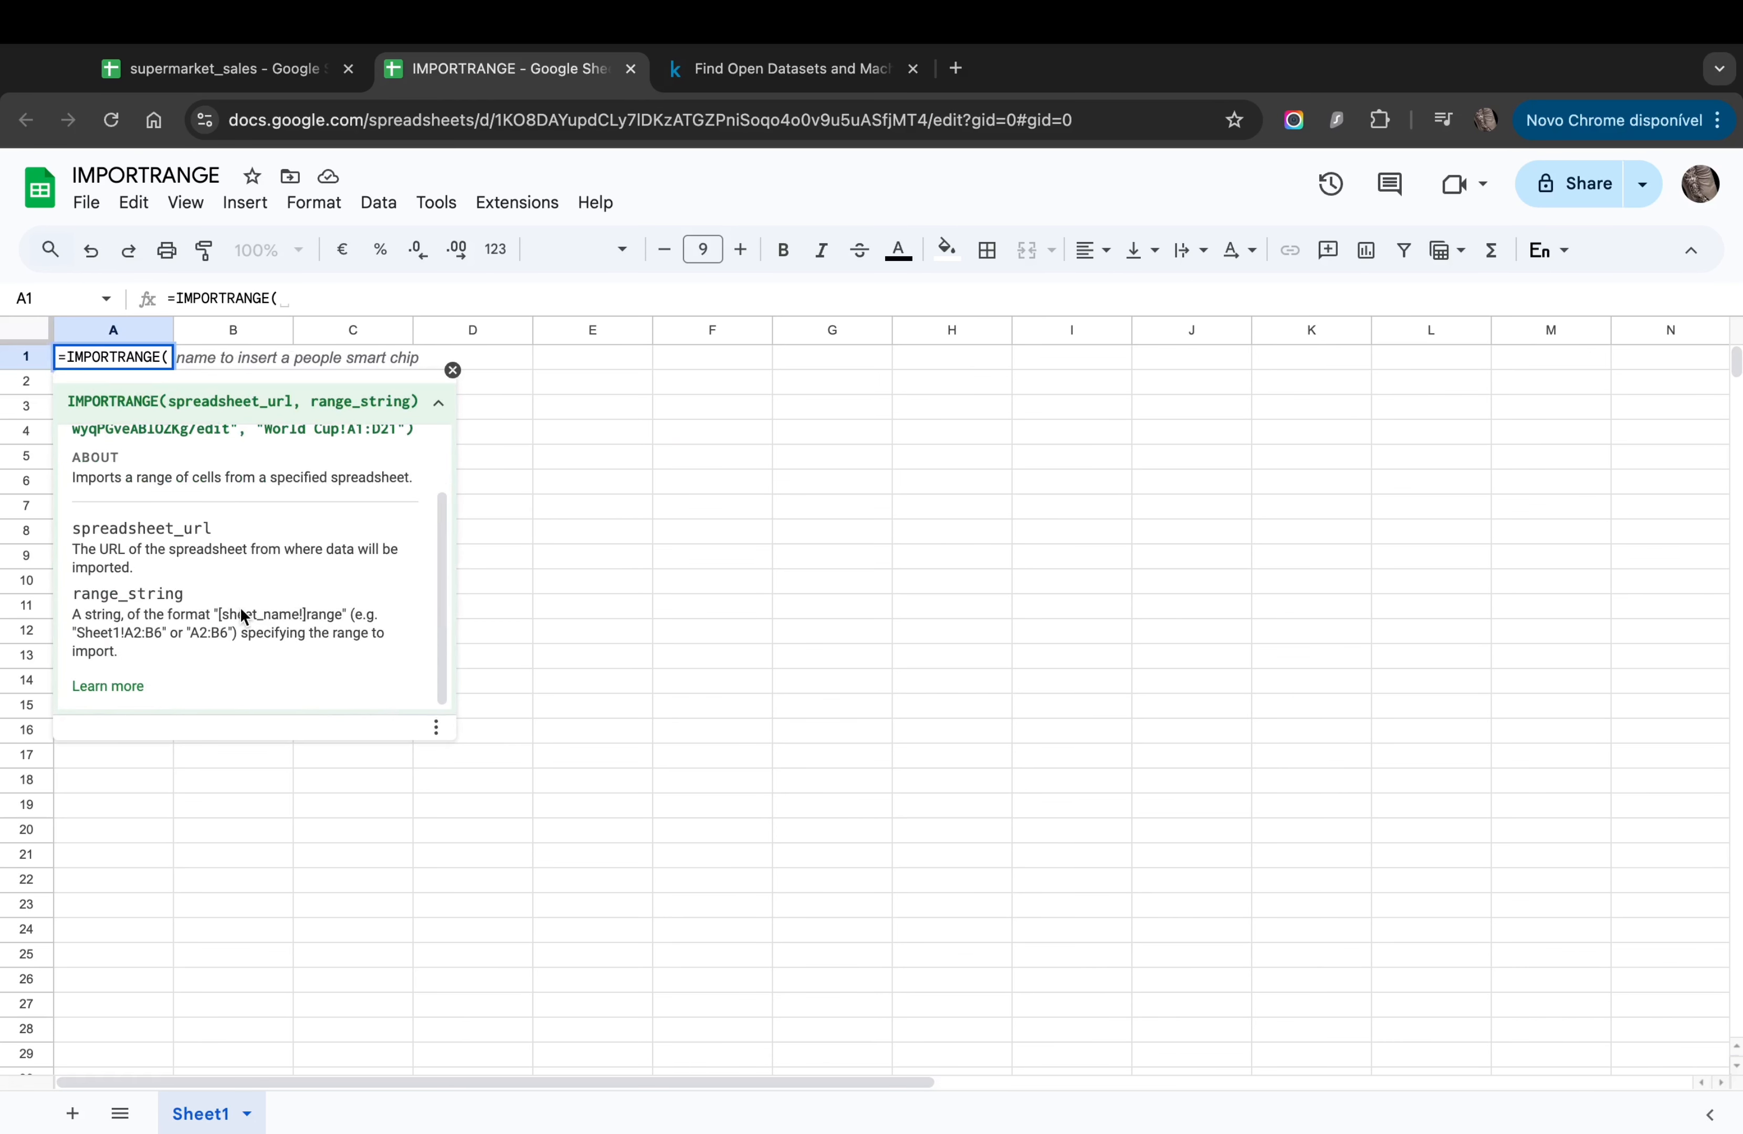
scroll(184, 604, up, 2)
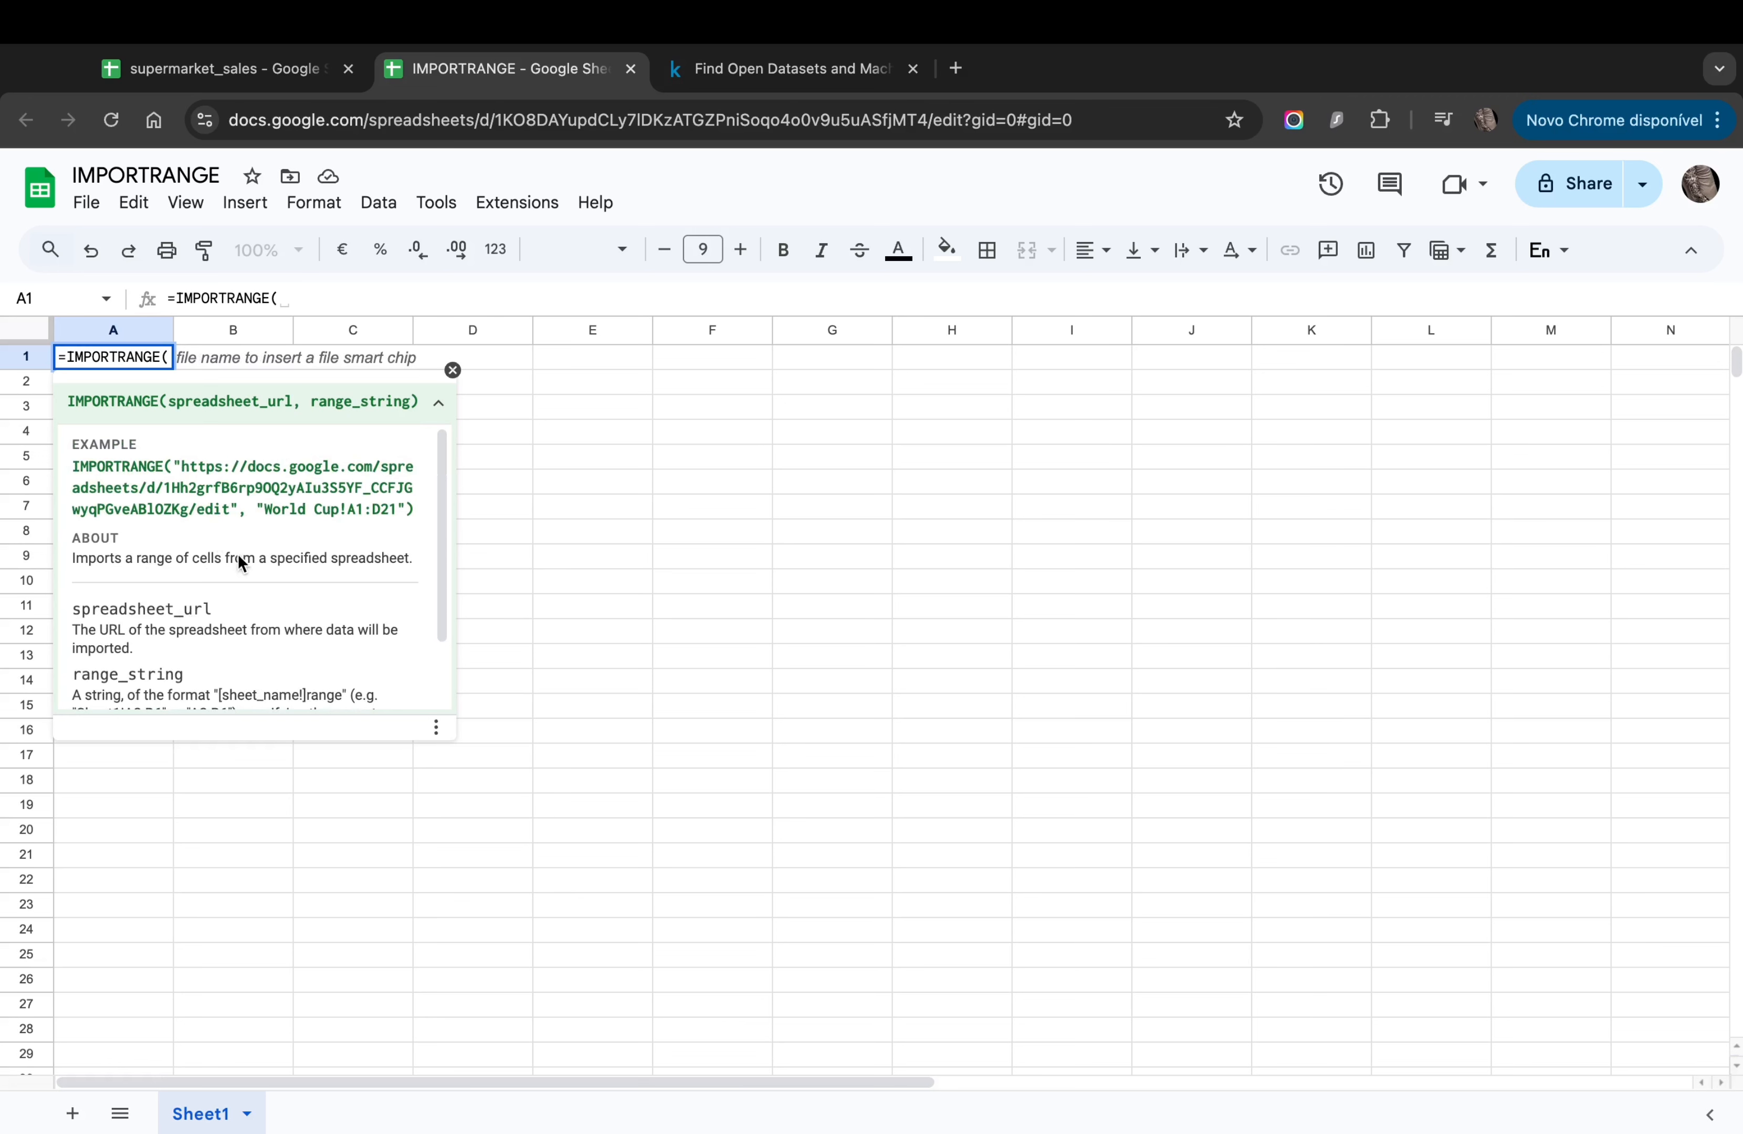
Step: Copy the example sheet URL and 'World Cup!A1:D21' range into A1's formula
drag(170, 463, 412, 511)
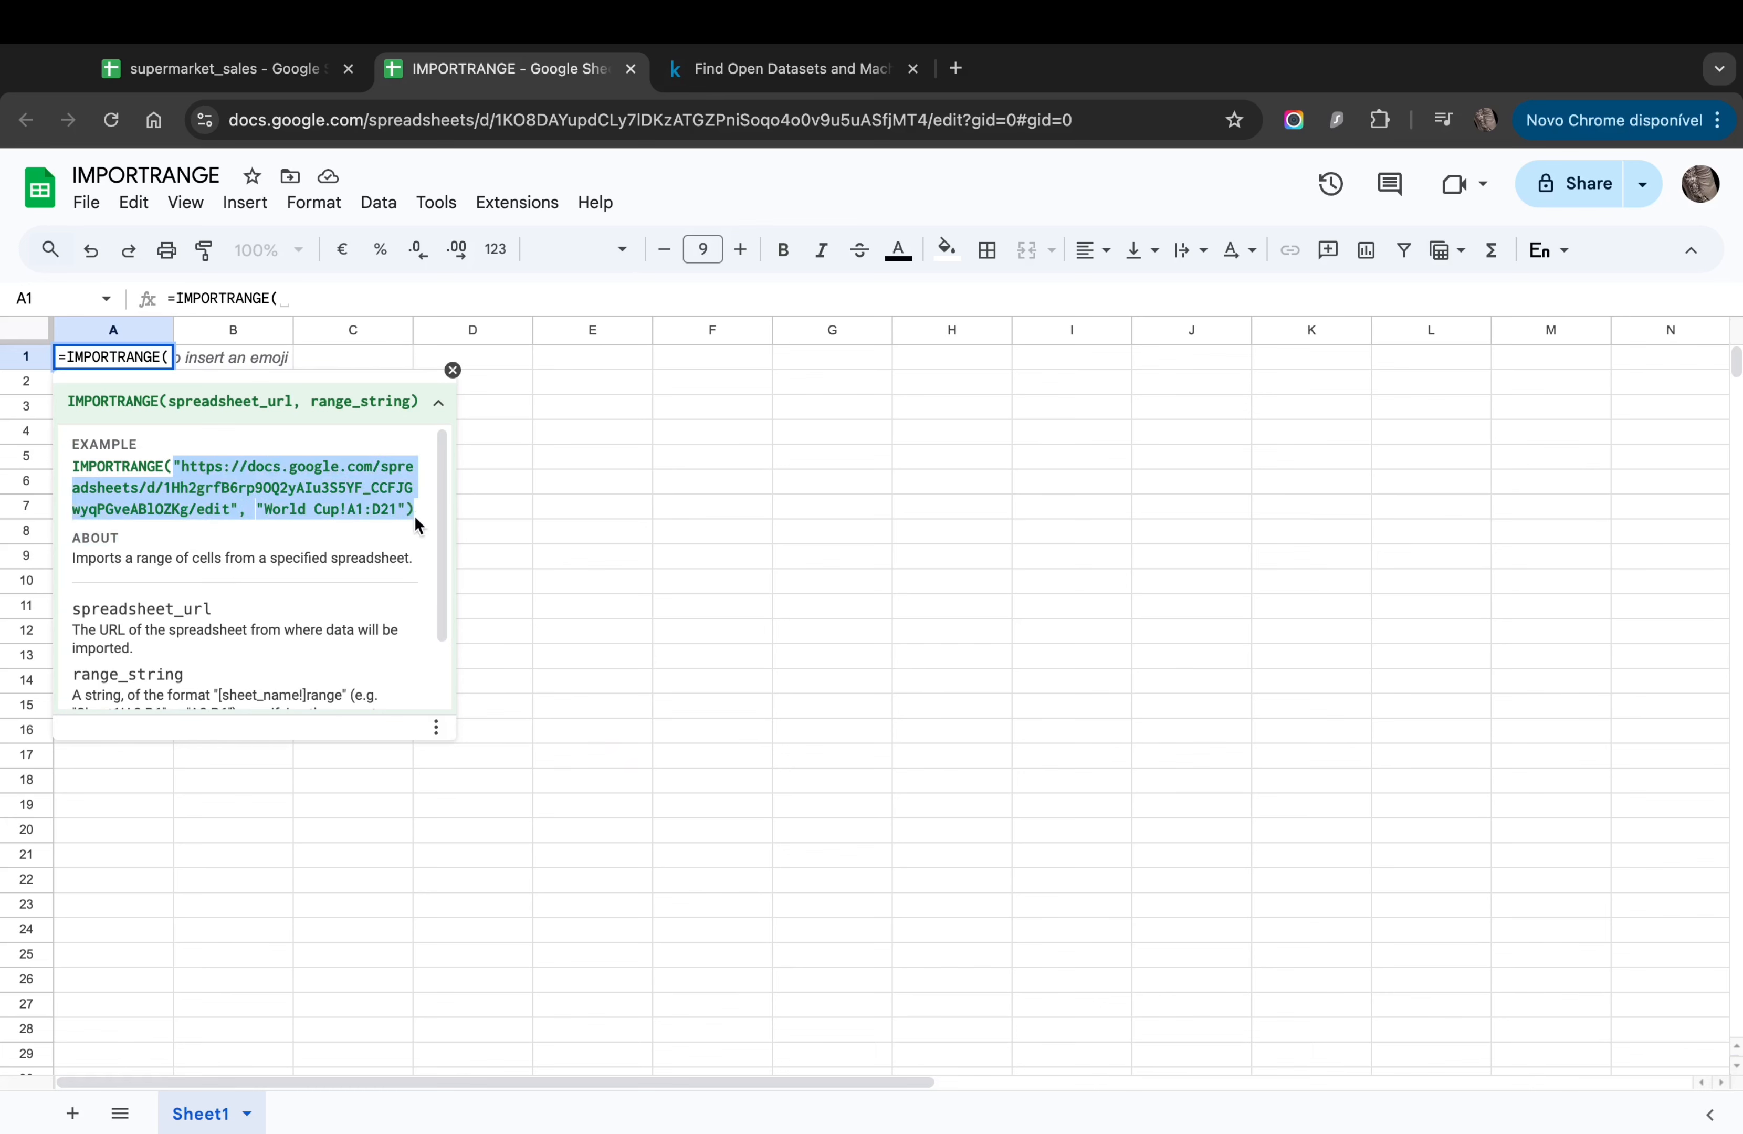
key(ctrl+c)
click(332, 293)
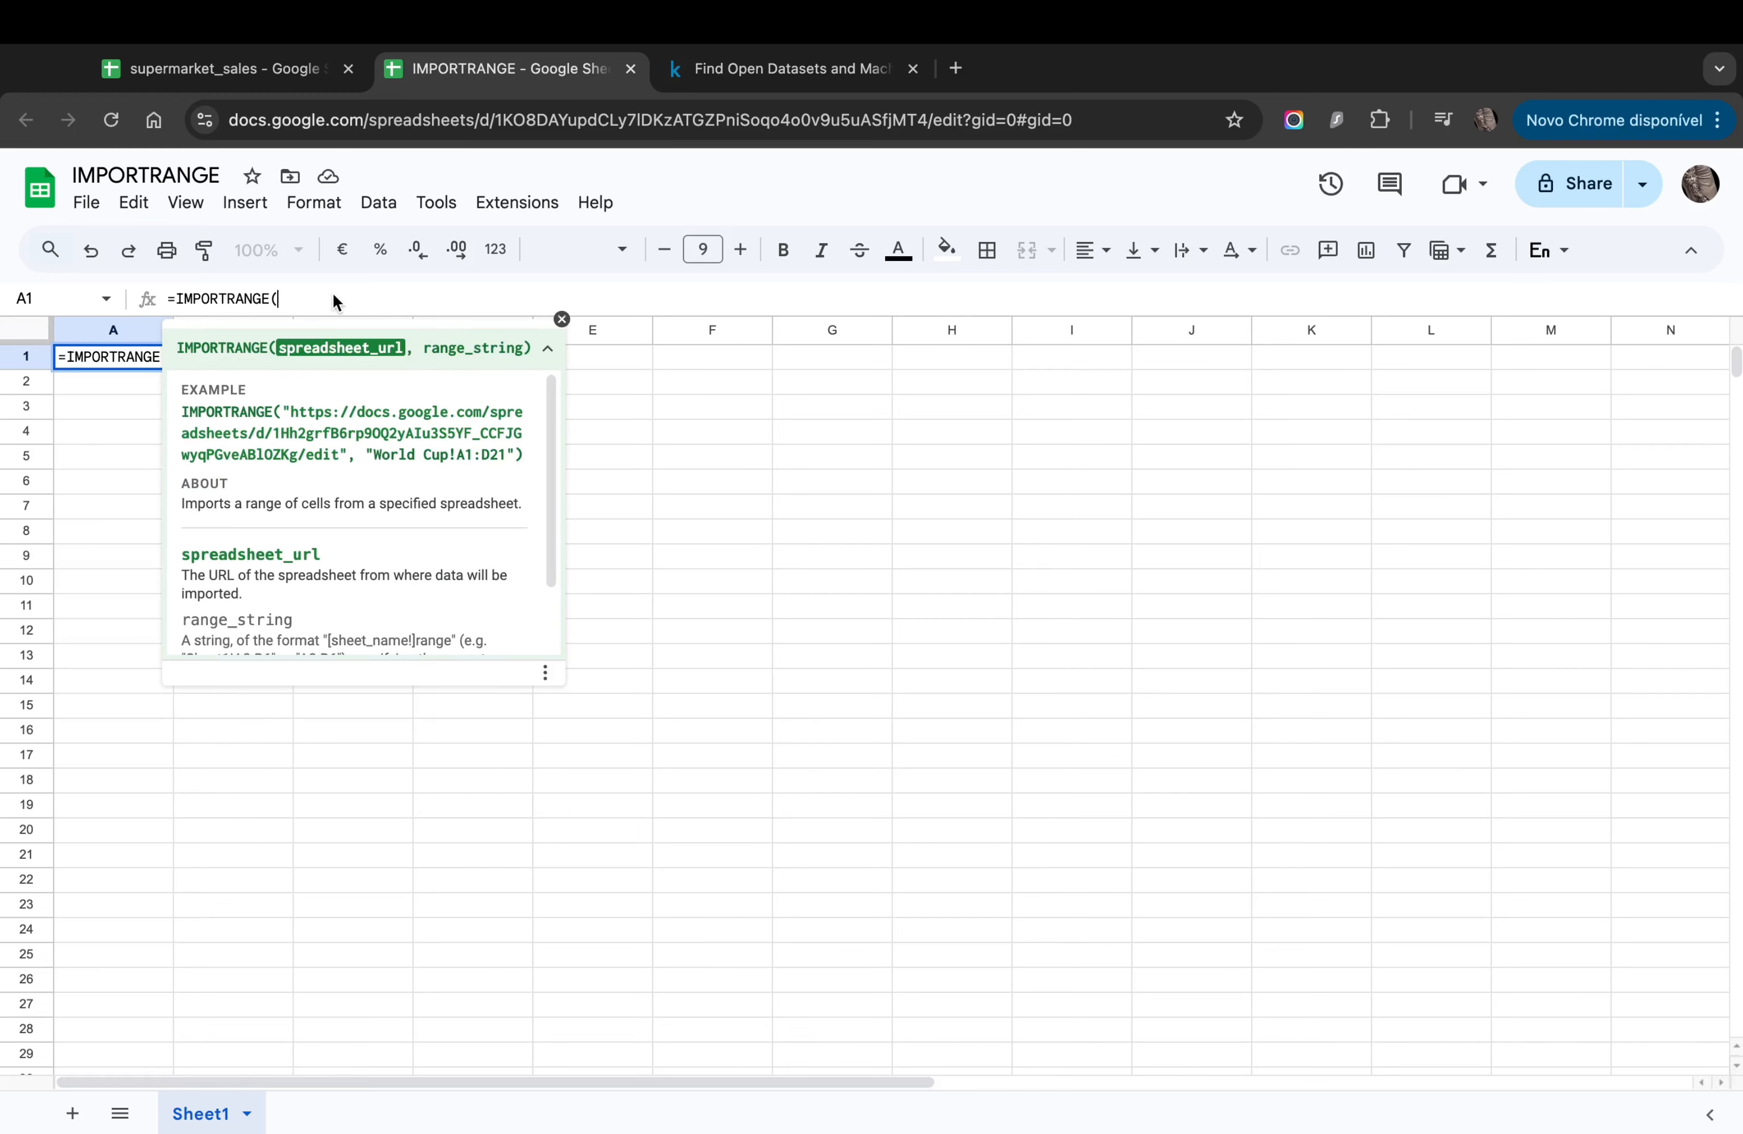
key(ctrl+v)
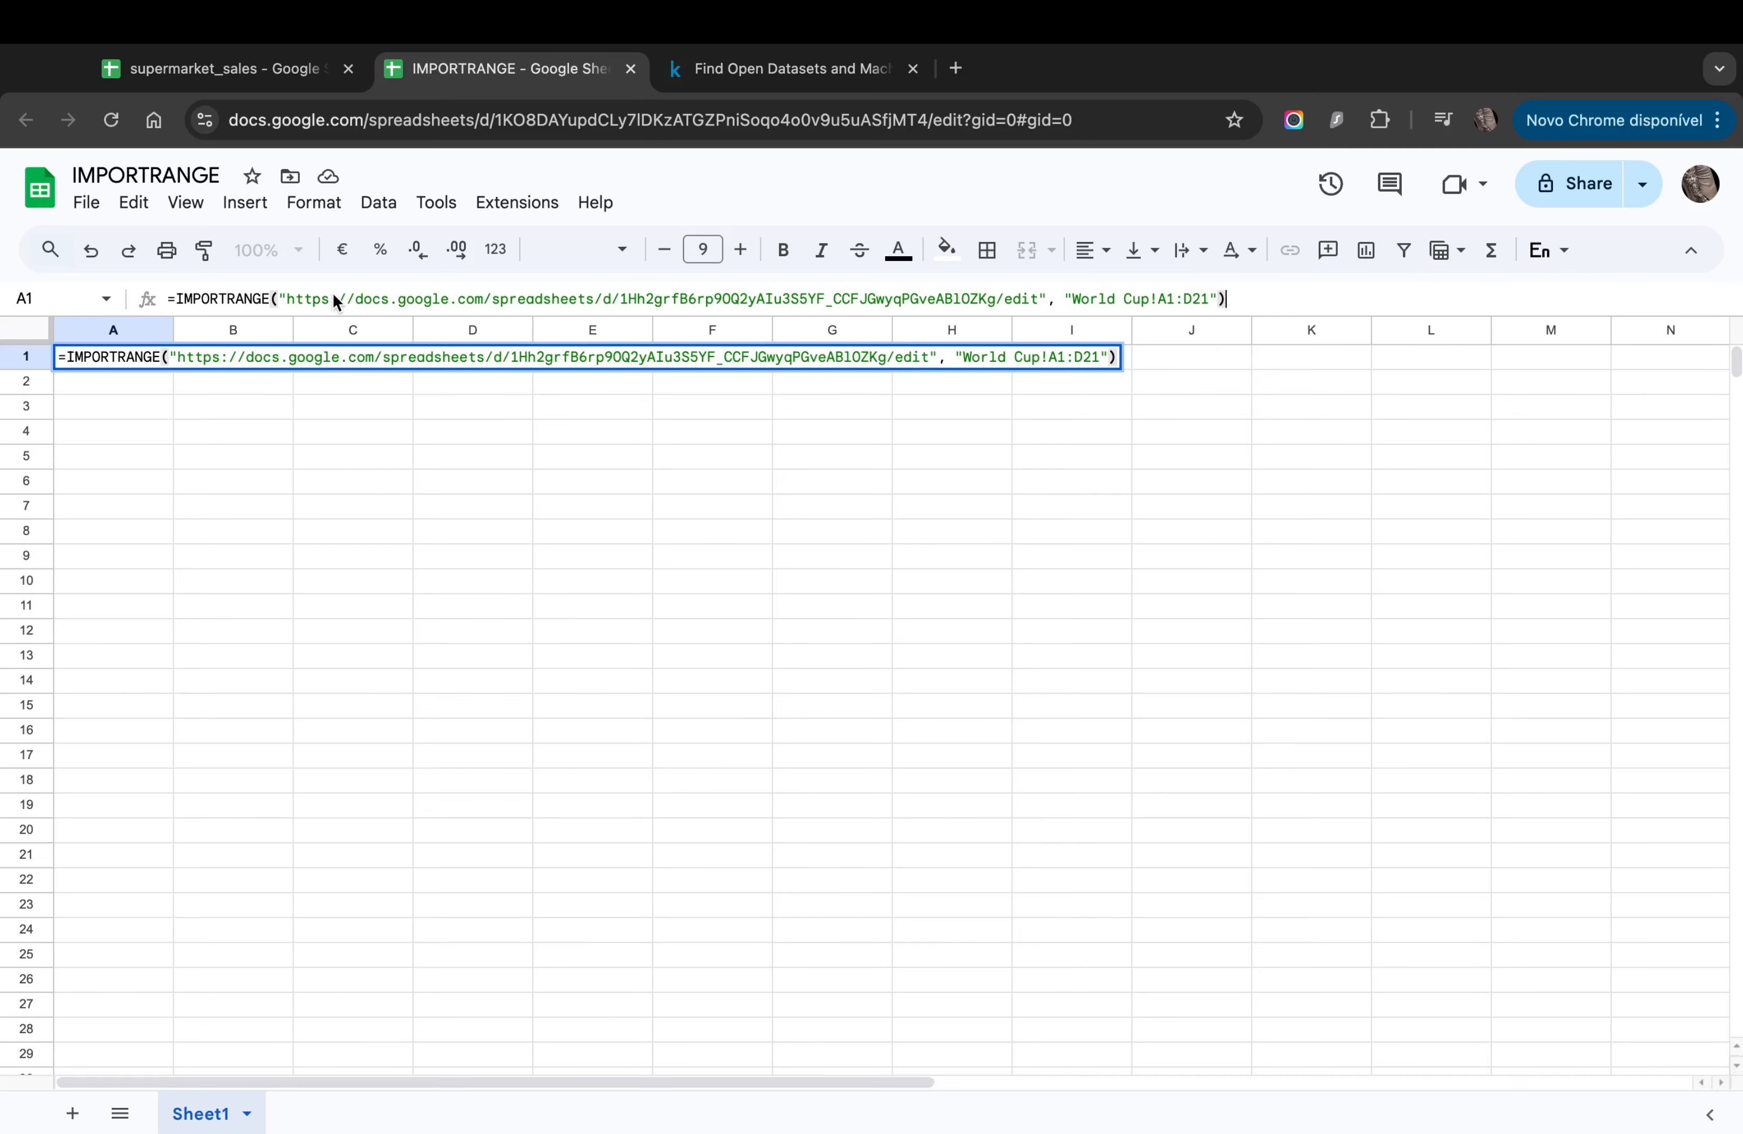
Step: Run the formula and inspect the imported 1930–2014 years, hosts and winners, then revisit supermarket_sales
key(Return)
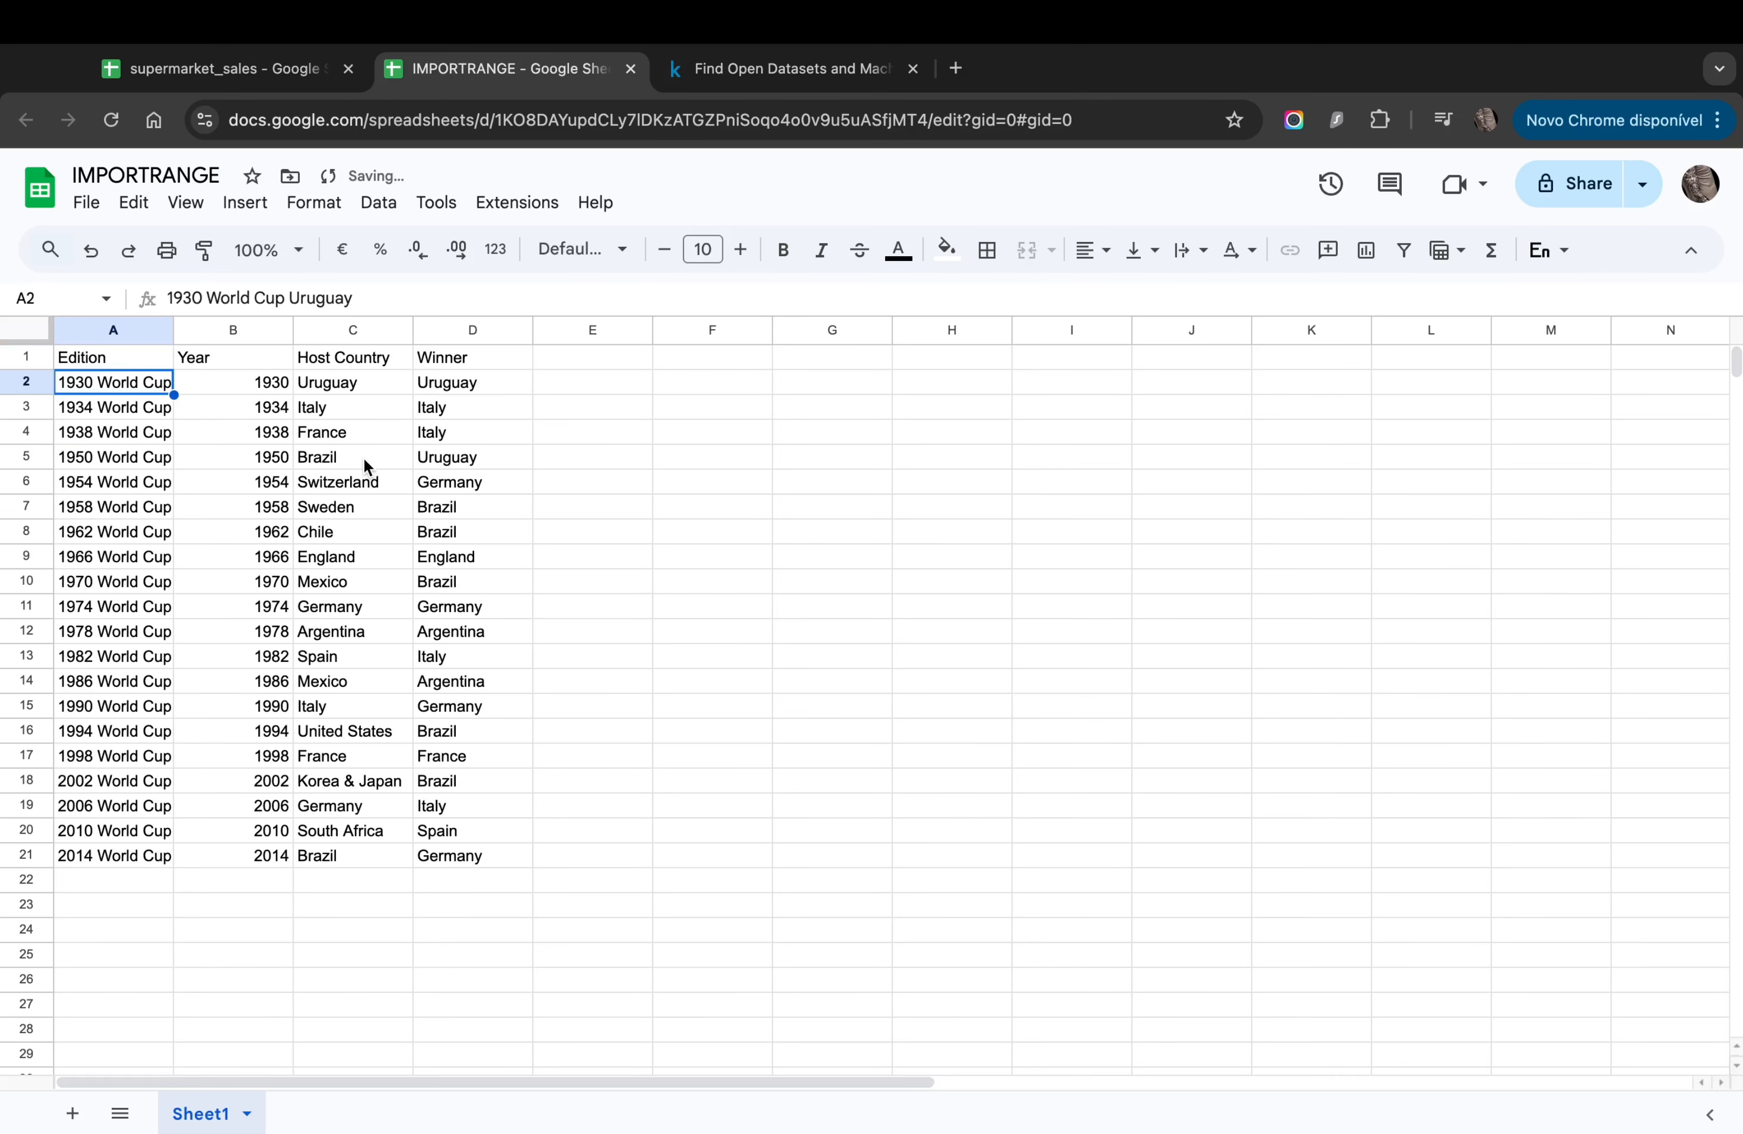
click(144, 364)
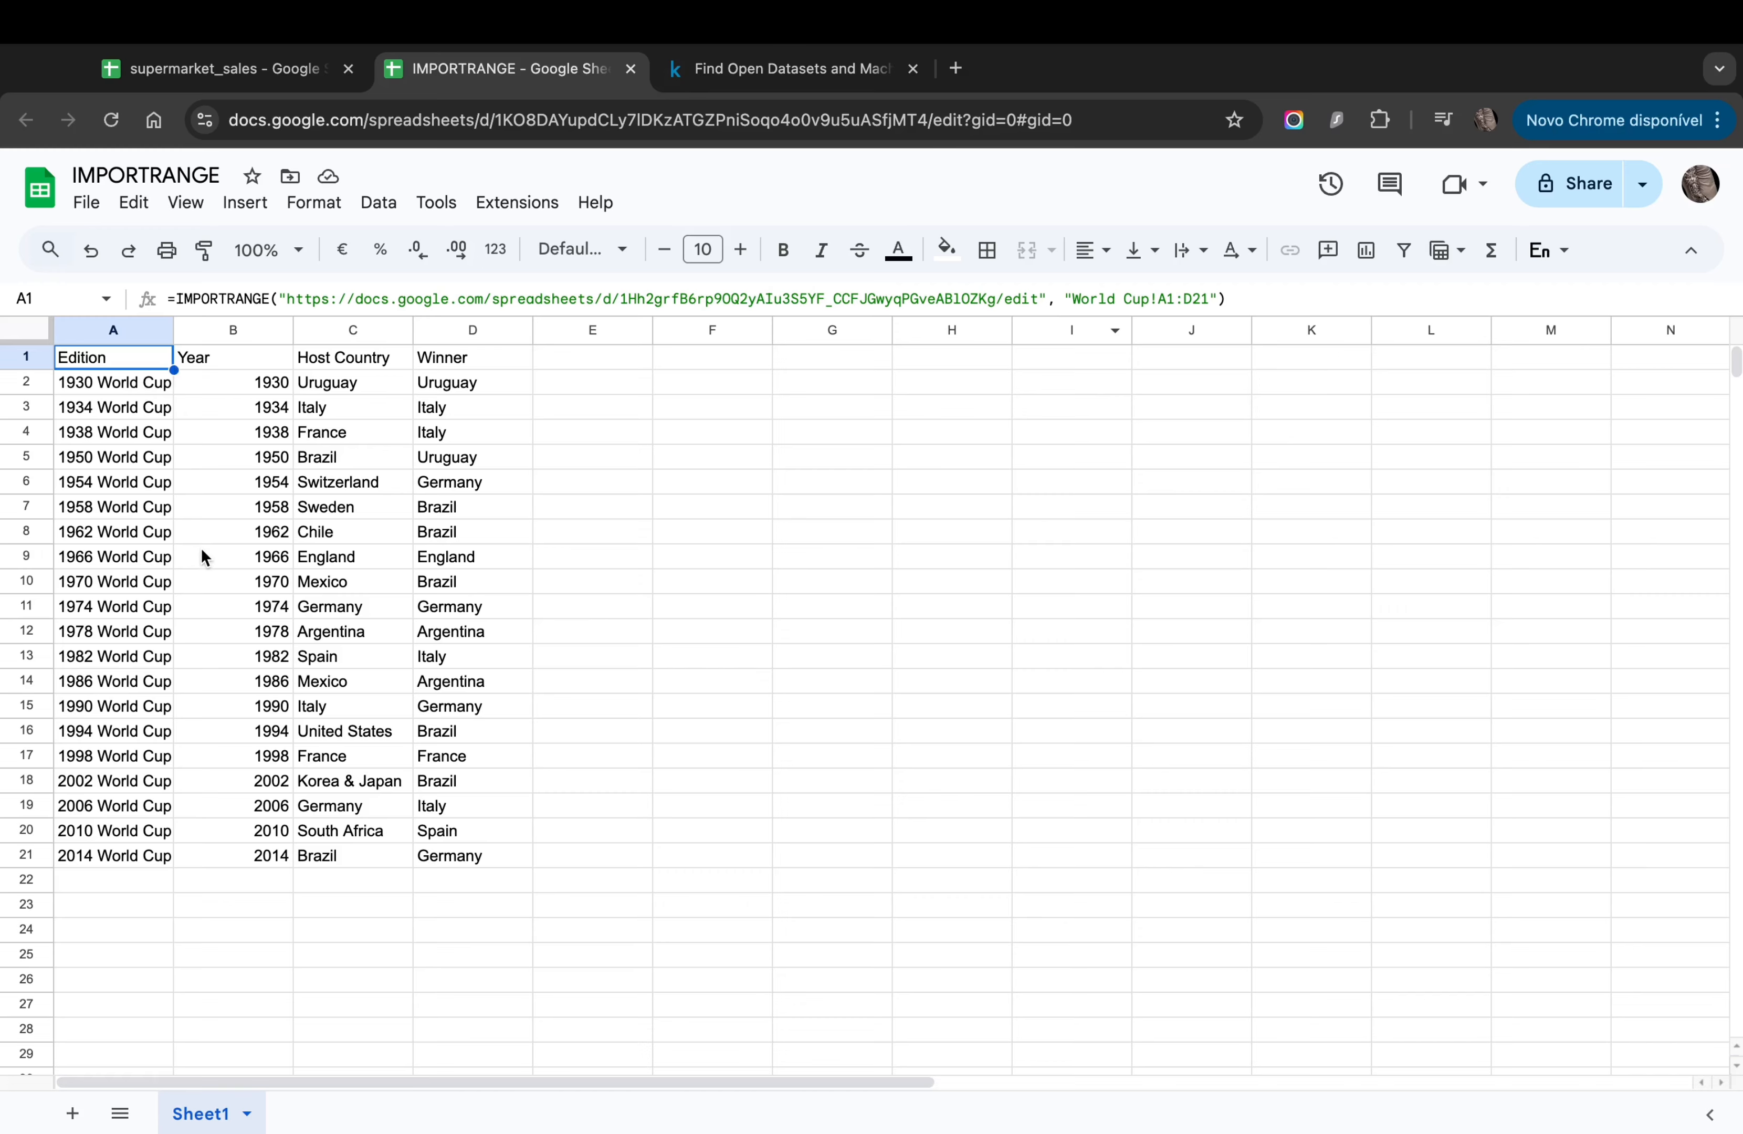
click(112, 560)
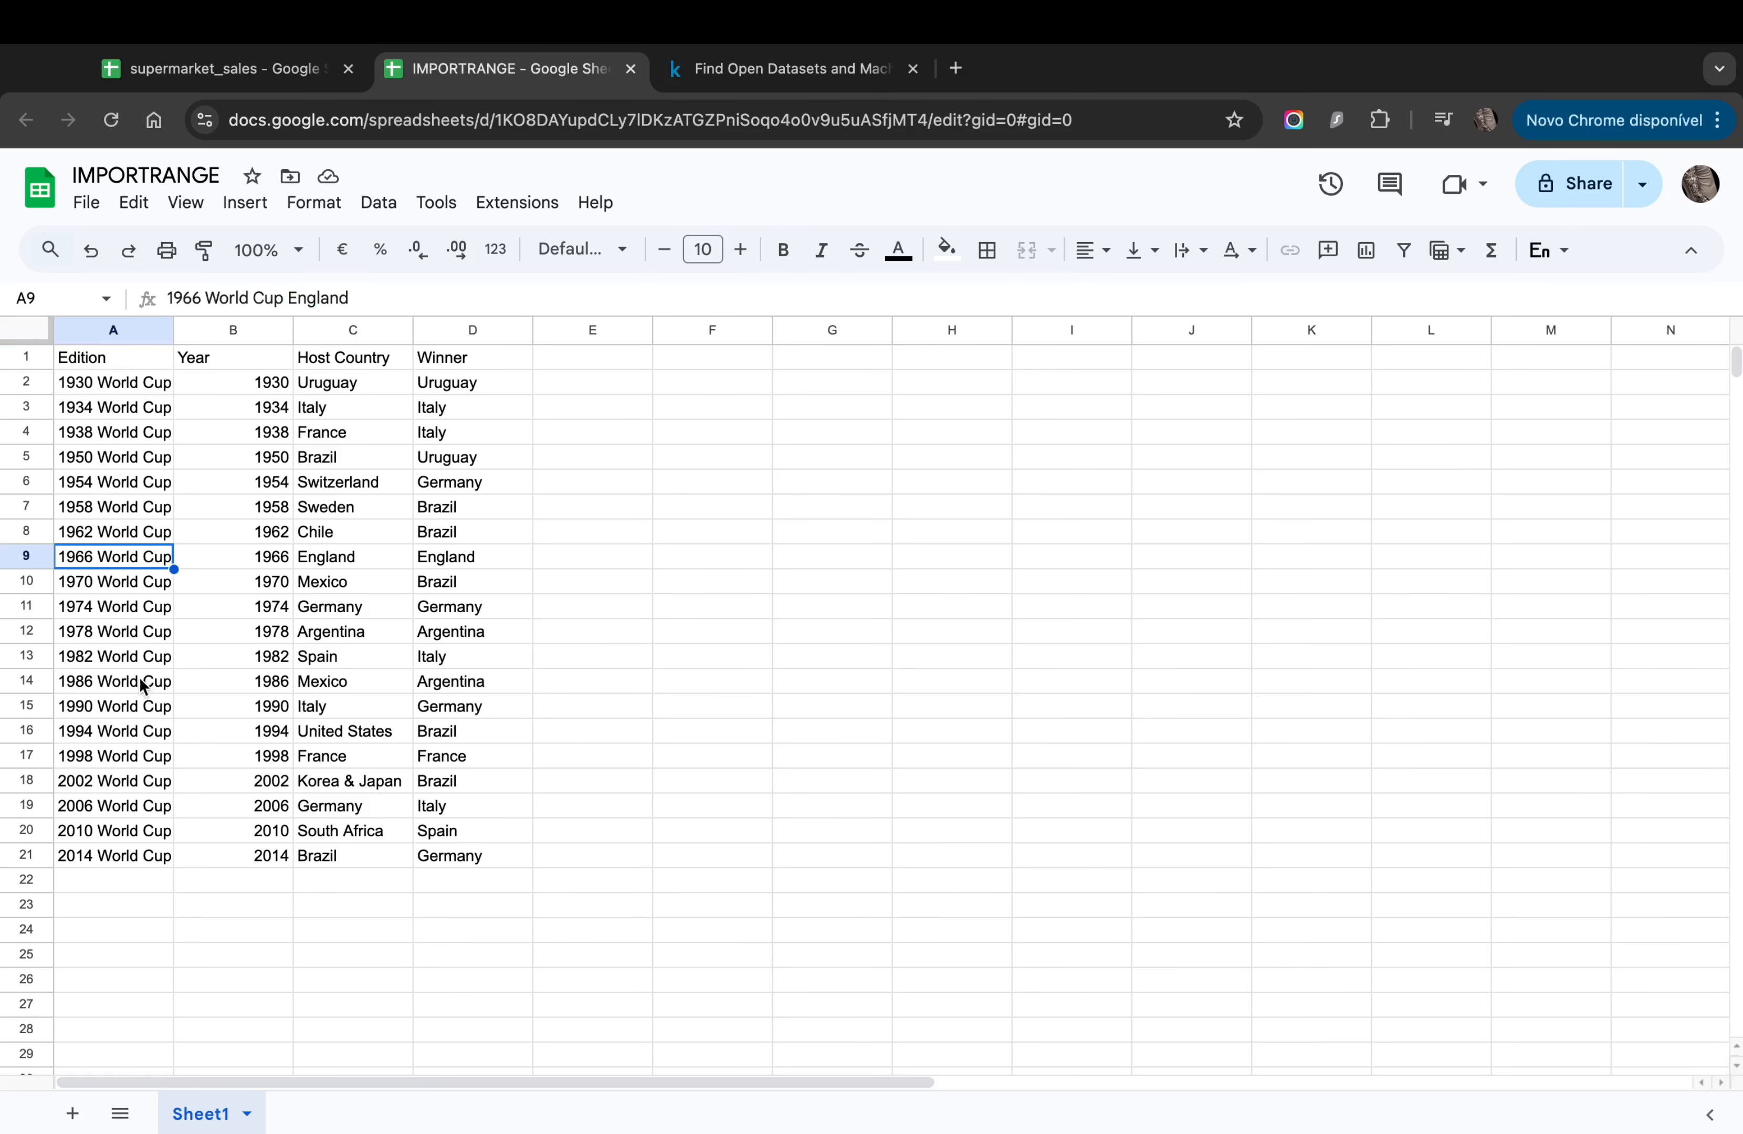
drag(271, 409, 266, 632)
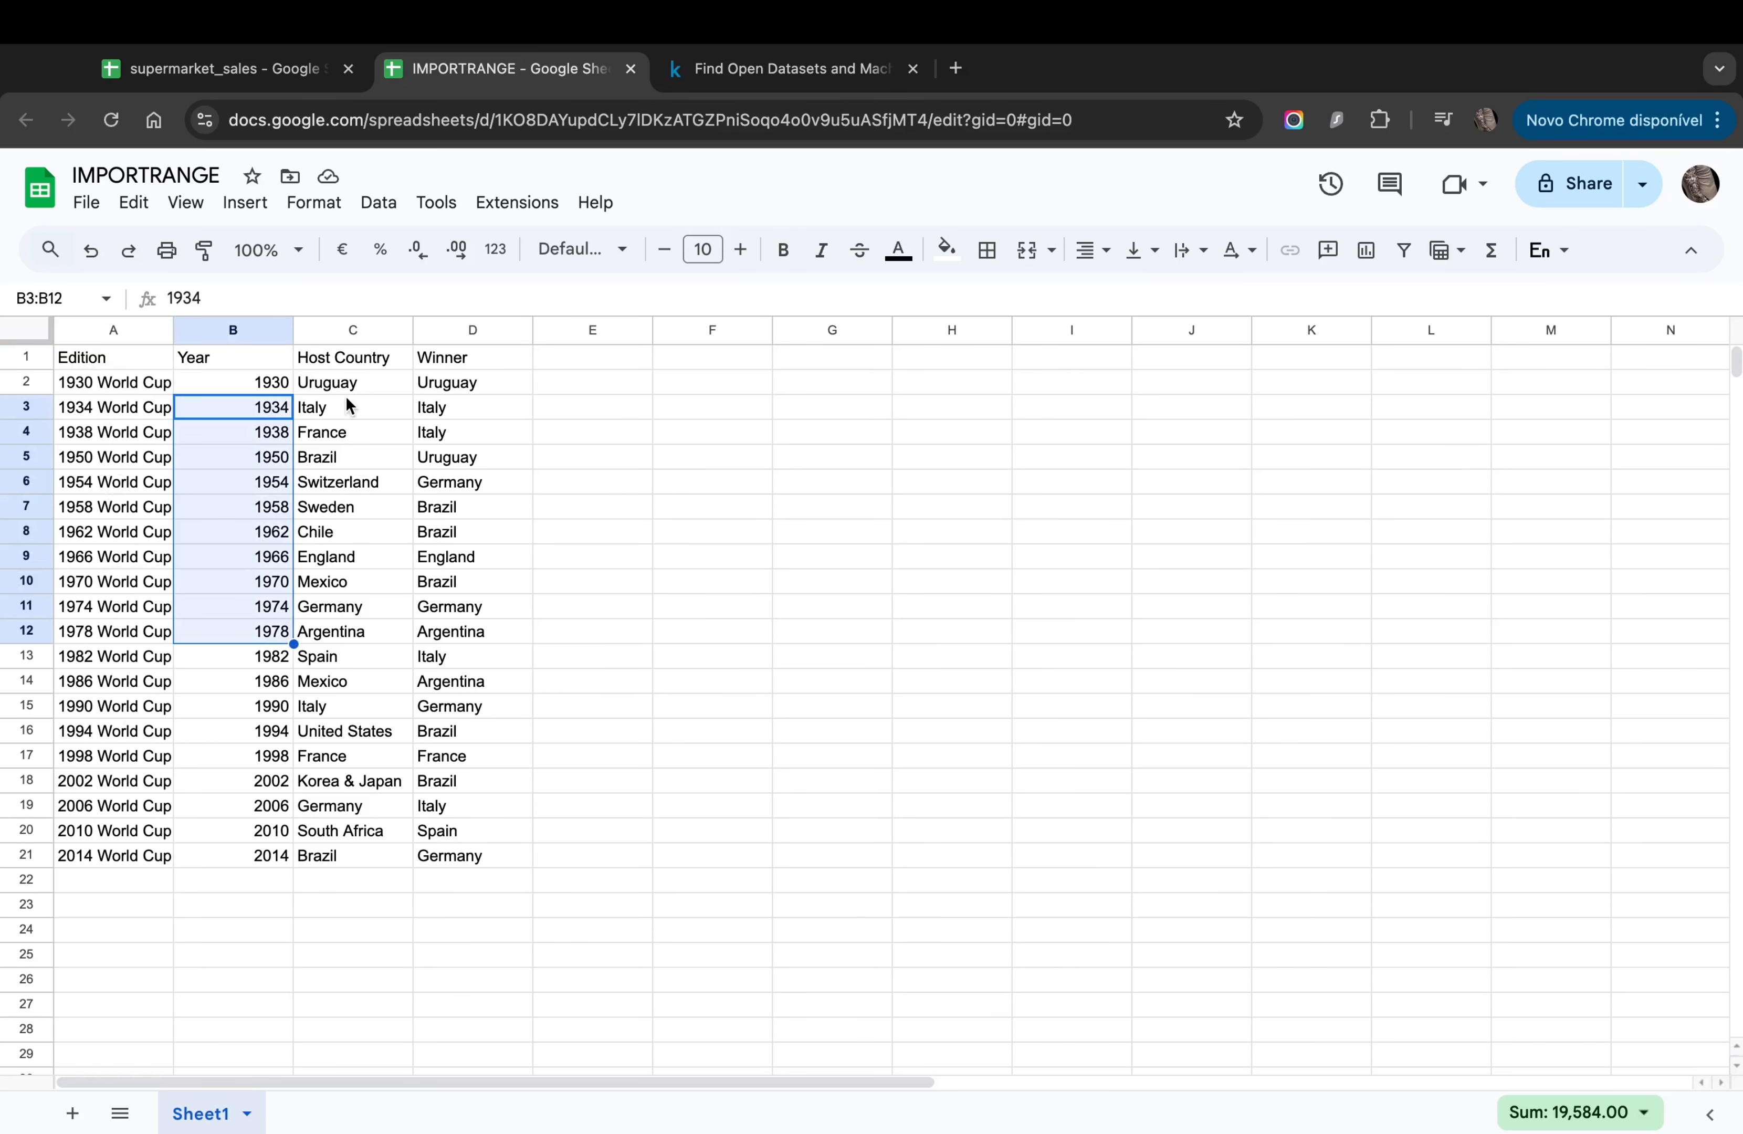
drag(347, 400, 341, 763)
drag(463, 441, 462, 864)
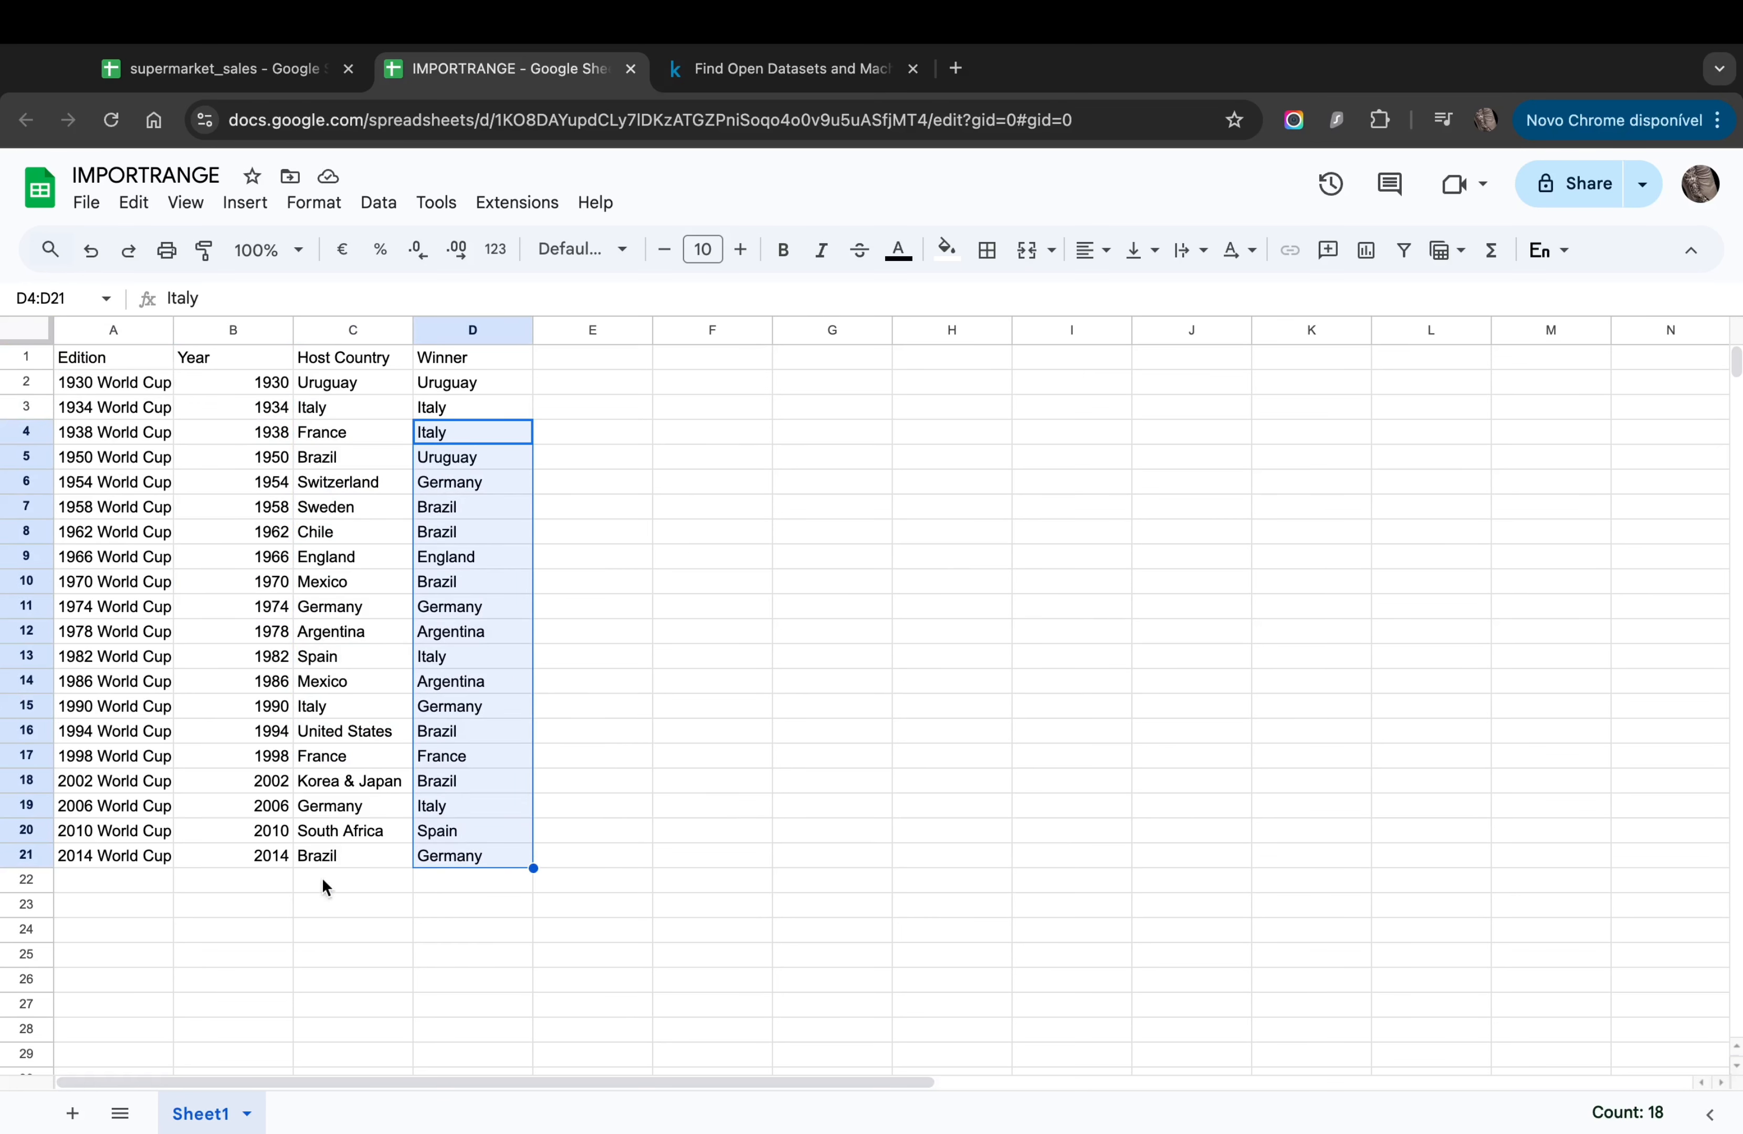
click(119, 855)
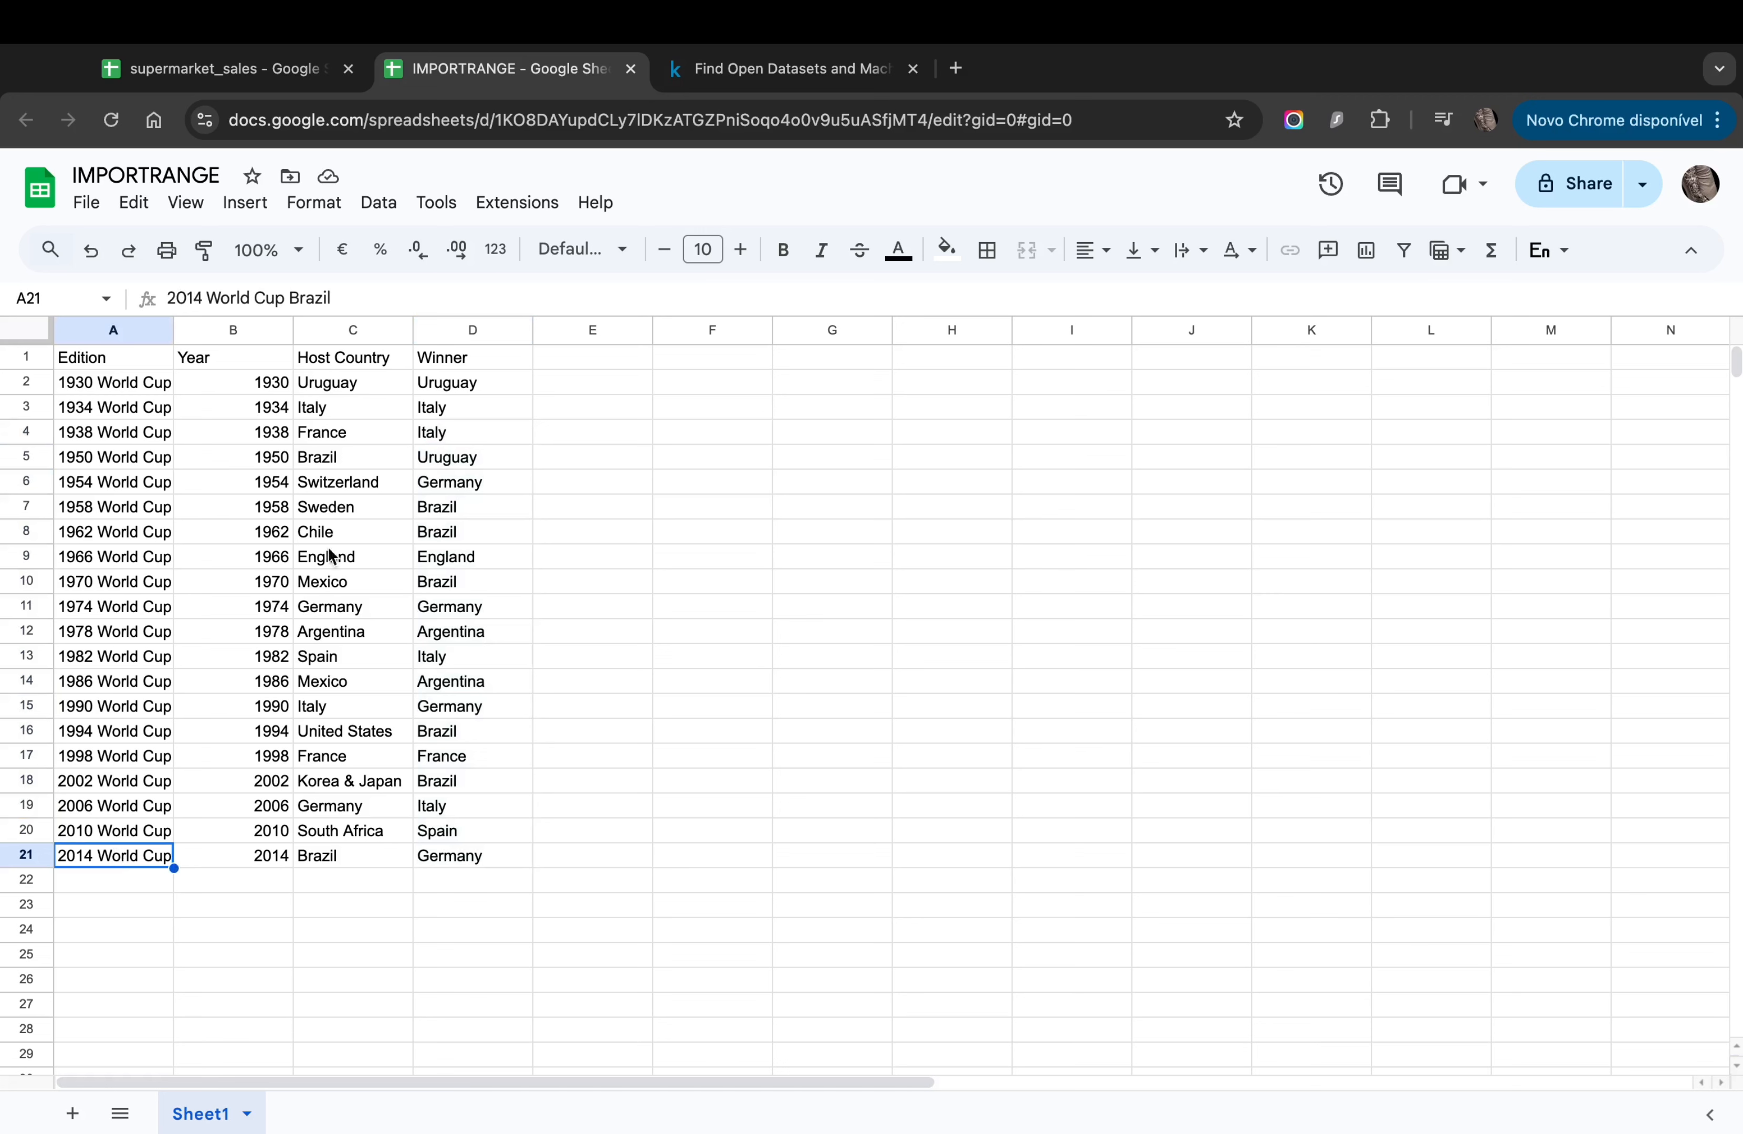
click(107, 359)
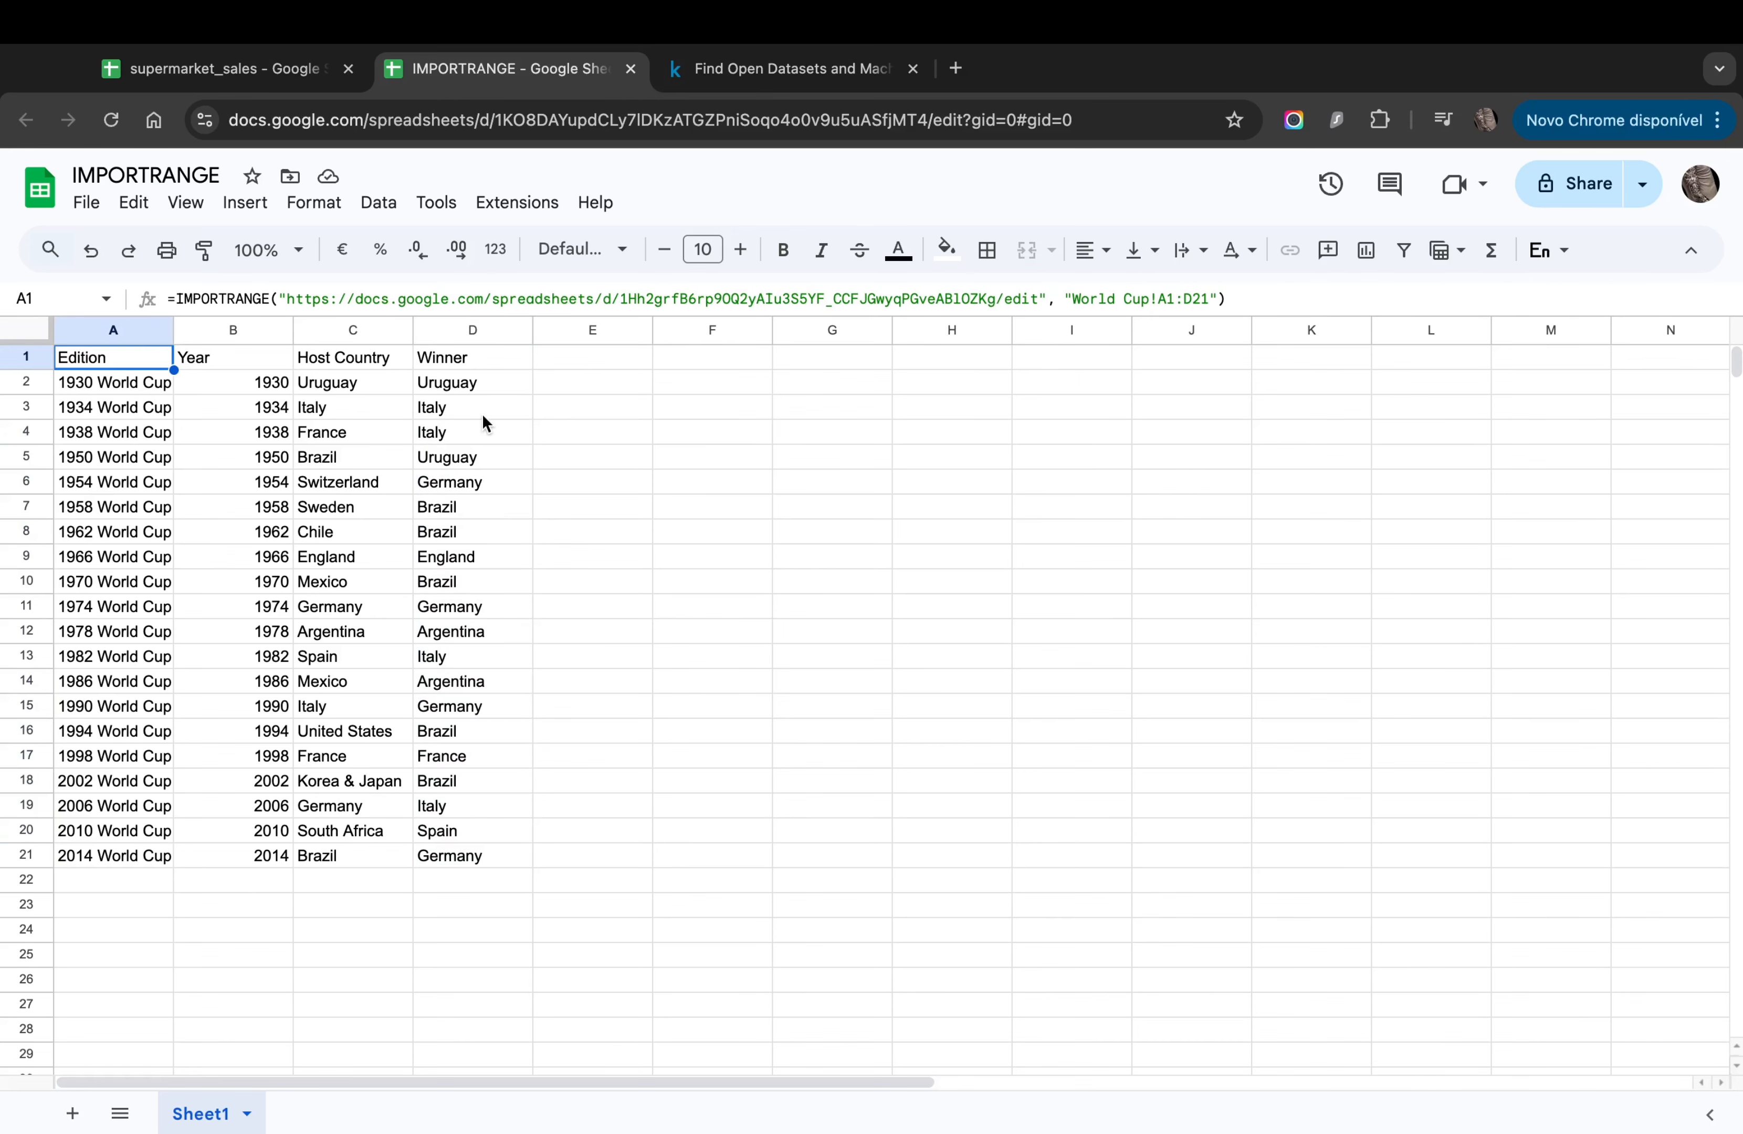
click(250, 68)
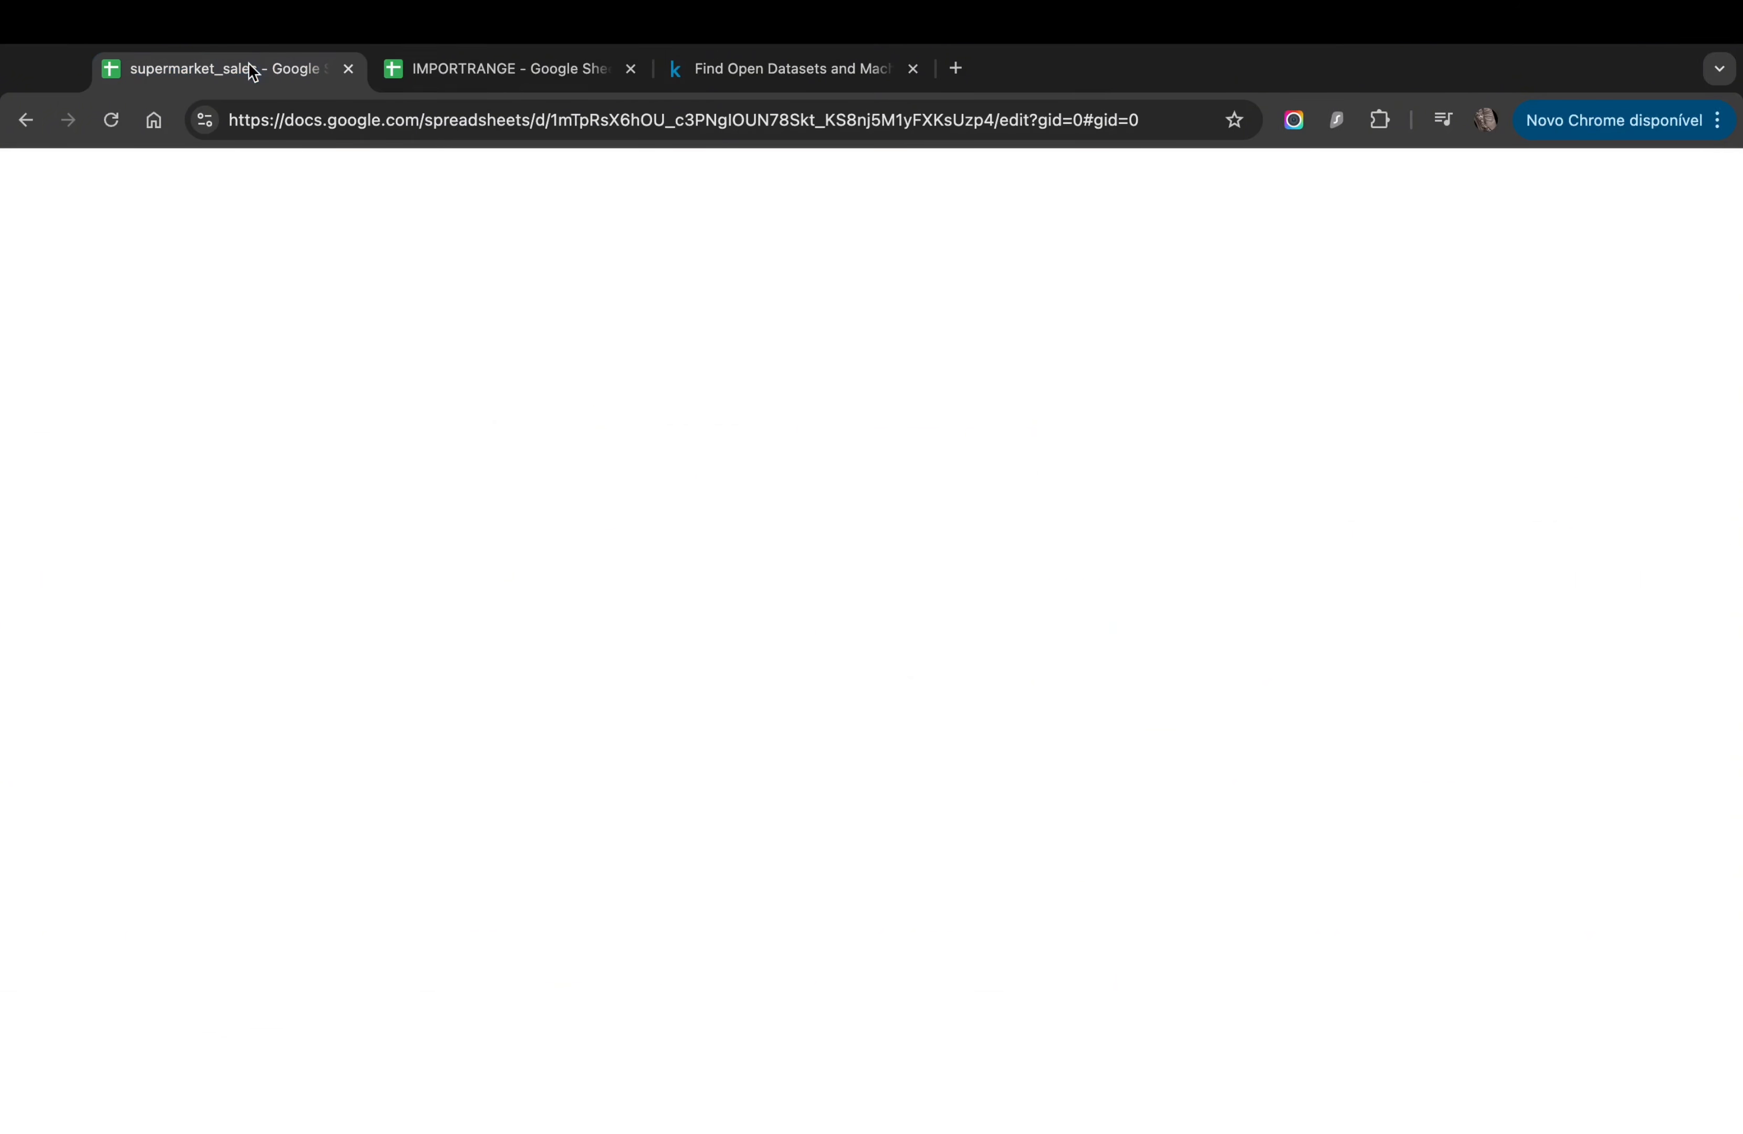
Step: Select the source spreadsheet ID in A1's formula, then go to the supermarket_sales tab
click(439, 68)
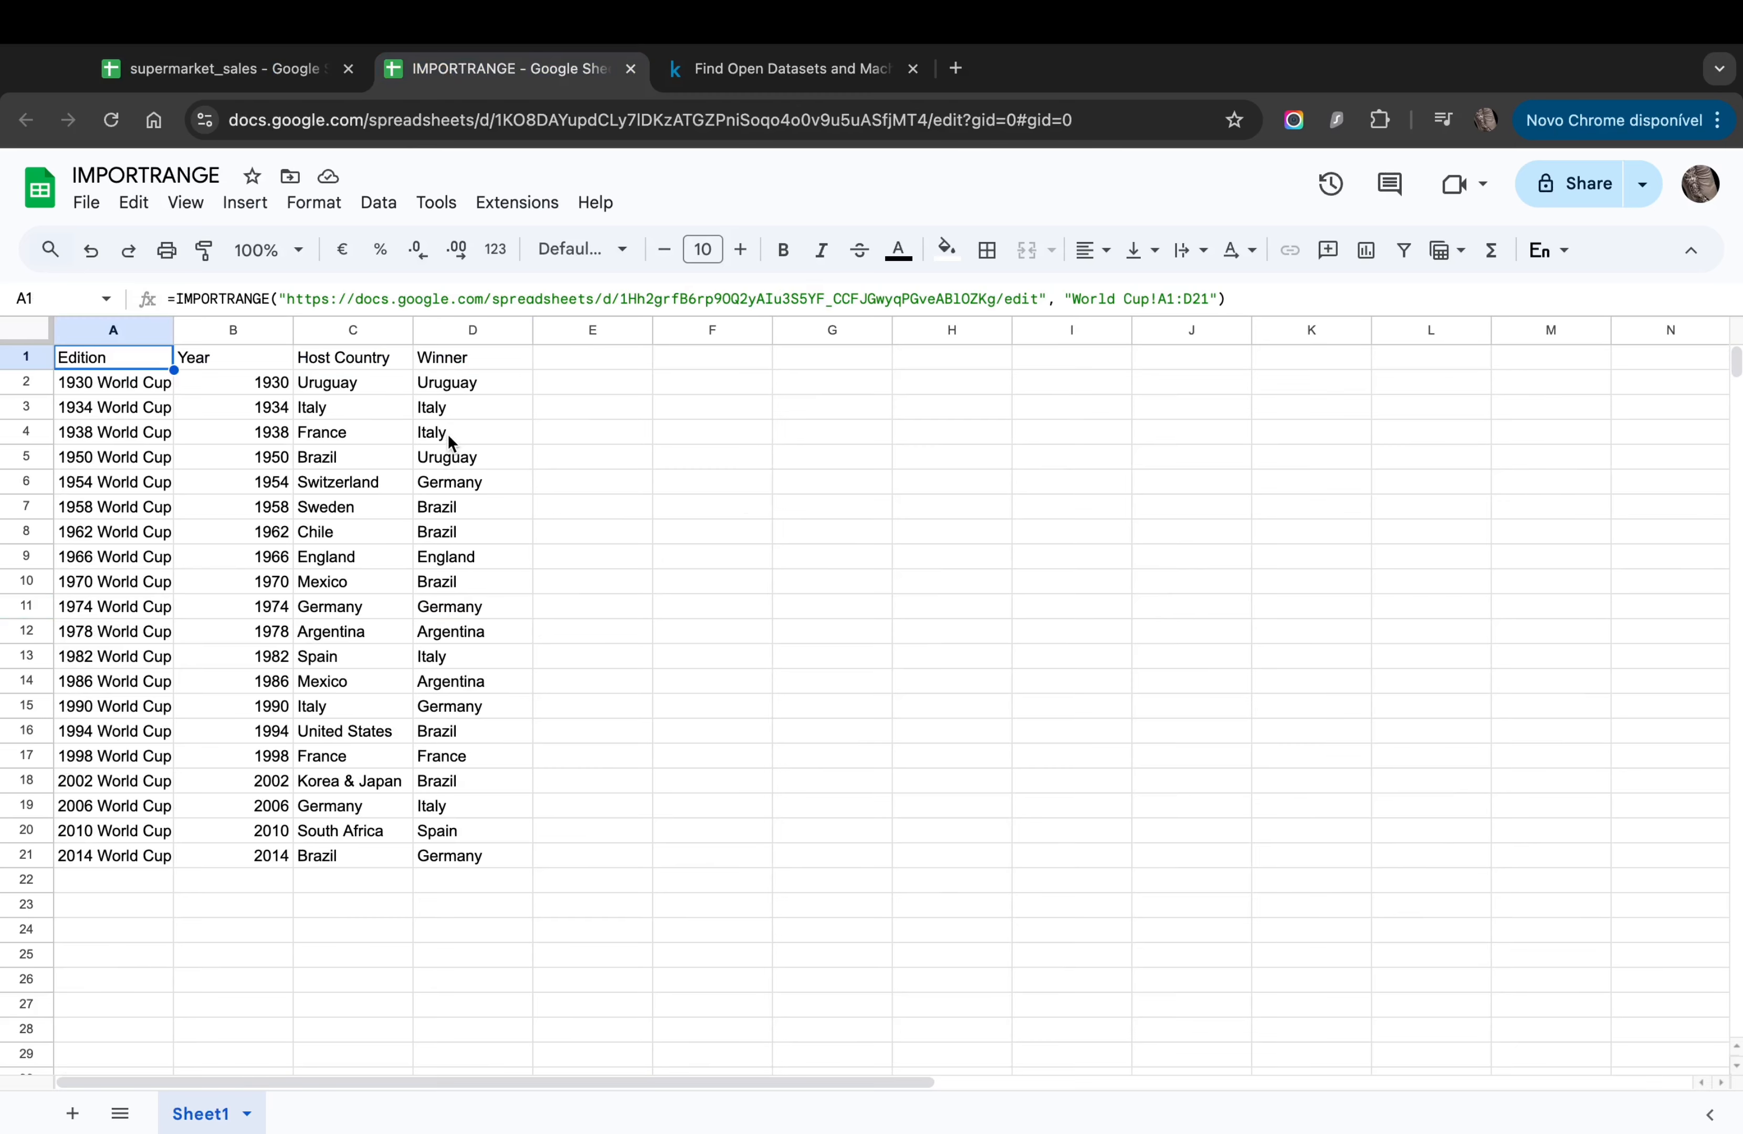
click(621, 298)
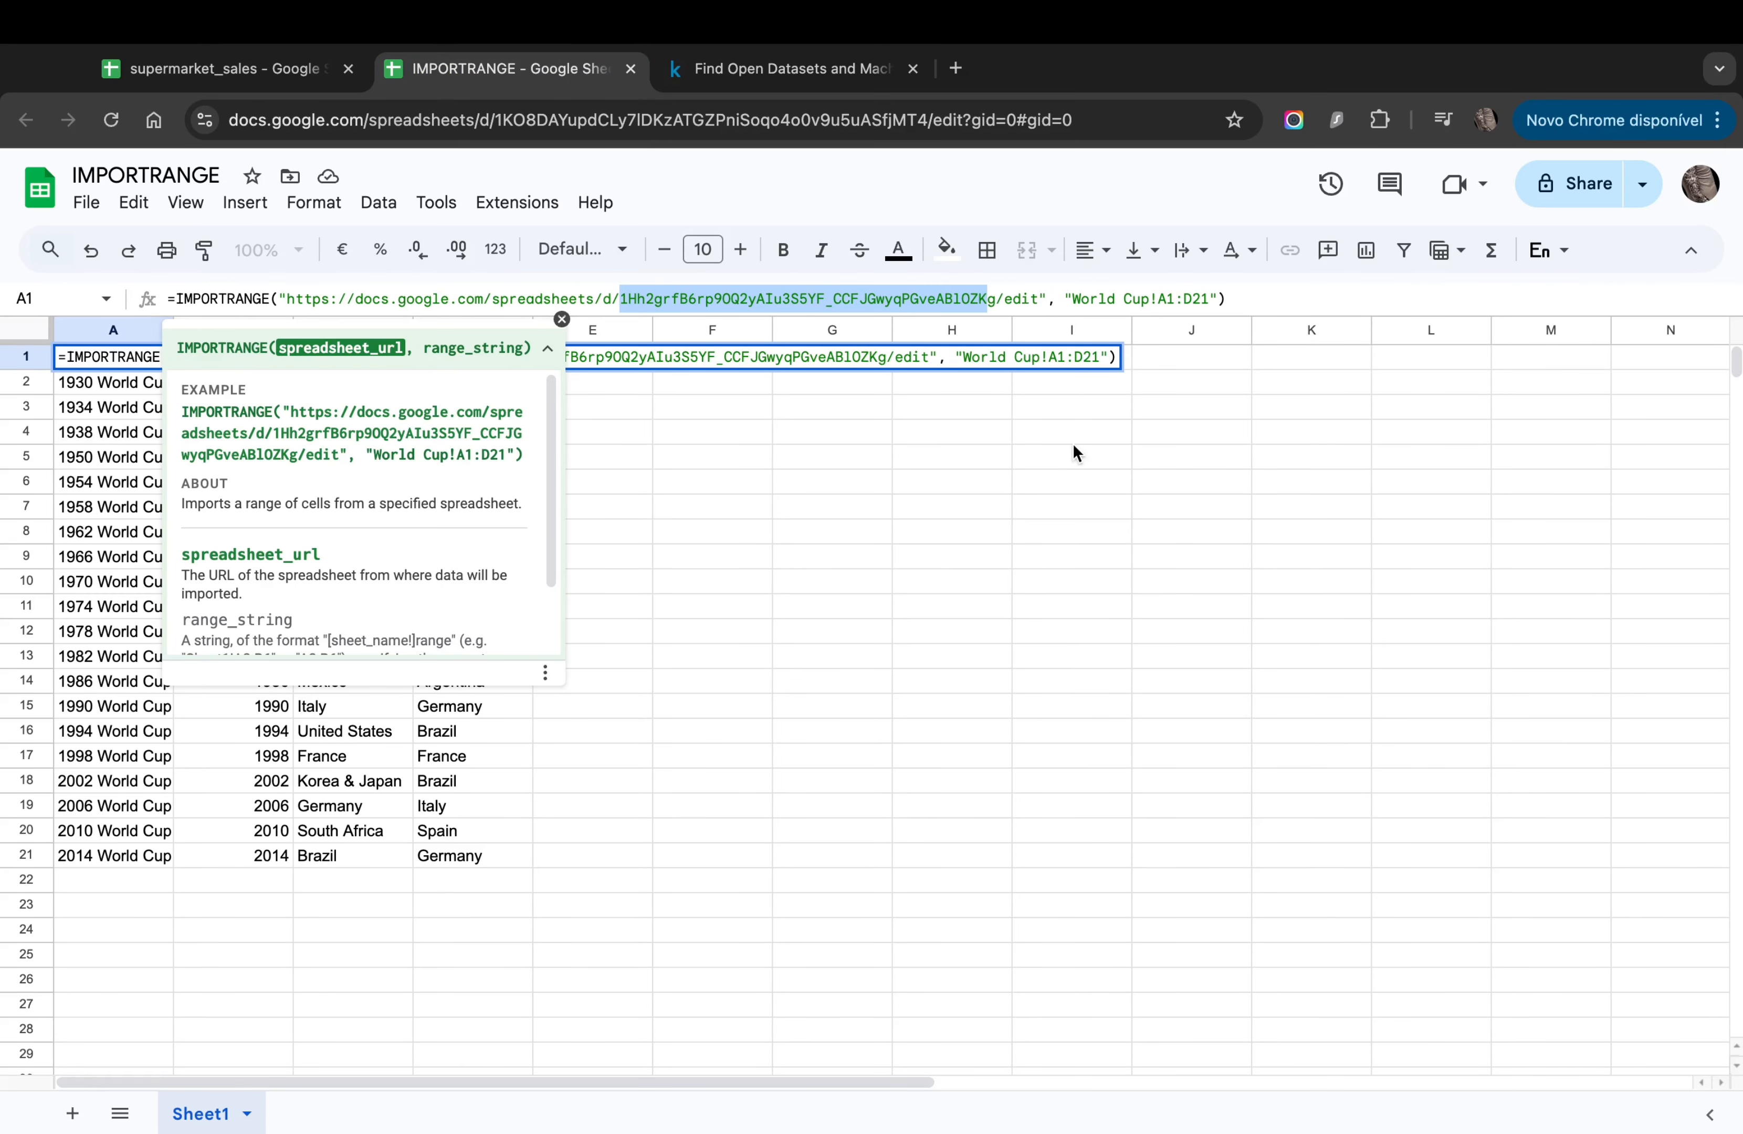
key(shift+Right)
click(221, 74)
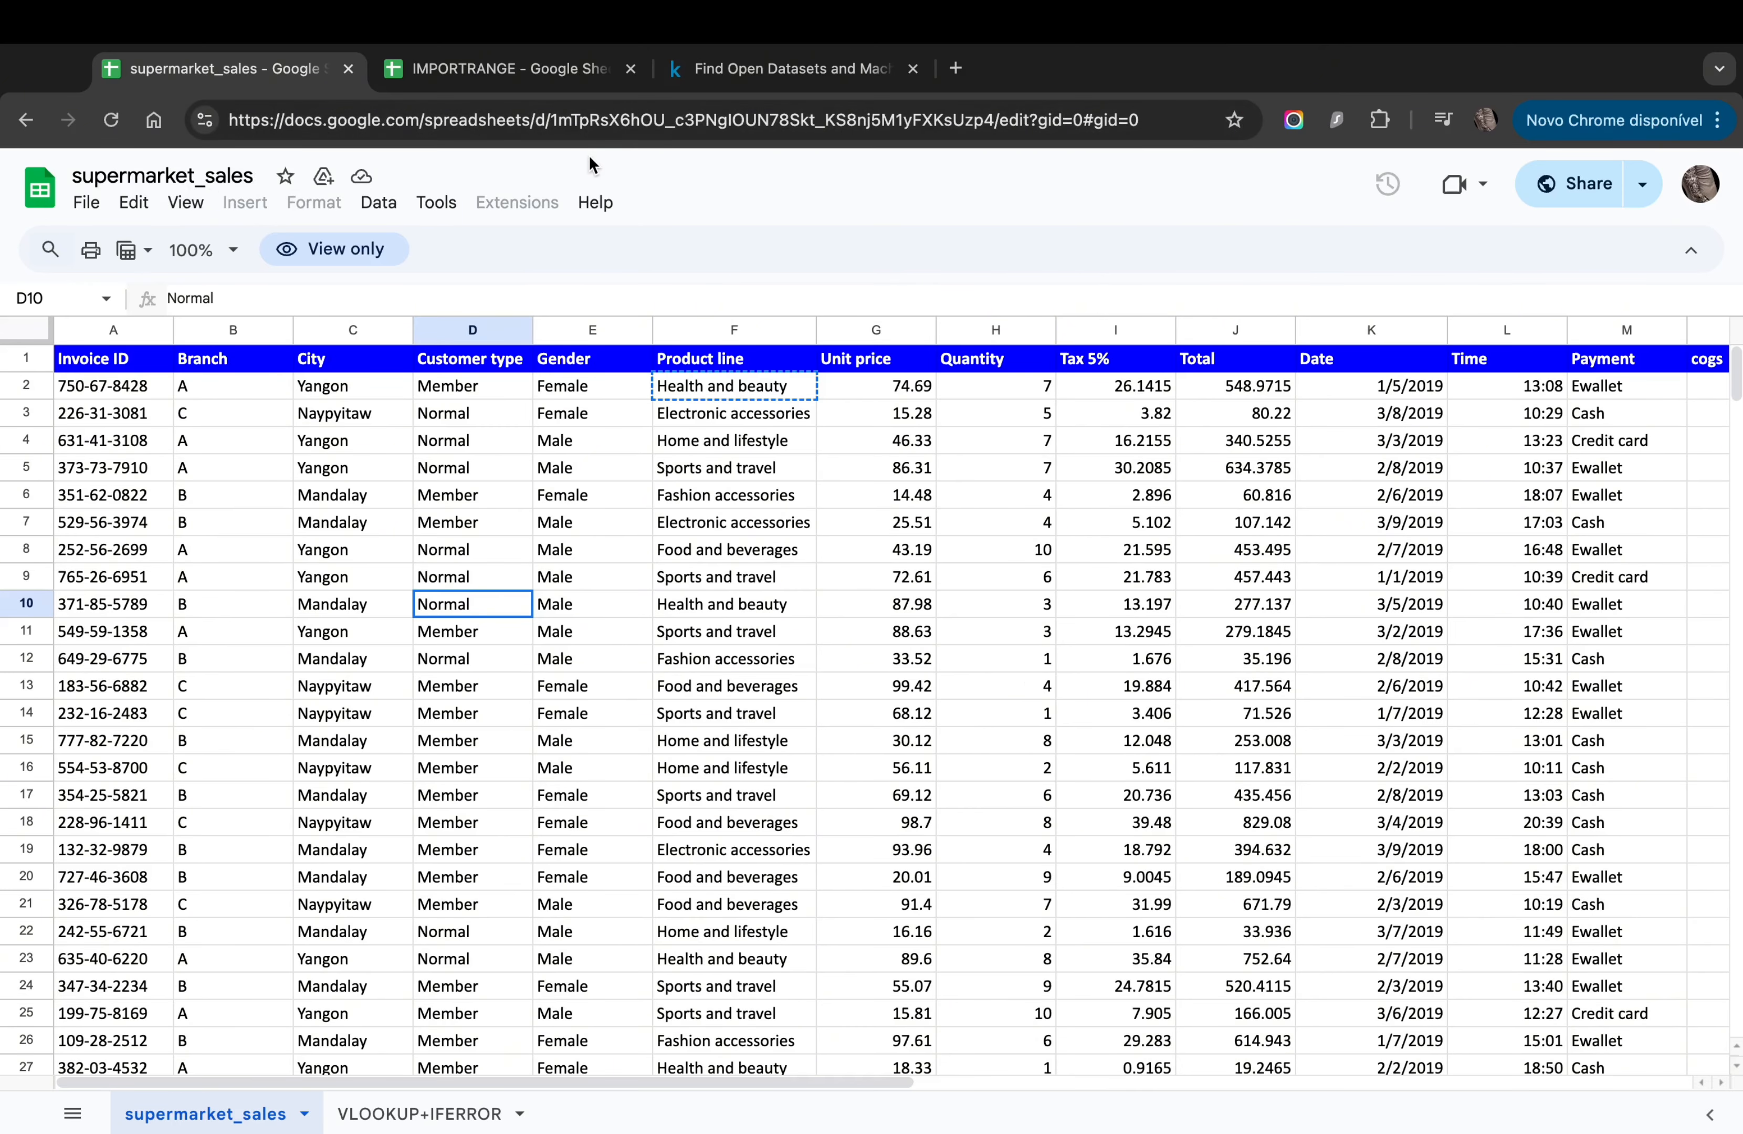
Step: Copy the supermarket_sales spreadsheet ID from its address and locate the source ID in A1's formula
drag(551, 120, 721, 132)
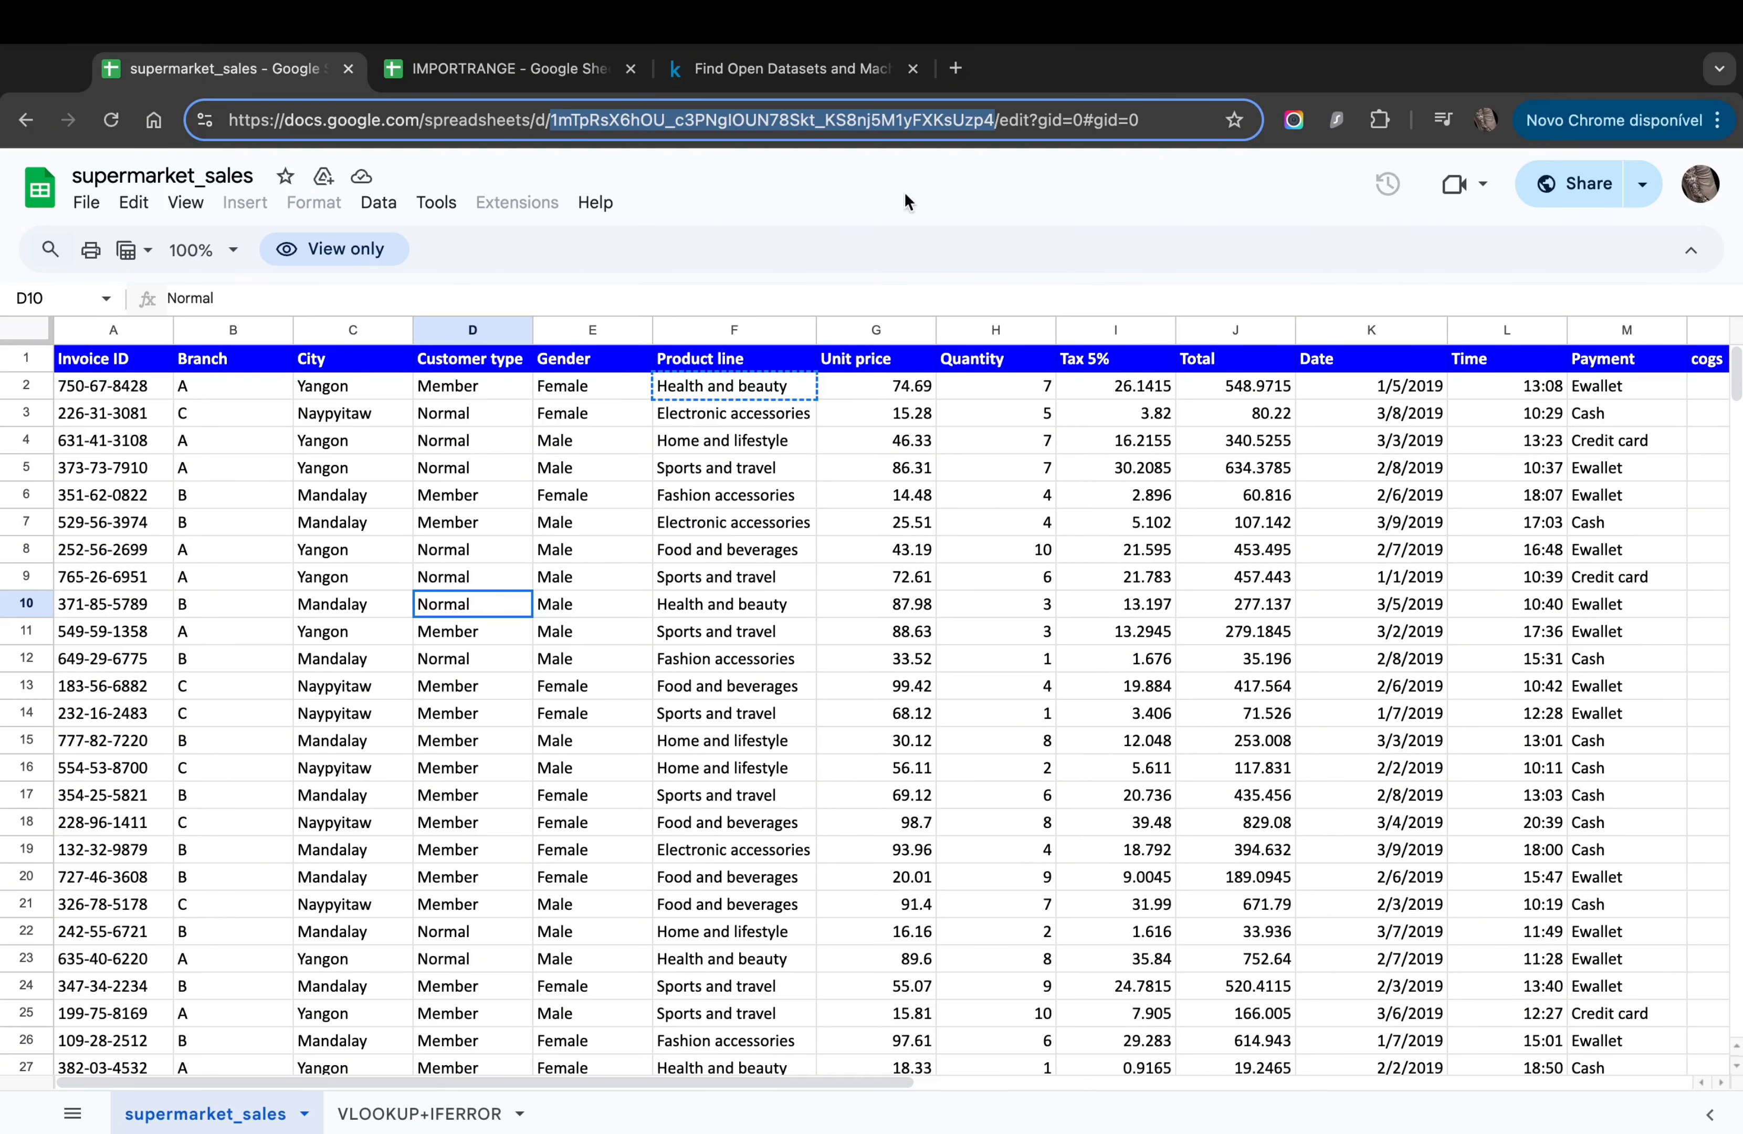
click(508, 67)
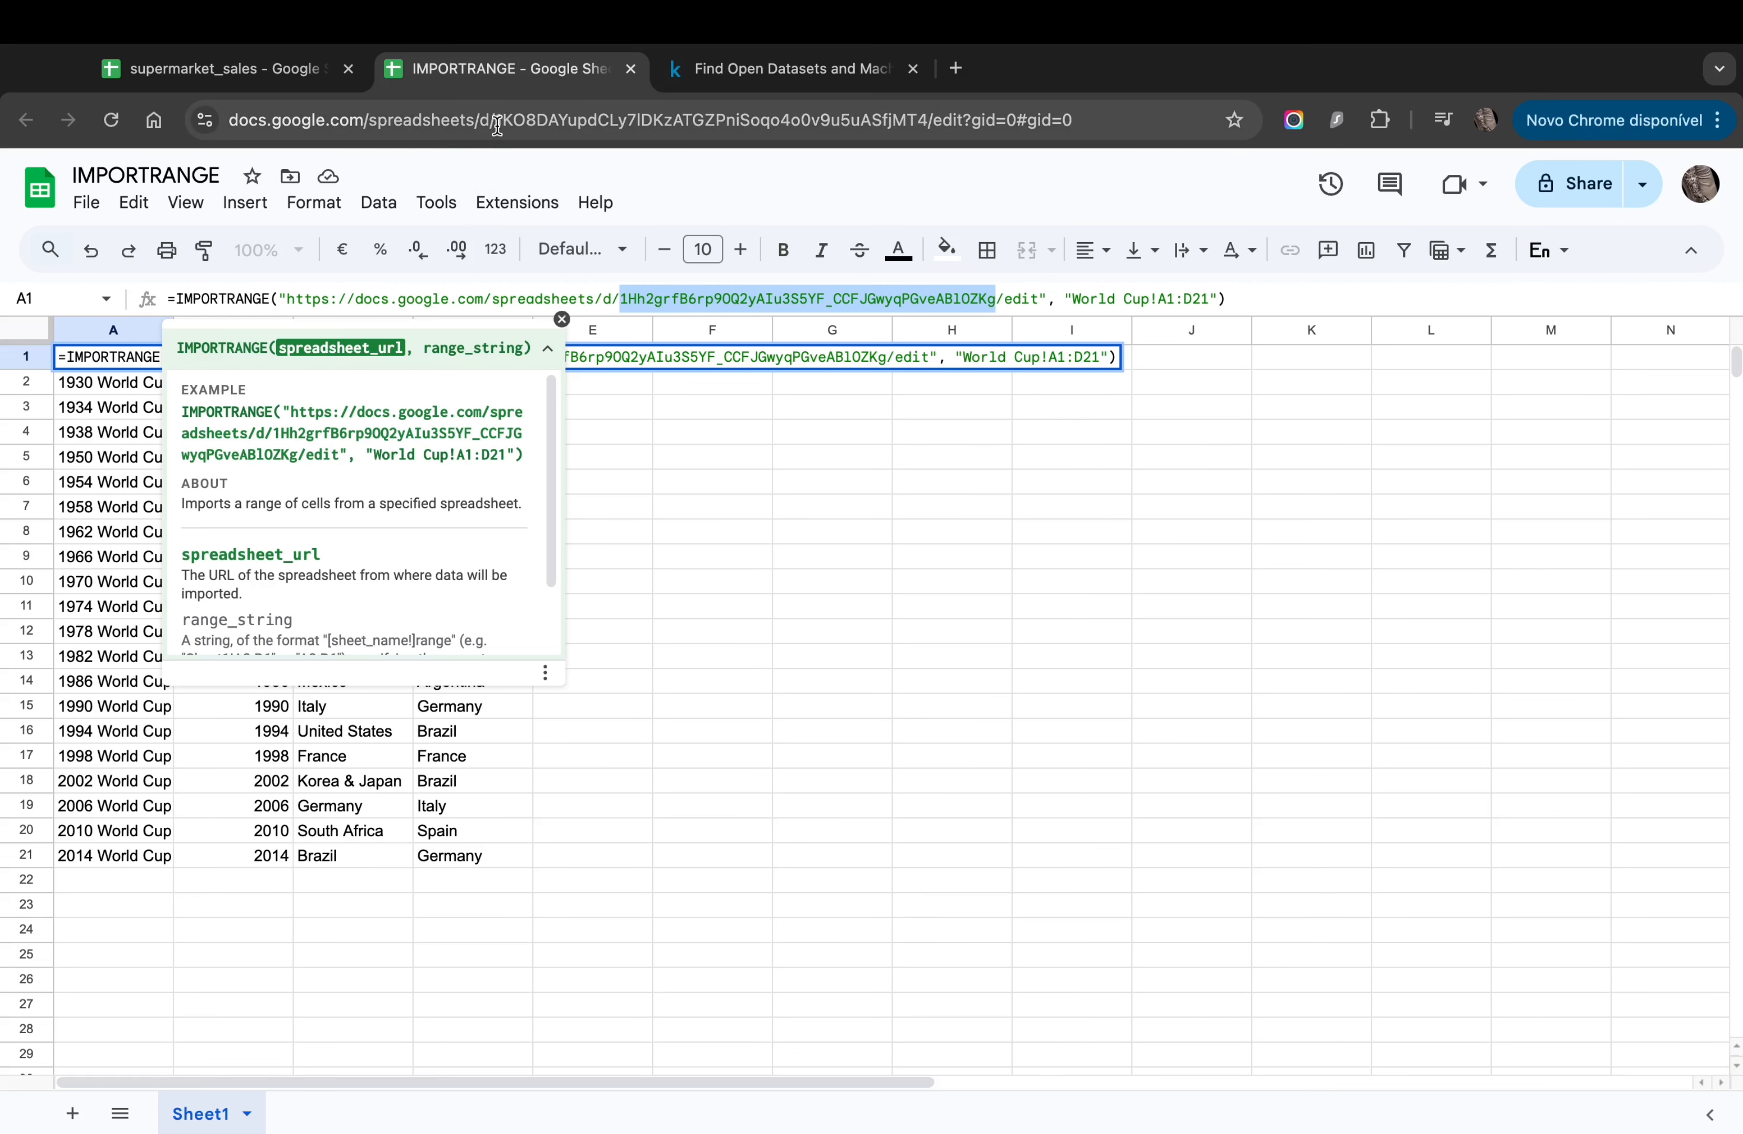
drag(497, 125, 619, 127)
click(626, 479)
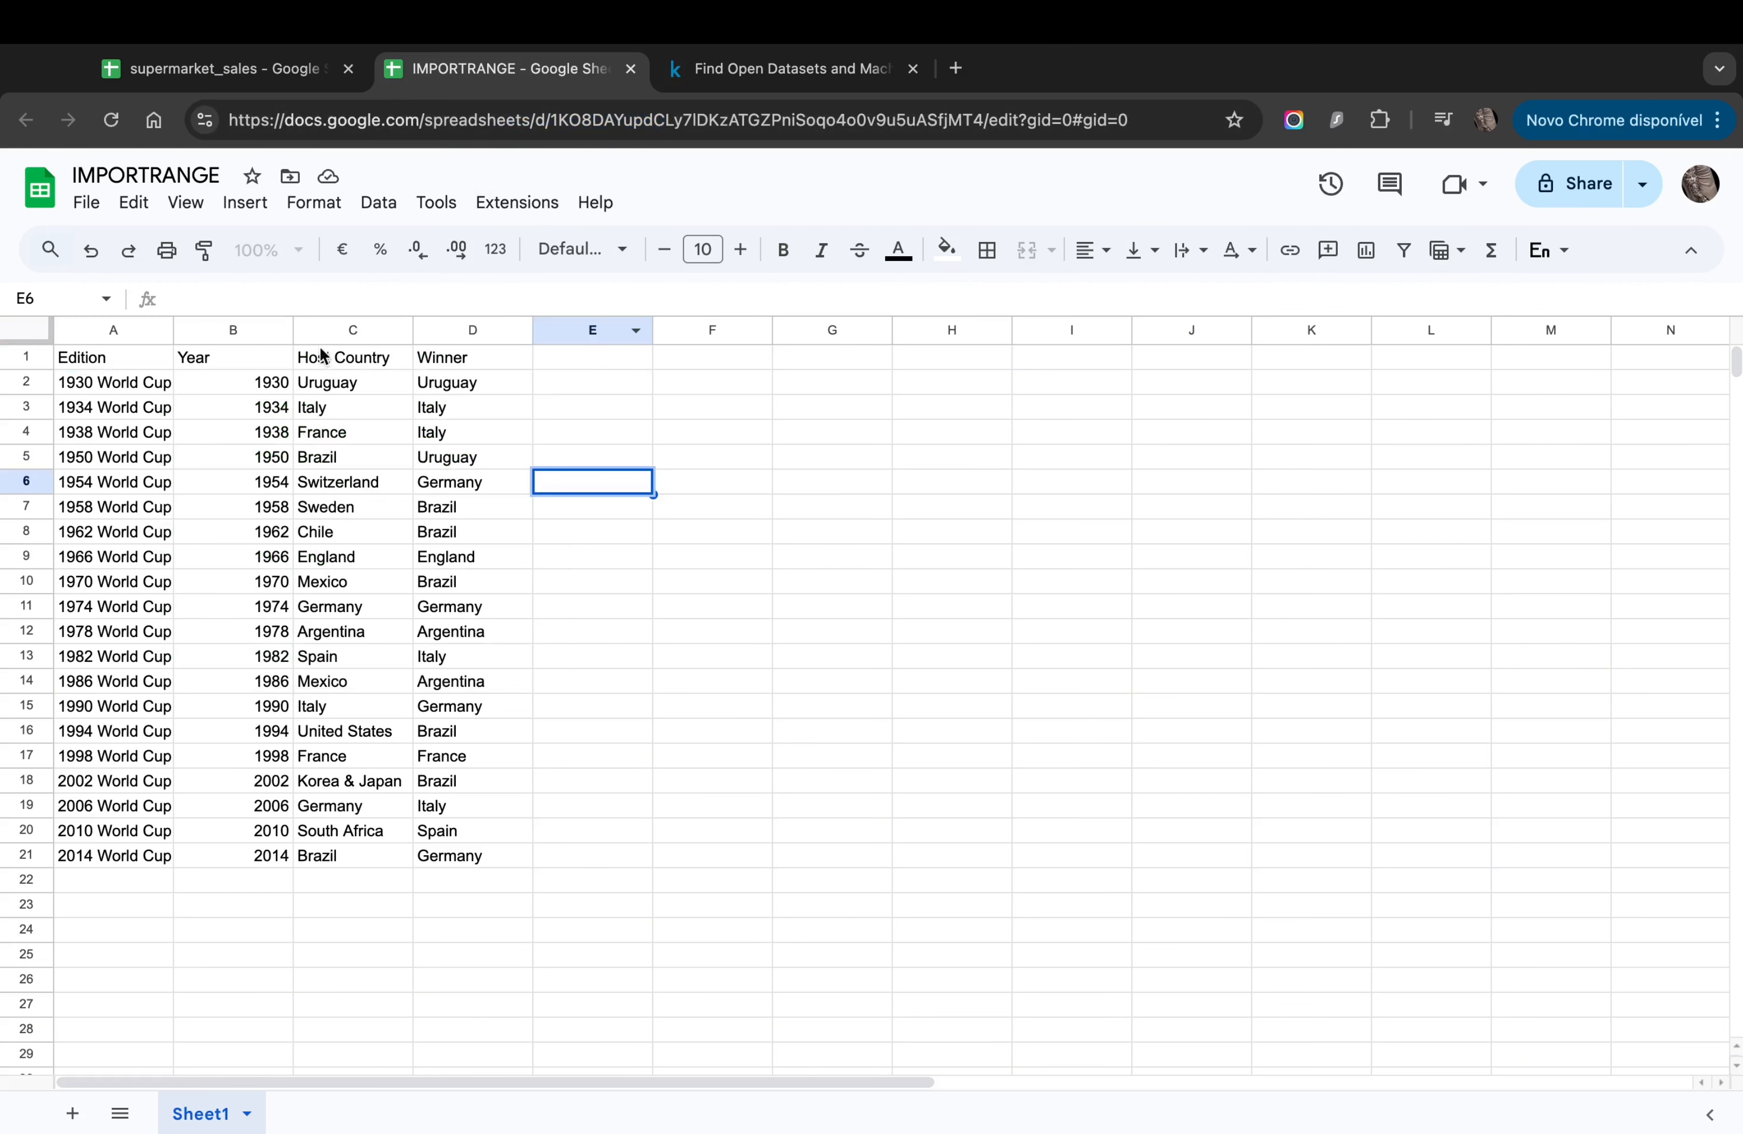
click(144, 361)
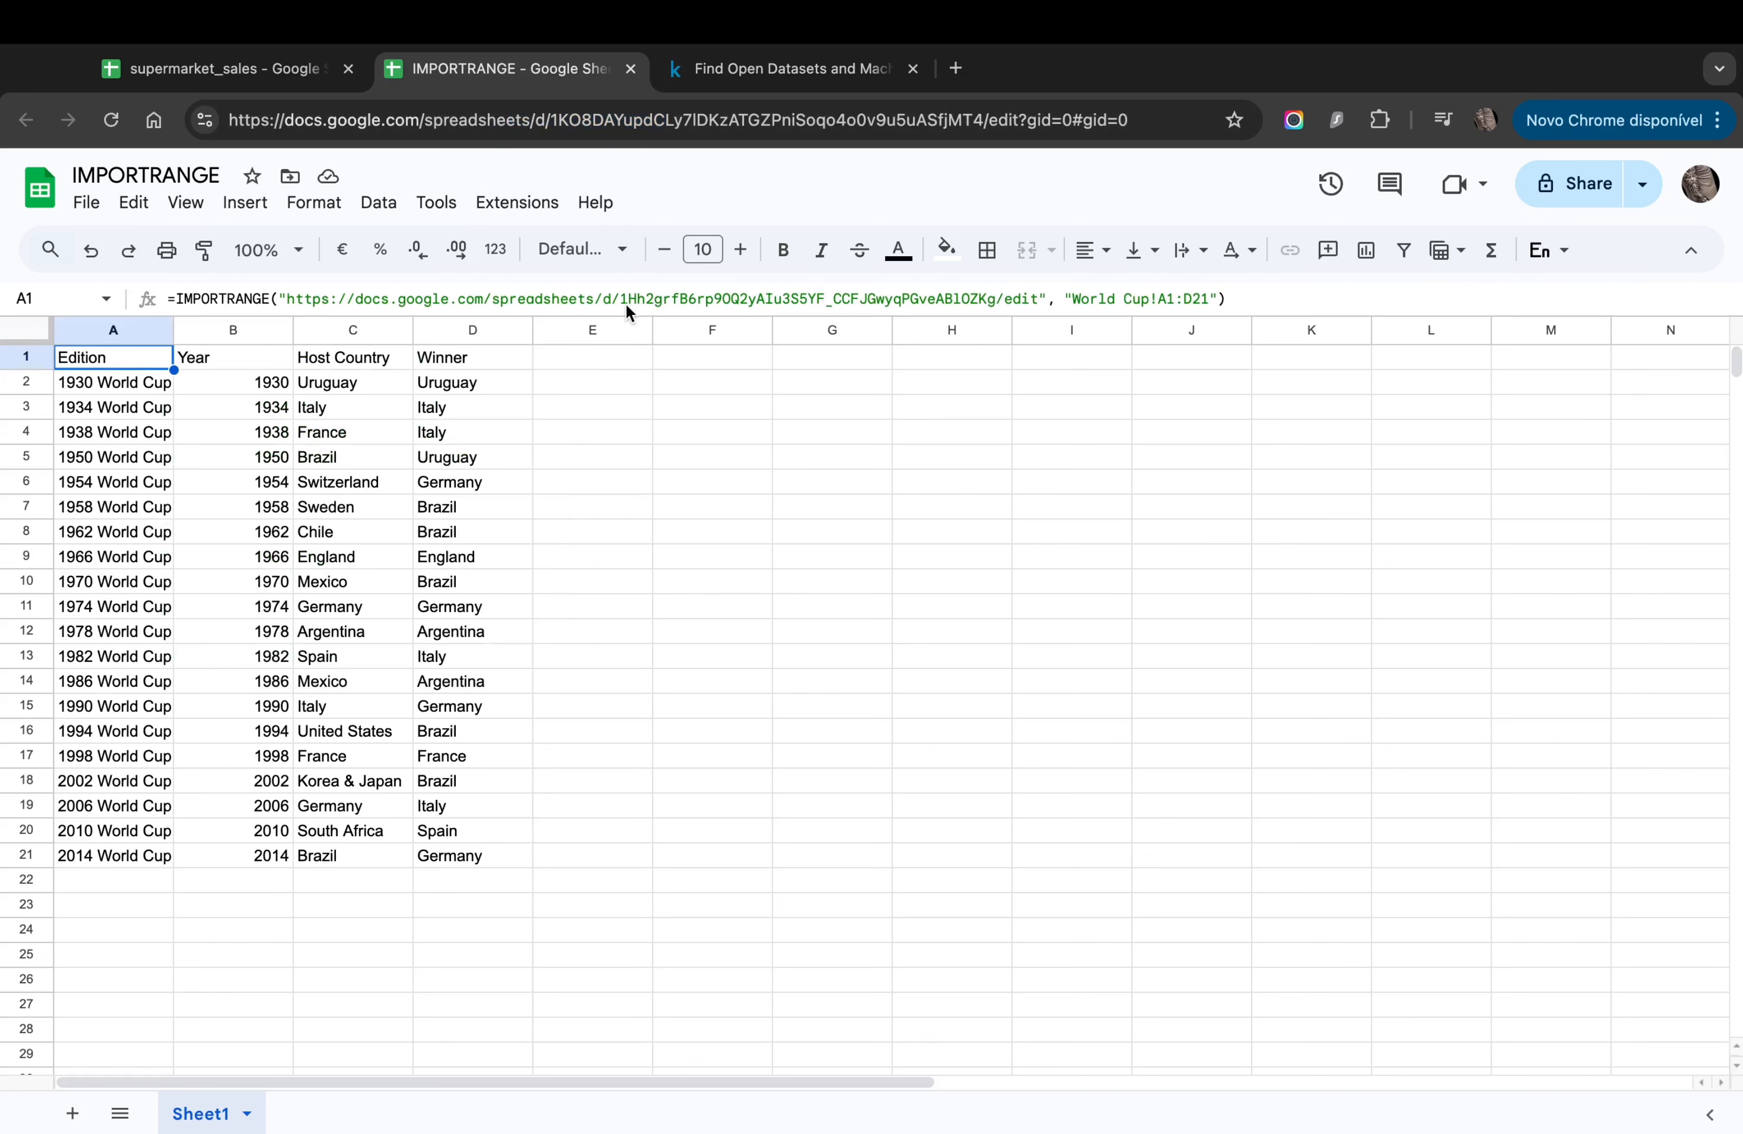
drag(622, 298, 697, 305)
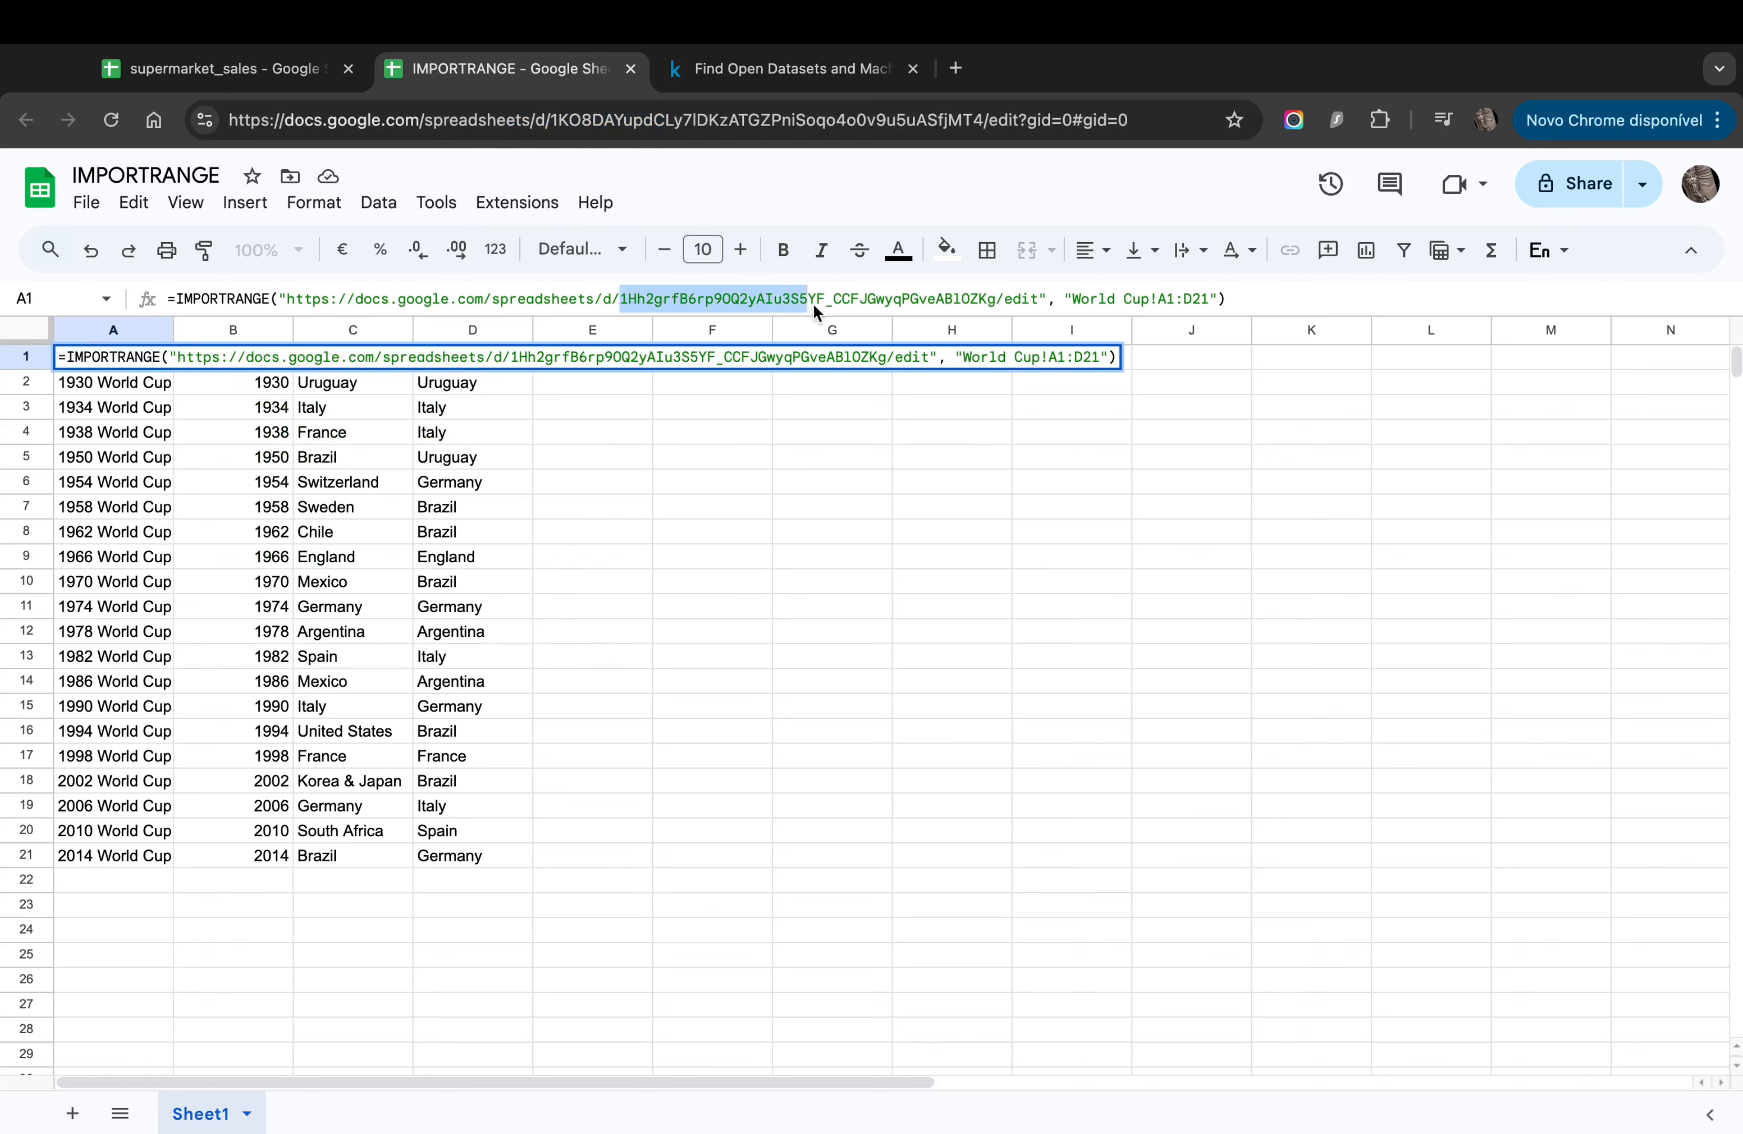
drag(1037, 302, 1037, 305)
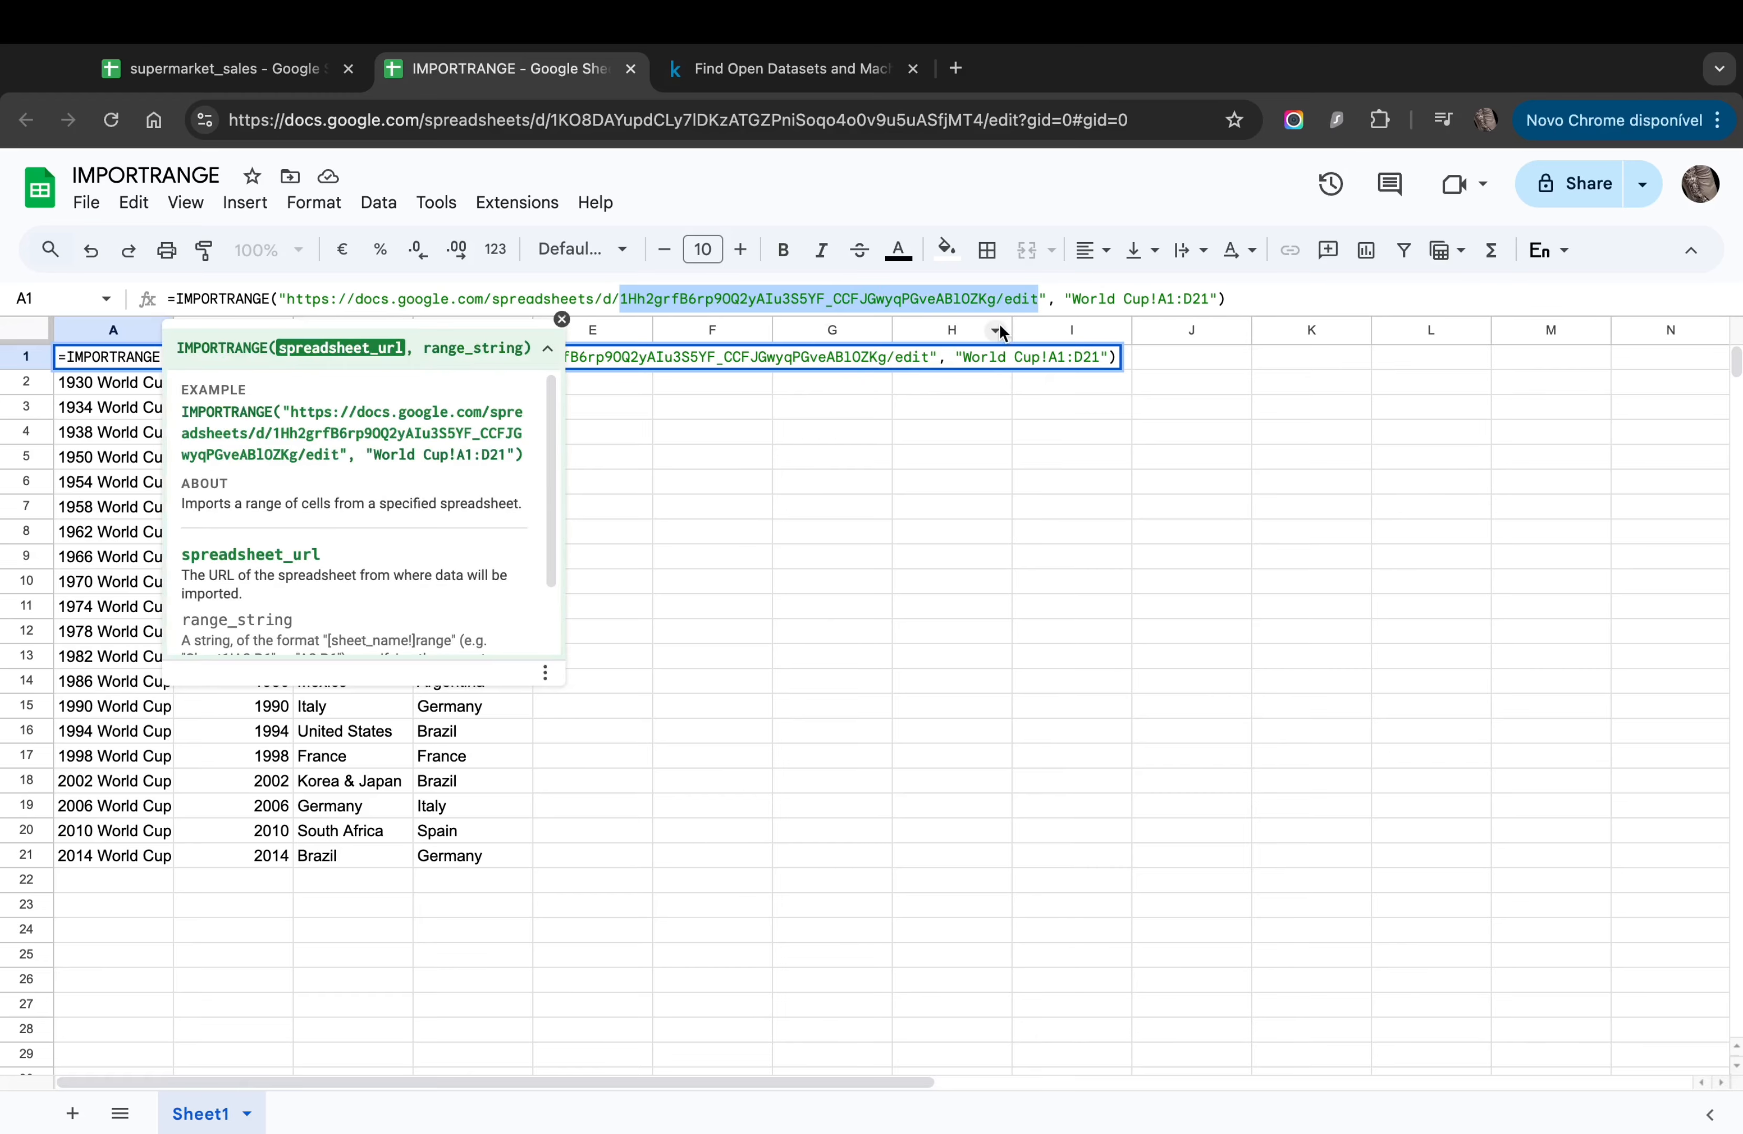
click(952, 479)
Step: Replace the whole source URL in A1's IMPORTRANGE with the supermarket_sales ID
click(142, 362)
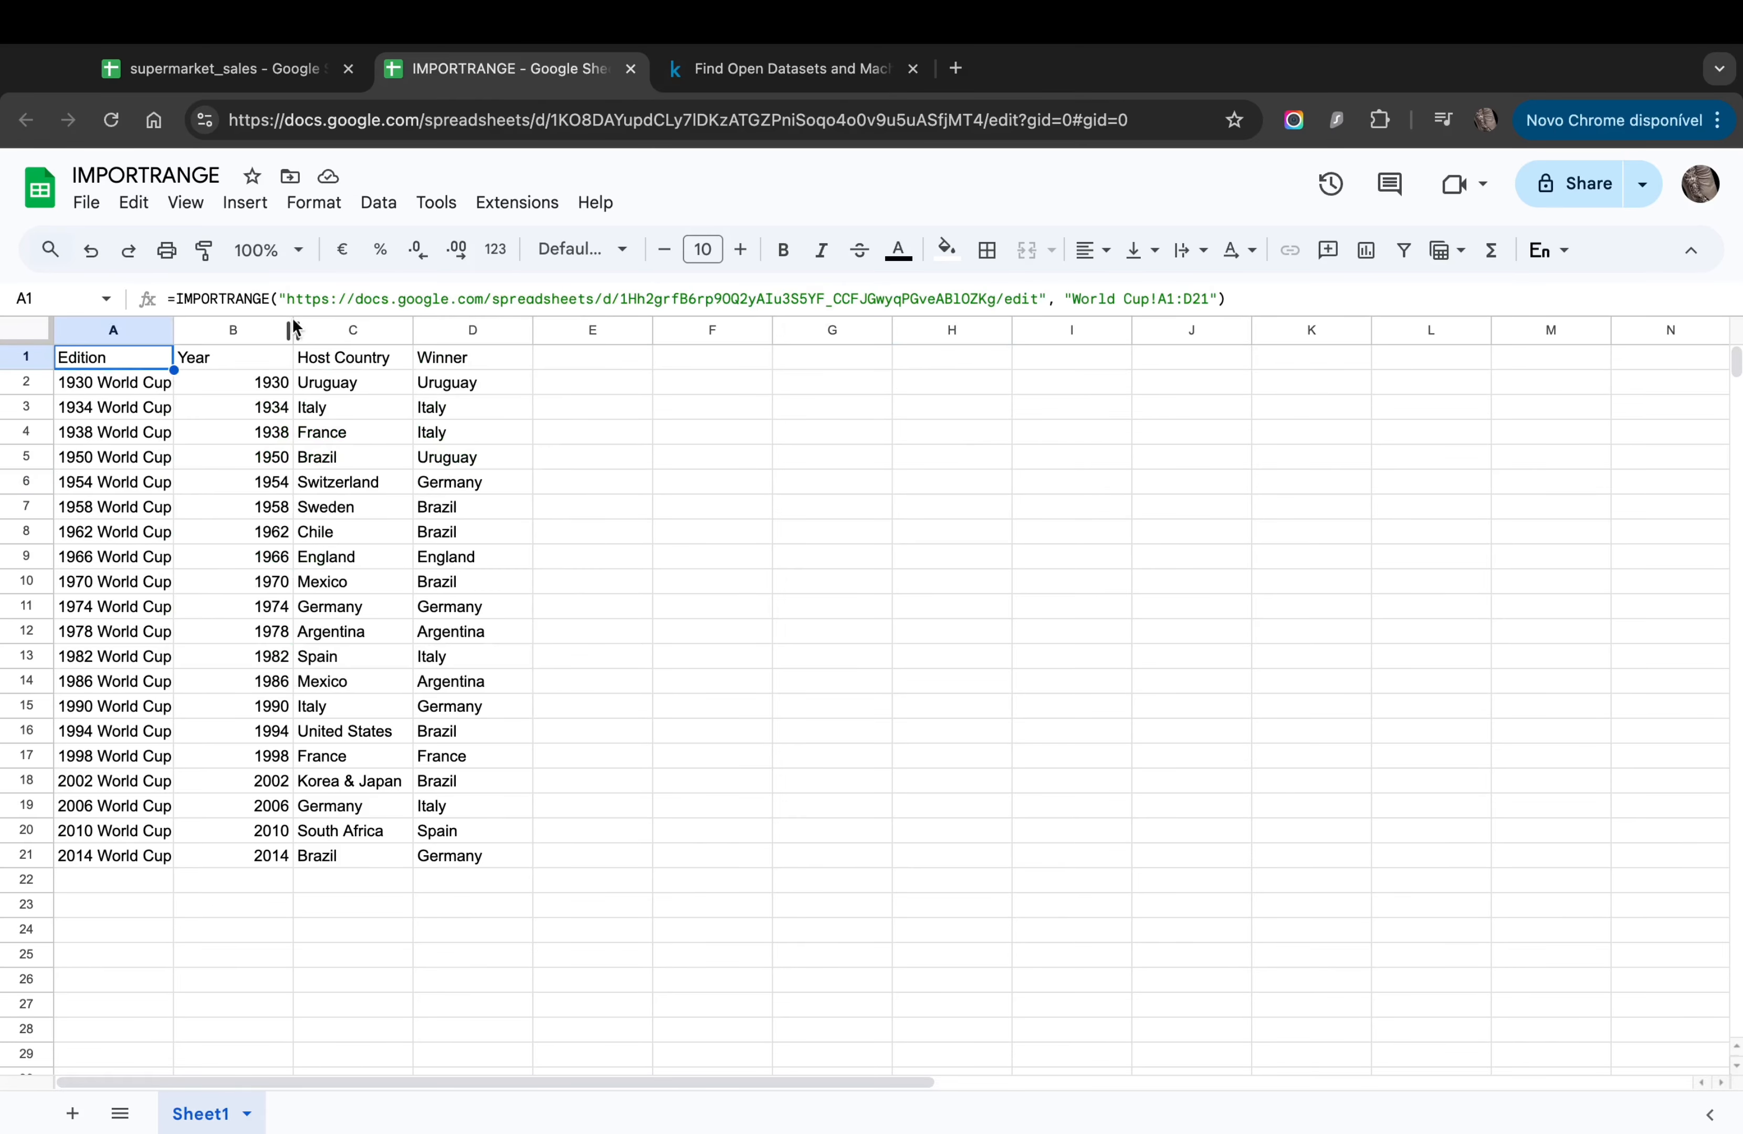
drag(286, 298, 826, 305)
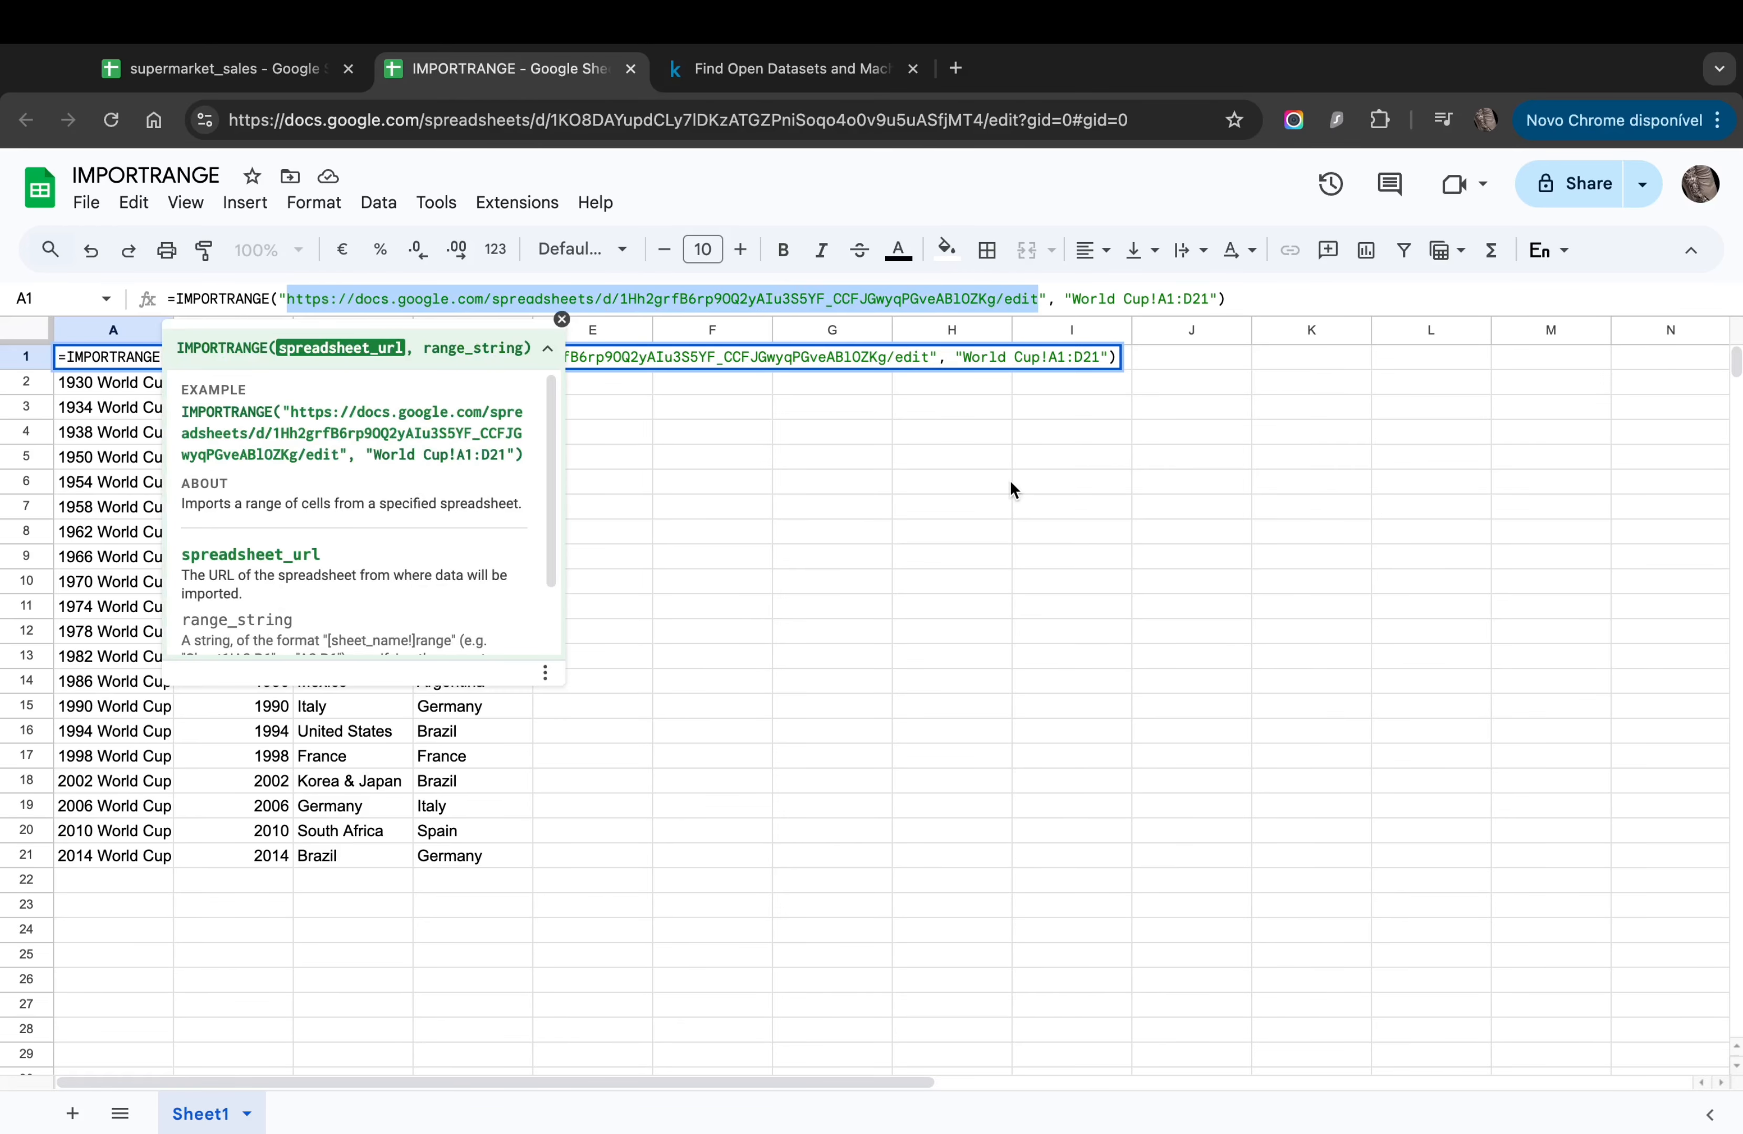
key(BackSpace)
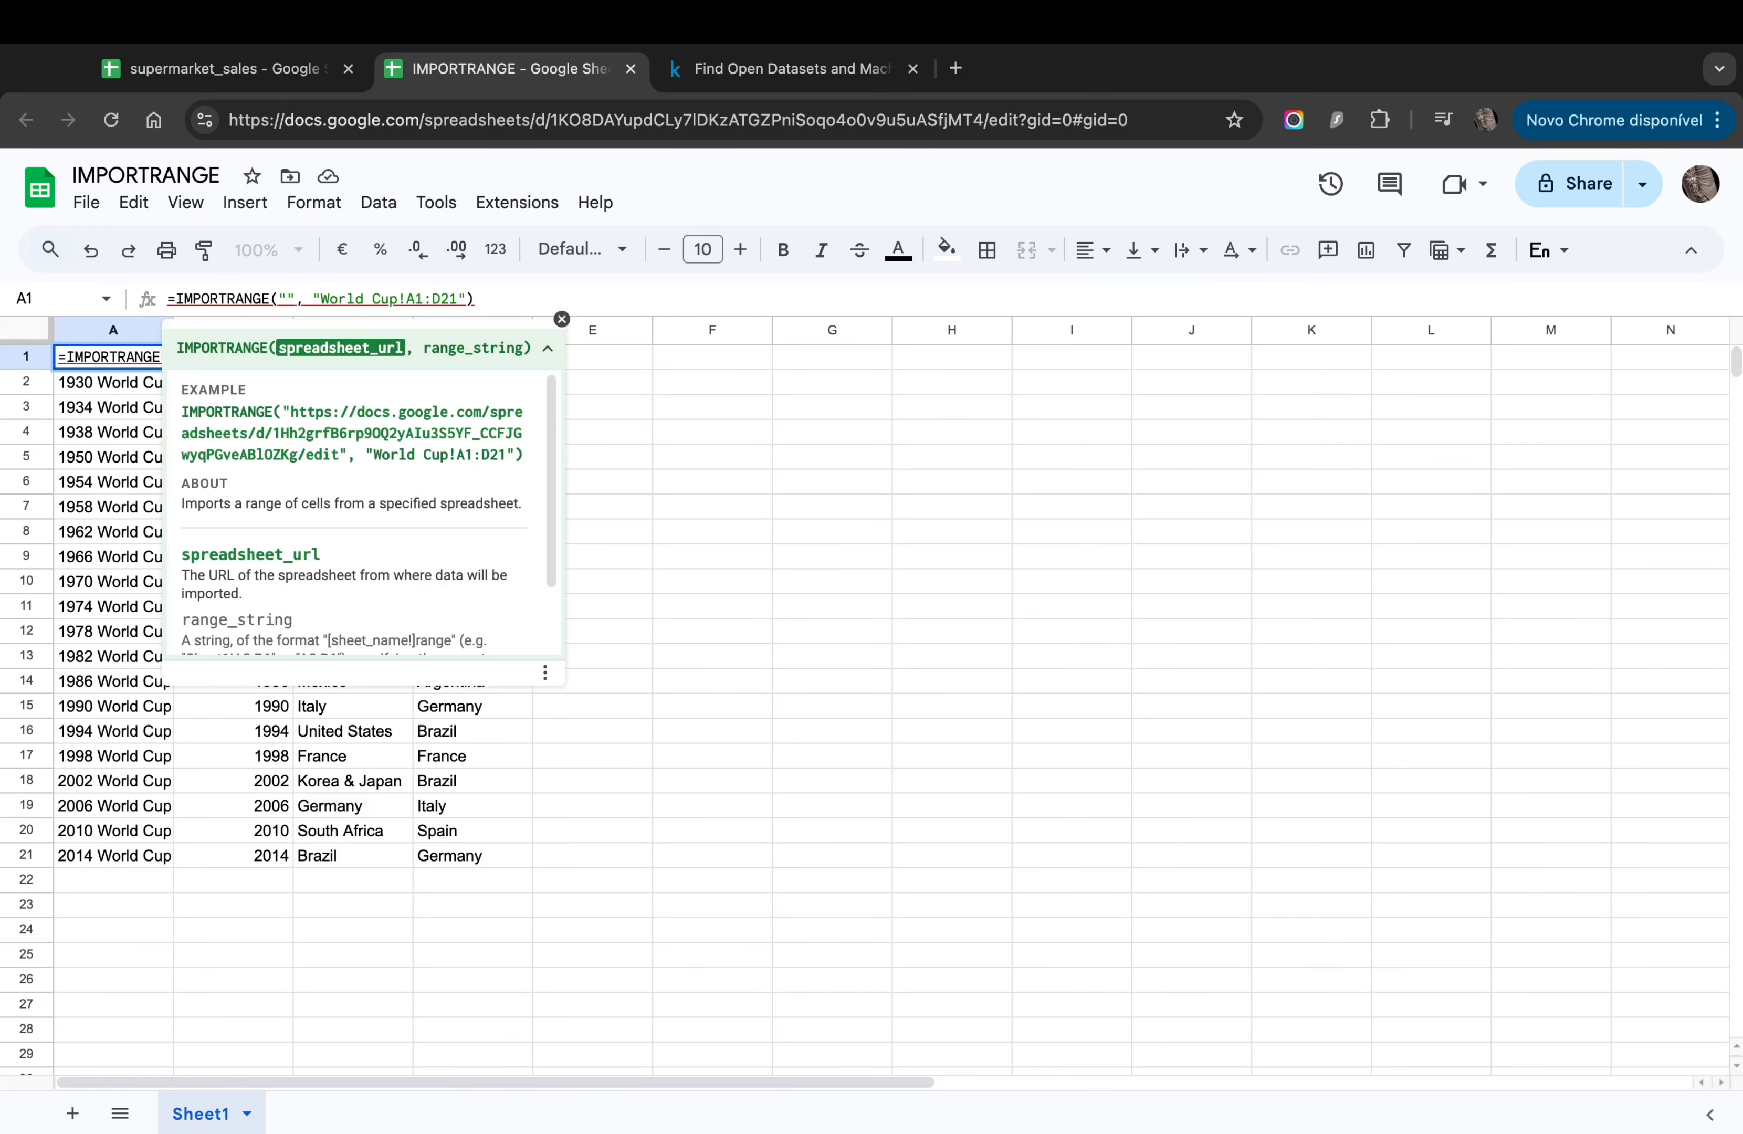
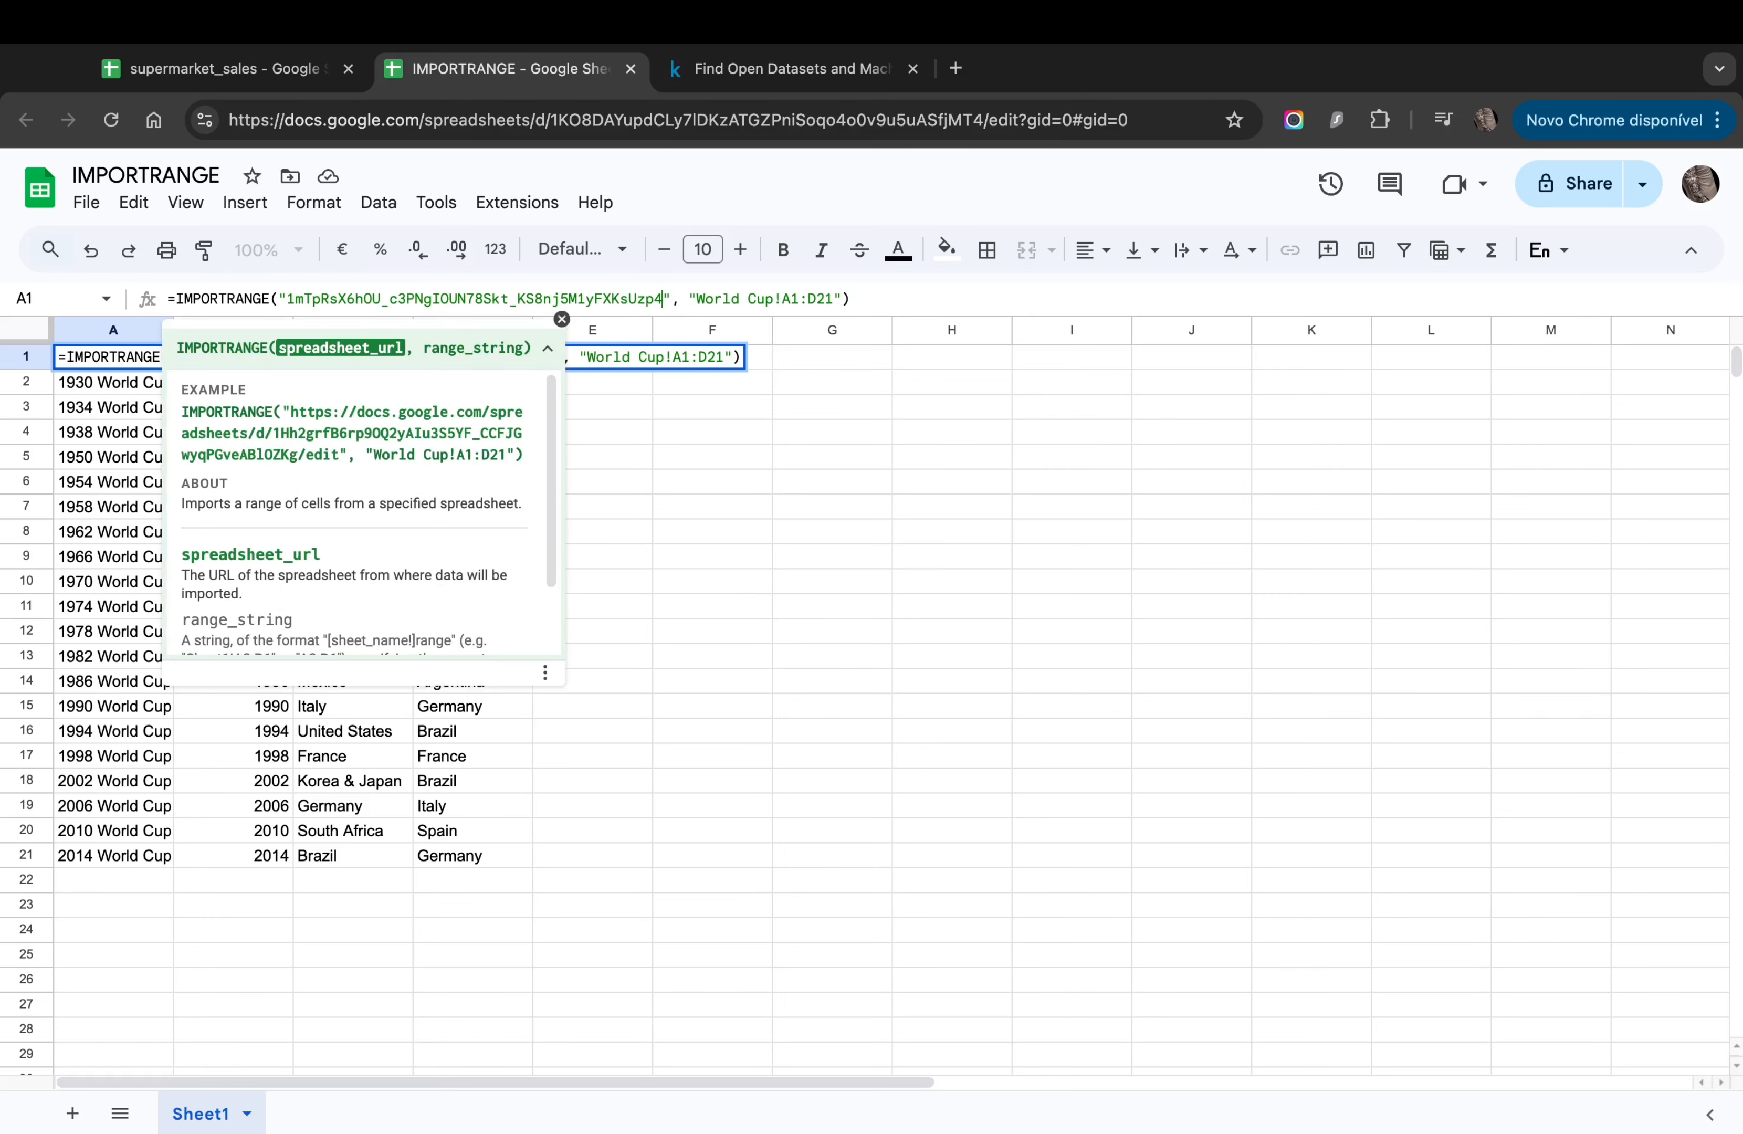
key(Return)
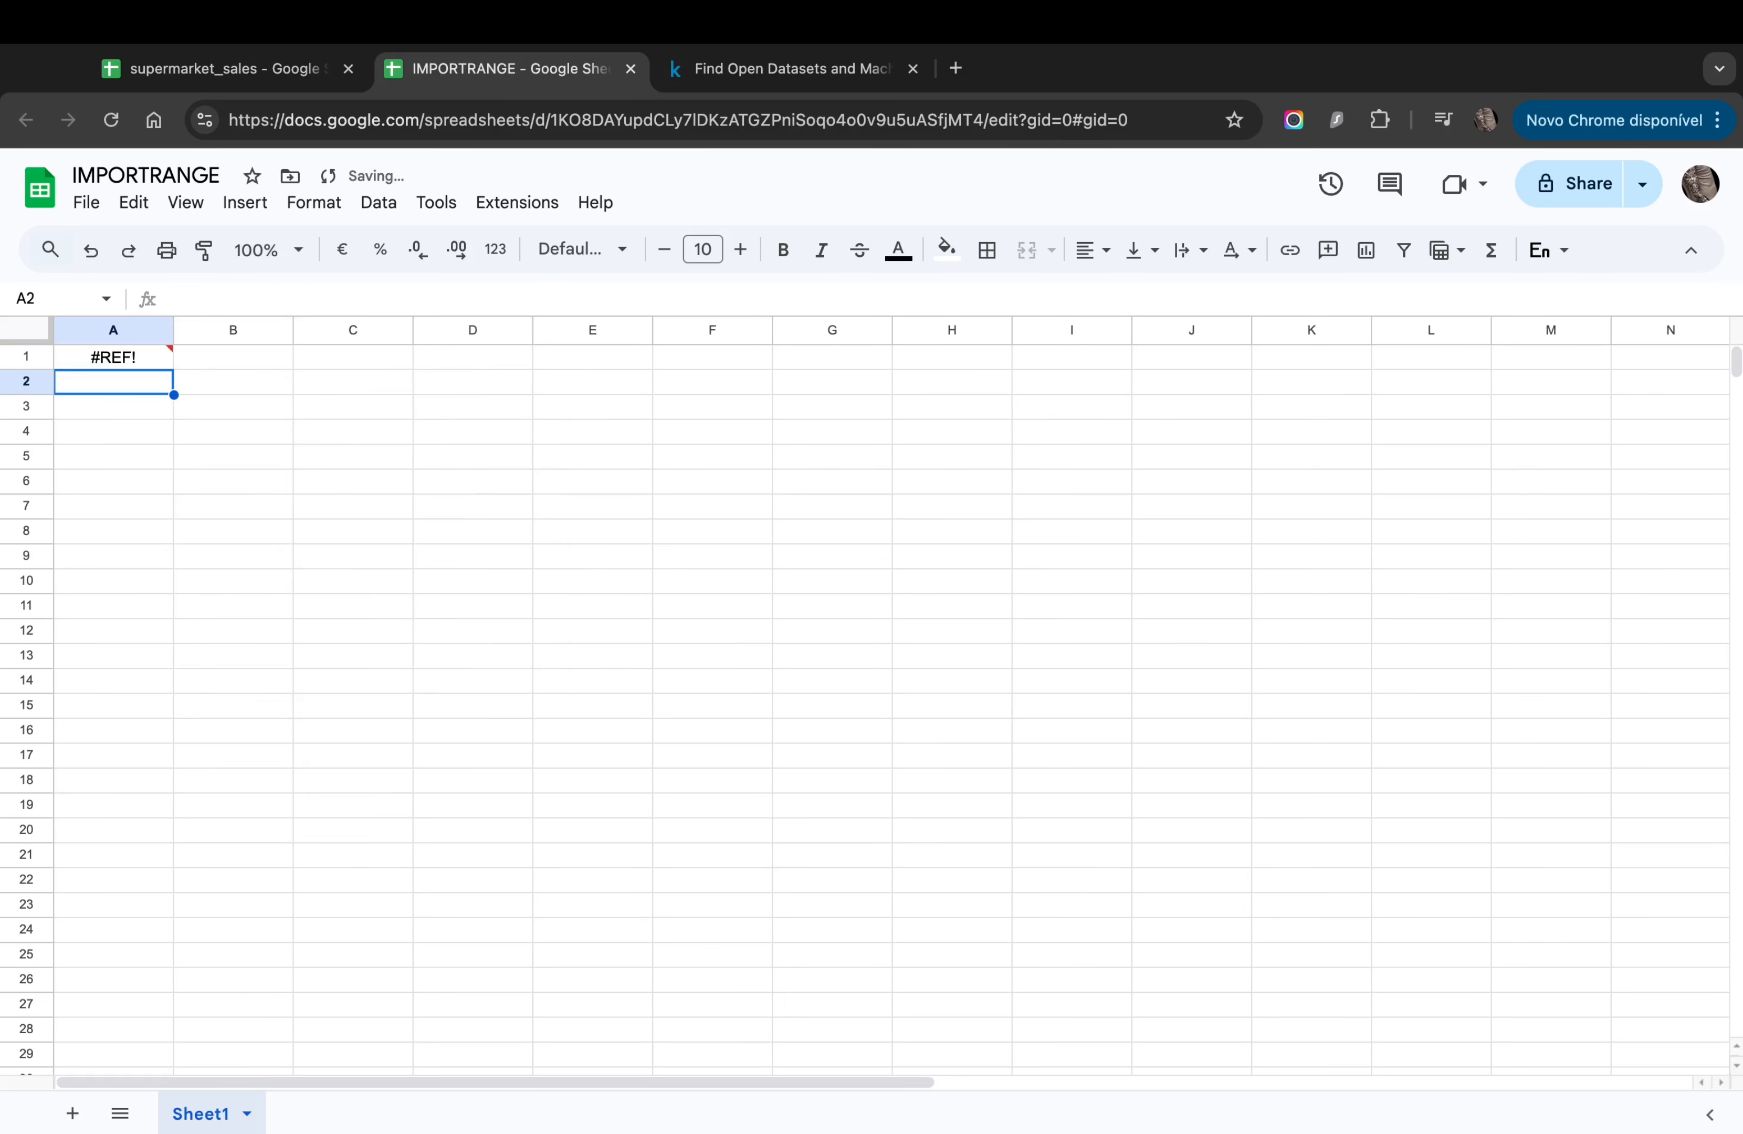
Step: Check A1's #REF! error against the supermarket_sales spreadsheet
click(132, 359)
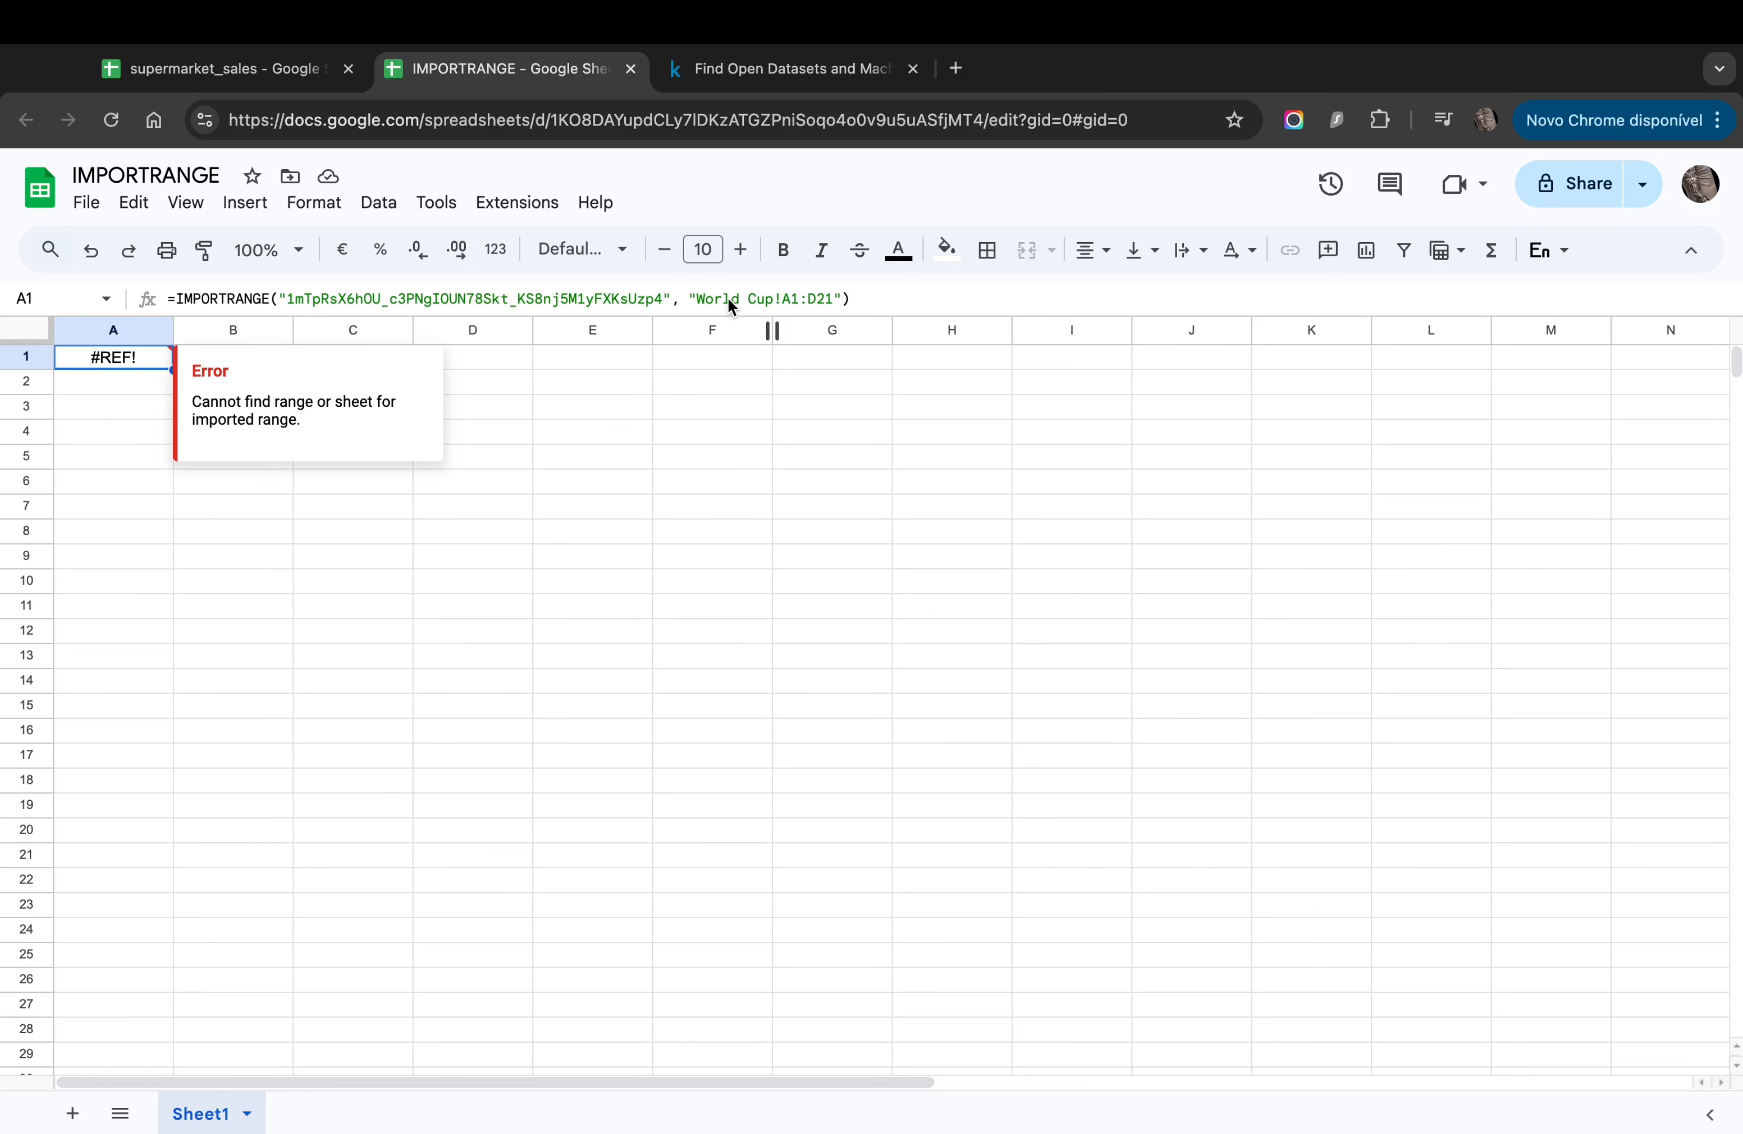
click(191, 70)
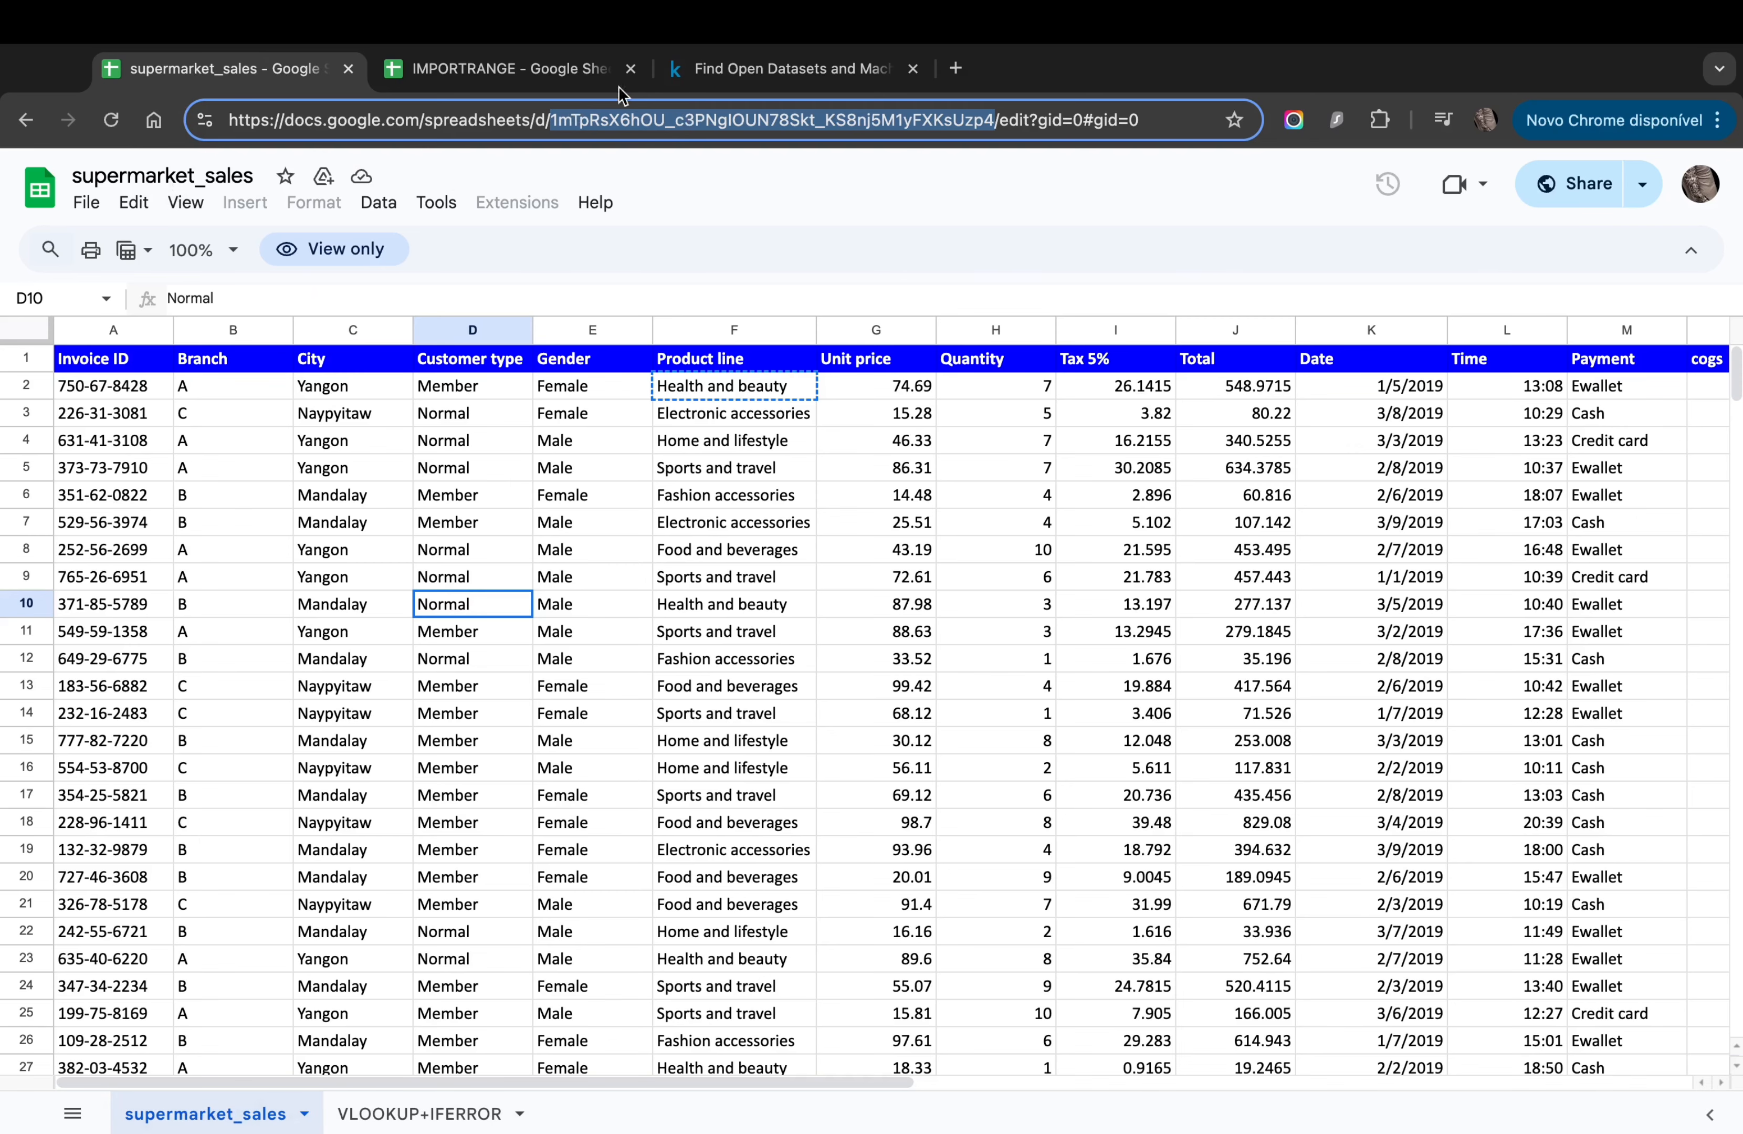
click(496, 69)
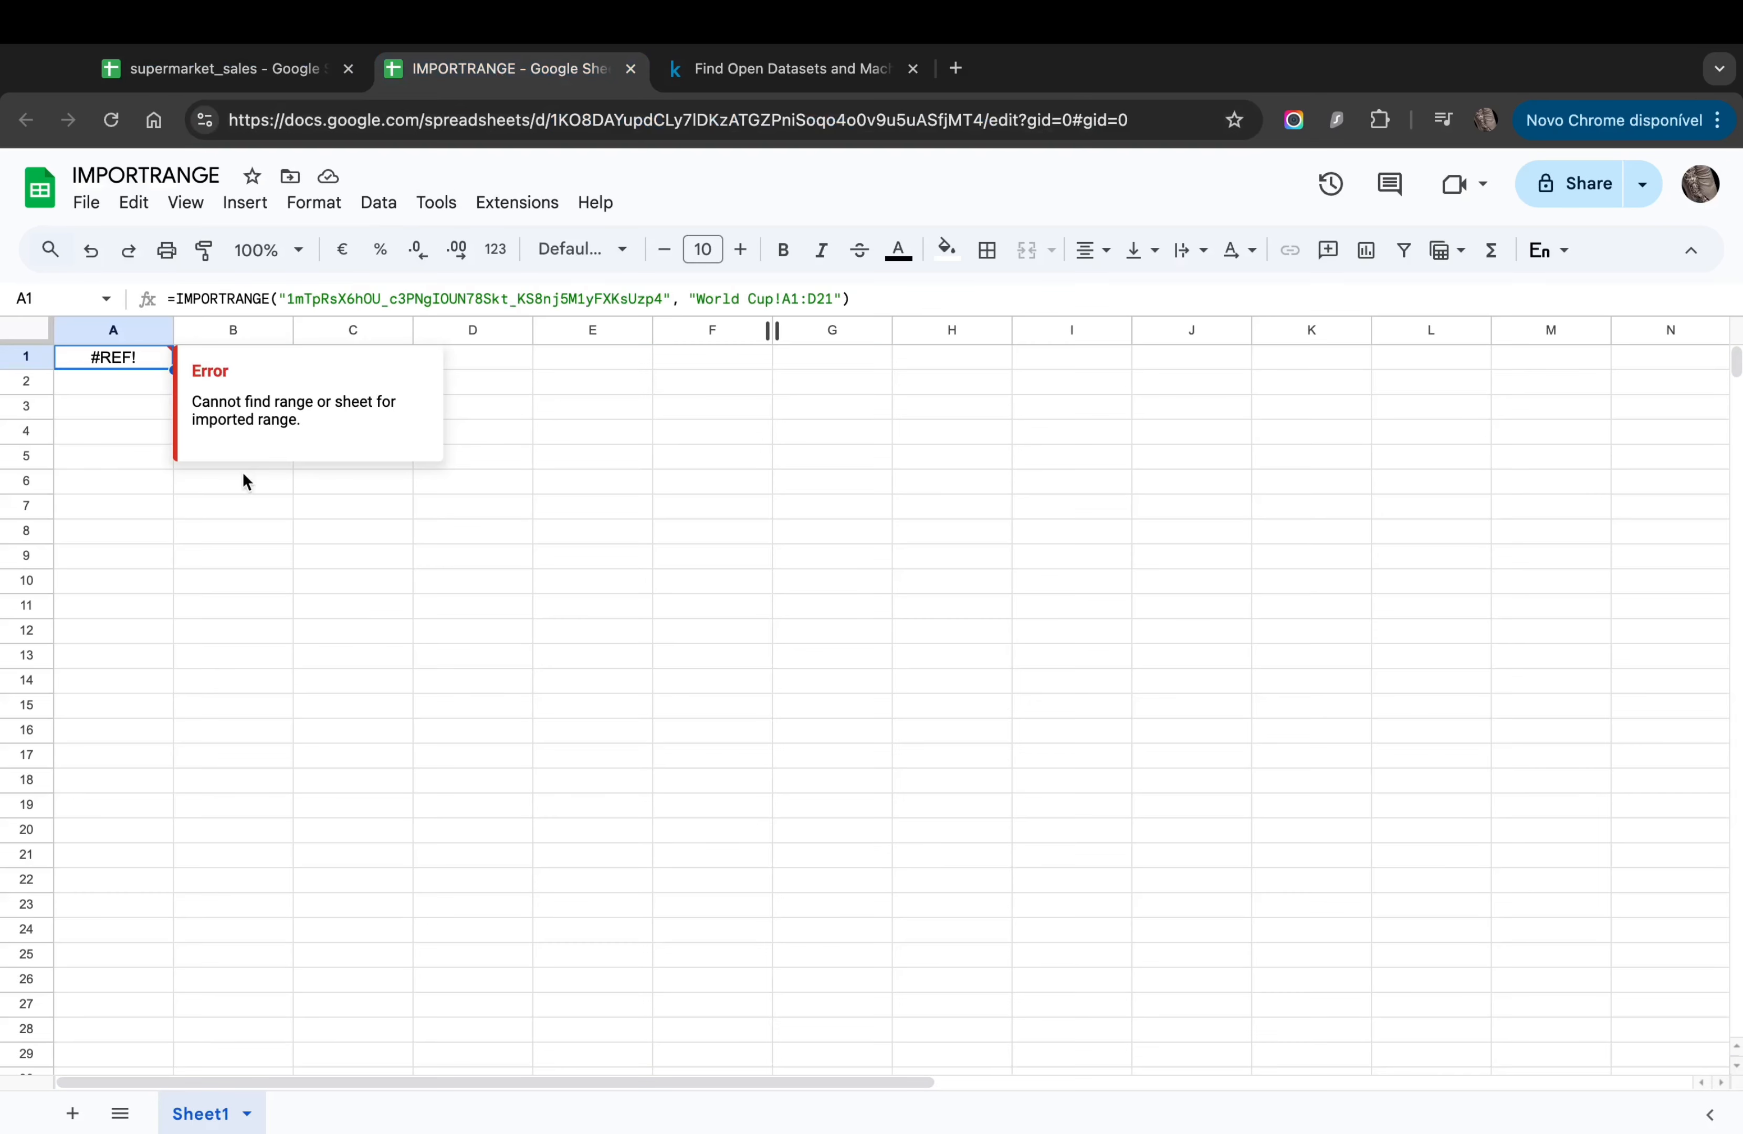
Step: Replace the World Cup sheet name so the range reads 'supermoket_sales!A1:D21', and recommit
click(696, 299)
key(shift+Right)
key(shift+Right)
key(shift+Right)
key(shift+Right)
key(shift+Right)
key(shift+Right)
key(shift+Right)
key(shift+Right)
key(shift+Right)
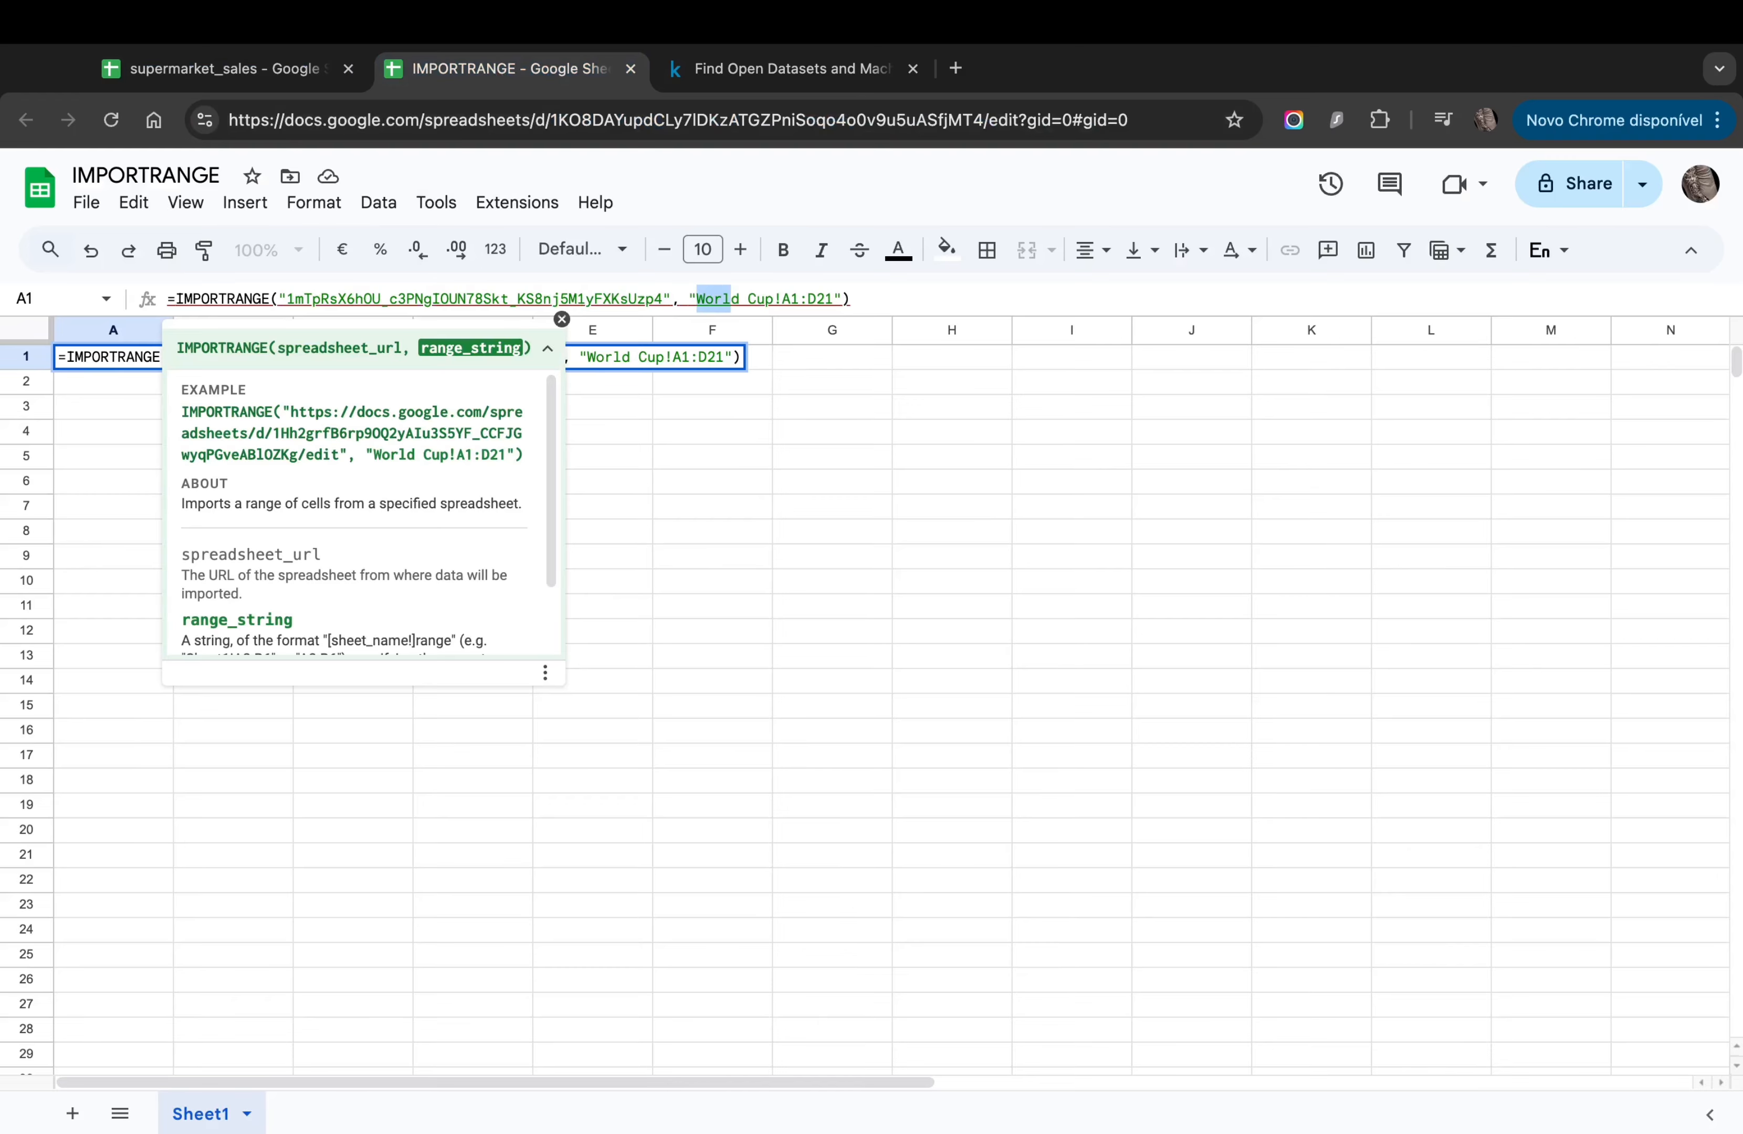
text(superma)
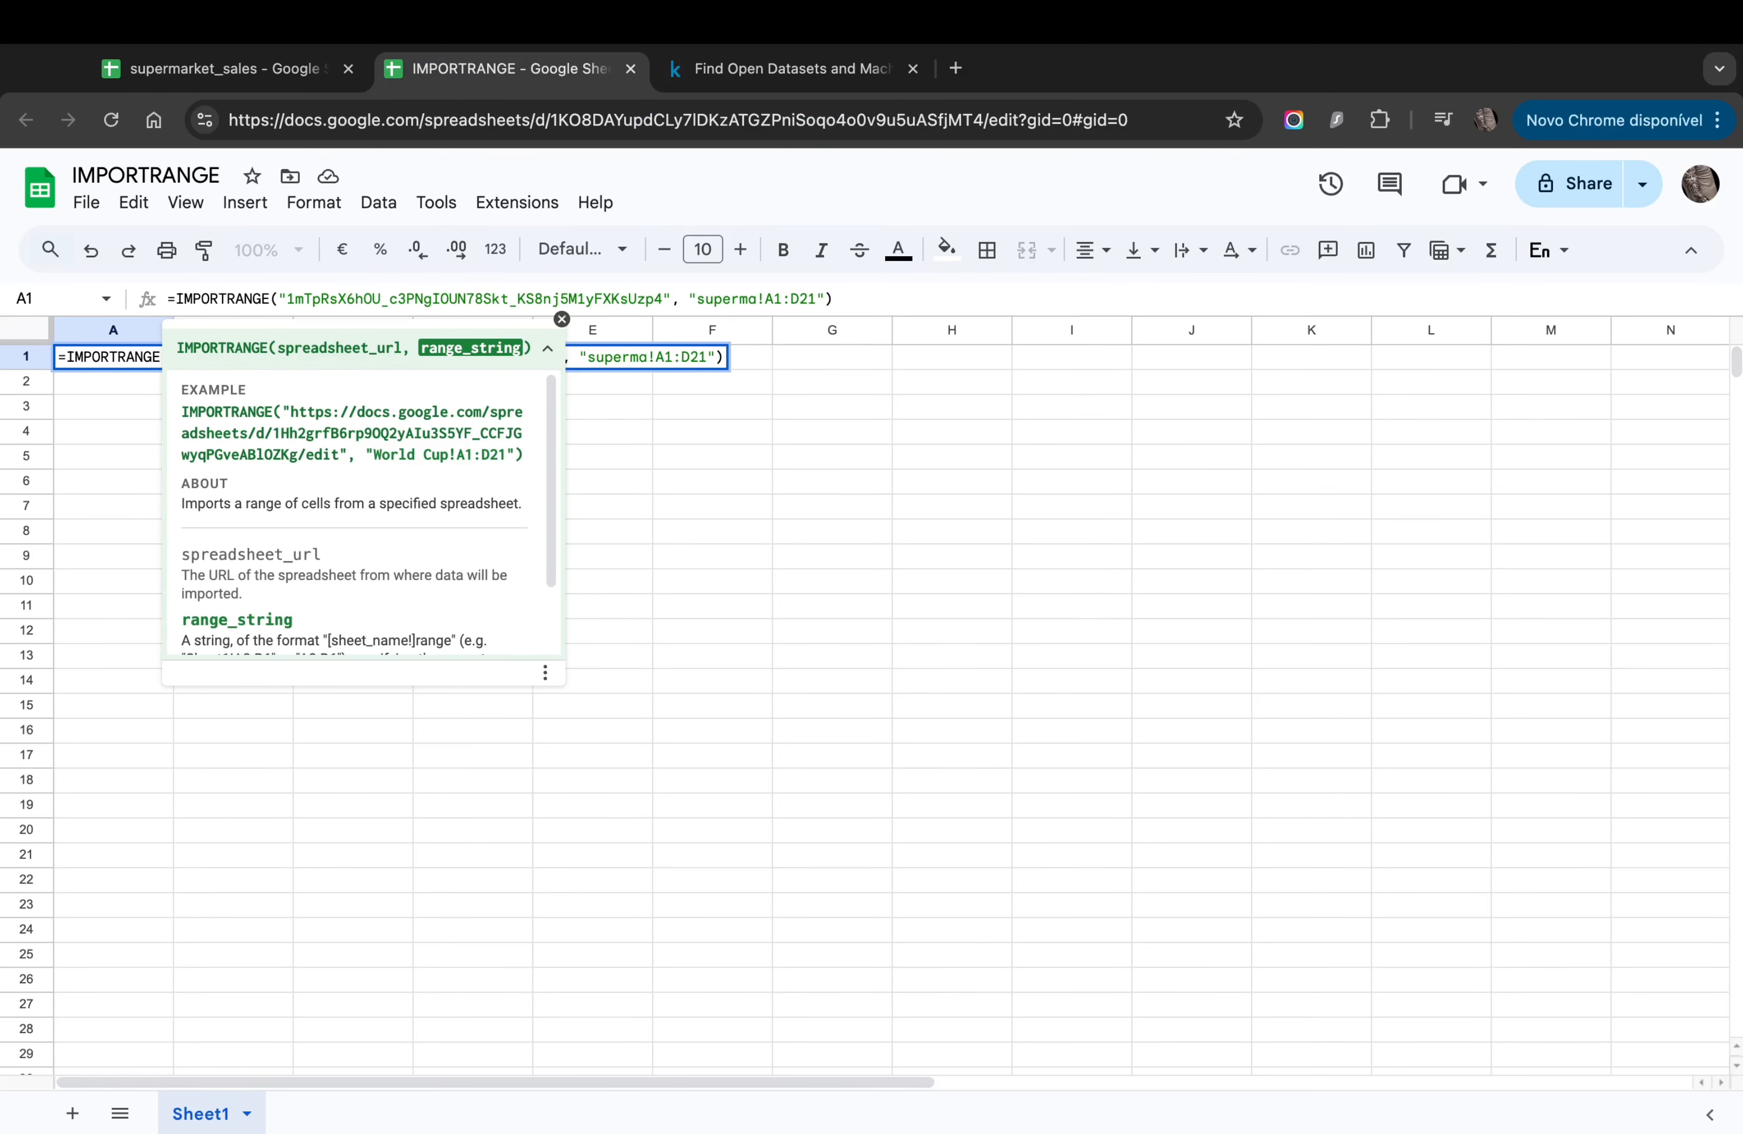
text(et_sa)
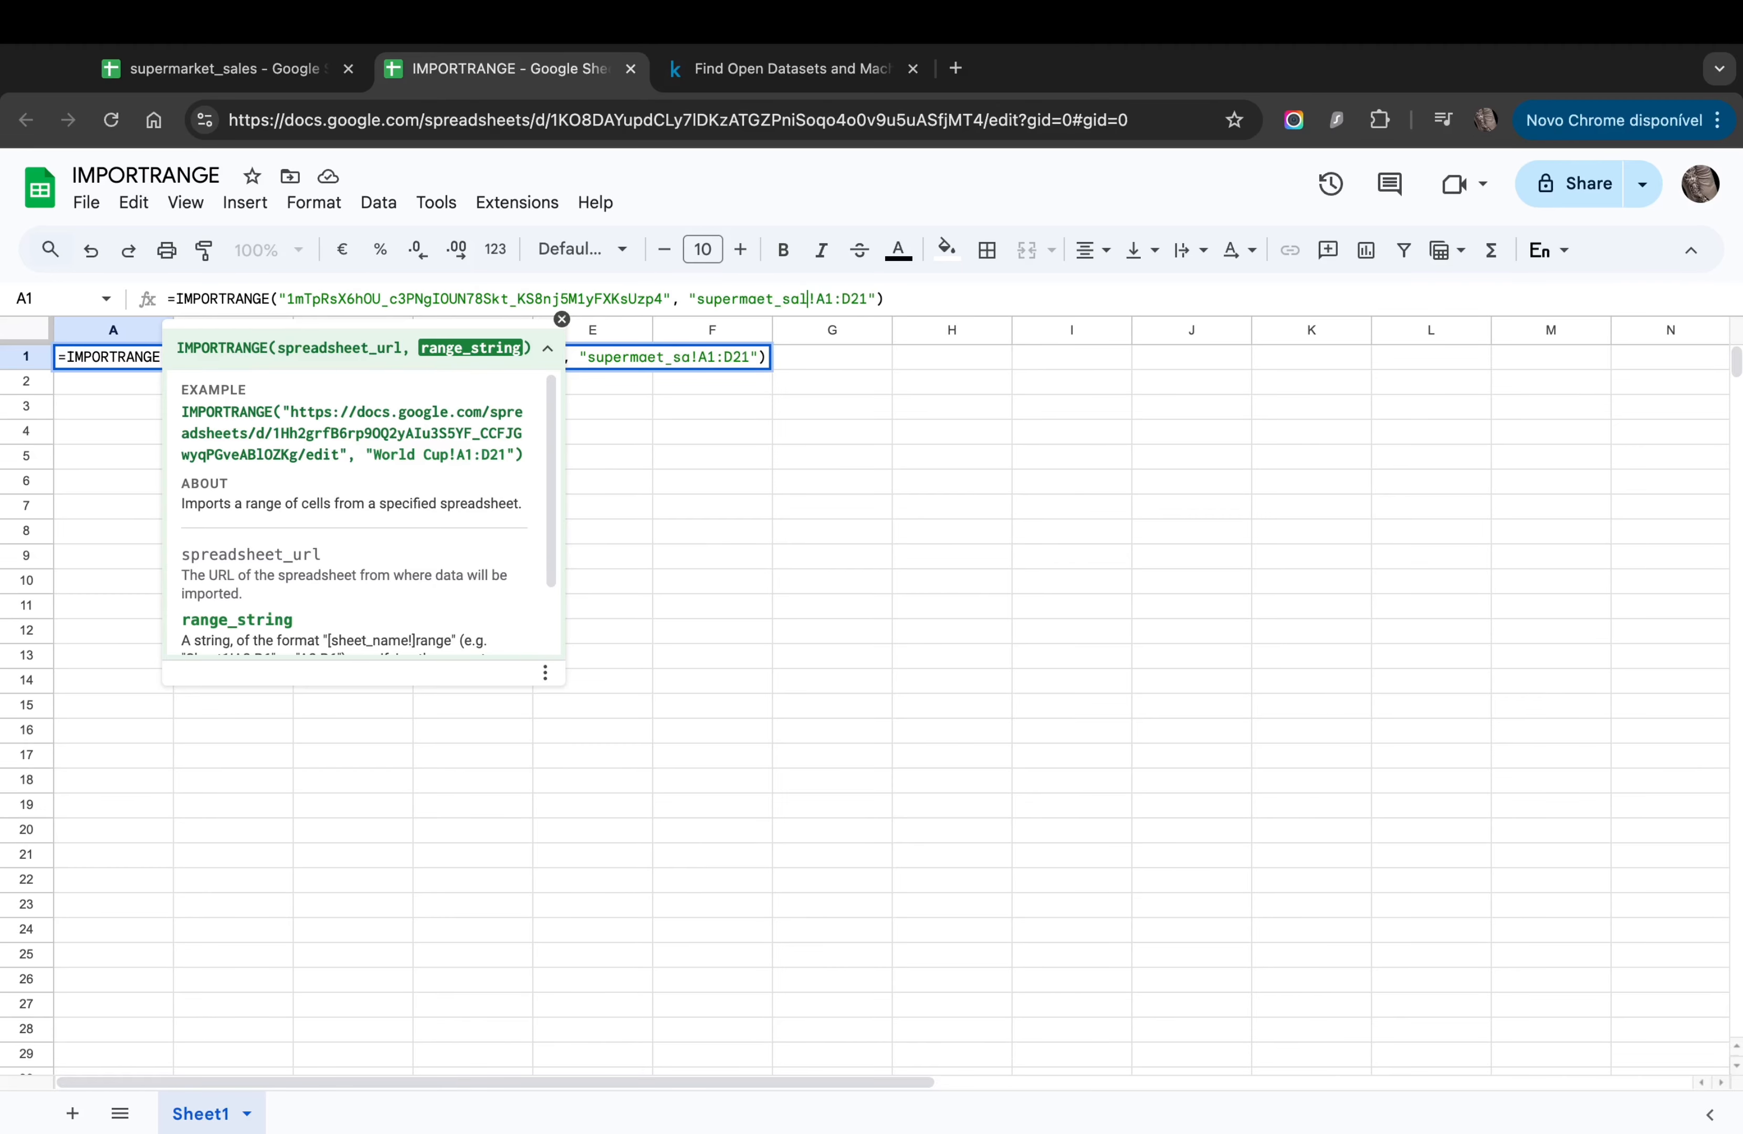
text(les)
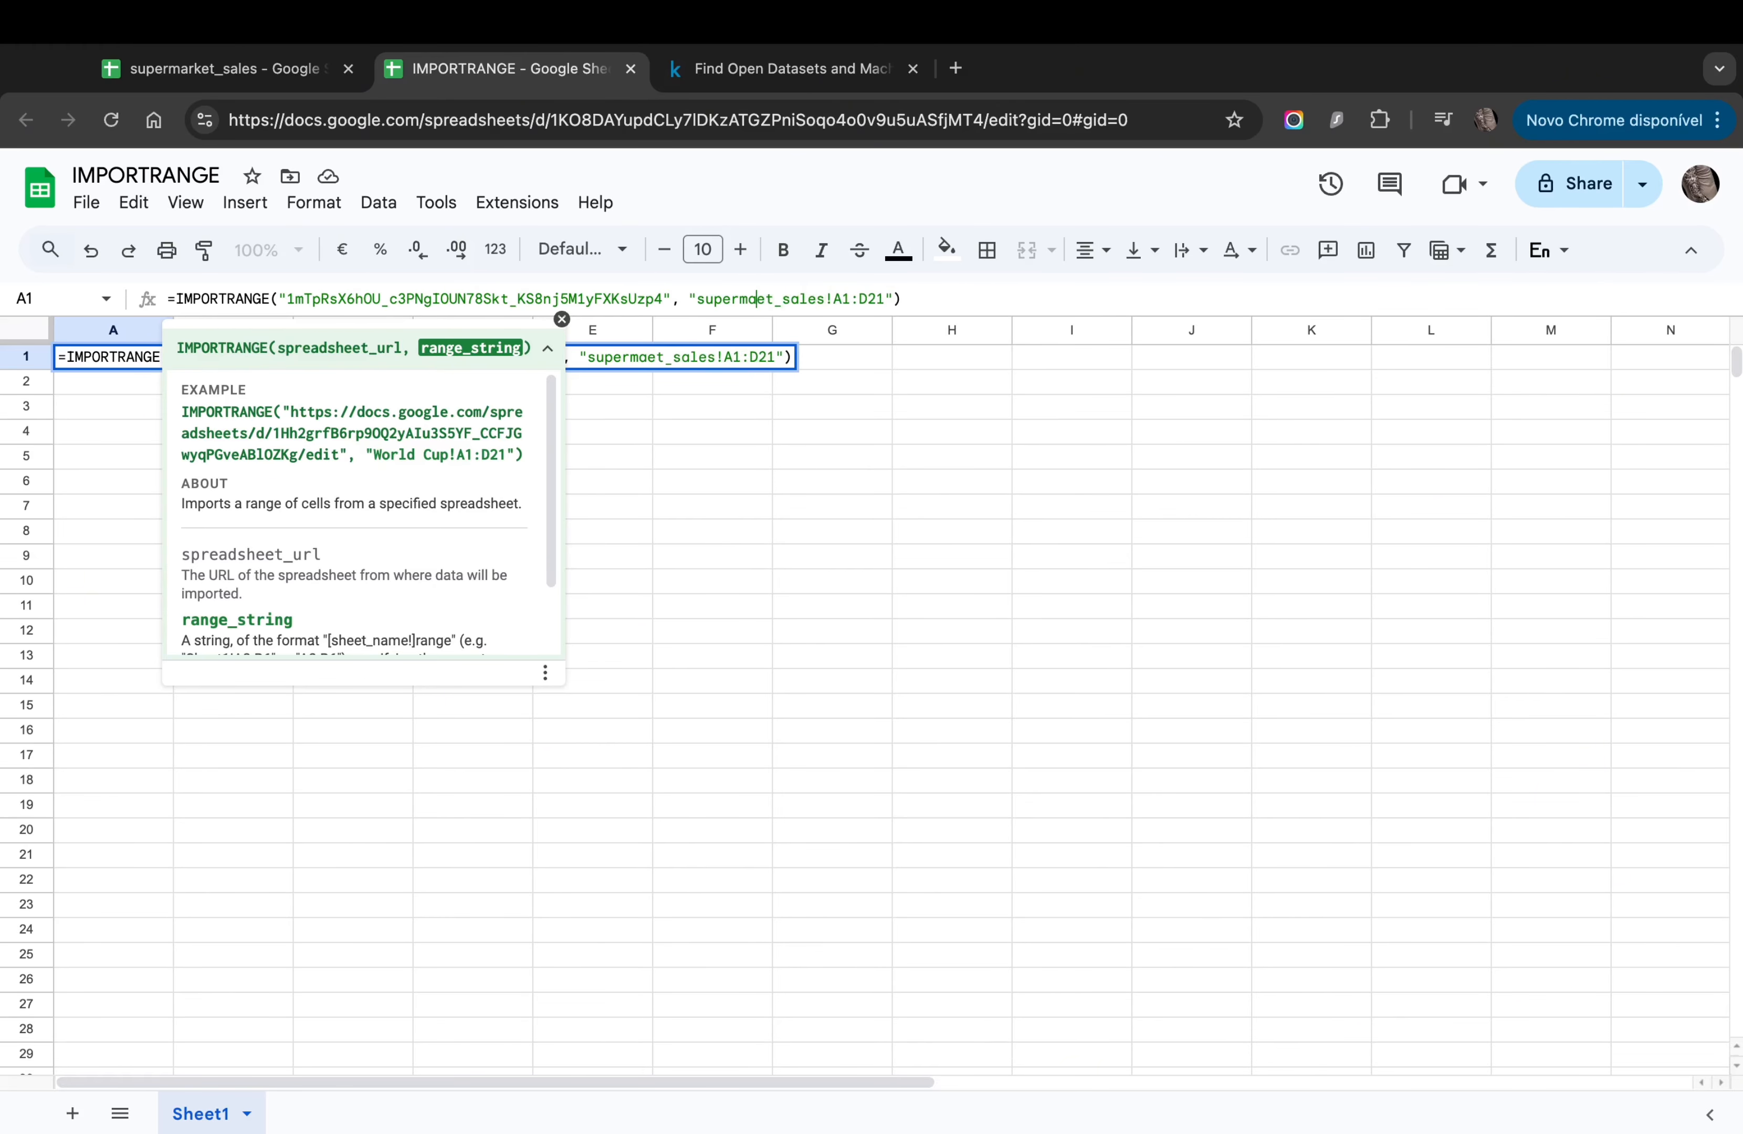
key(Left)
text(k)
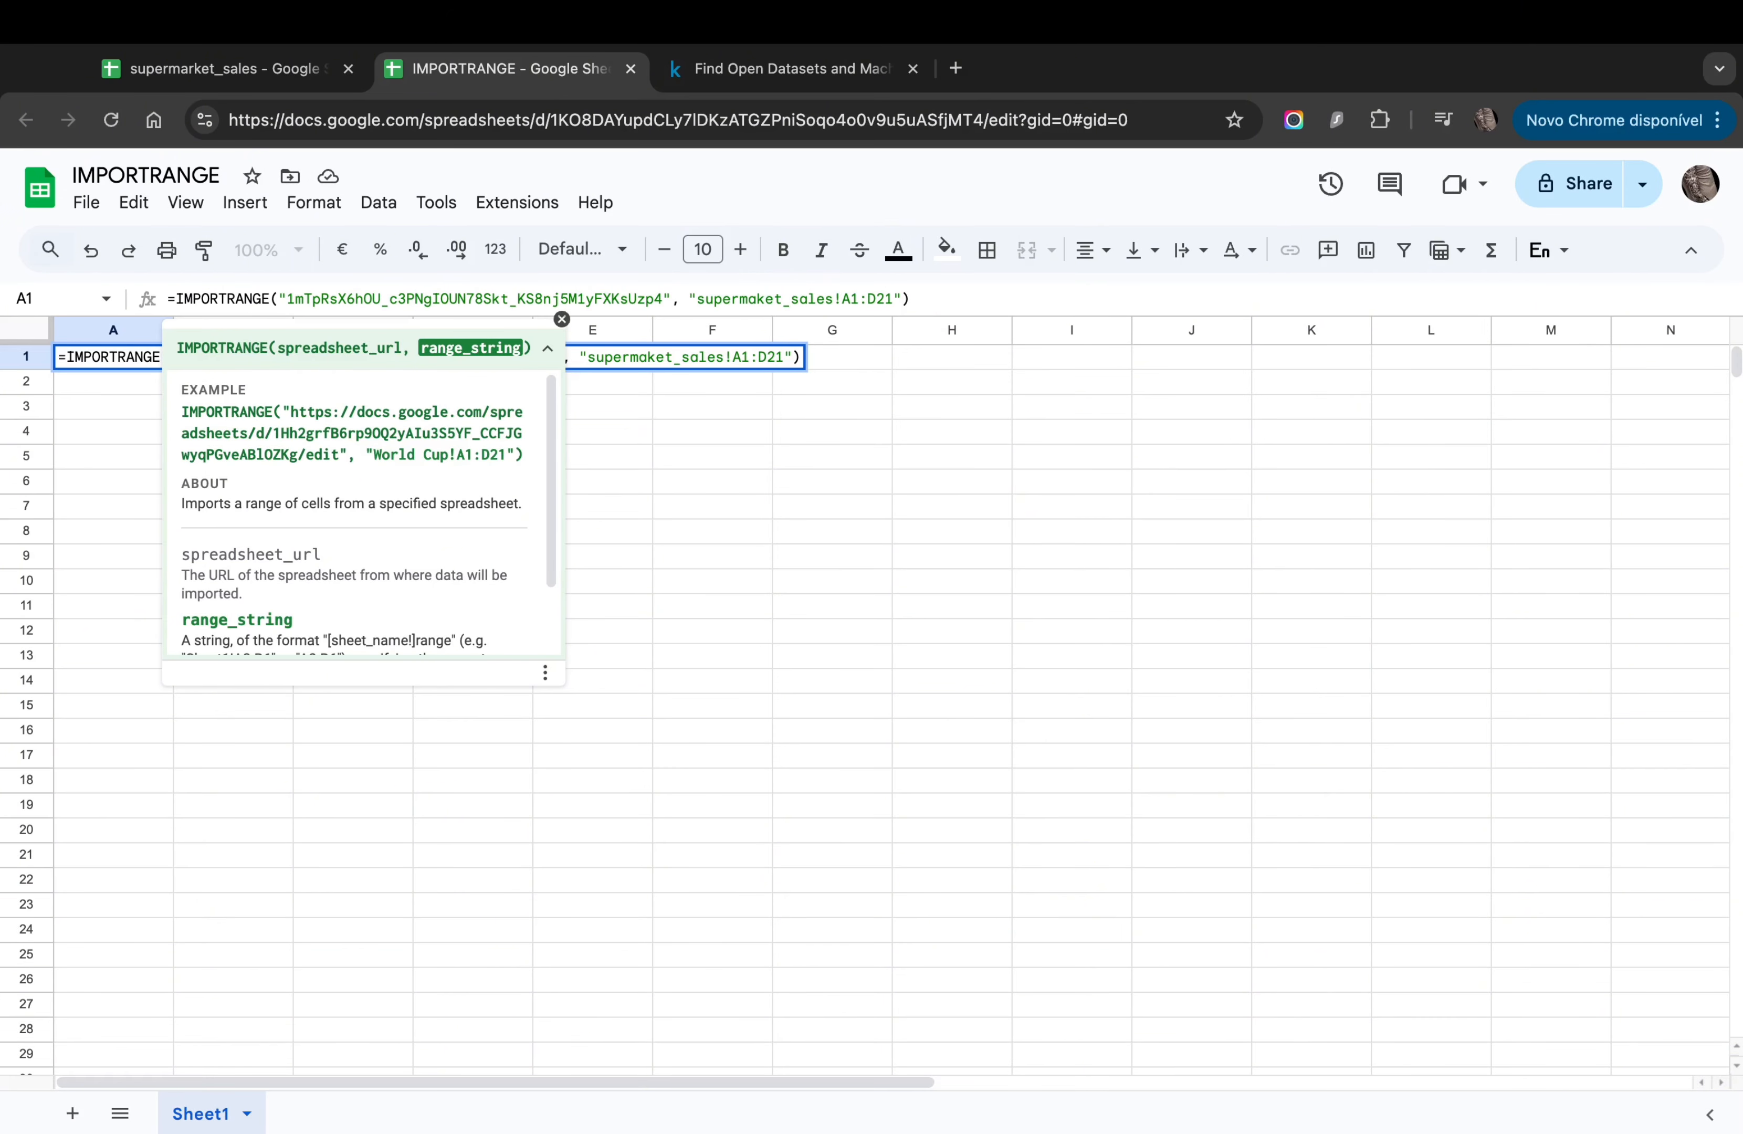
key(Return)
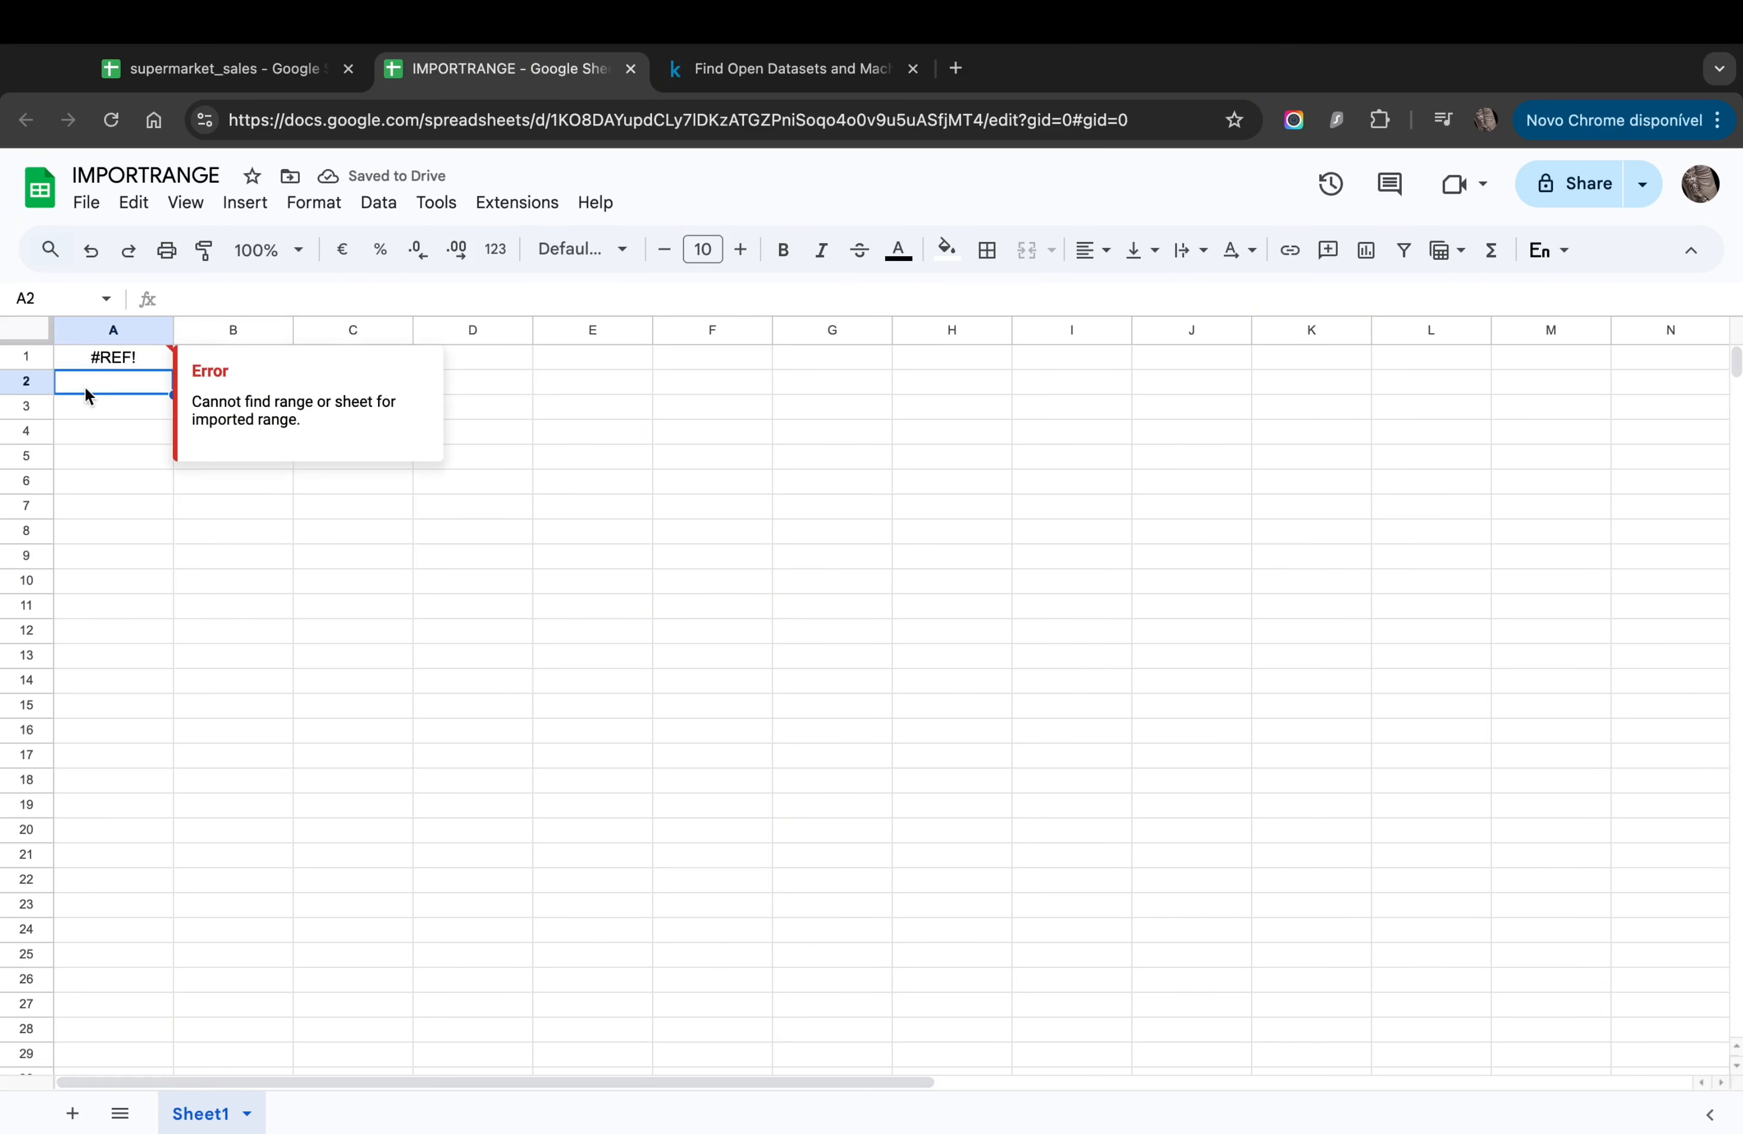
click(101, 356)
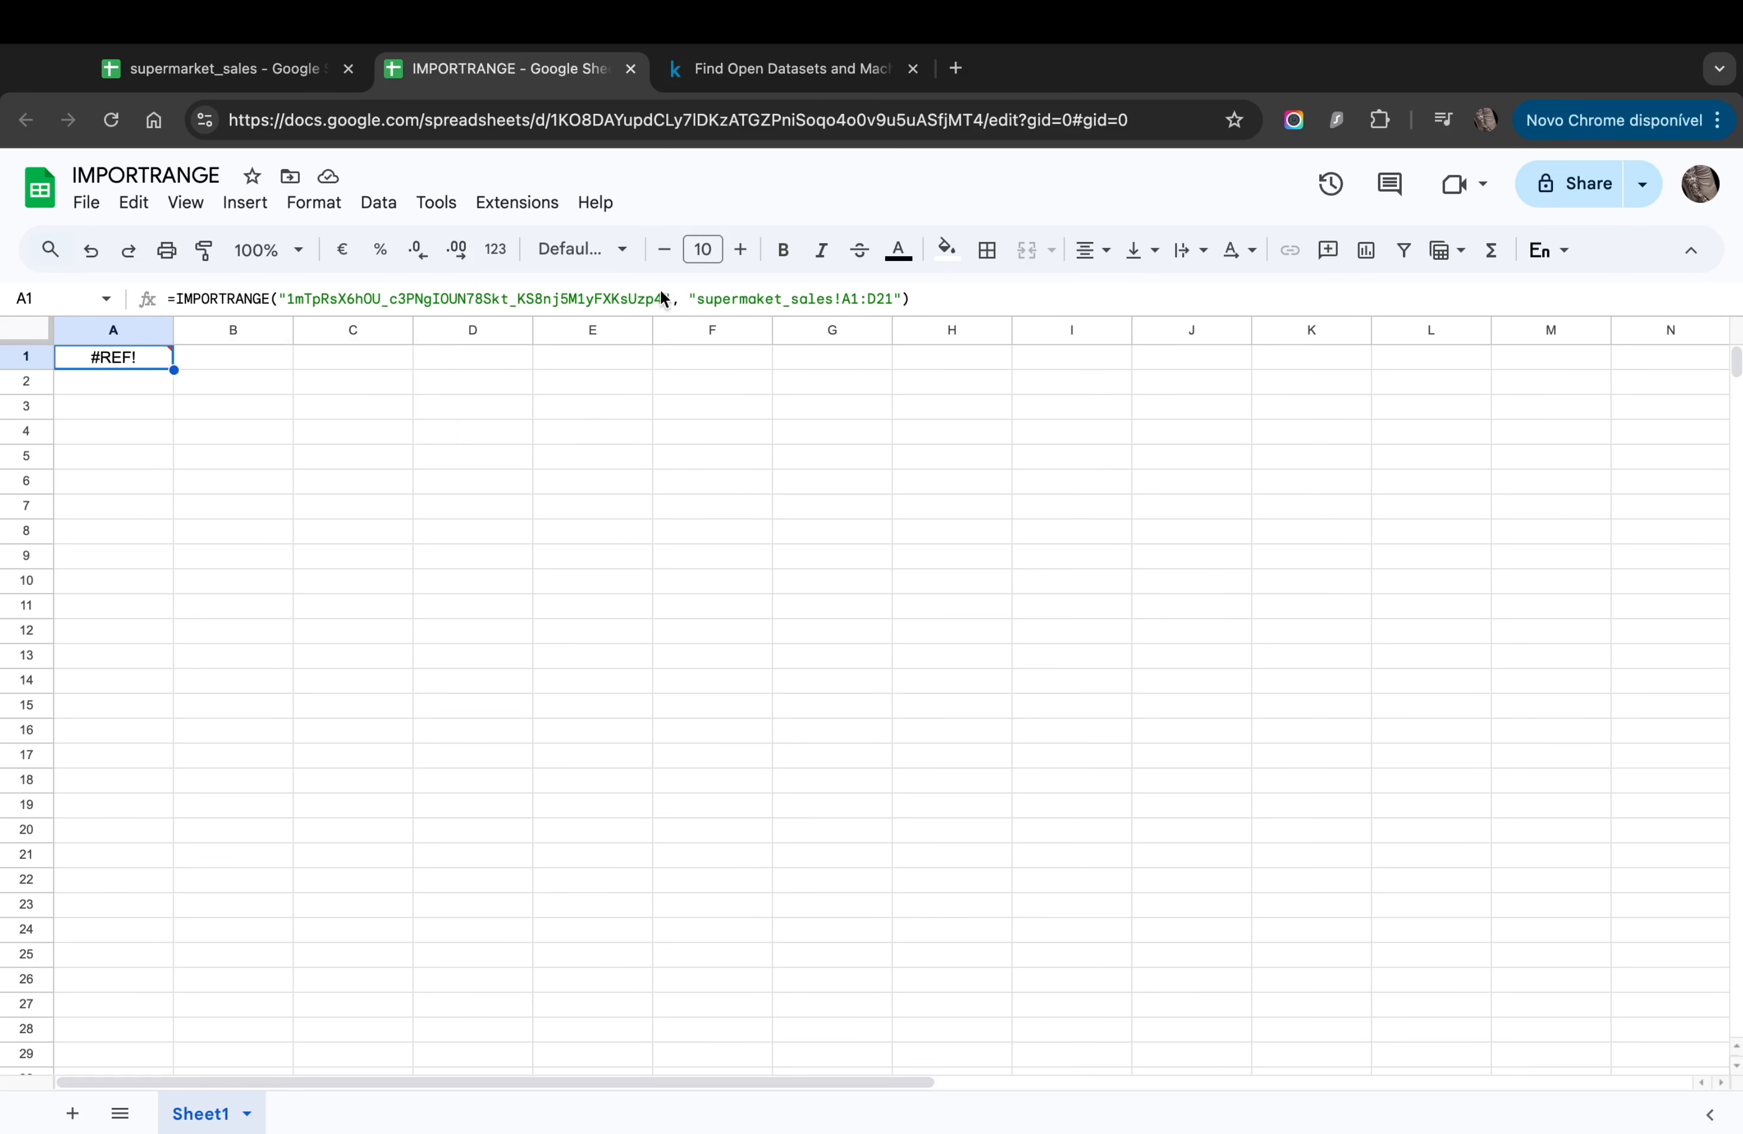
Step: Check the source's first Invoice ID, then retype A1's range as 'supermarket_sales!A' and commit
click(228, 68)
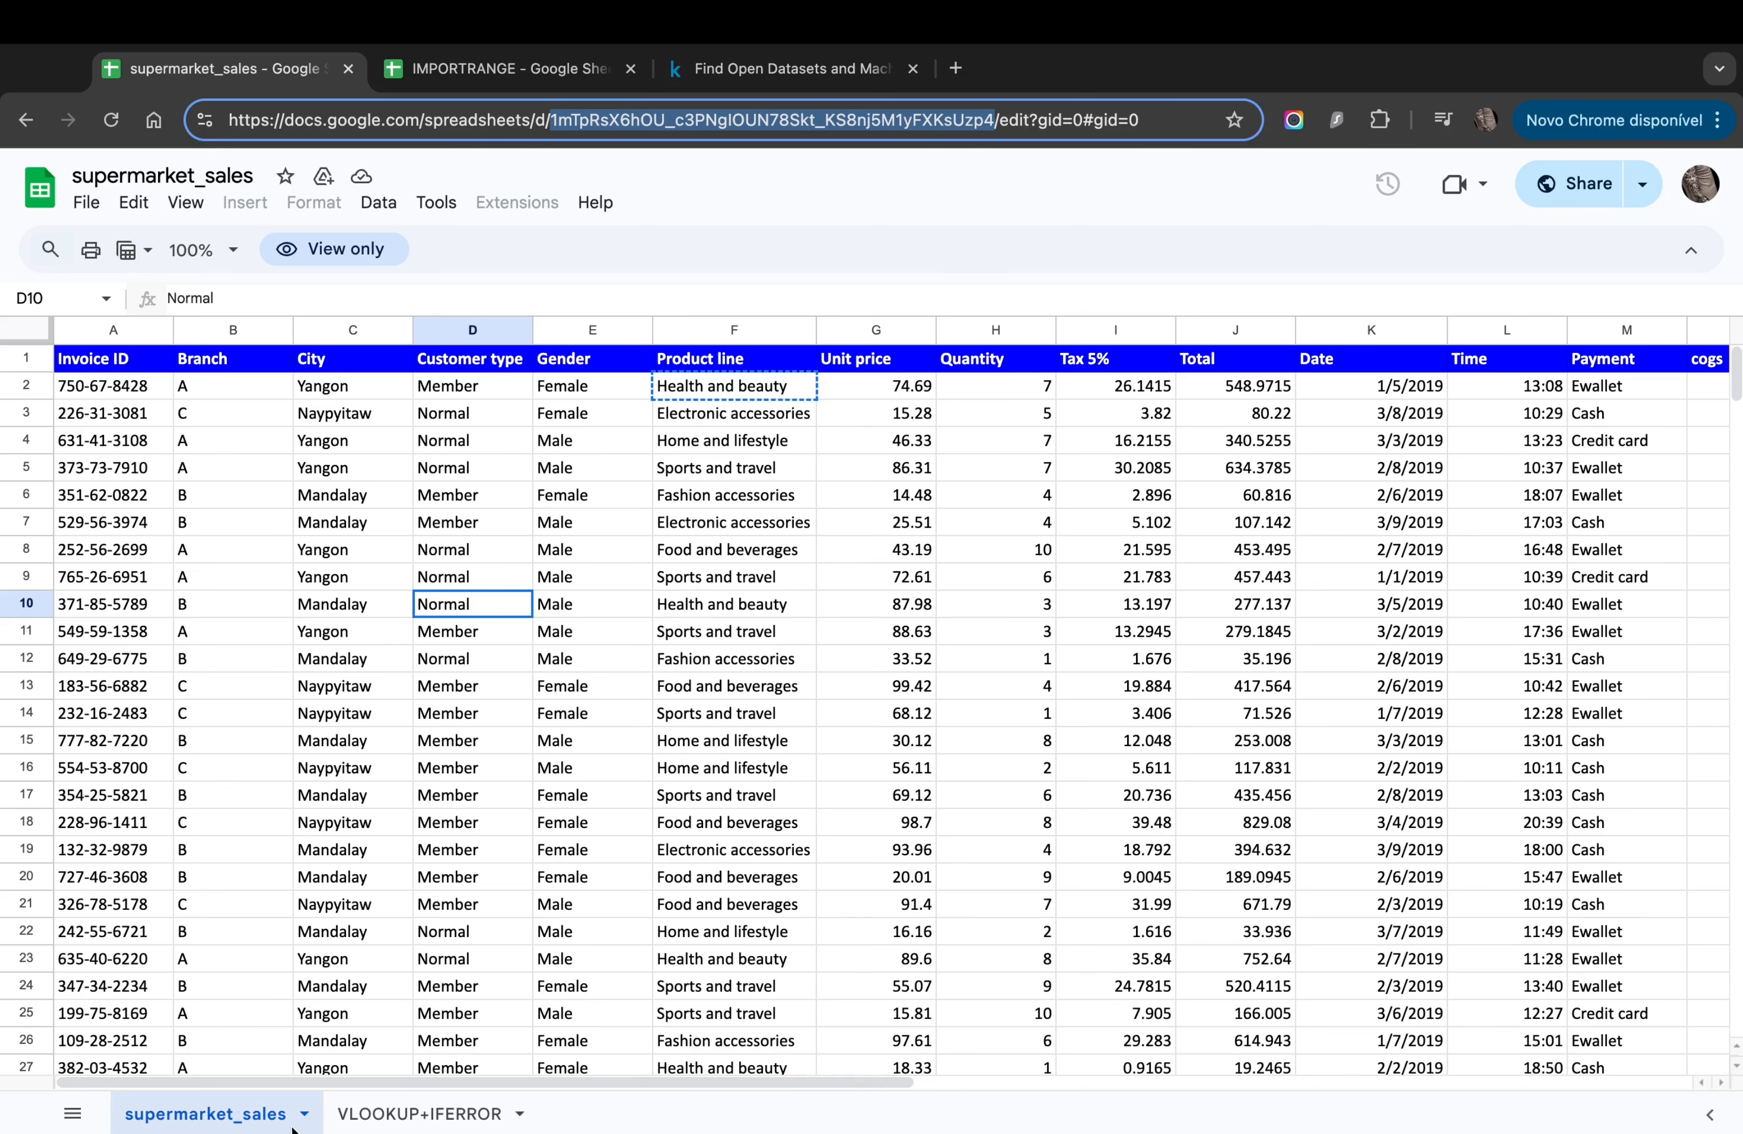
click(96, 394)
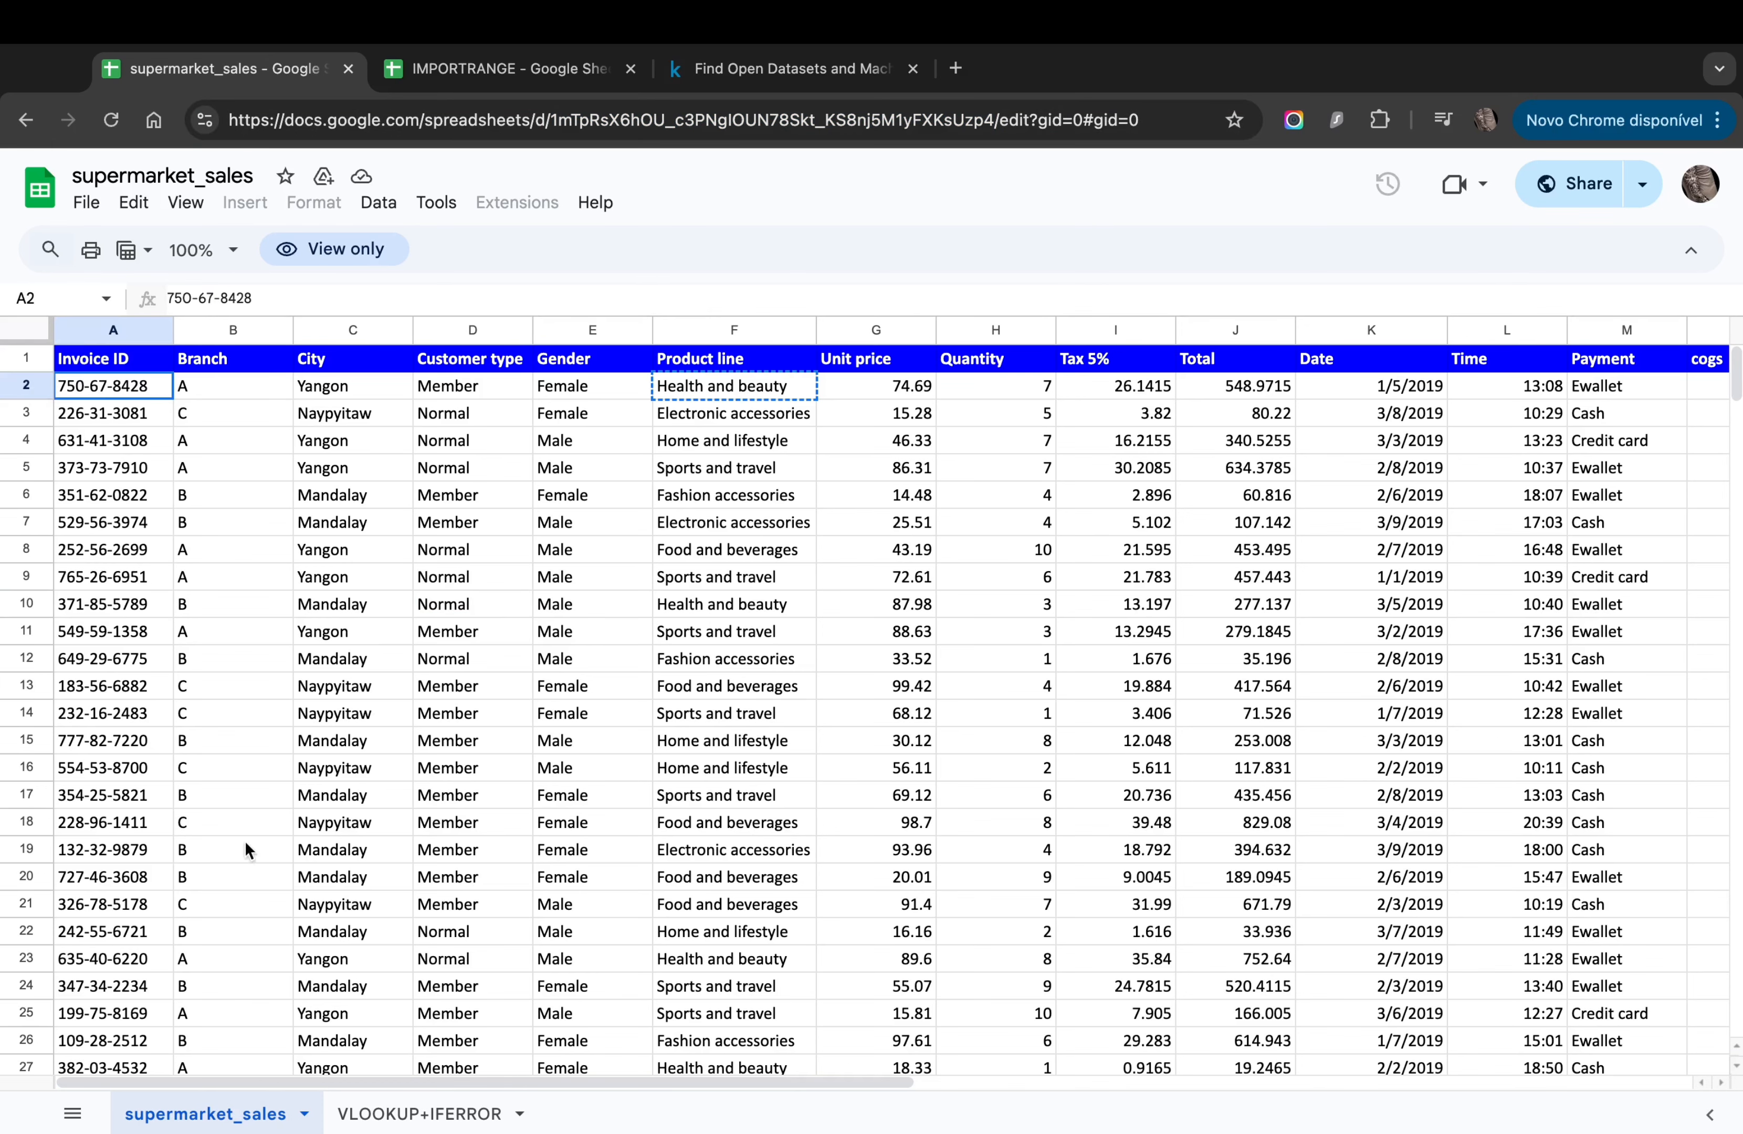
click(508, 68)
click(799, 298)
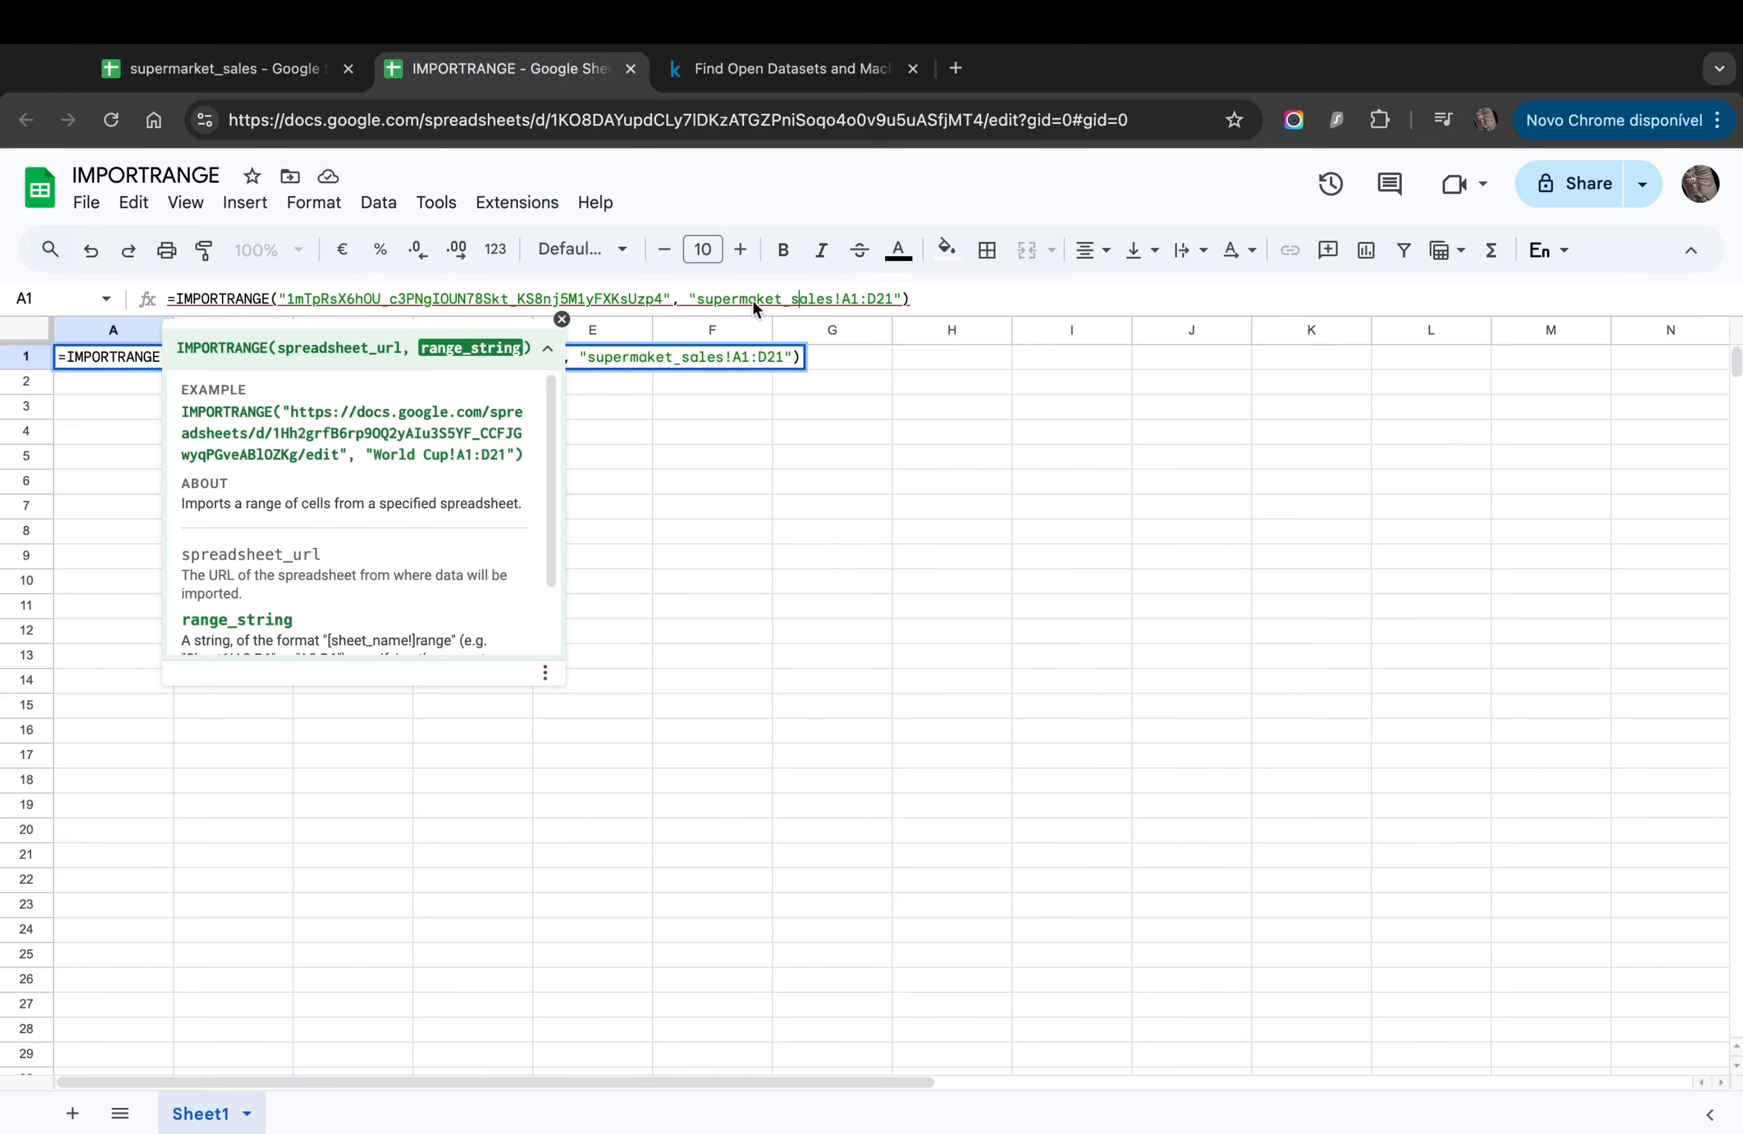
drag(698, 300, 775, 301)
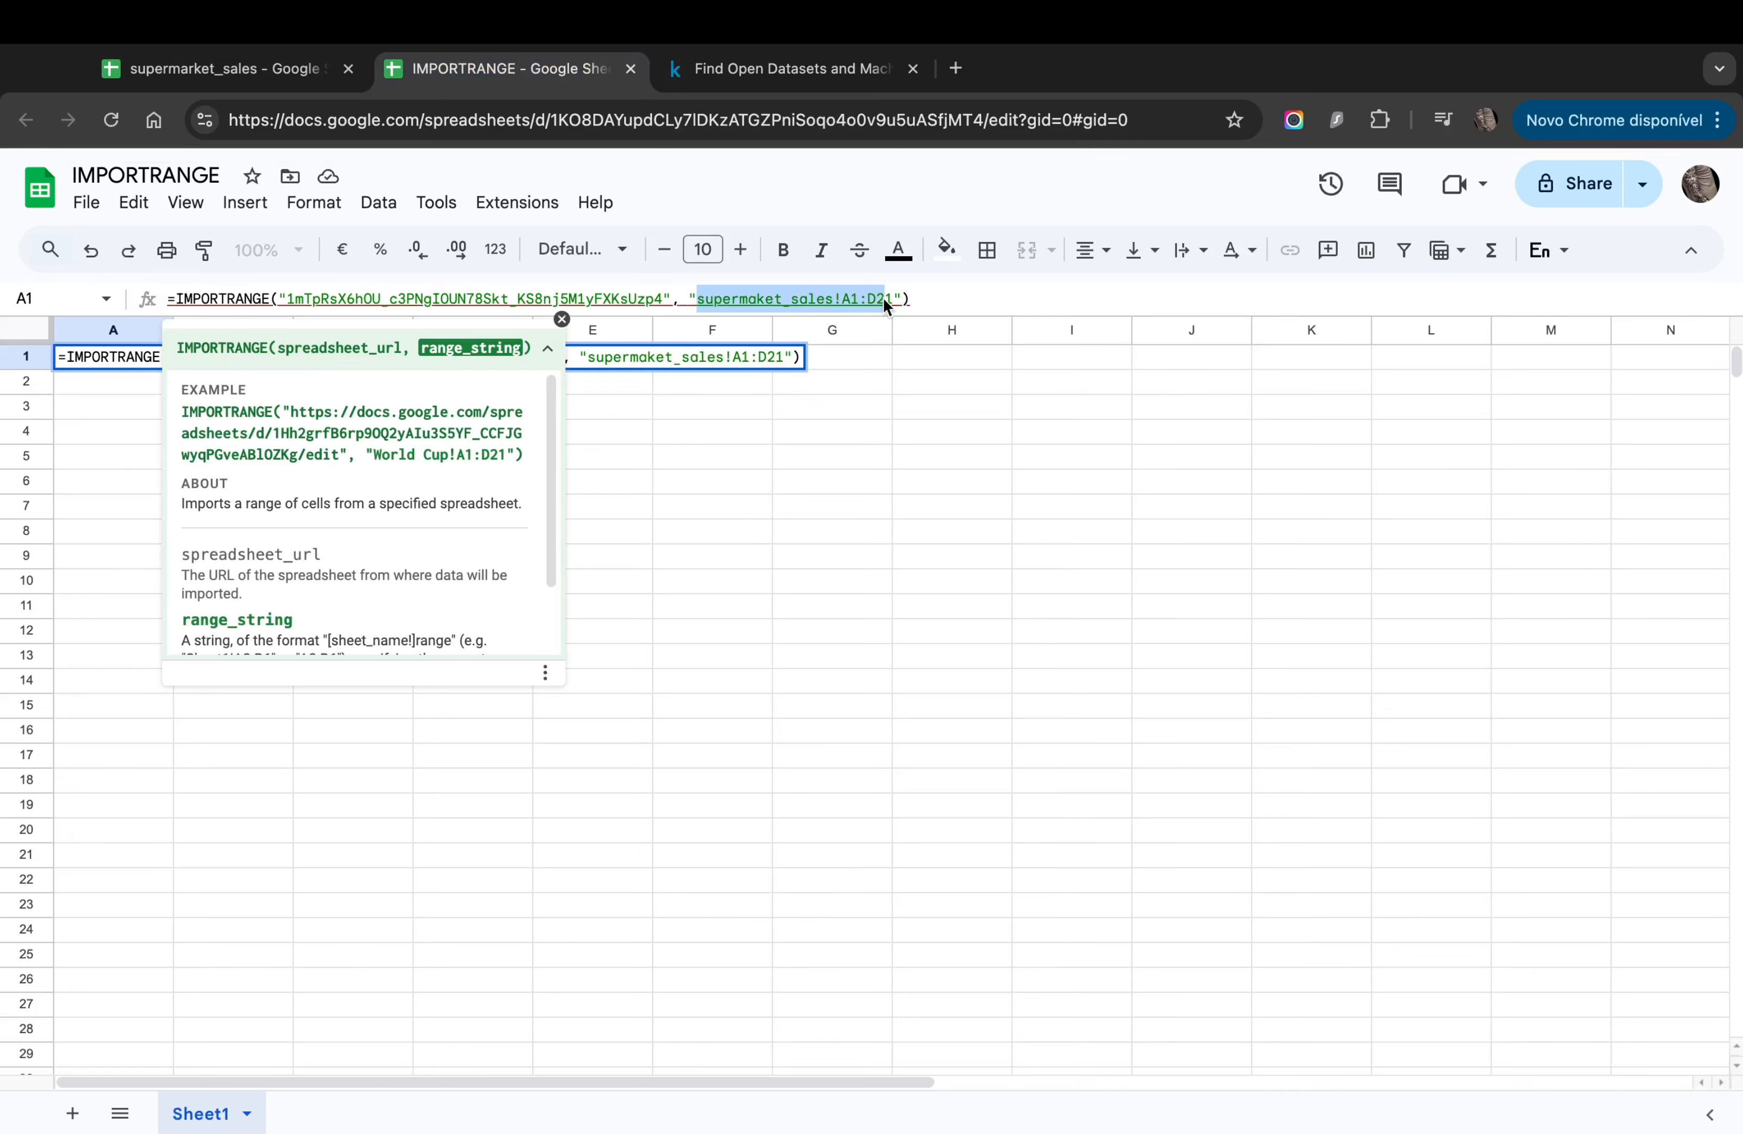
key(BackSpace)
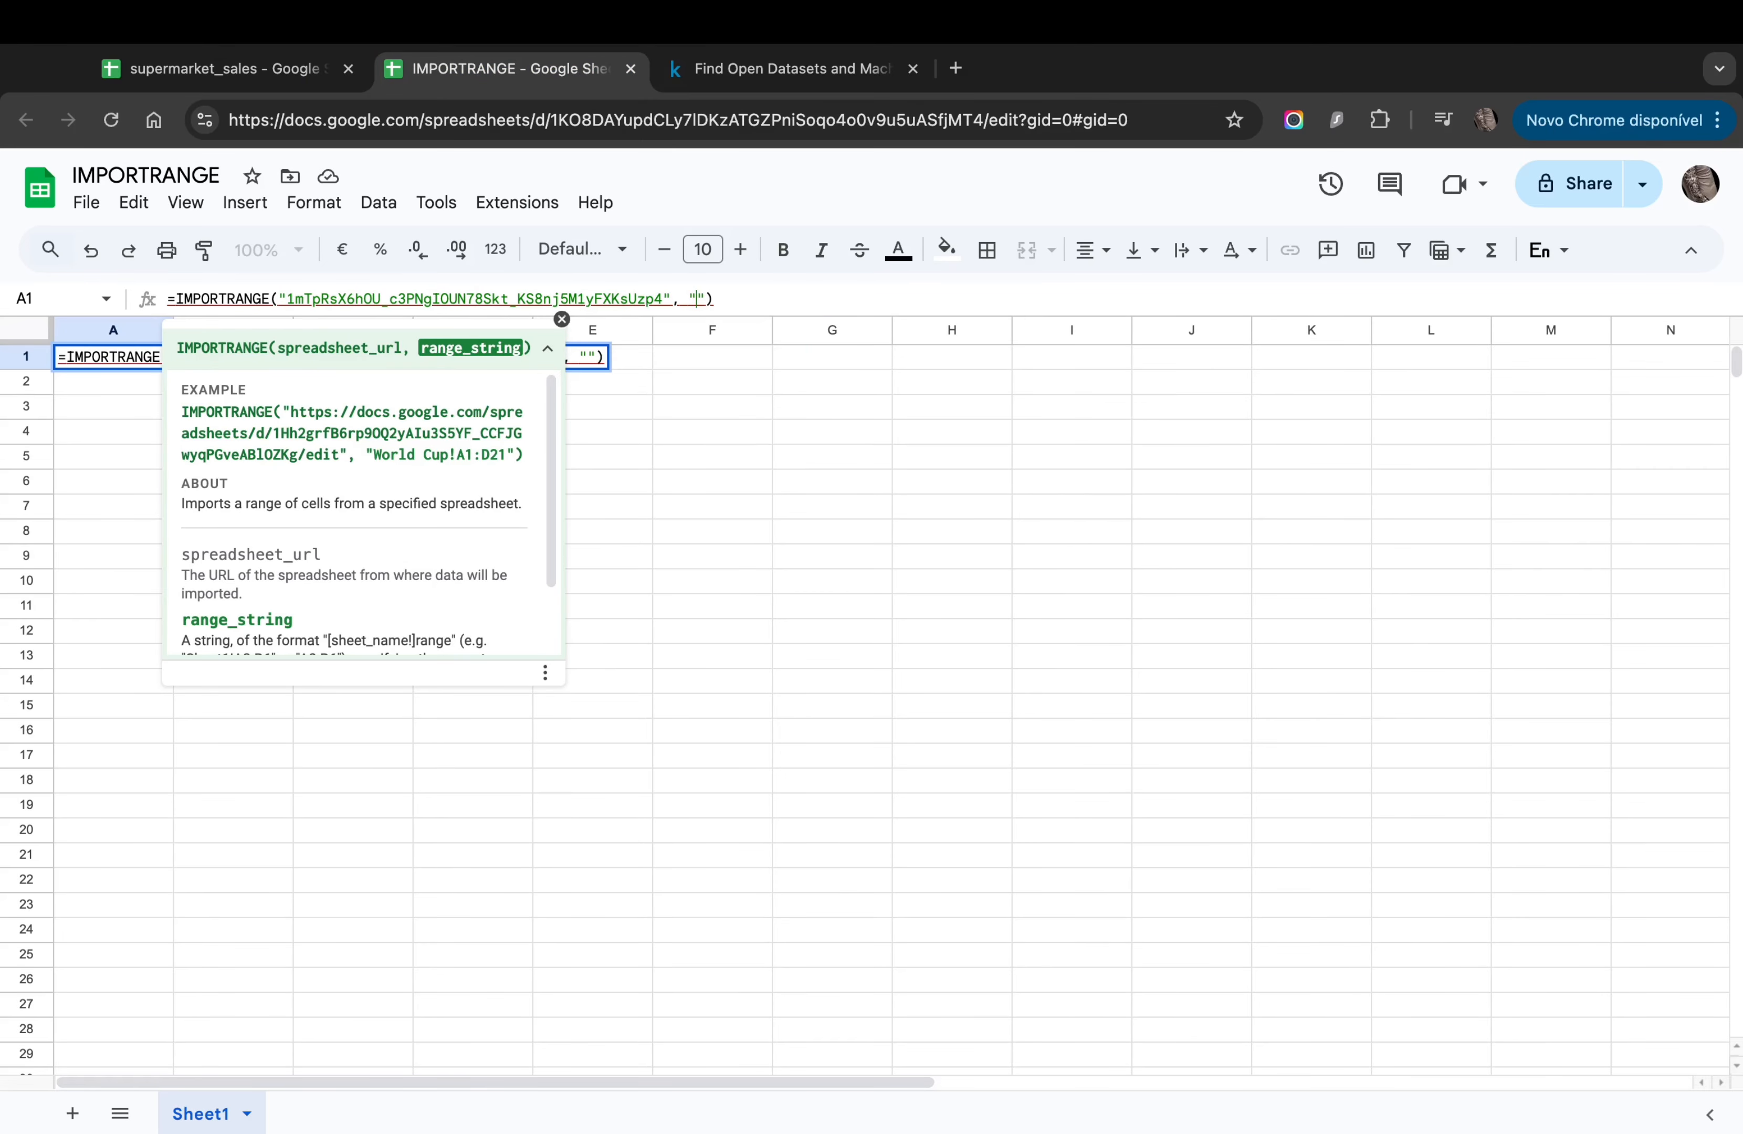
text(supermar)
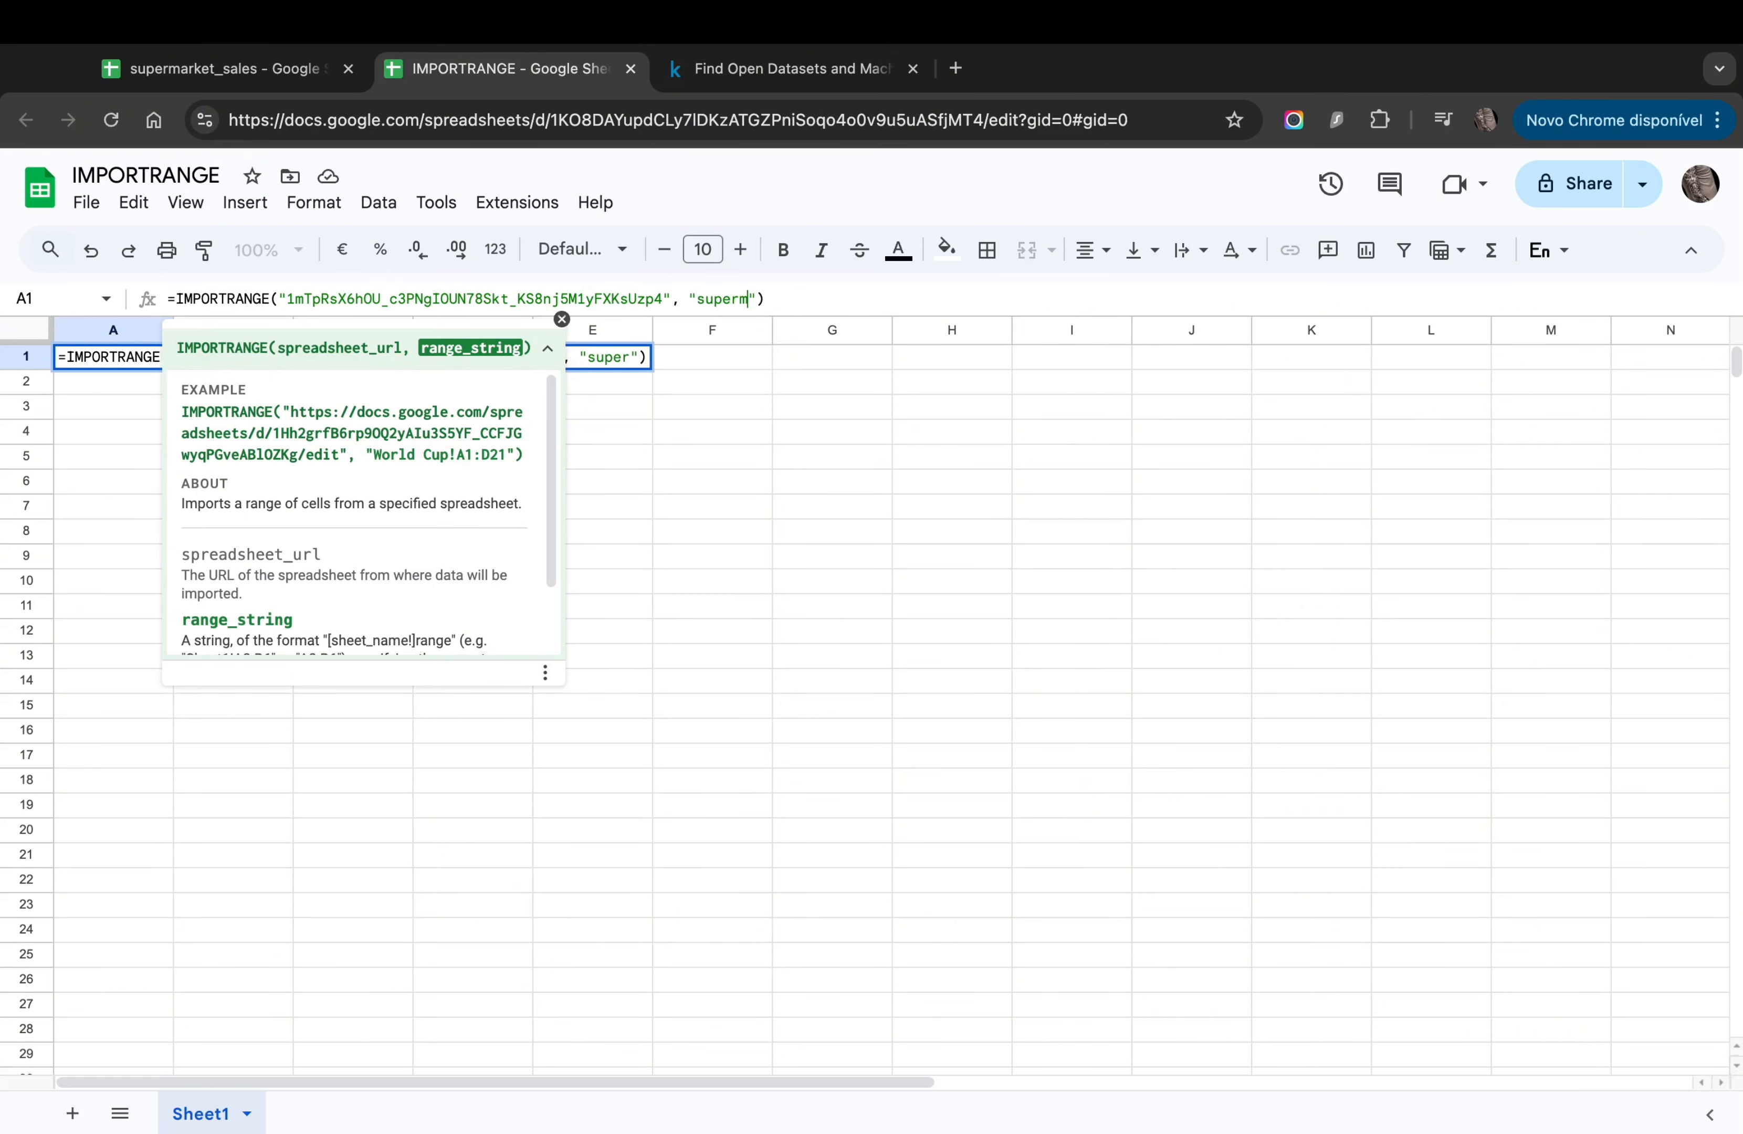
text(ket_s)
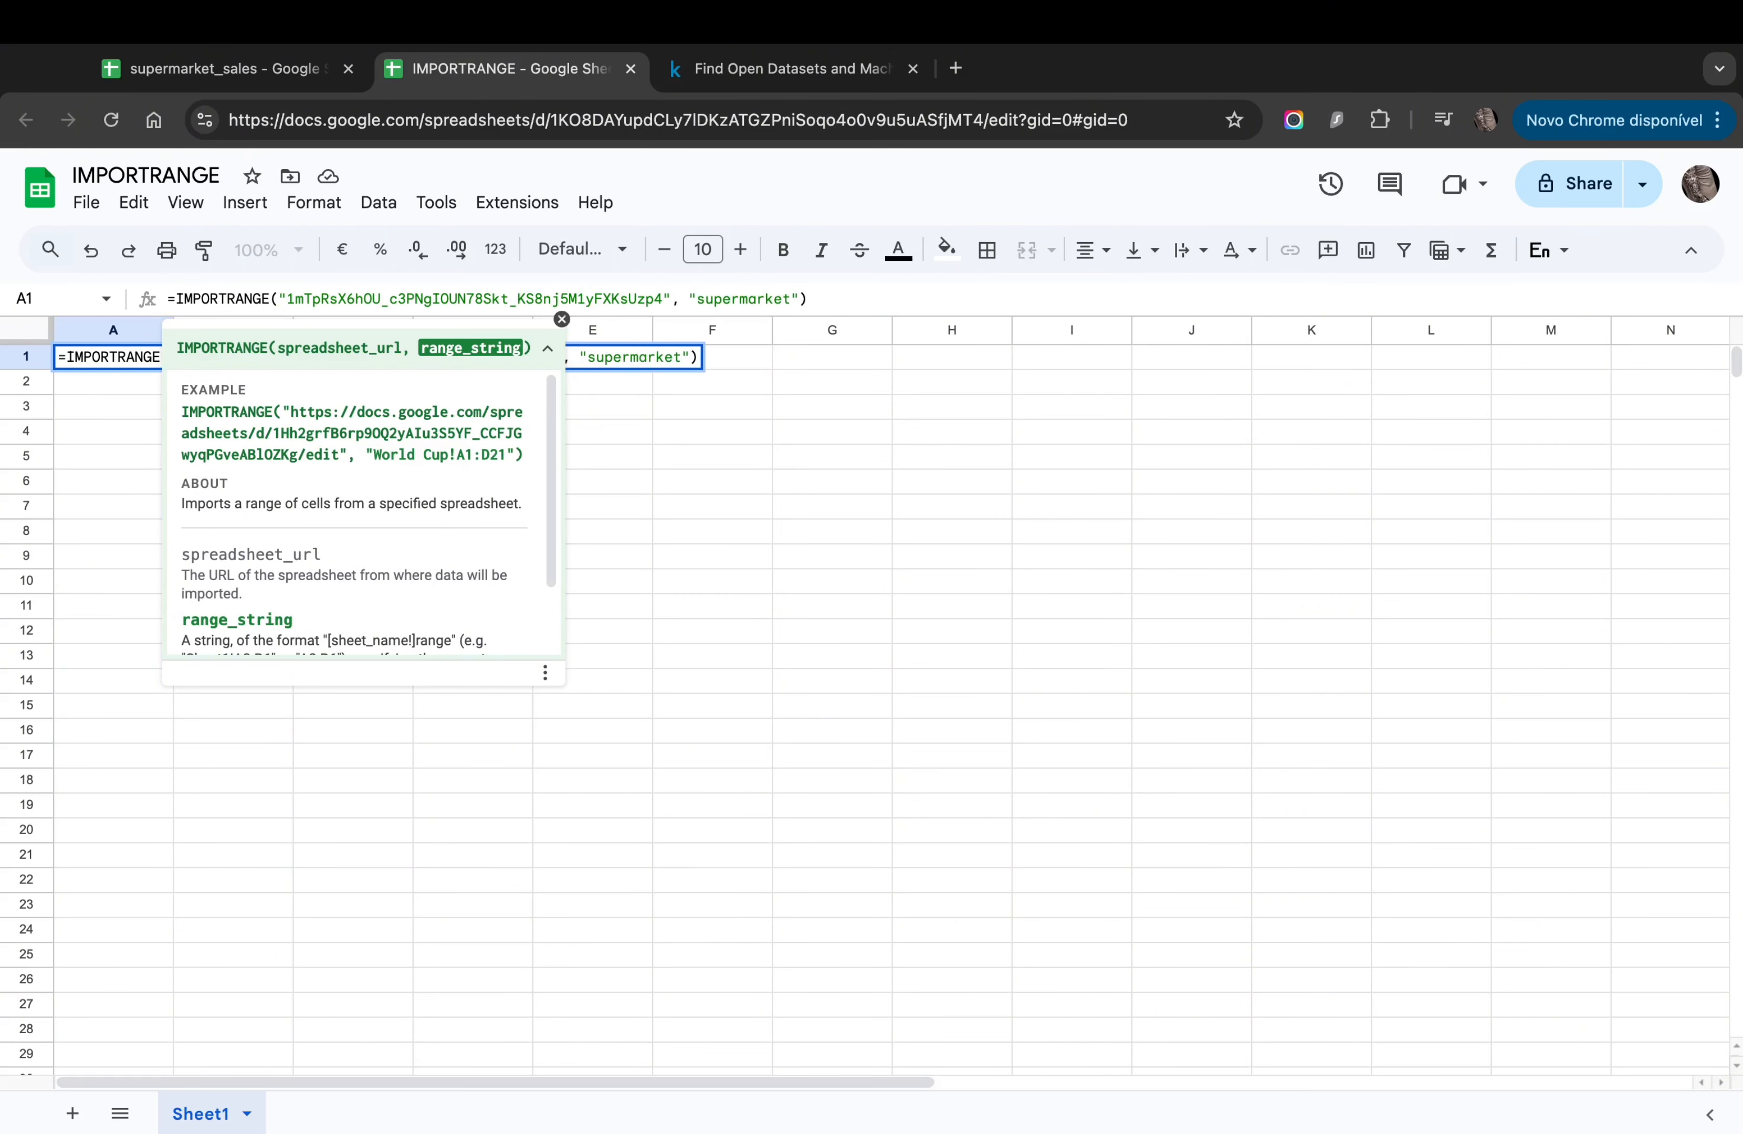
text(ales)
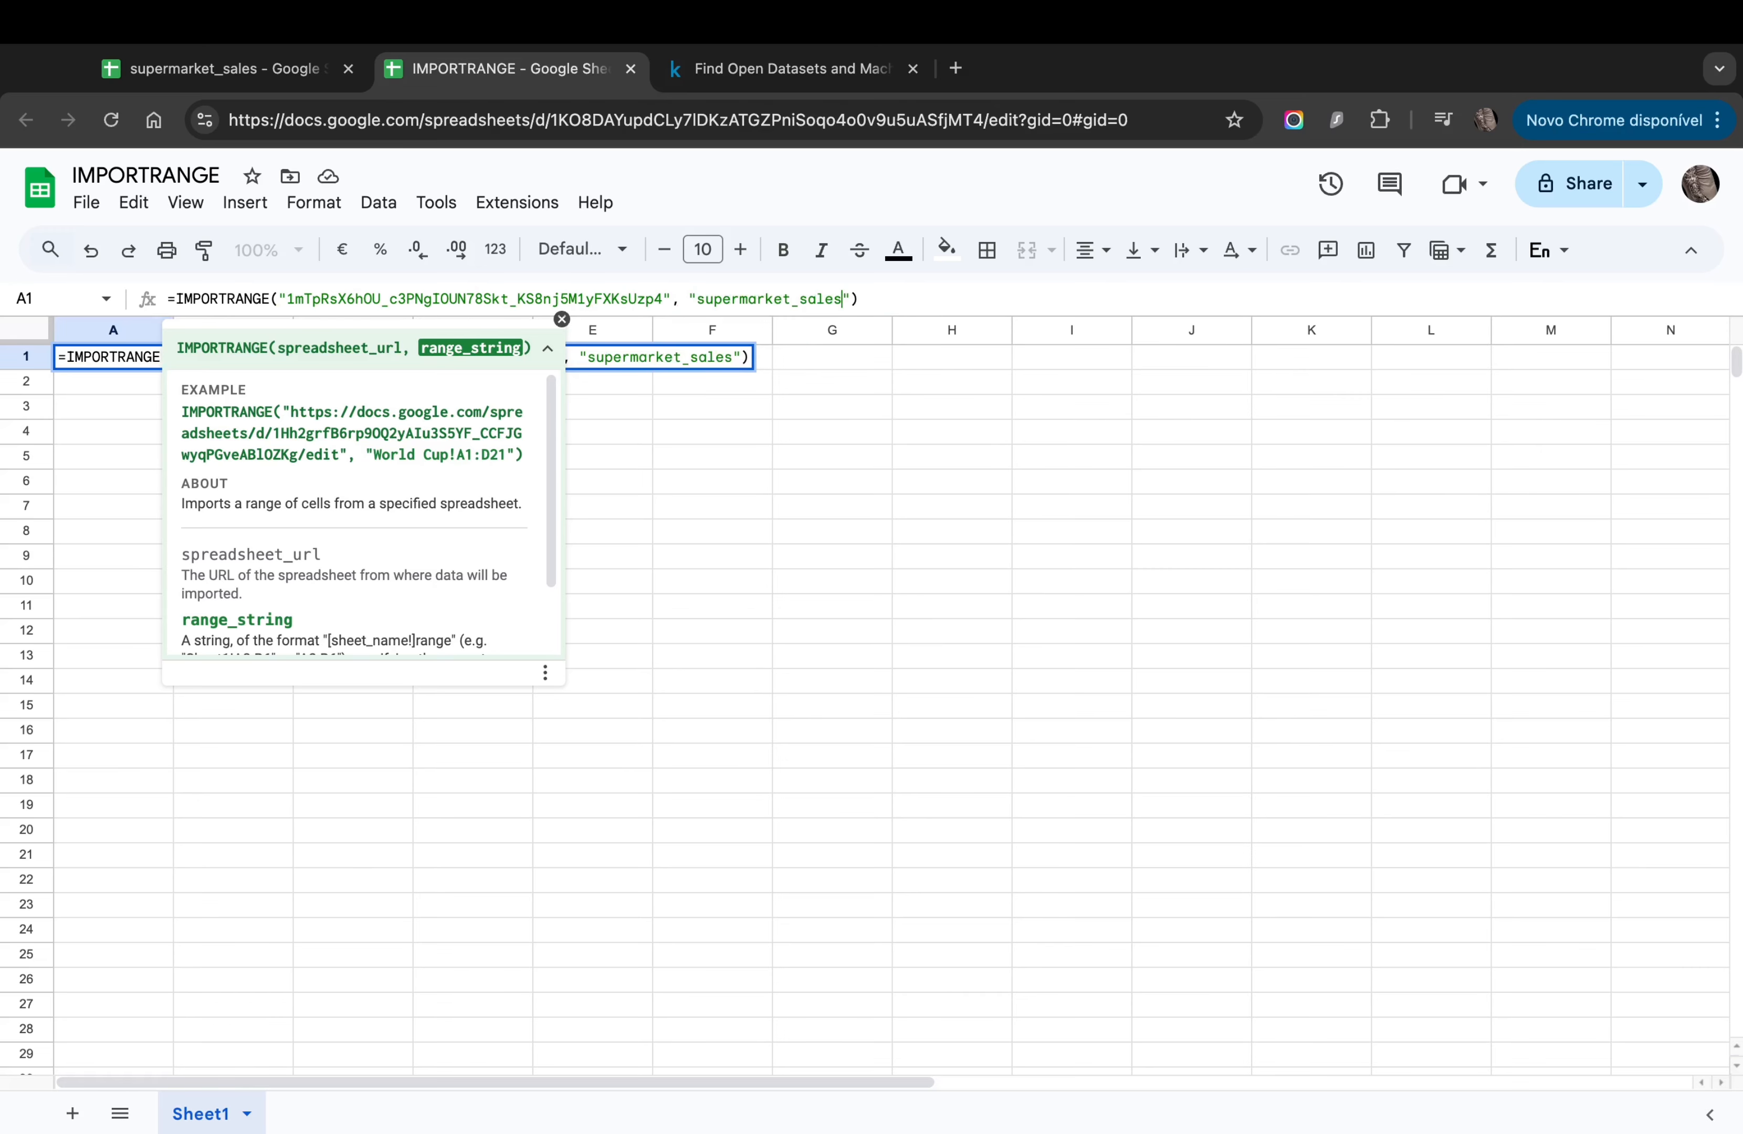
text(!A2)
key(Return)
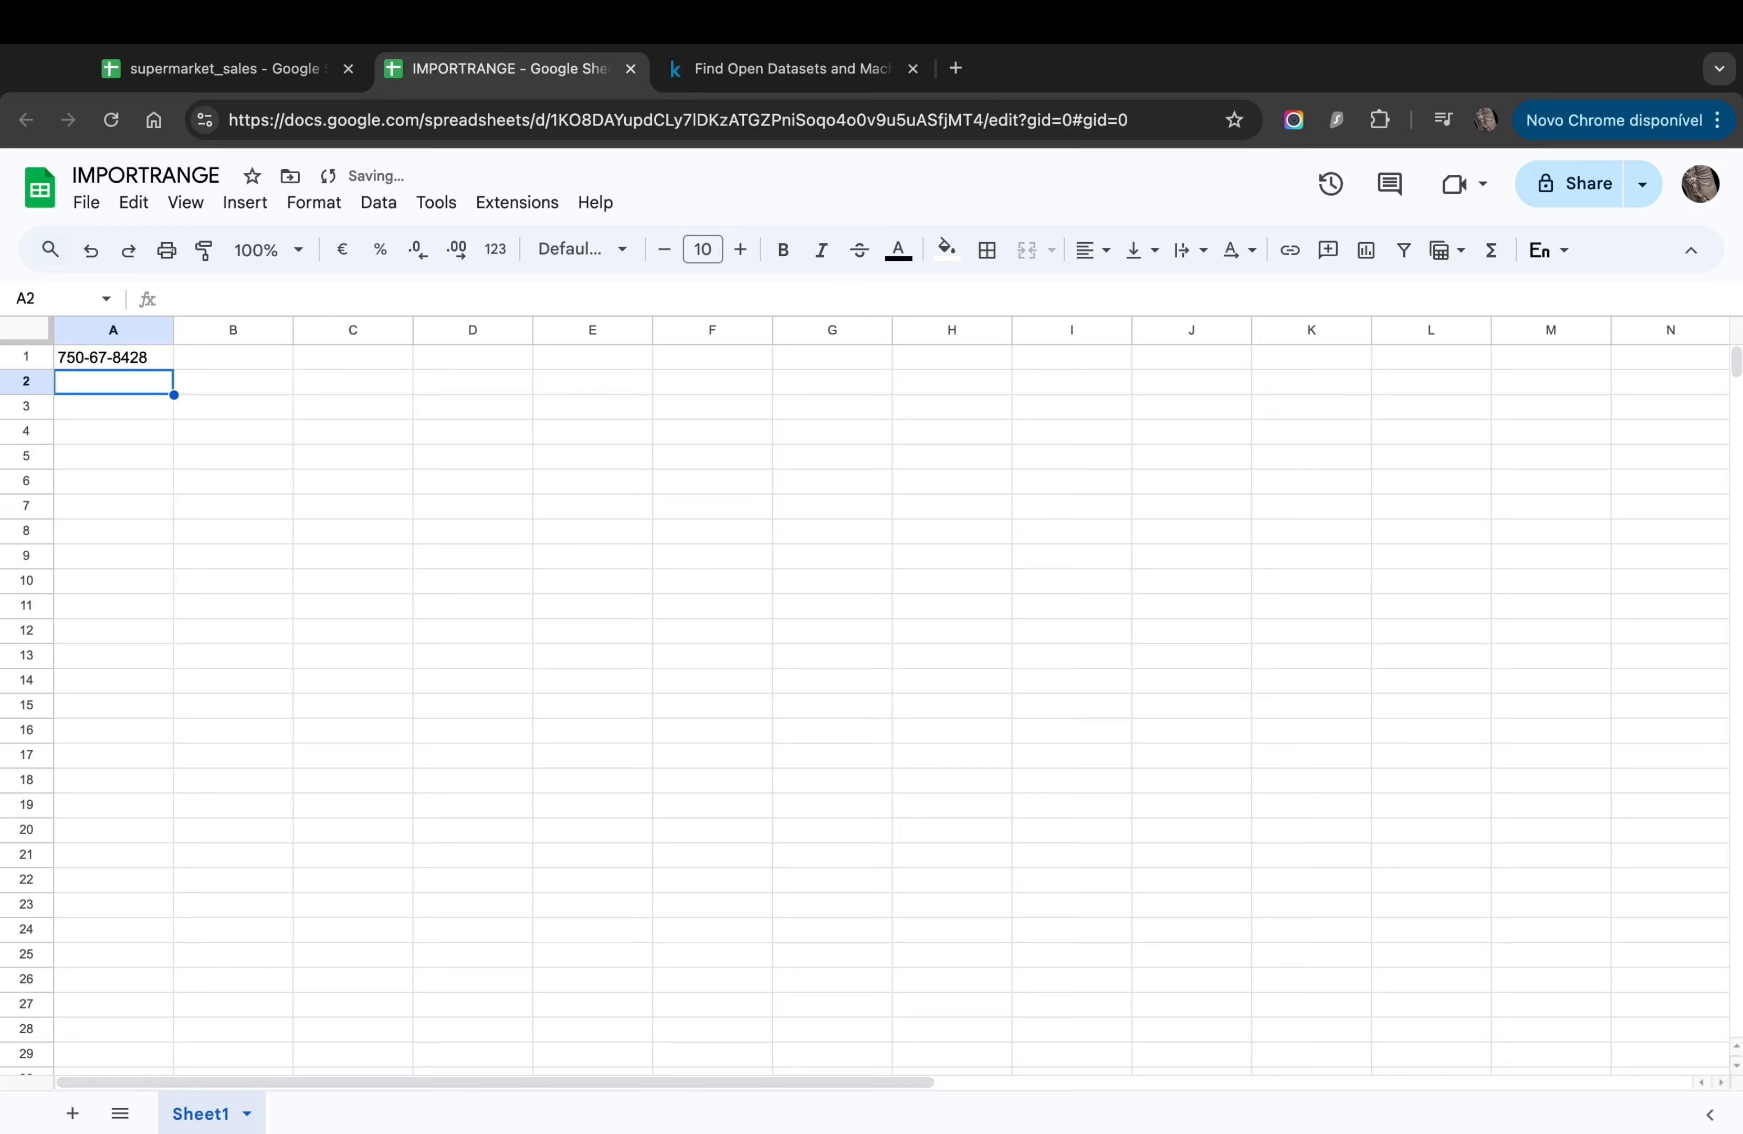
Step: Compare A1's imported invoice 750-67-8428 with the source data, then reopen A1's formula
click(83, 358)
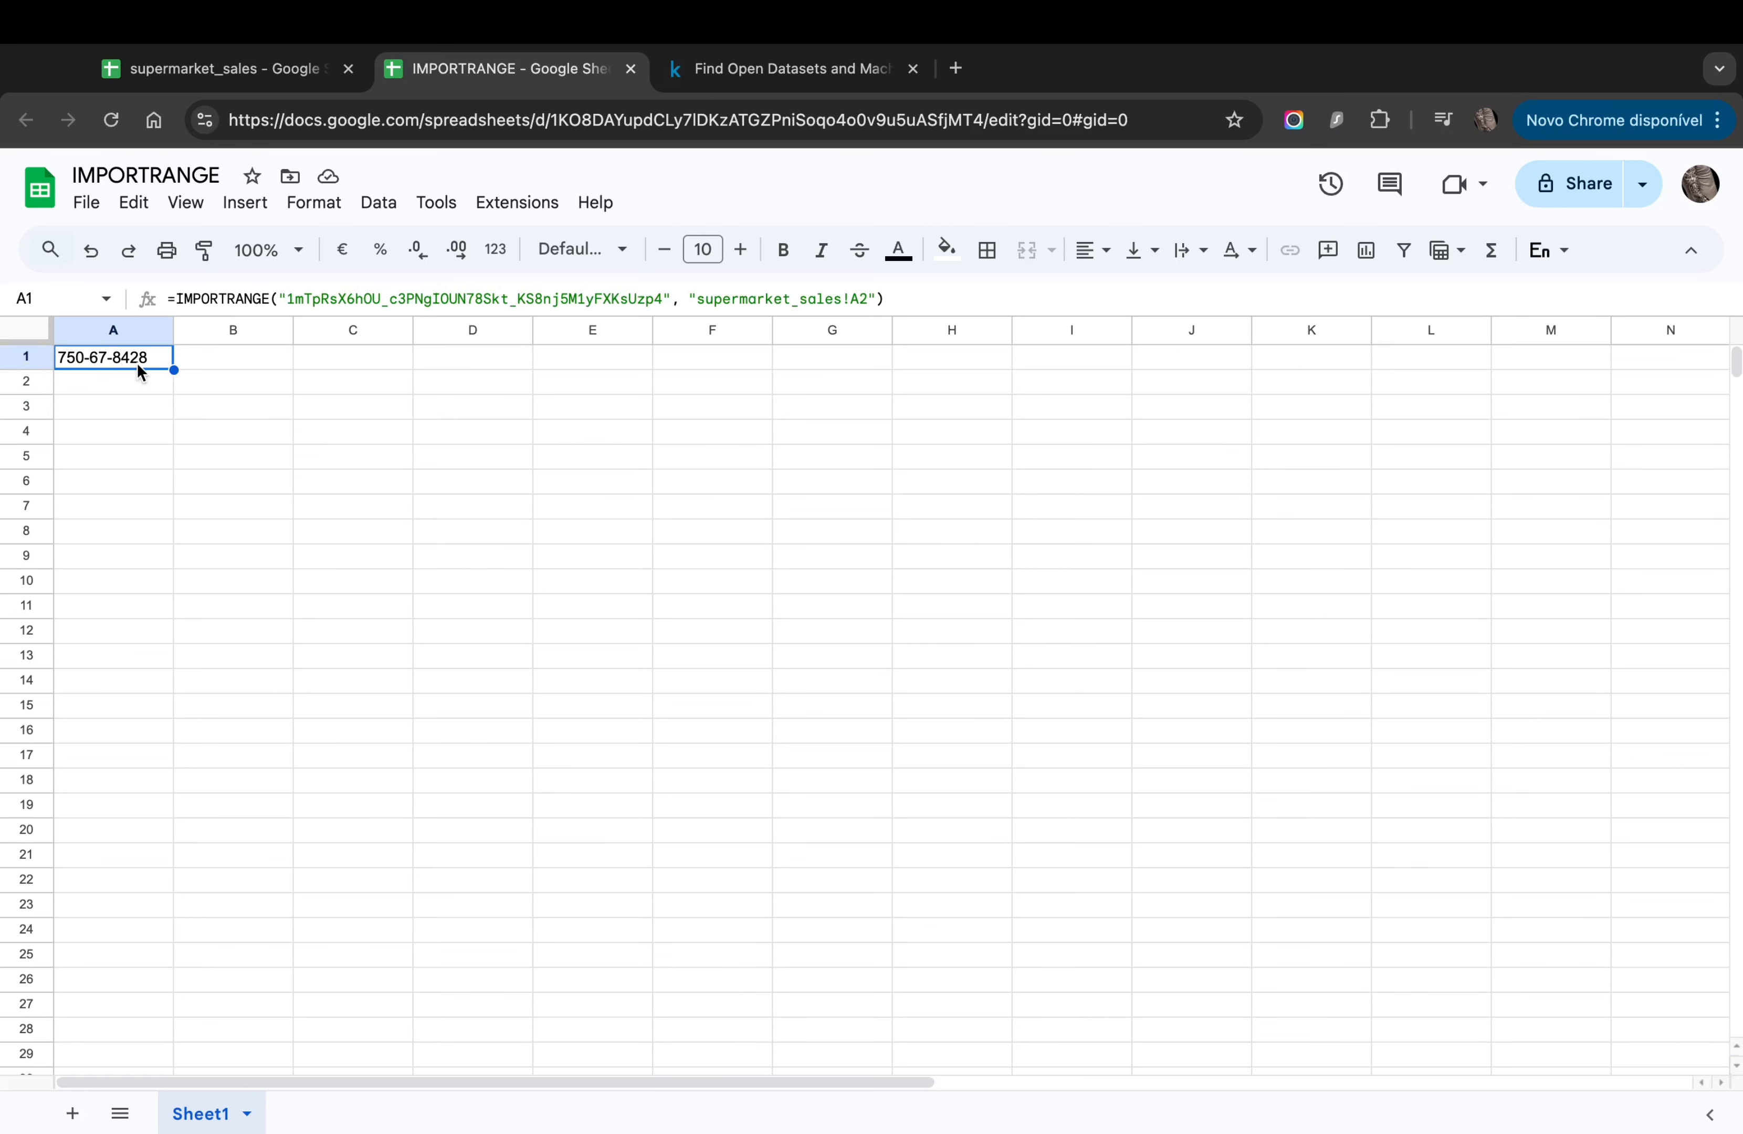
click(243, 87)
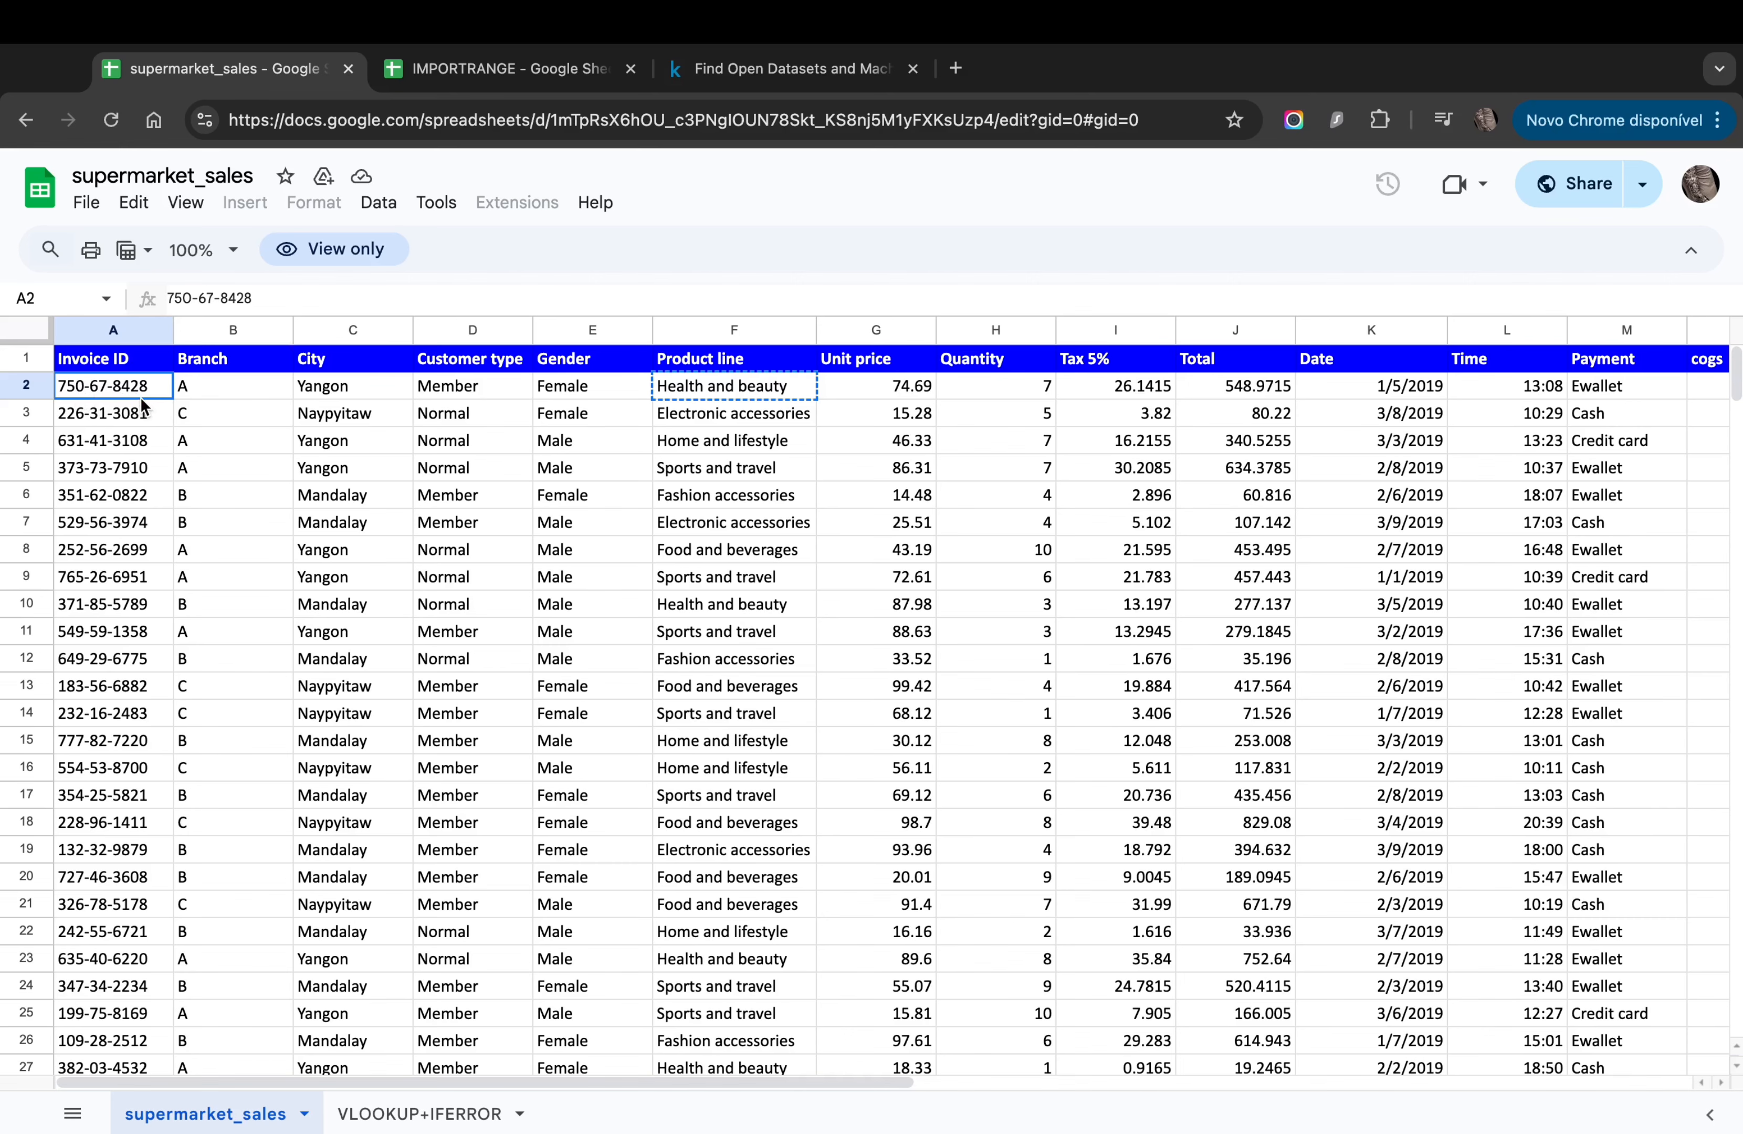
click(500, 70)
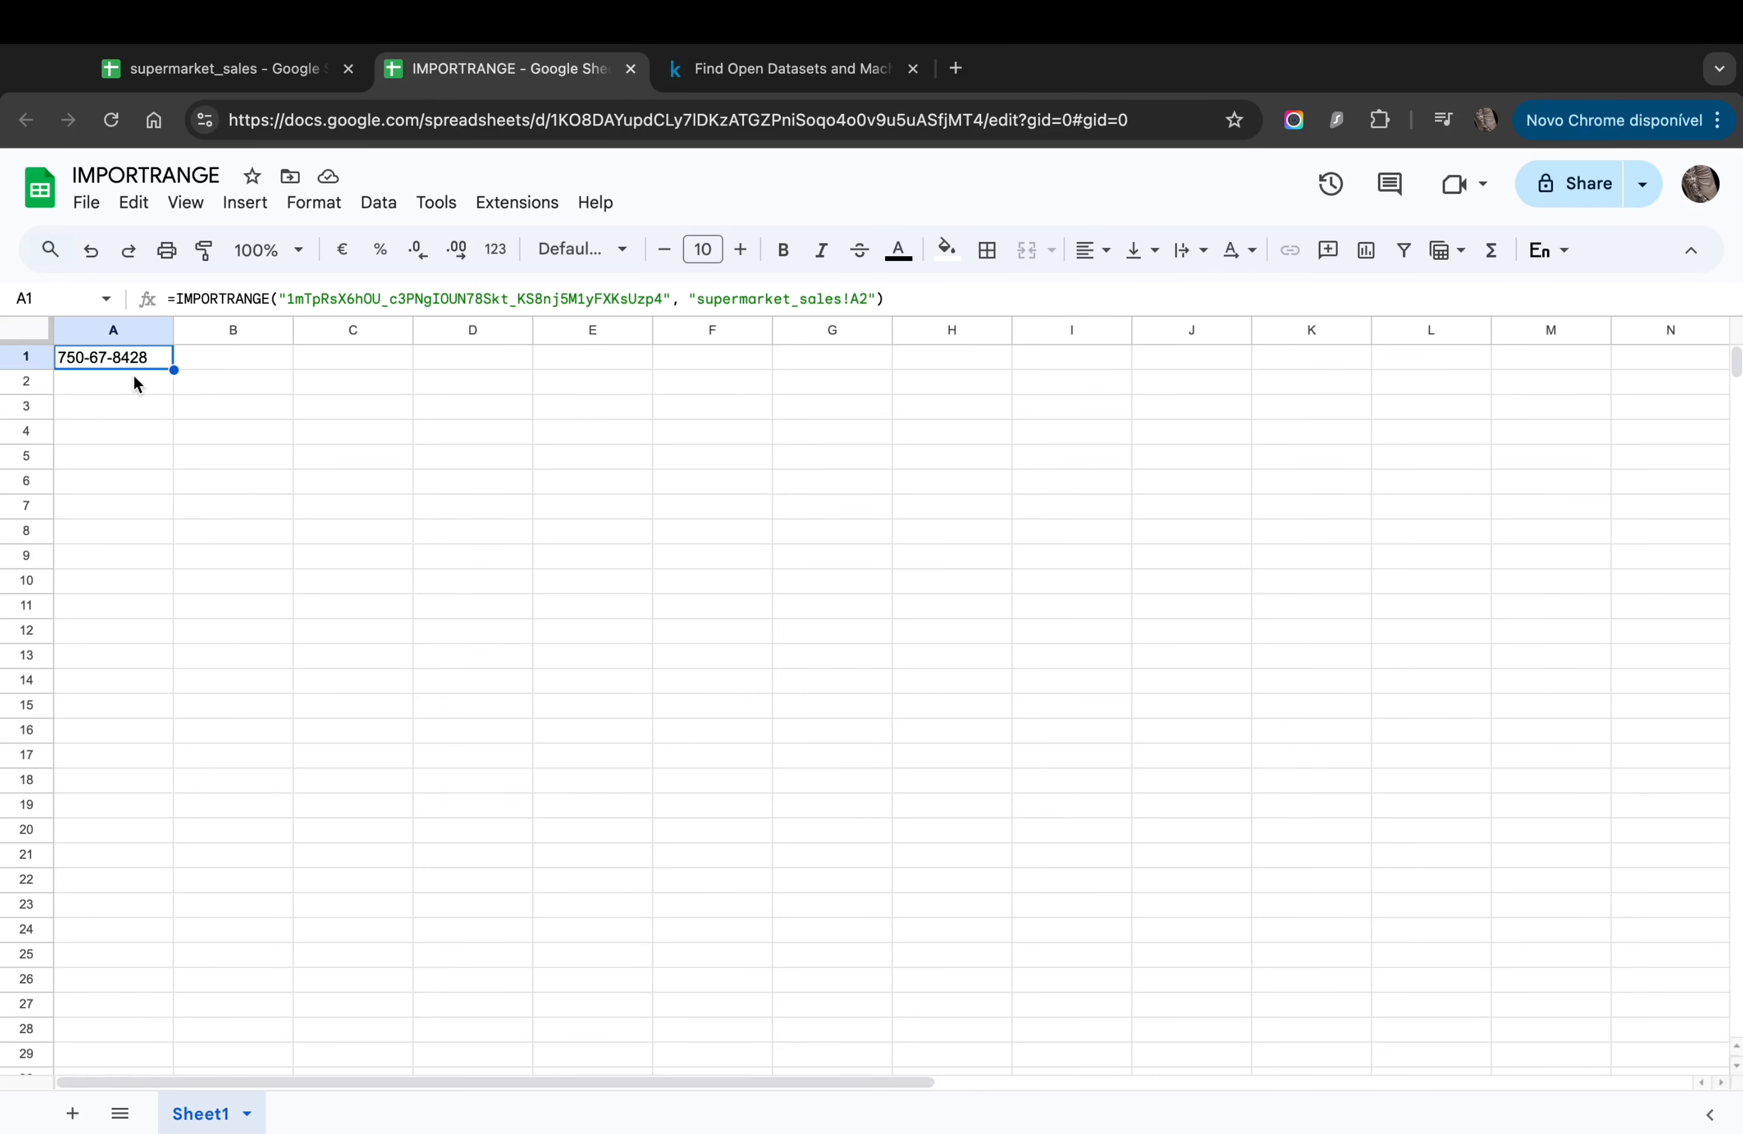
click(850, 298)
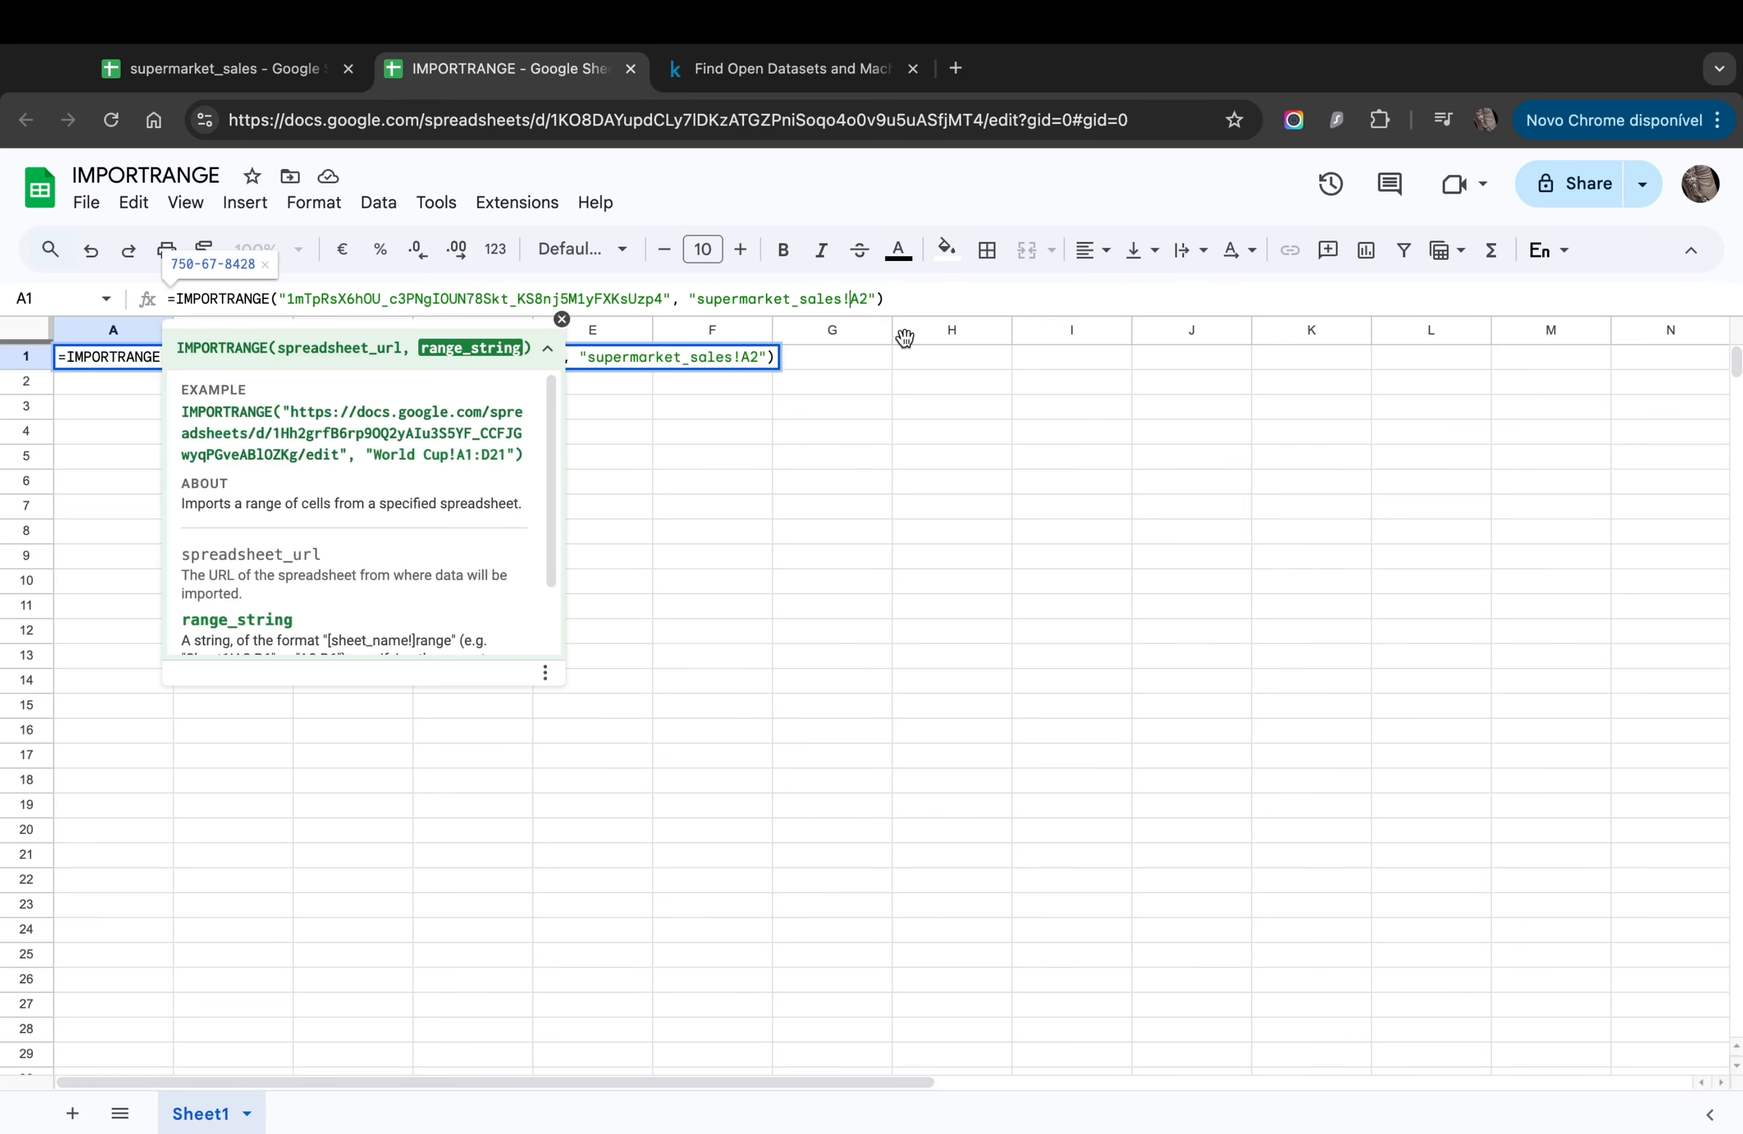
text(A_A)
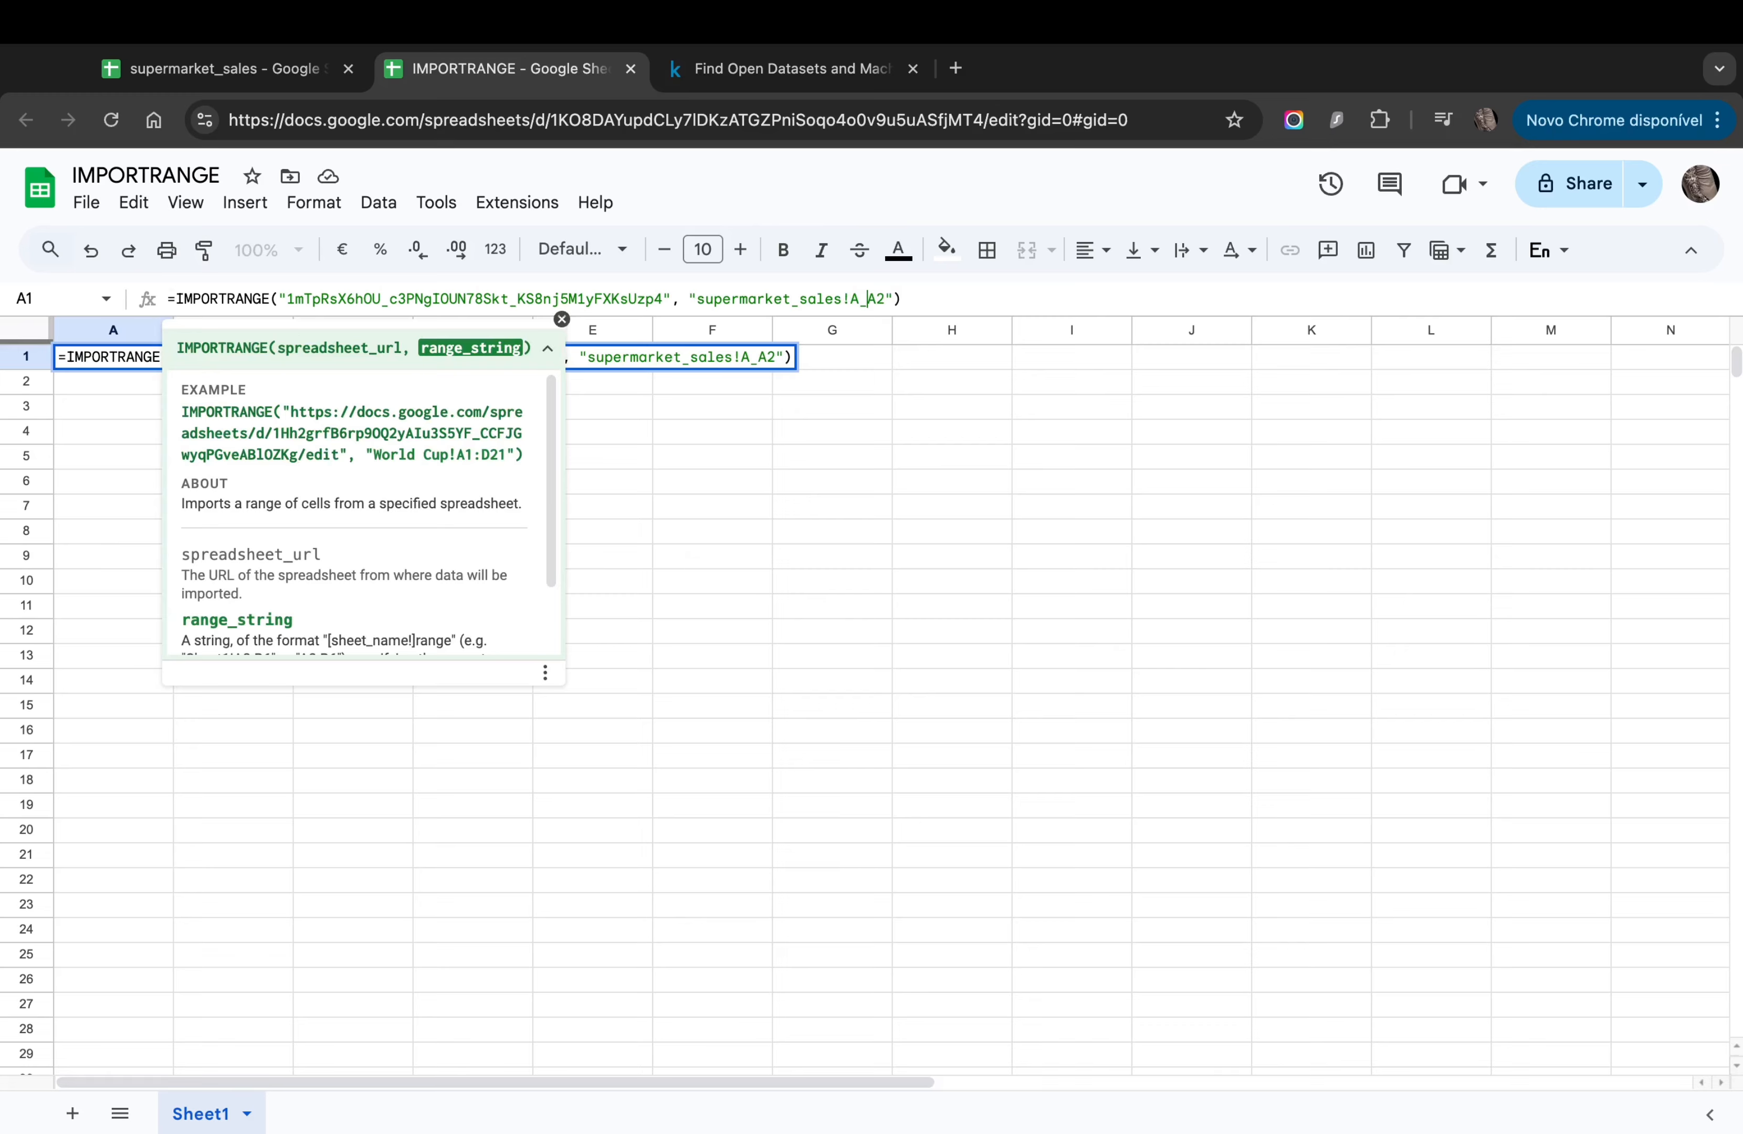
key(BackSpace)
text(:)
key(BackSpace)
key(Return)
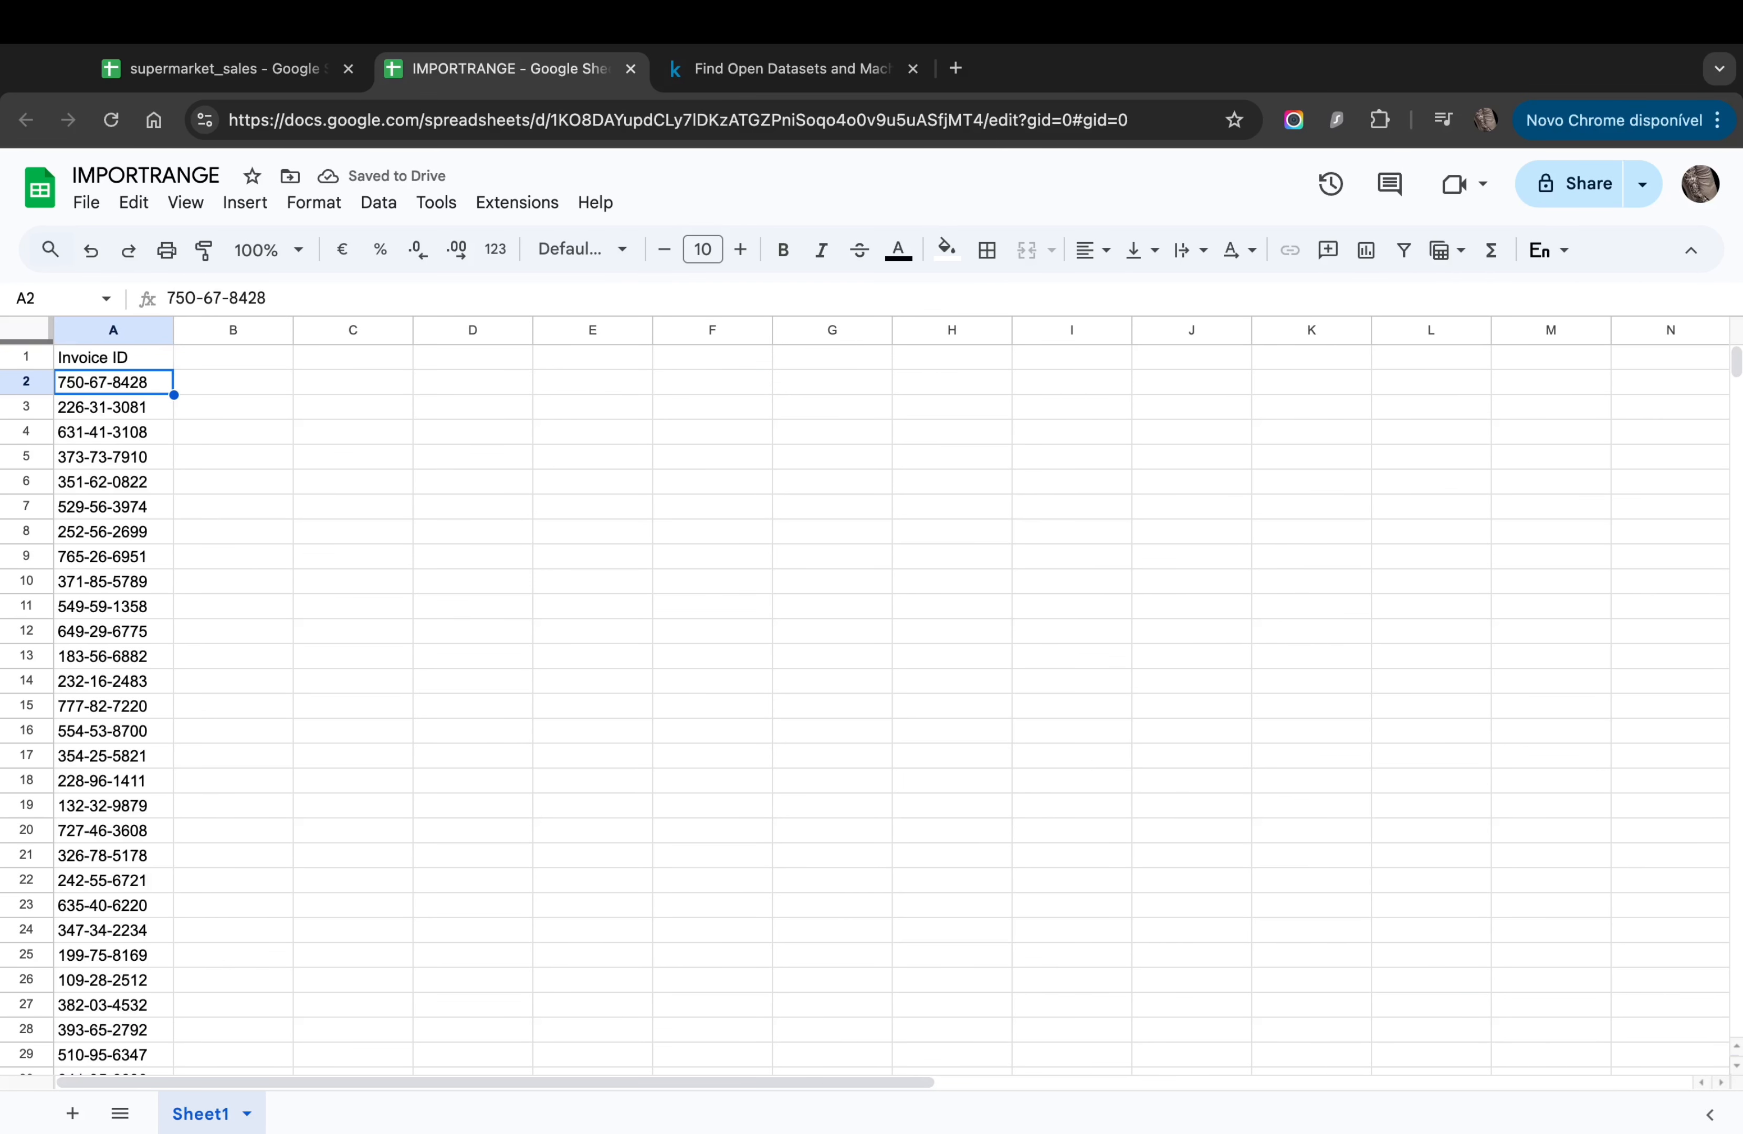
key(super+z)
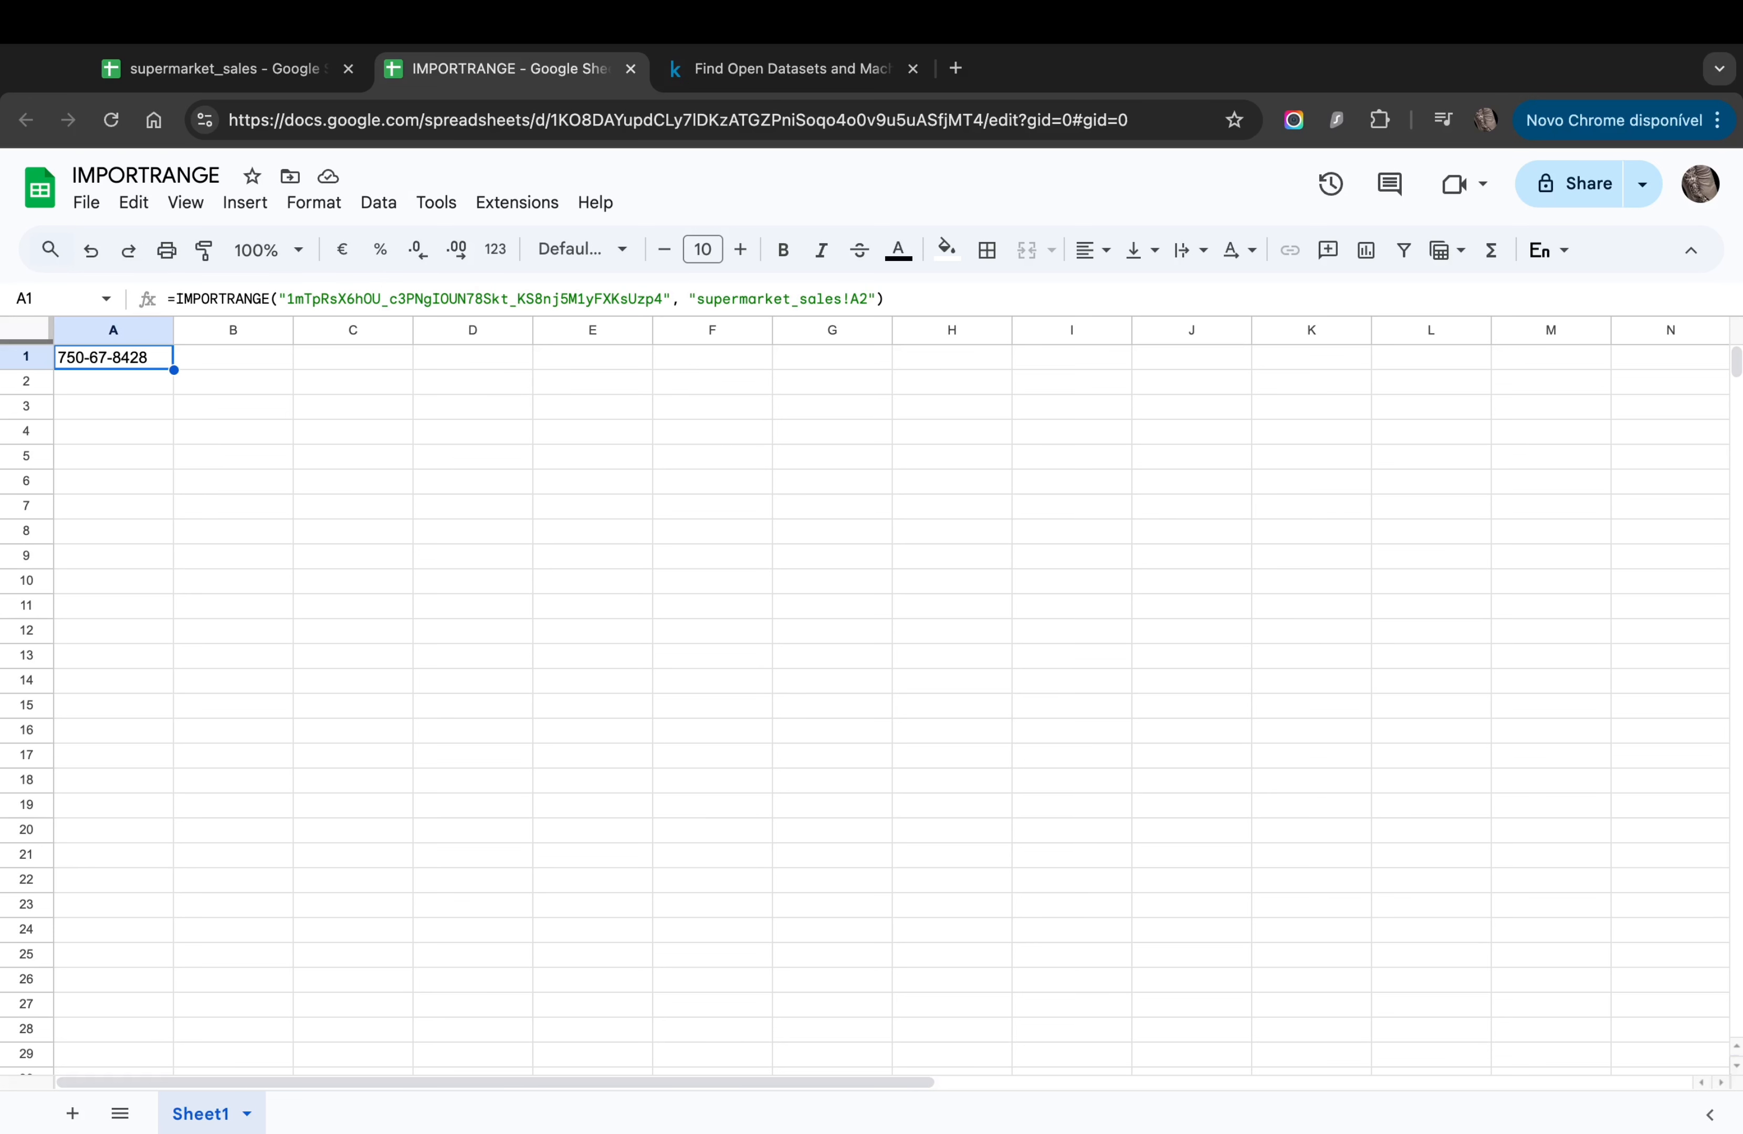
key(Down)
key(Down)
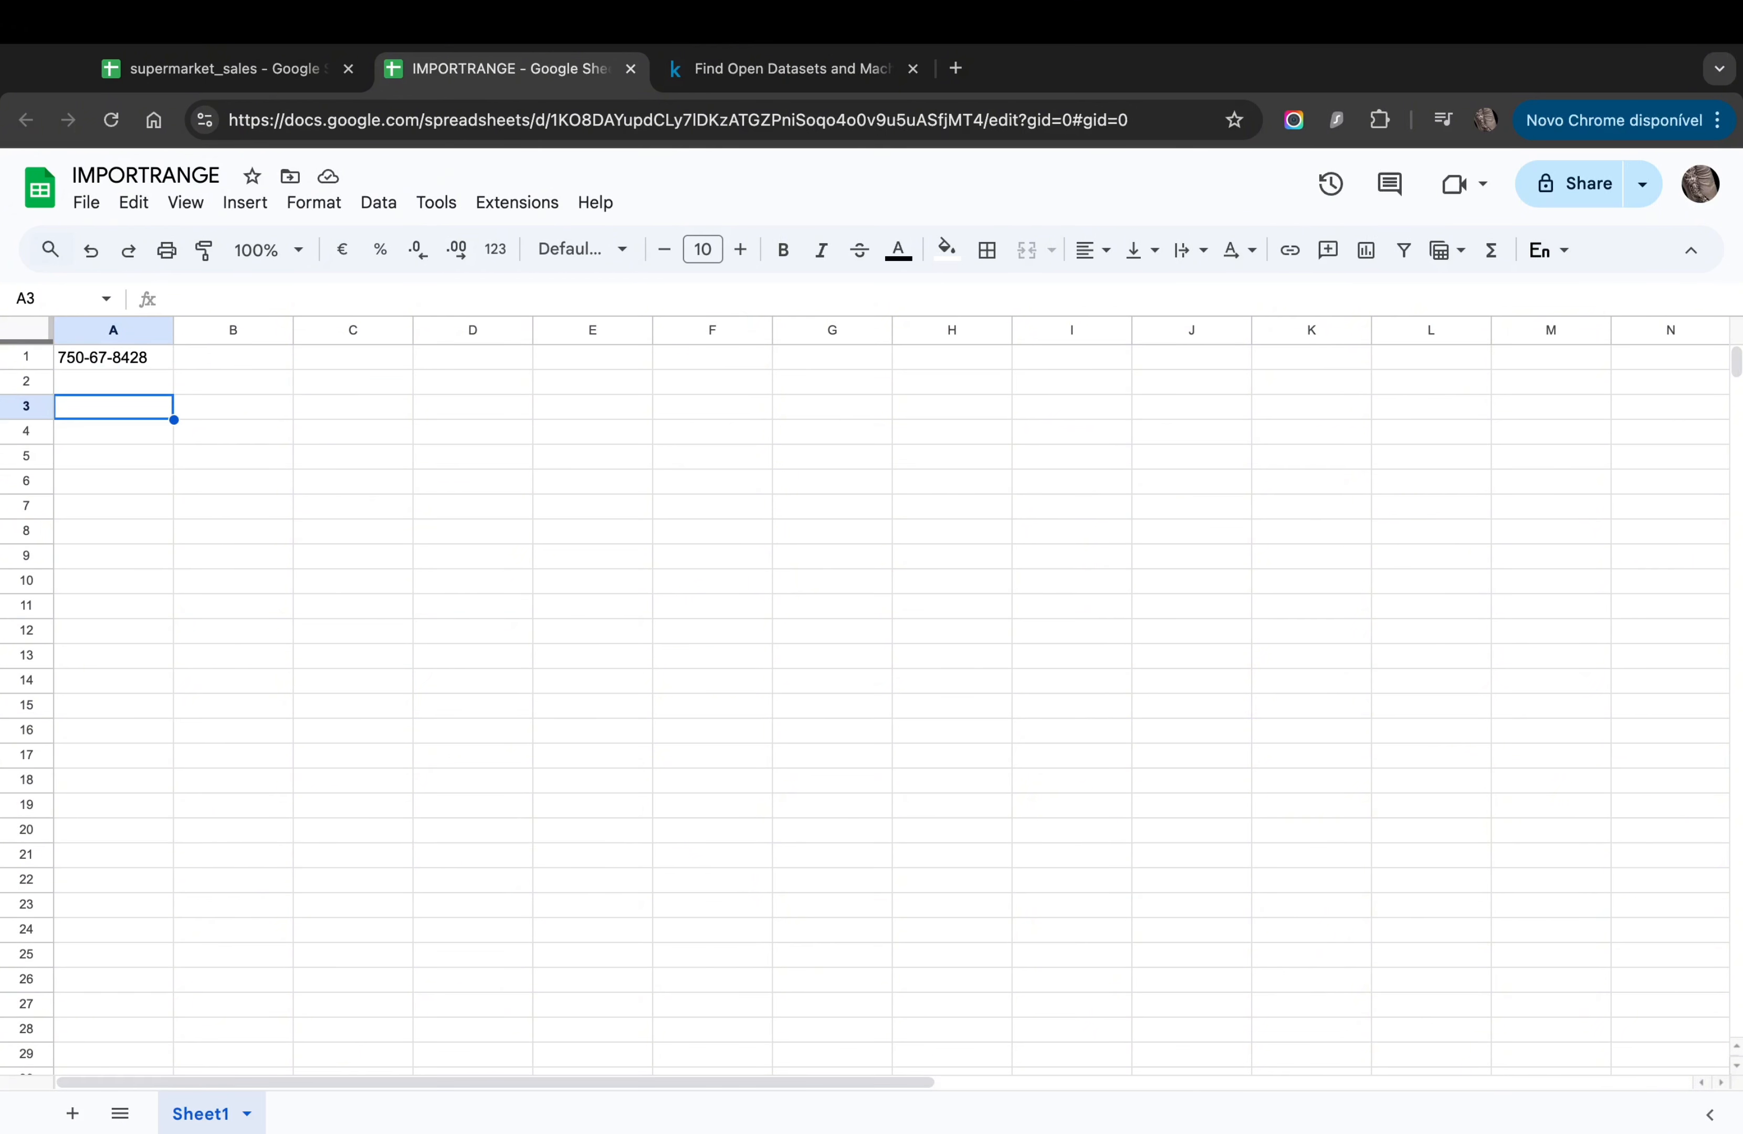
click(140, 184)
click(148, 177)
click(147, 185)
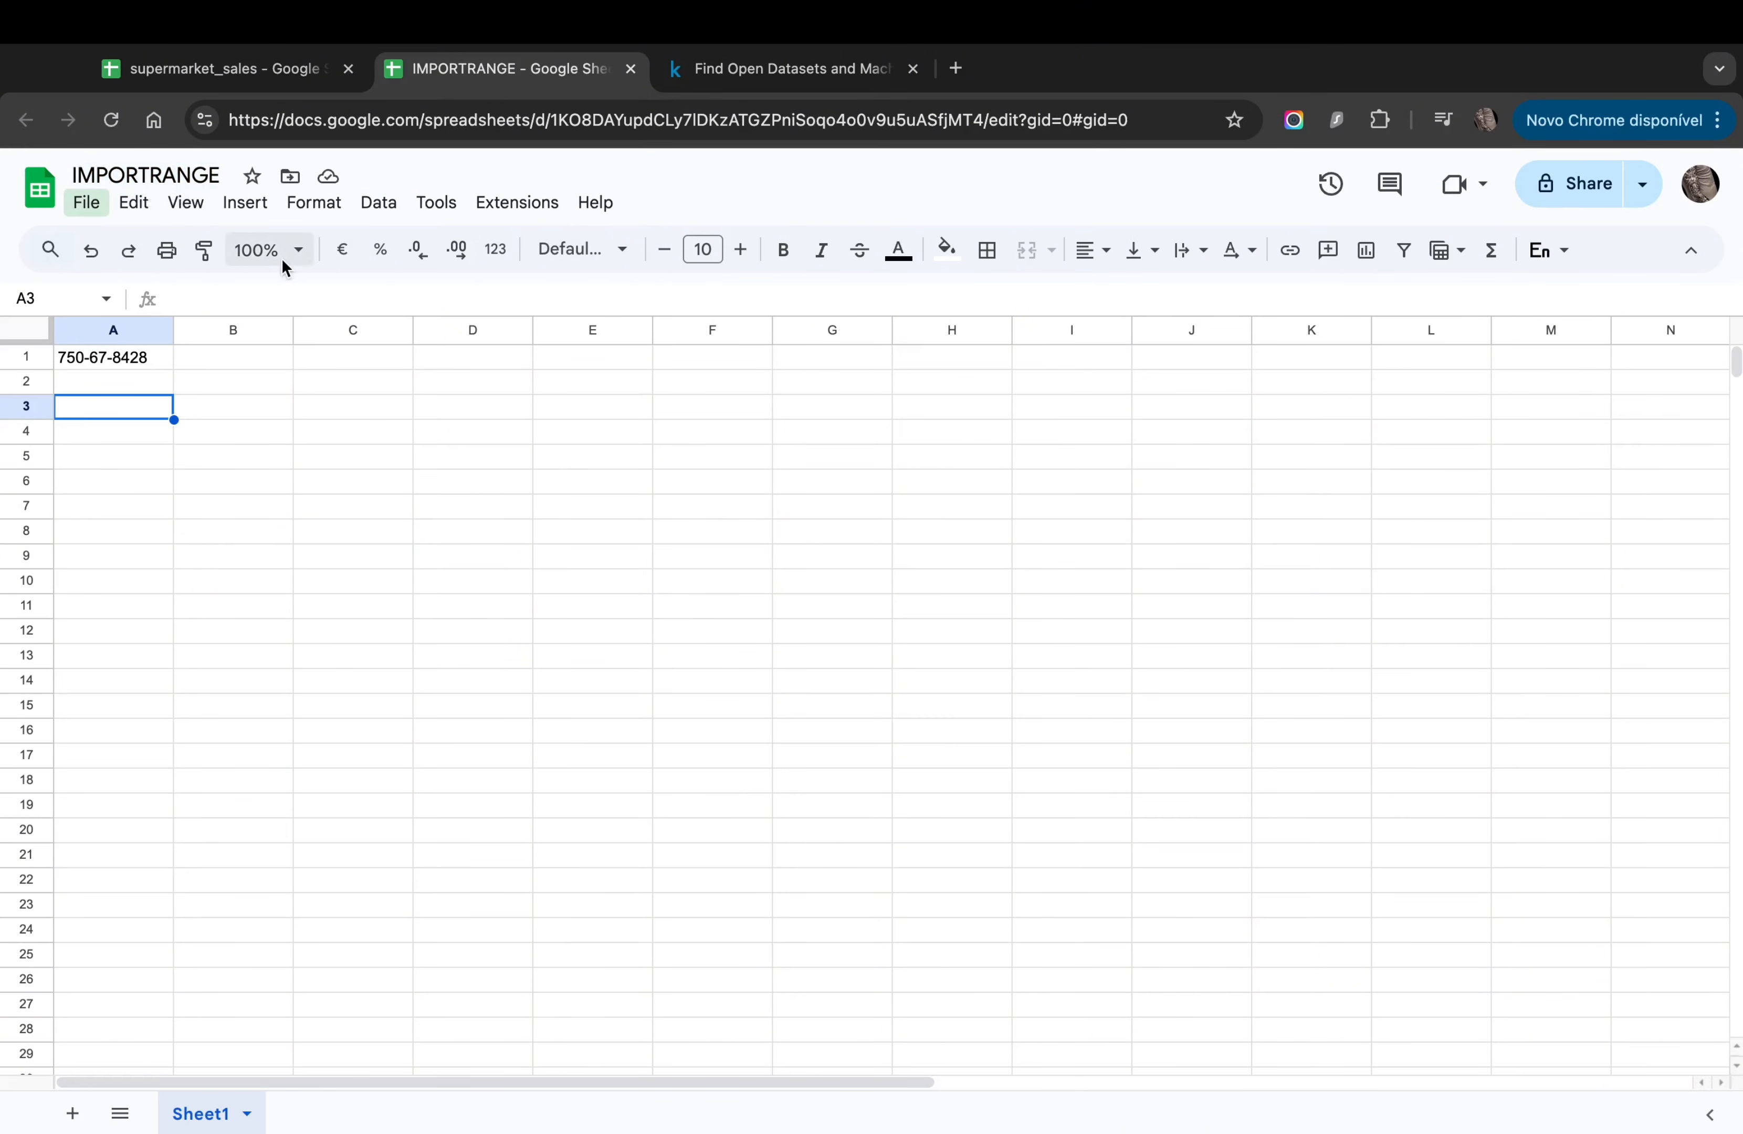
click(177, 176)
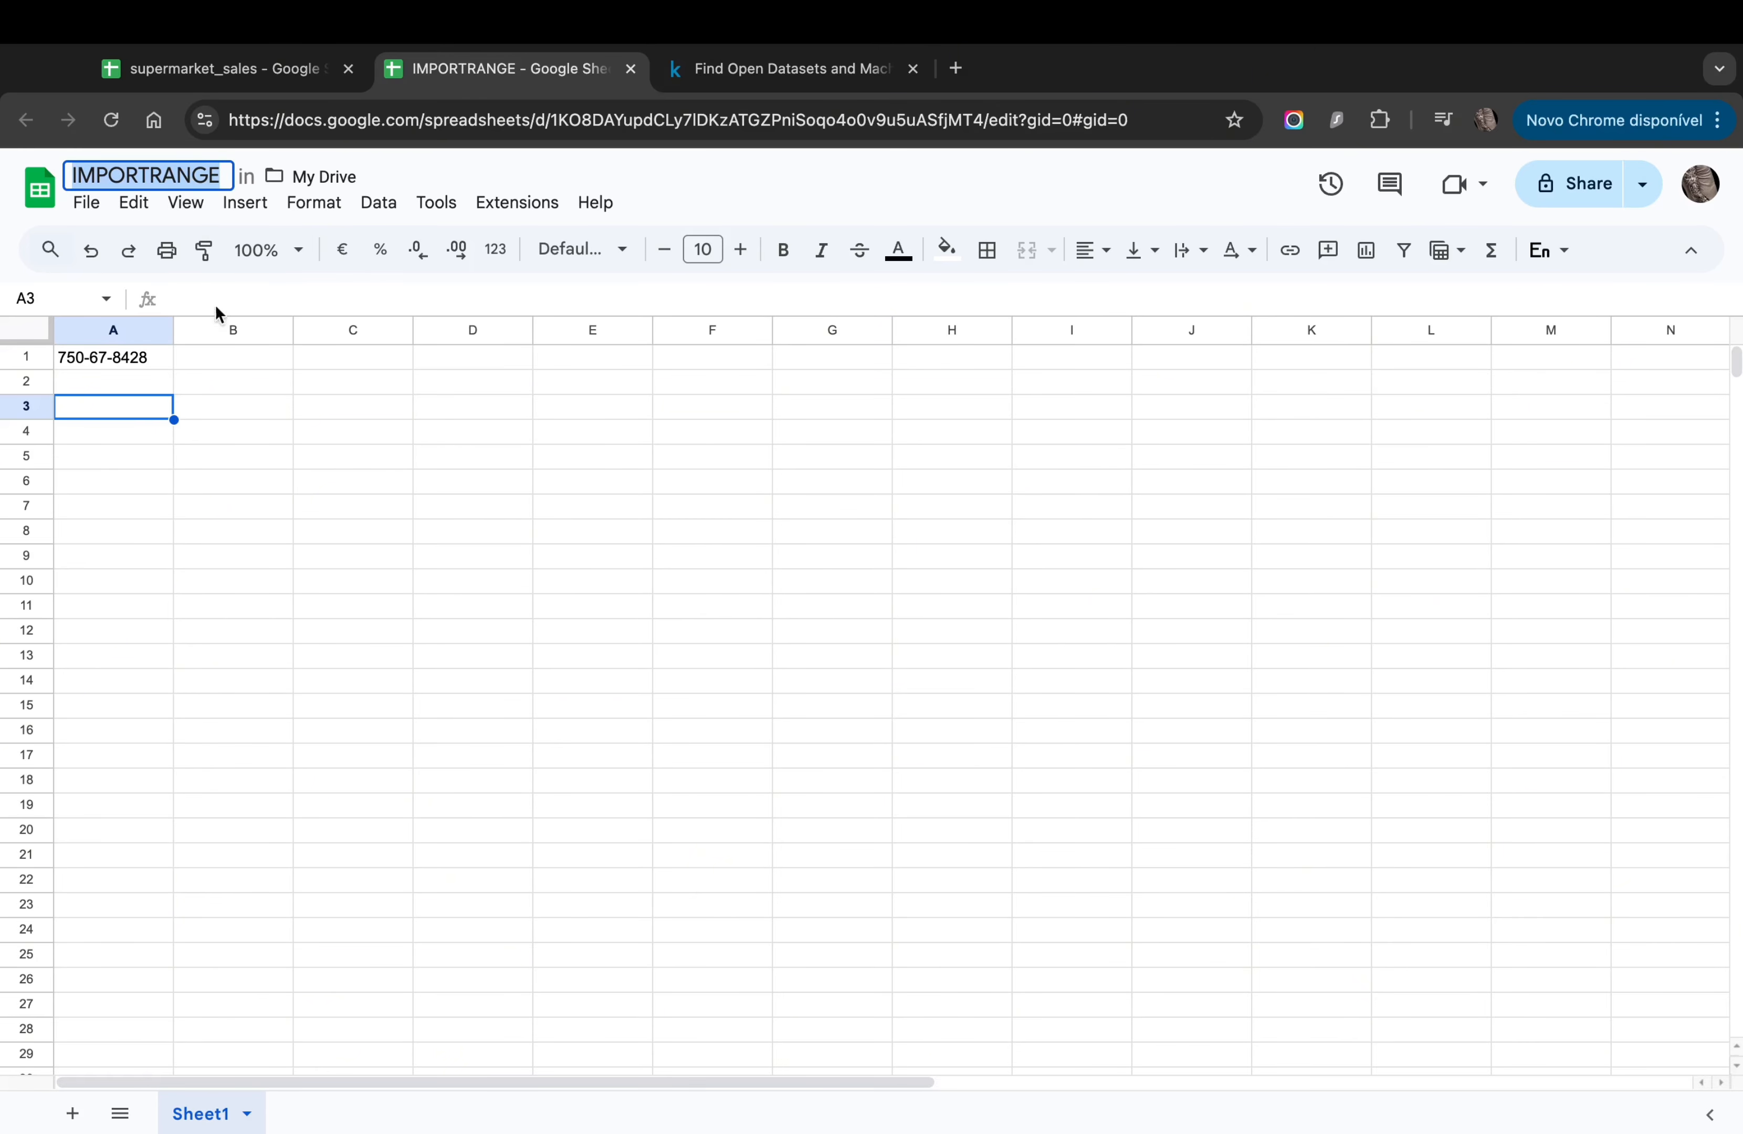
Step: Enter an empty =SUM() in A4, which shows #N/A
click(243, 433)
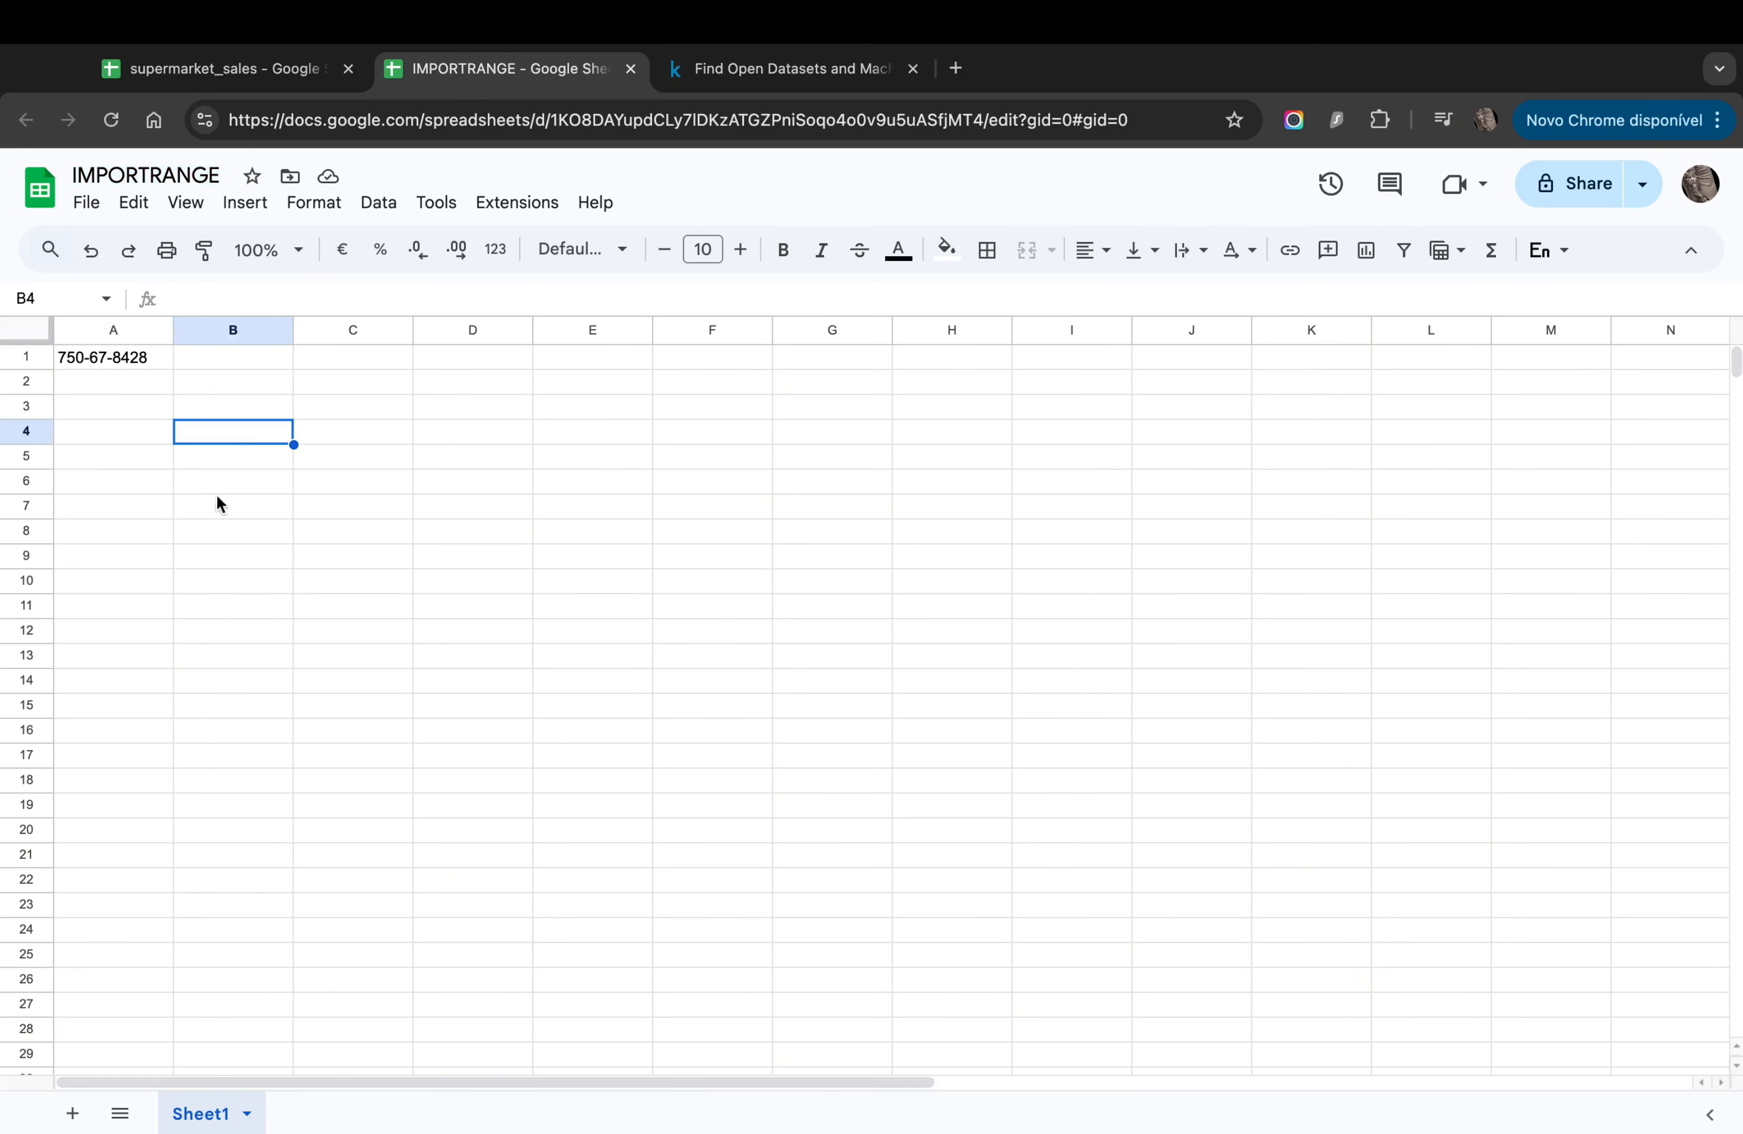
click(101, 439)
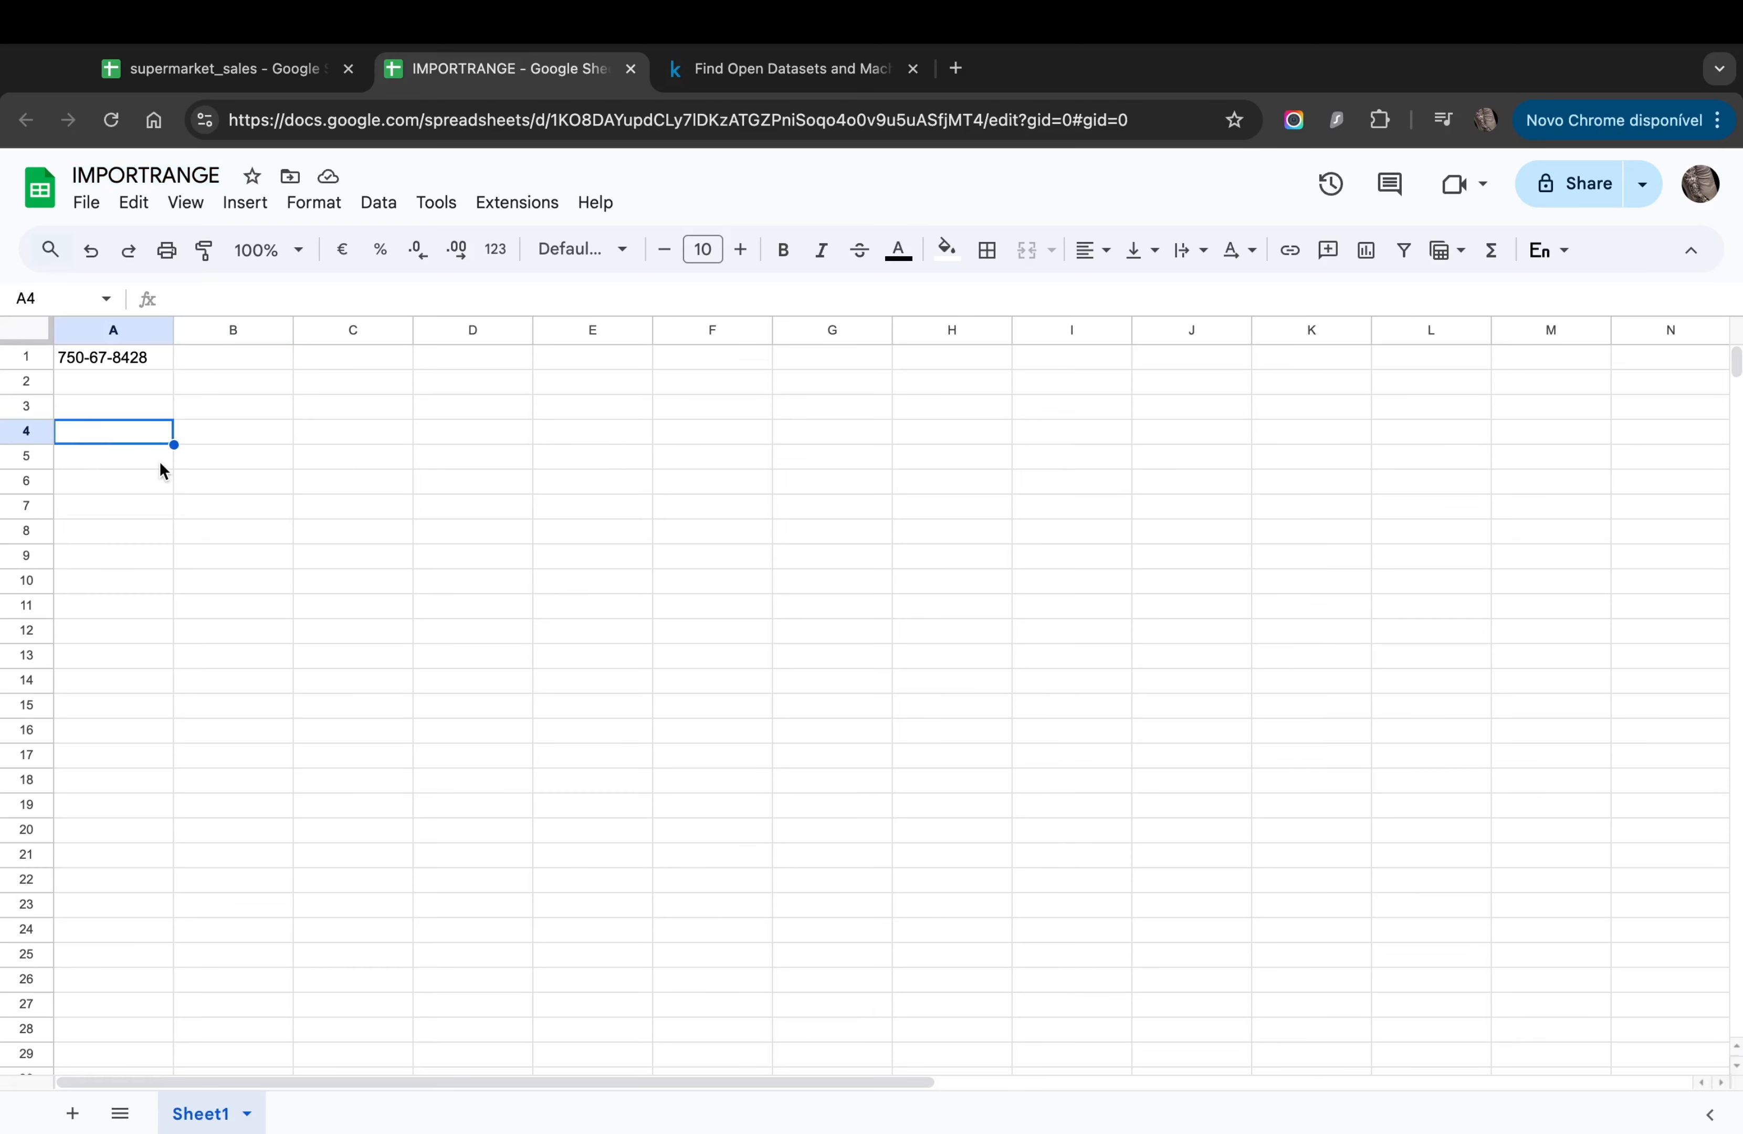
text(=)
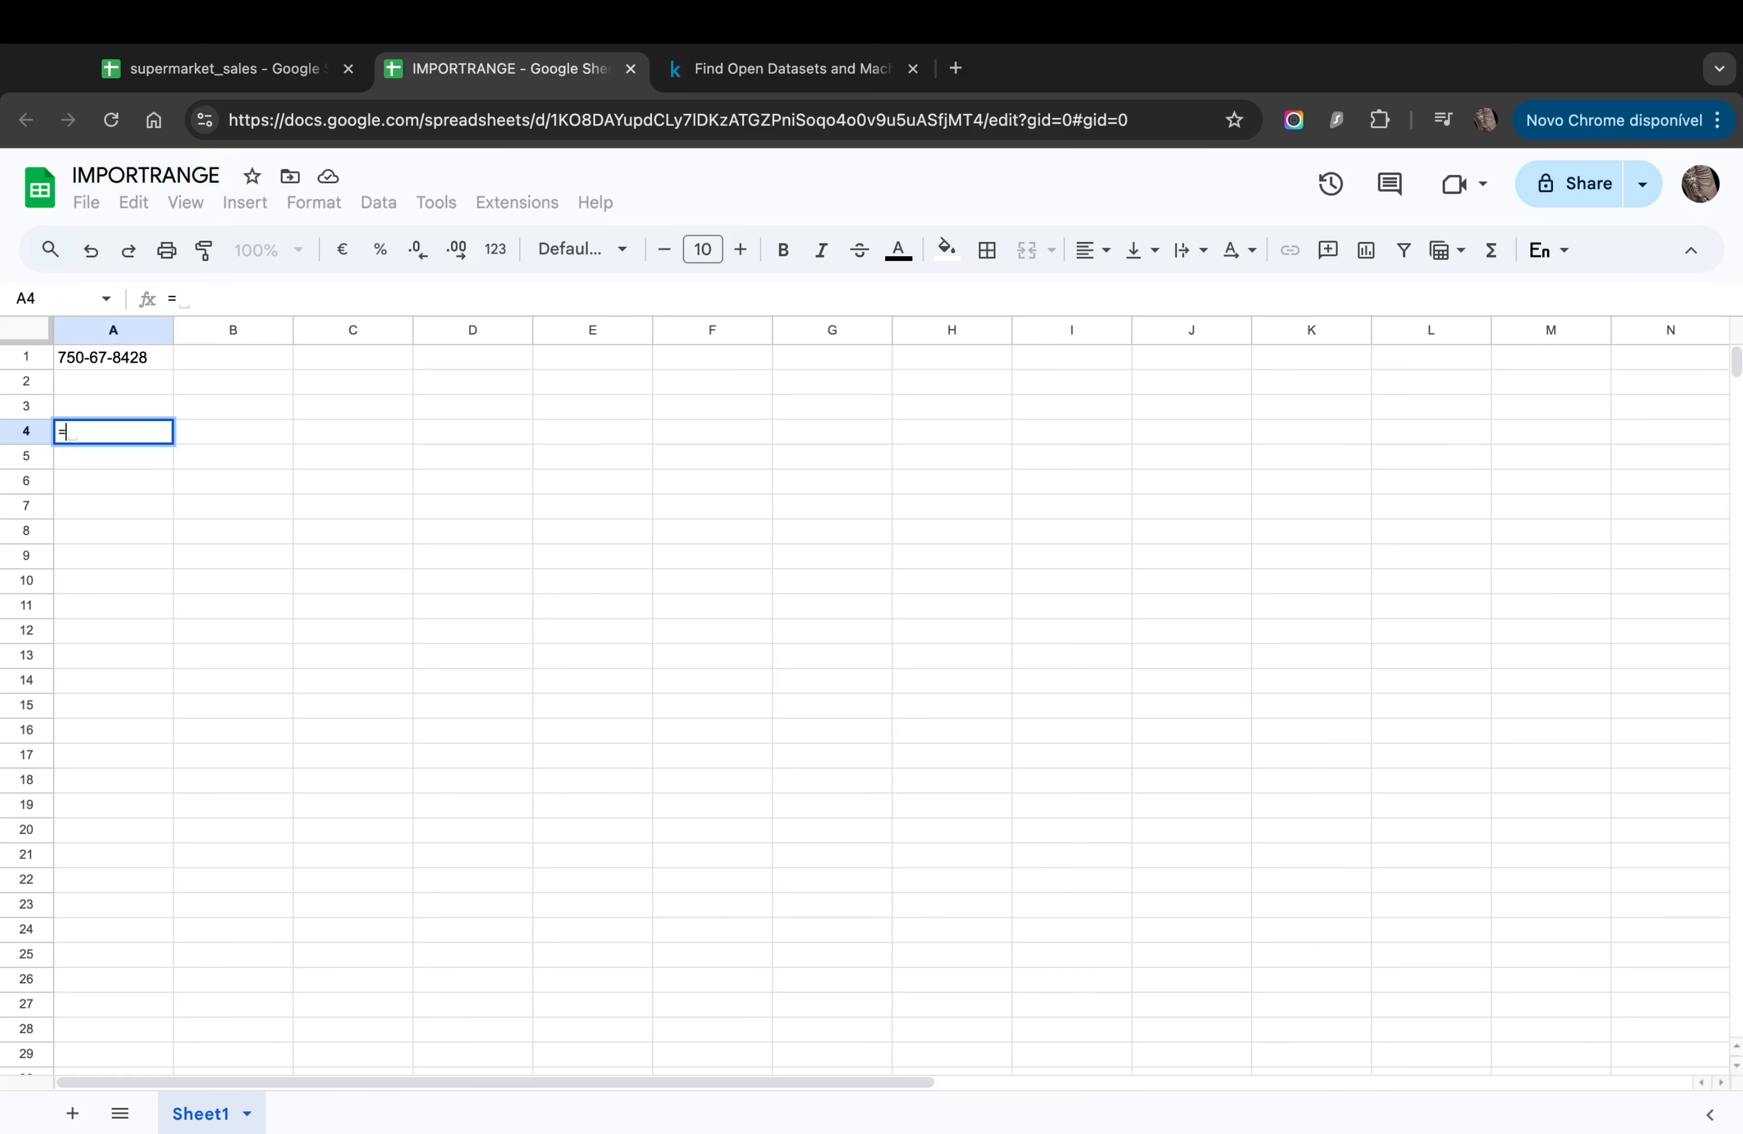
text(SUM)
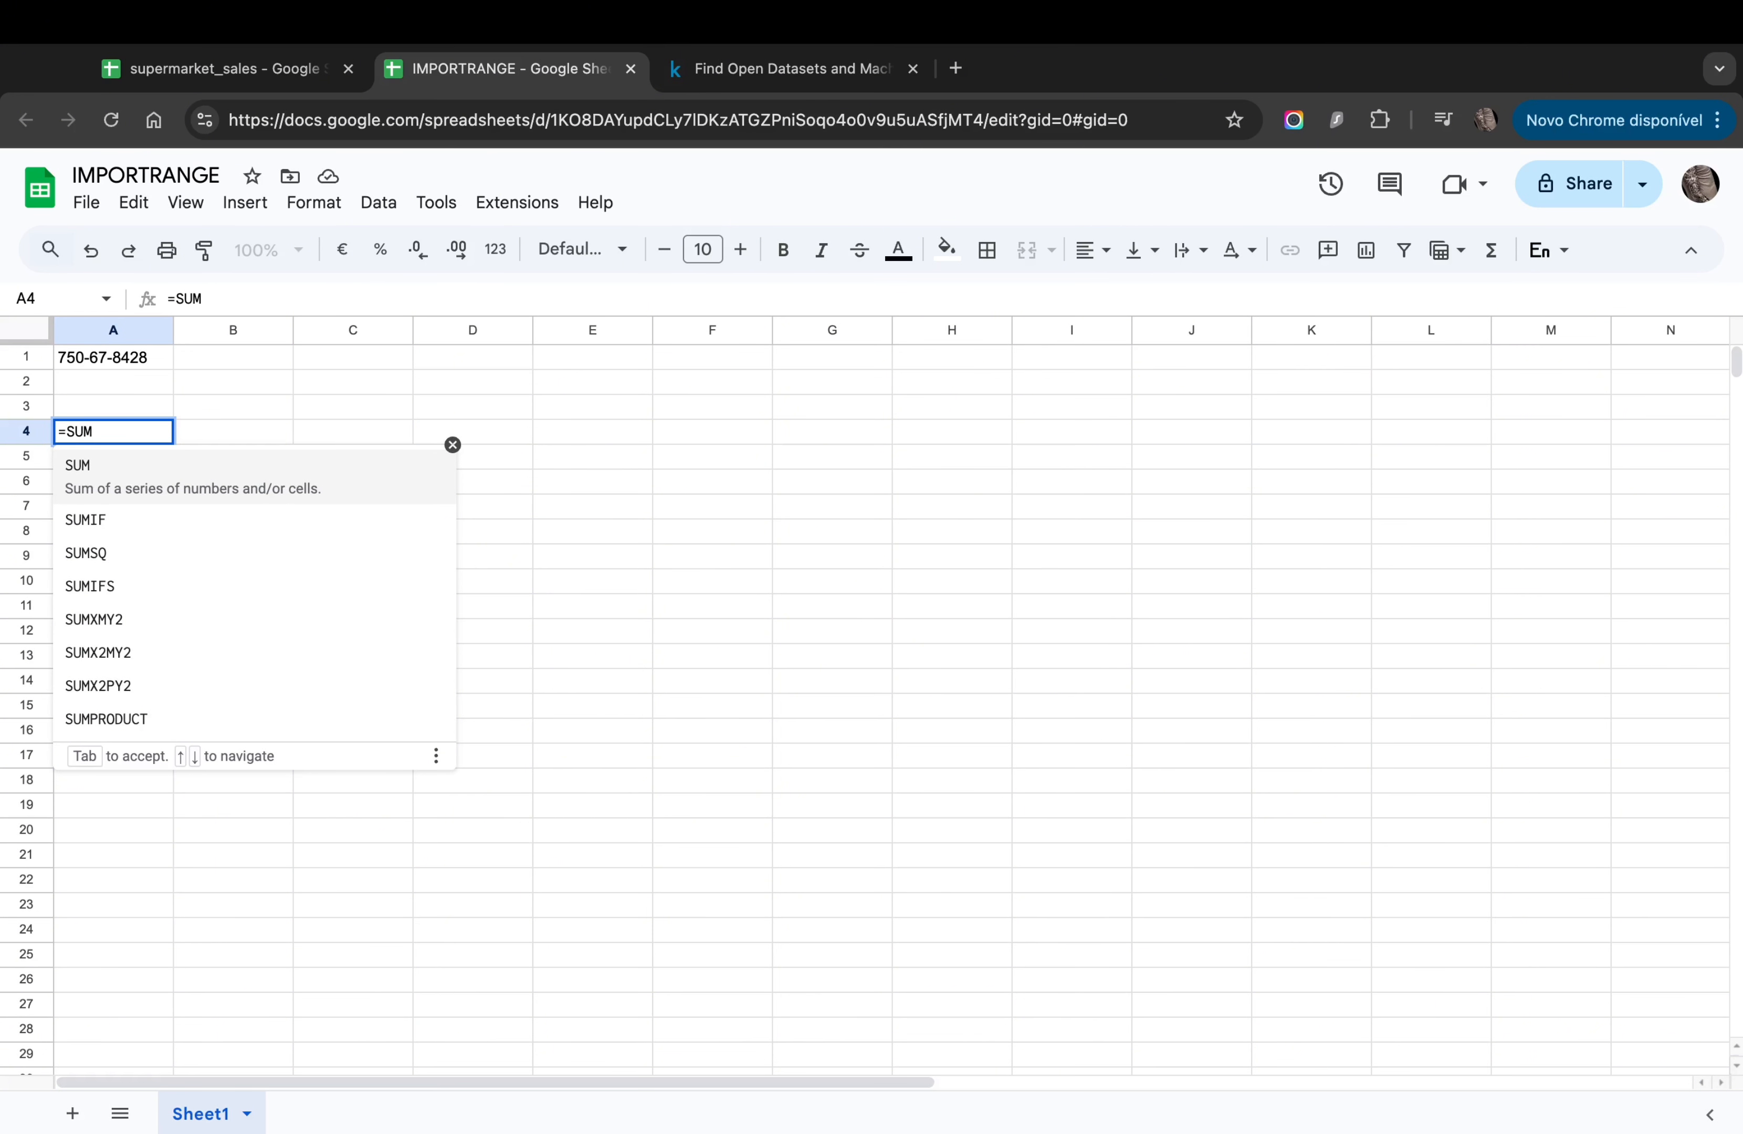
text(()
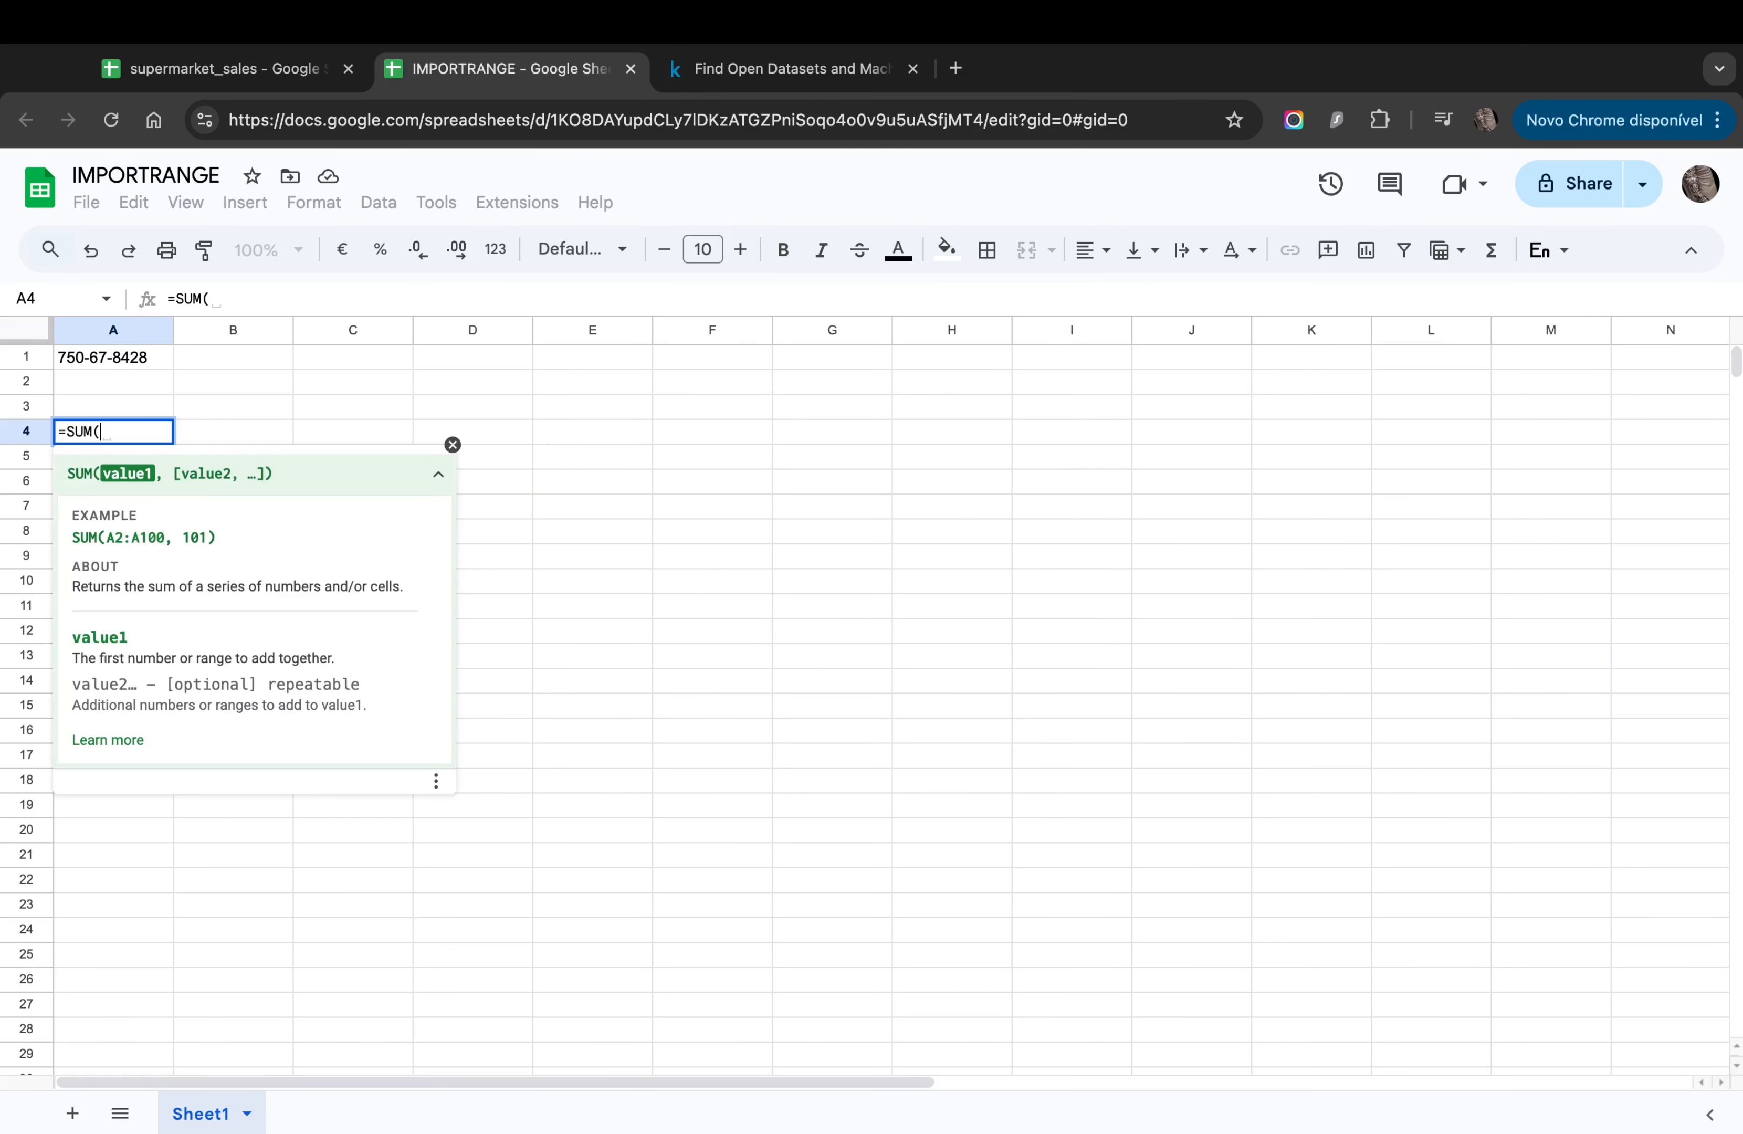
text())
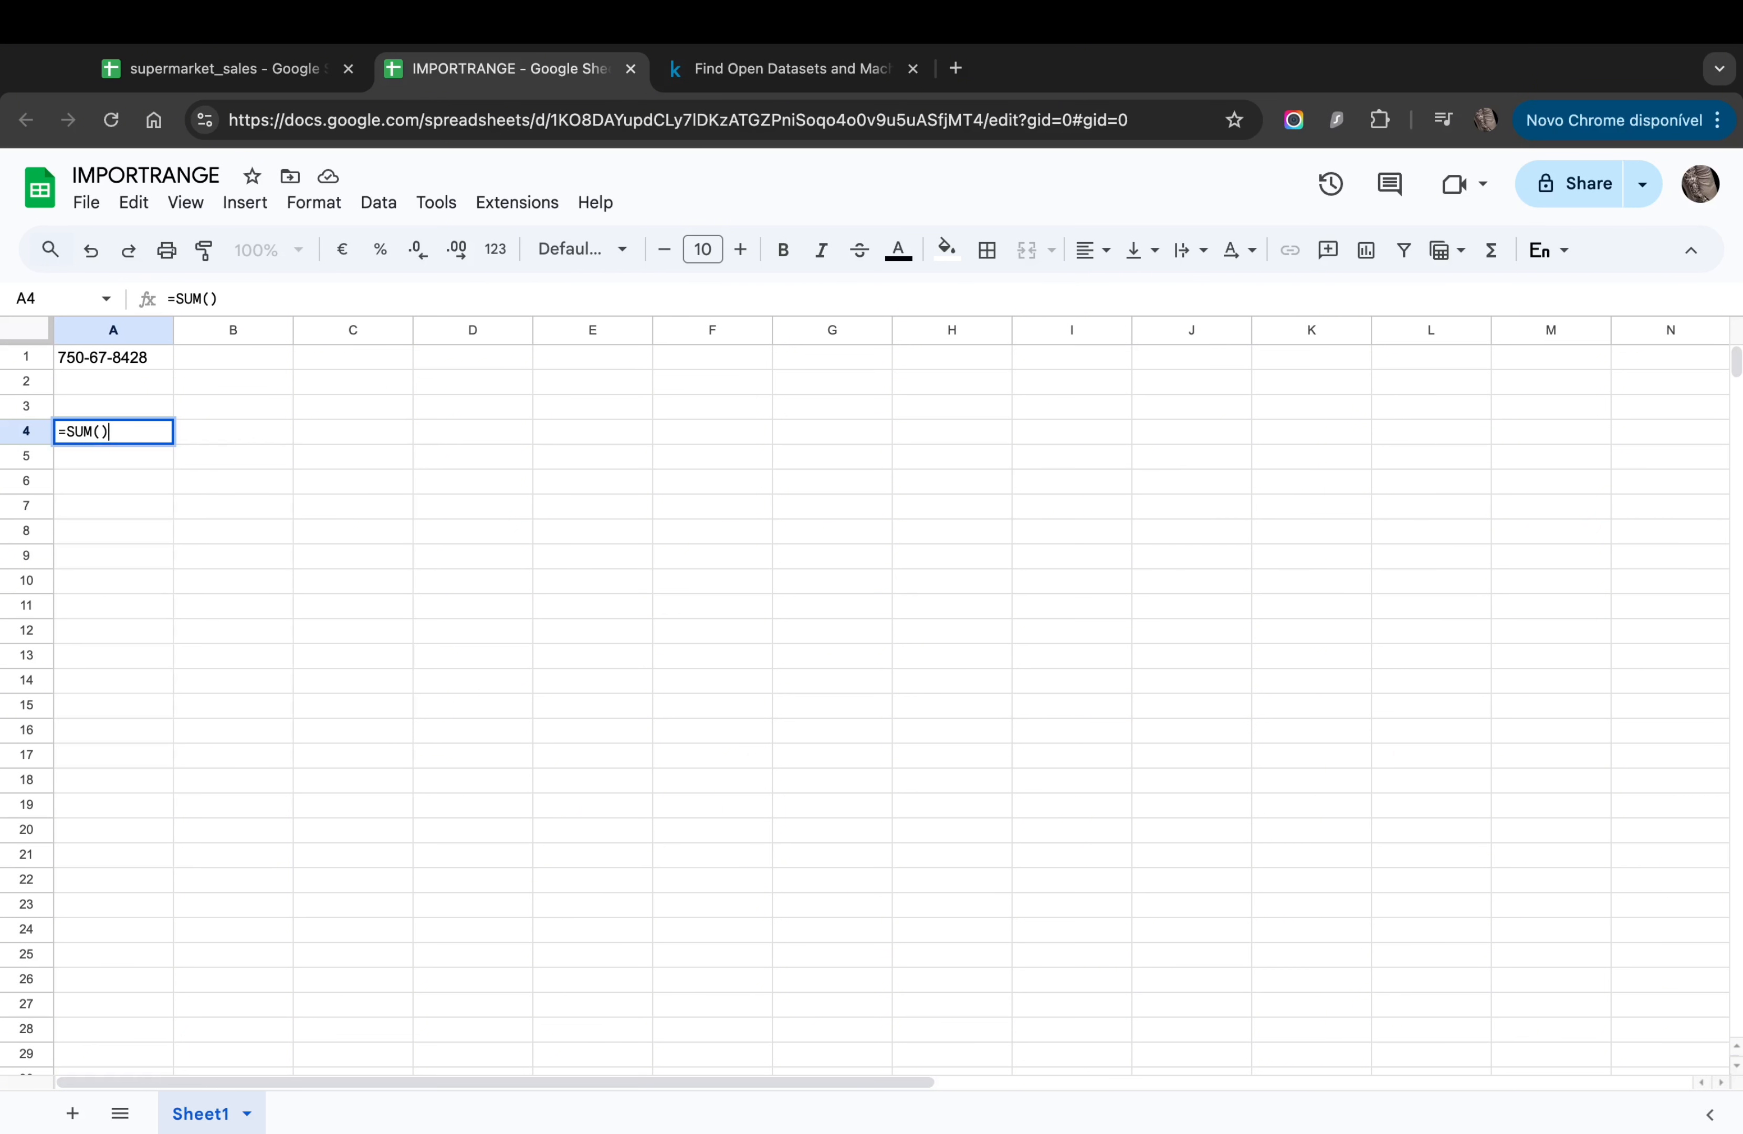
key(Return)
key(Up)
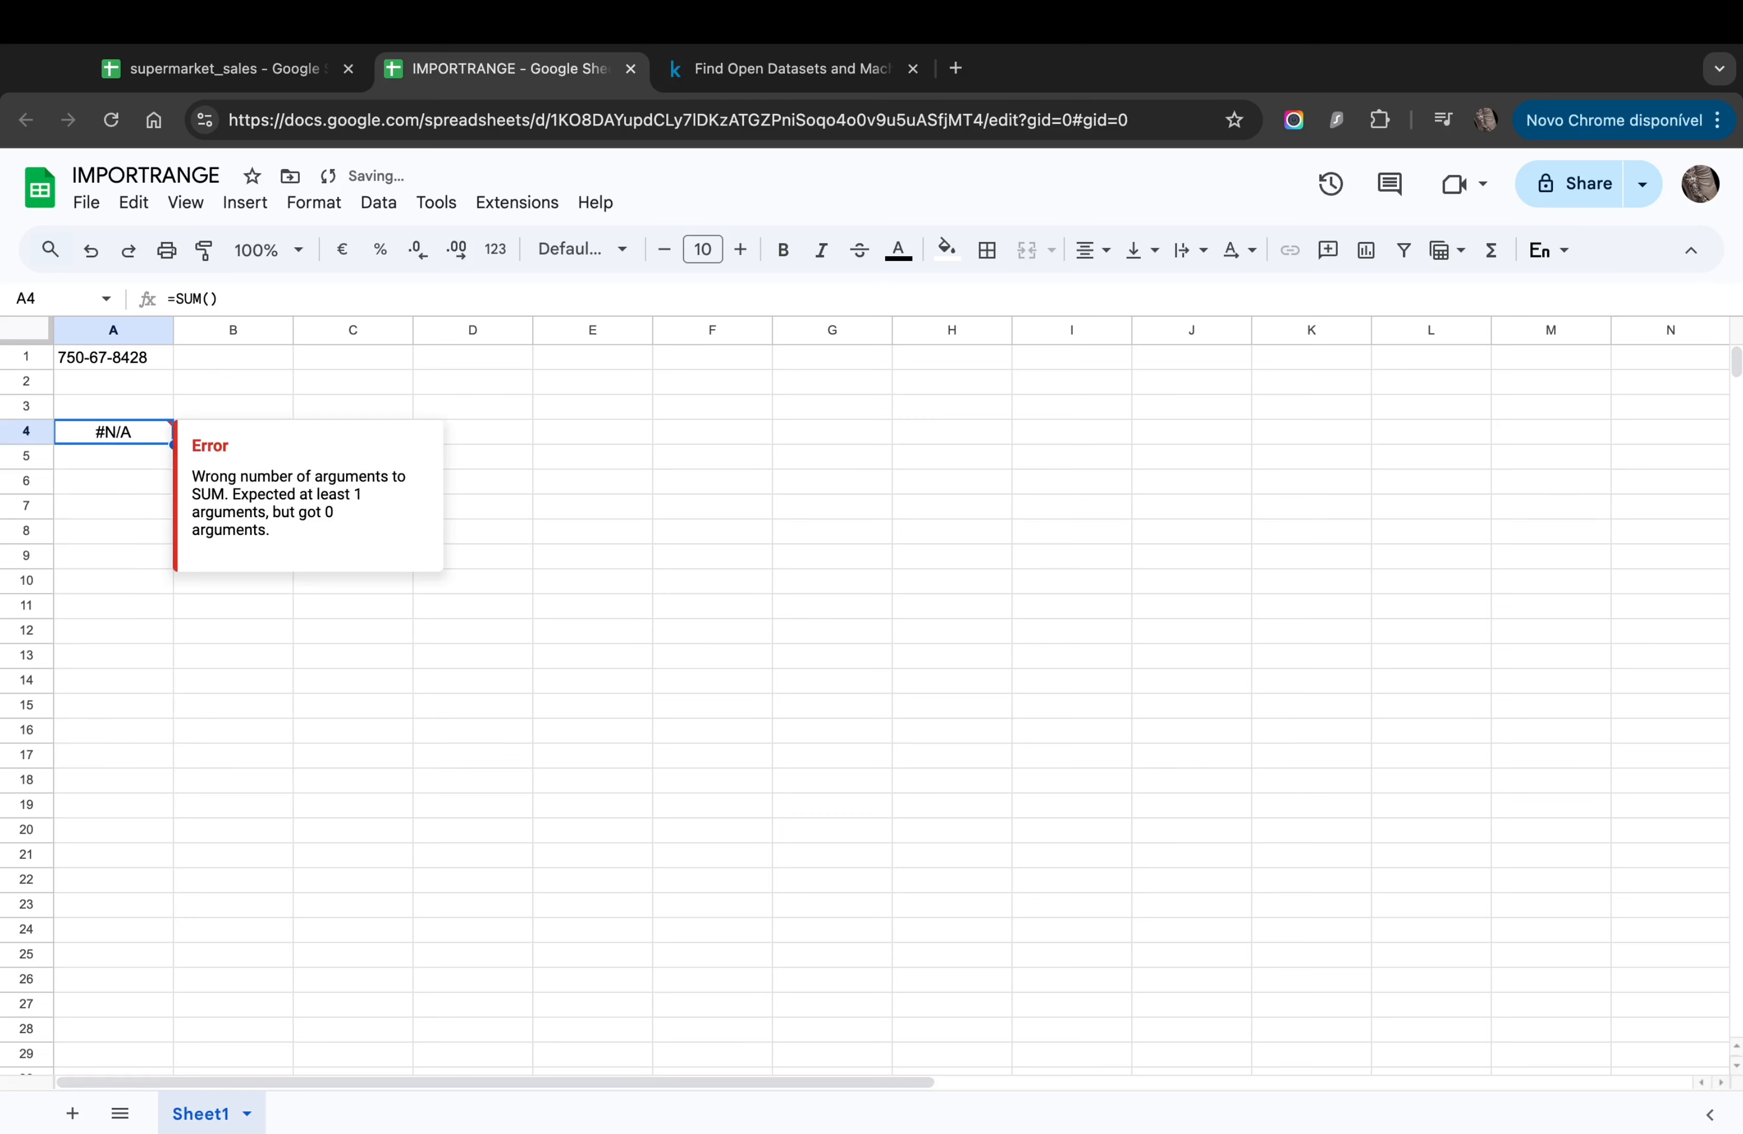
Step: Select the IMPORTRANGE call in A1's formula, cancel the edit and return to A4
click(94, 361)
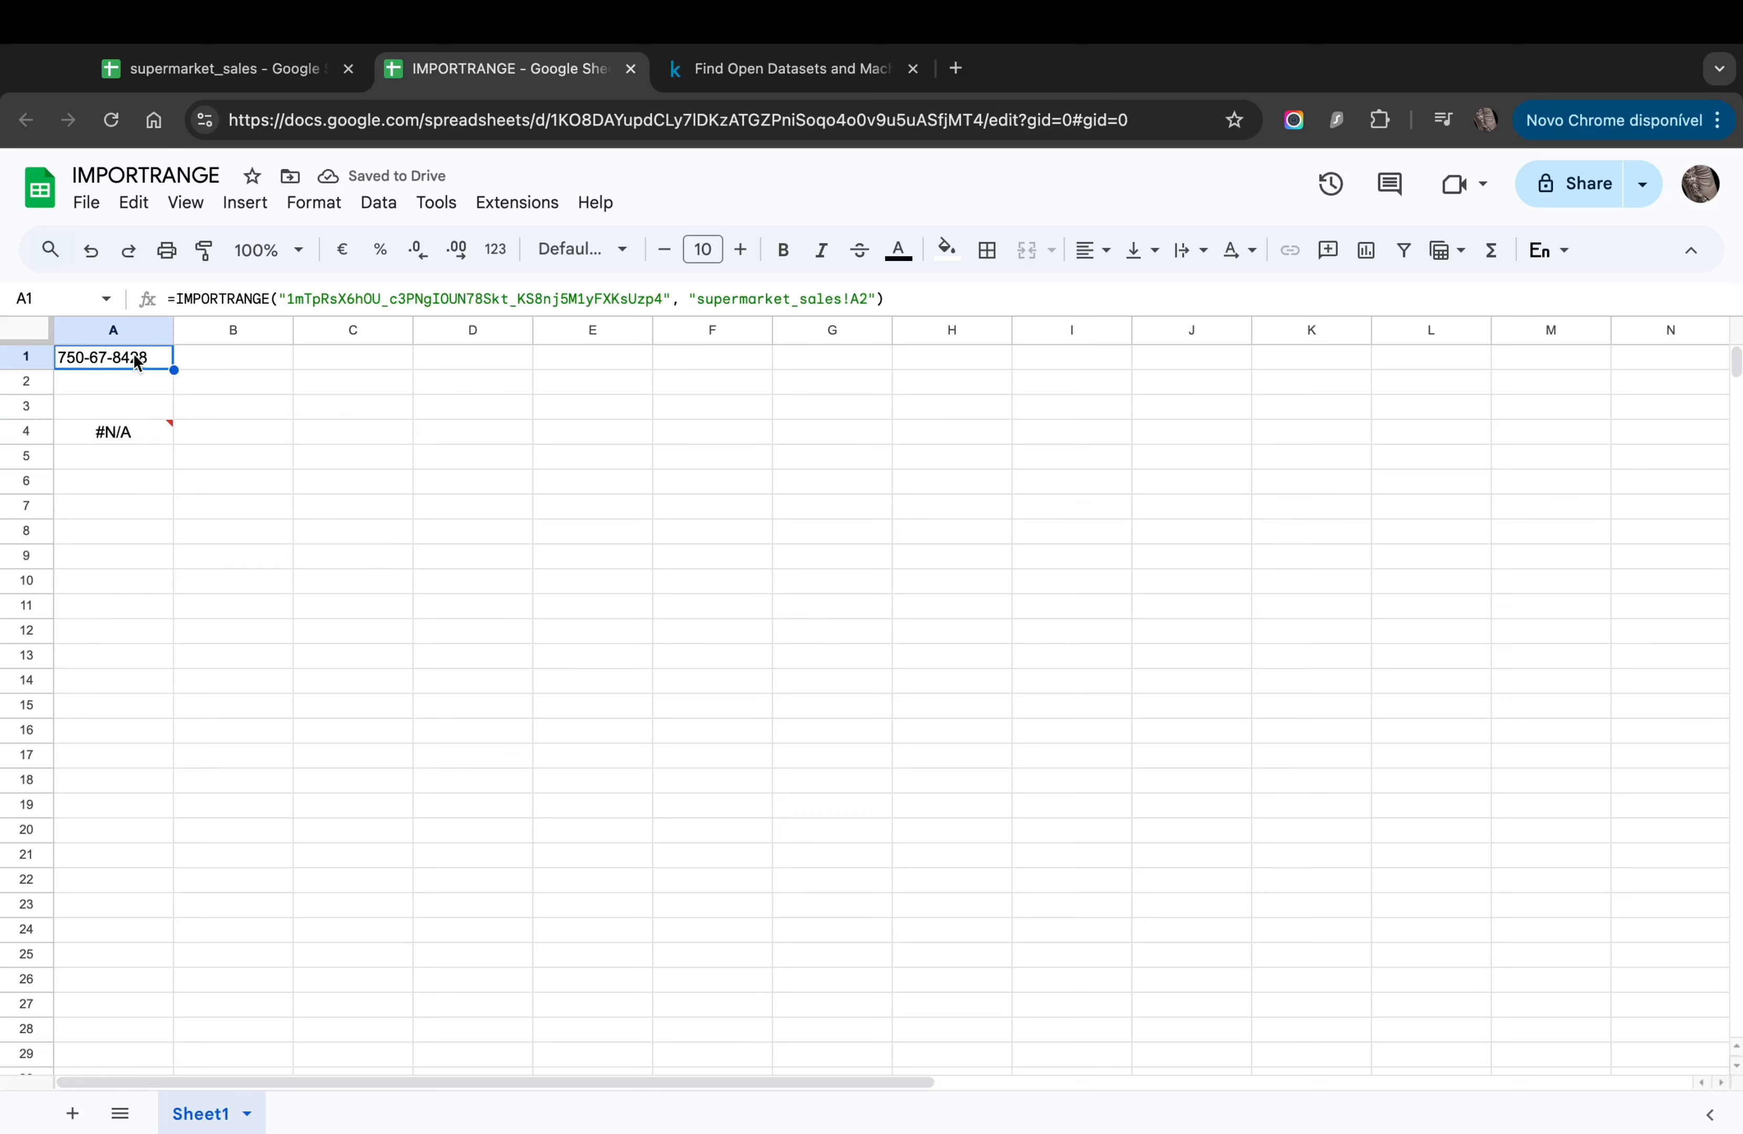
drag(176, 298, 775, 302)
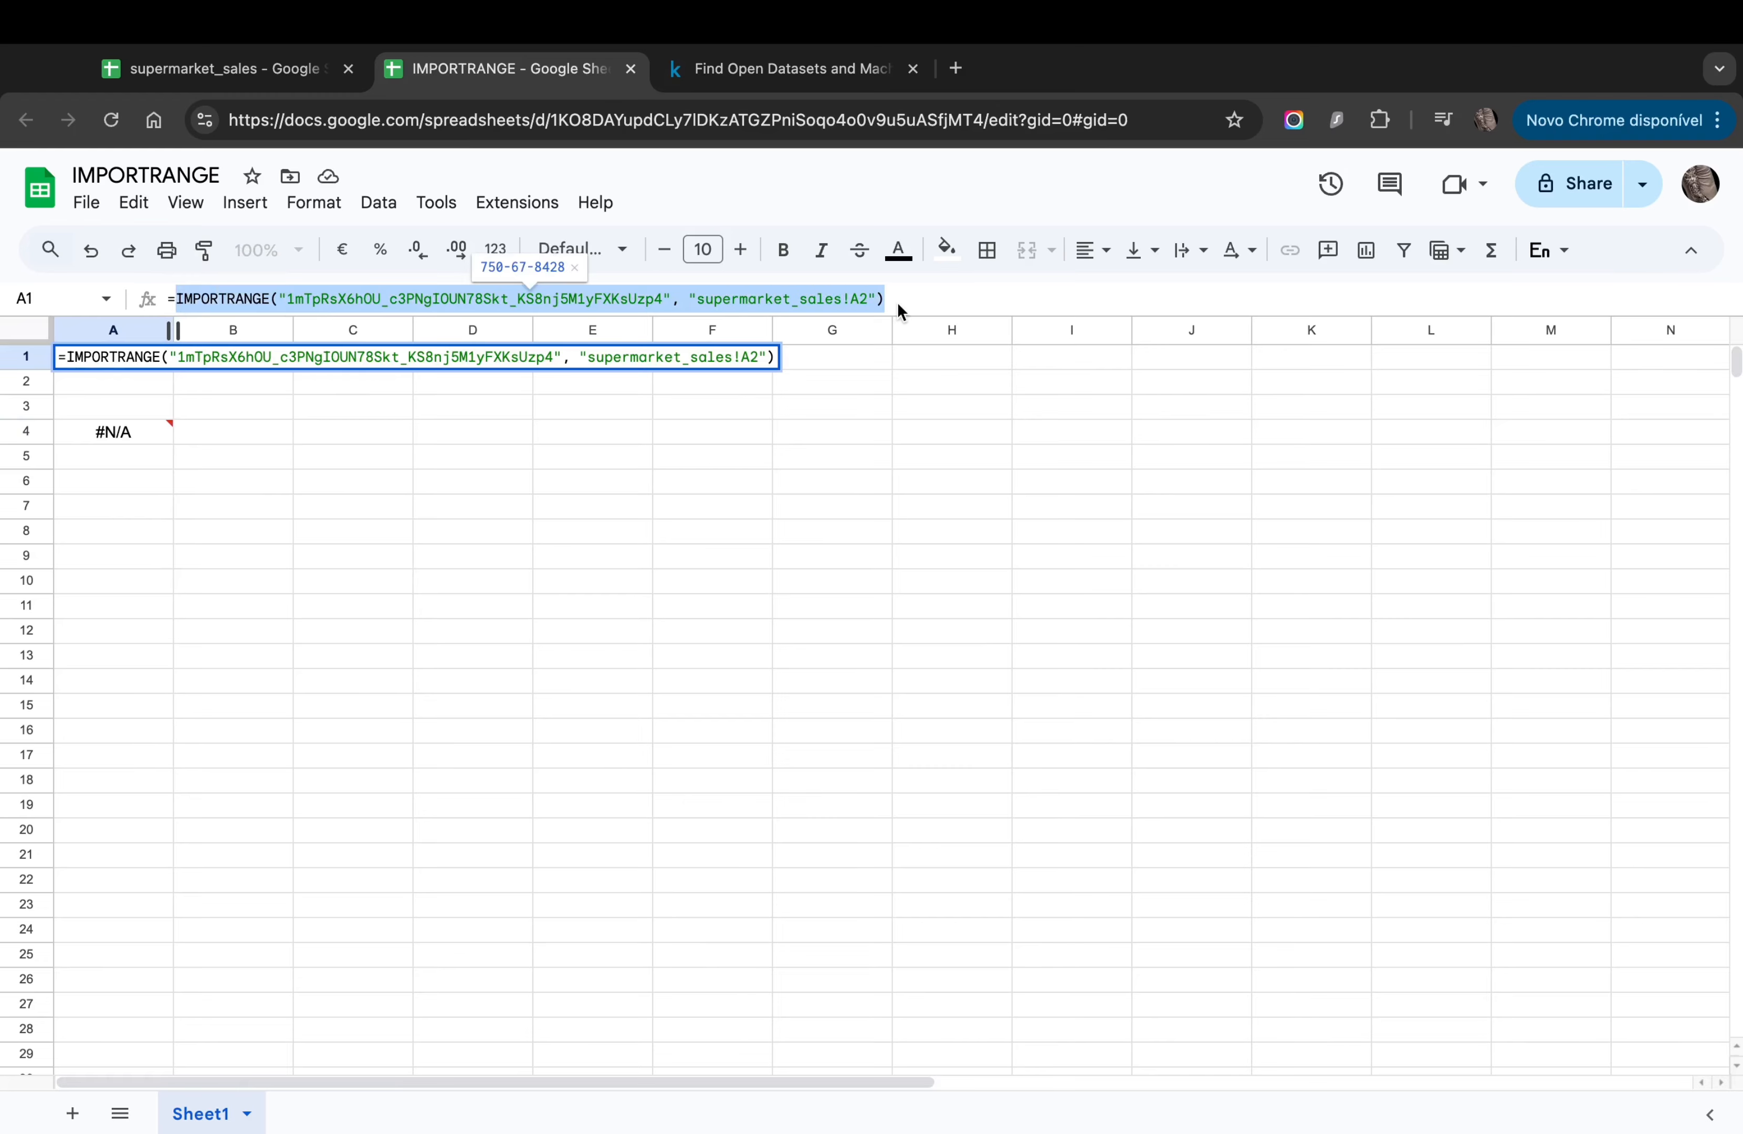
click(593, 483)
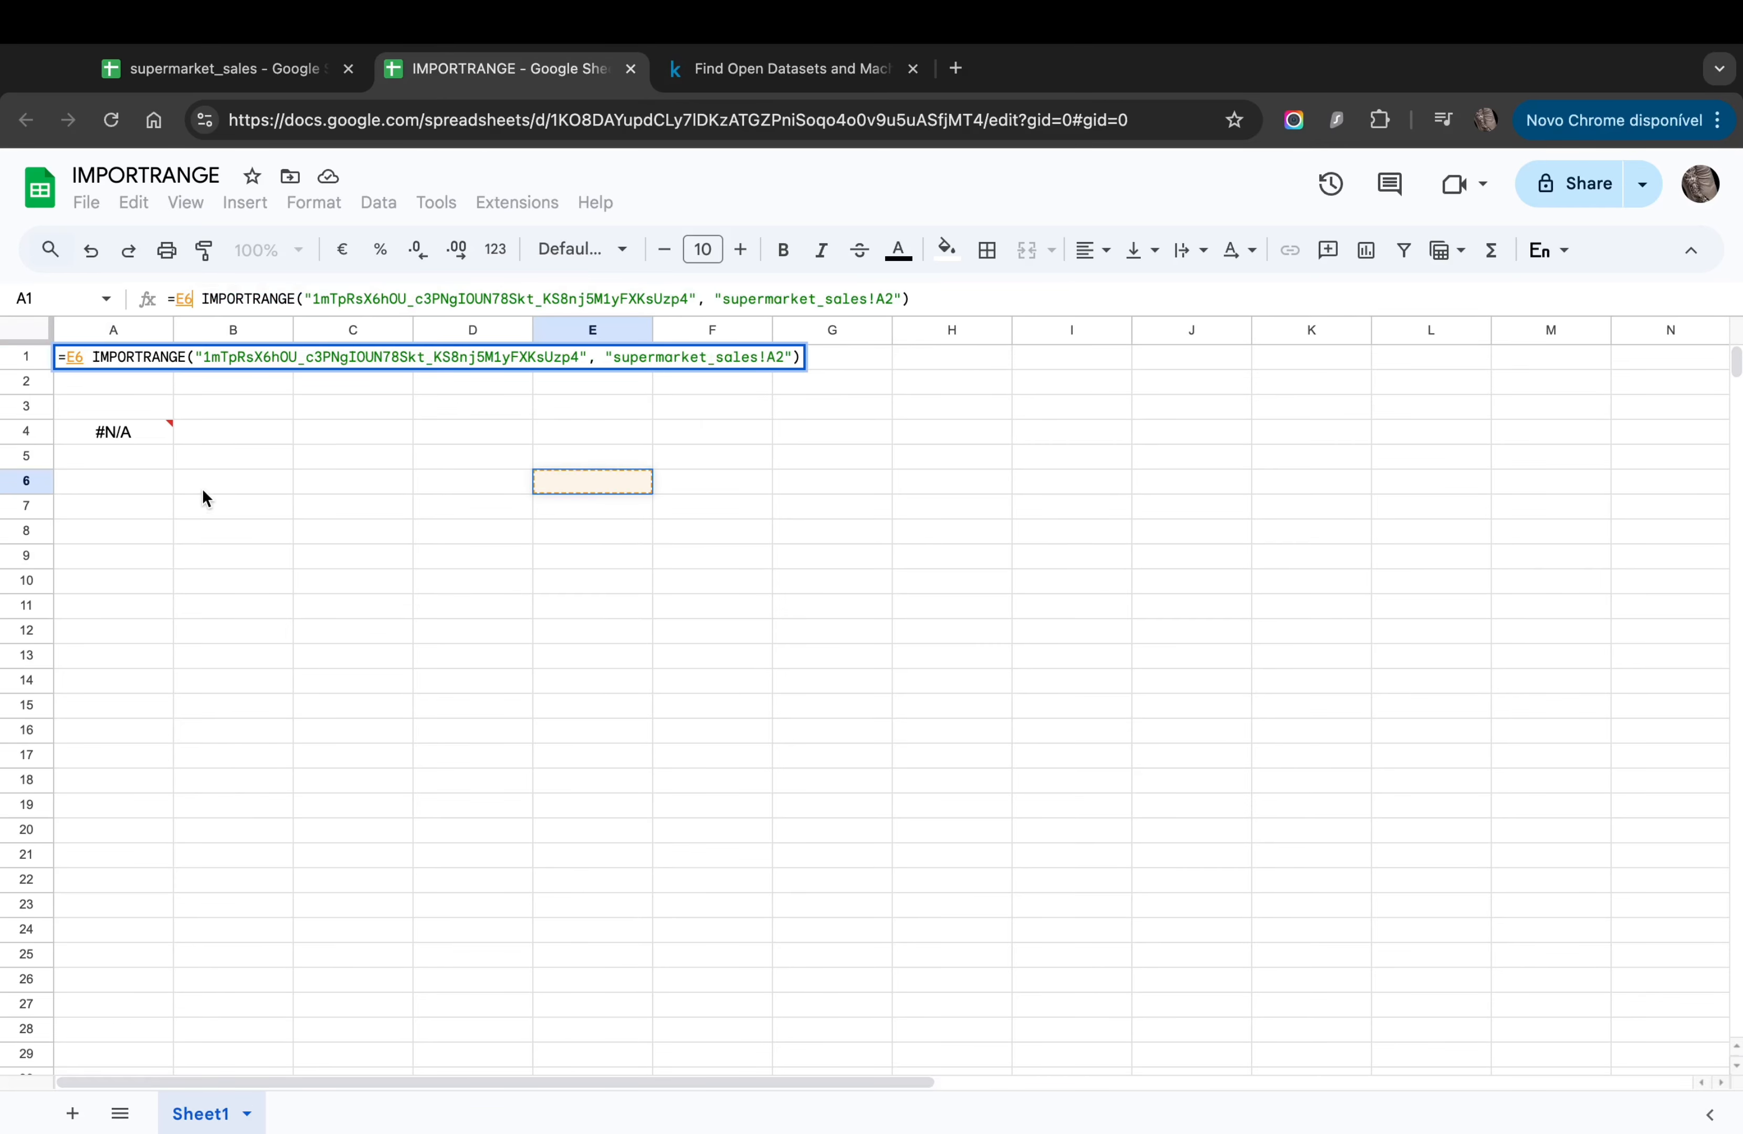
key(Escape)
click(130, 431)
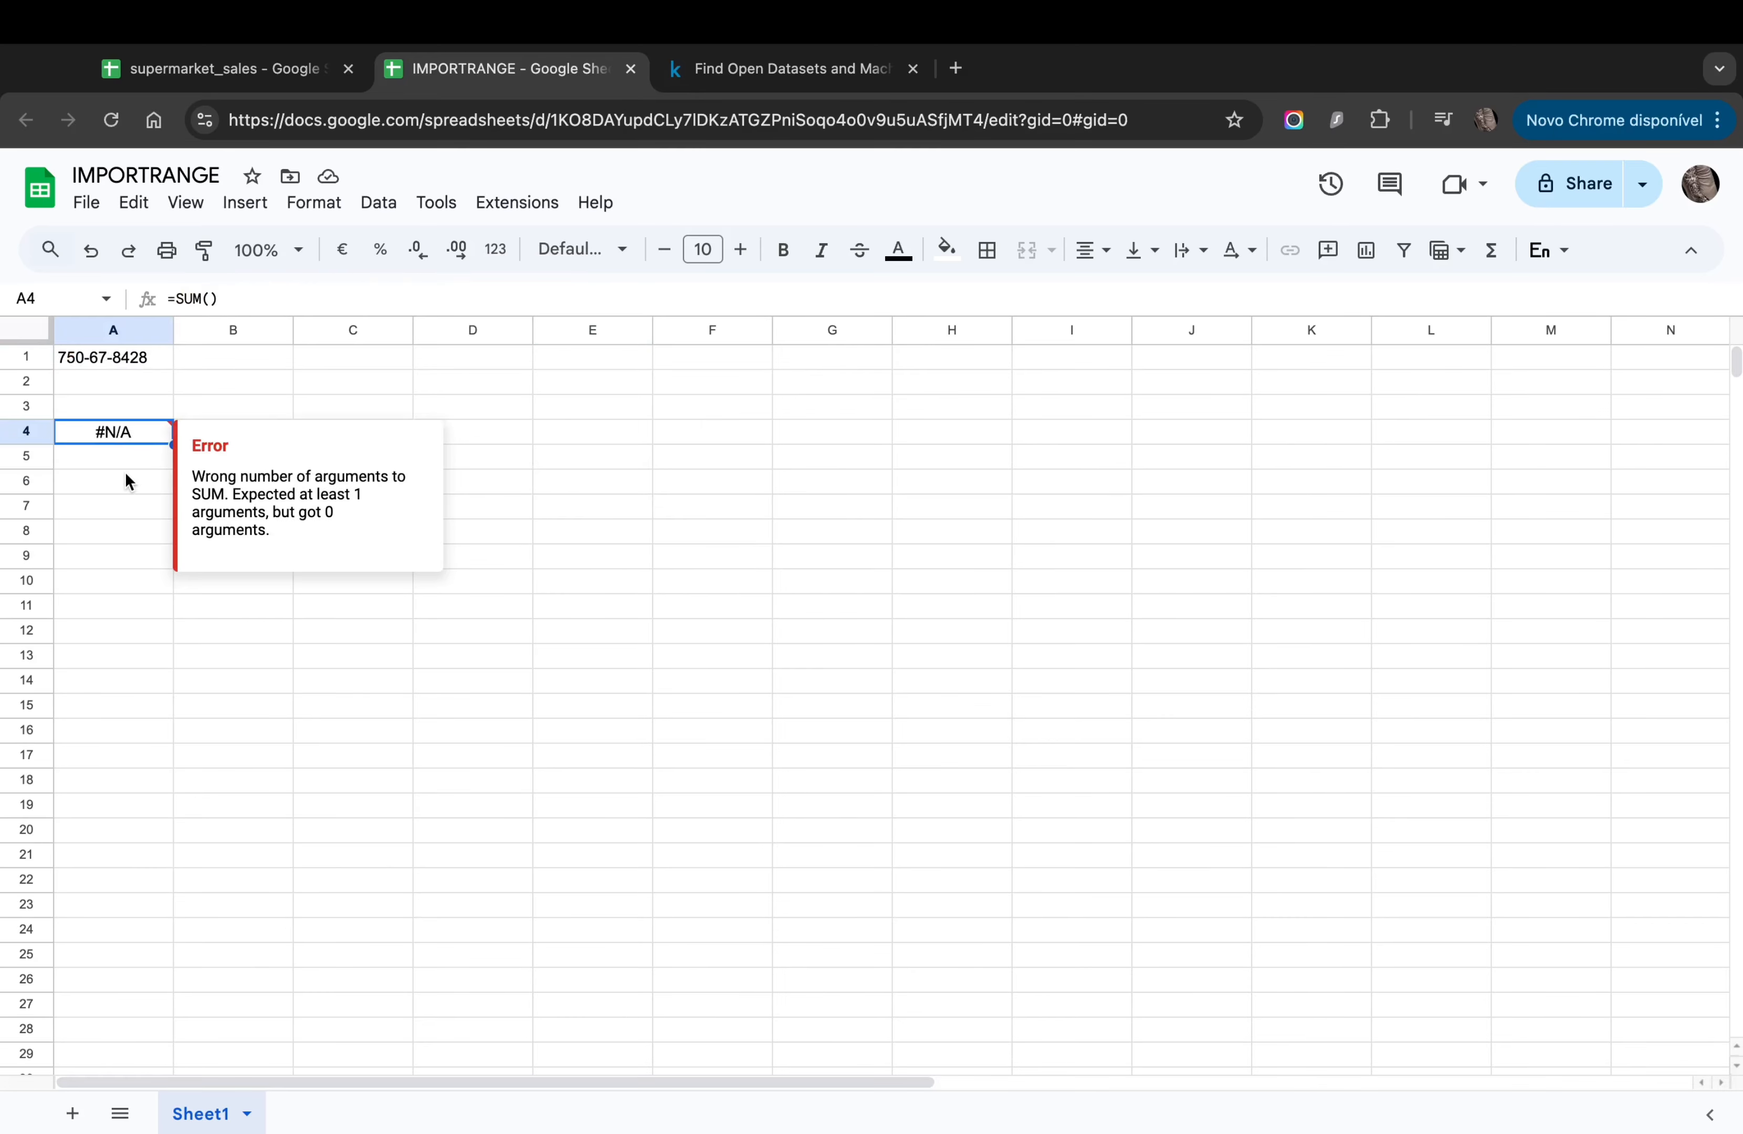
Step: Check the J2:J25 Total values in supermarket_sales, then paste the IMPORTRANGE call into A4's SUM
click(172, 69)
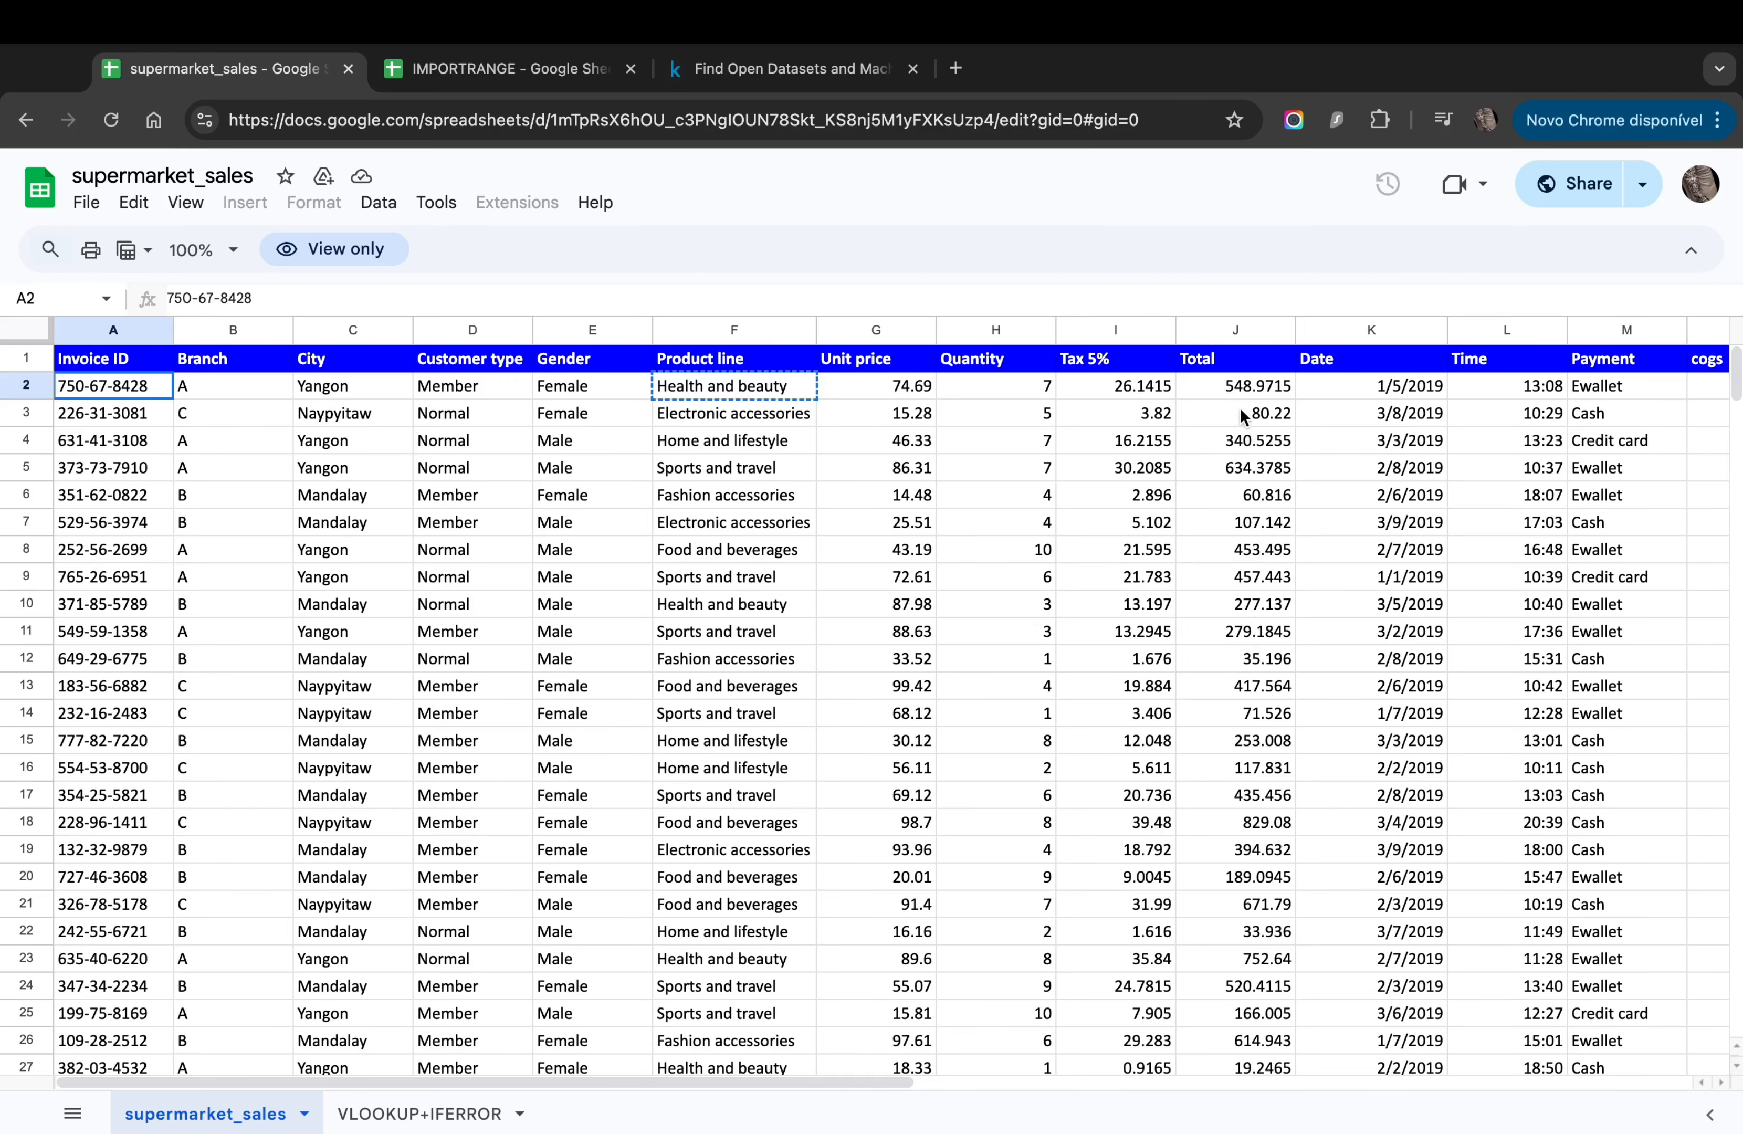
drag(1237, 390, 1245, 1015)
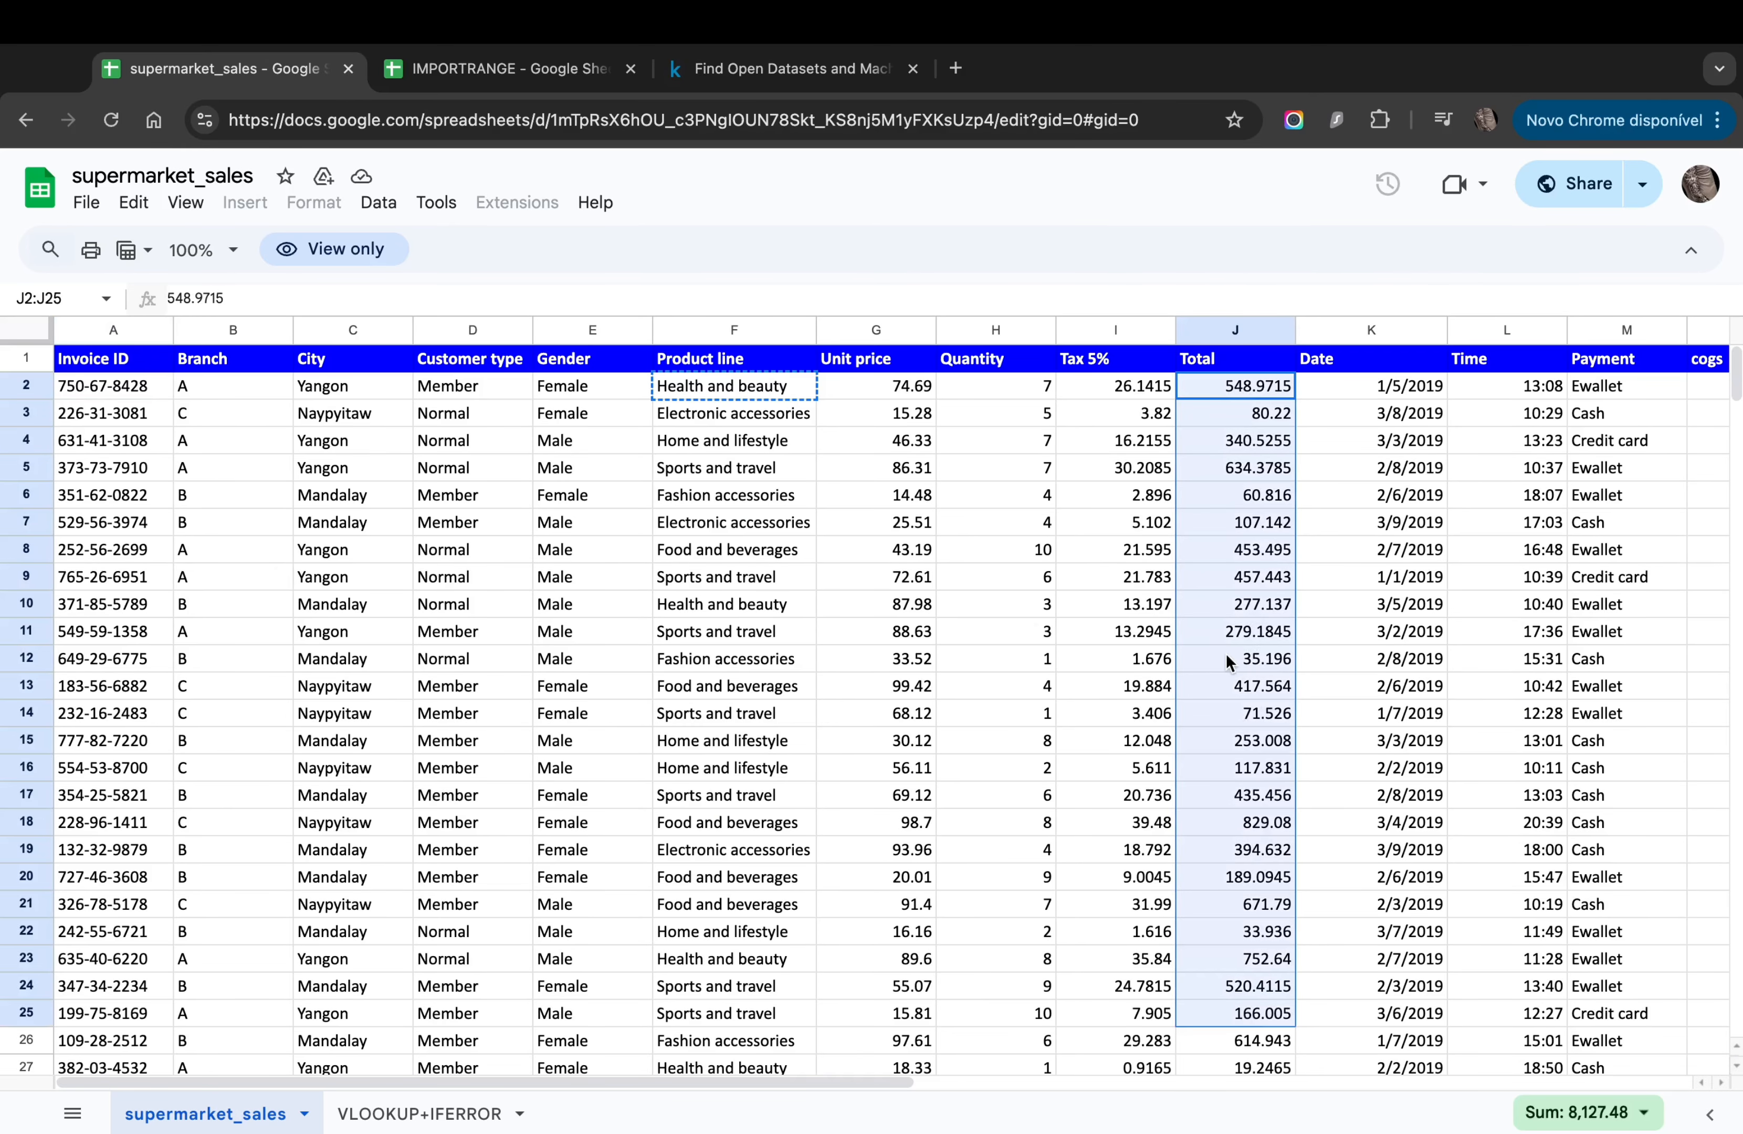
click(483, 90)
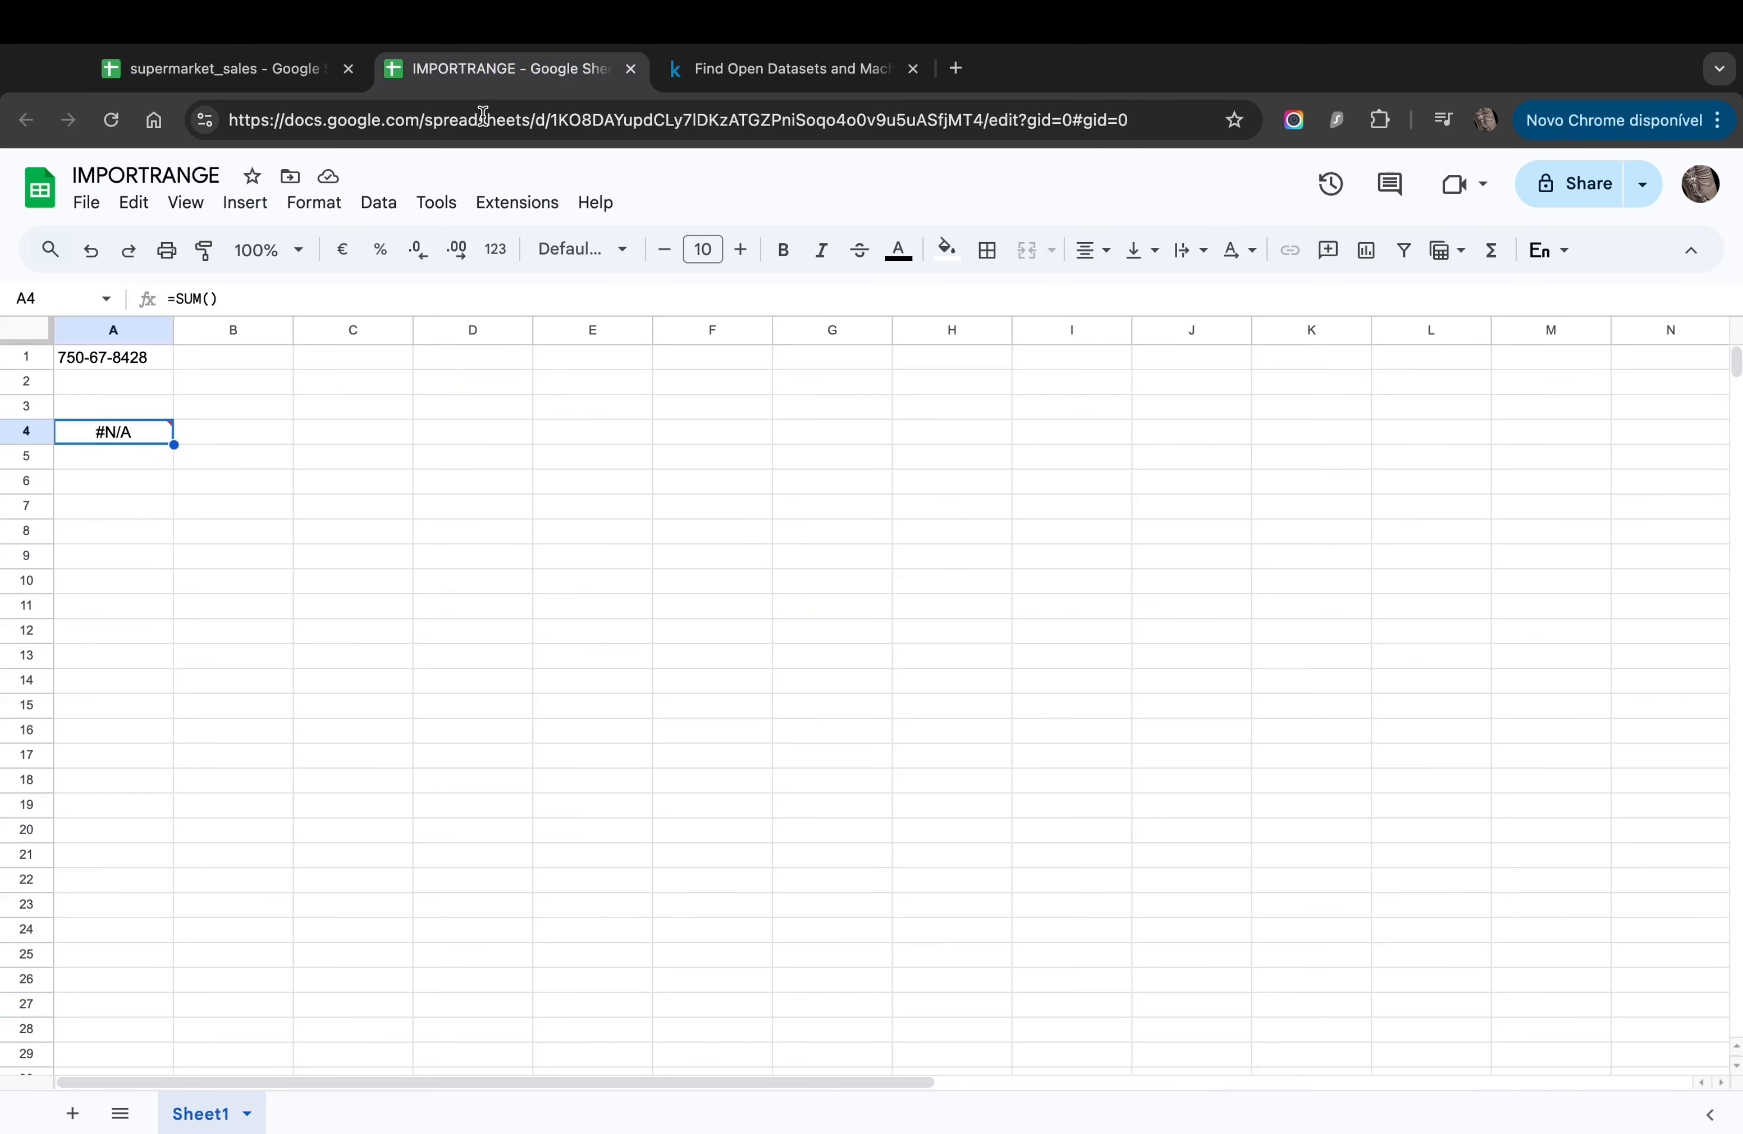
click(208, 303)
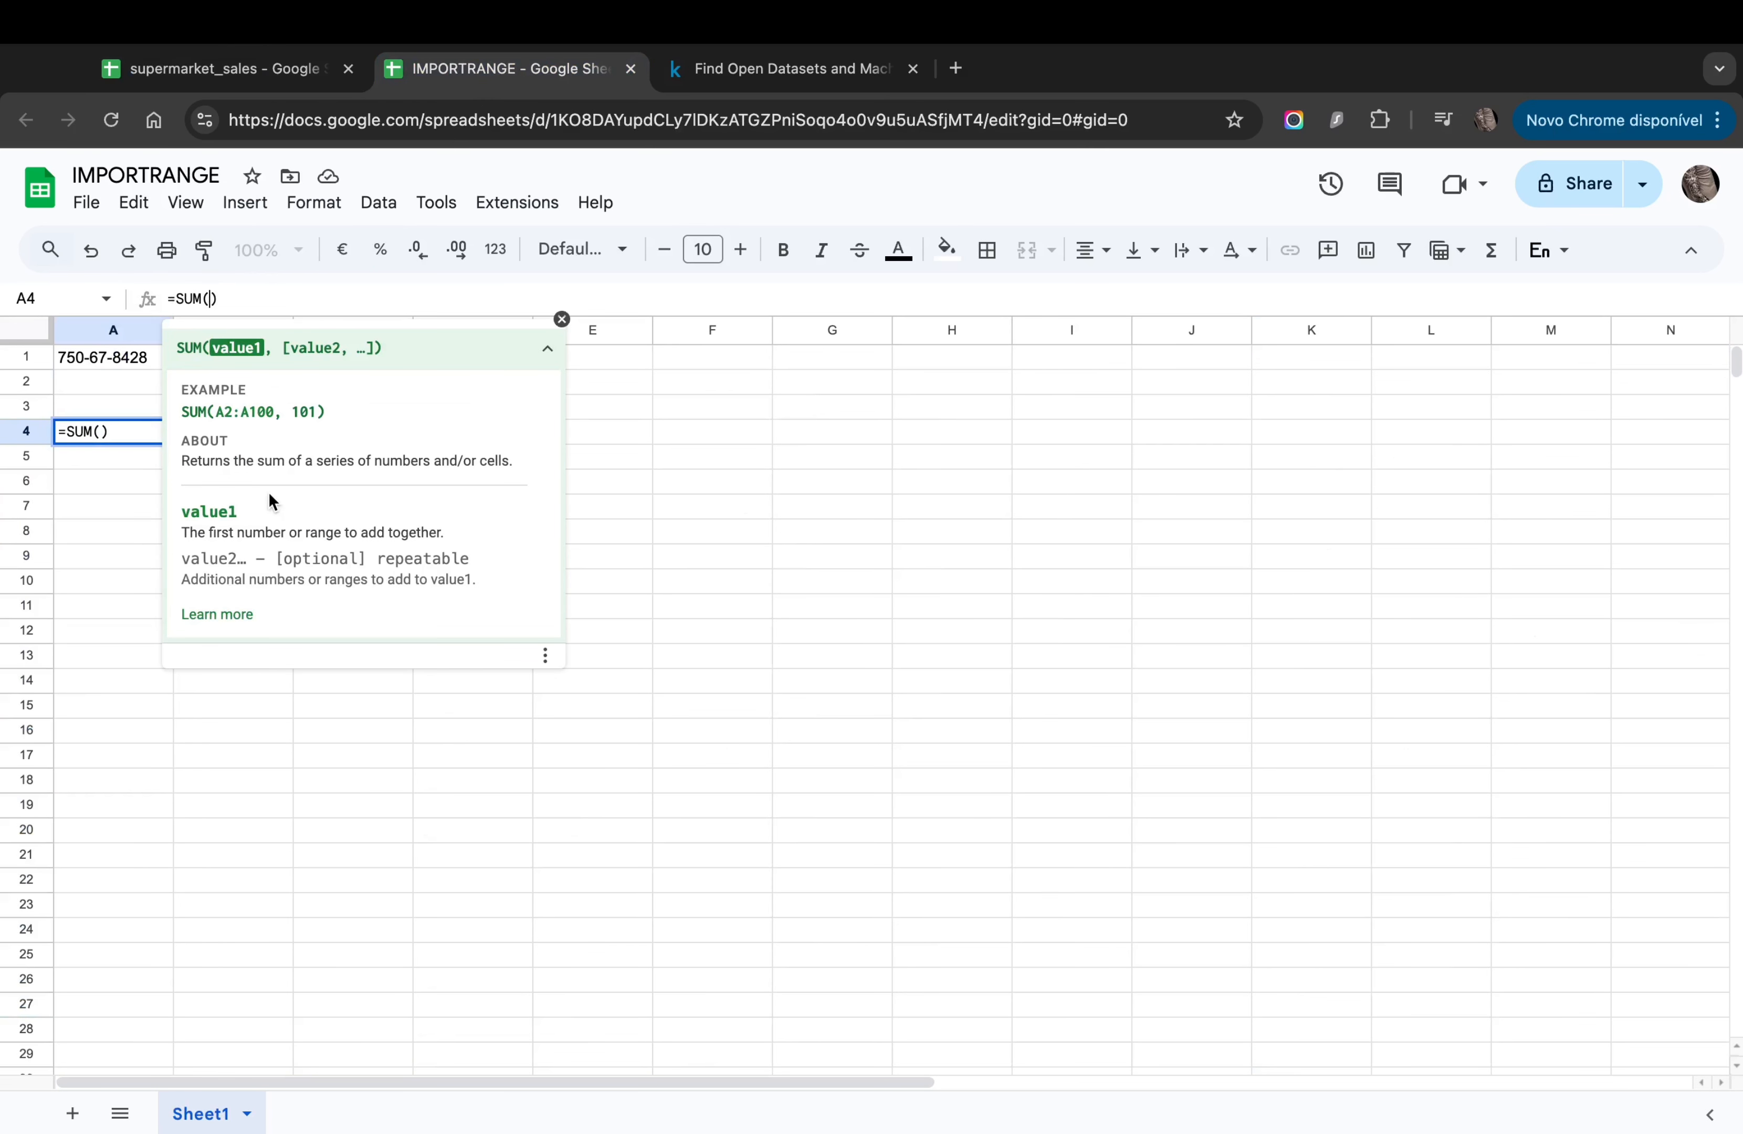
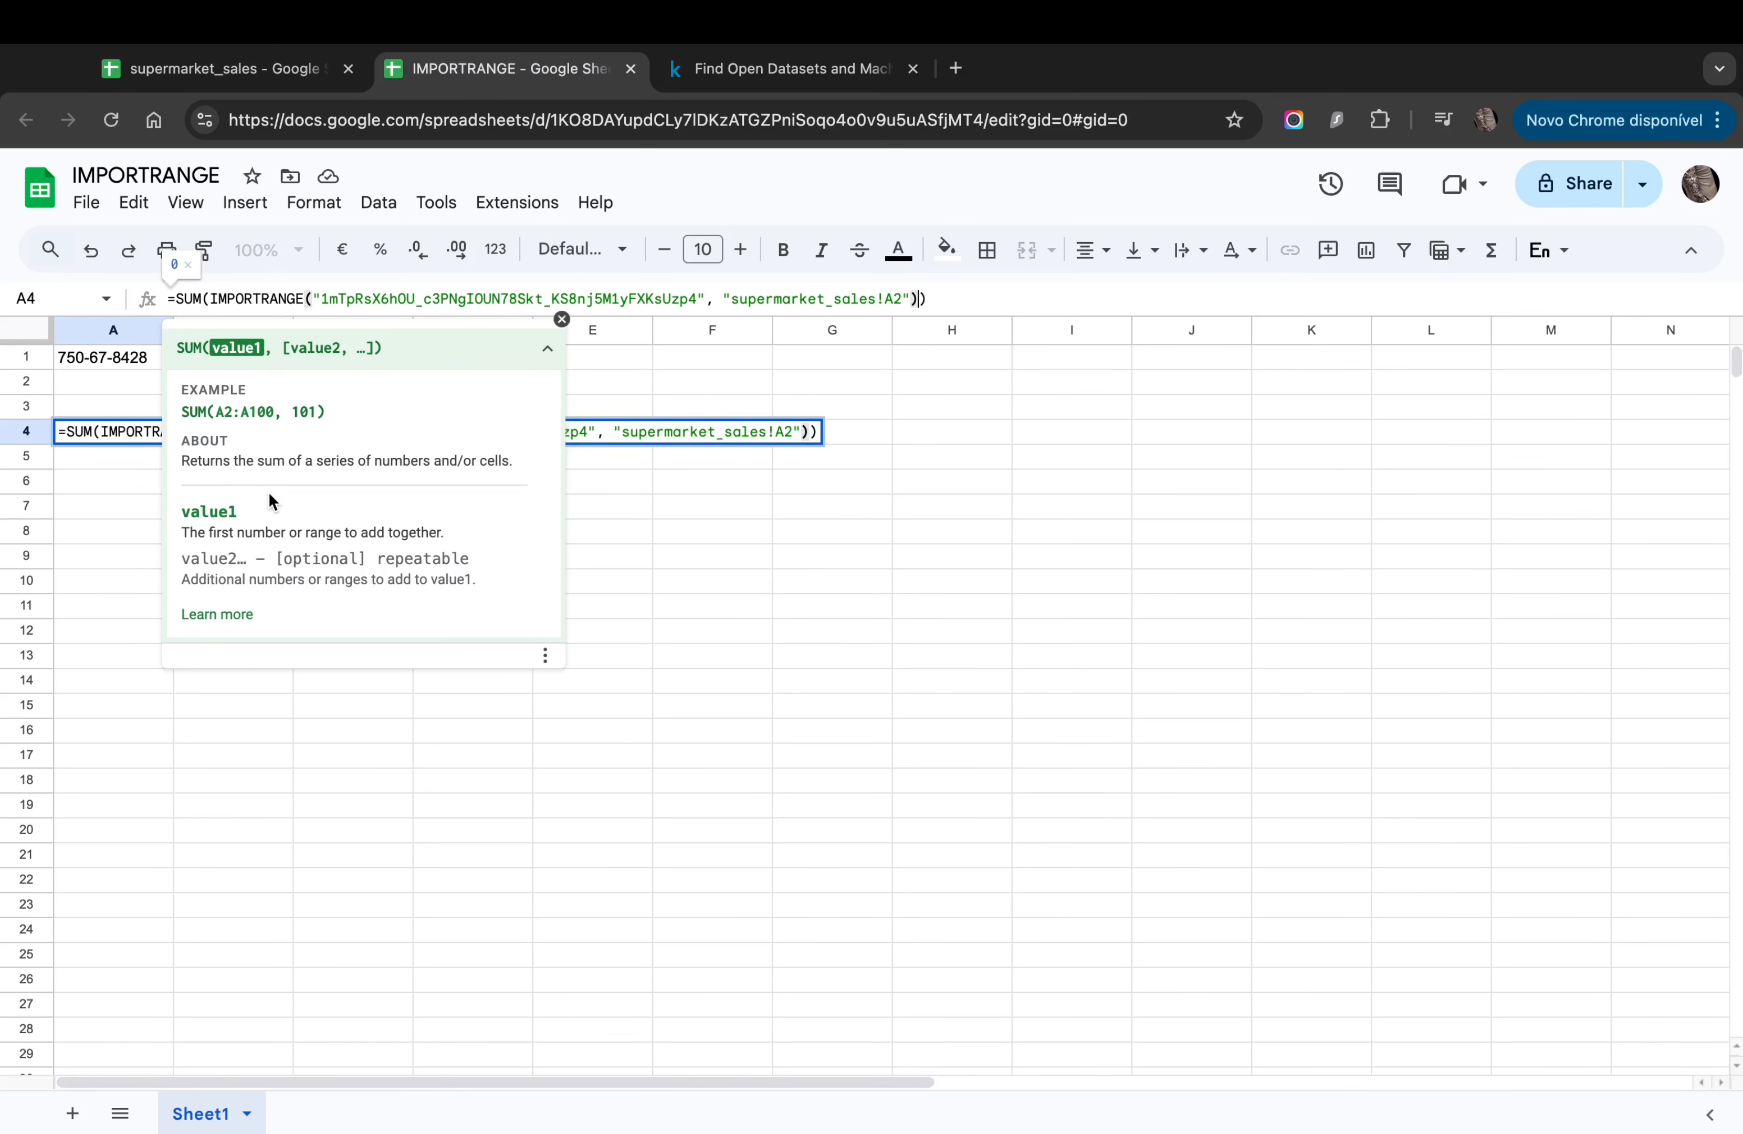
key(Return)
key(Up)
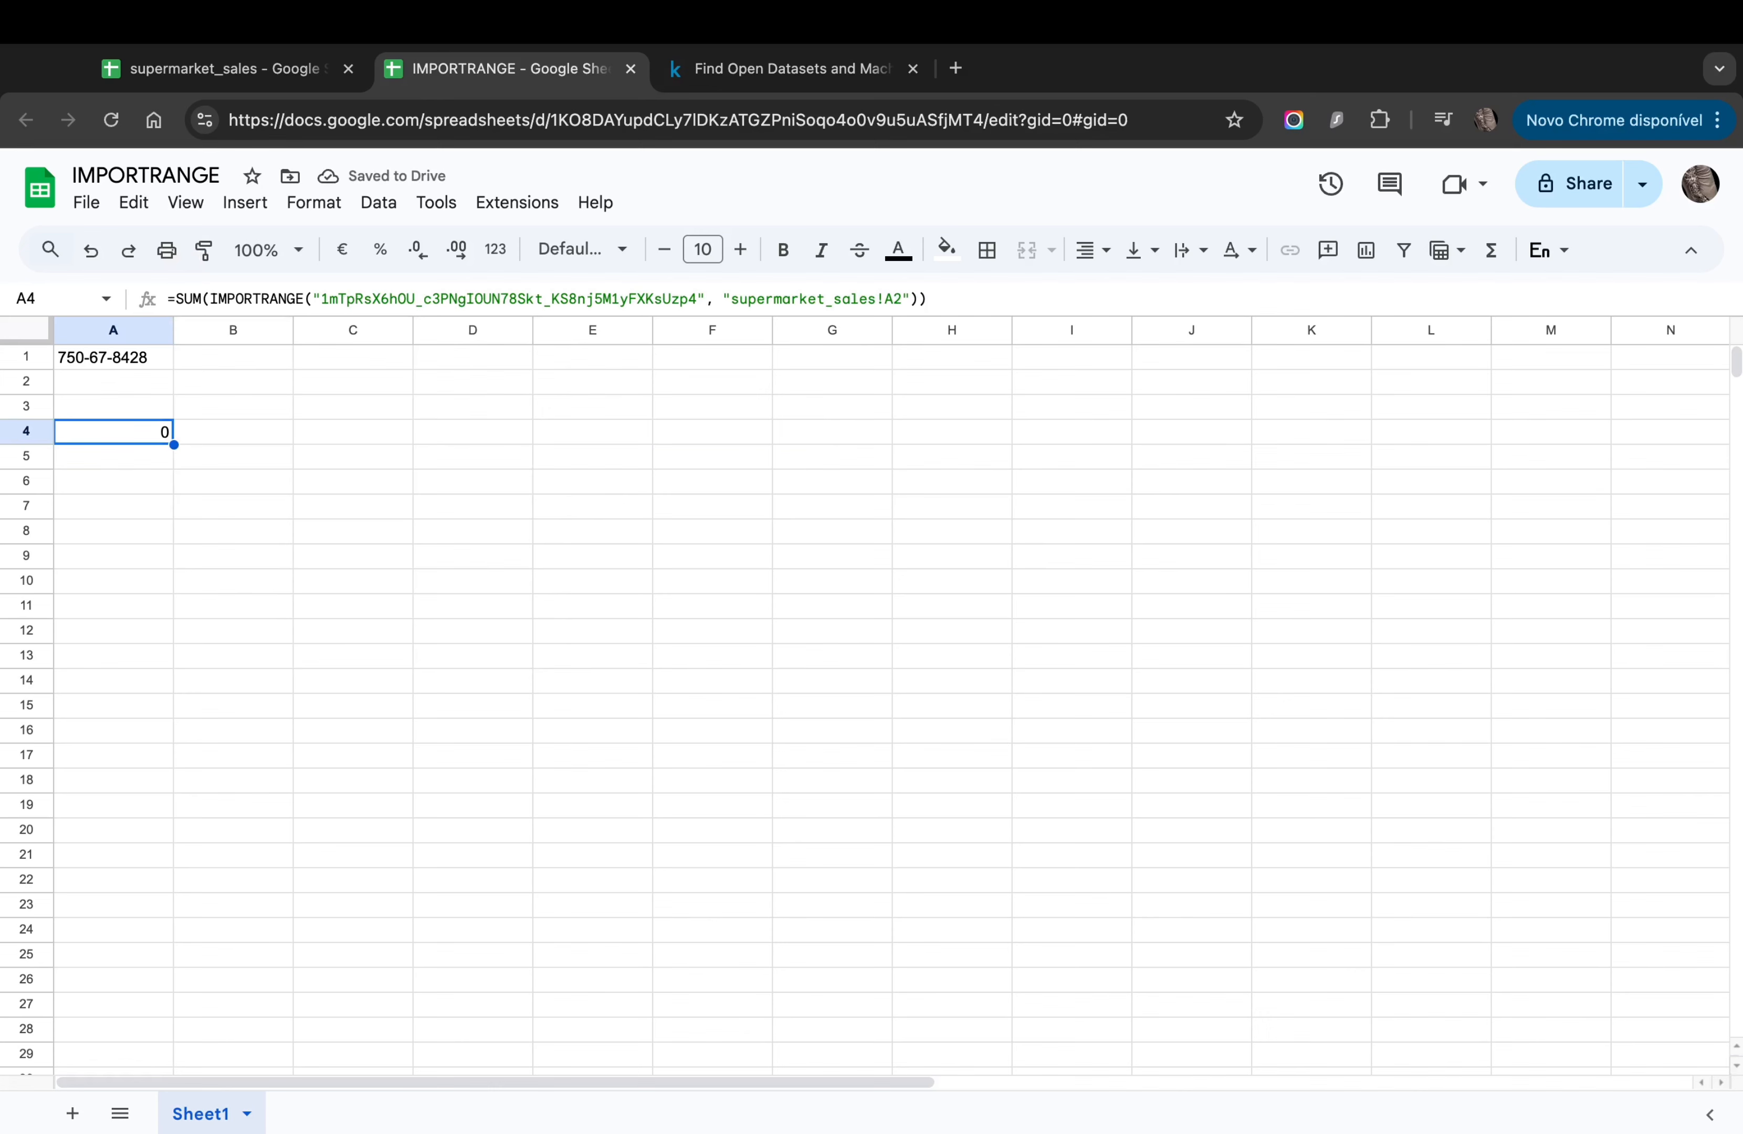
Step: Change the summed range from A2 to J:J, giving a total of 104010.3855
click(886, 296)
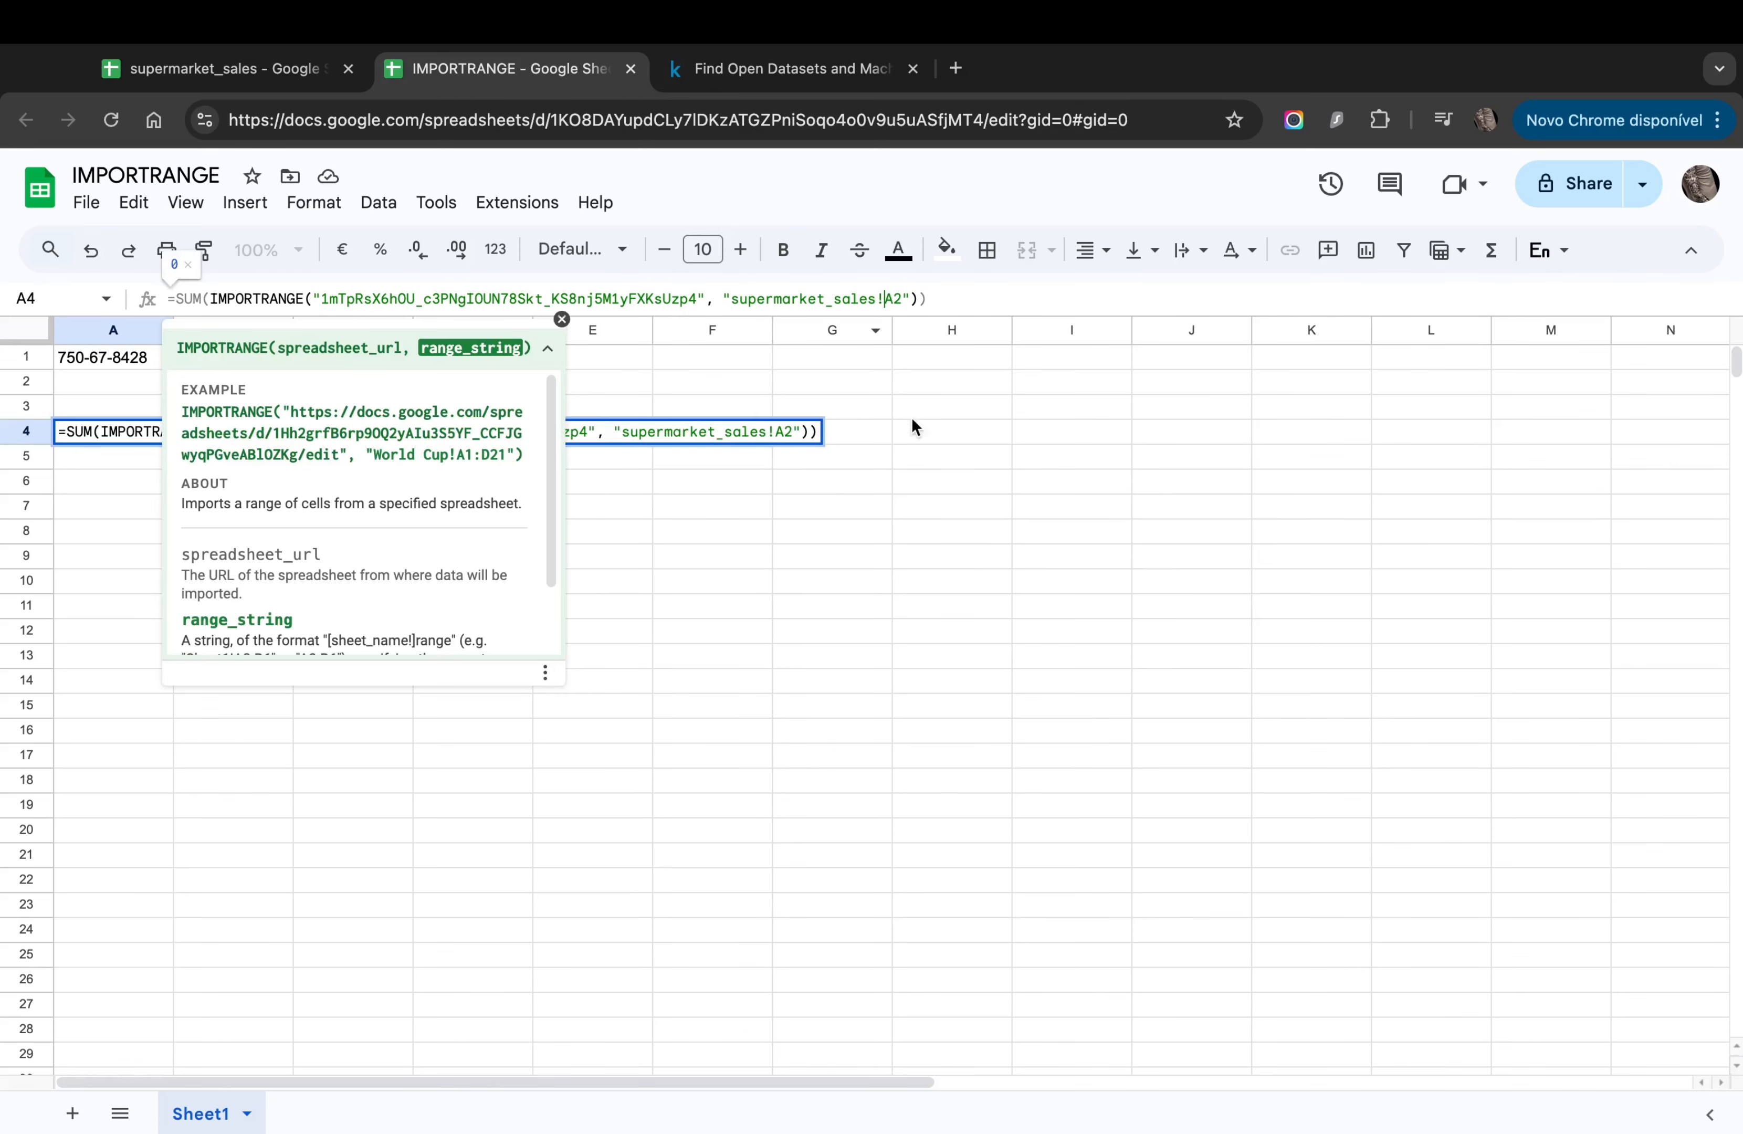
key(Delete)
key(Delete)
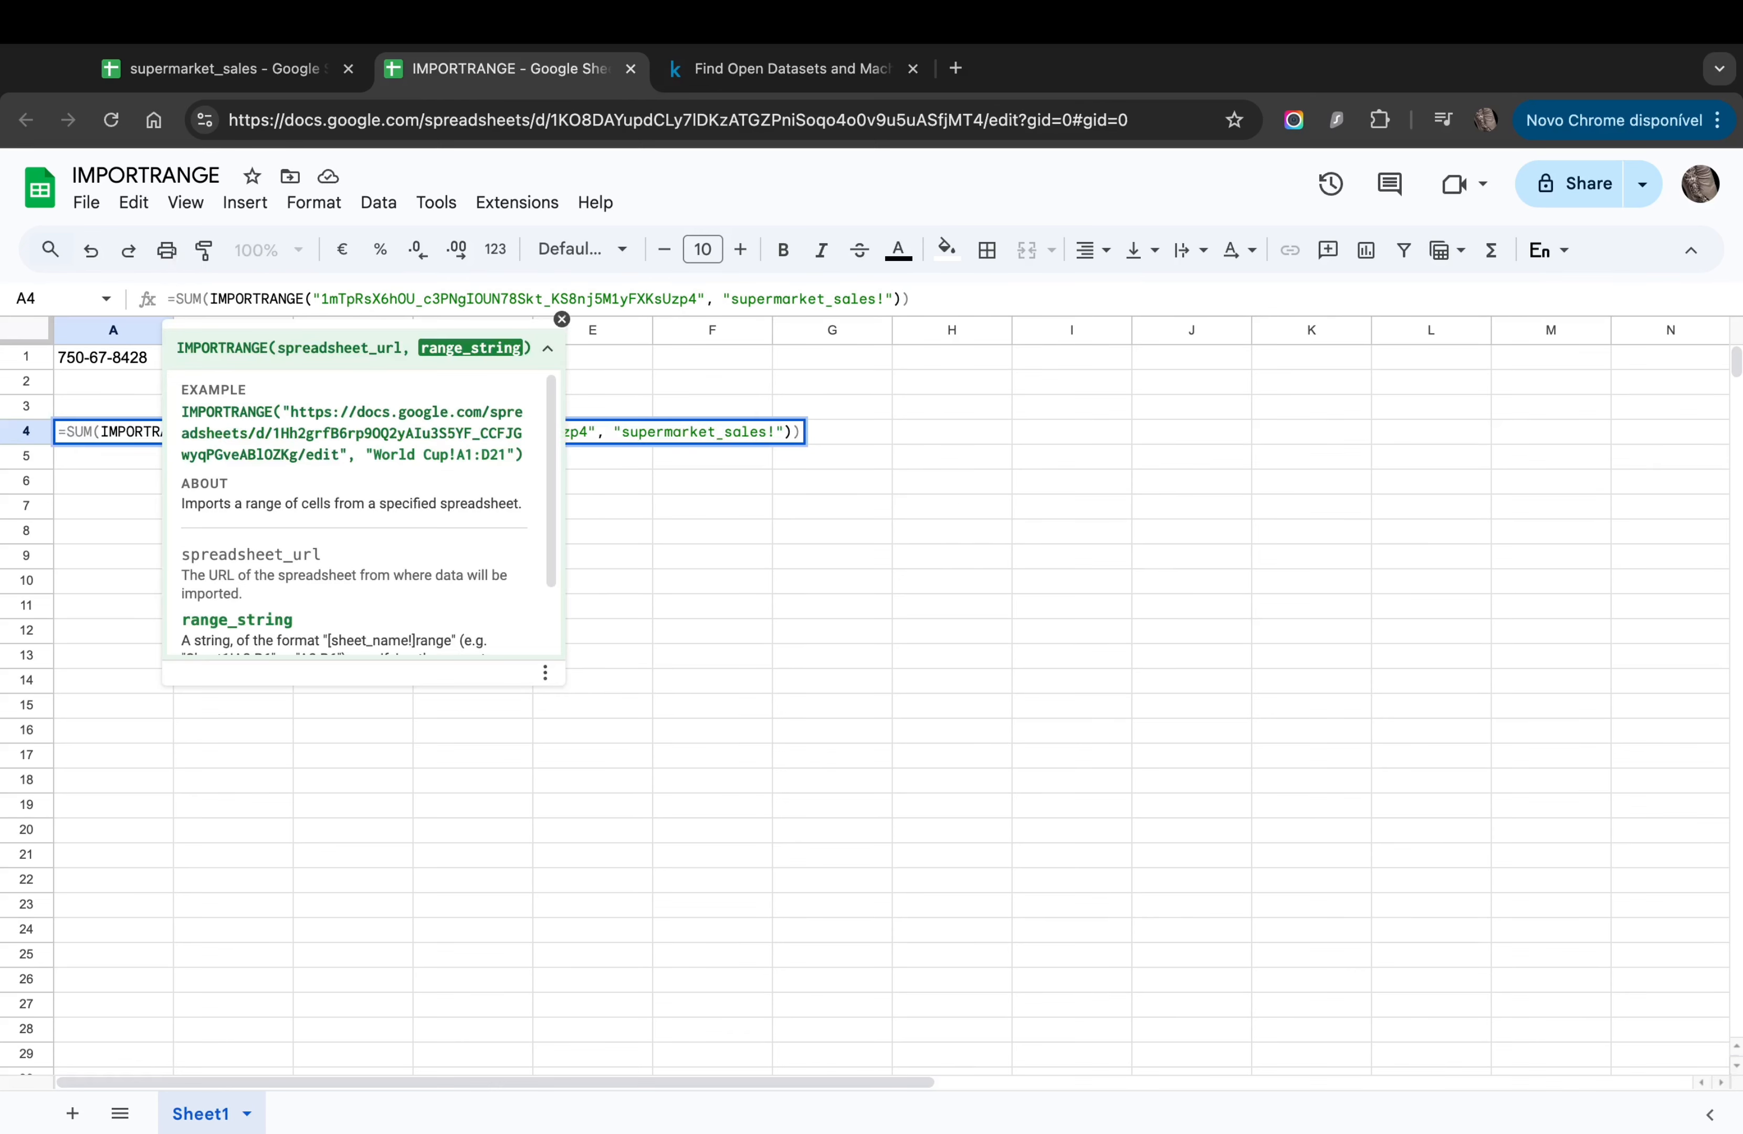
text(J:J)
key(Return)
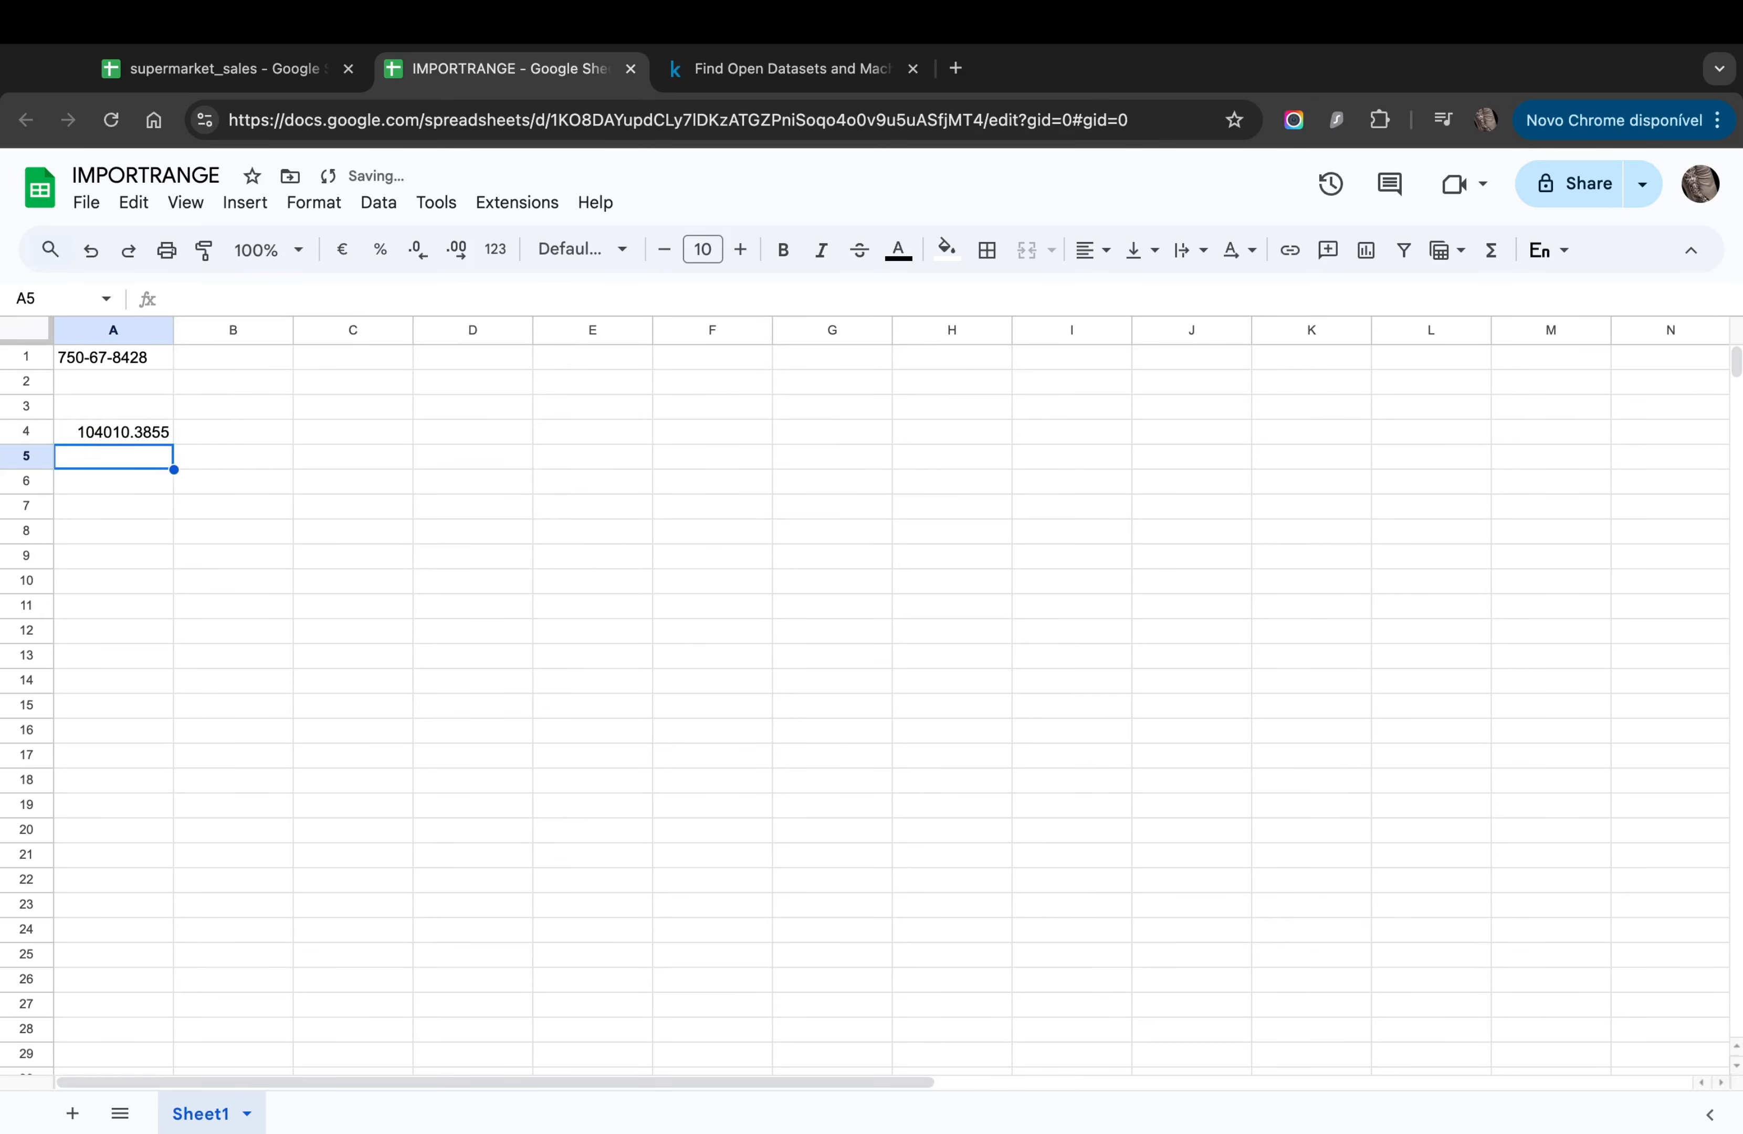
click(114, 432)
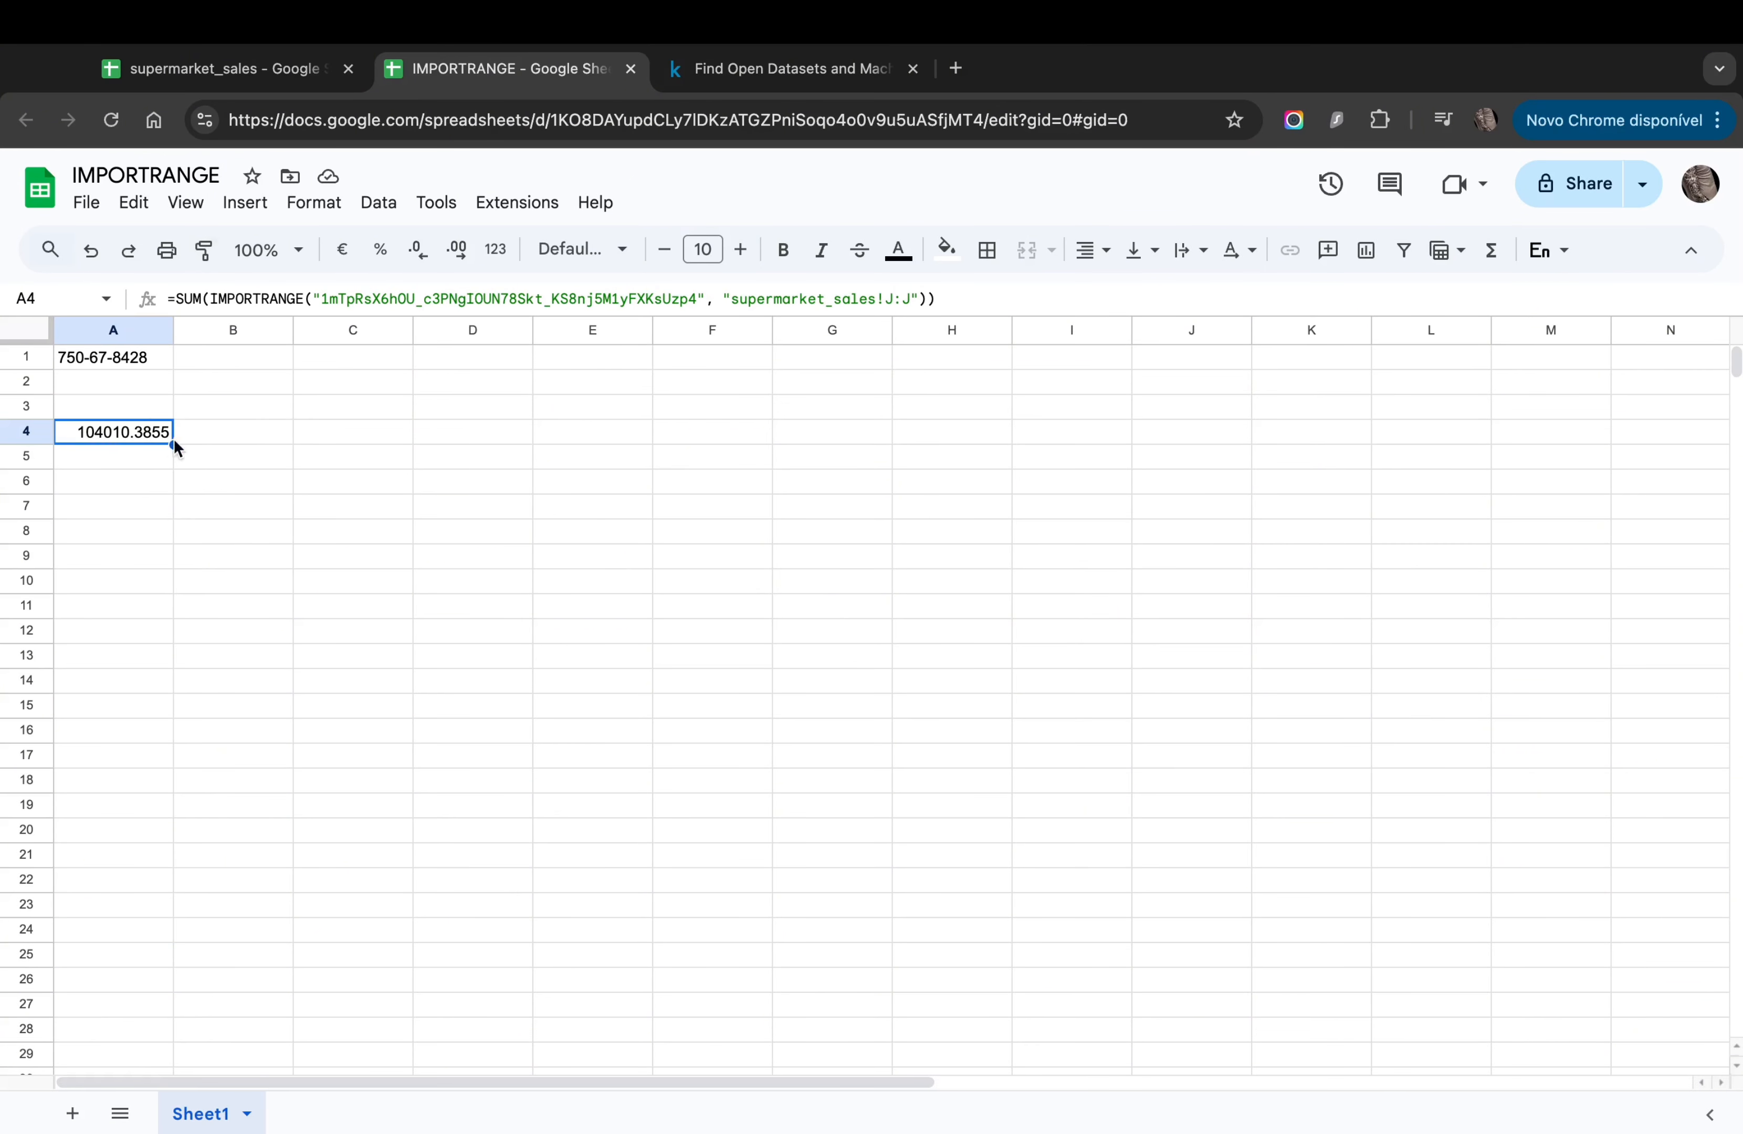
Step: Select J2:J324 in supermarket_sales to check the Total column's sum in the status bar
click(215, 70)
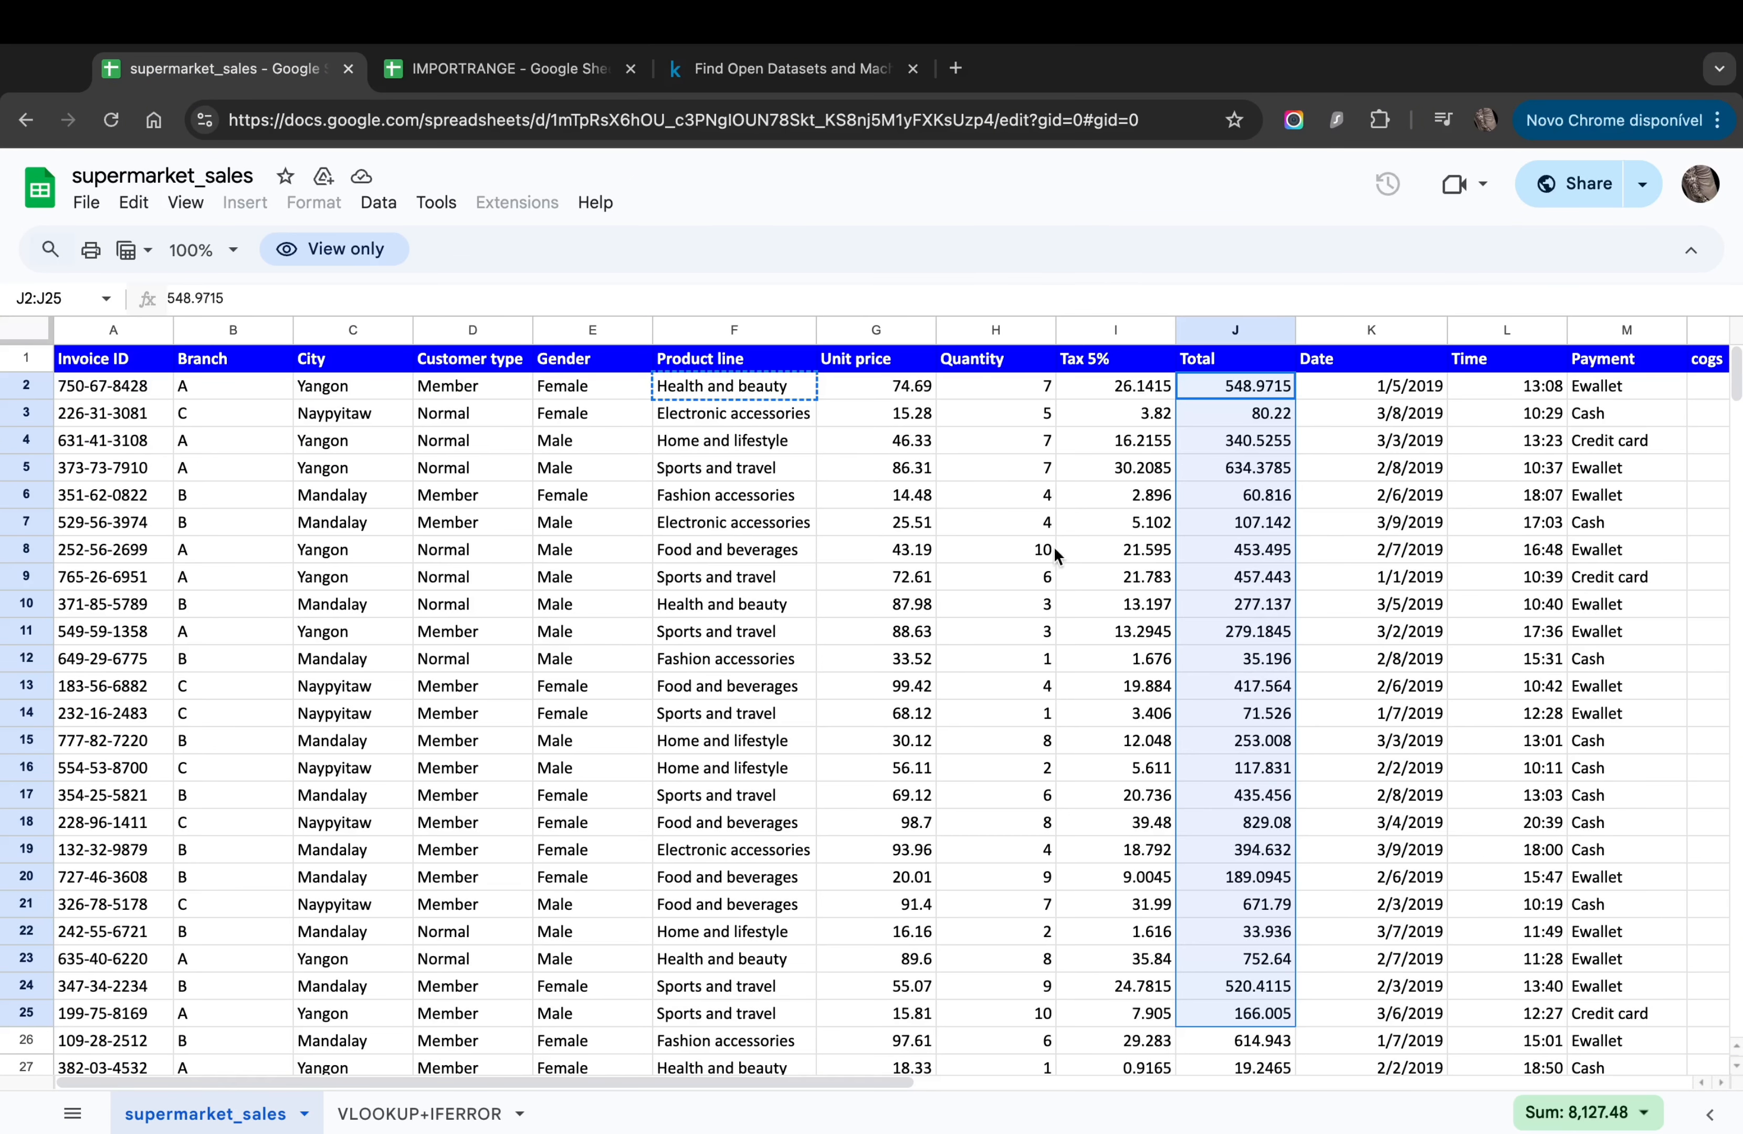
click(1164, 518)
click(1238, 393)
key(super+shift+Down)
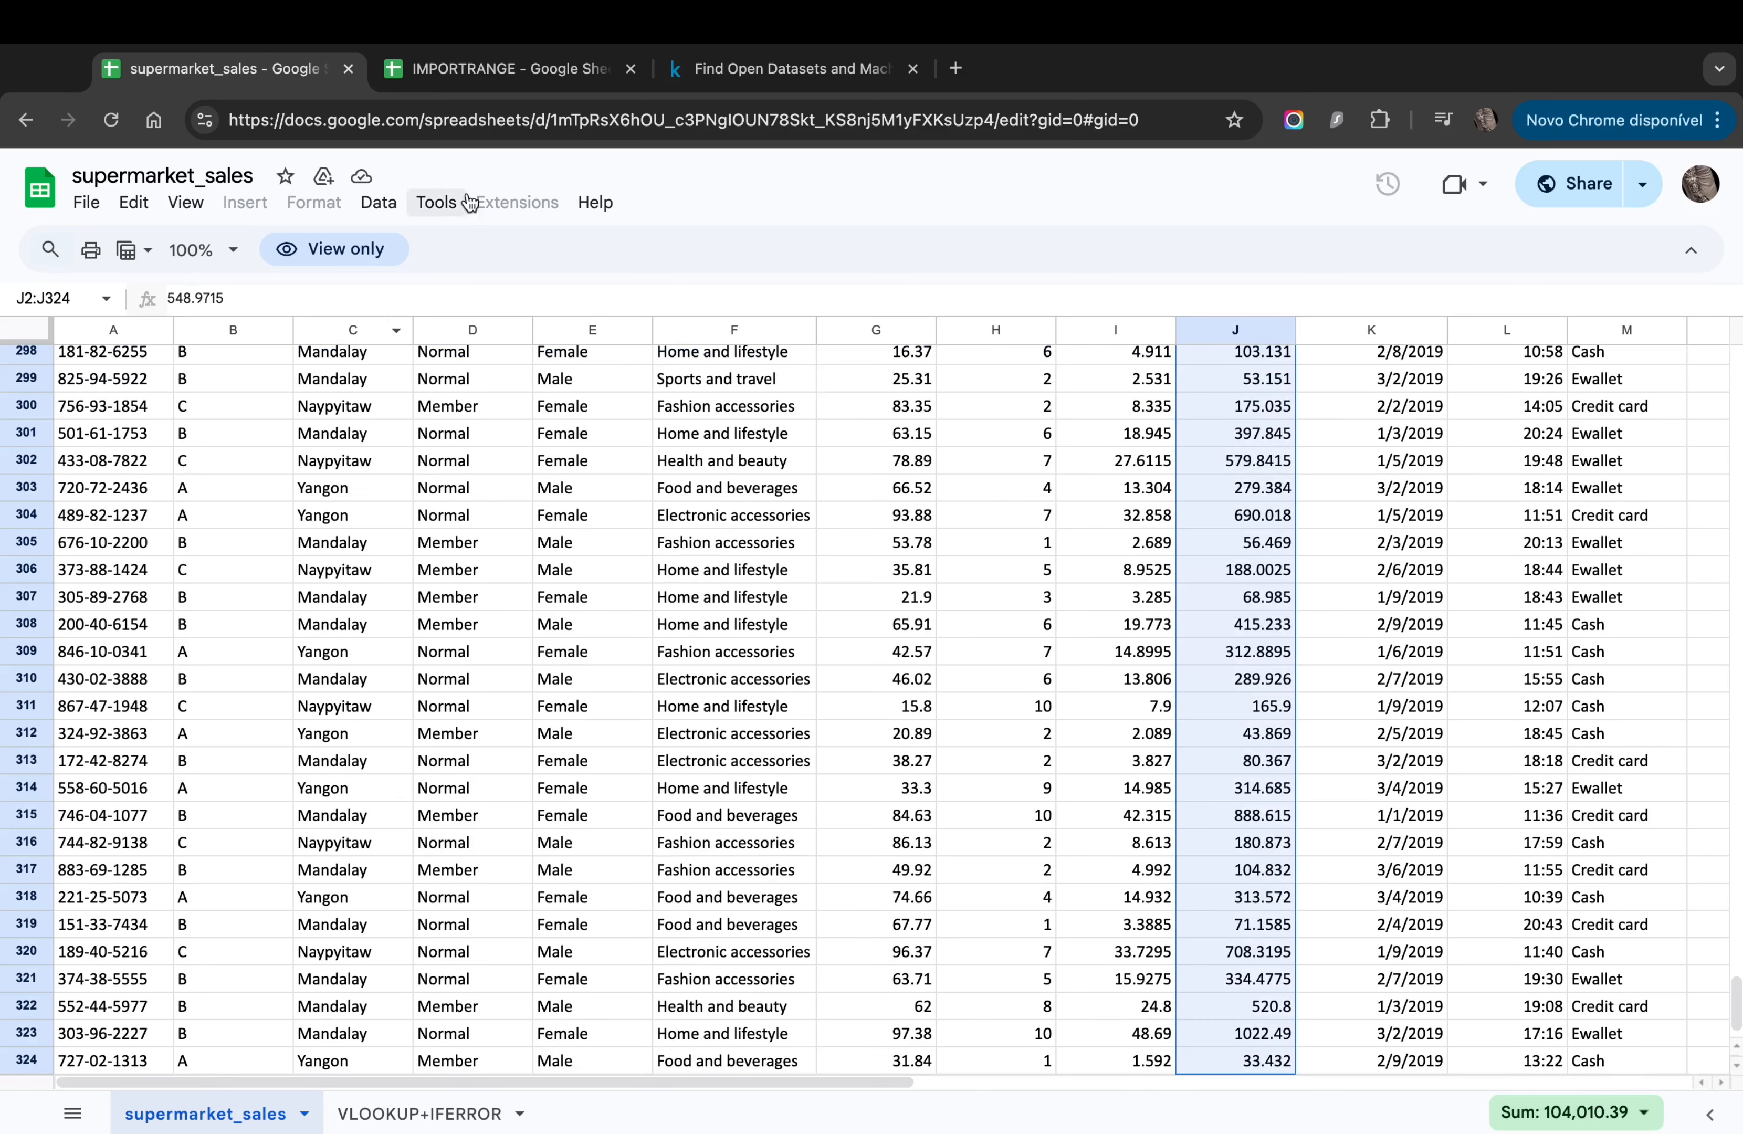
Step: Show A4's imported total as 104010.39 by decreasing its decimal places
click(465, 82)
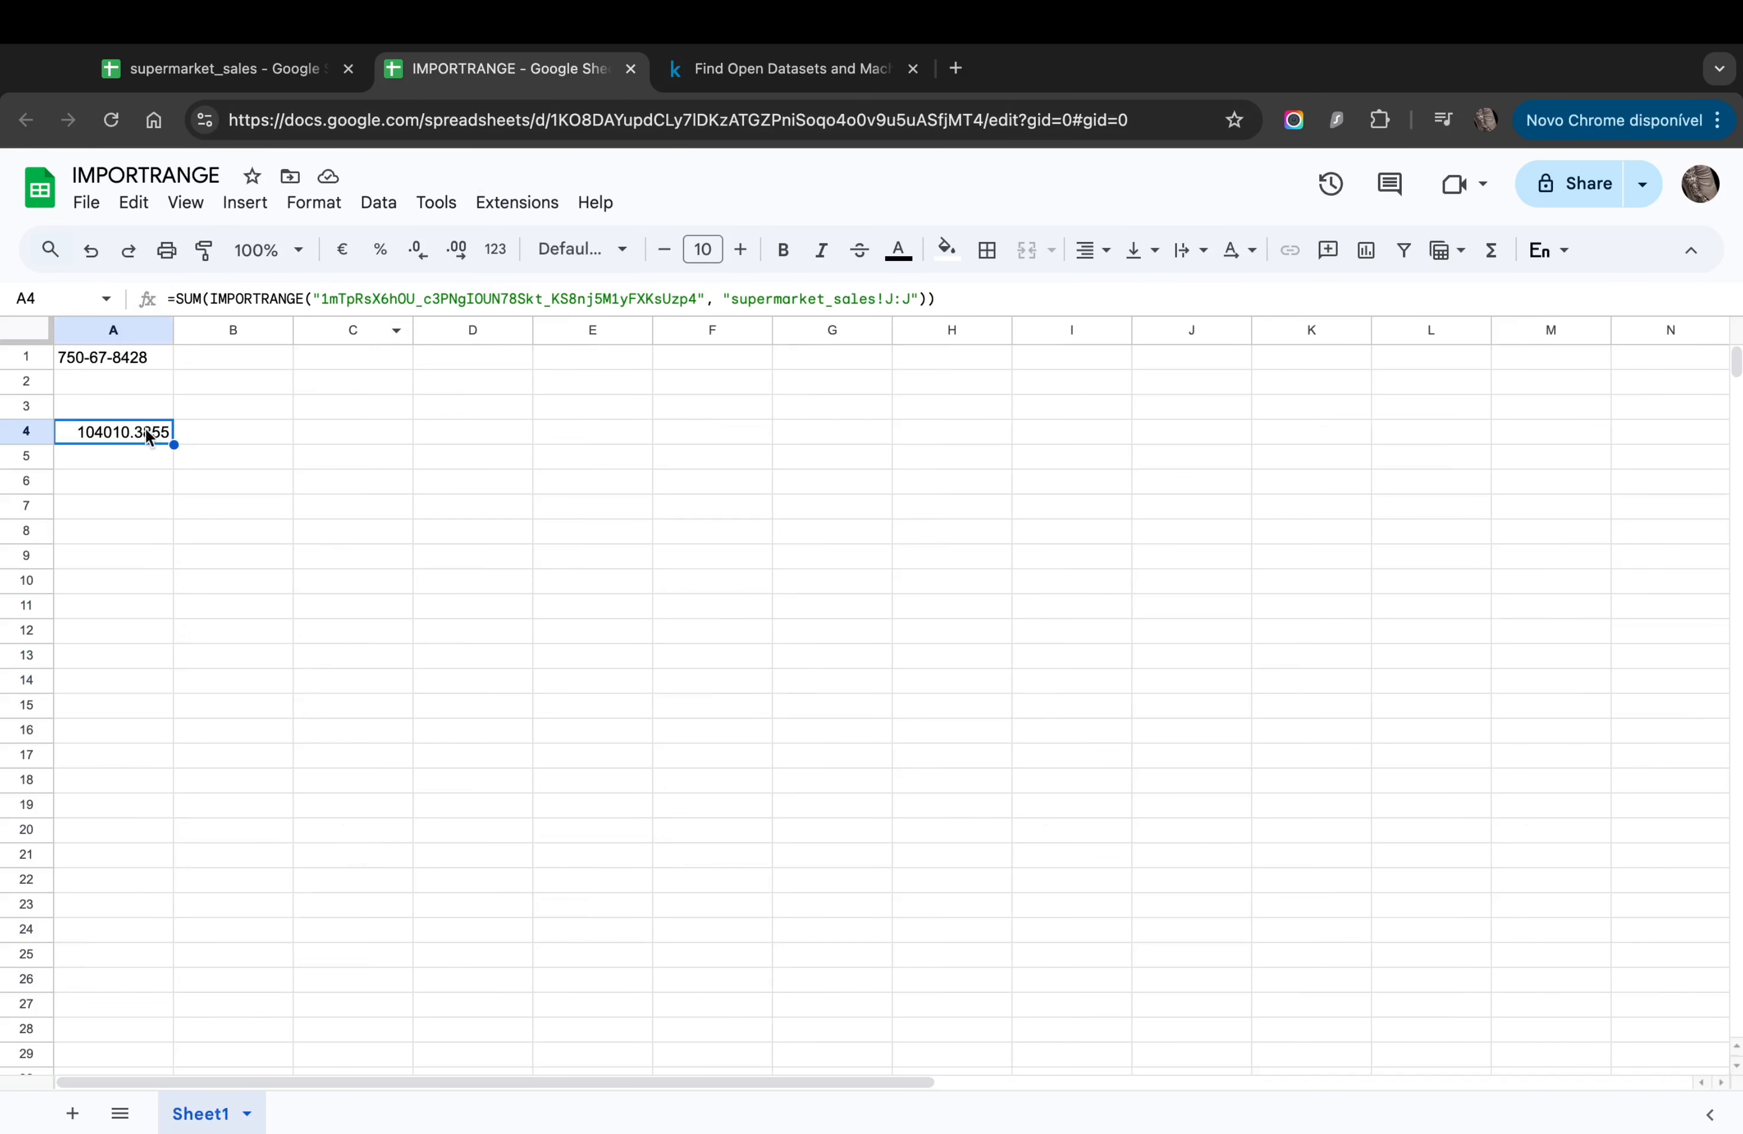
click(403, 254)
click(404, 254)
click(140, 490)
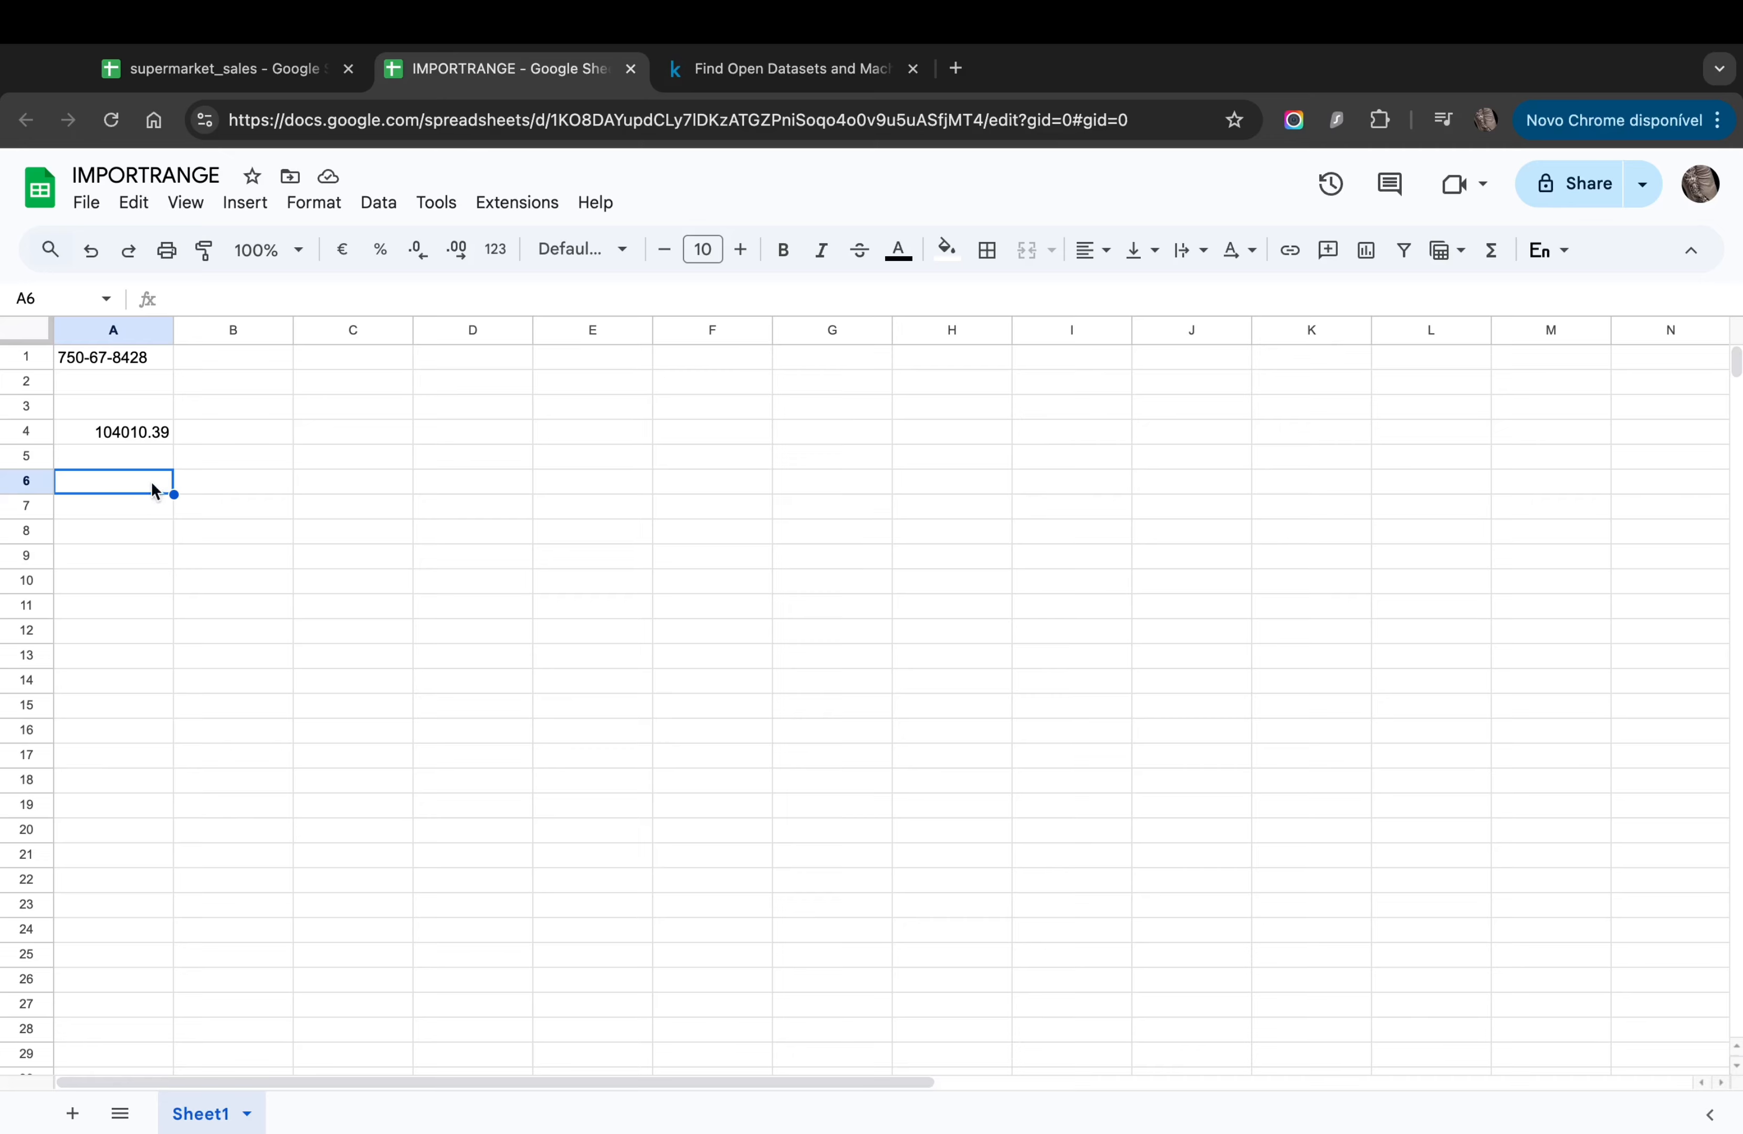
Step: Copy the 'Health and beauty' product line from F2 of supermarket_sales into A6
click(221, 70)
scroll(530, 641, up, 20)
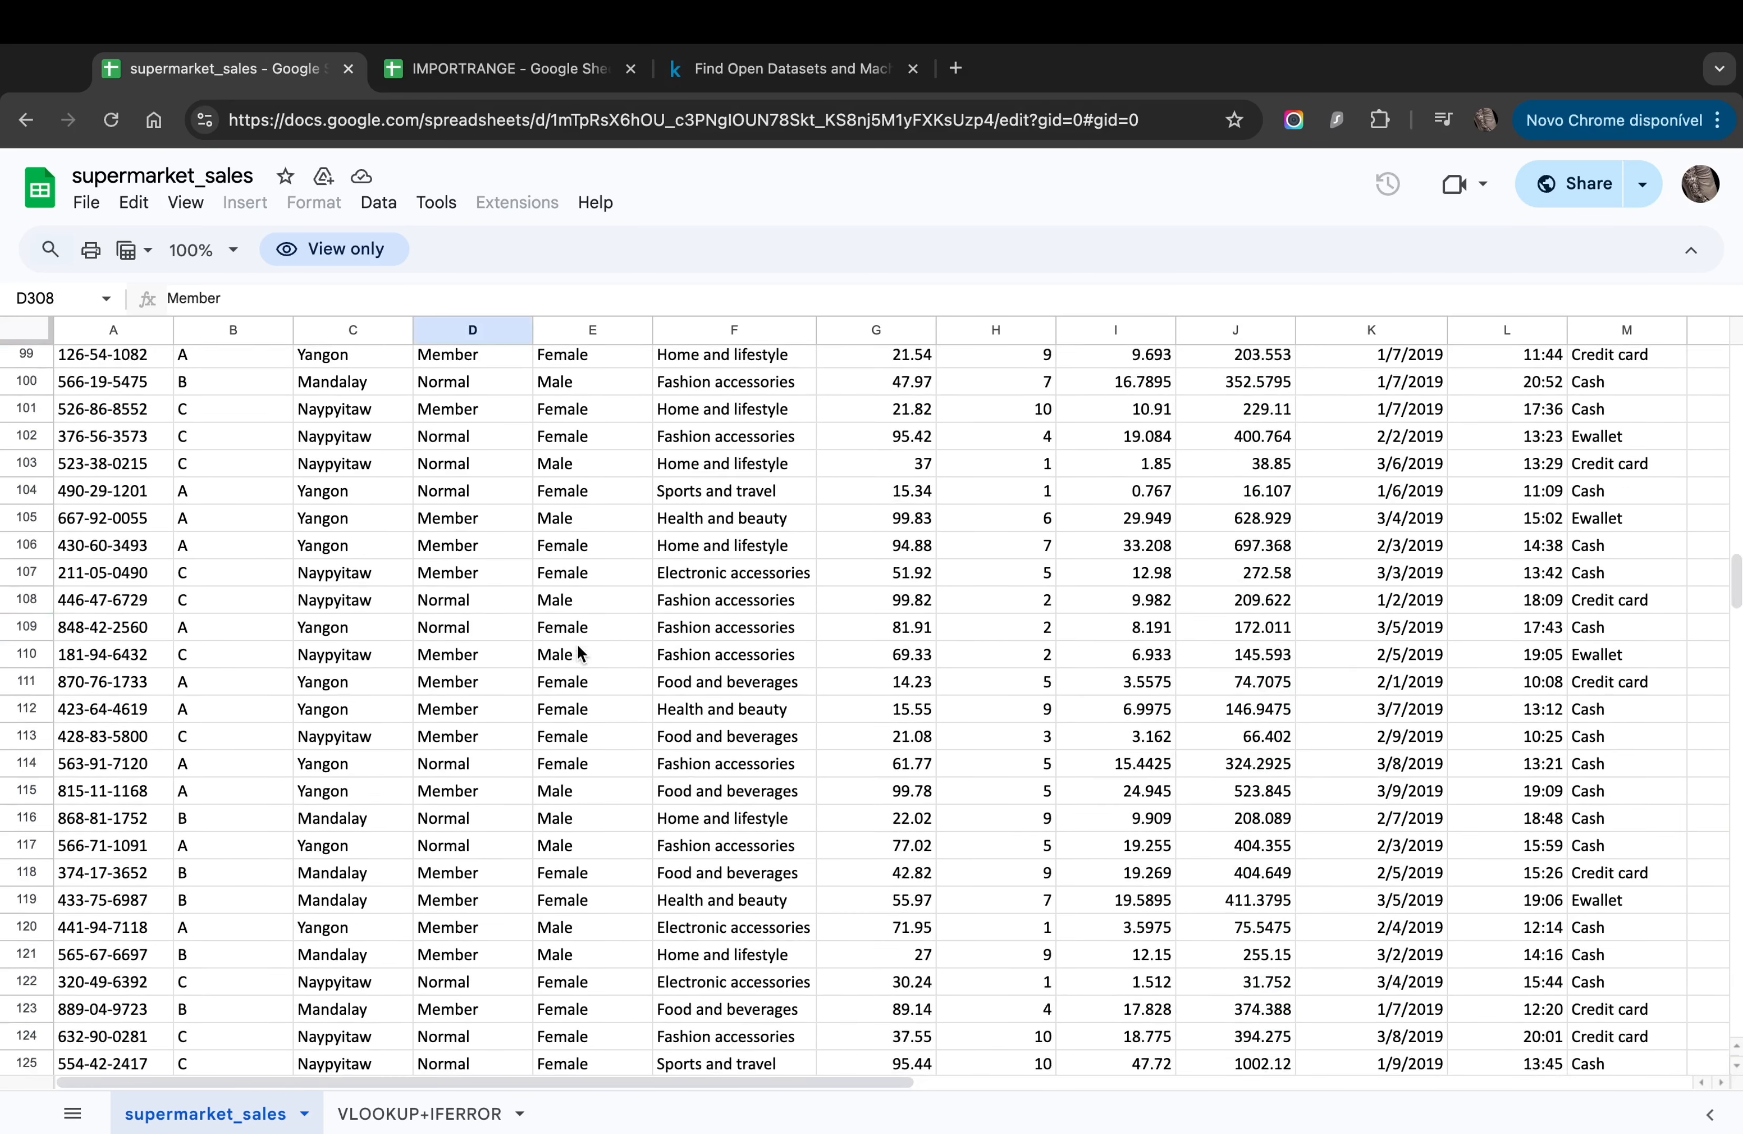
click(522, 631)
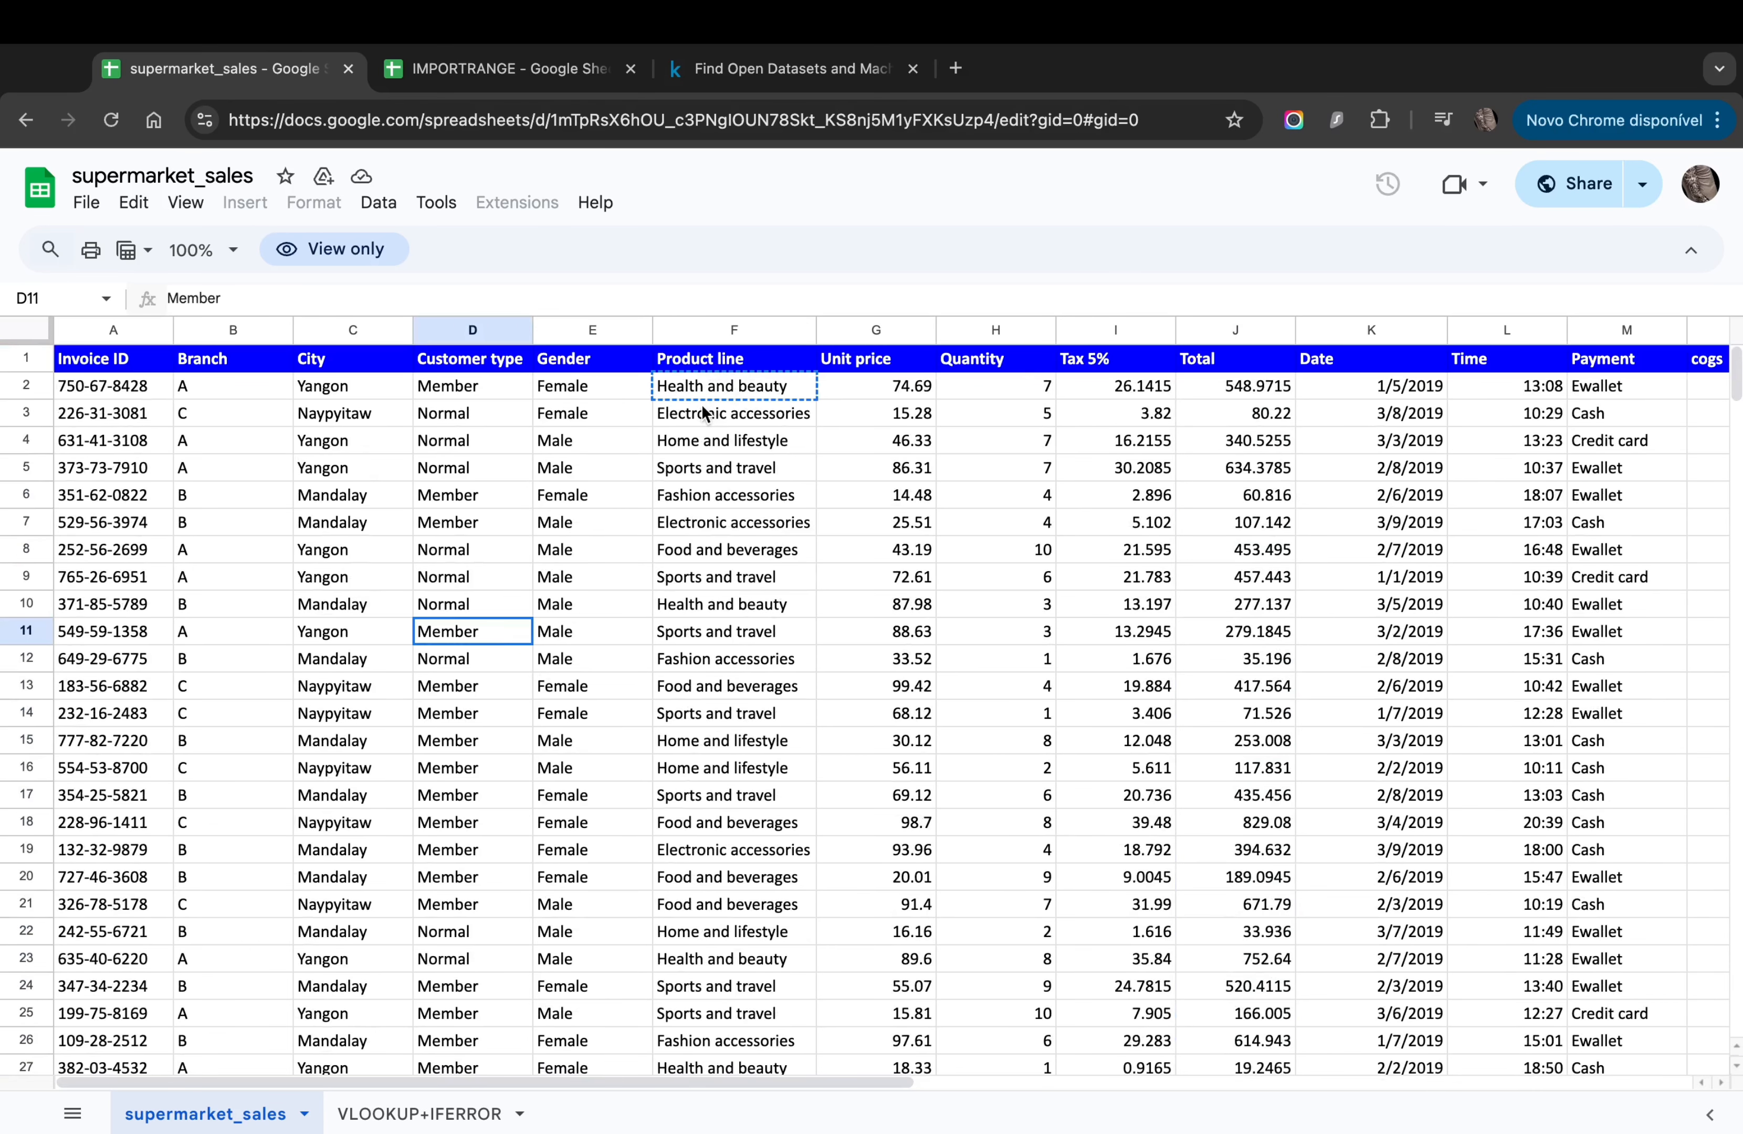
click(679, 385)
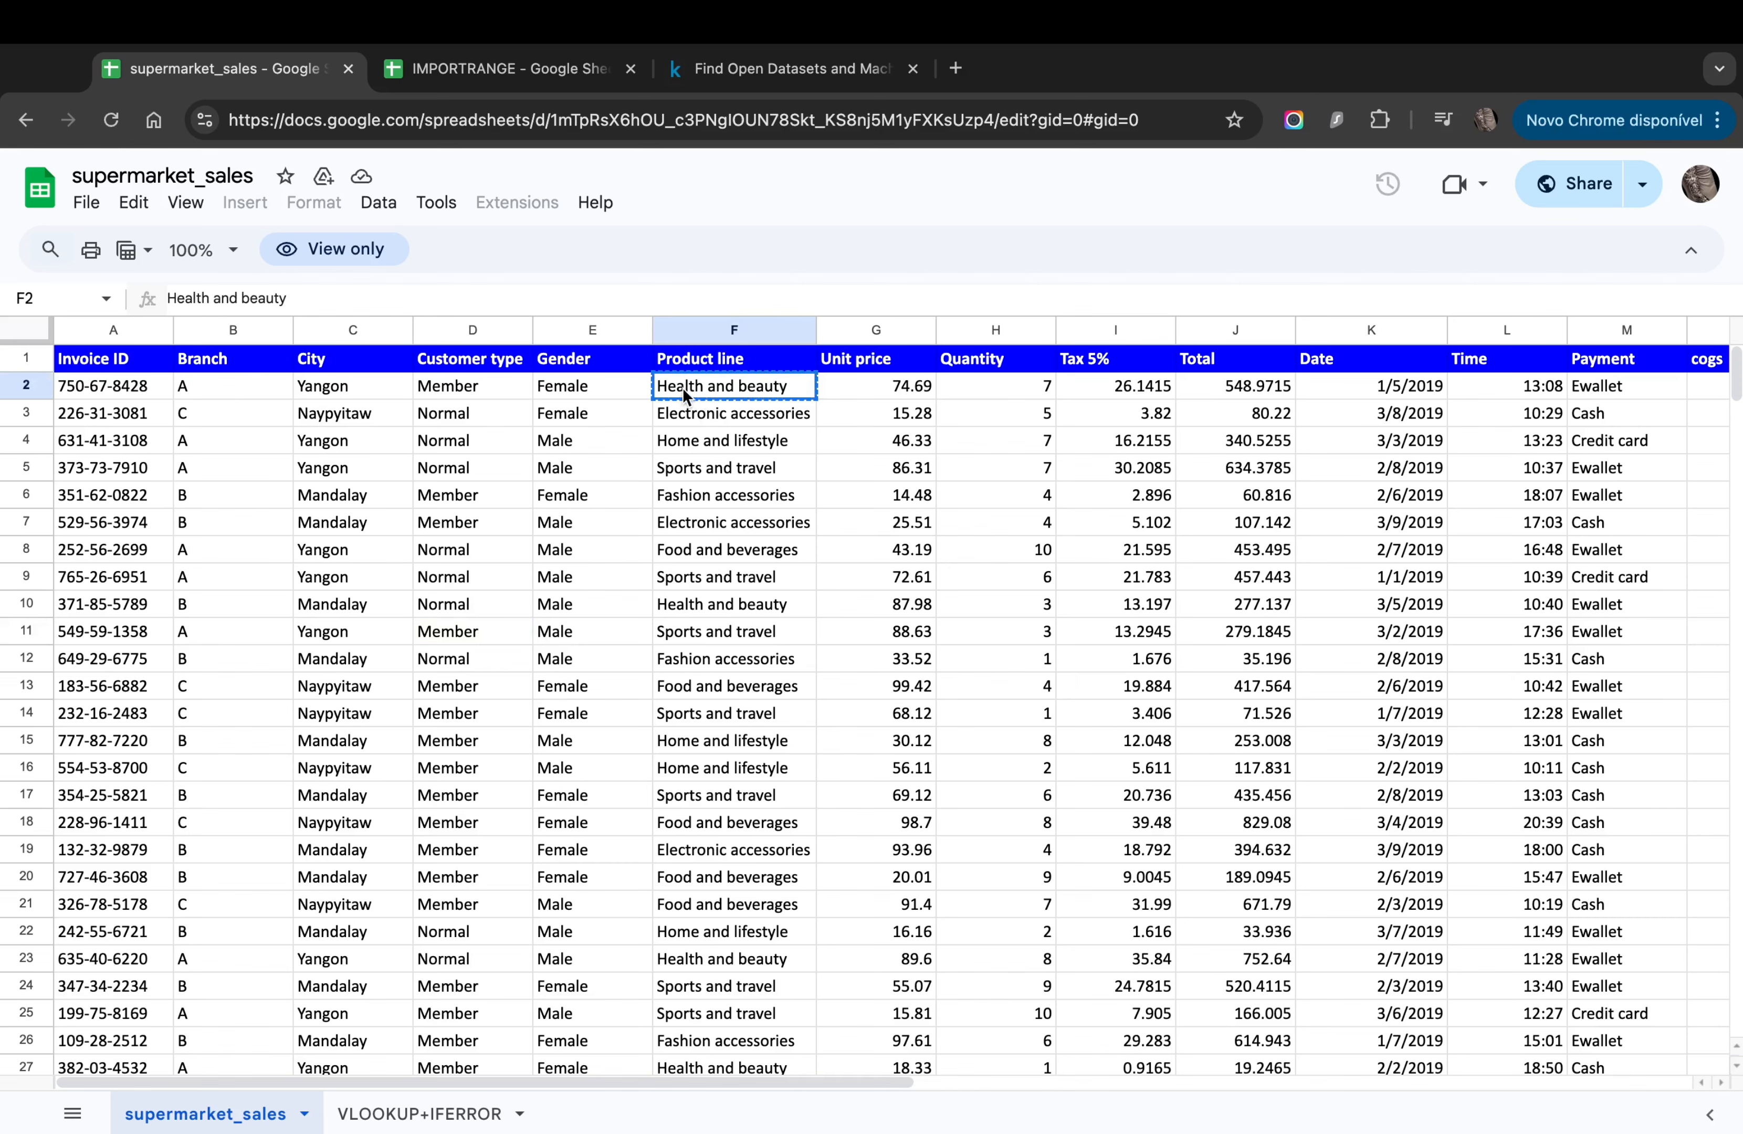
click(460, 69)
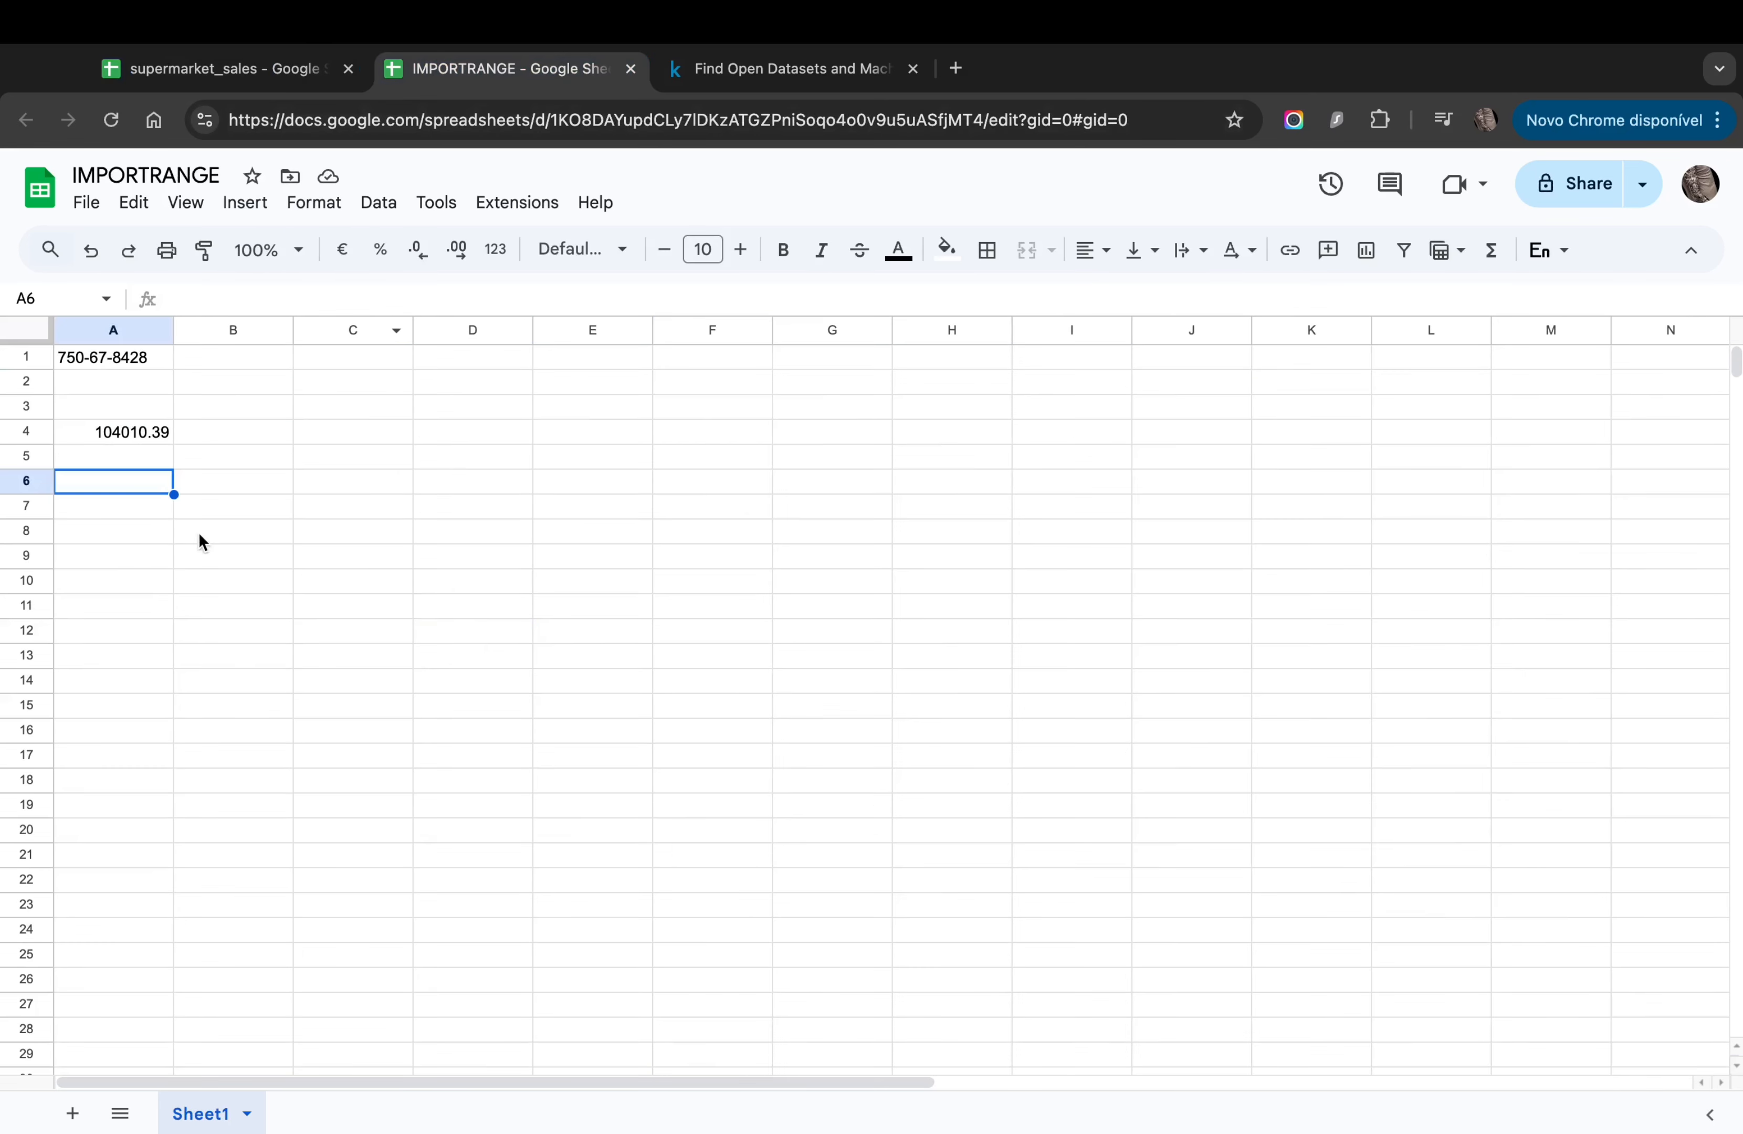
text(Health and beauty)
Step: Autofit column A so 'Health and beauty' fits fully
click(216, 485)
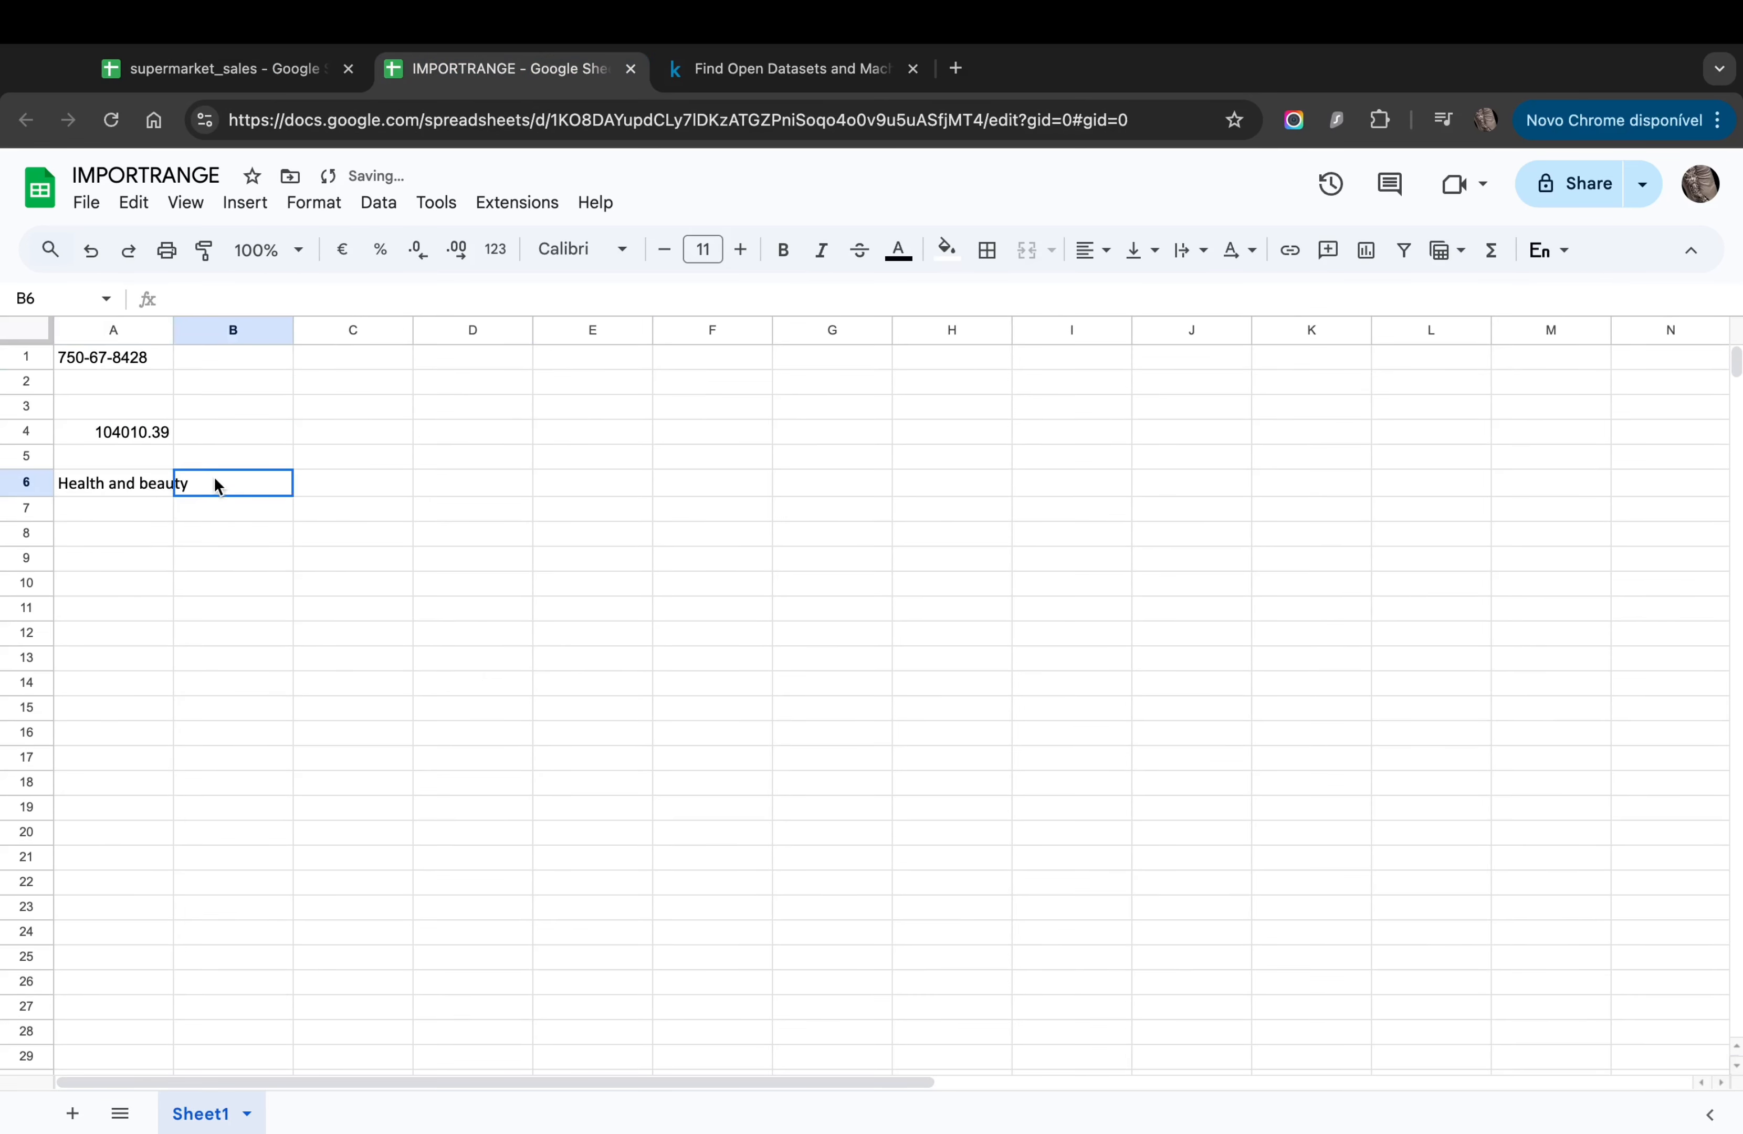
double_click(174, 331)
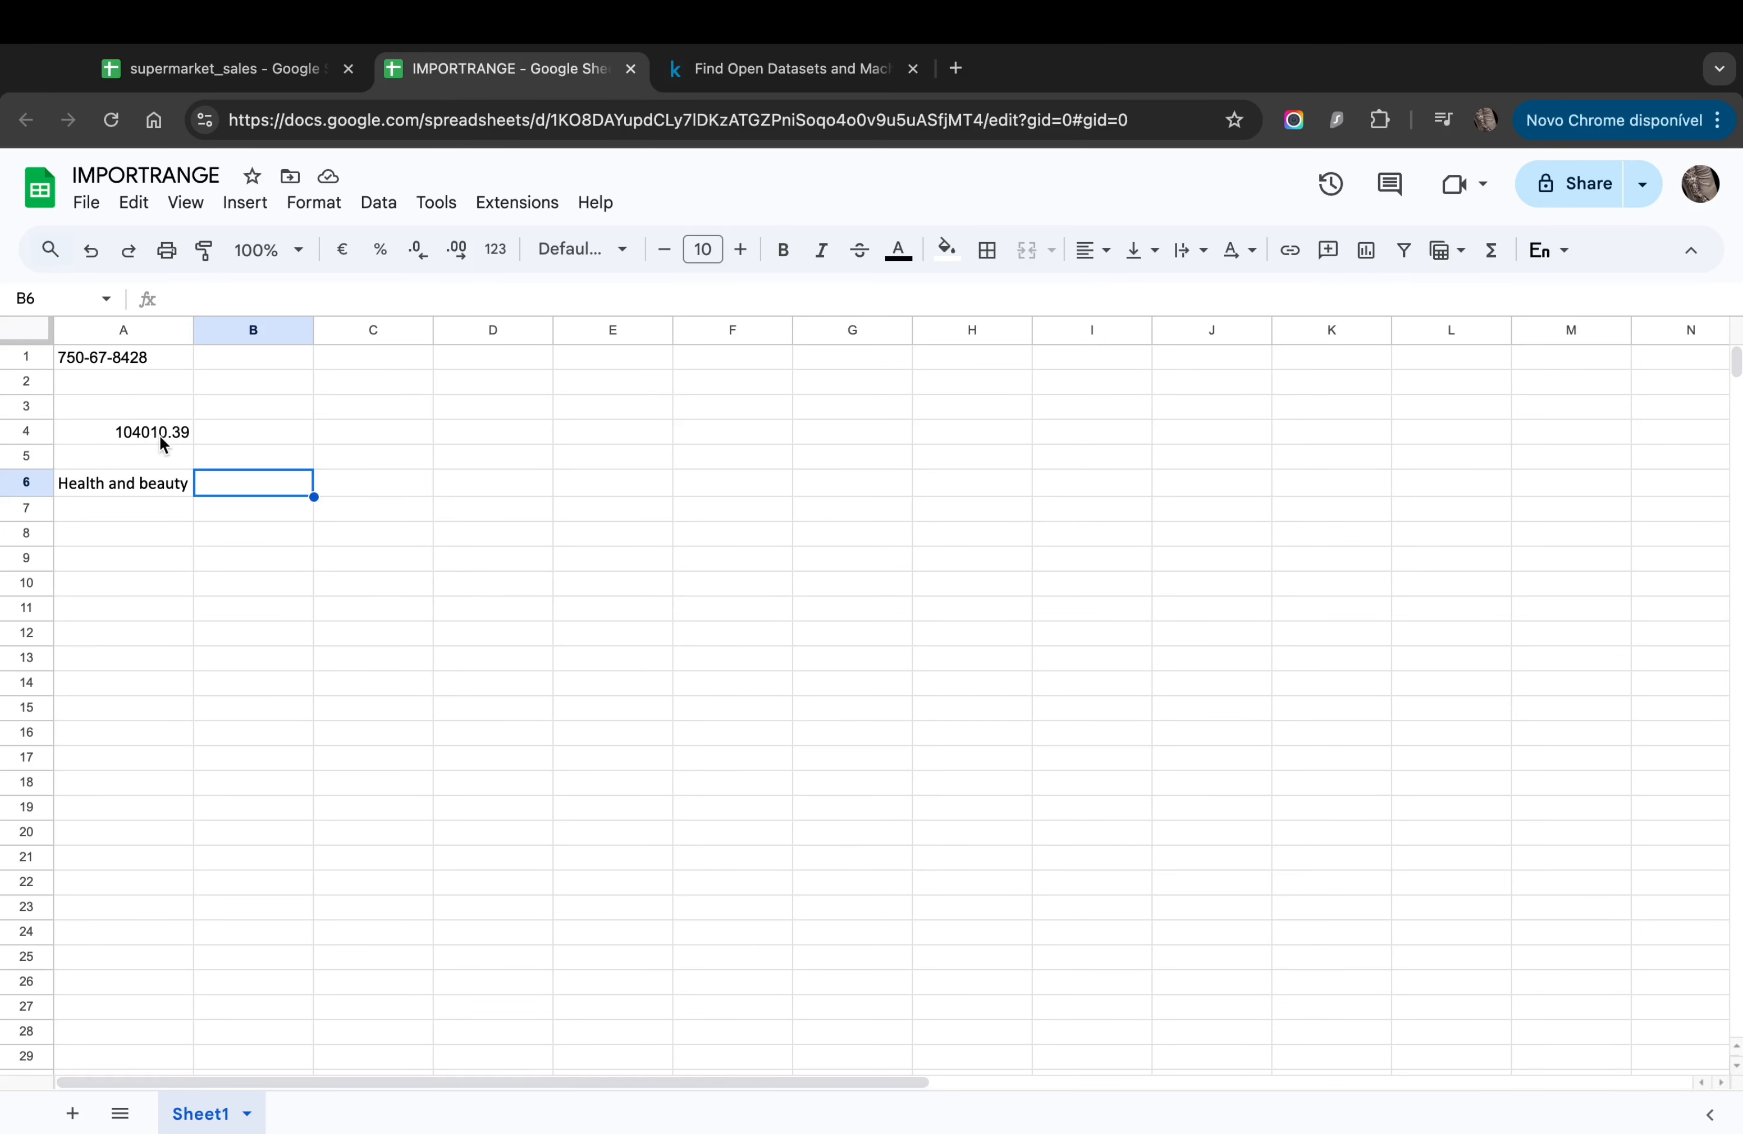
click(156, 492)
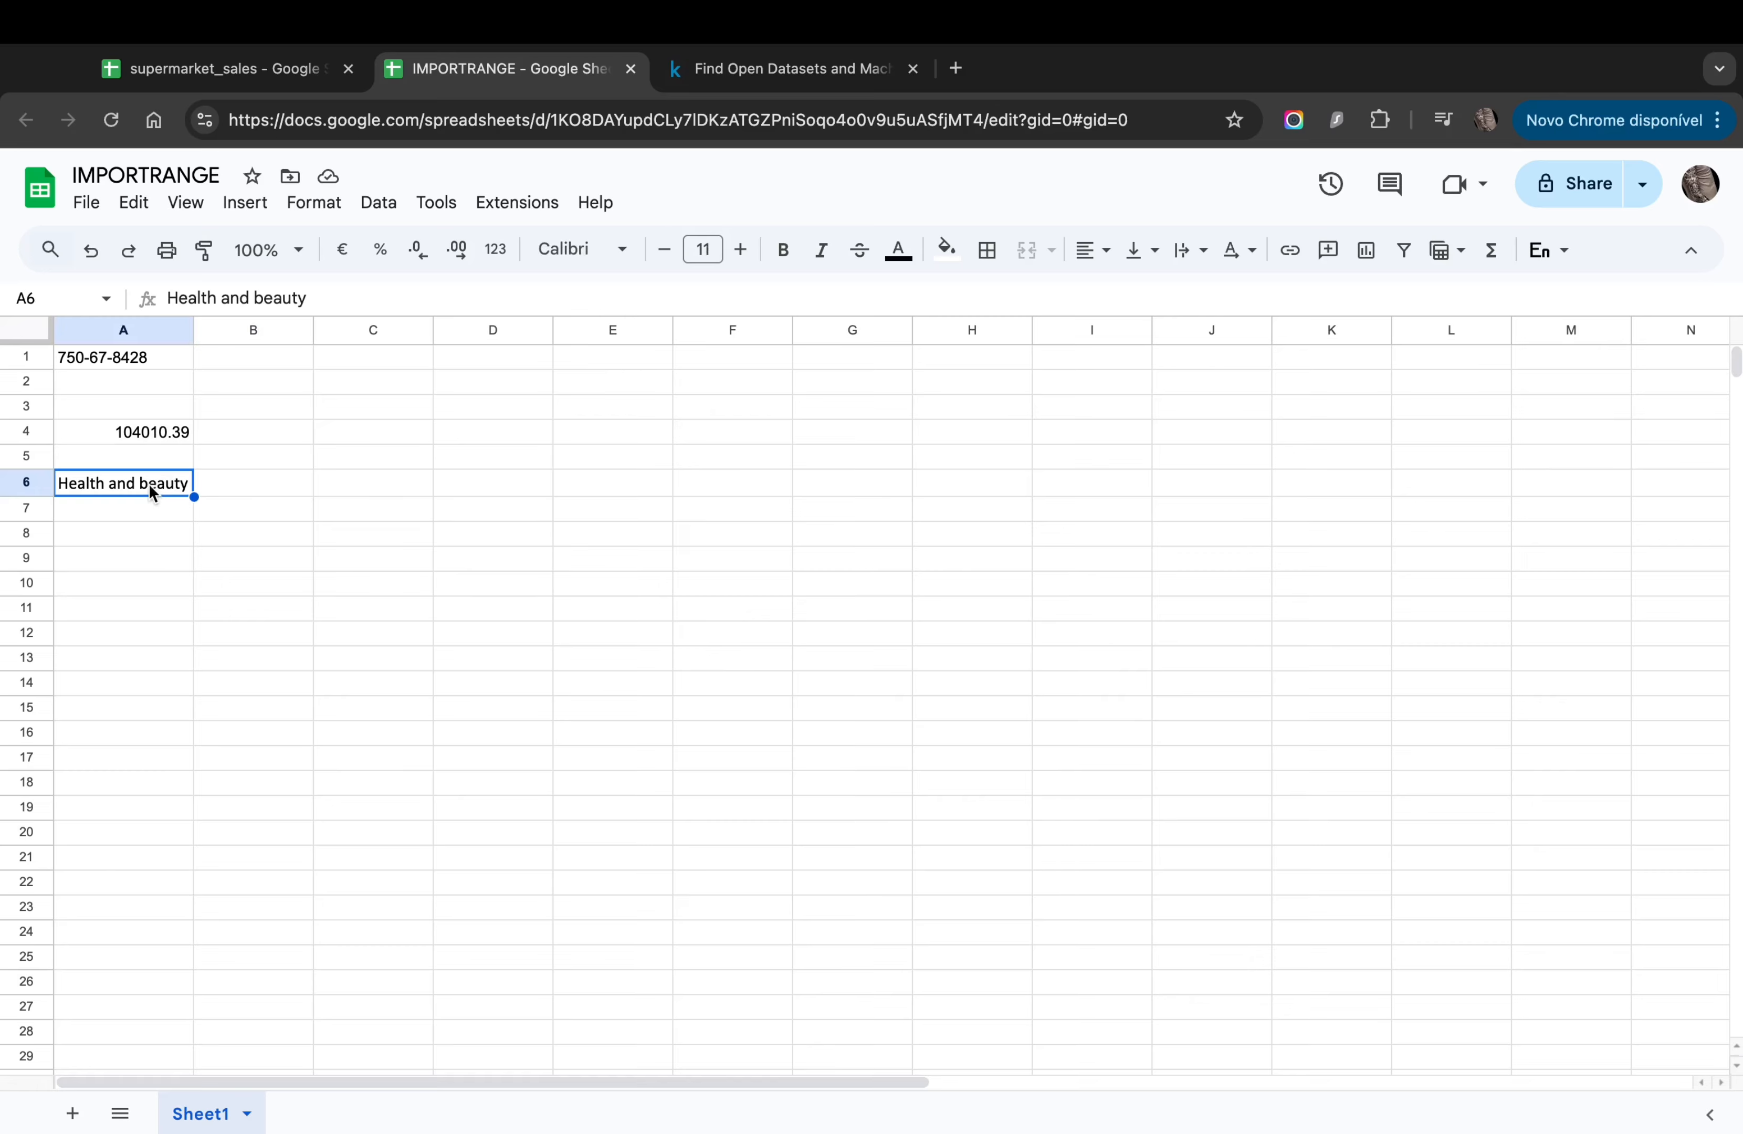
click(246, 488)
Step: Enter an empty =SUMPRODUCT() formula in B6 after reviewing the function help
click(156, 434)
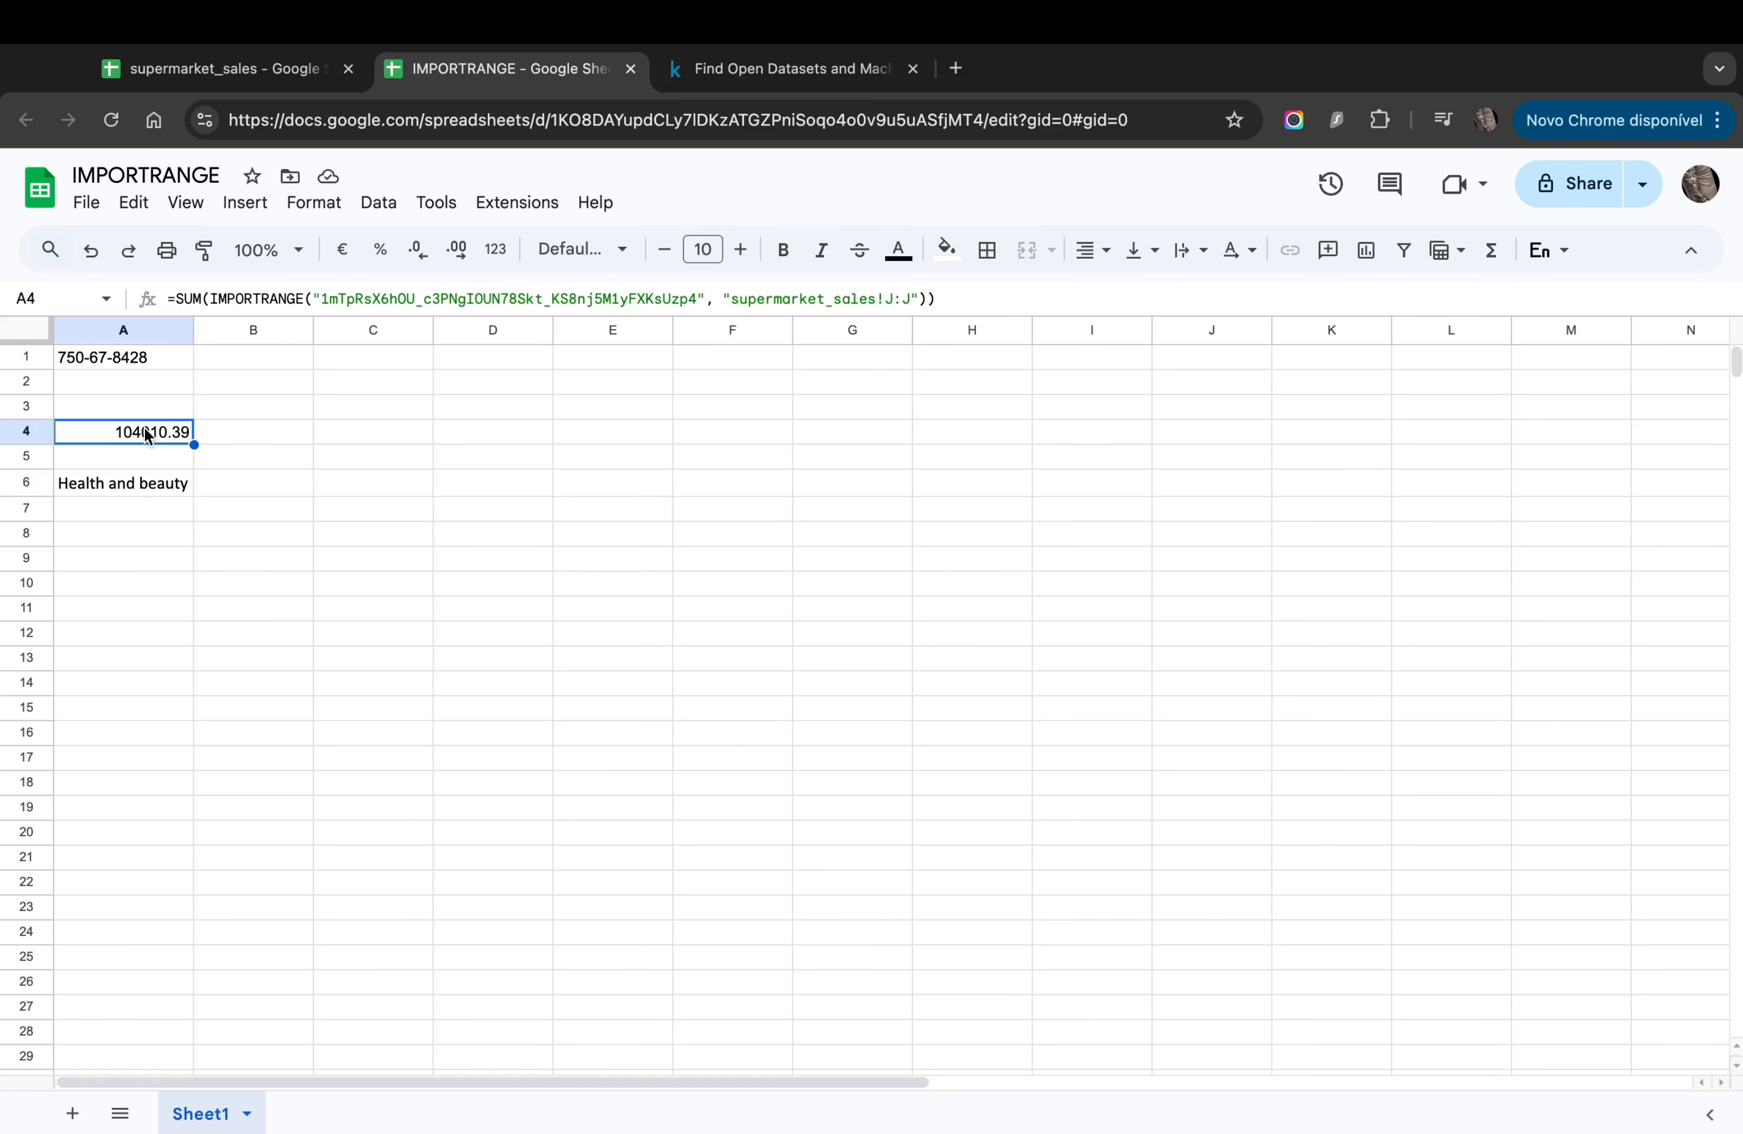
click(199, 491)
text(=)
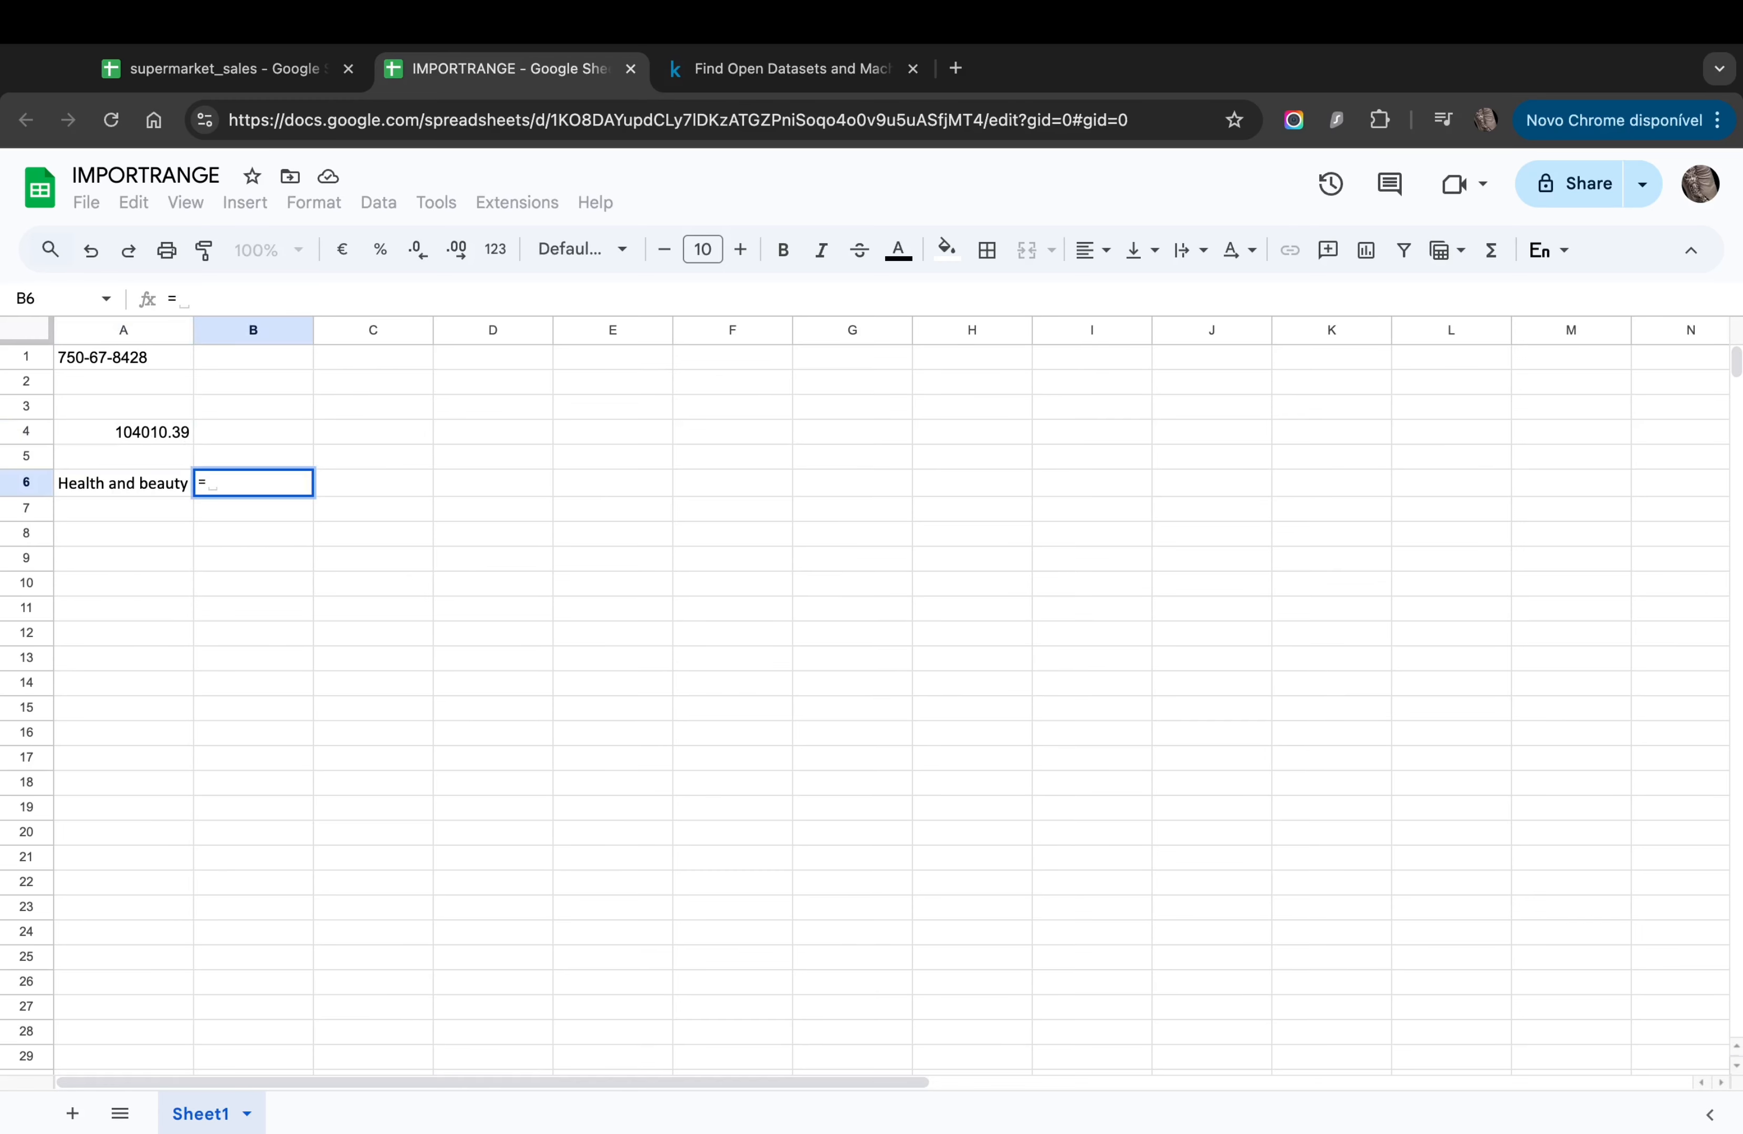
text(SUM)
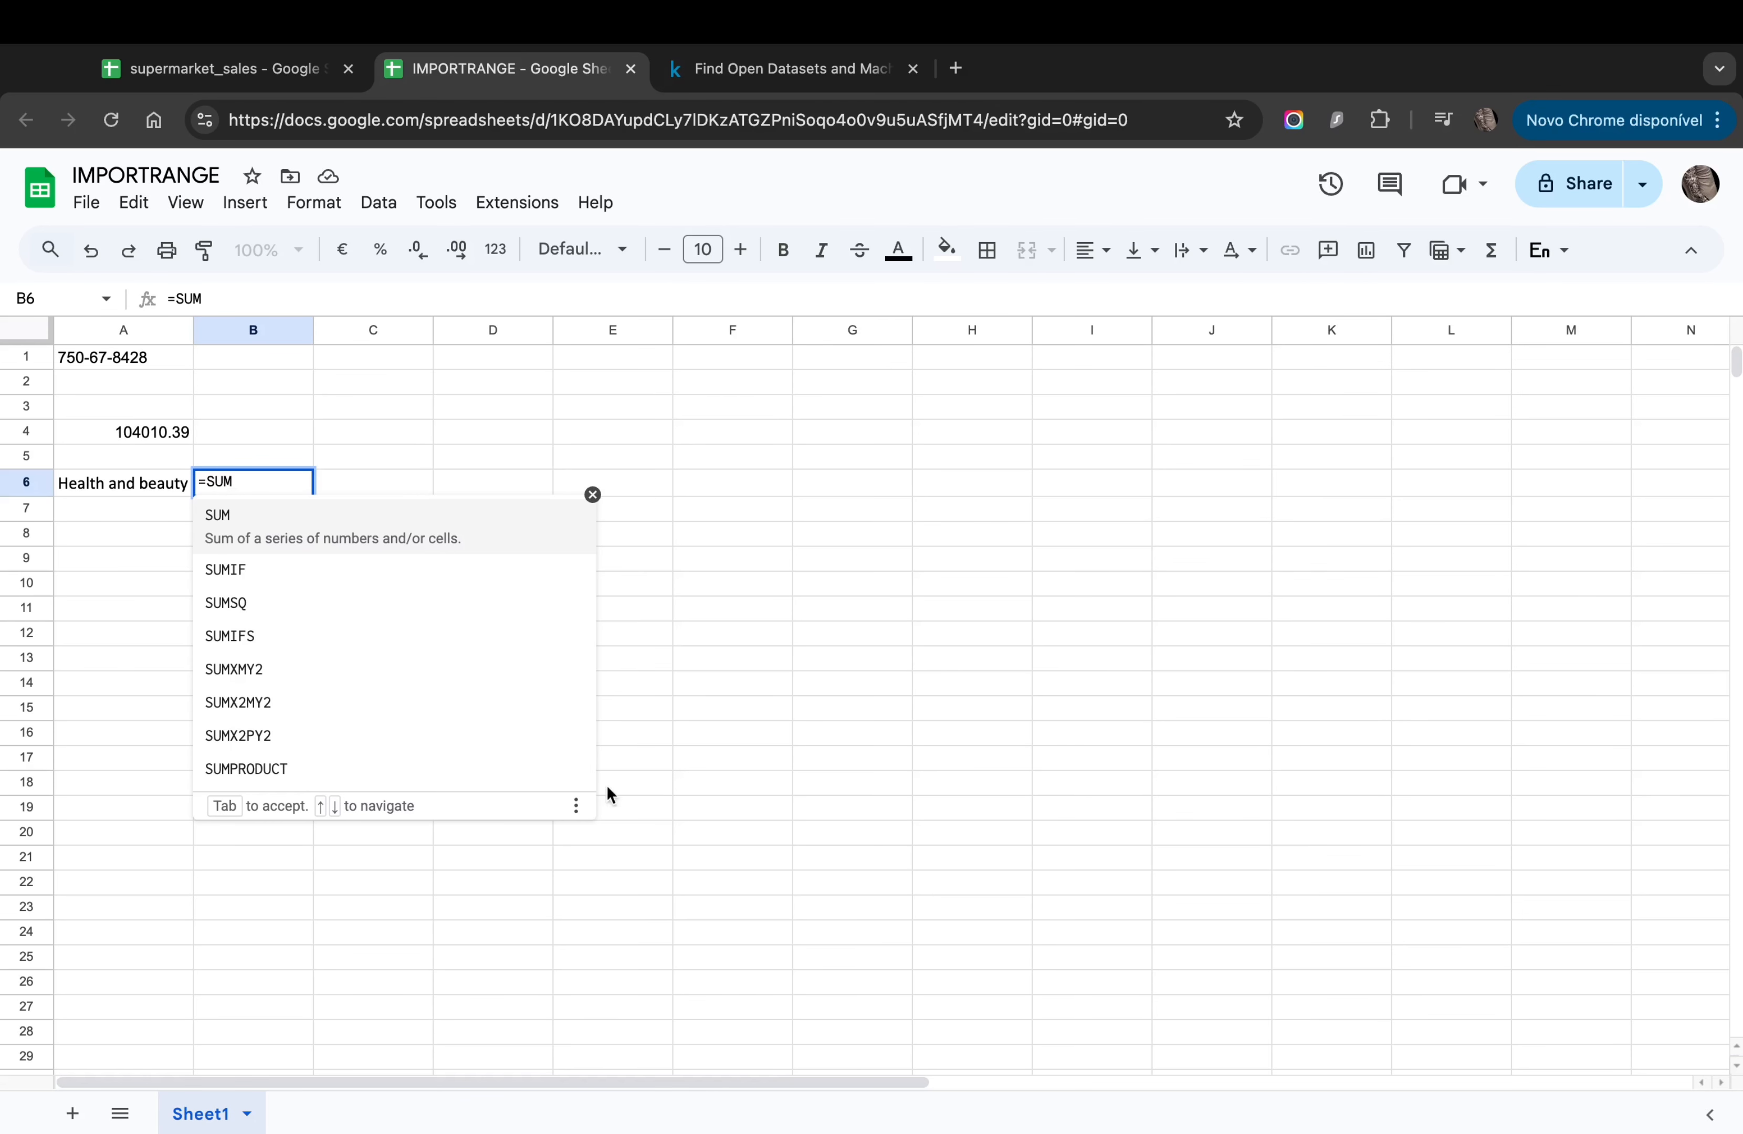
click(370, 770)
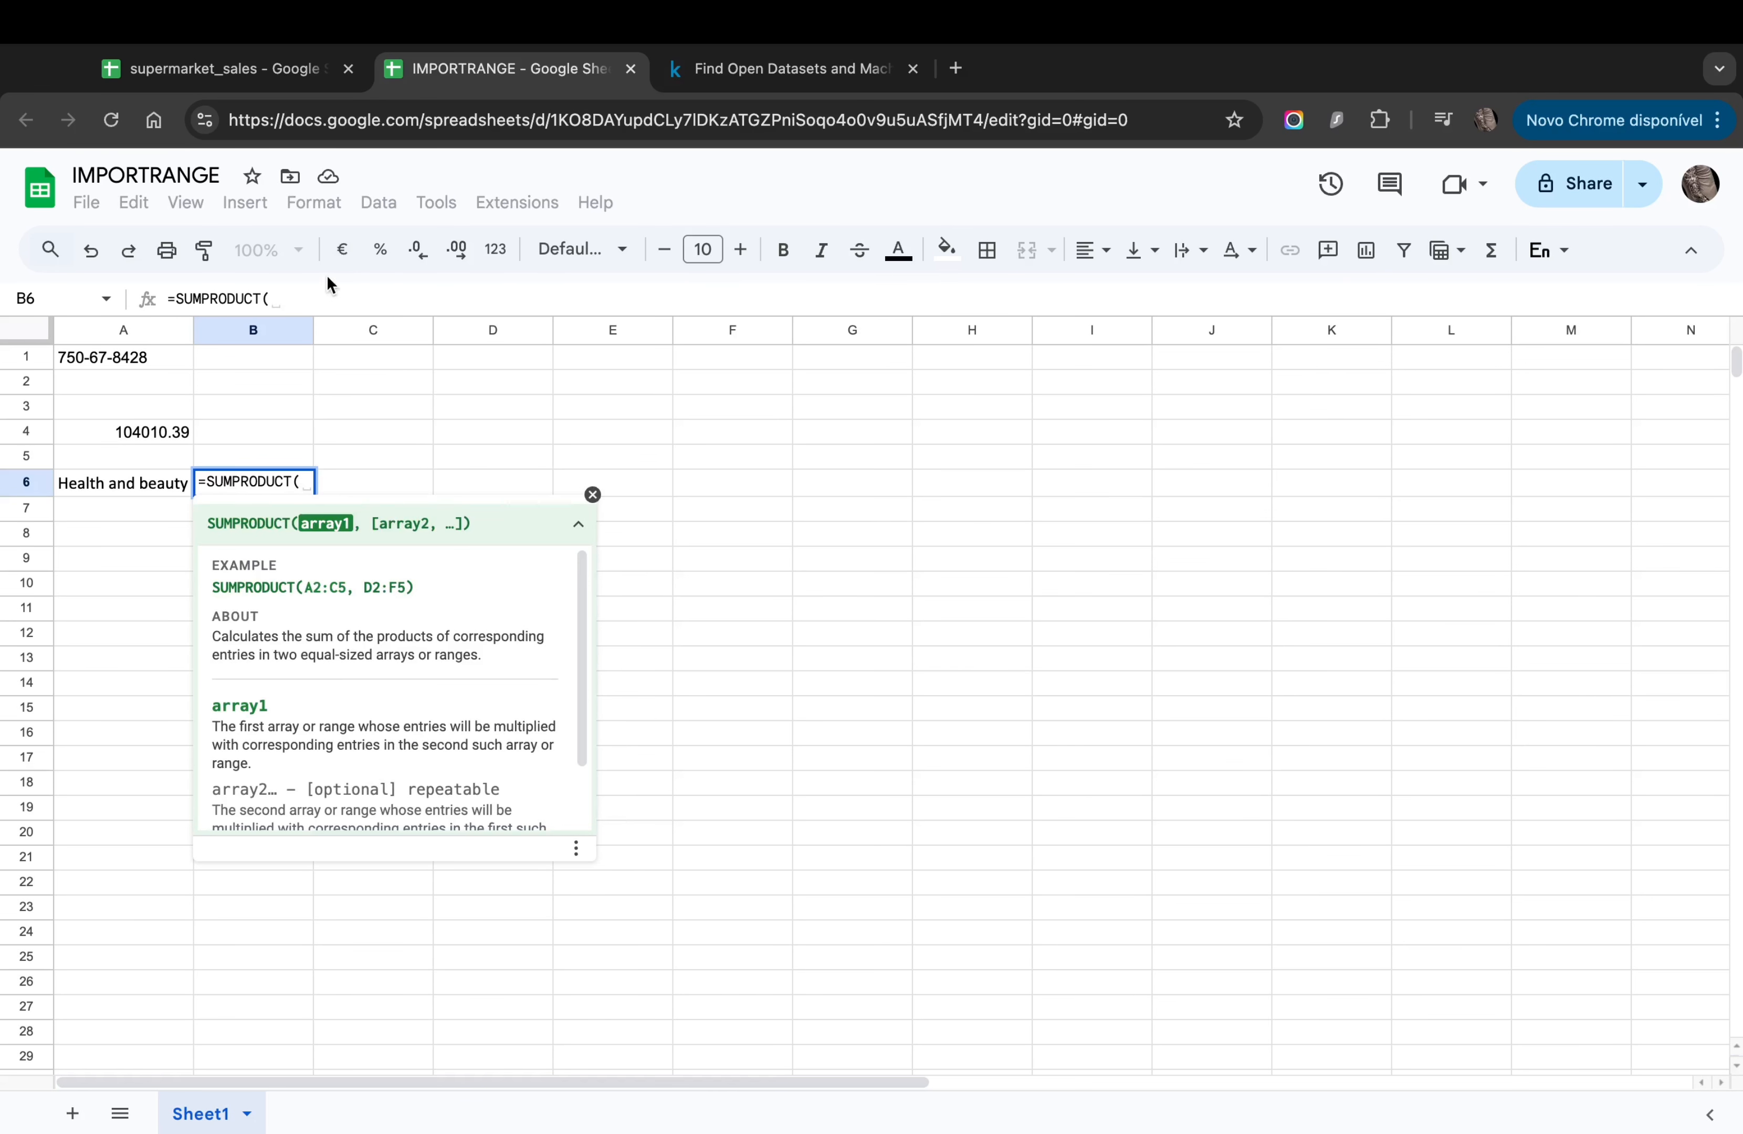
click(304, 297)
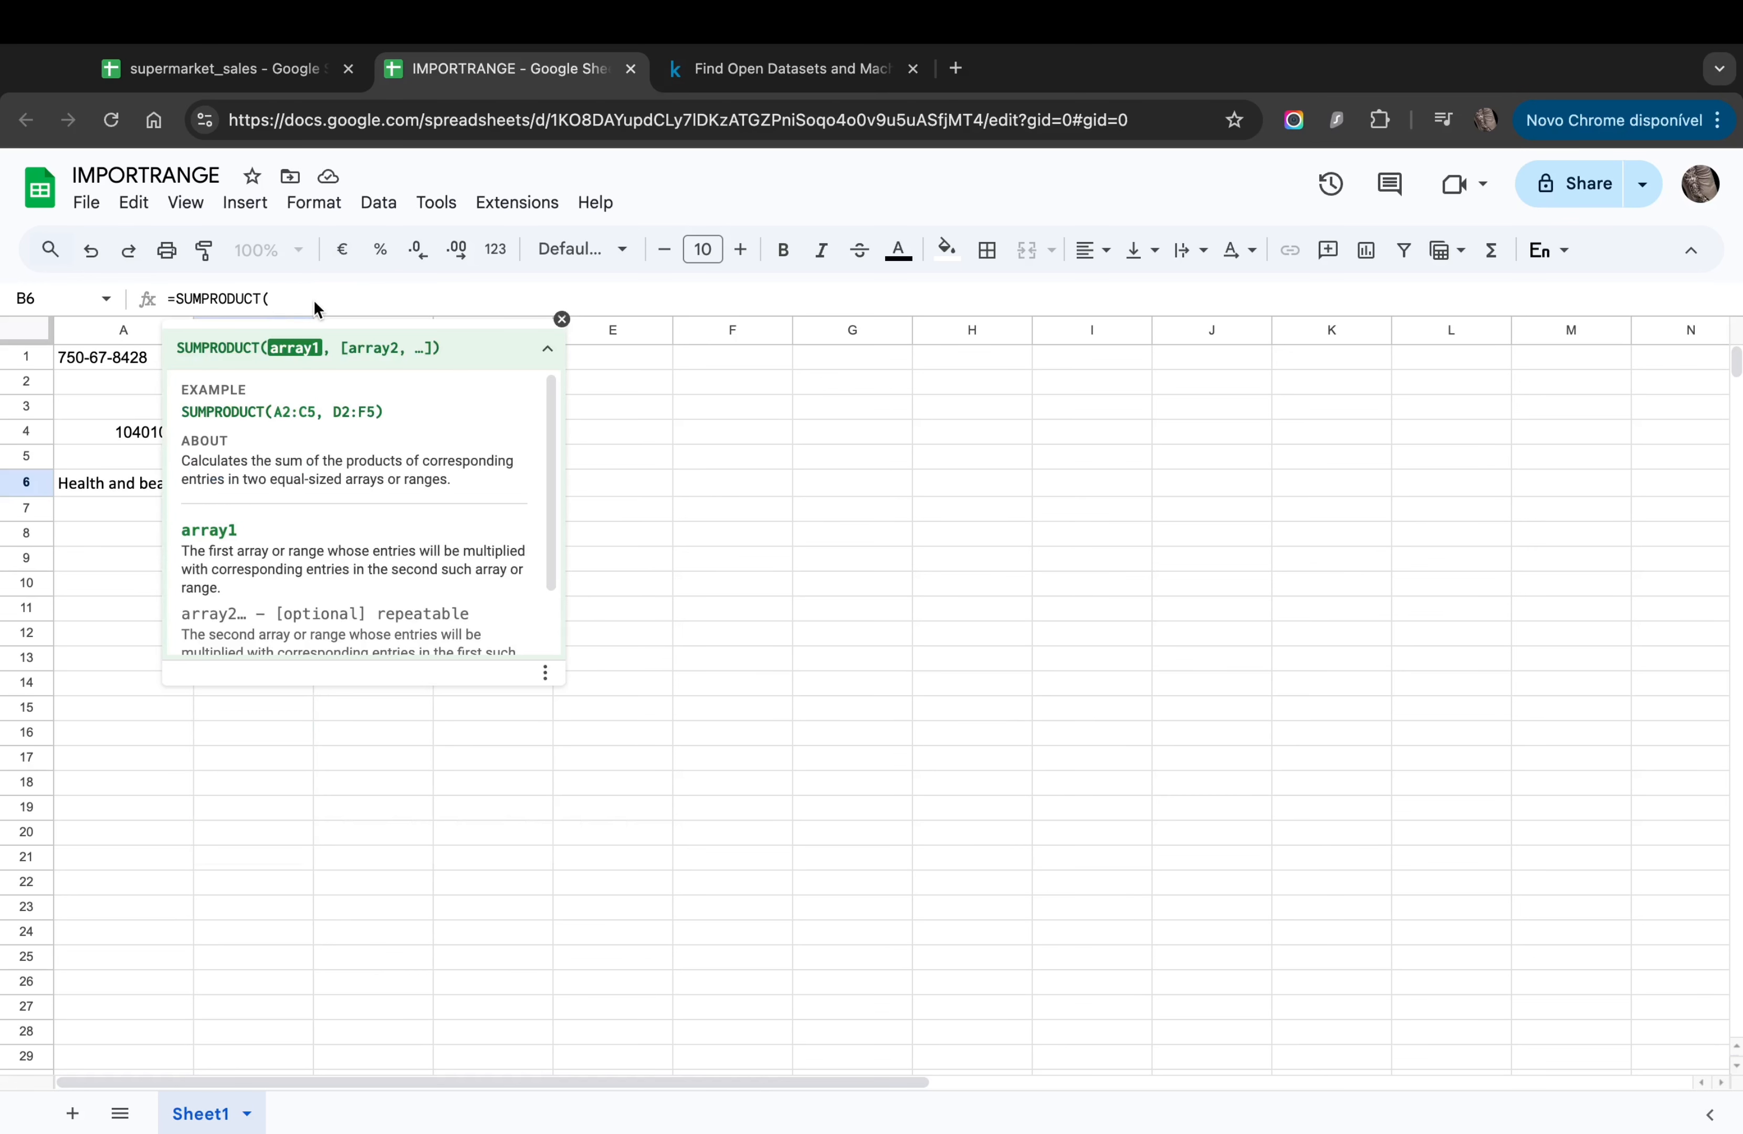
text())
click(216, 296)
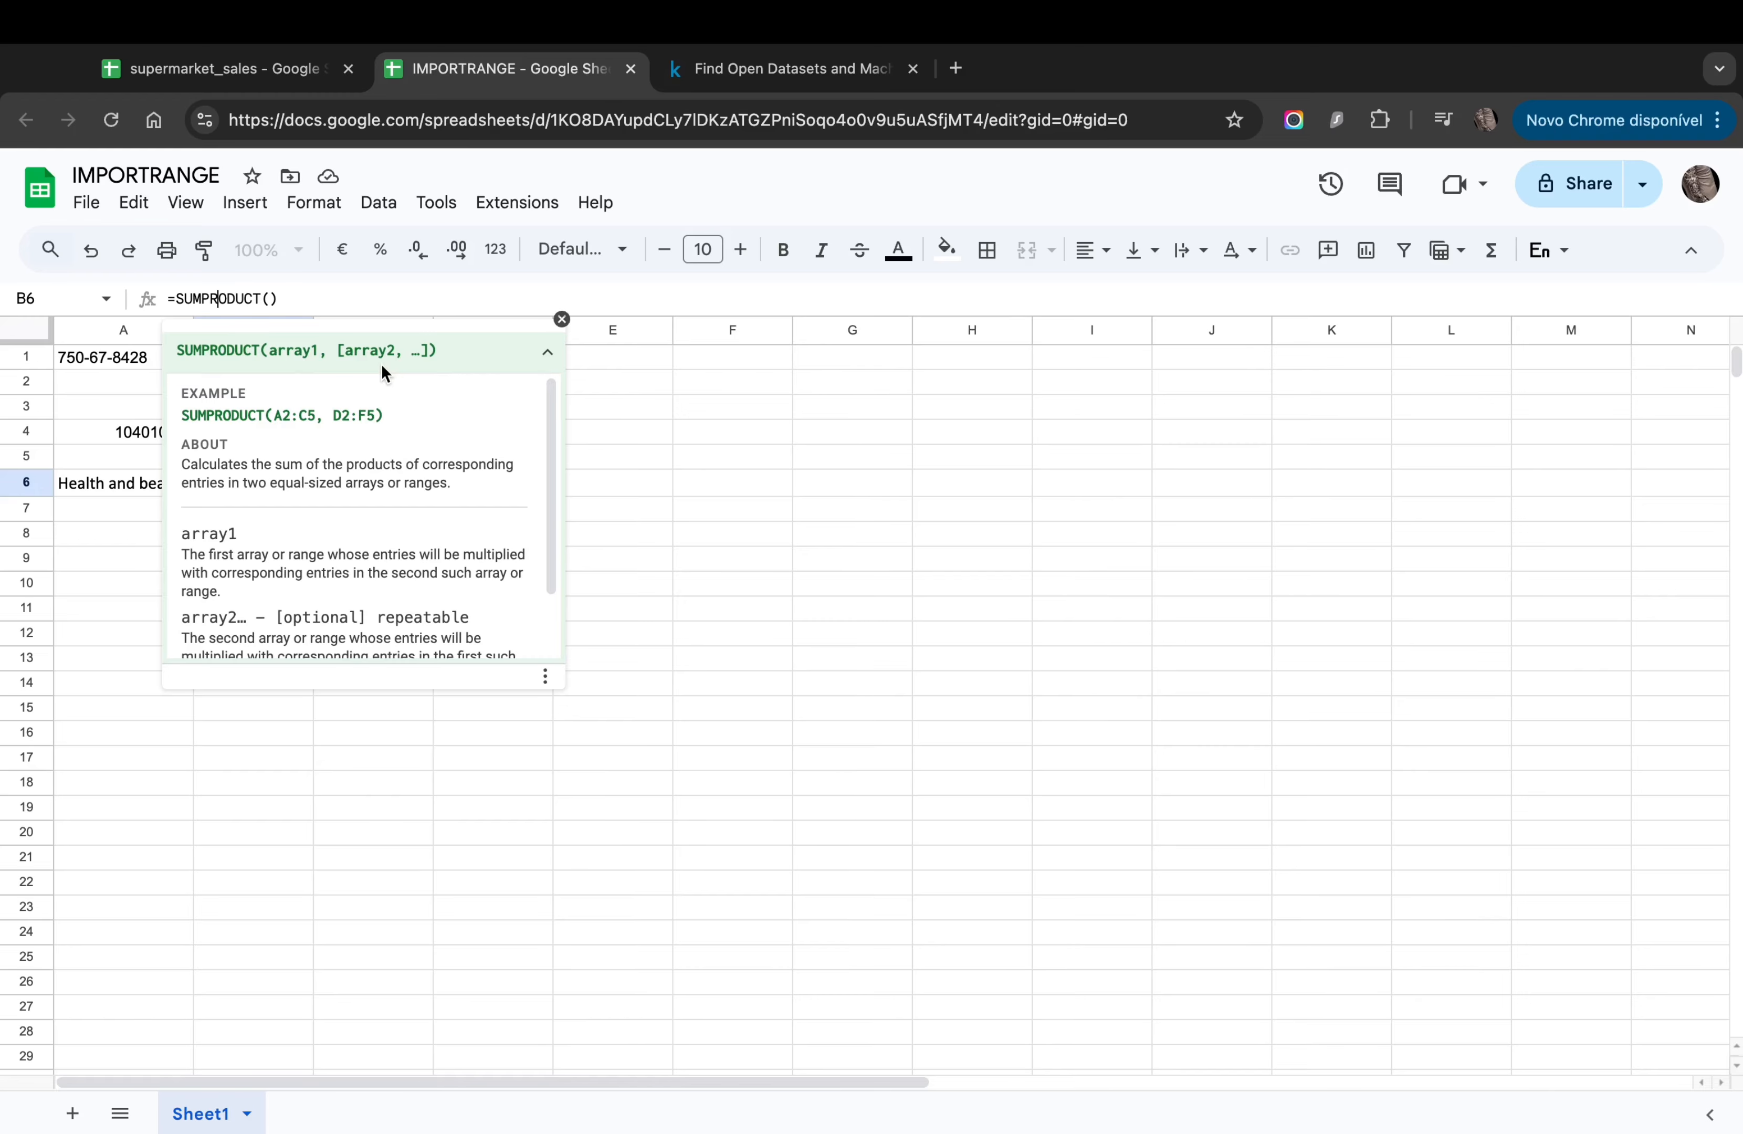
scroll(377, 434, down, 2)
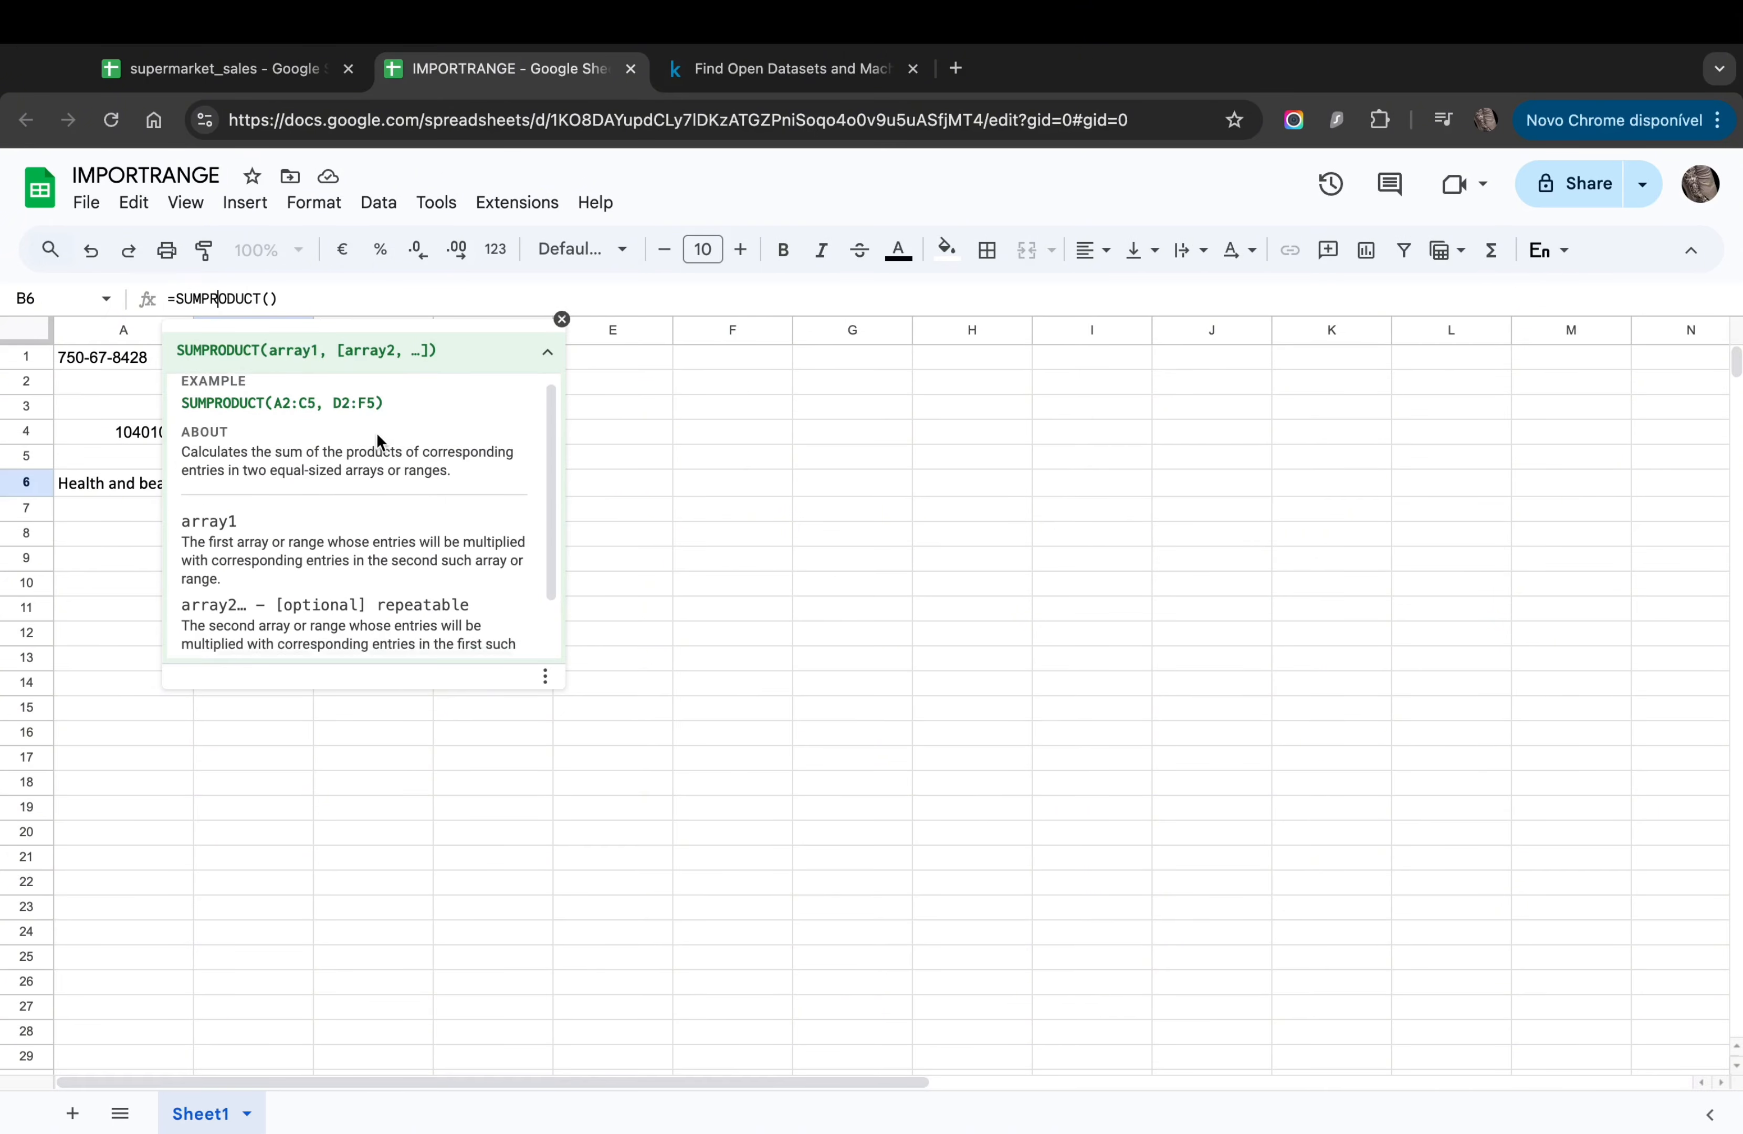
scroll(377, 434, up, 2)
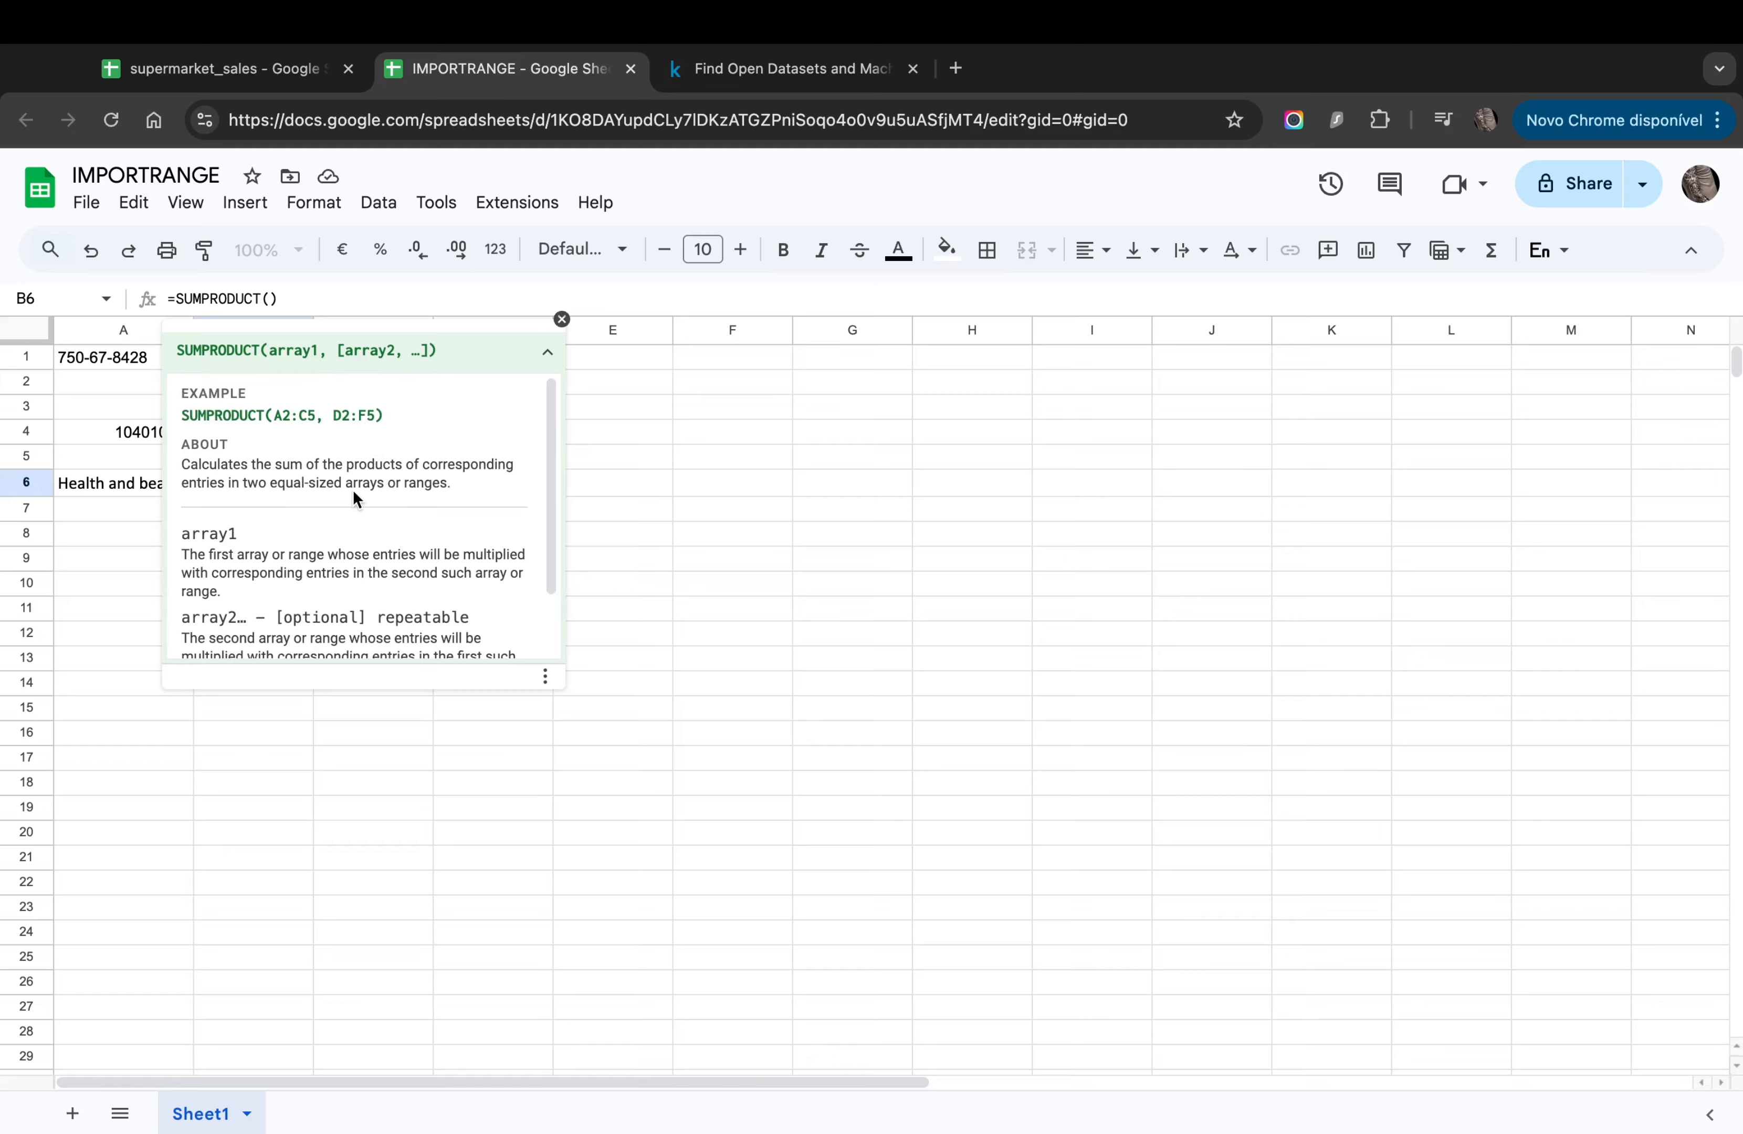
scroll(368, 442, down, 2)
scroll(381, 415, down, 1)
scroll(440, 529, up, 3)
key(Return)
click(342, 573)
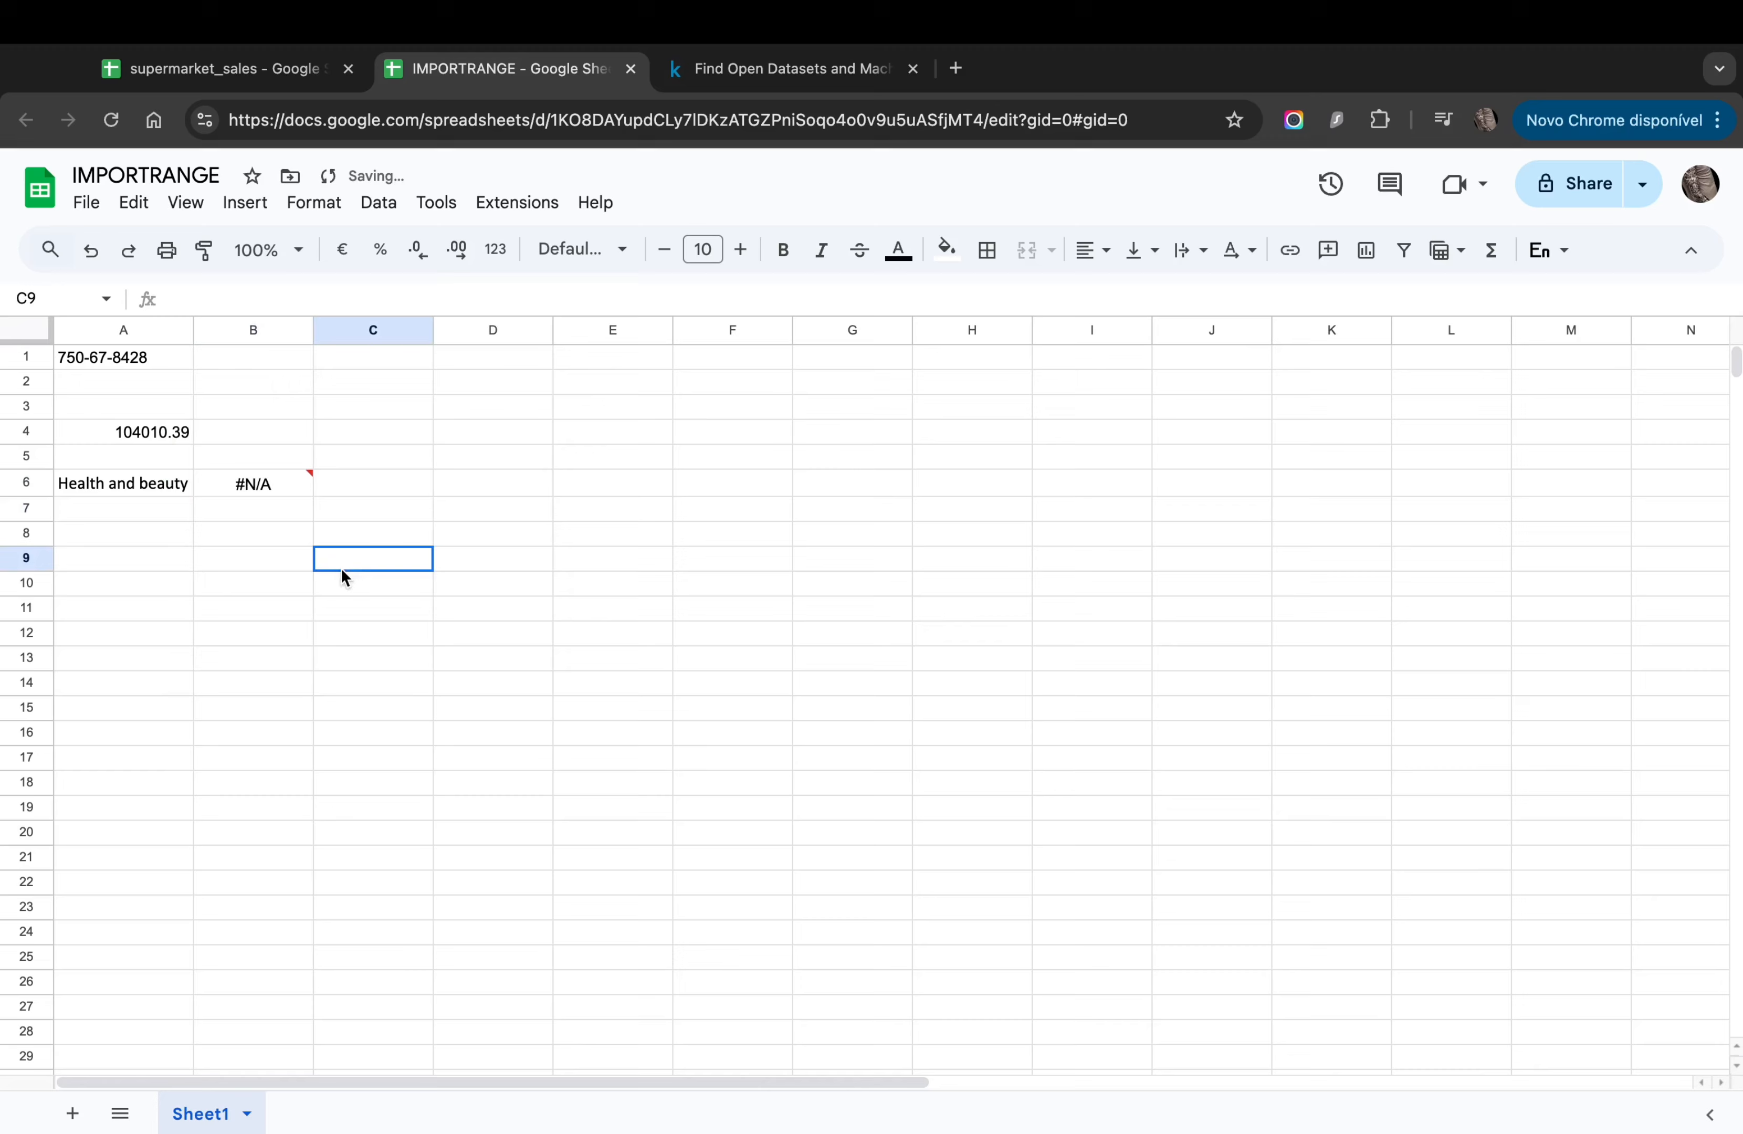
click(255, 488)
Step: Copy the IMPORTRANGE call from A4's formula, leaving A4 unchanged
click(147, 432)
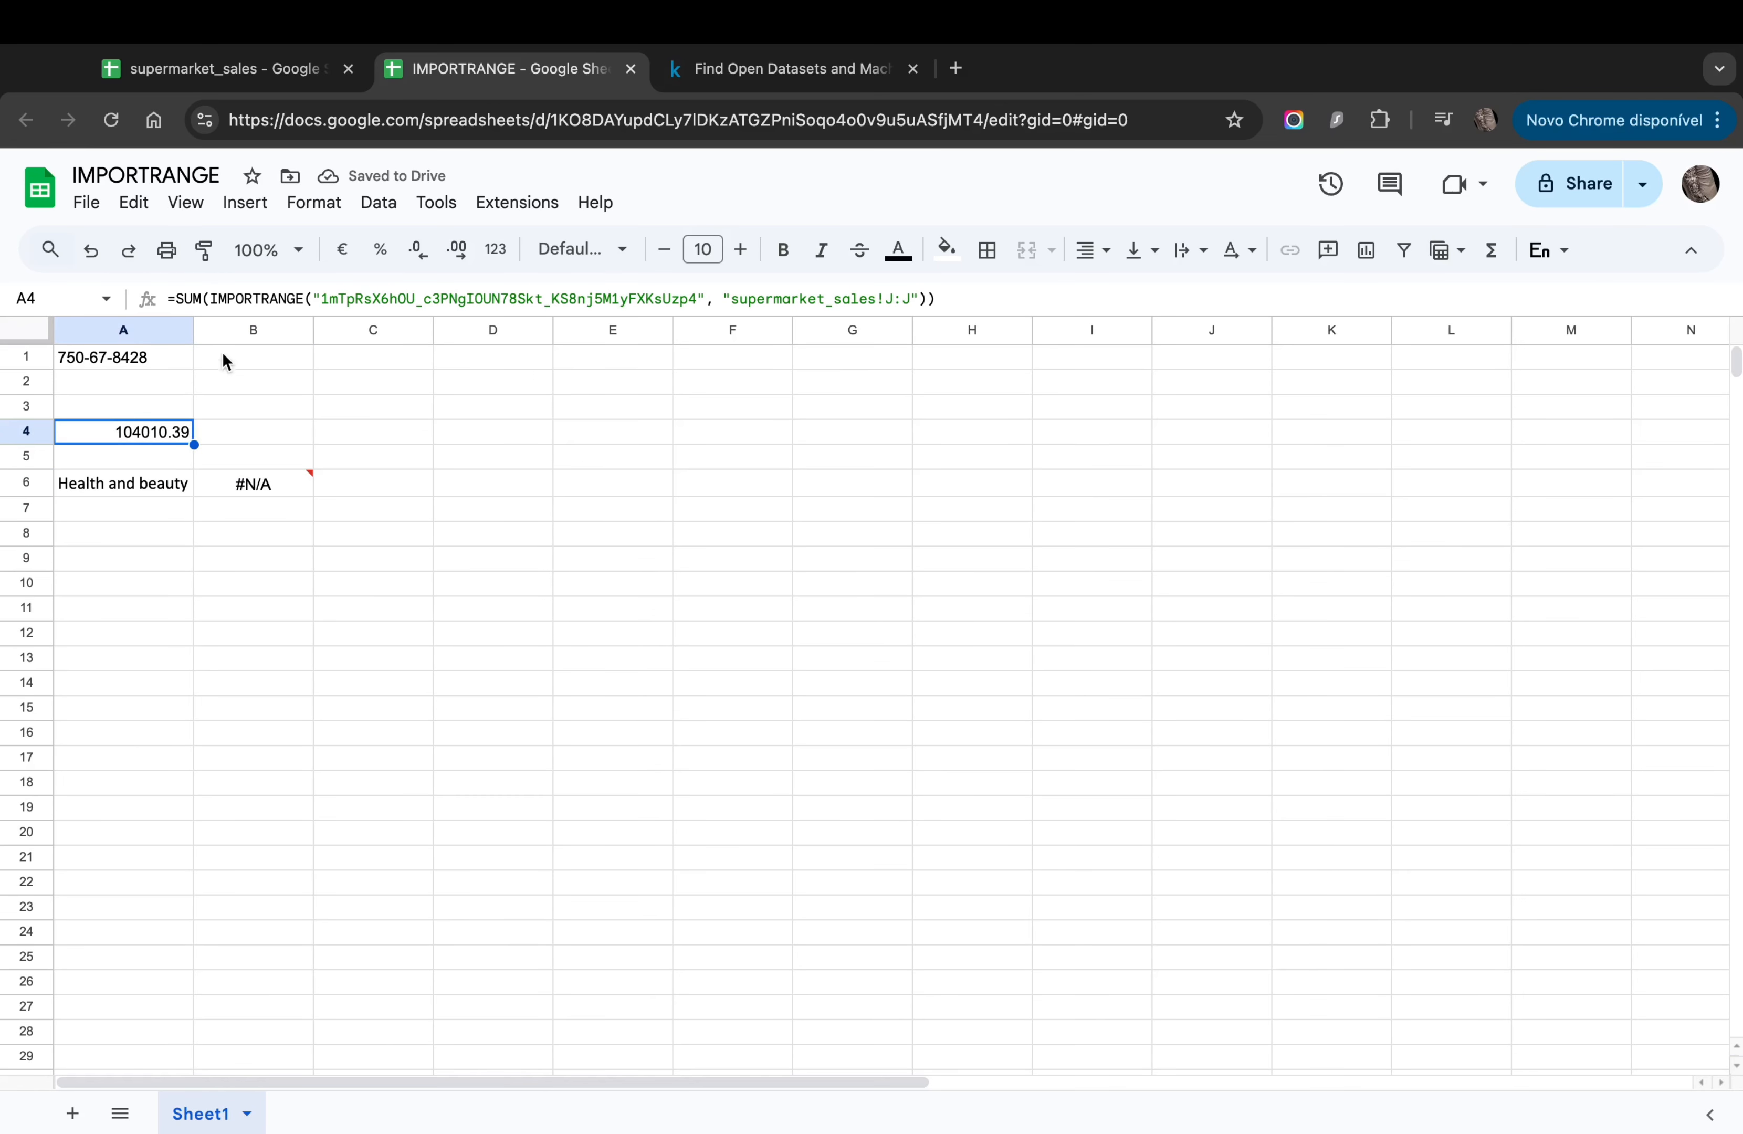
click(211, 298)
drag(211, 298, 814, 298)
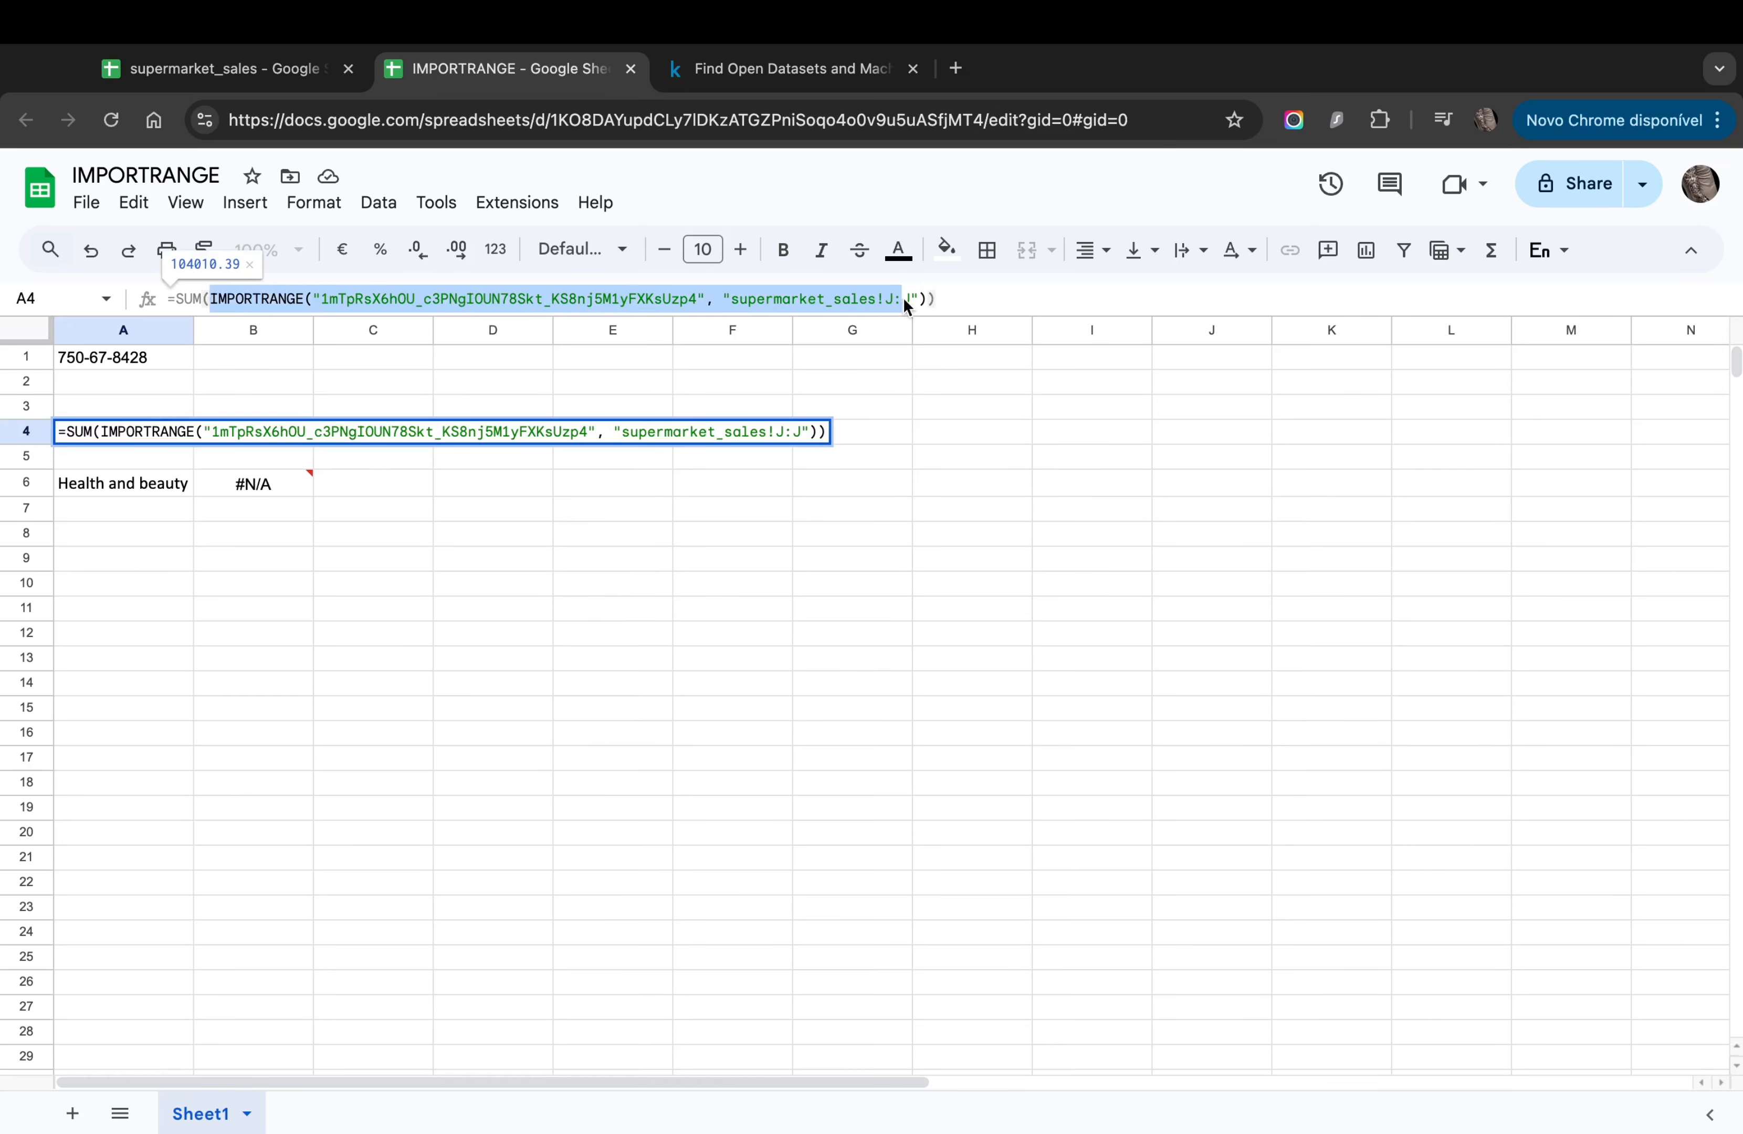
drag(922, 300, 928, 300)
key(ctrl+c)
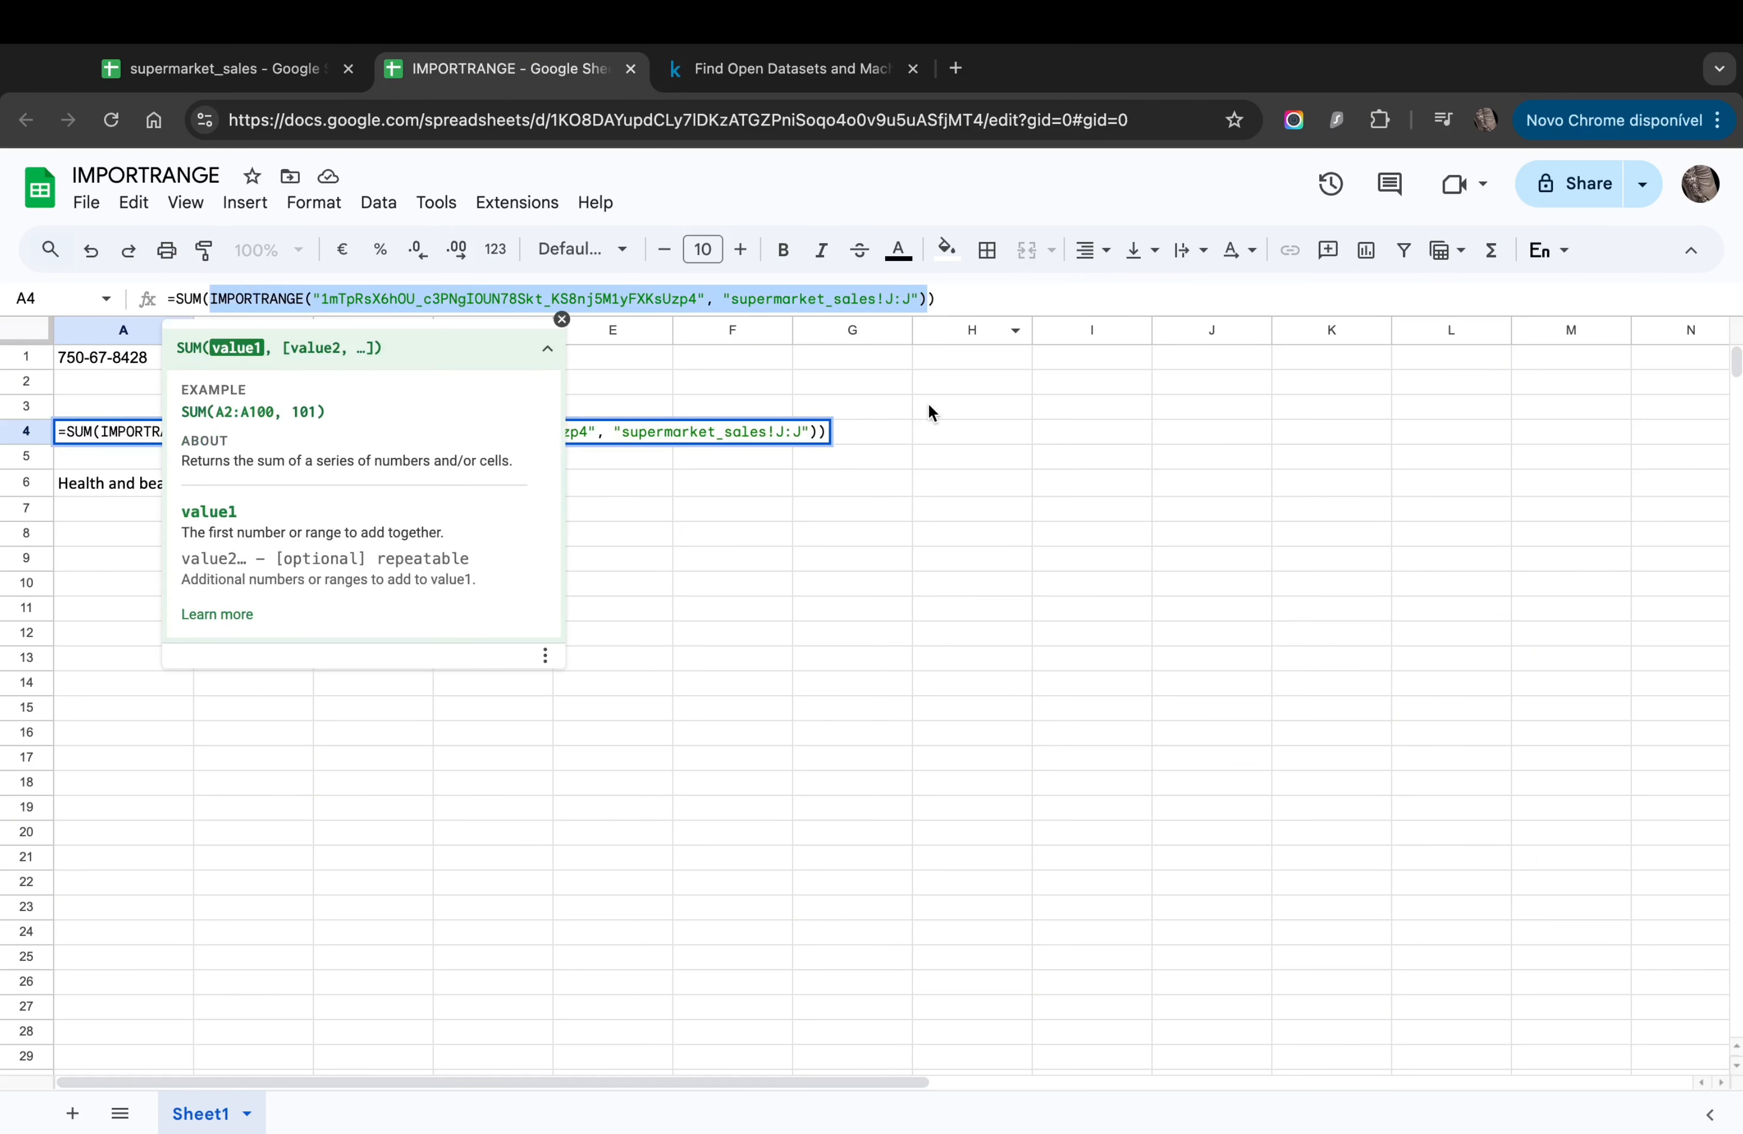
click(719, 605)
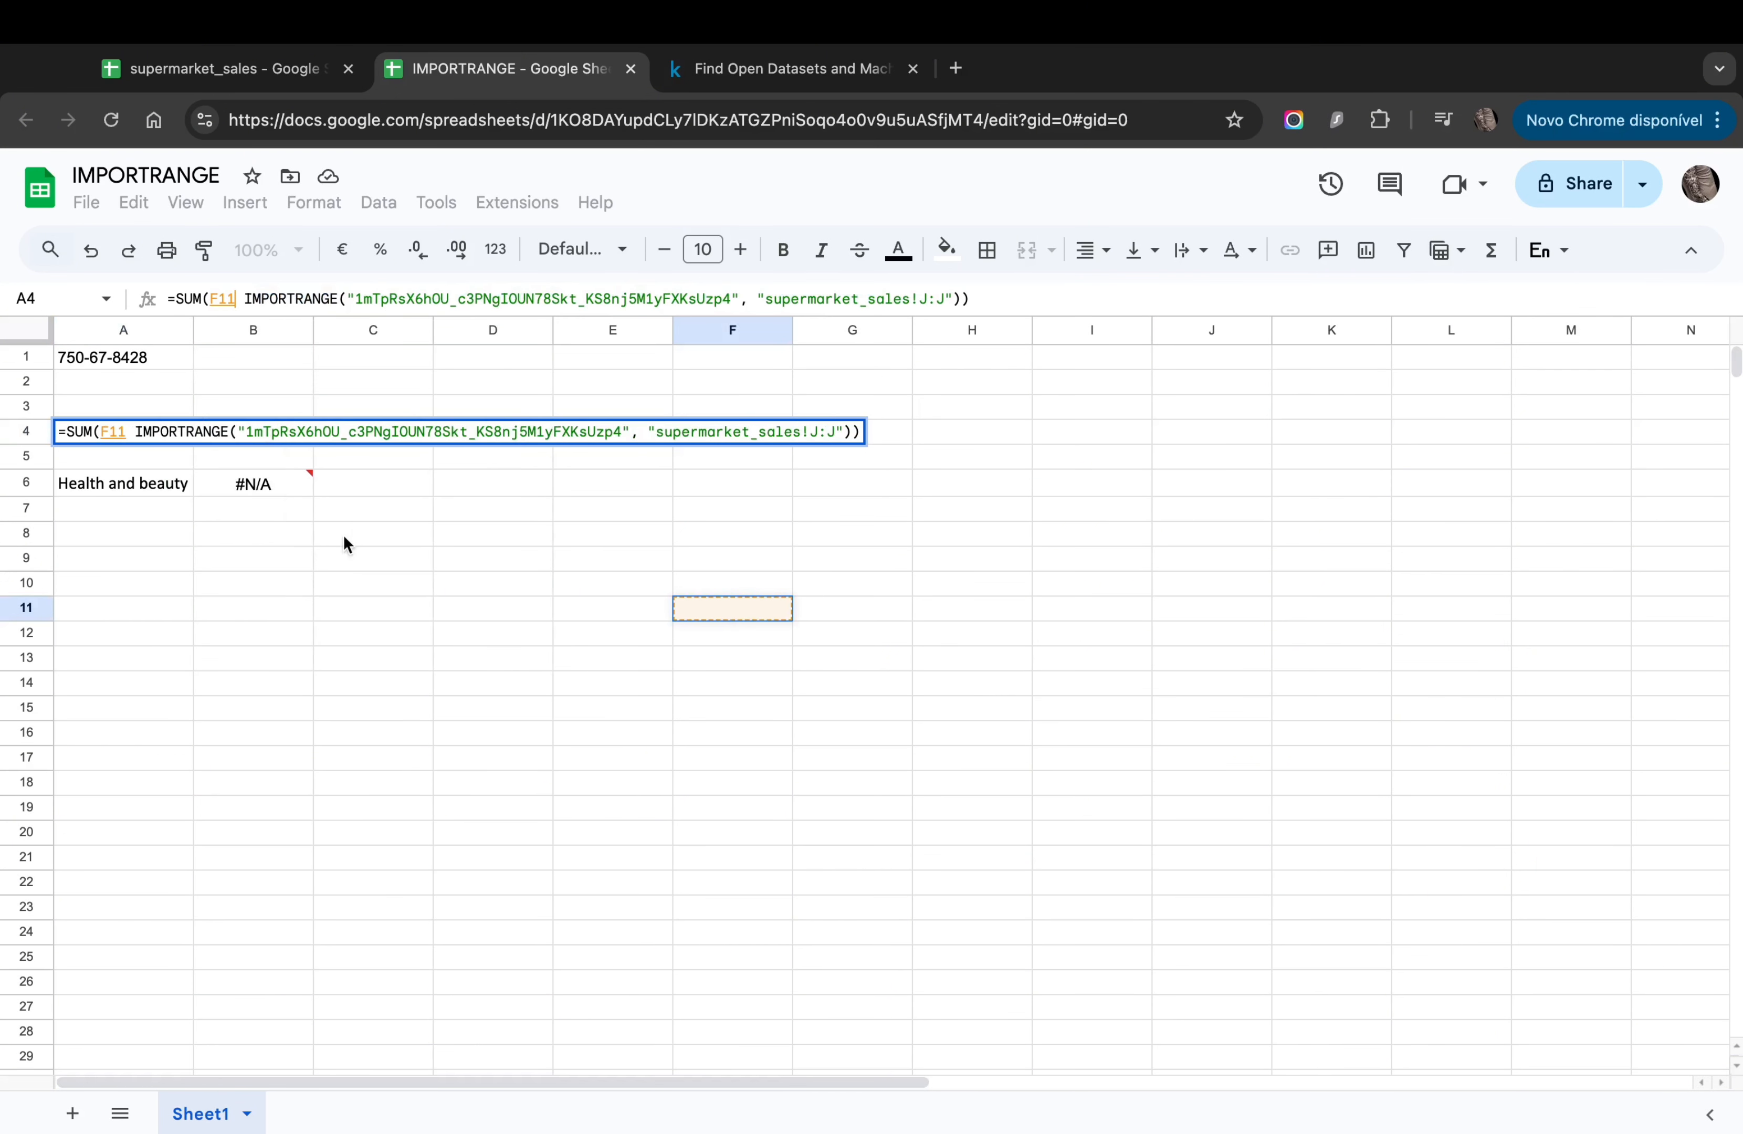
key(Escape)
Step: Paste the IMPORTRANGE call into B6's SUMPRODUCT, giving 104010.3855, and reduce its decimals
click(271, 490)
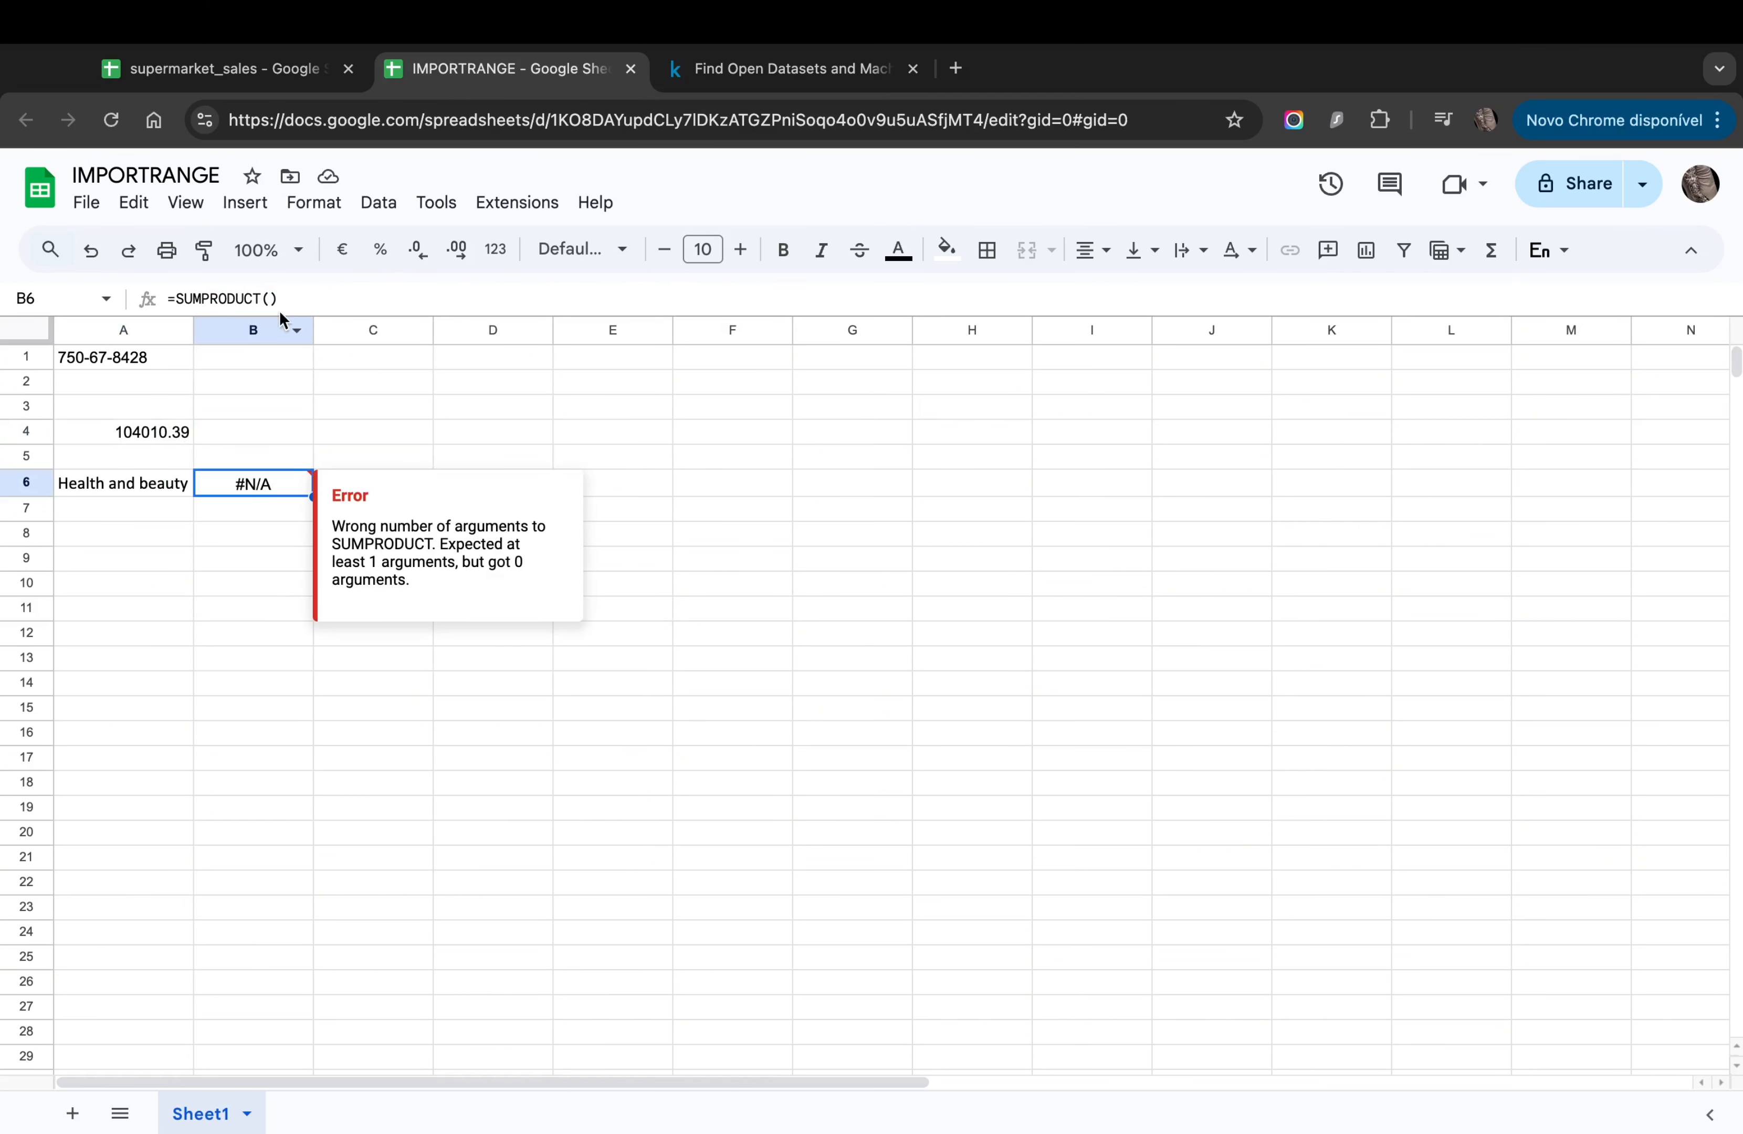
click(269, 298)
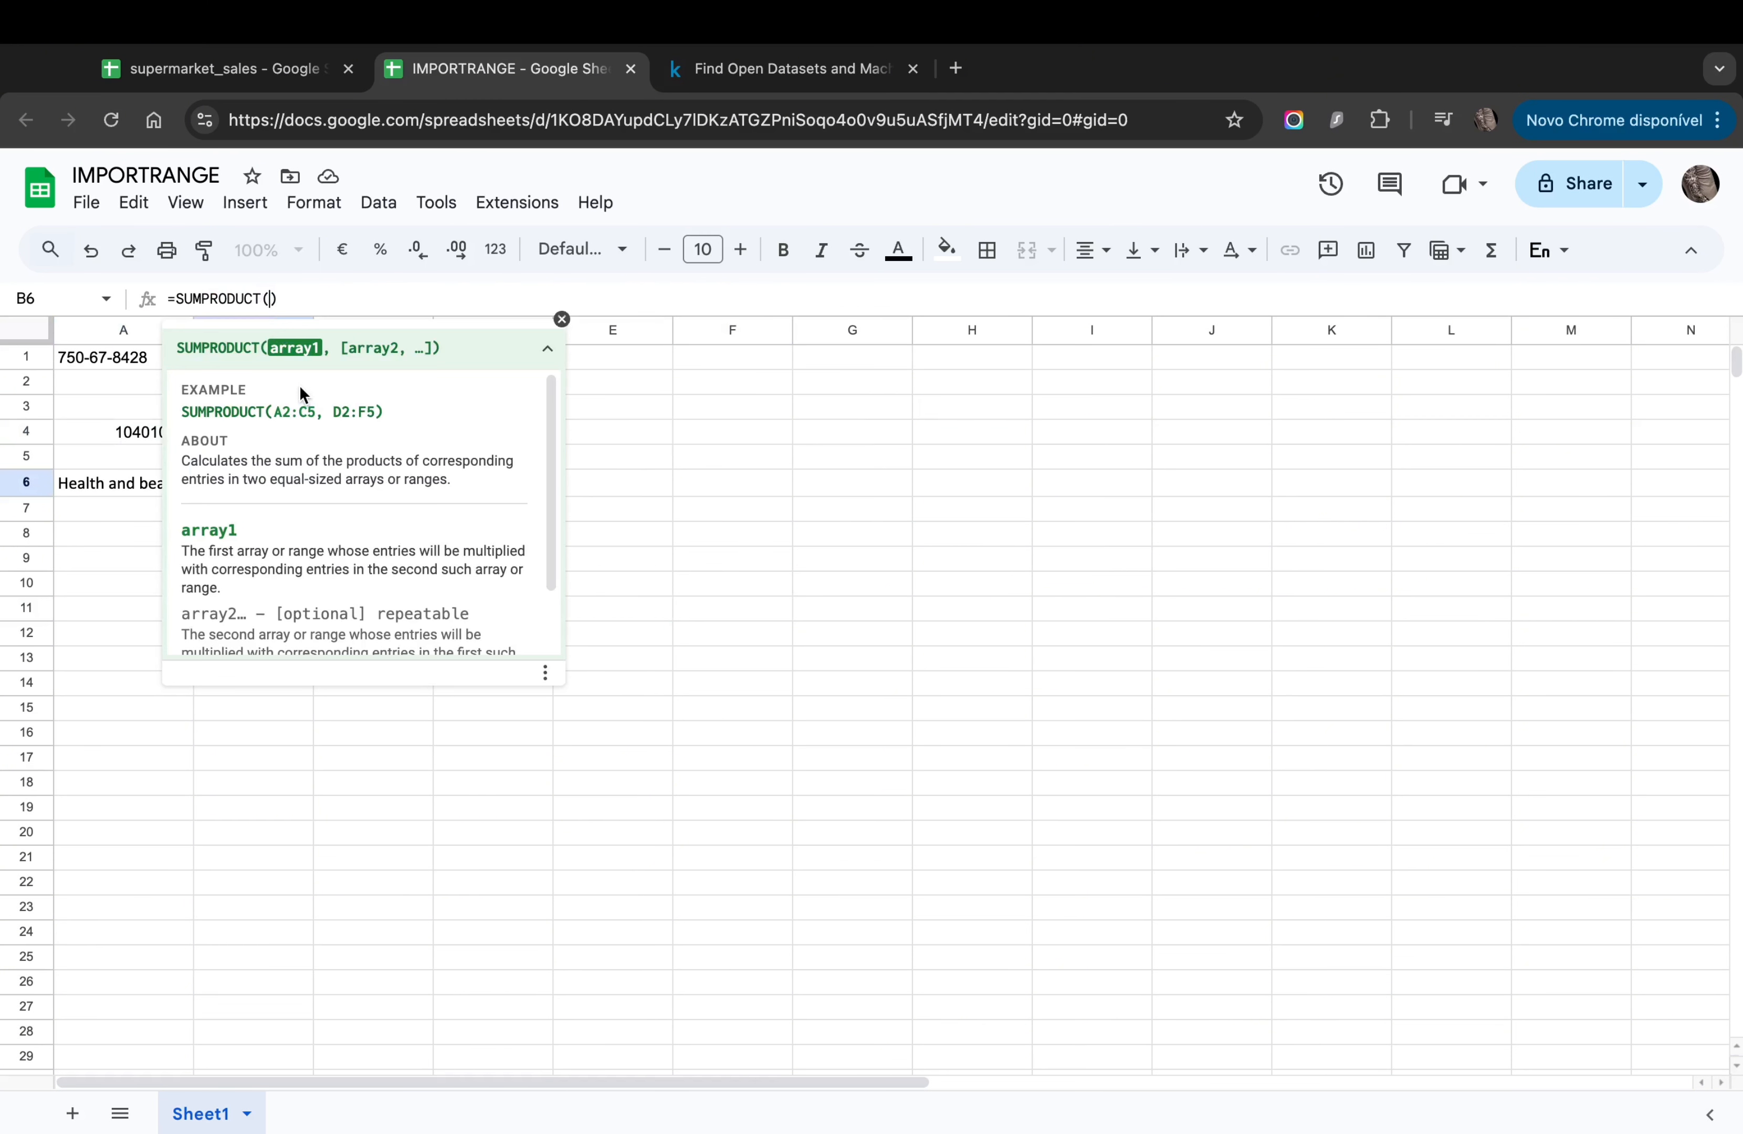
key(ctrl+v)
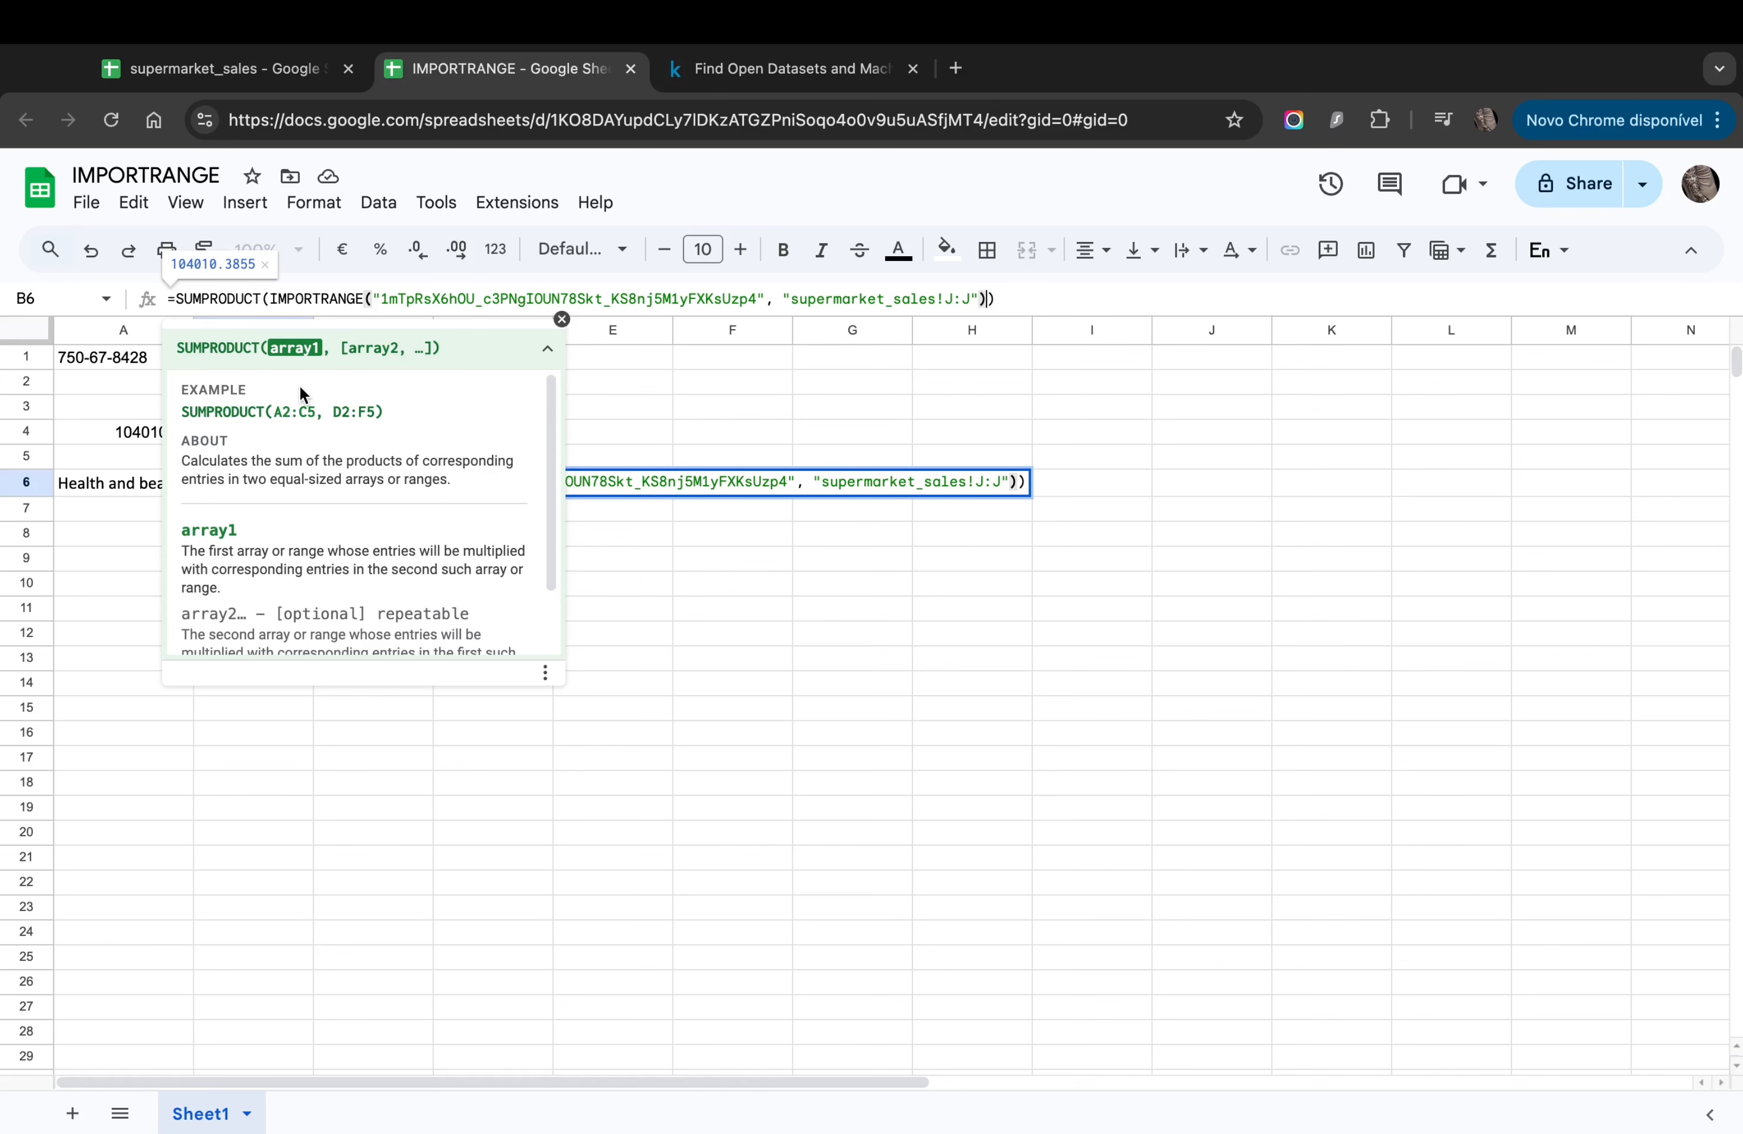
key(Return)
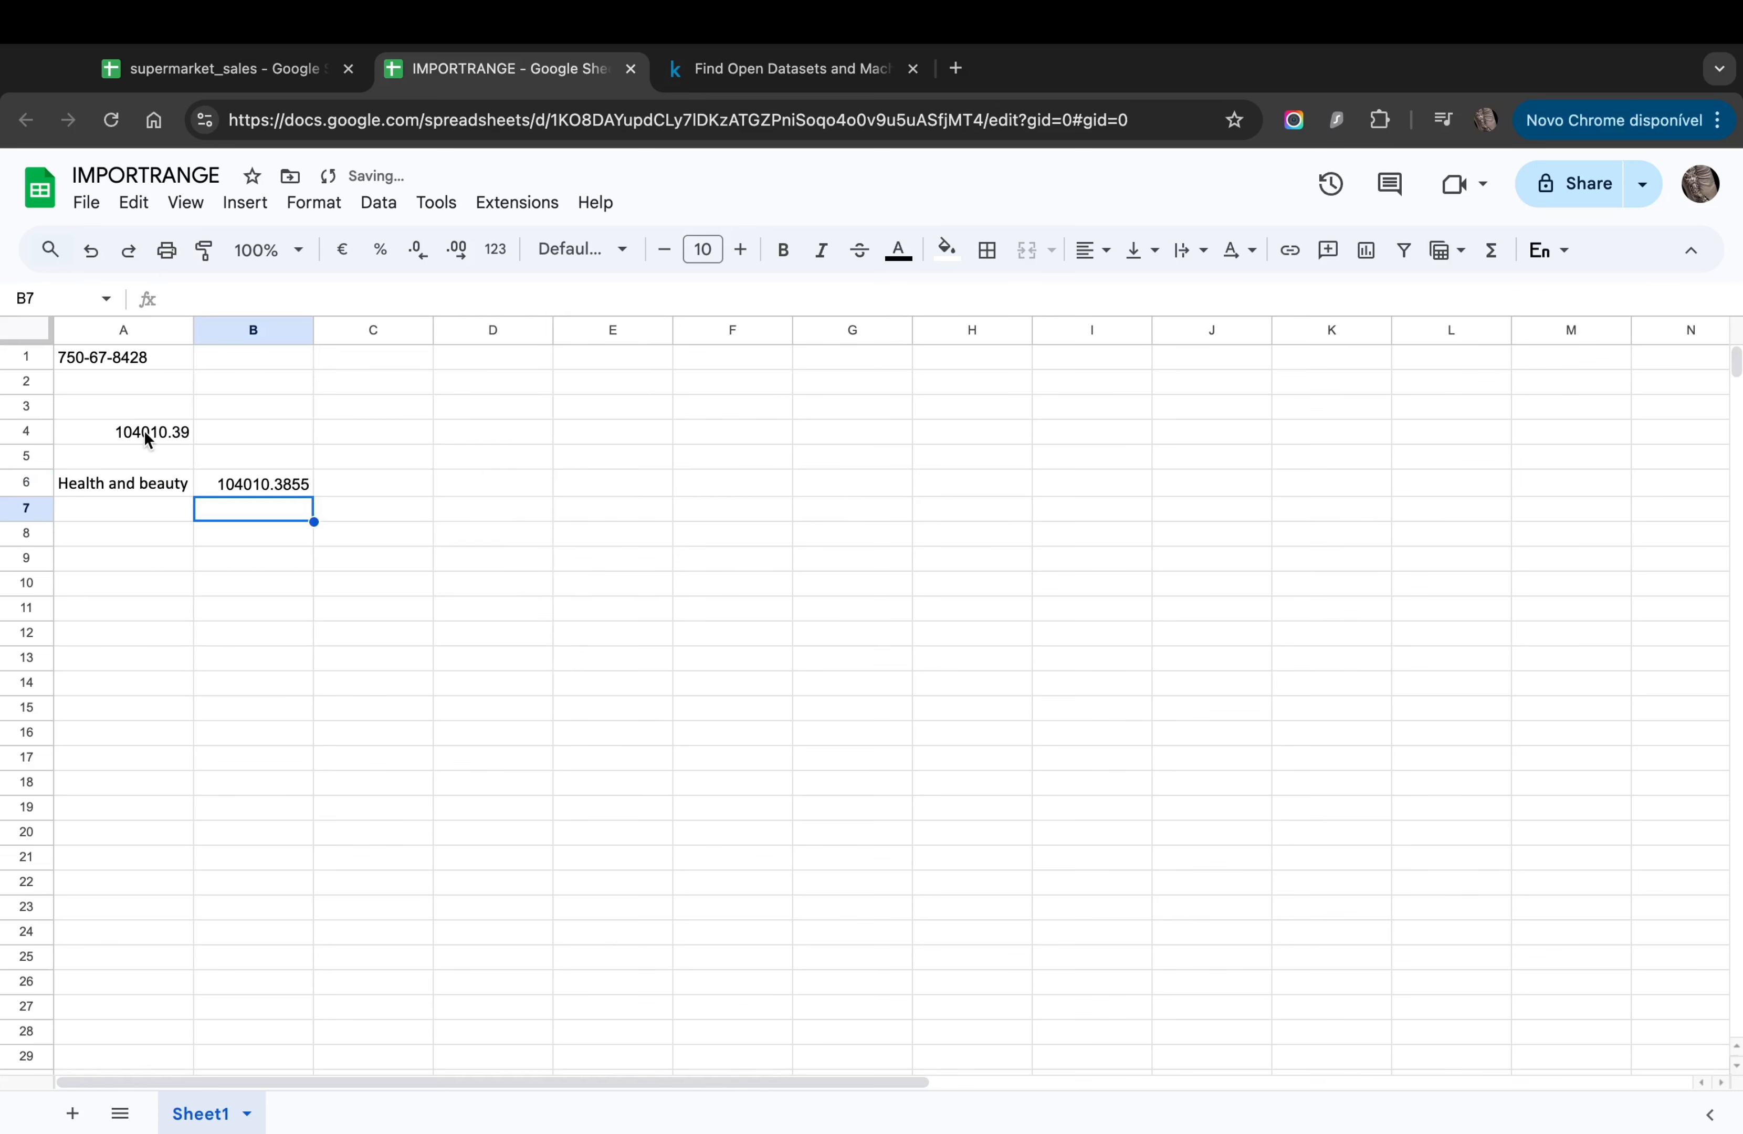
click(306, 486)
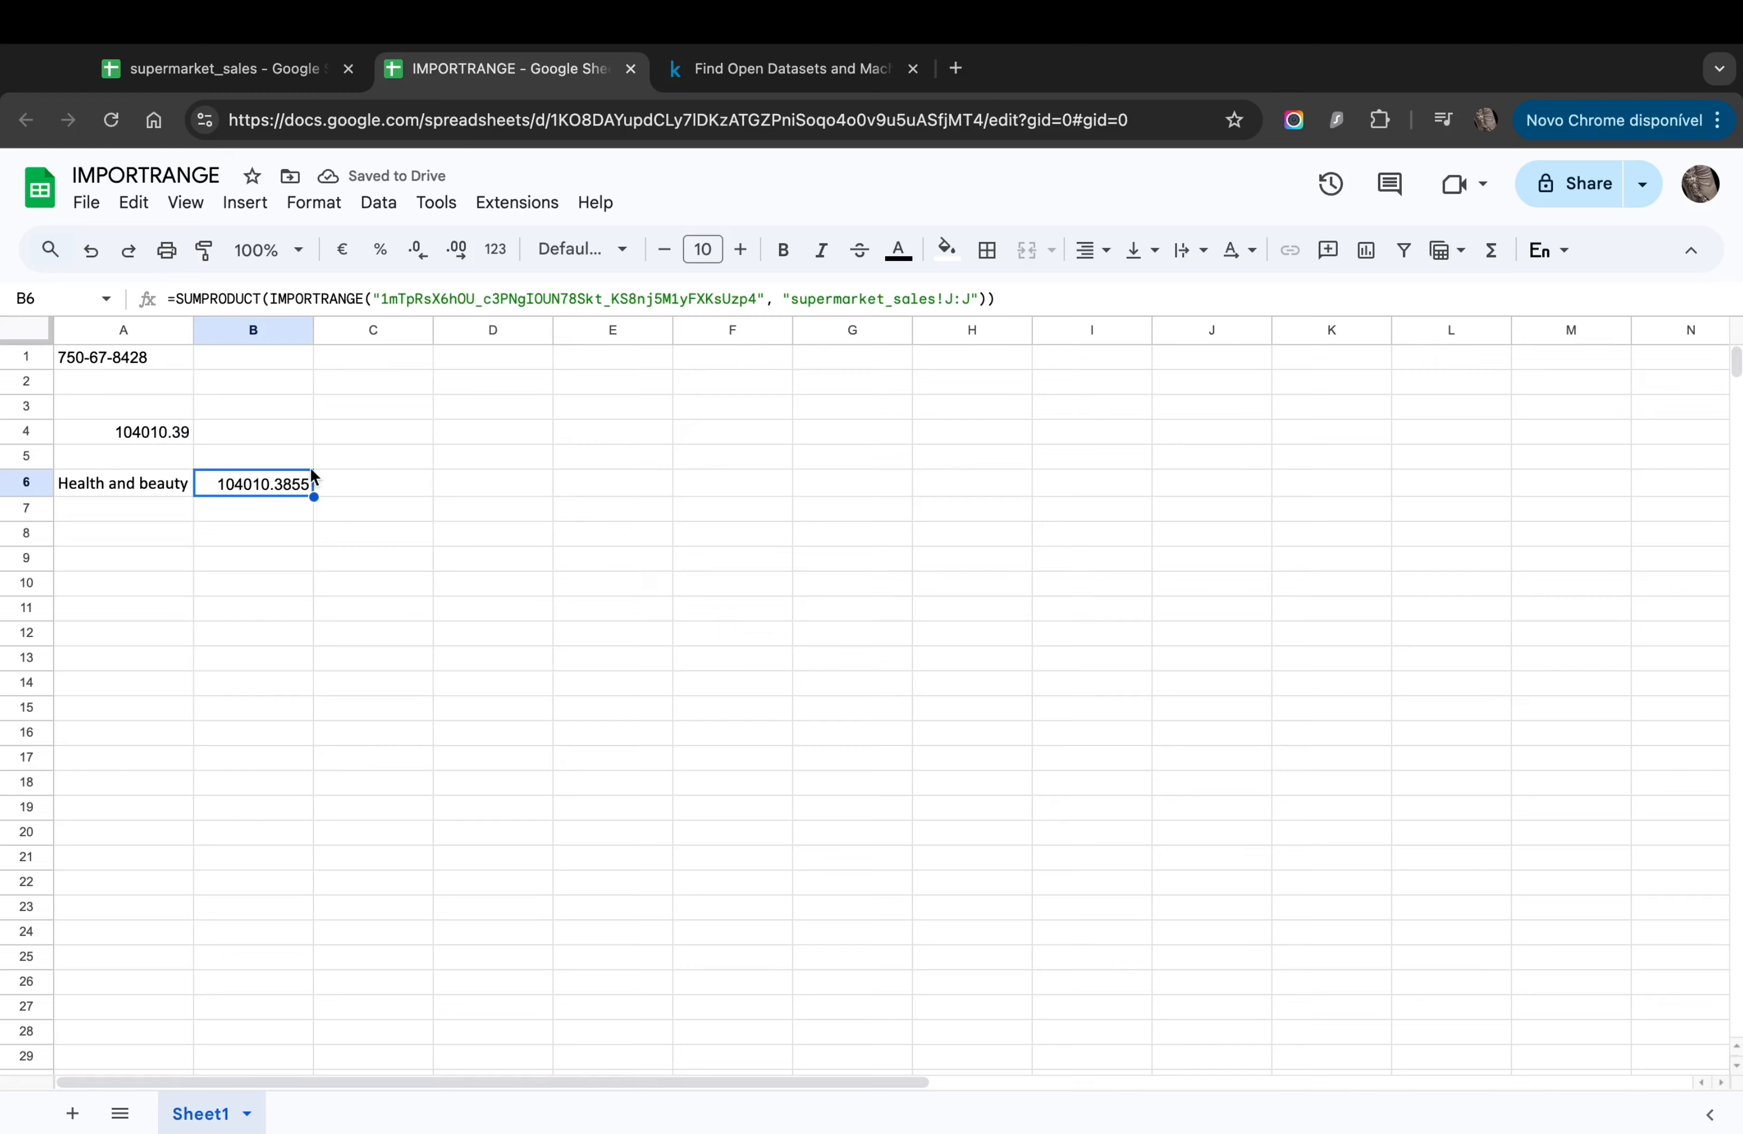
click(419, 252)
Step: Round B6 to two decimals and add a second supermarket_sales!J:J array, giving 53348627.26
click(419, 252)
click(986, 301)
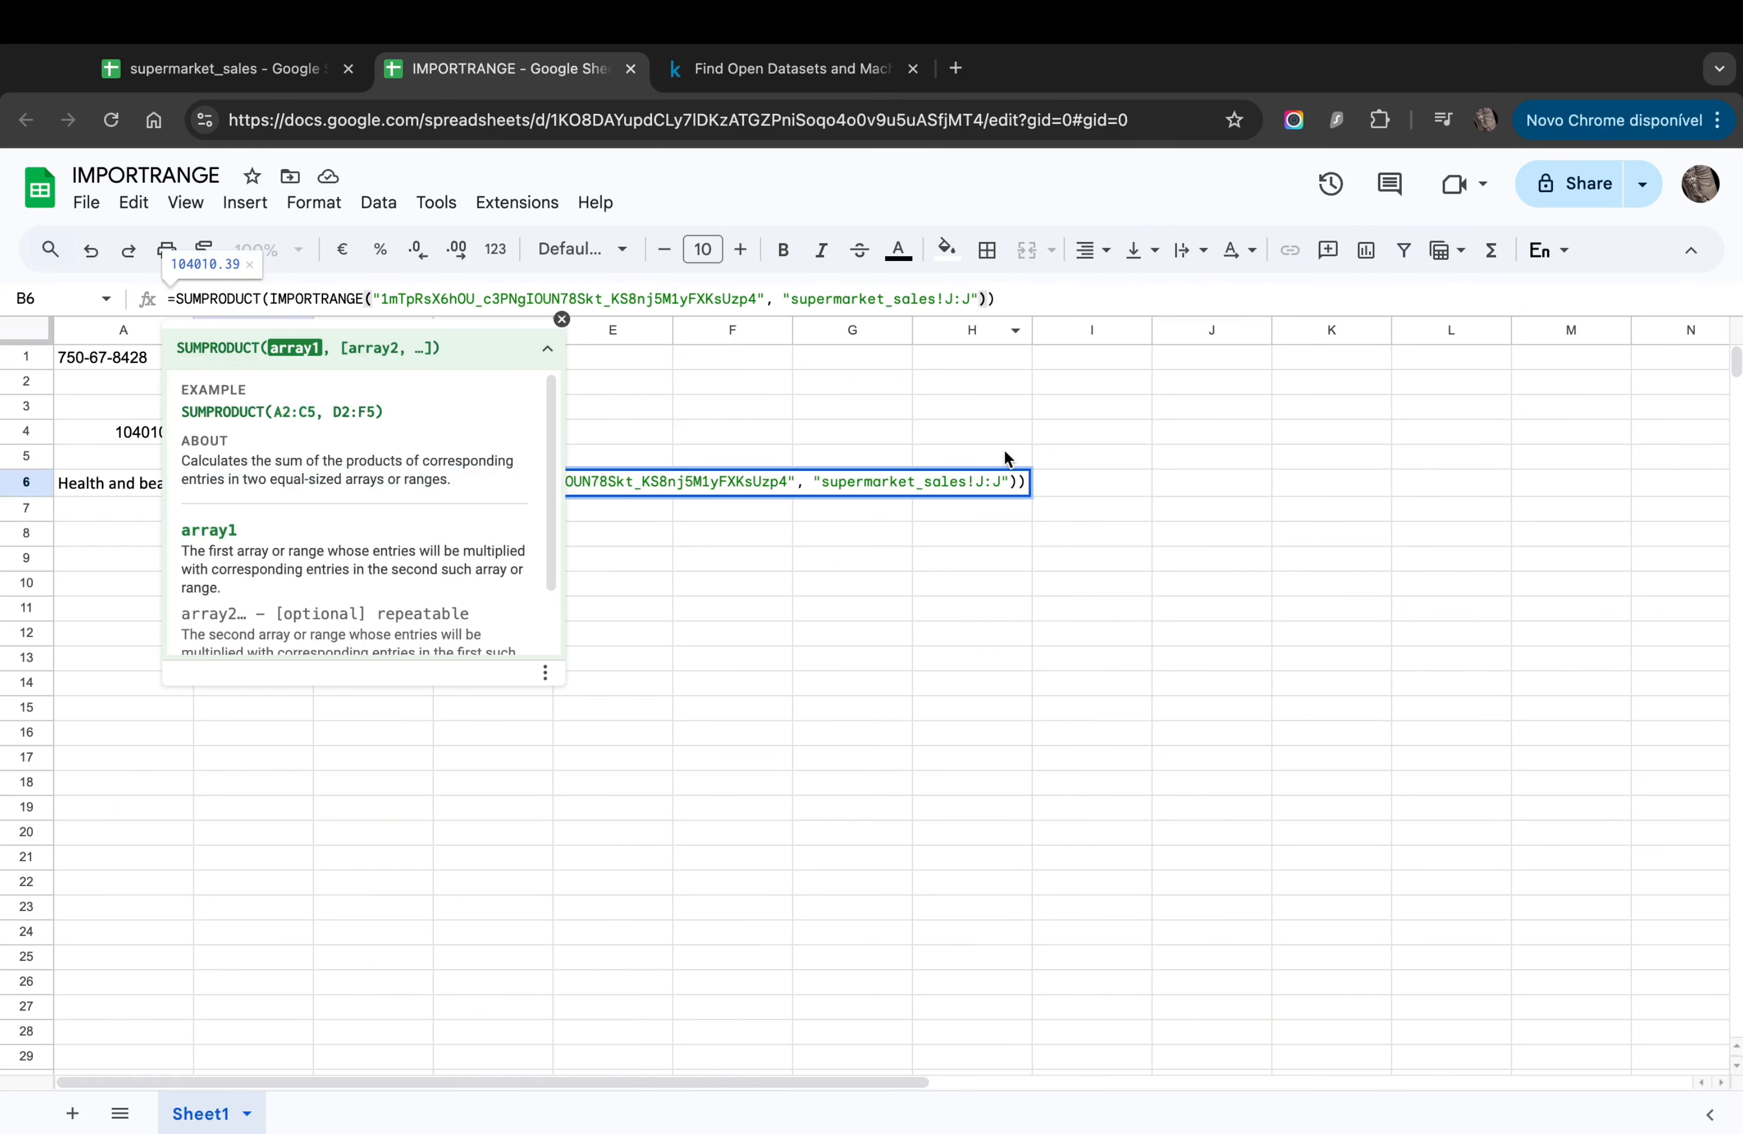
text(,)
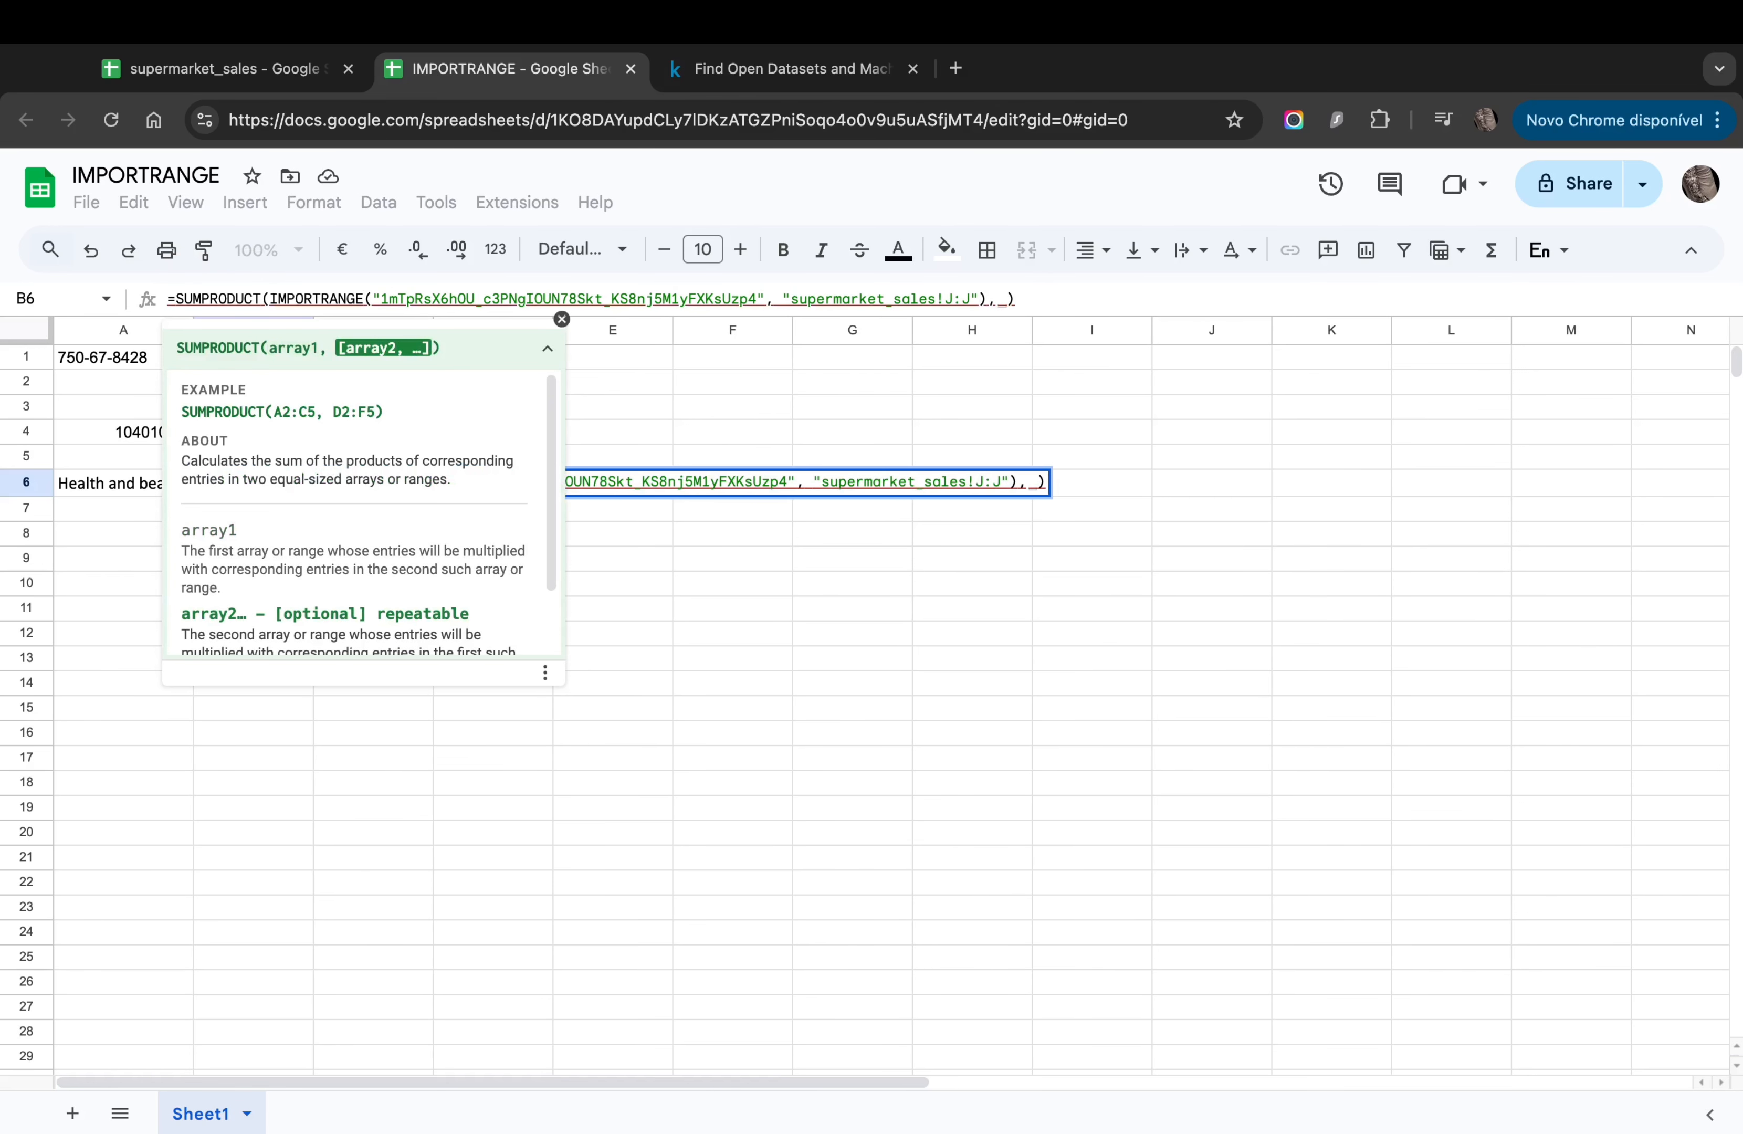
key(ctrl+v)
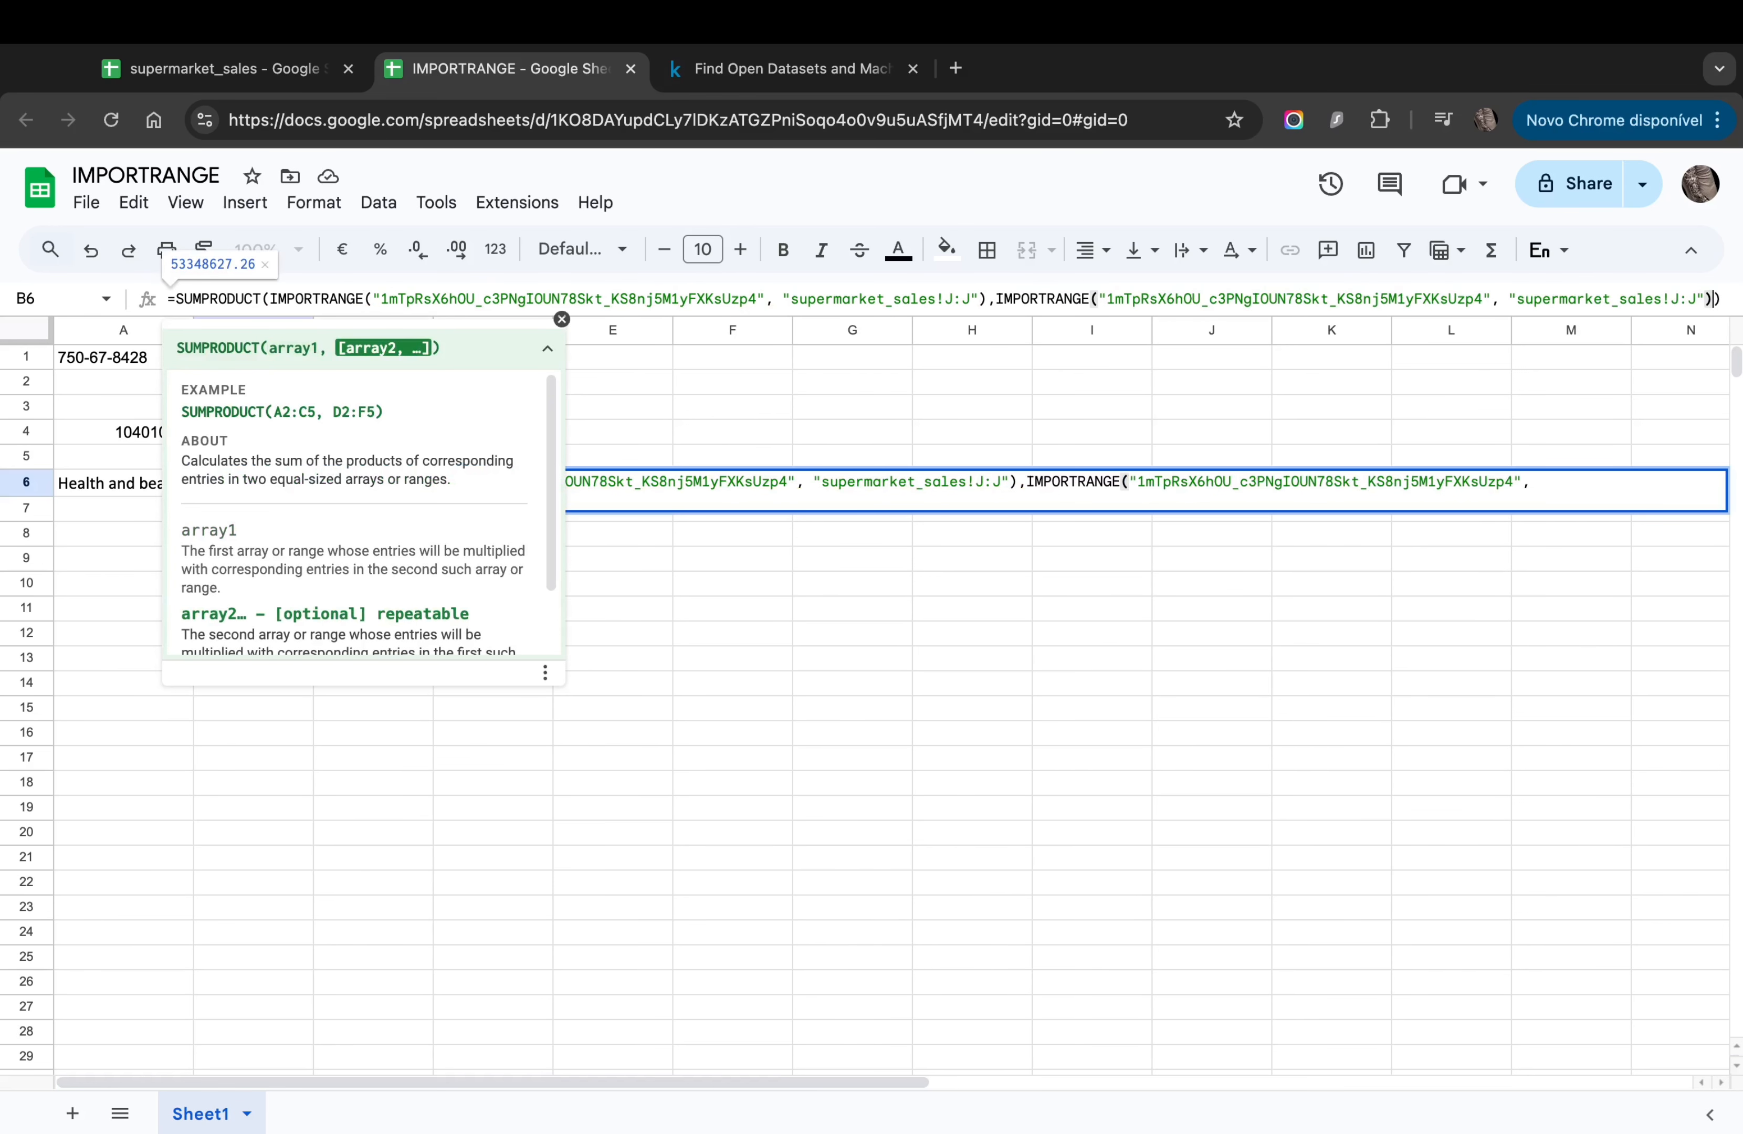
key(Return)
click(253, 483)
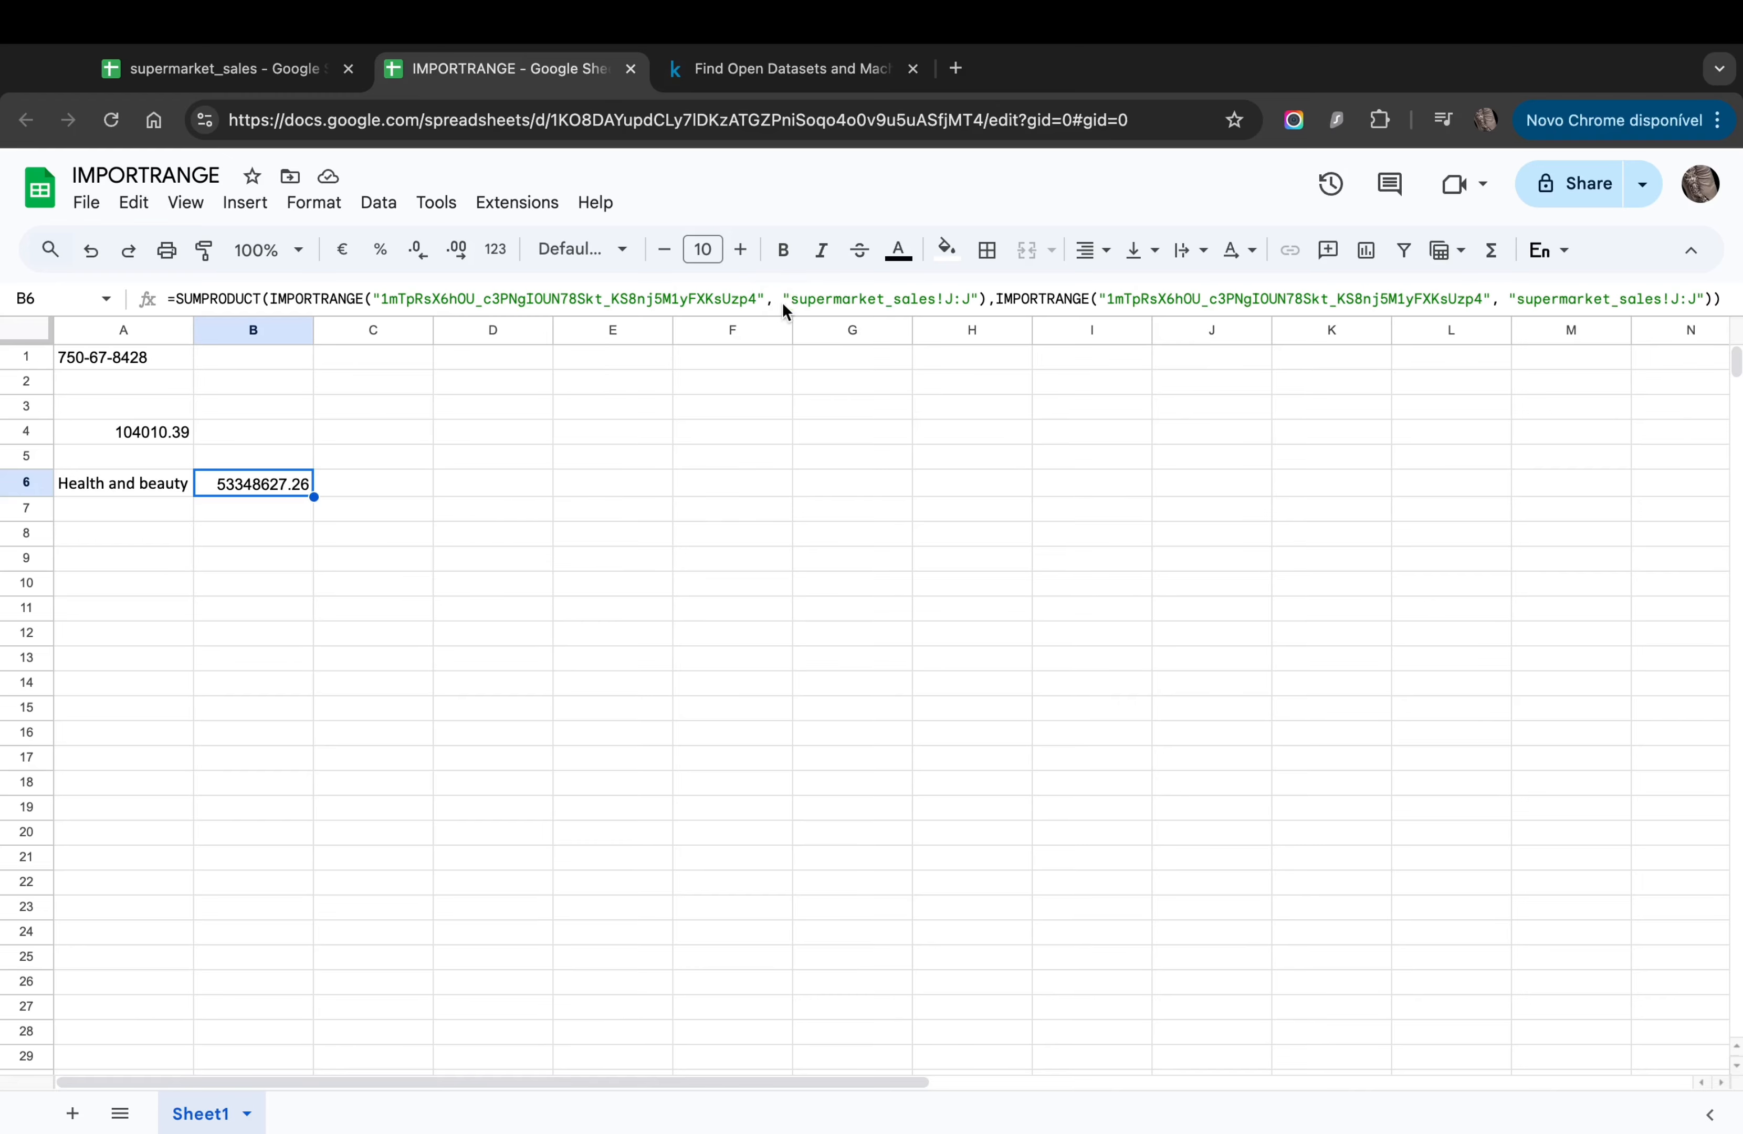
click(203, 68)
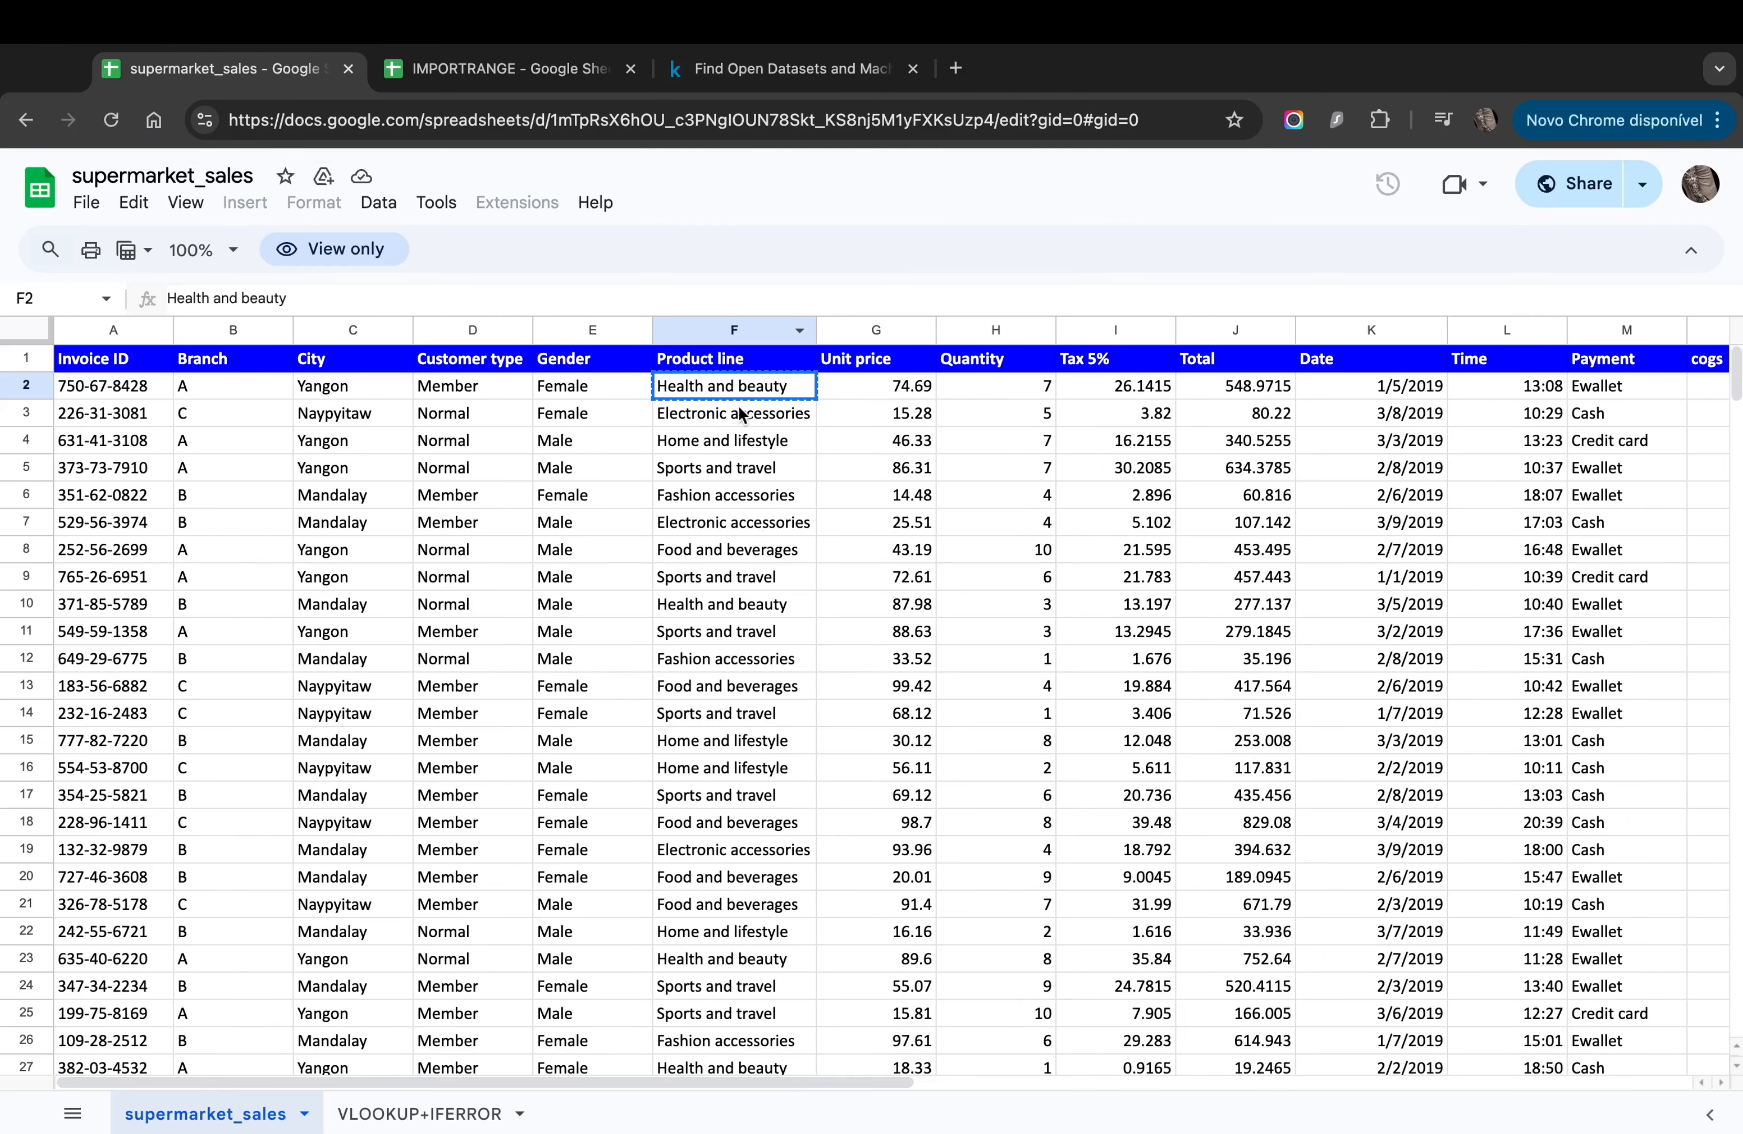
Step: Change B6's second range to supermarket_sales!F:F compared with =A6, giving 15557.71
click(508, 71)
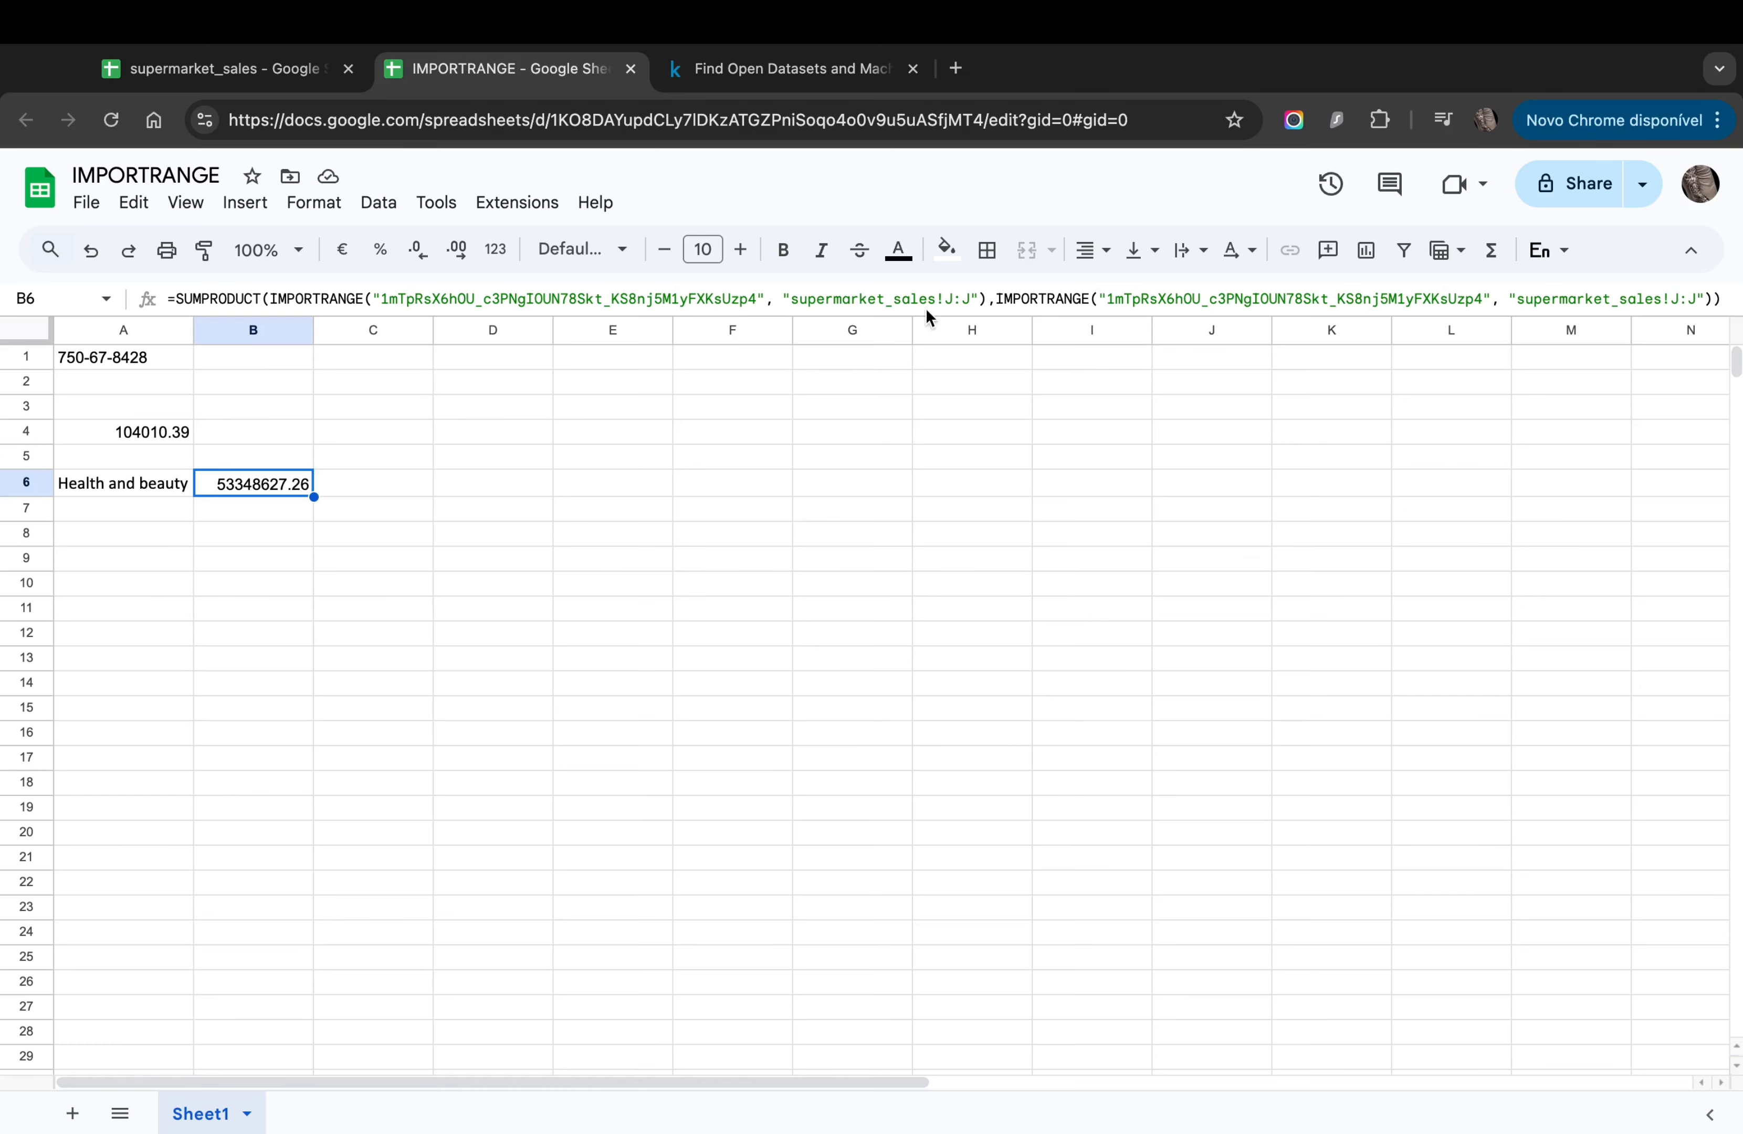
click(1678, 298)
key(BackSpace)
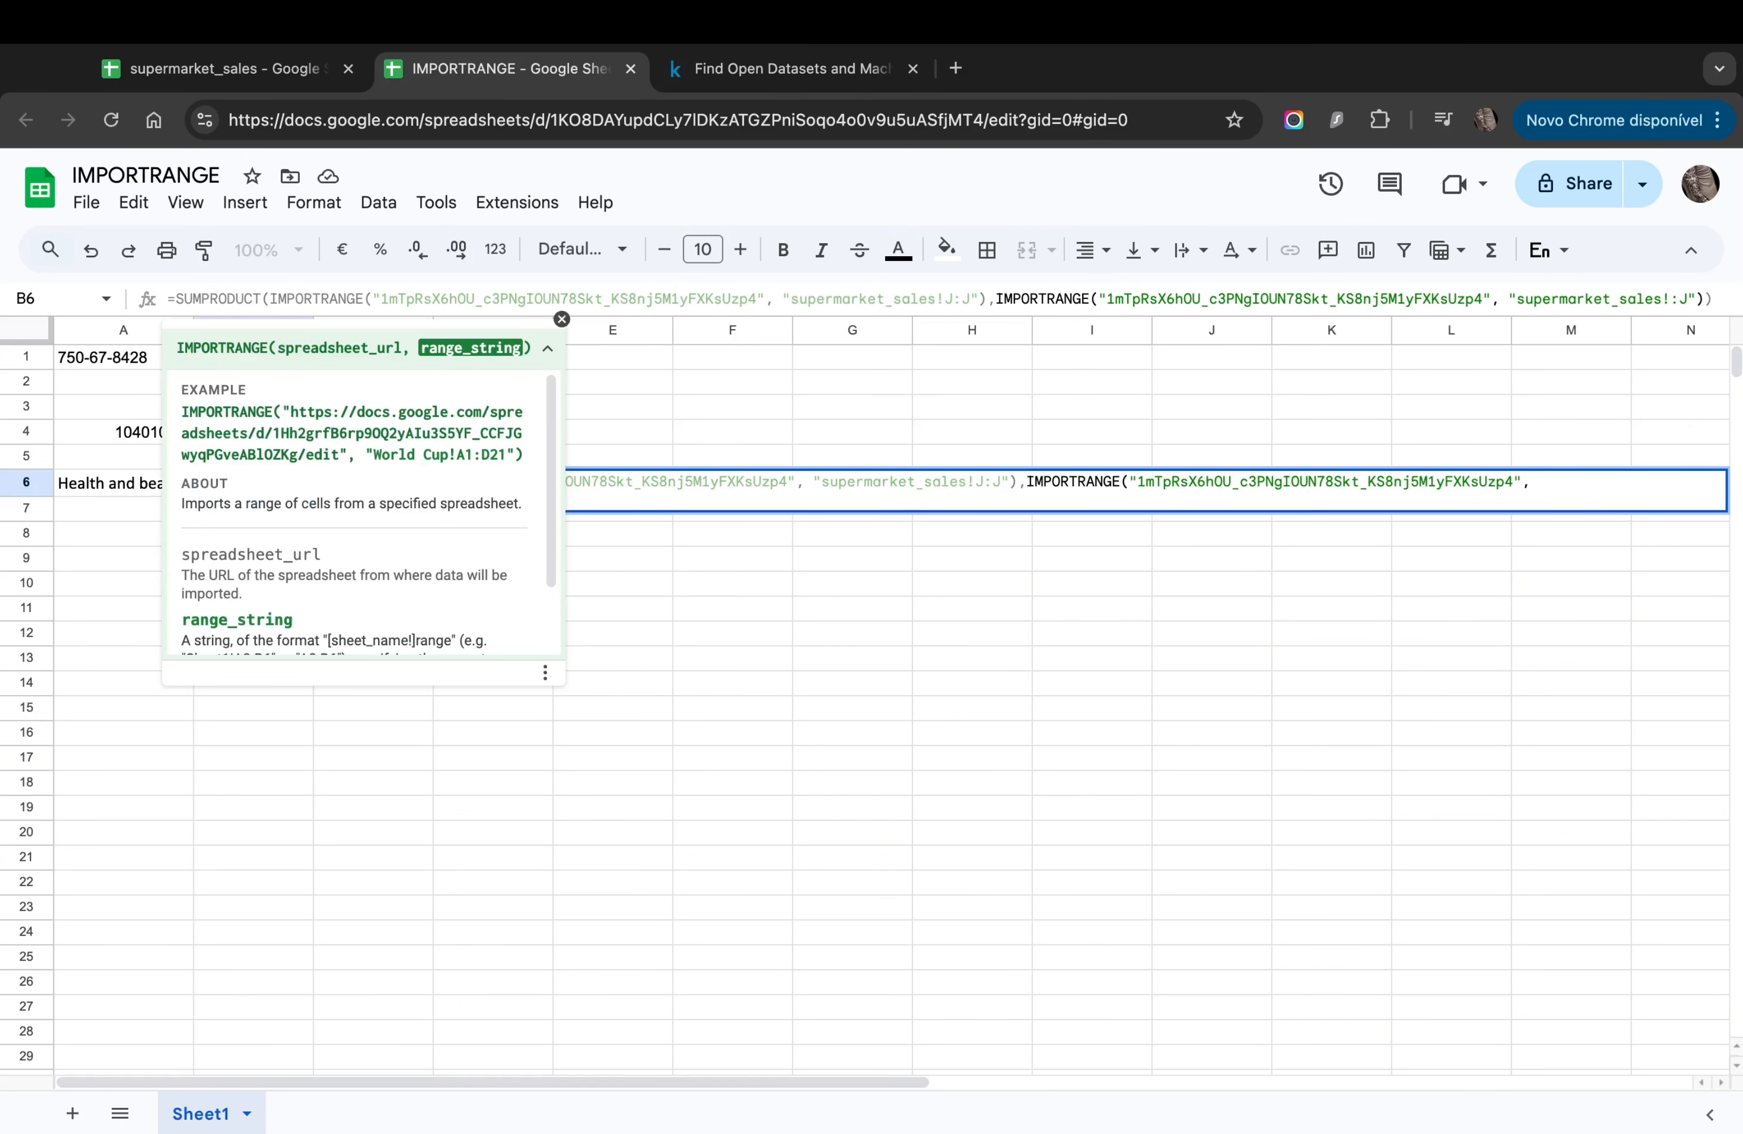
text(F)
key(BackSpace)
text(F)
key(Right)
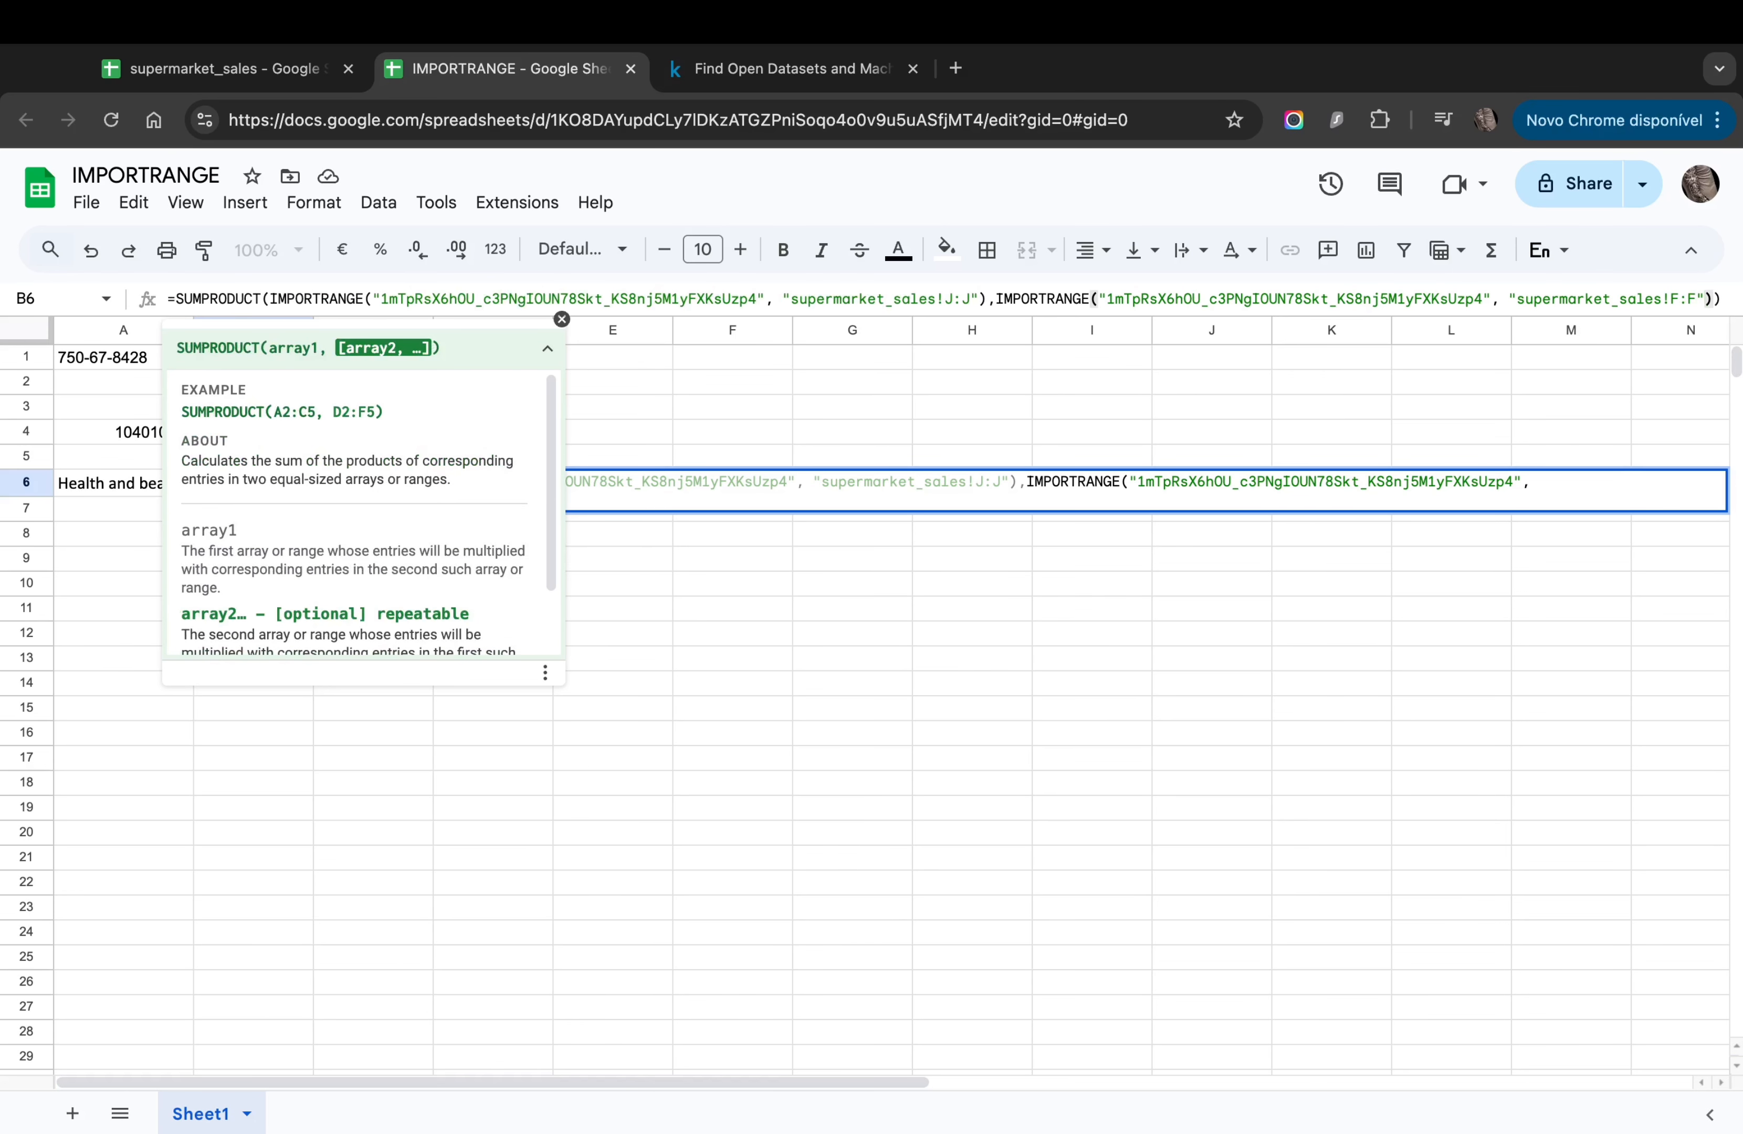
text(=)
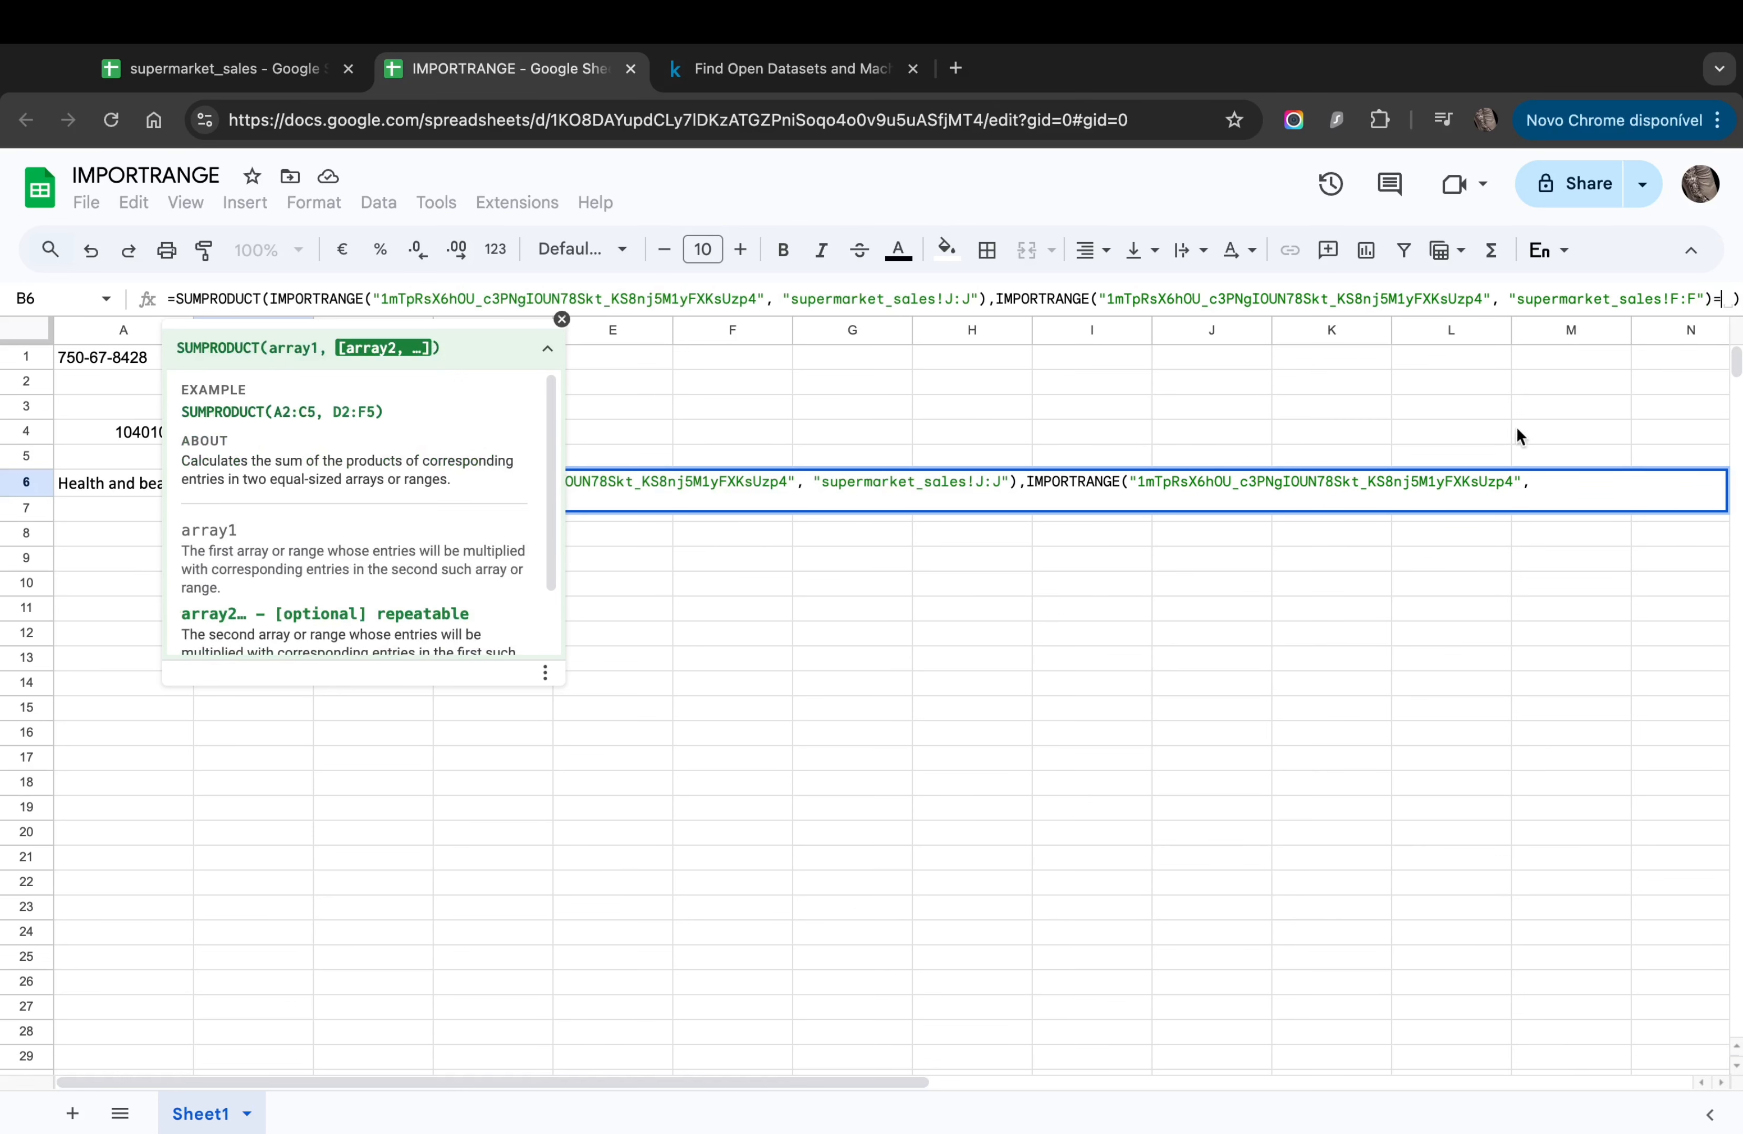
click(101, 485)
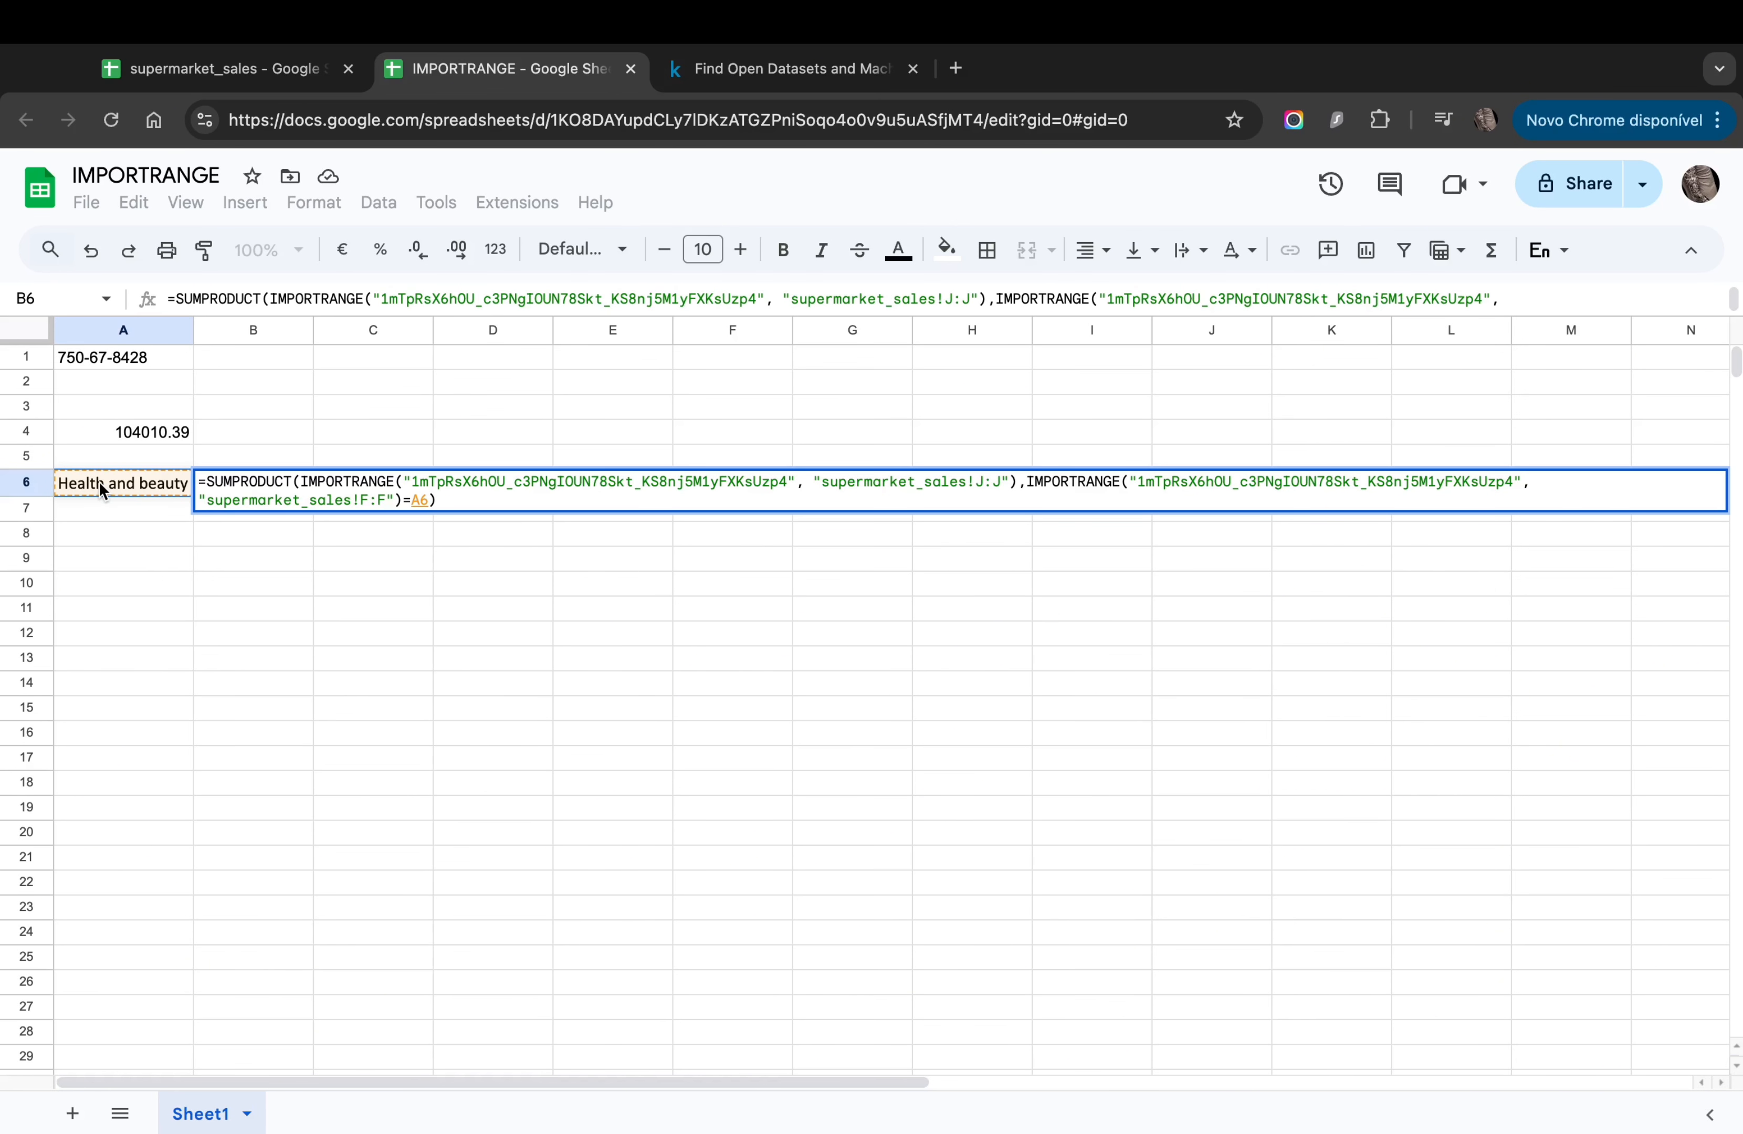
key(Return)
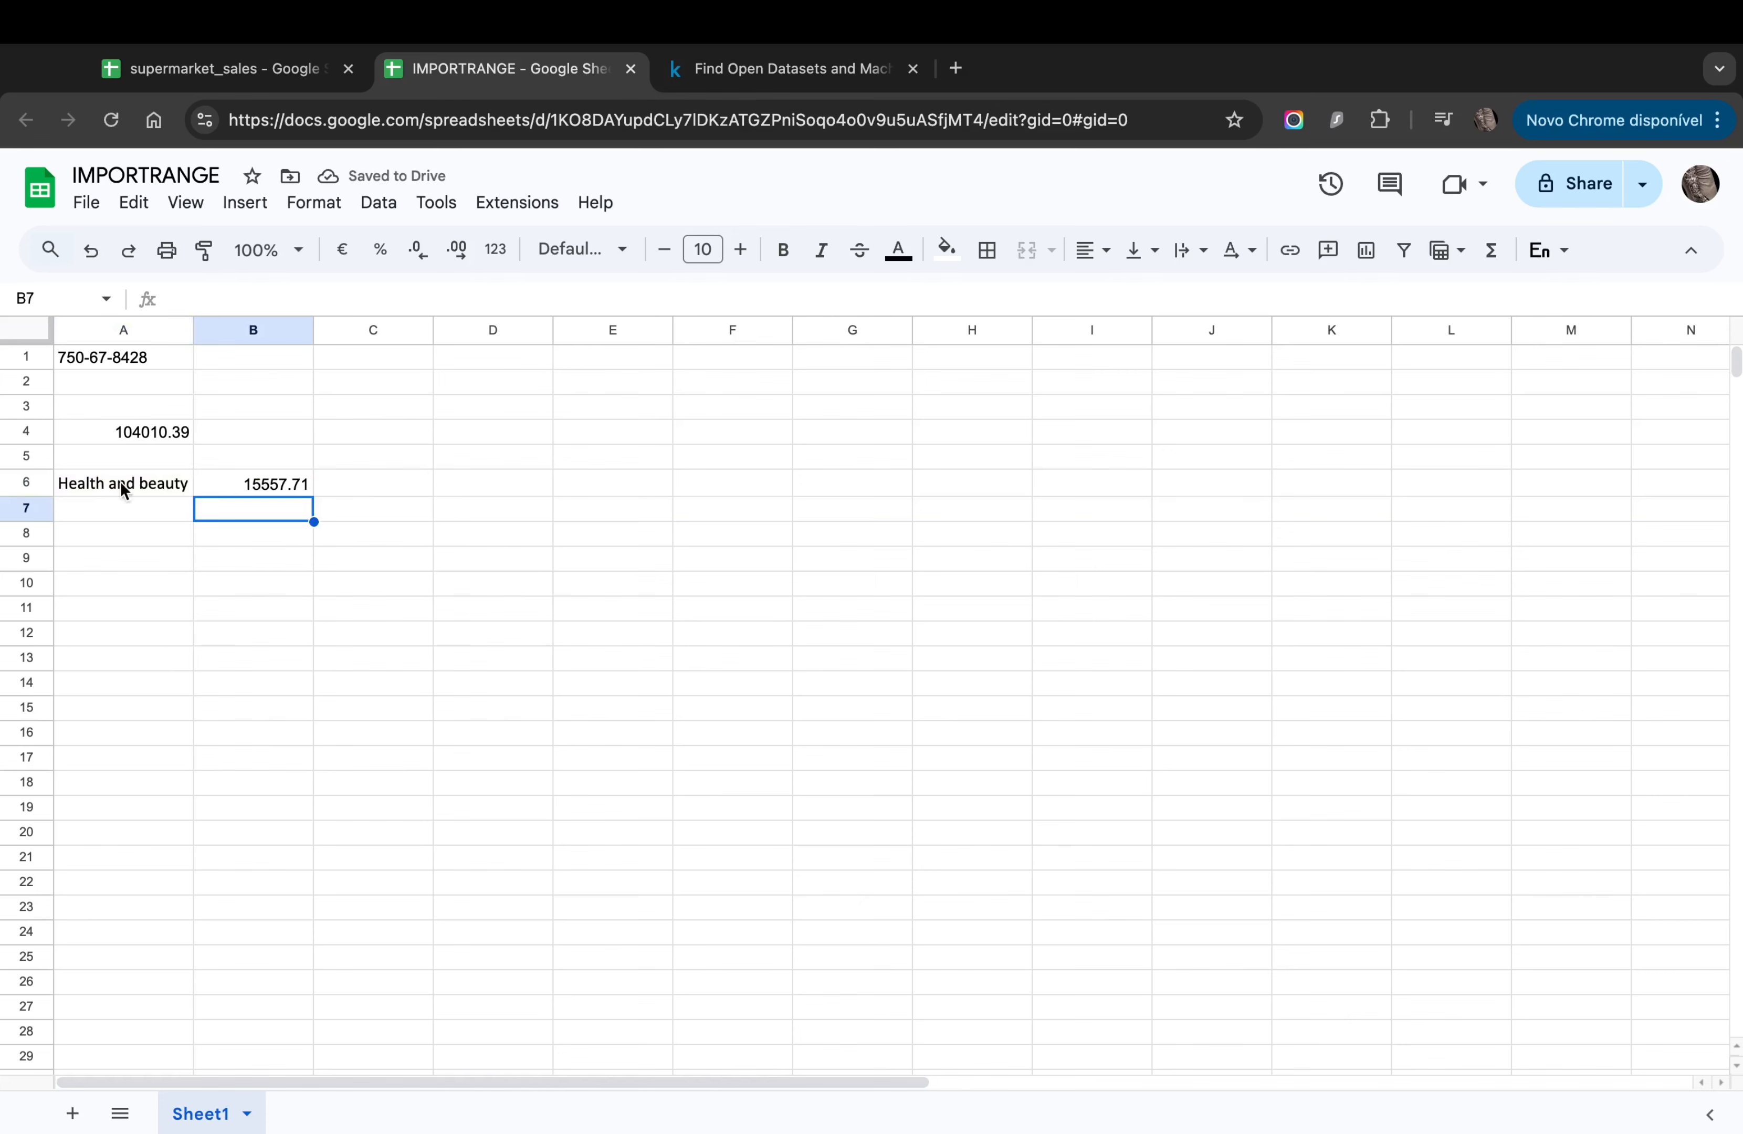
click(265, 487)
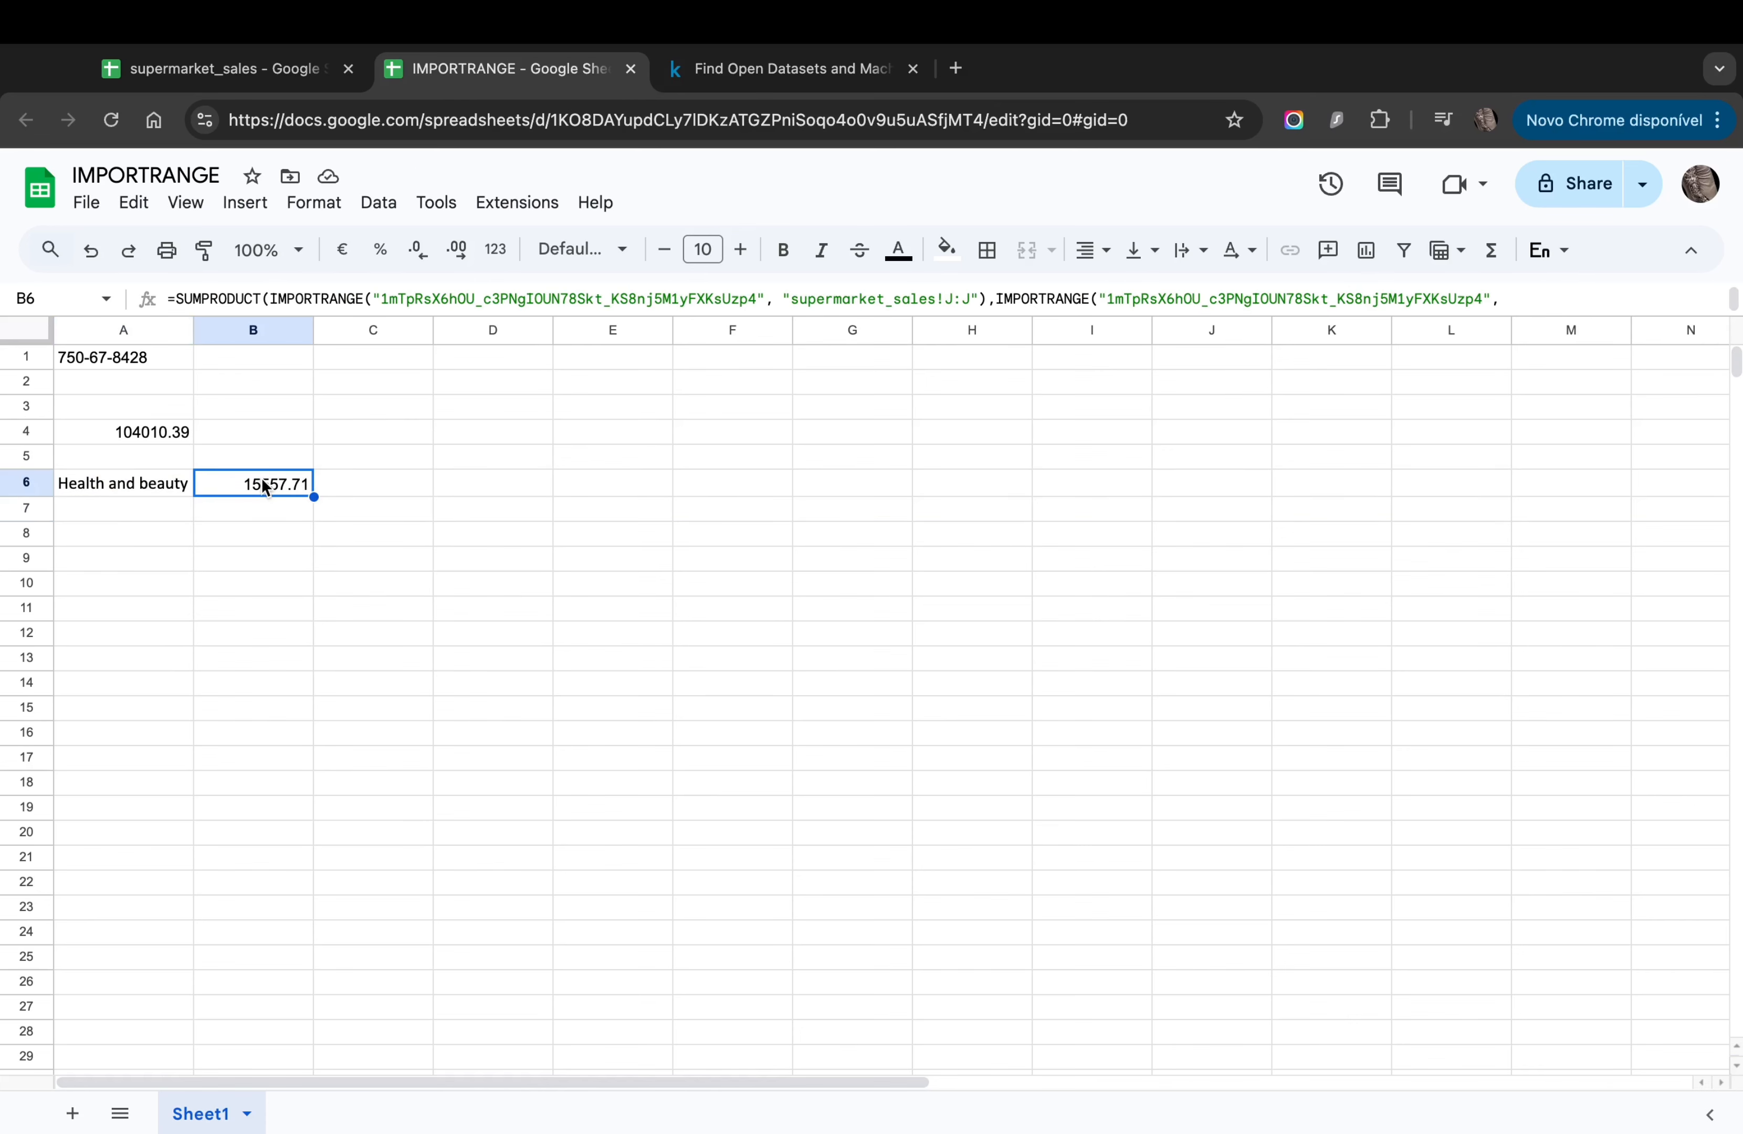
Step: Copy 'Electronic accessories' from supermarket_sales into A7 and autofit column A
click(90, 486)
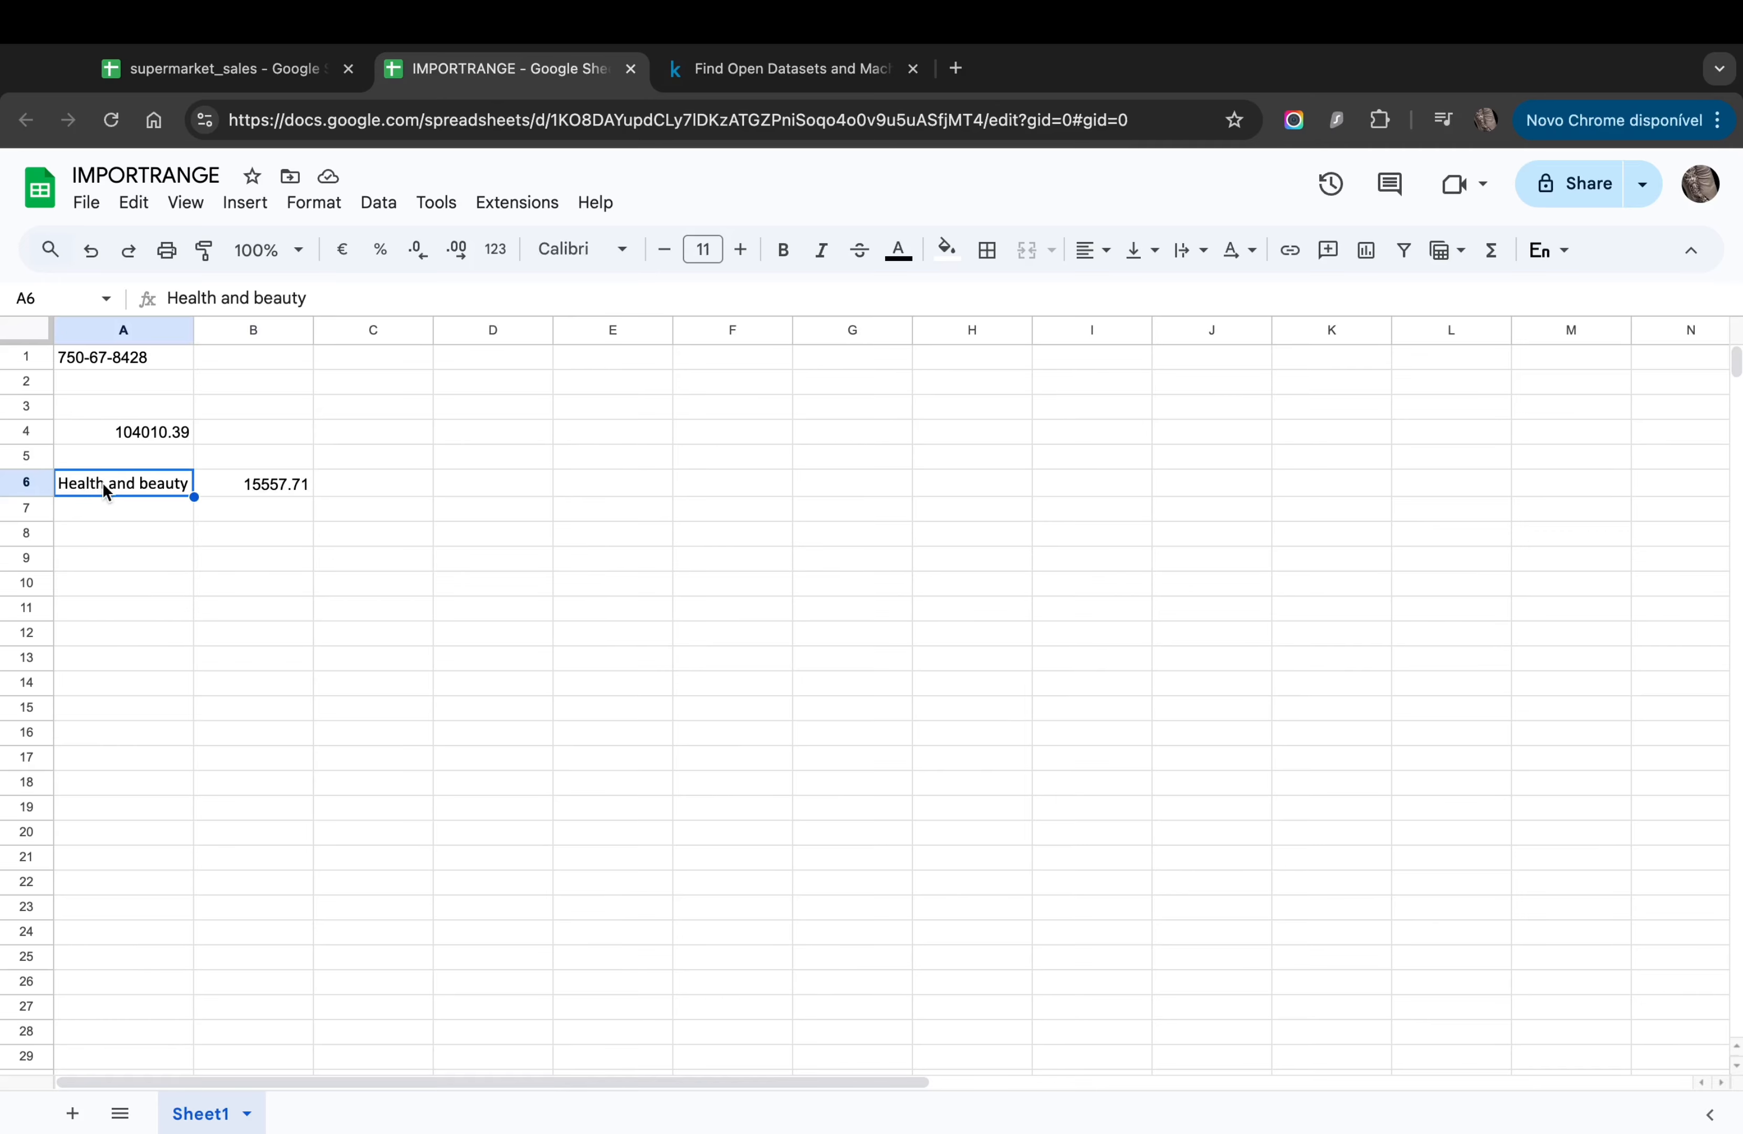
click(206, 69)
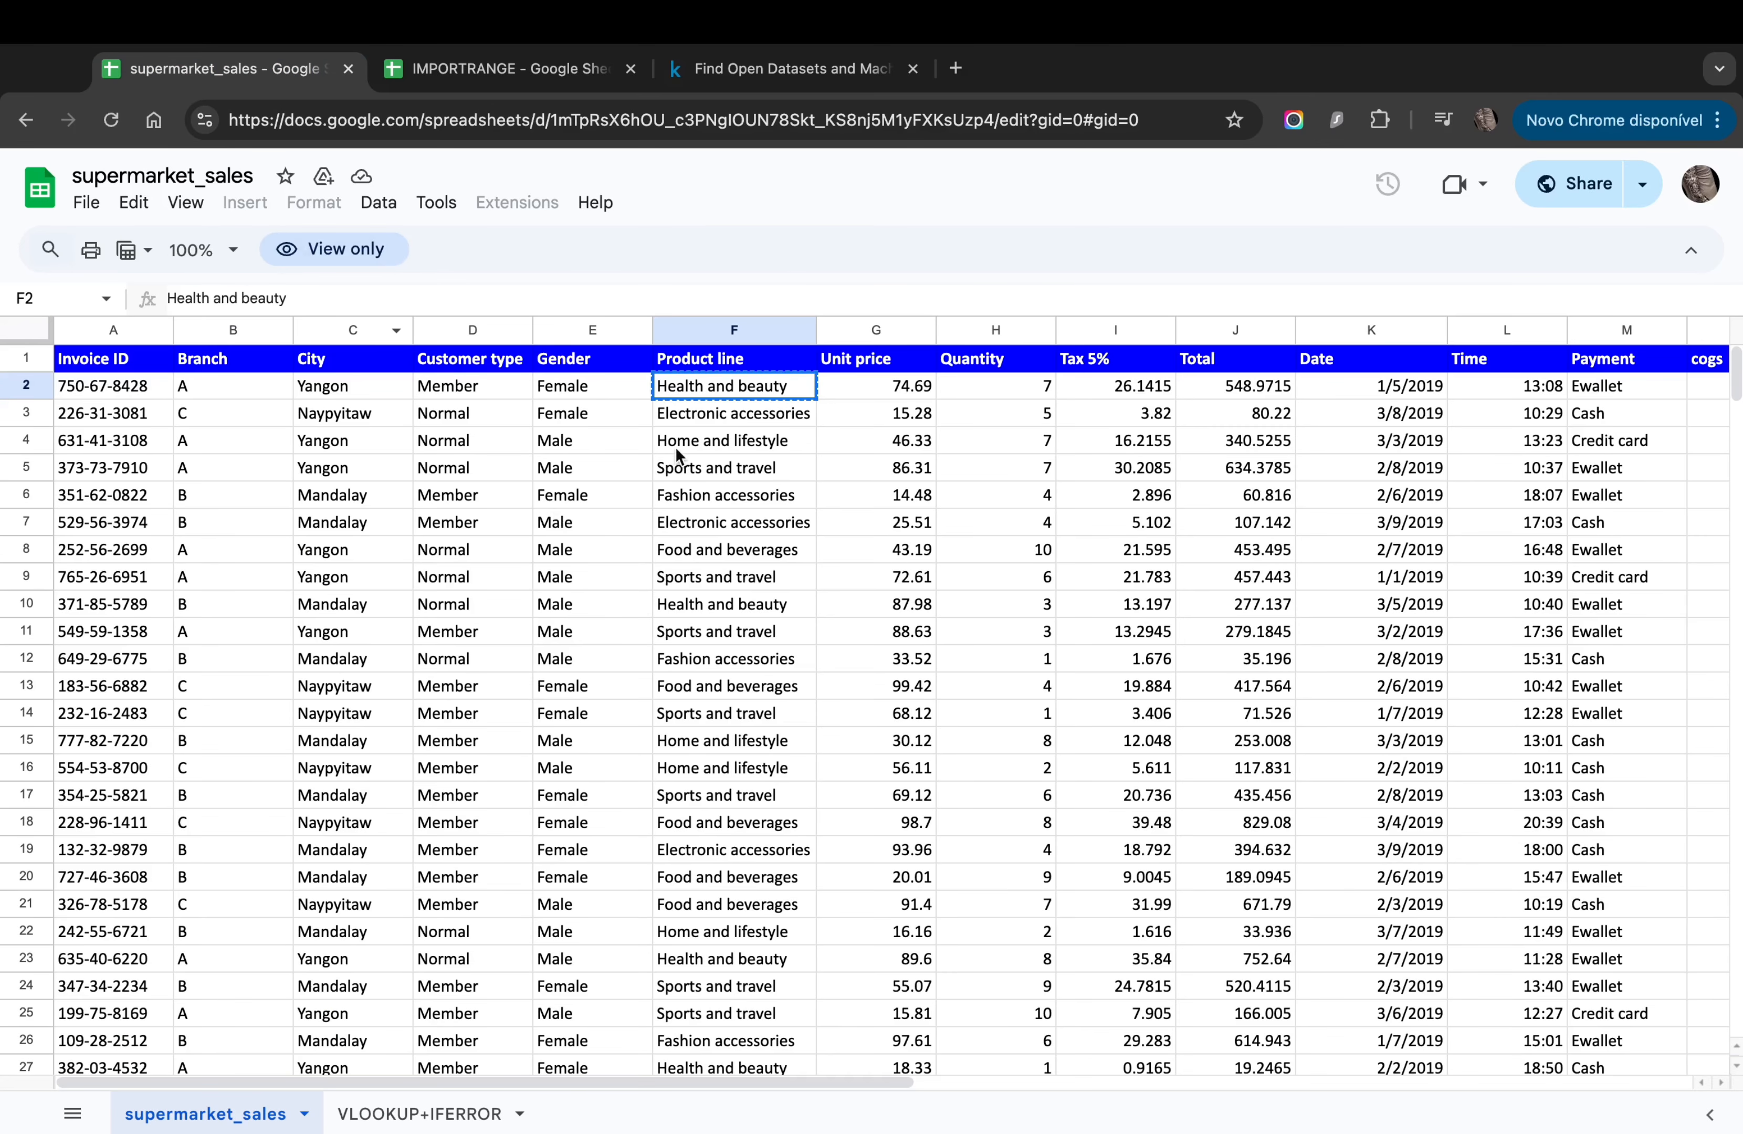
click(710, 414)
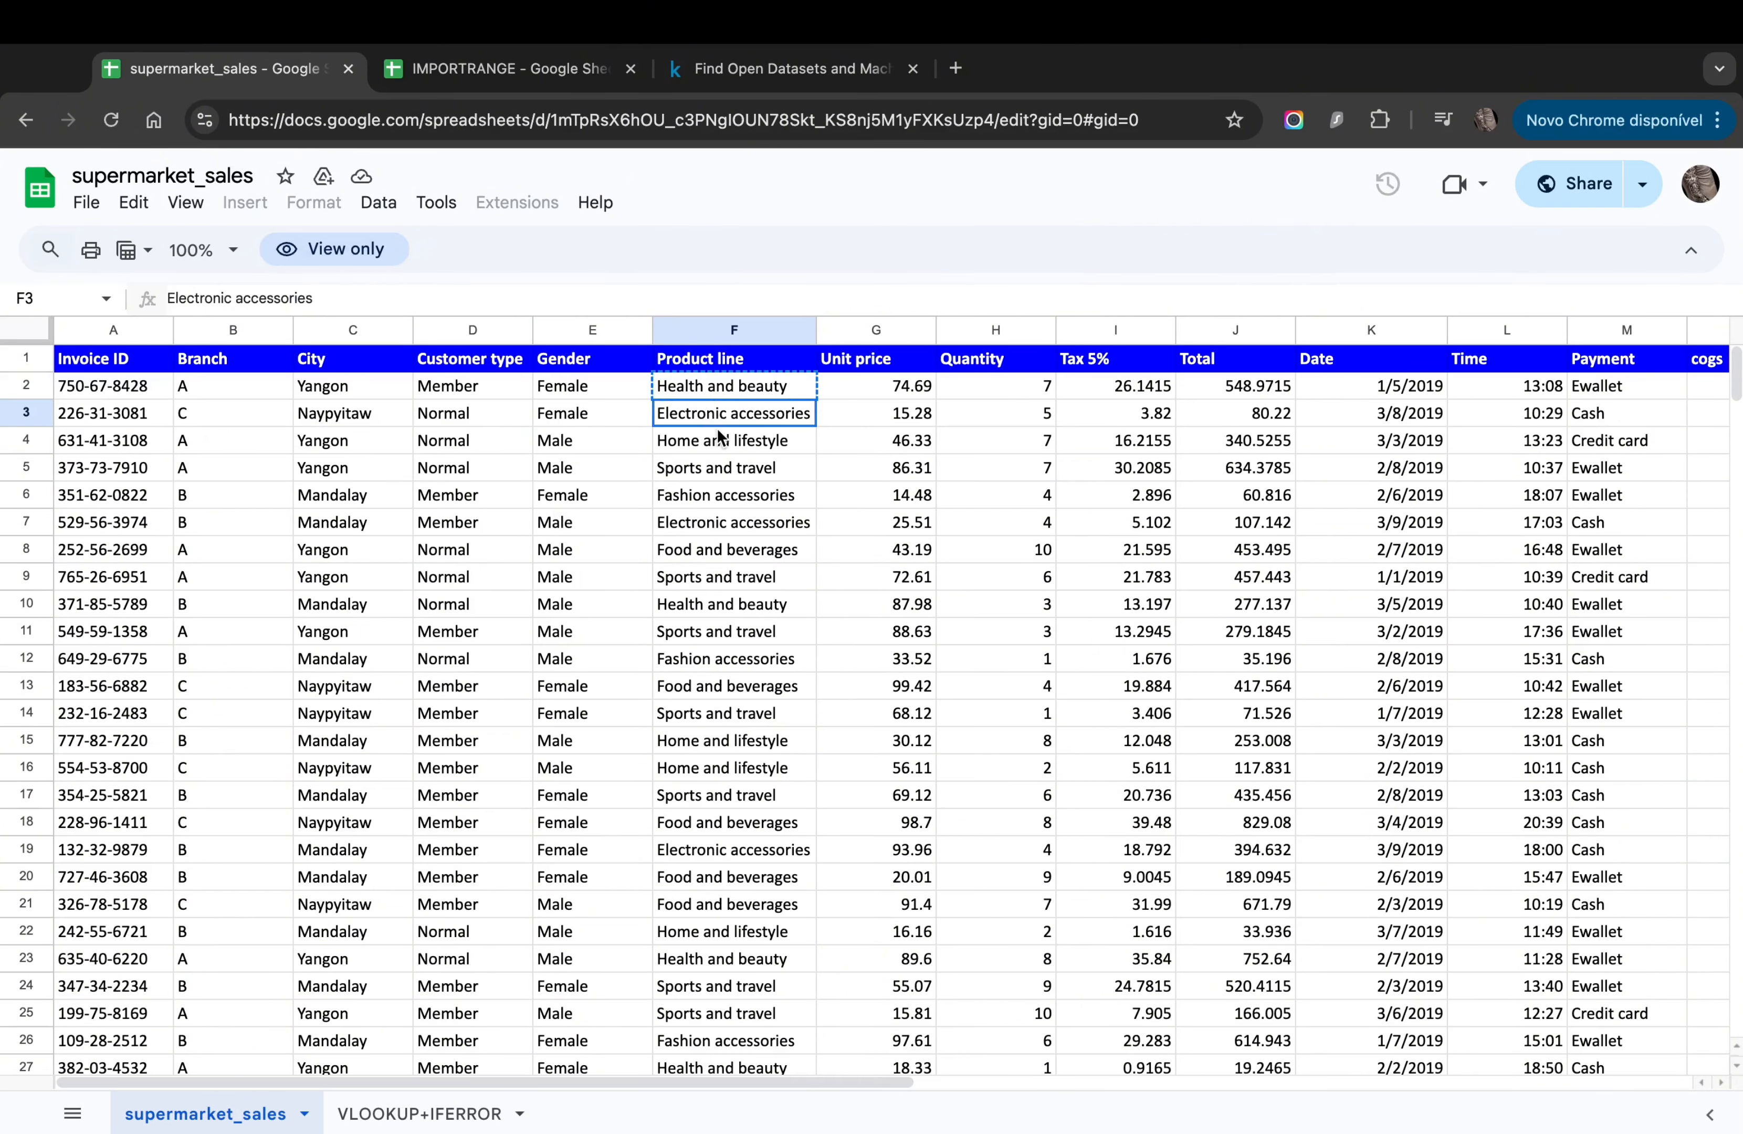
key(super+c)
click(433, 73)
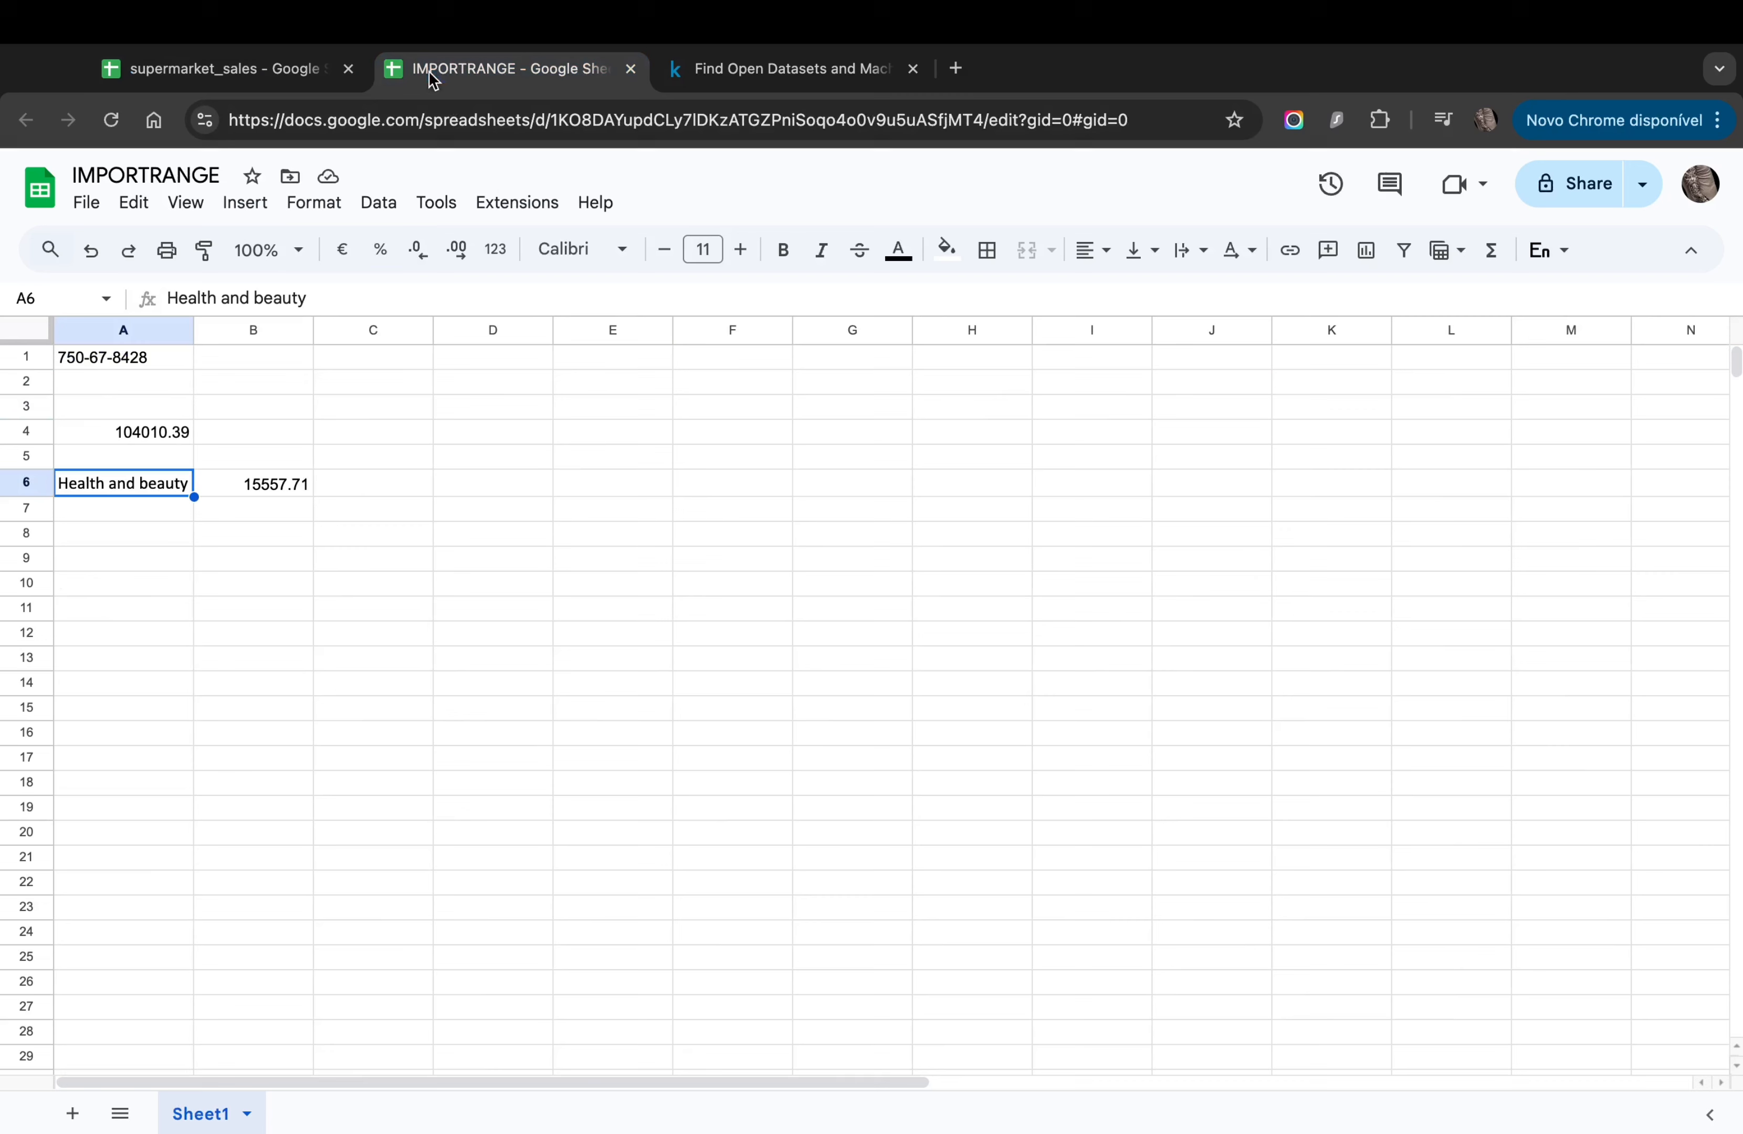
click(143, 515)
key(super+v)
click(296, 487)
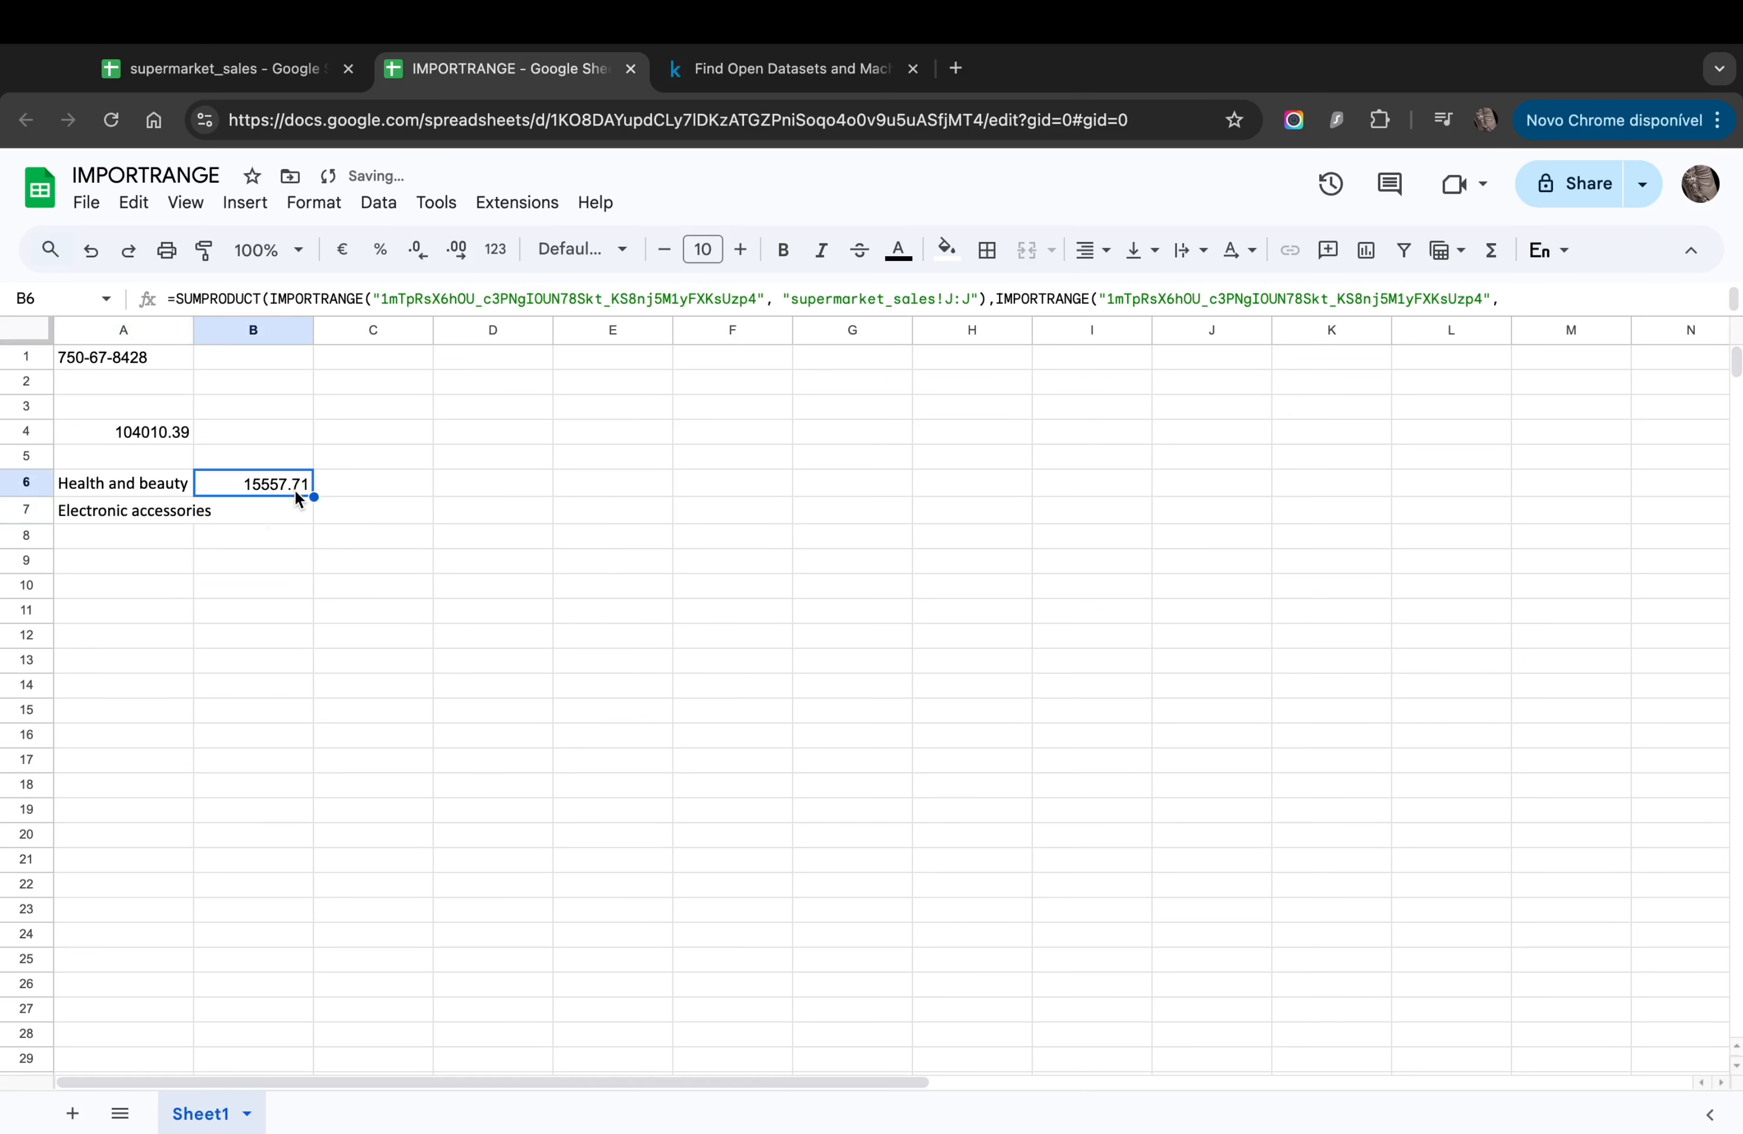
double_click(194, 330)
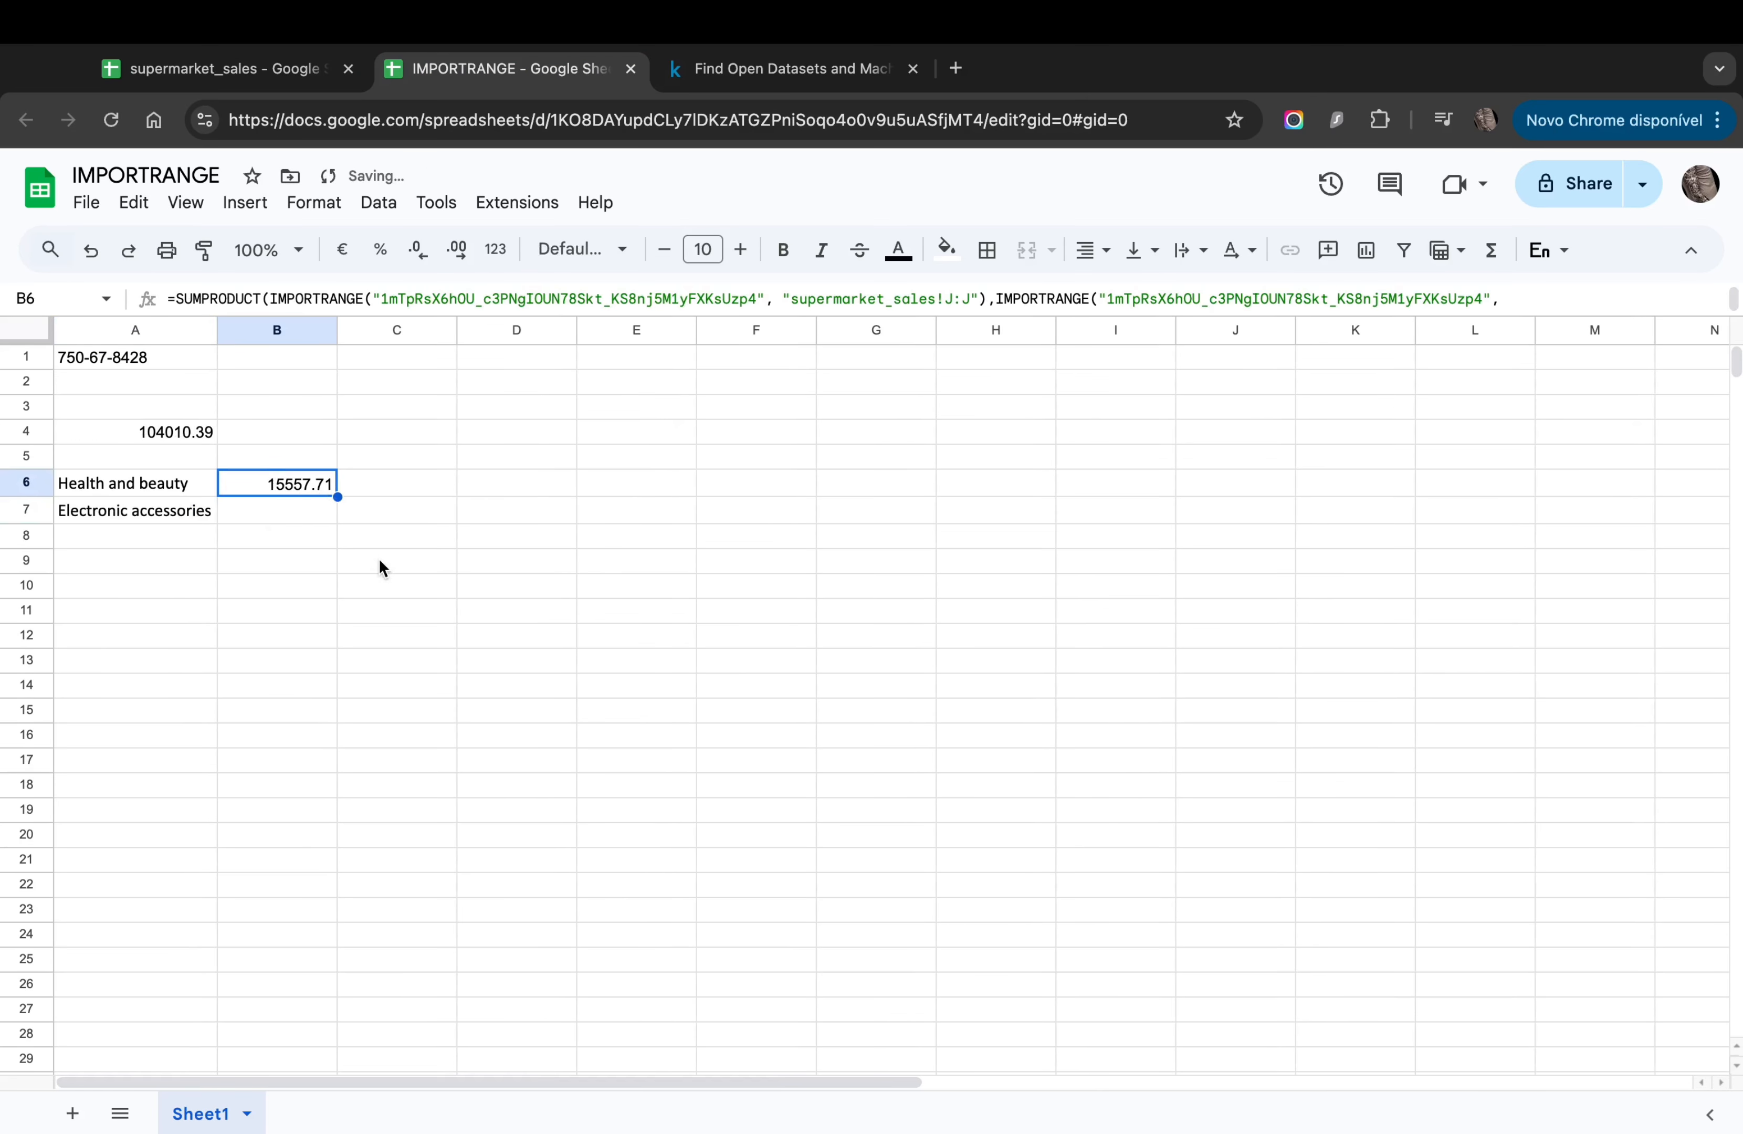
Step: Fill B6's SUMPRODUCT formula down to B7 and re-enter it, showing 14824.09
drag(336, 495, 333, 512)
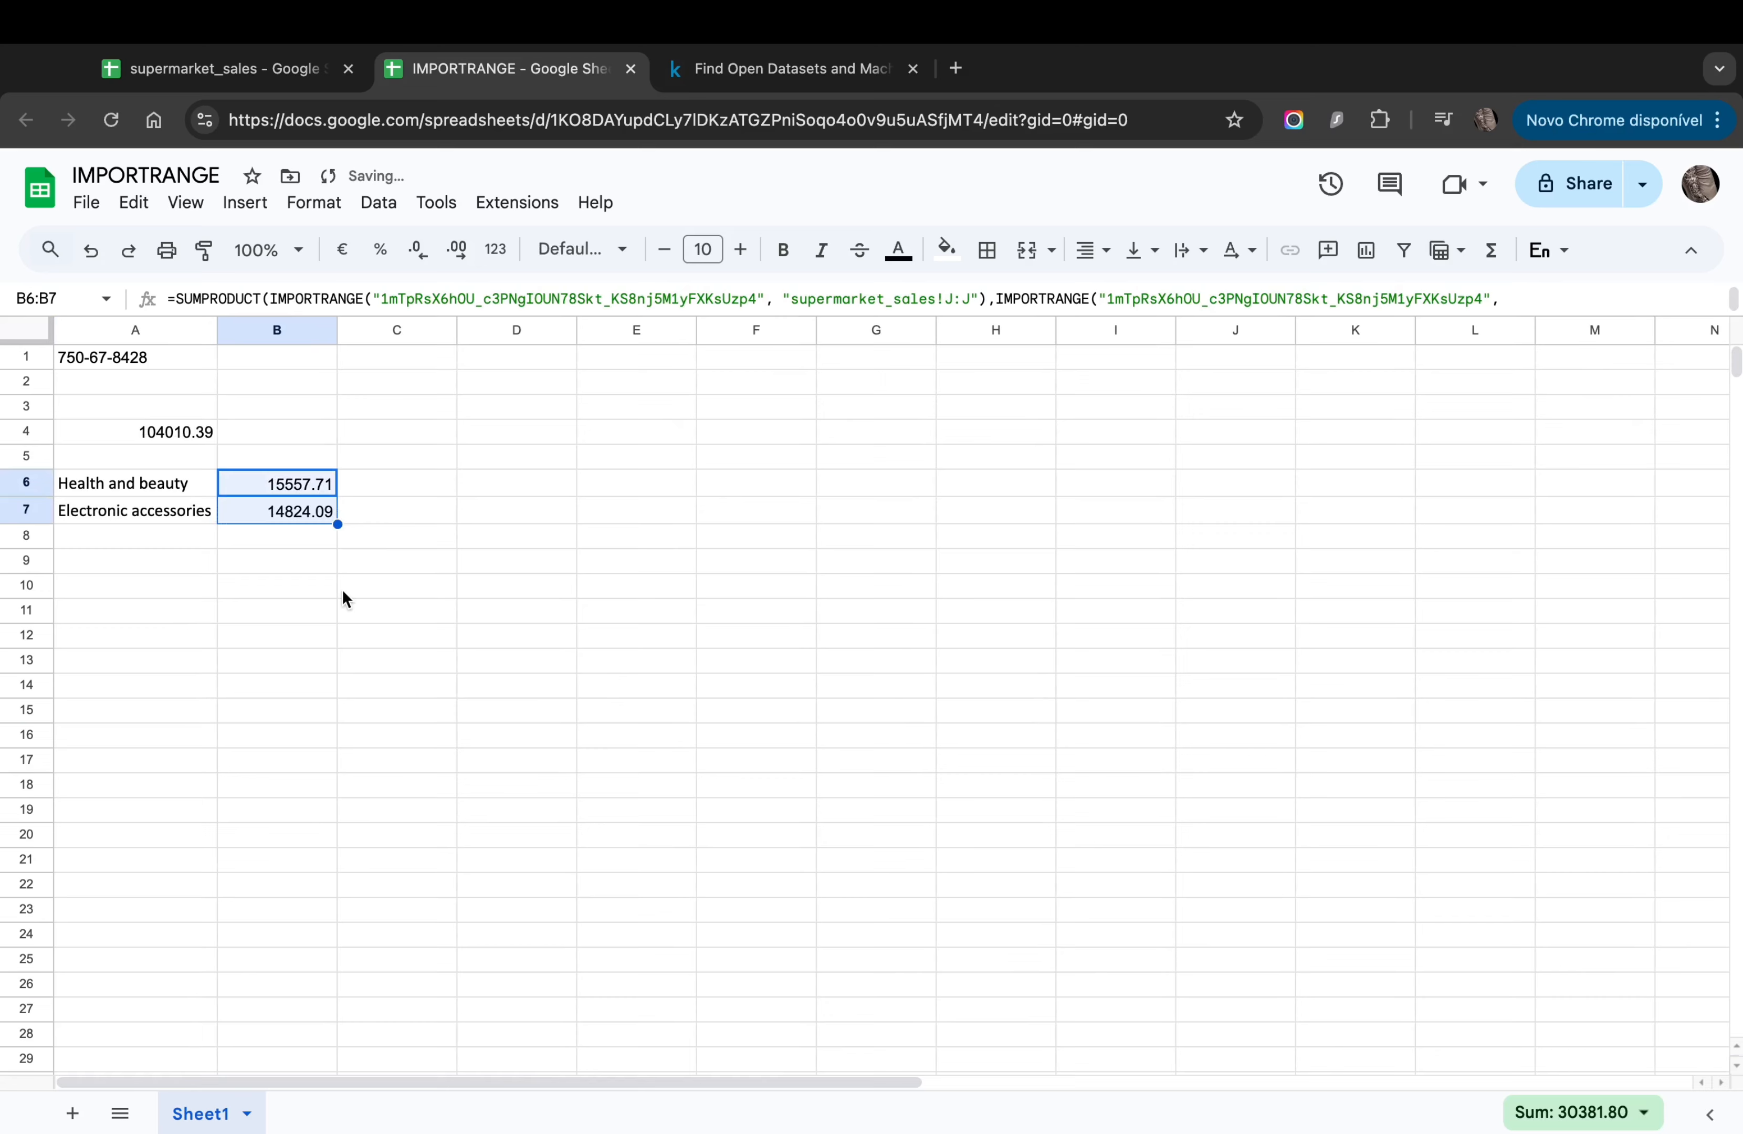
click(316, 561)
click(300, 516)
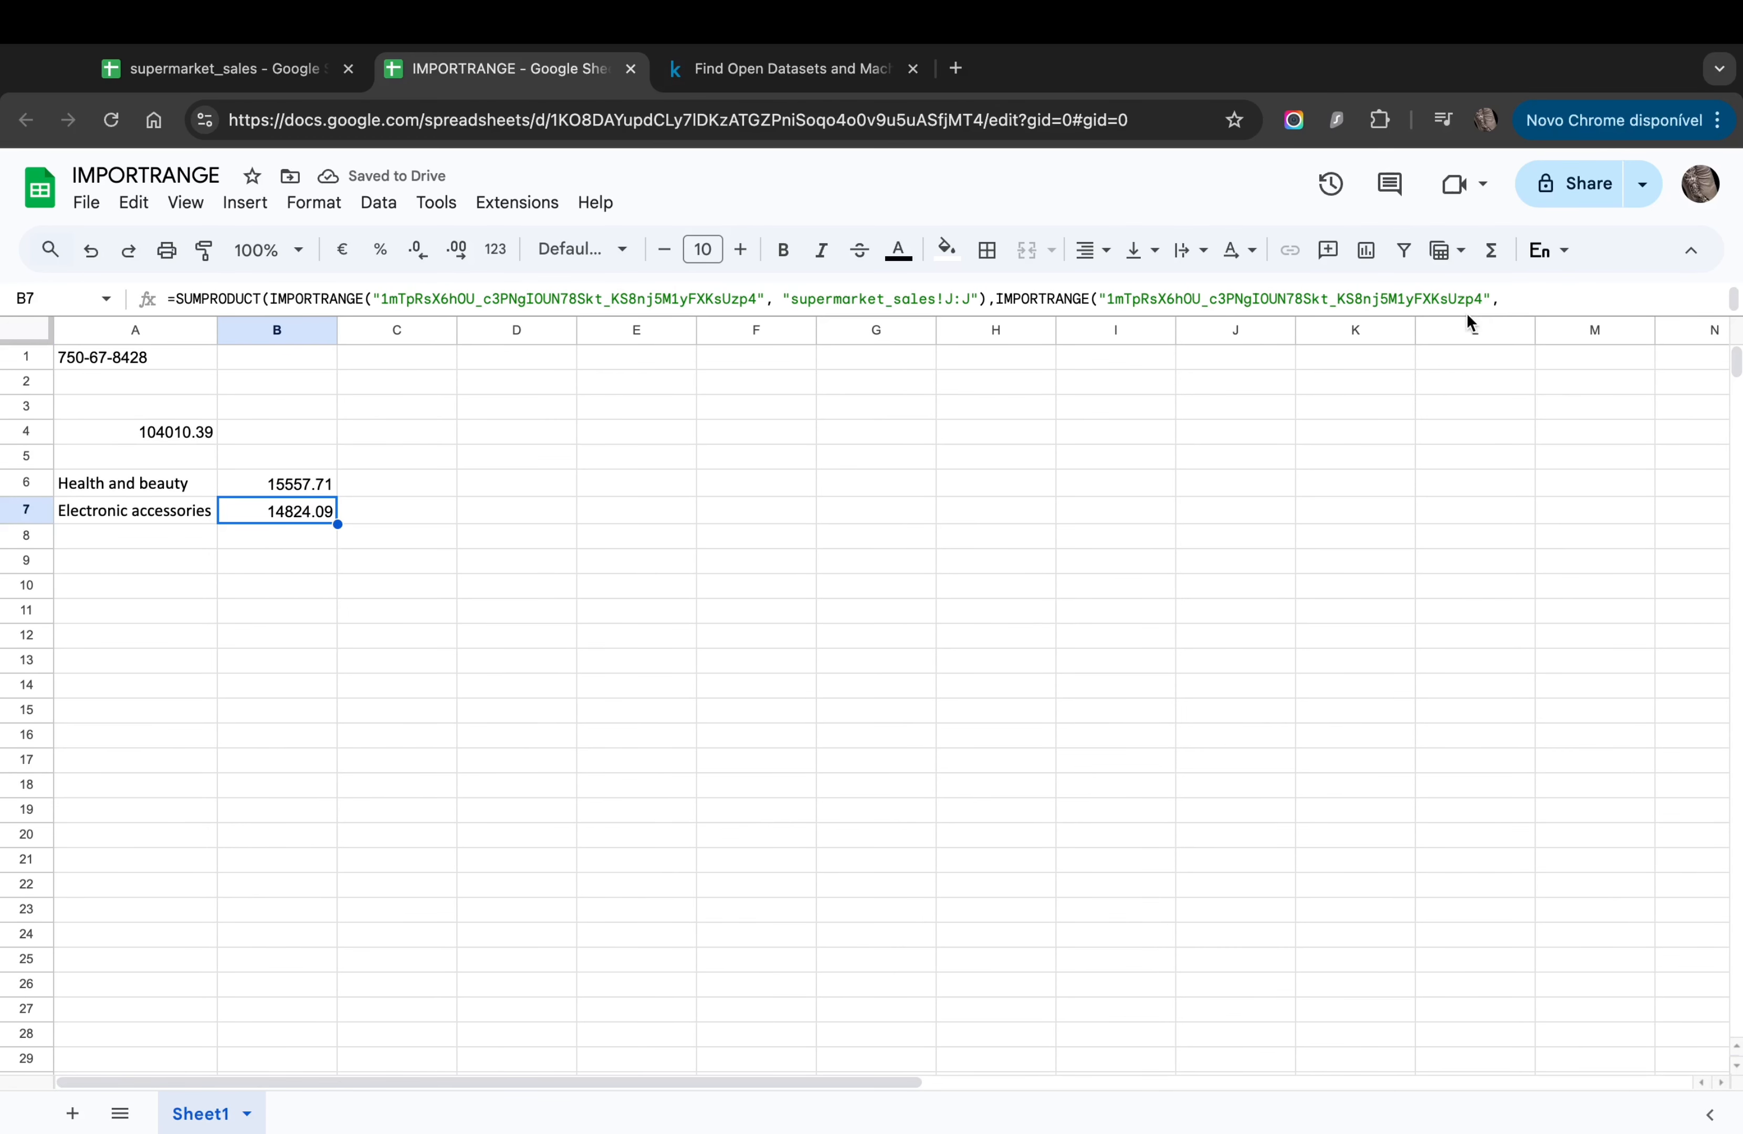
drag(1447, 319, 1417, 382)
click(730, 324)
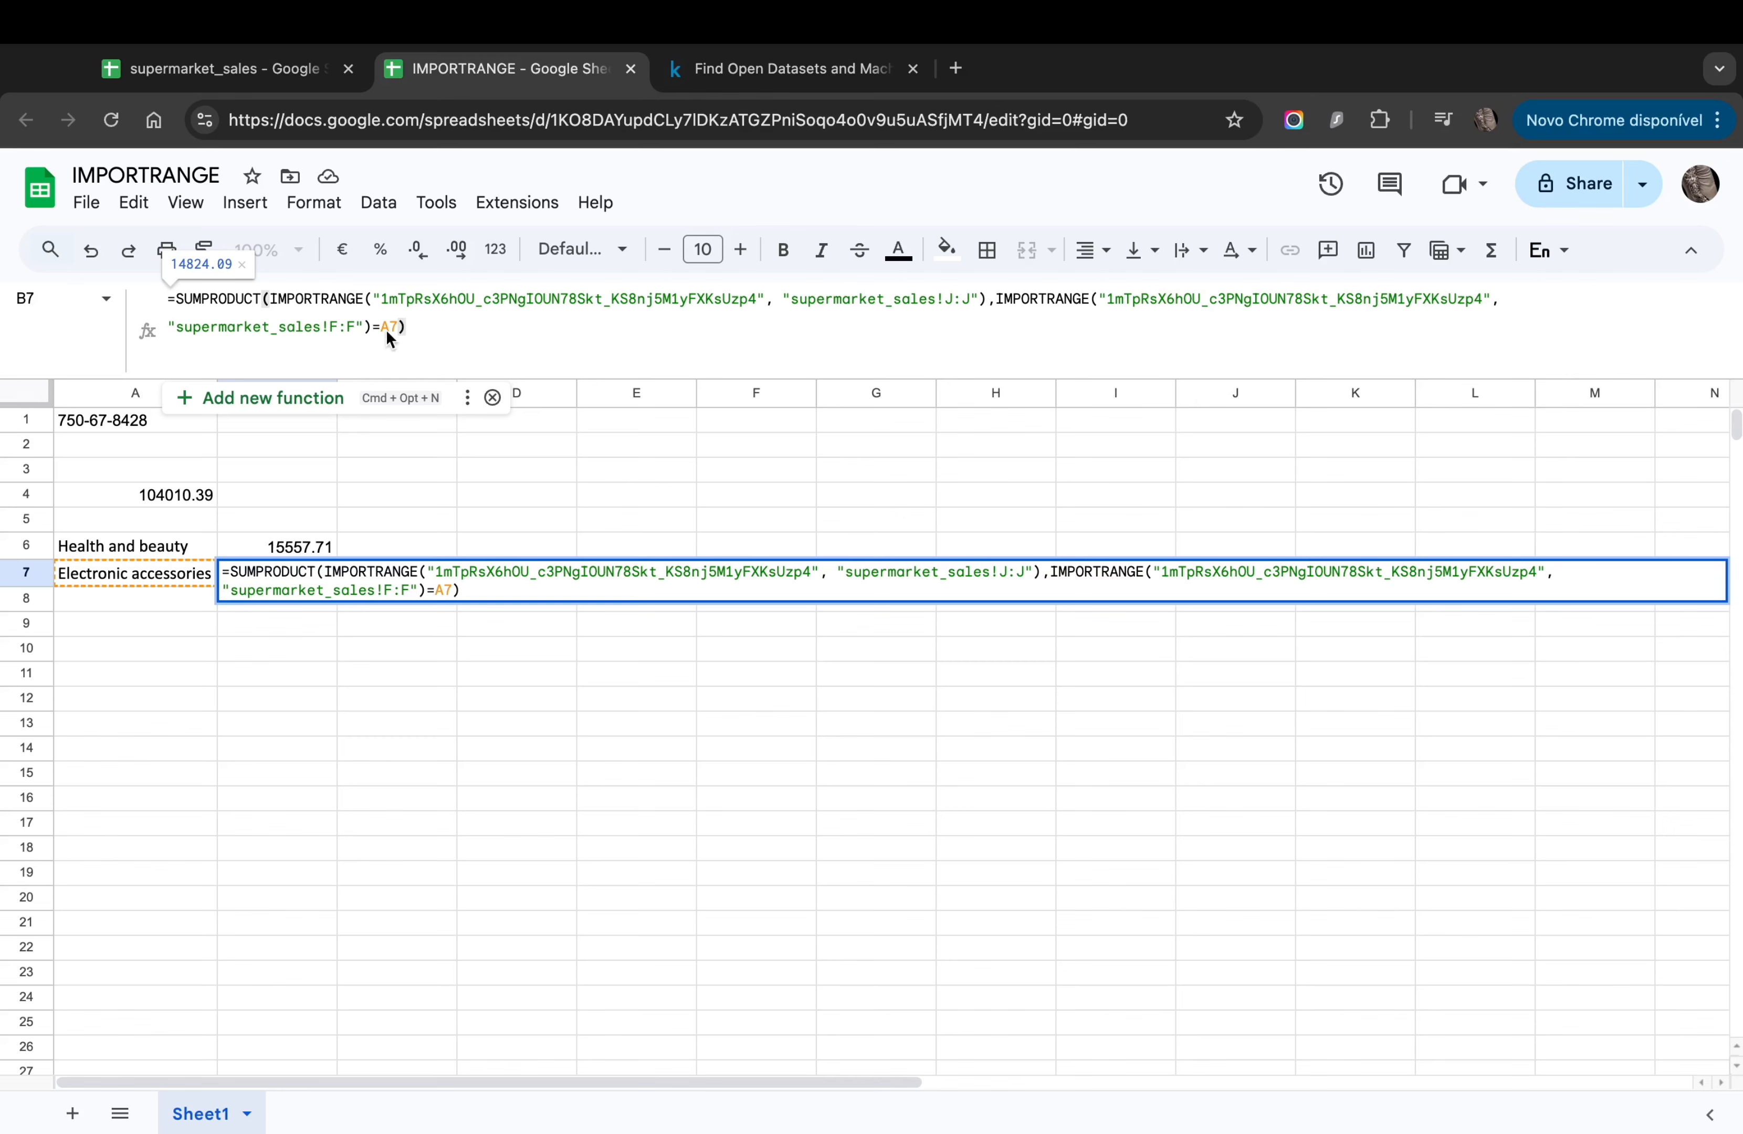
key(Return)
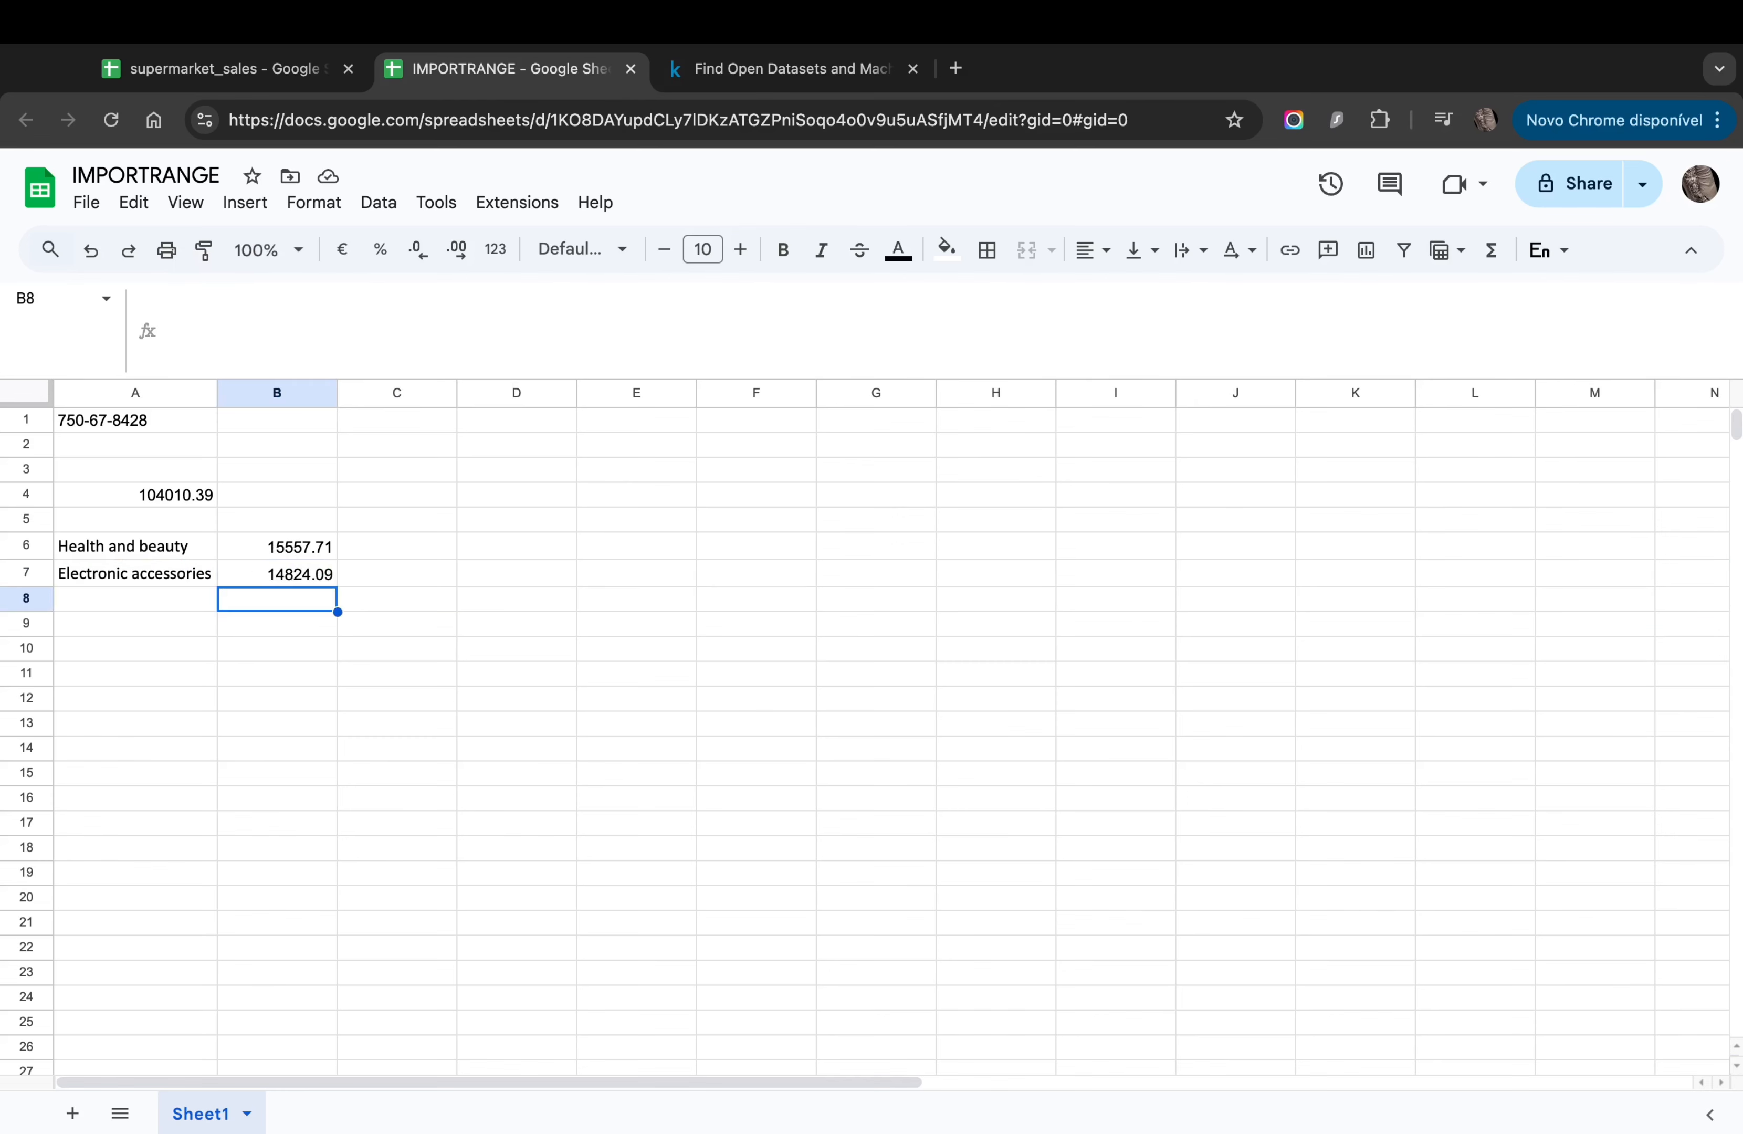
Step: Copy the Product line column F2:F324 from supermarket_sales into F1 of the IMPORTRANGE sheet
click(170, 632)
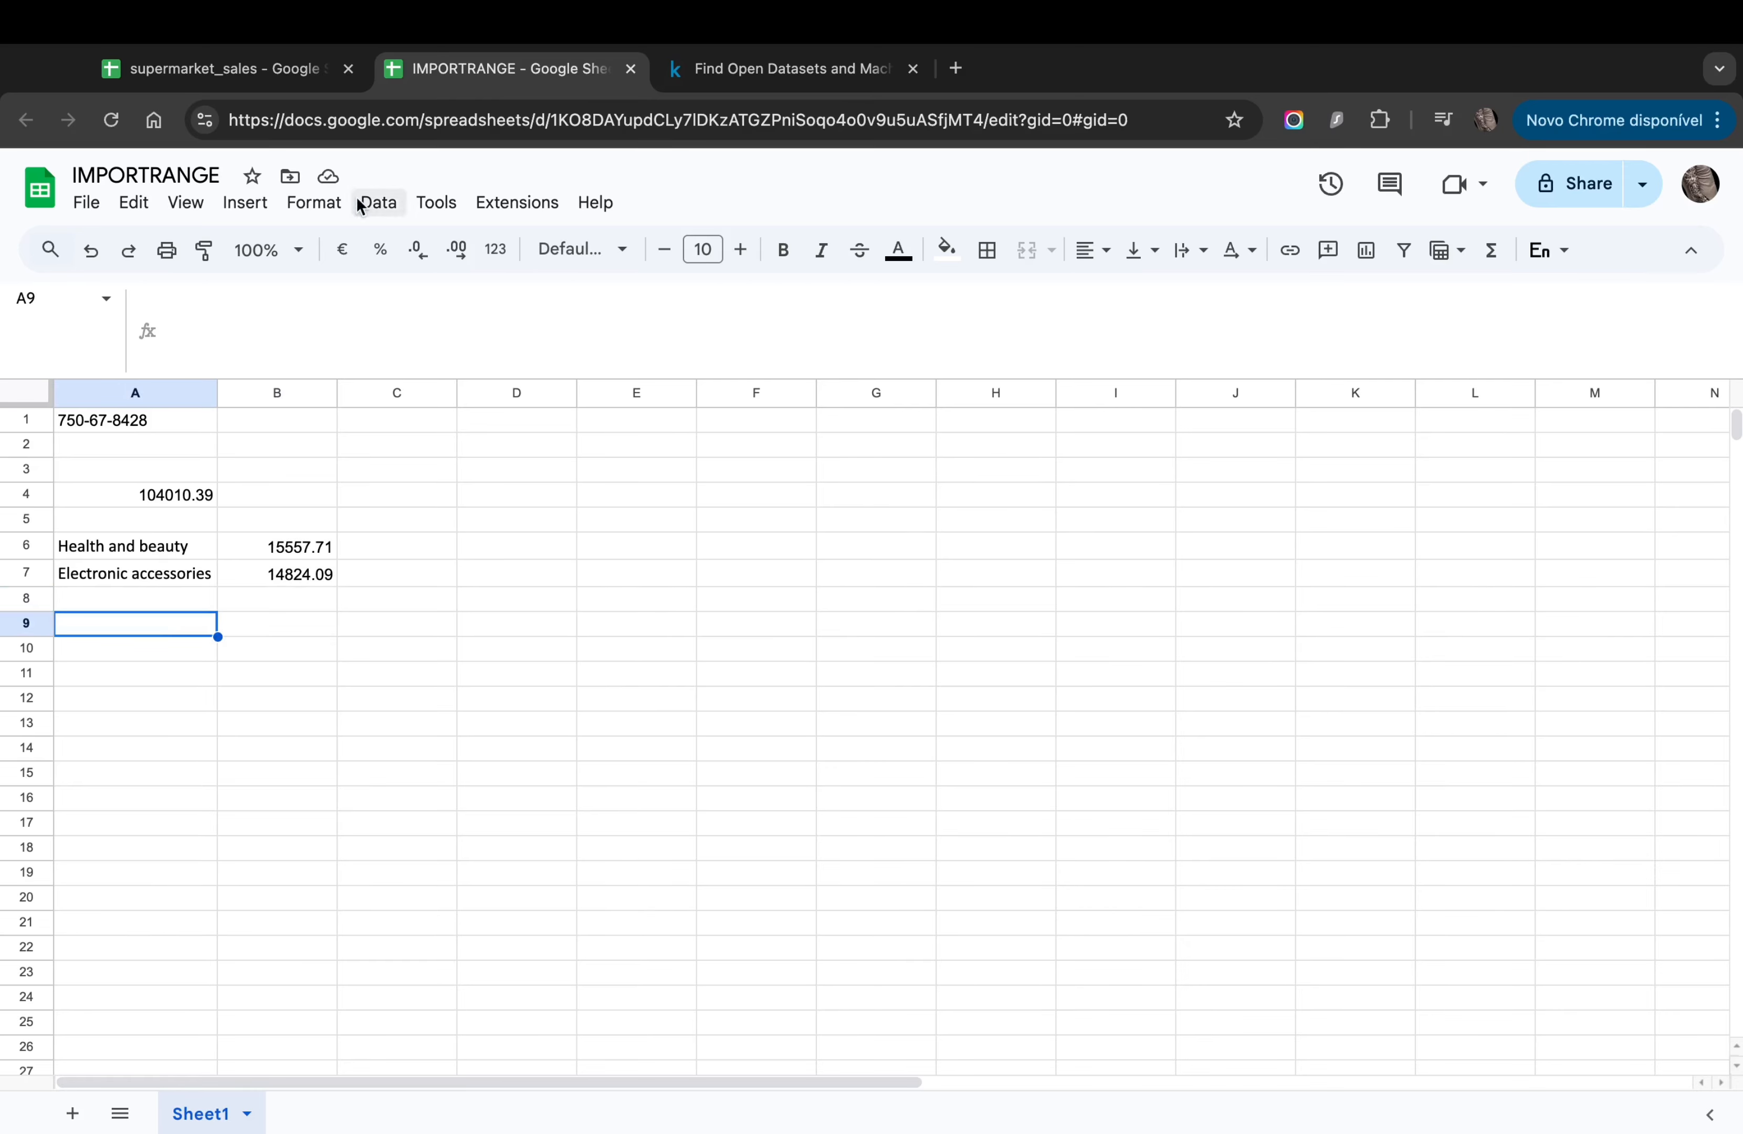
click(200, 79)
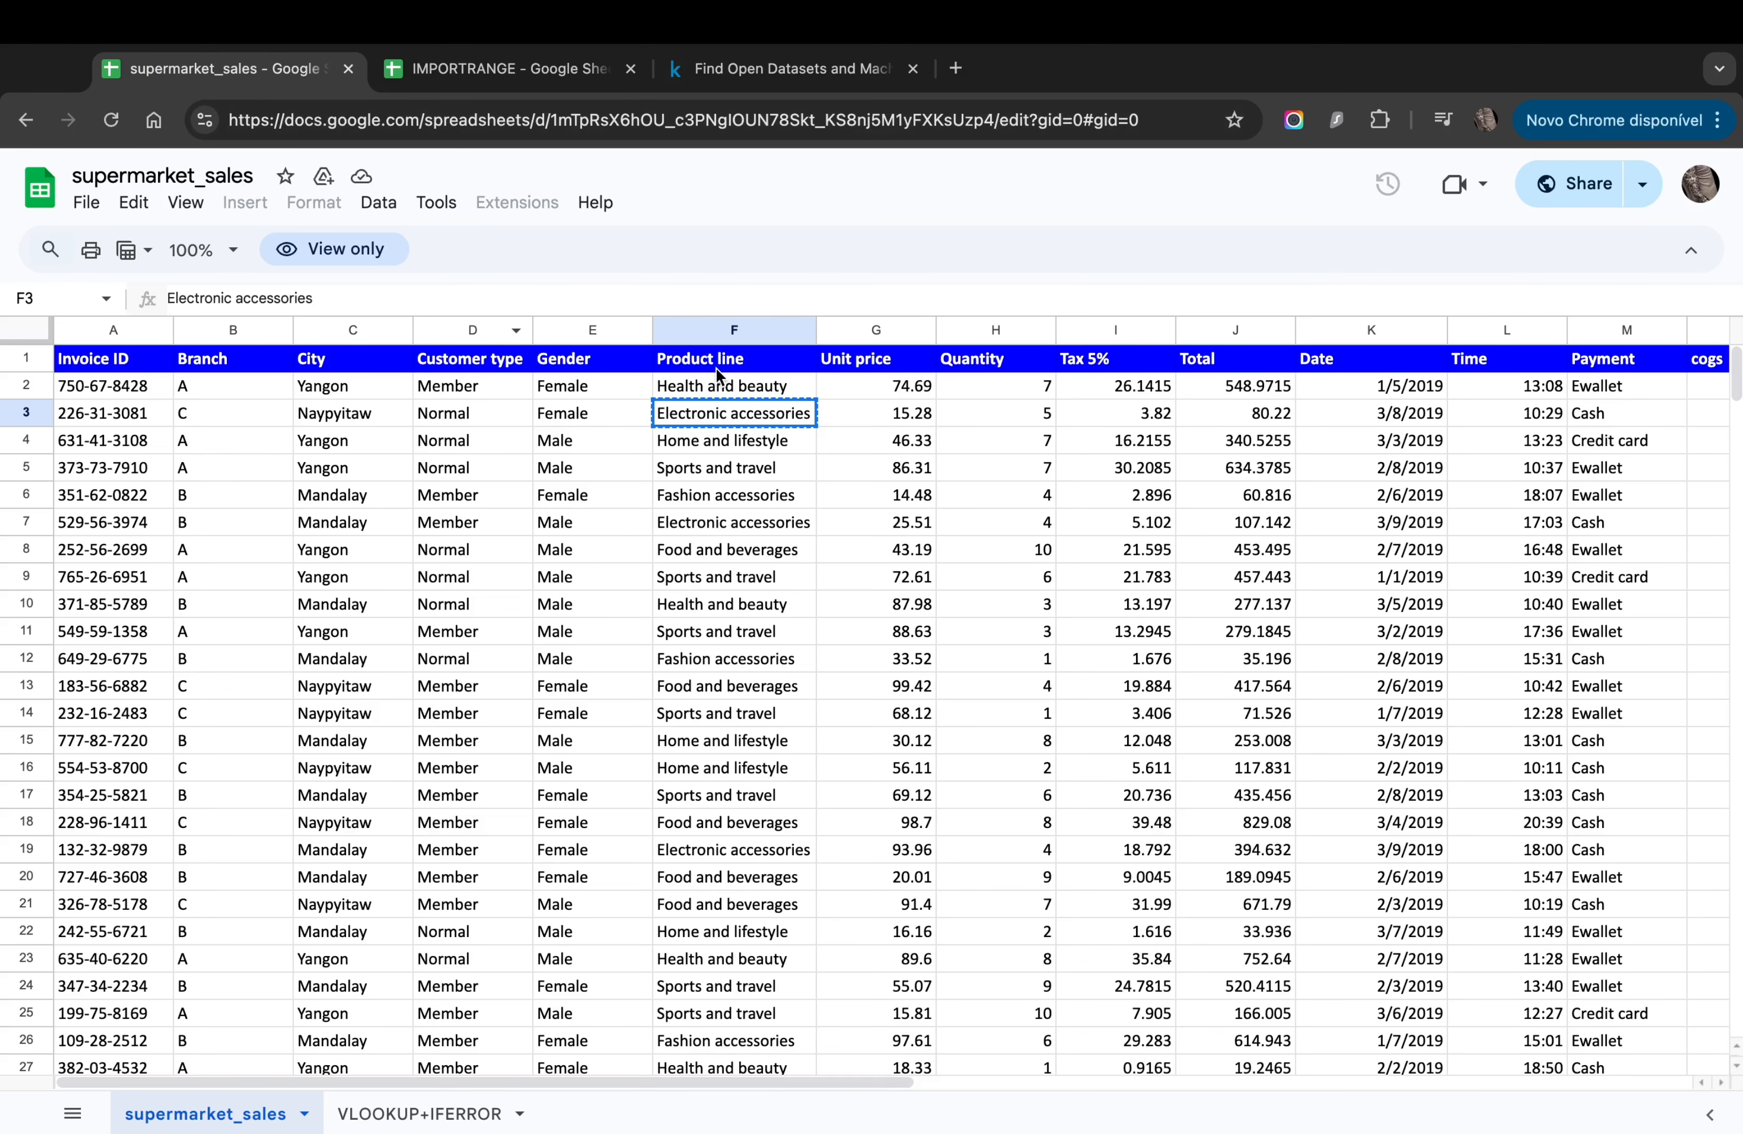
click(707, 380)
key(ctrl+shift+Down)
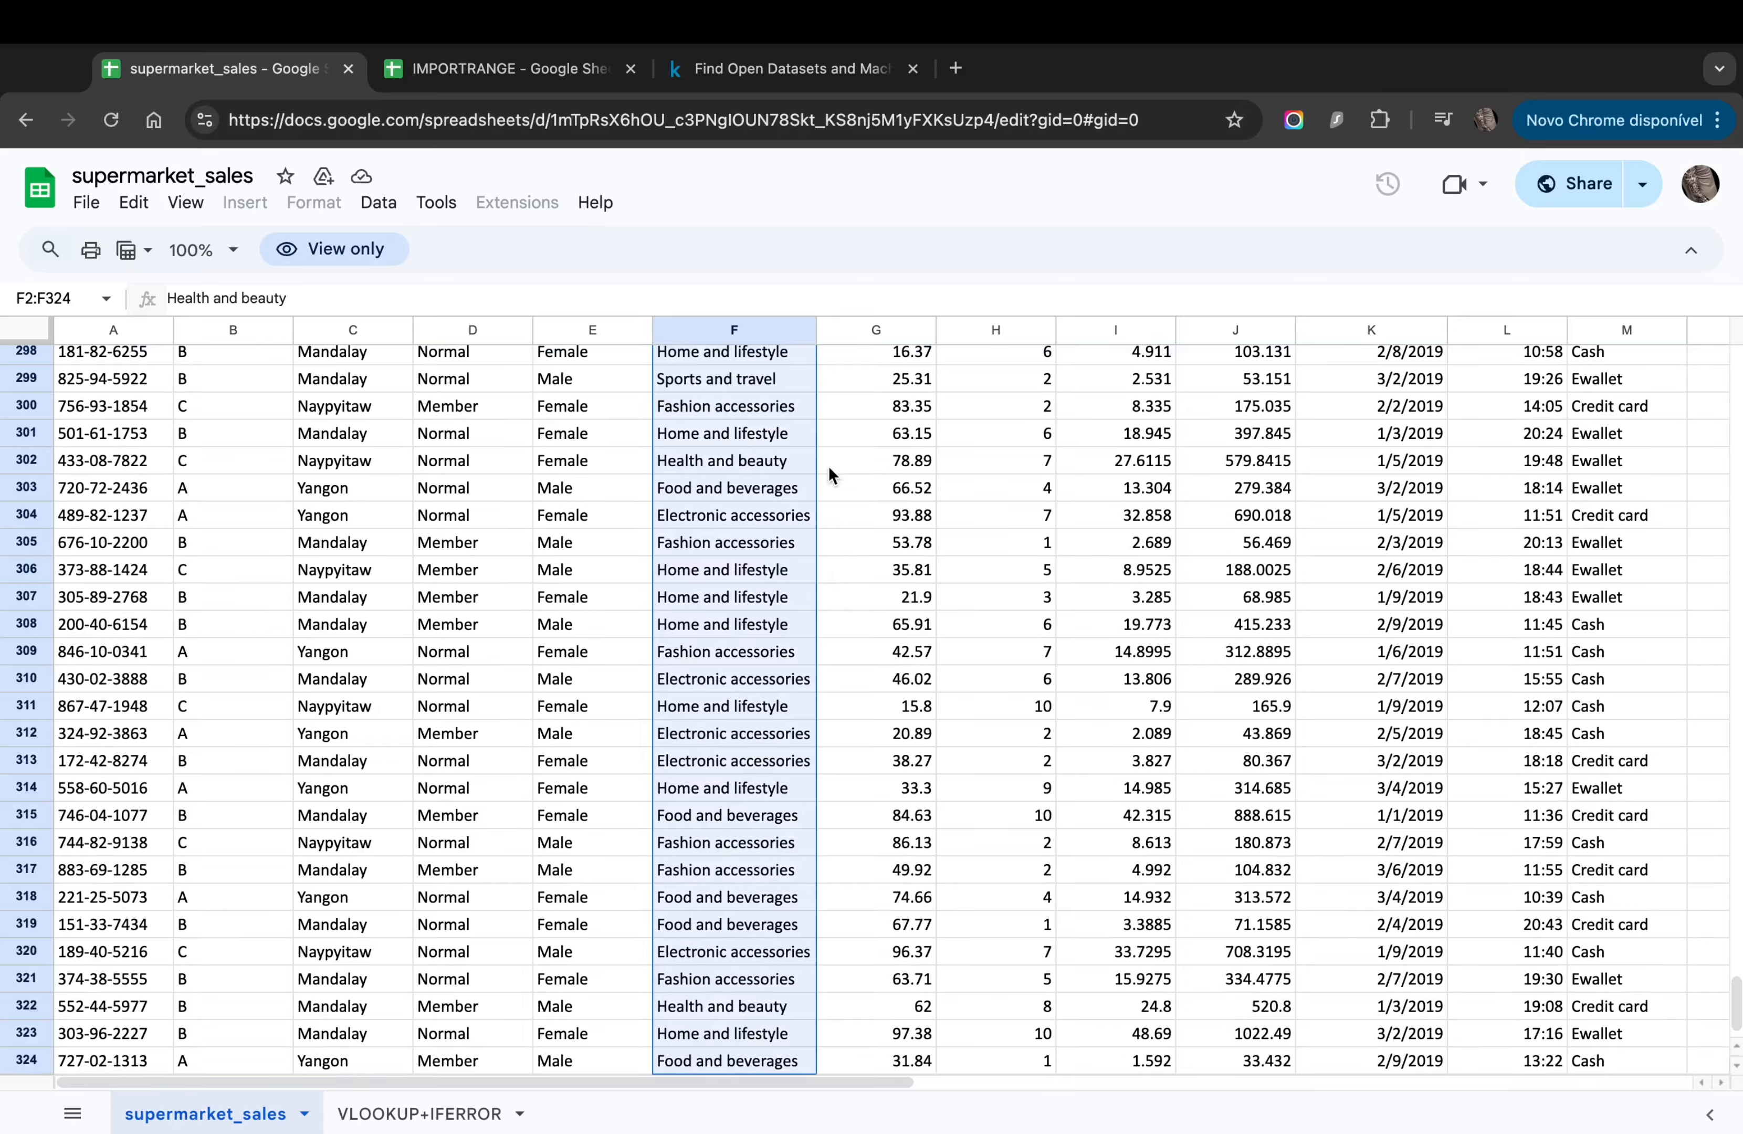
key(ctrl+c)
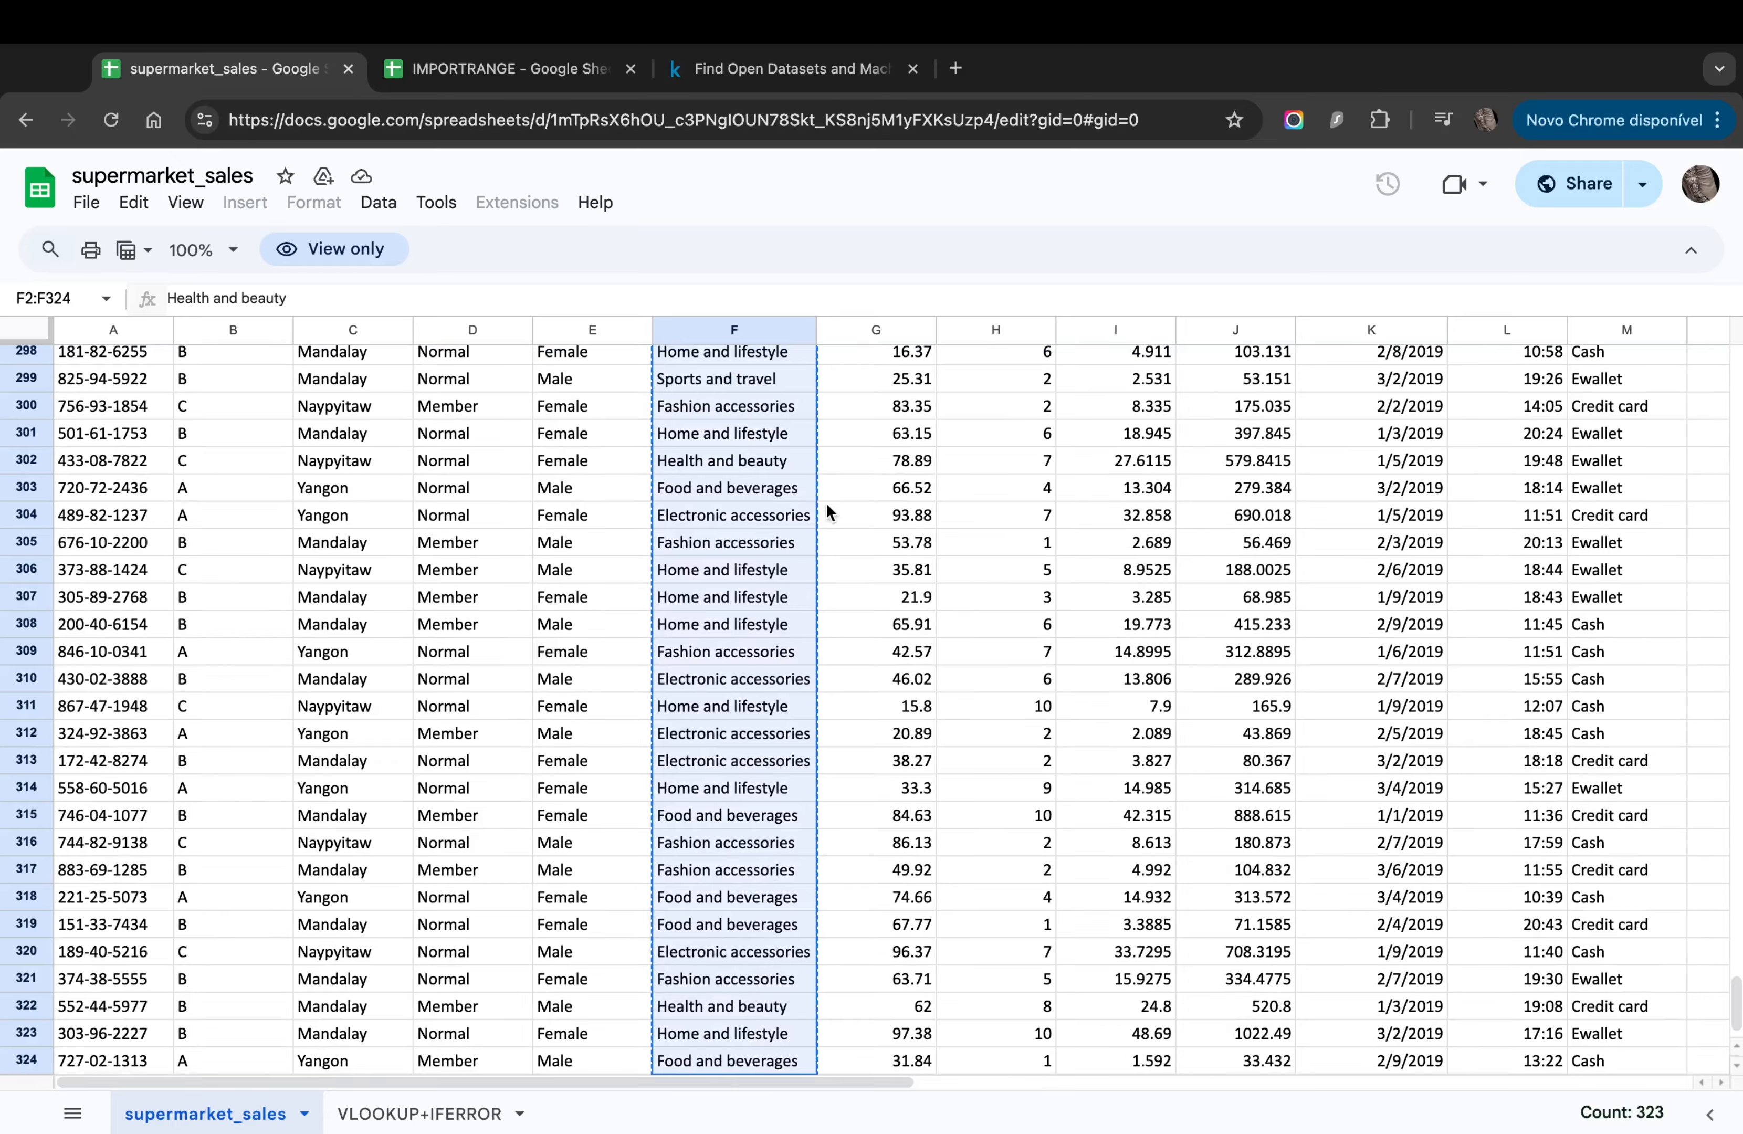
click(508, 68)
click(740, 424)
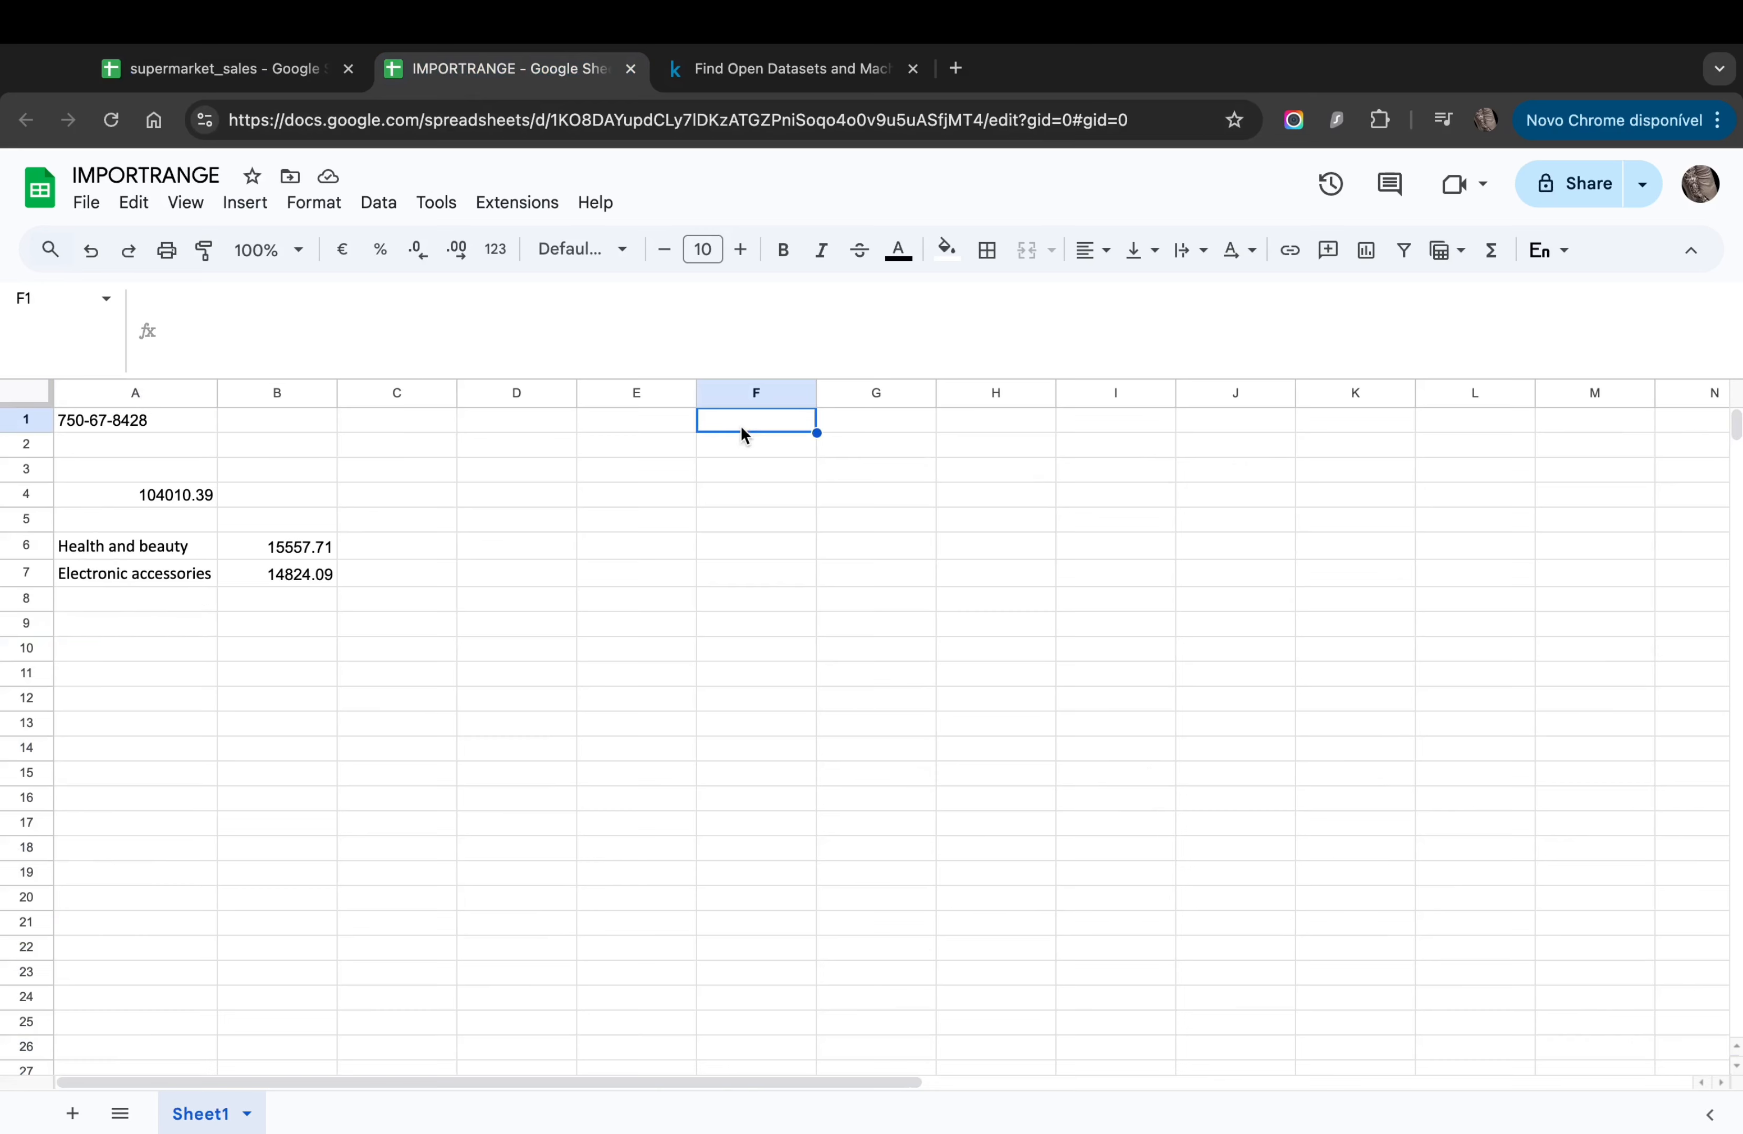
key(ctrl+v)
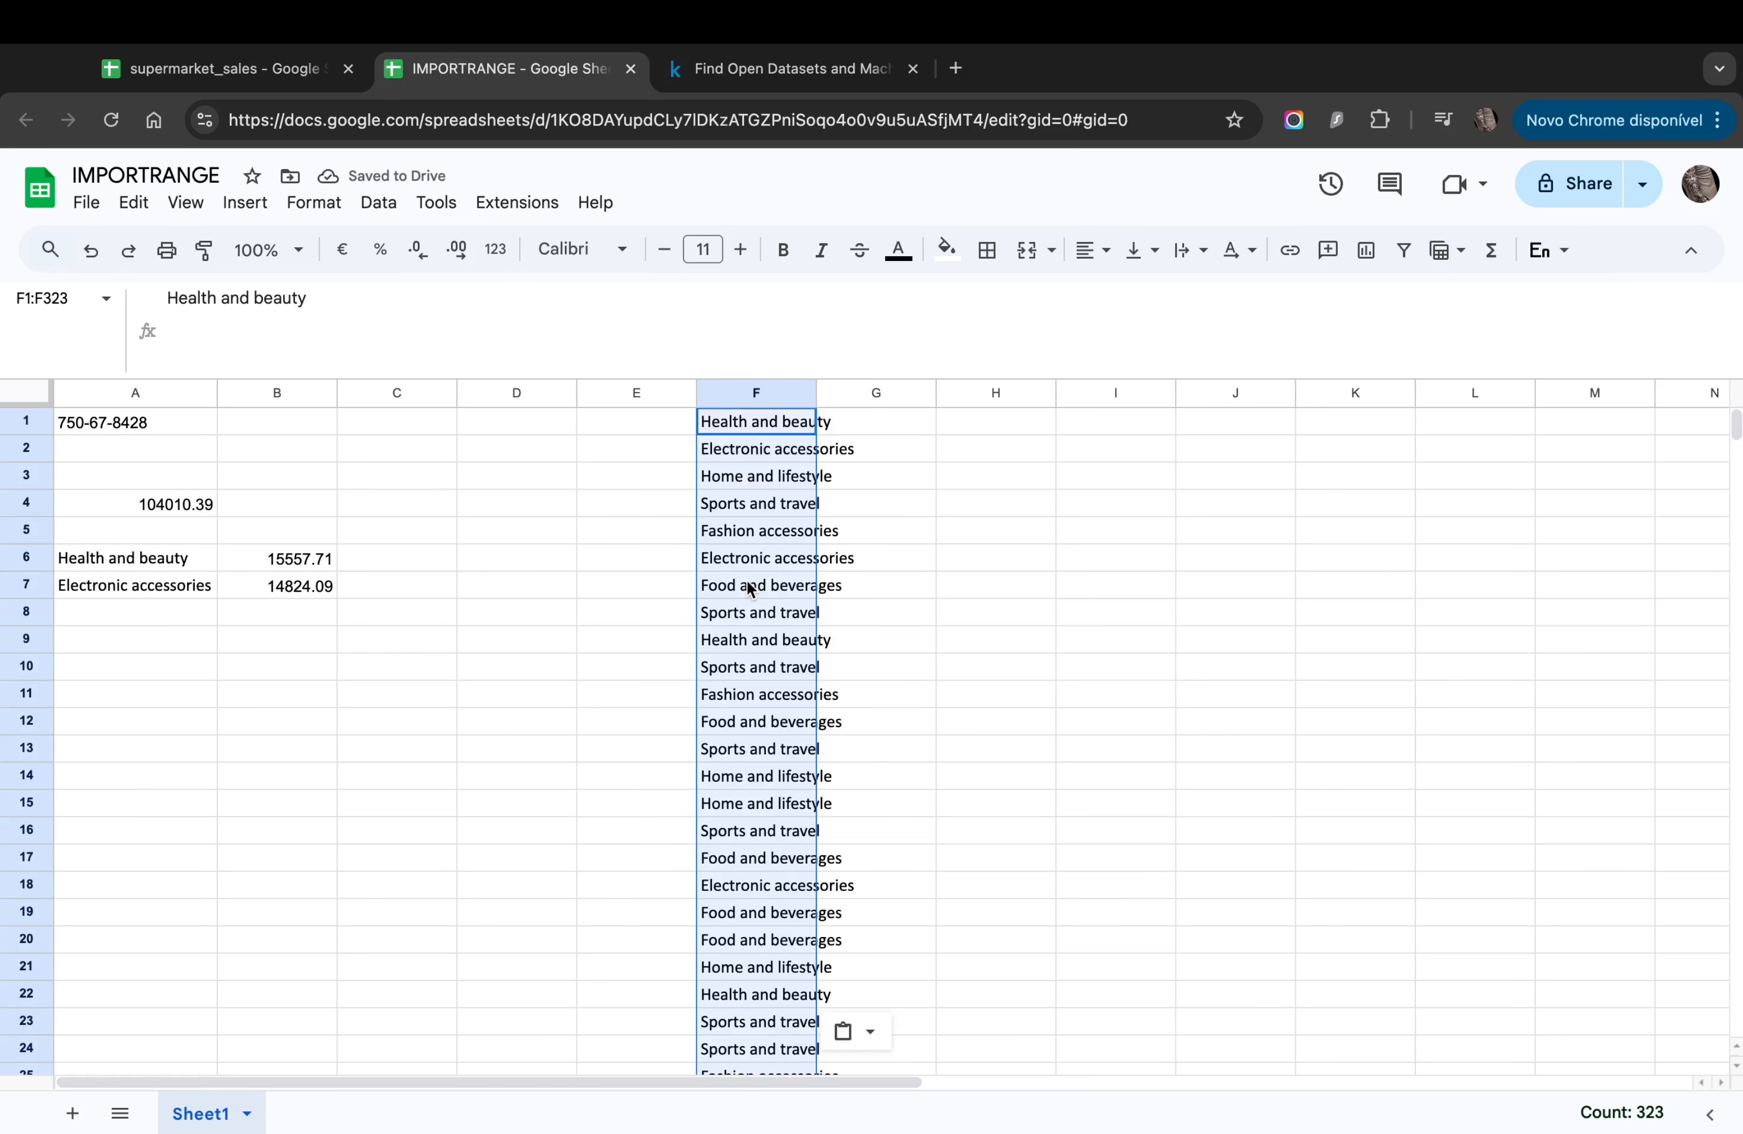
Step: Remove duplicates from the pasted list using Data cleanup > Remove duplicates
click(313, 210)
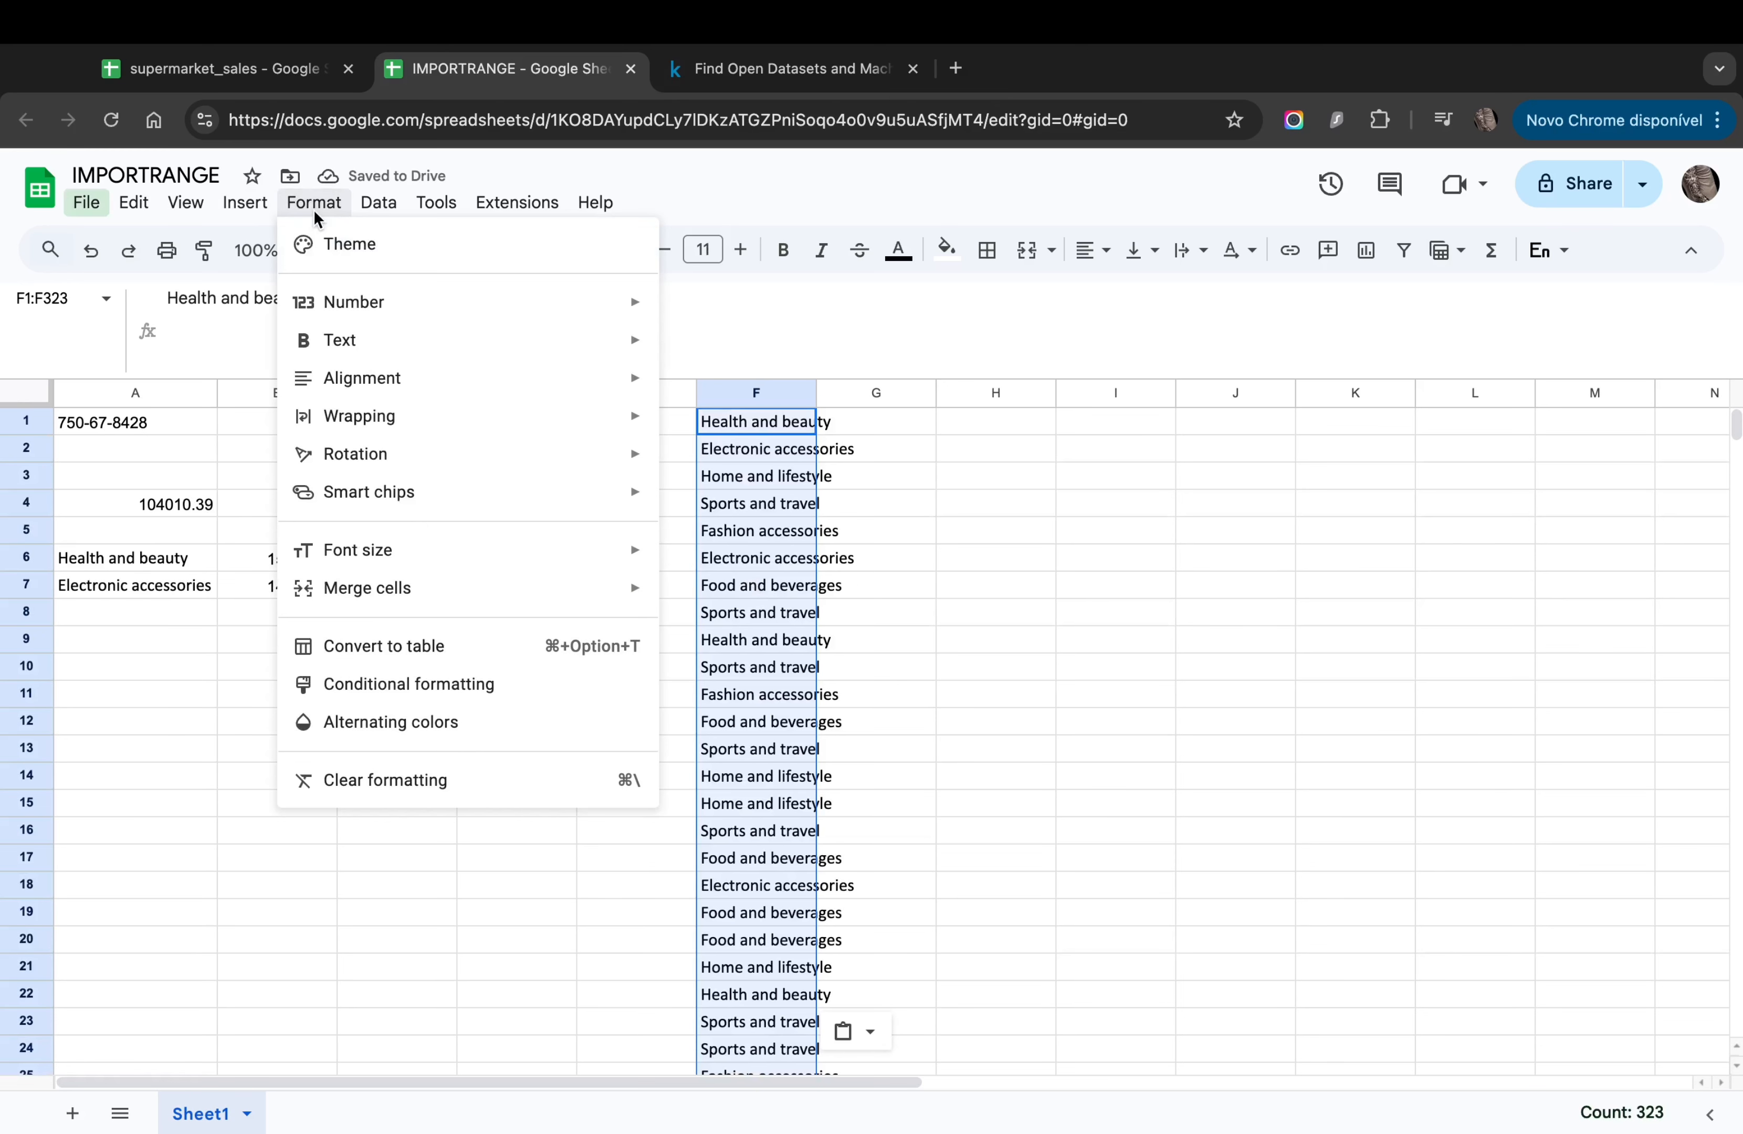
mouse_move(382, 210)
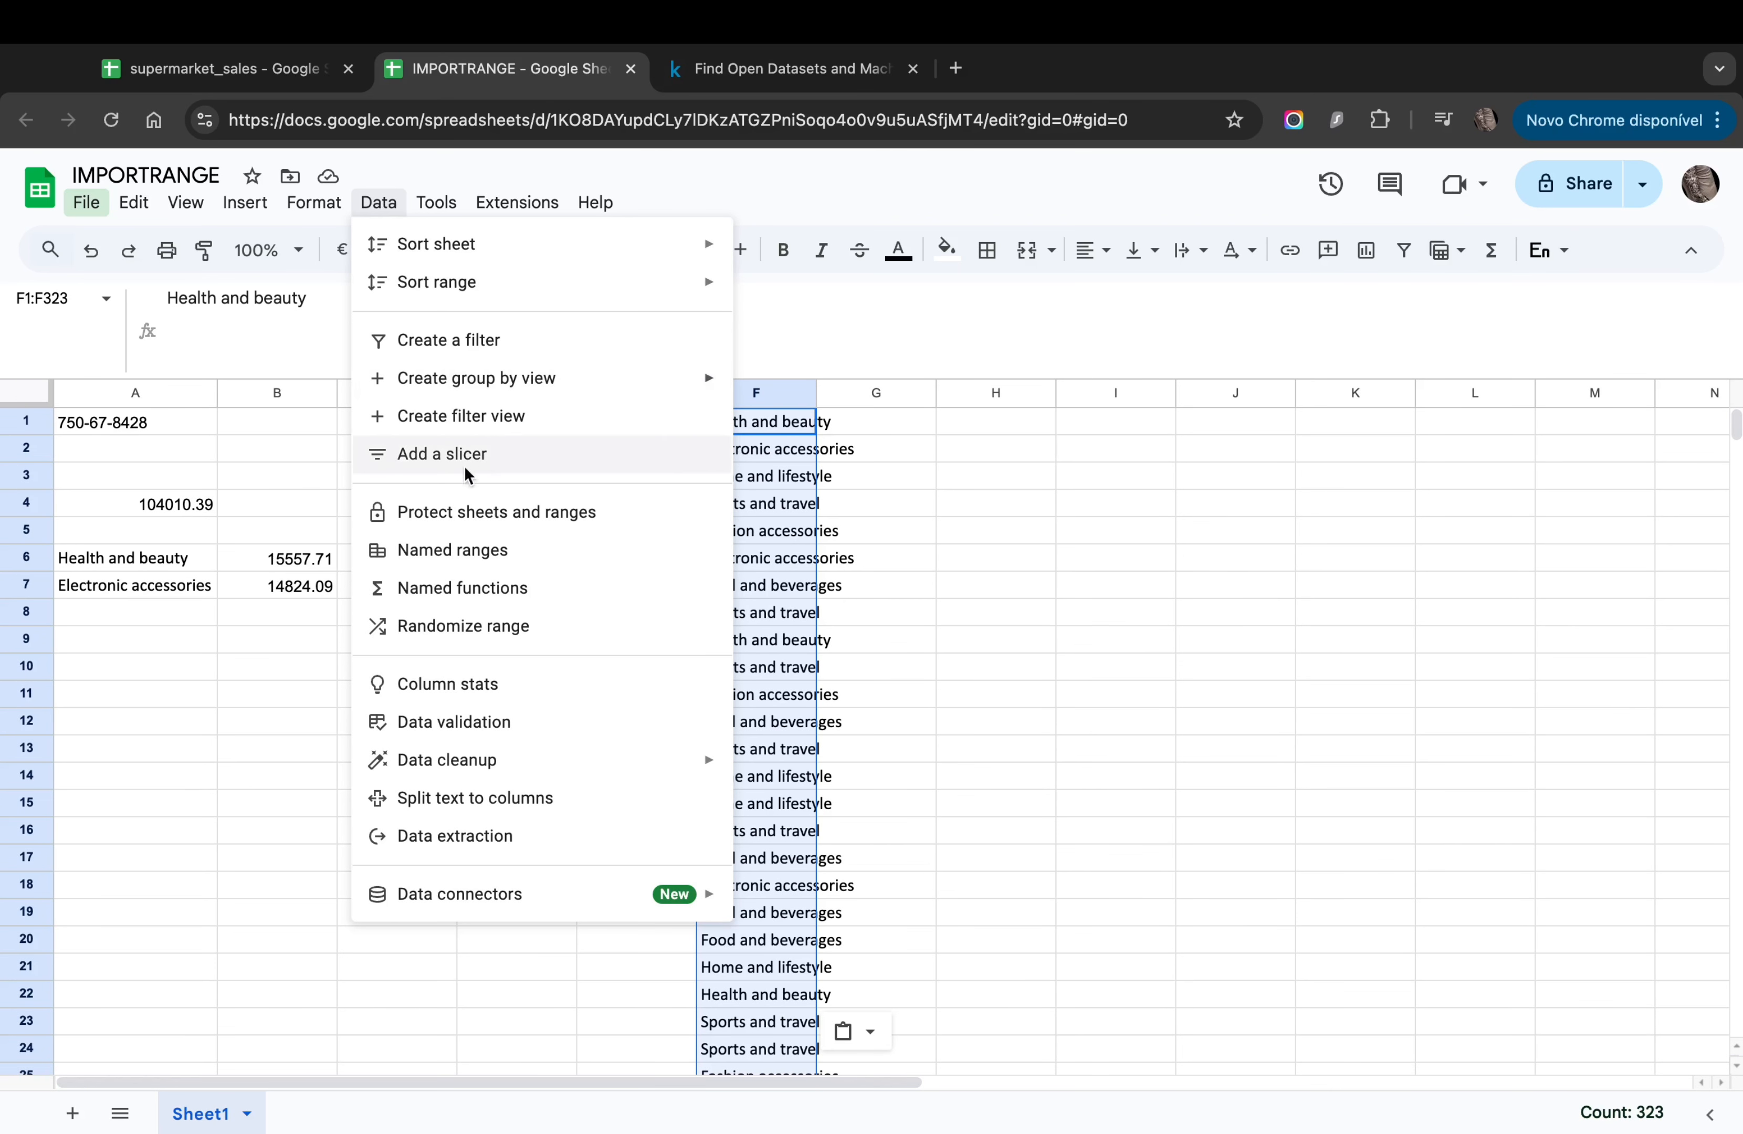
mouse_move(513, 768)
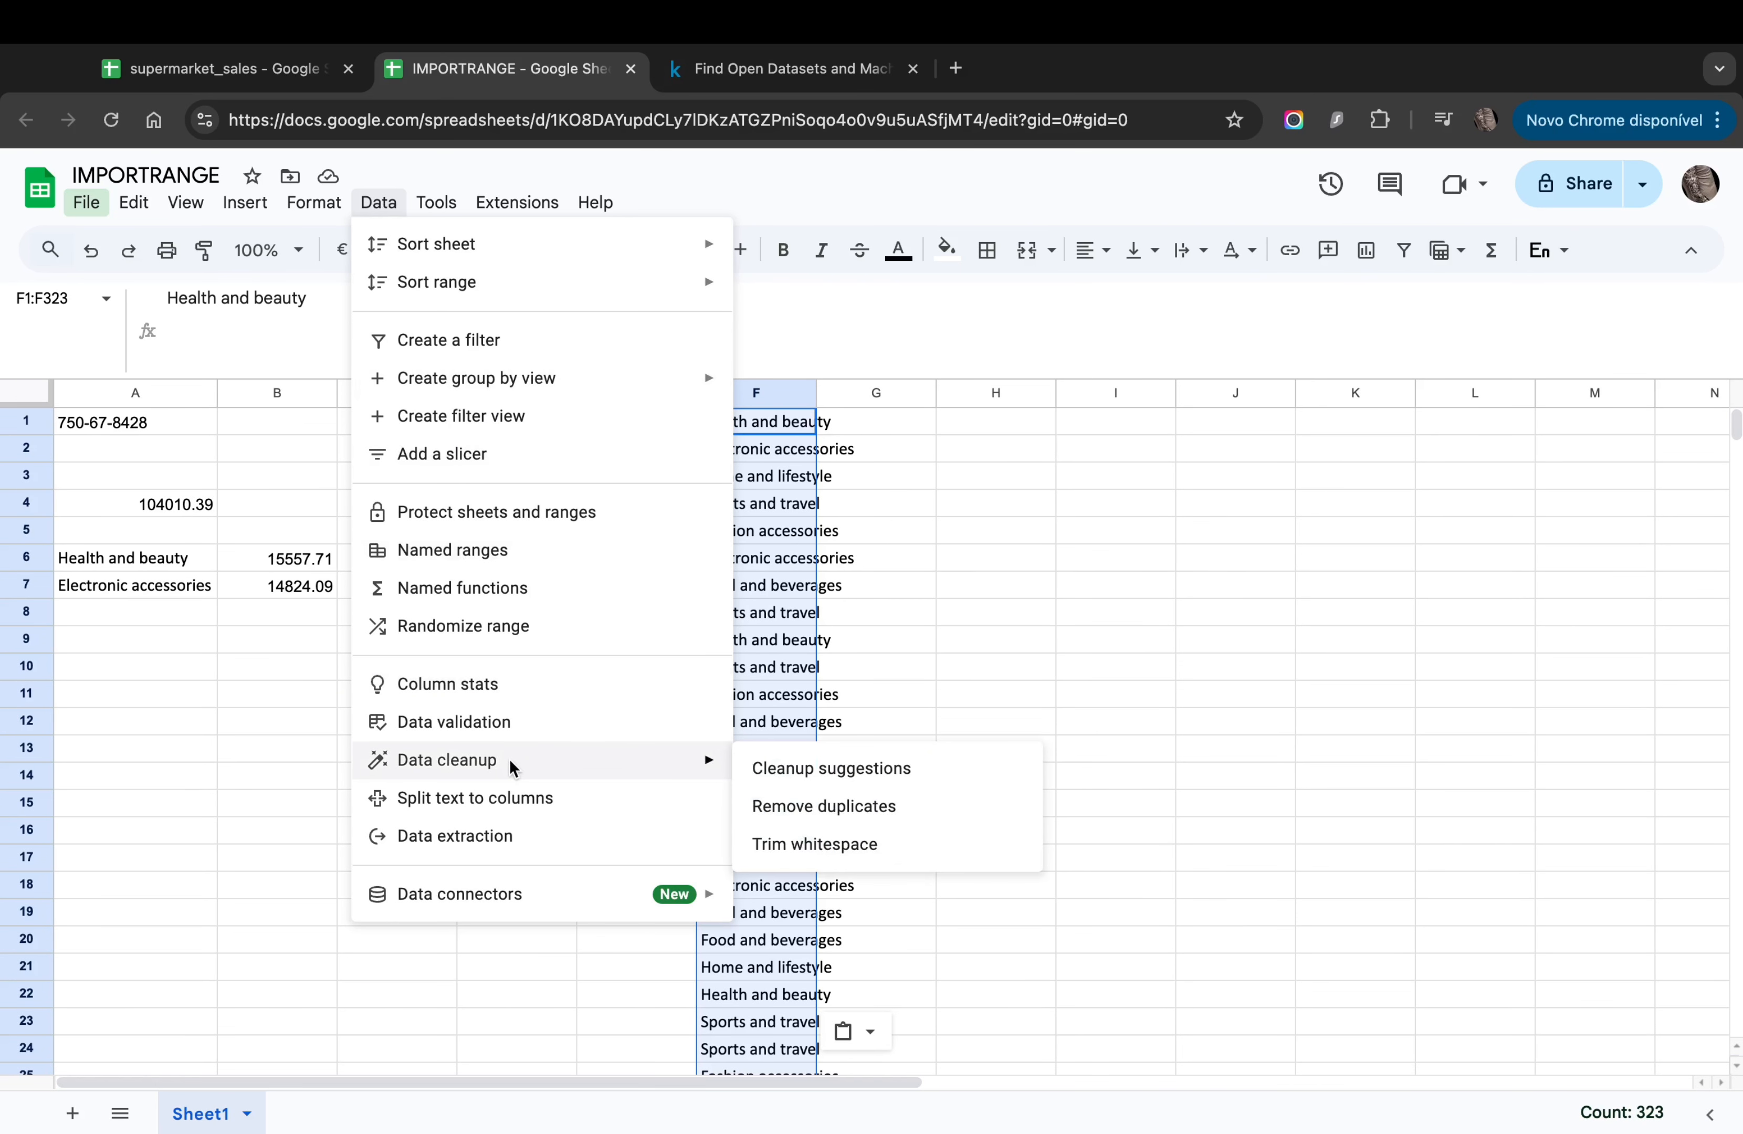
click(882, 813)
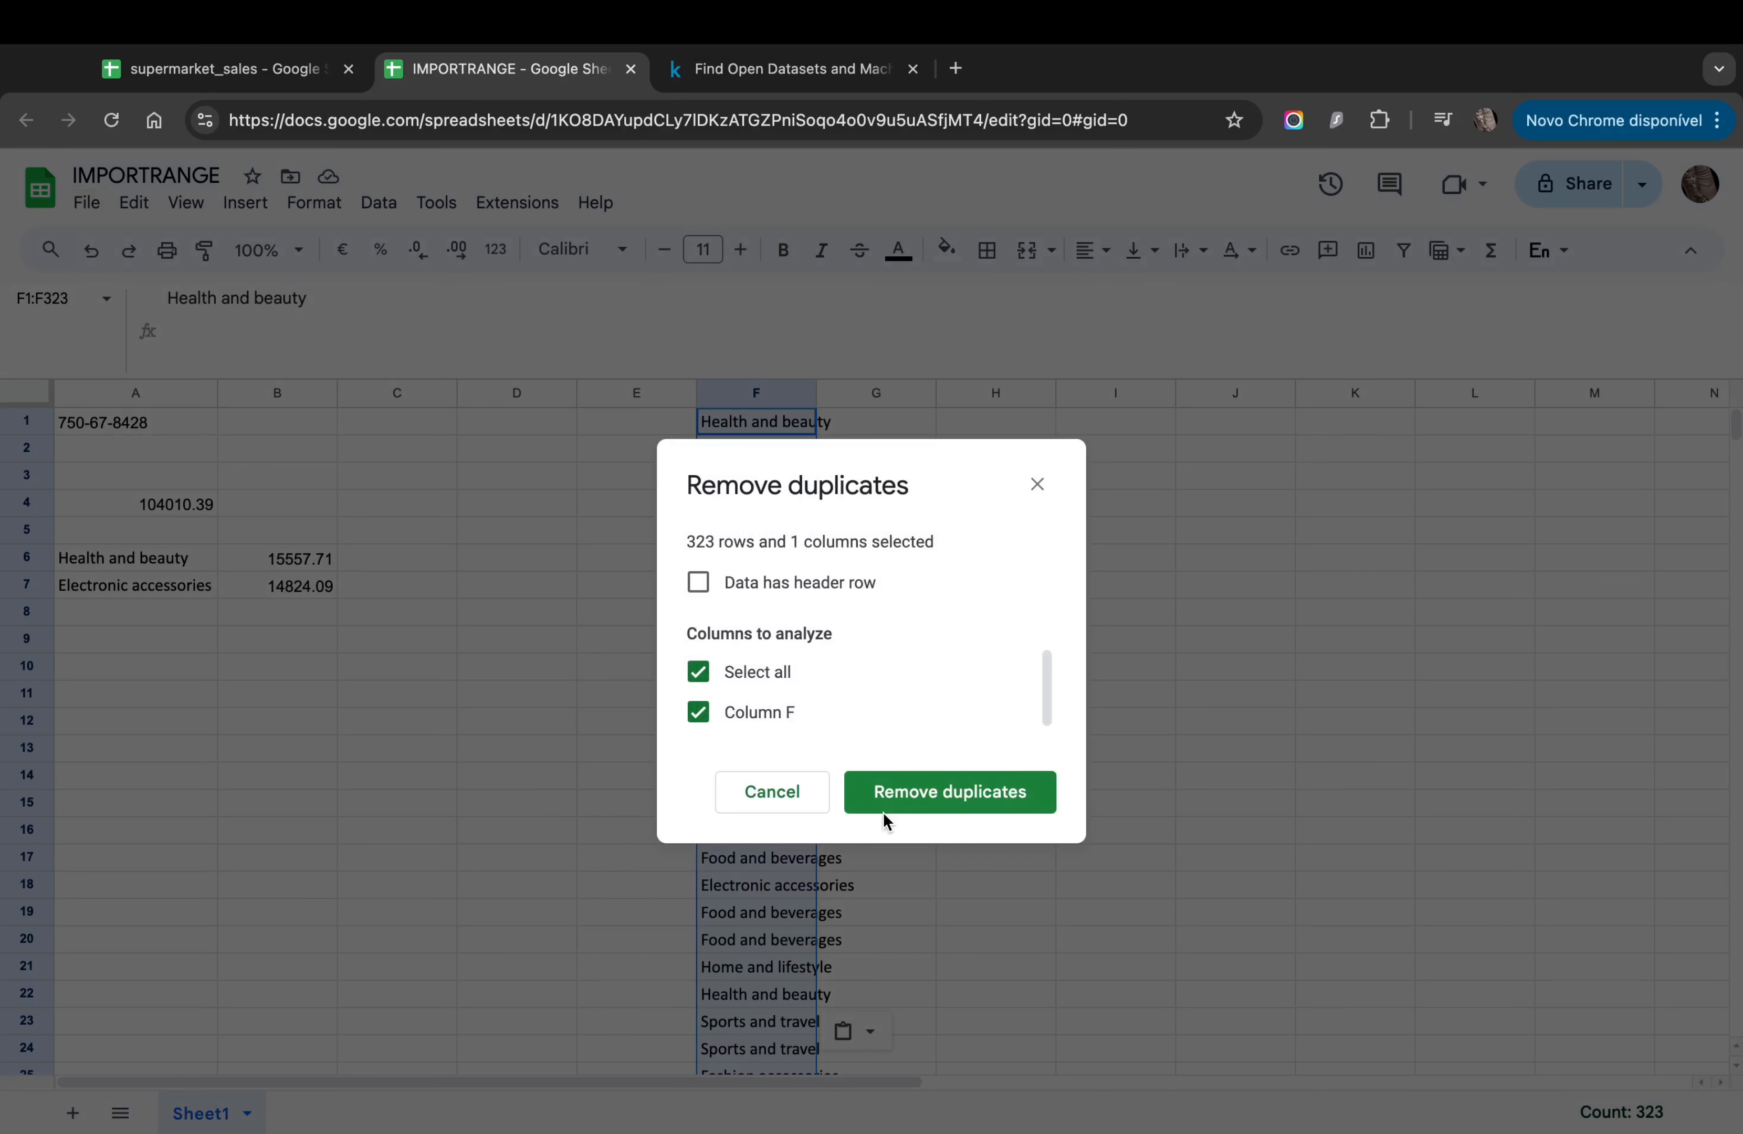
click(936, 792)
click(1134, 719)
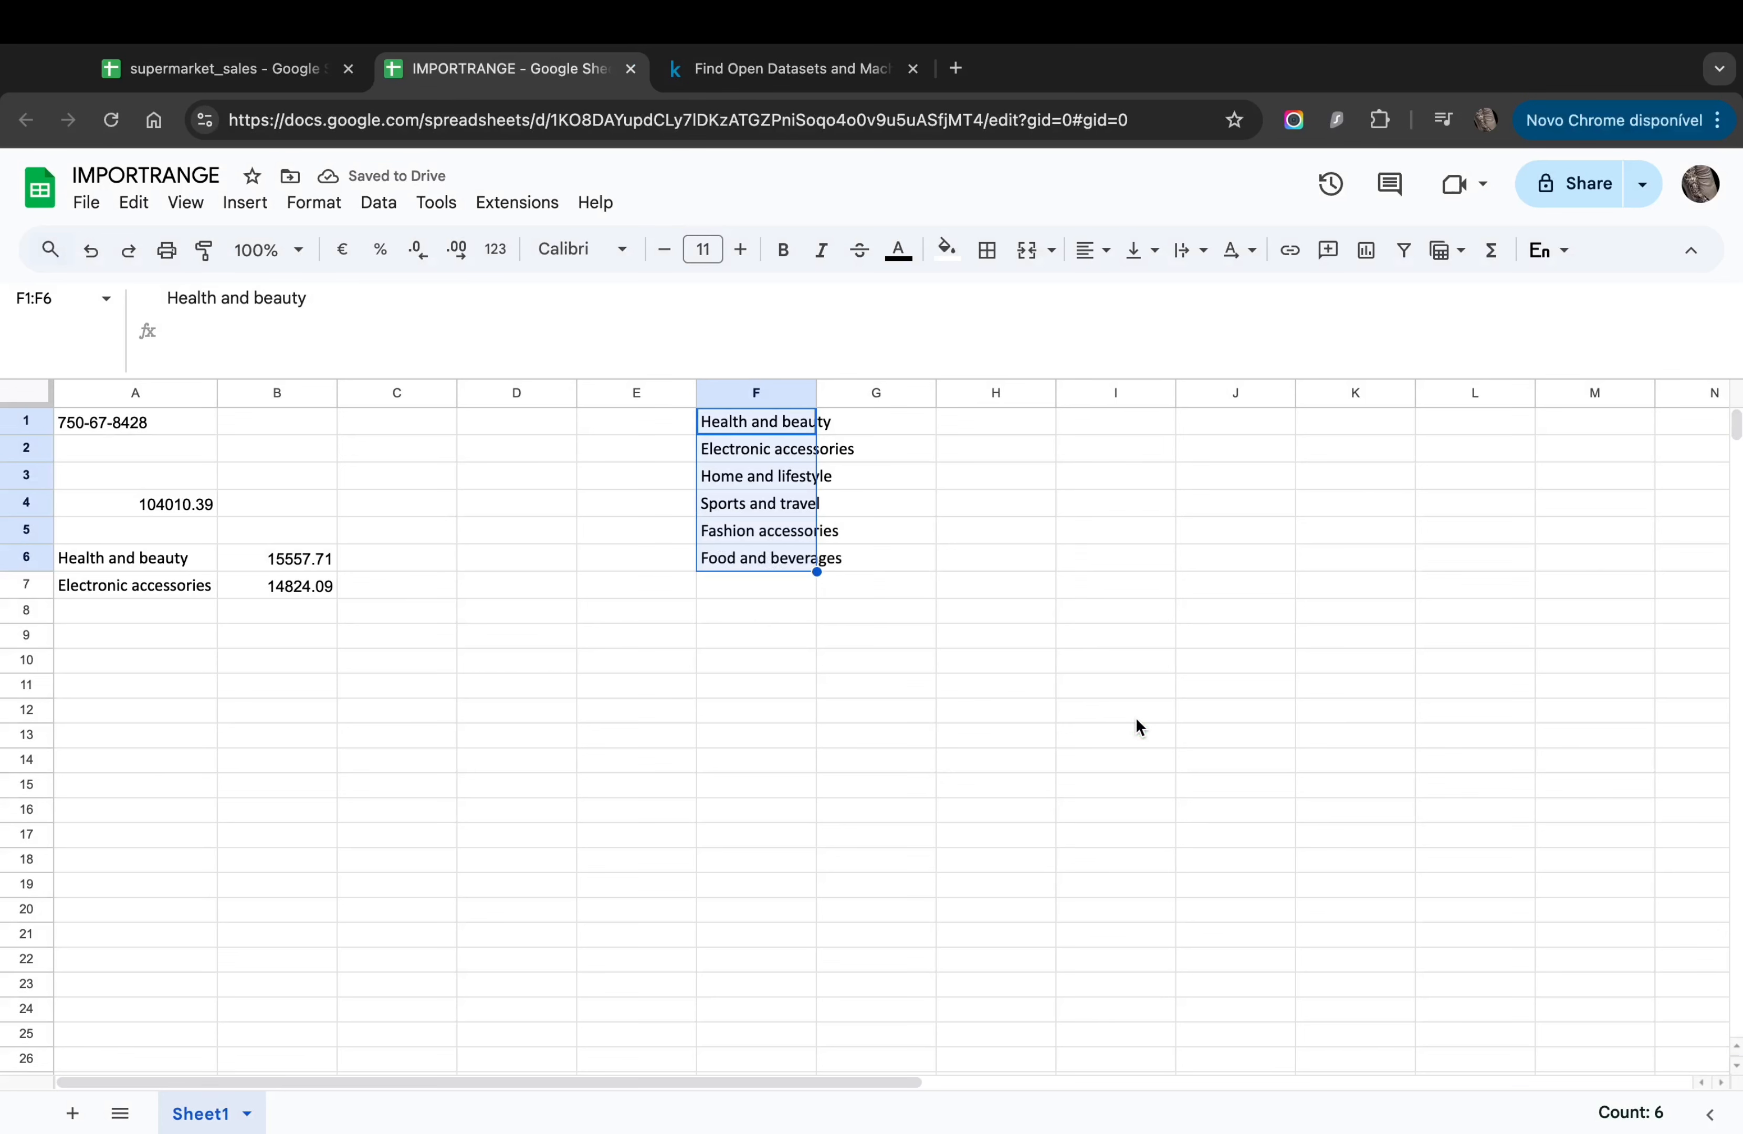
click(920, 684)
Step: Autofit column F and review the remaining product line entries
double_click(815, 393)
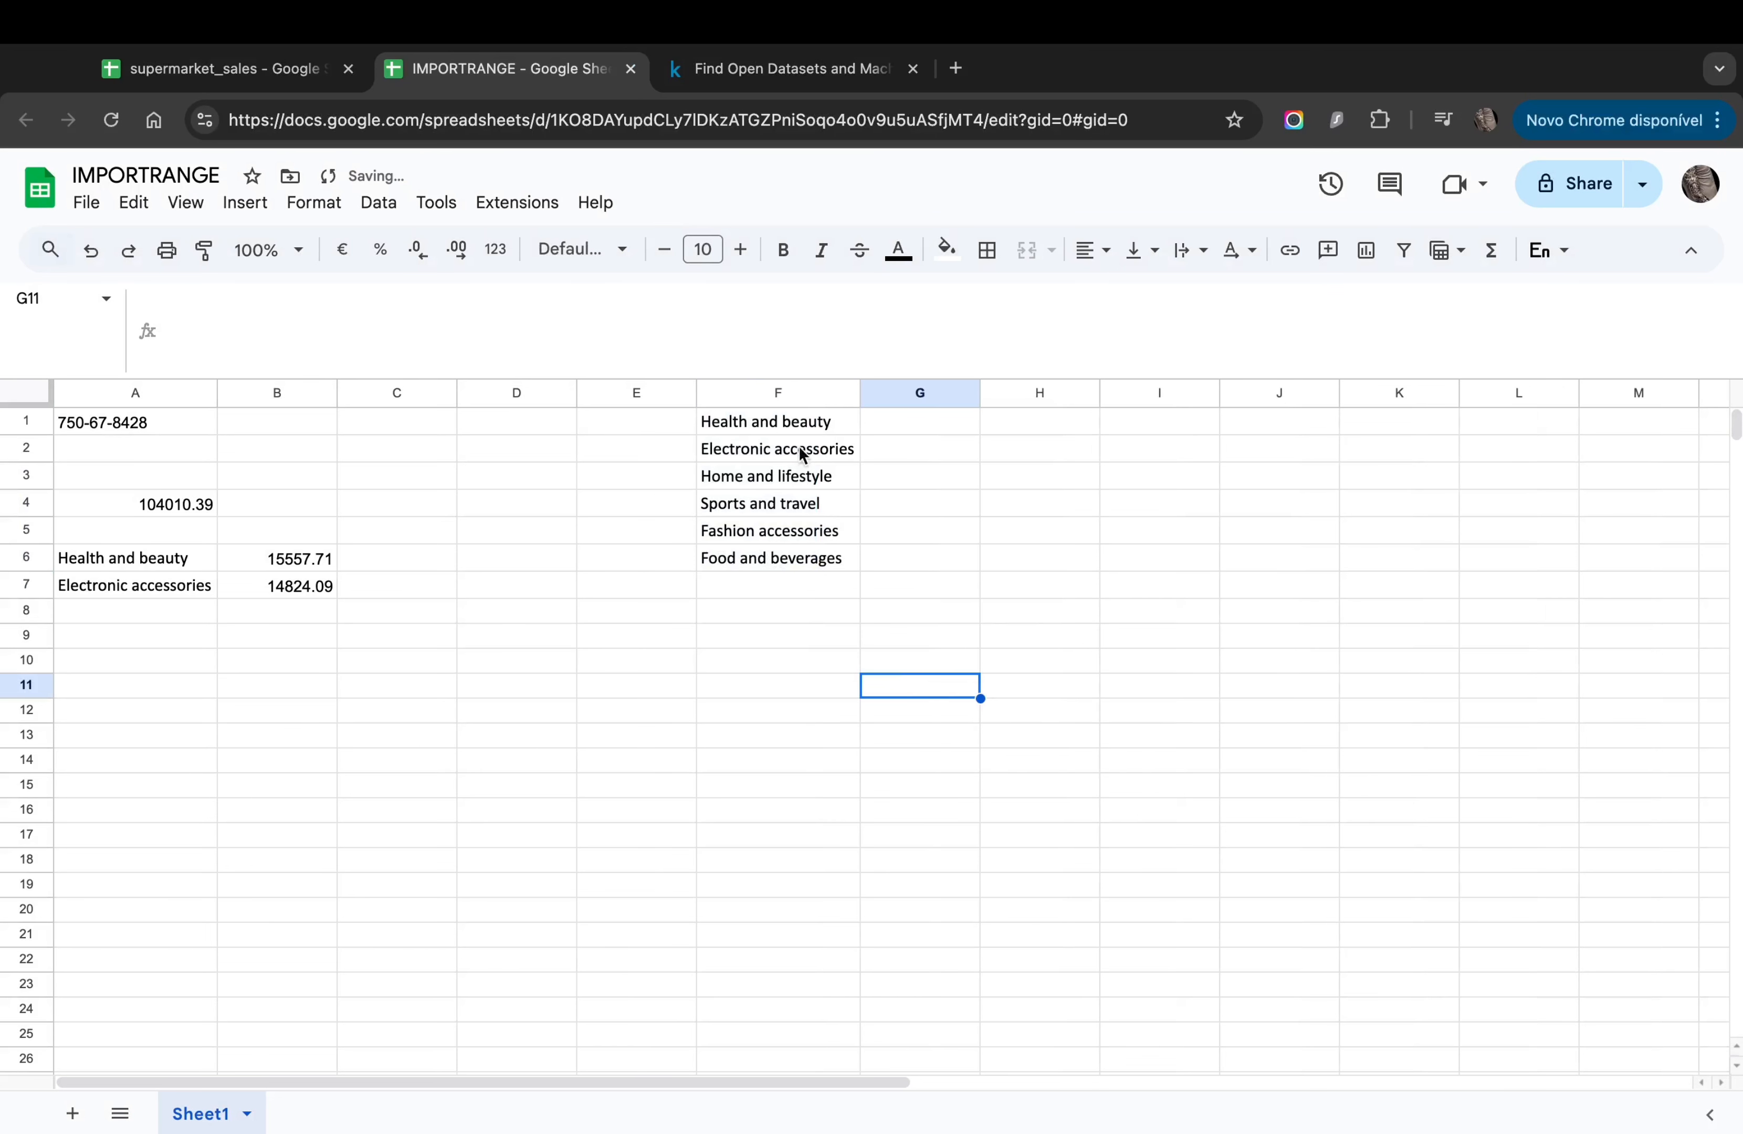
click(797, 452)
click(749, 533)
click(750, 566)
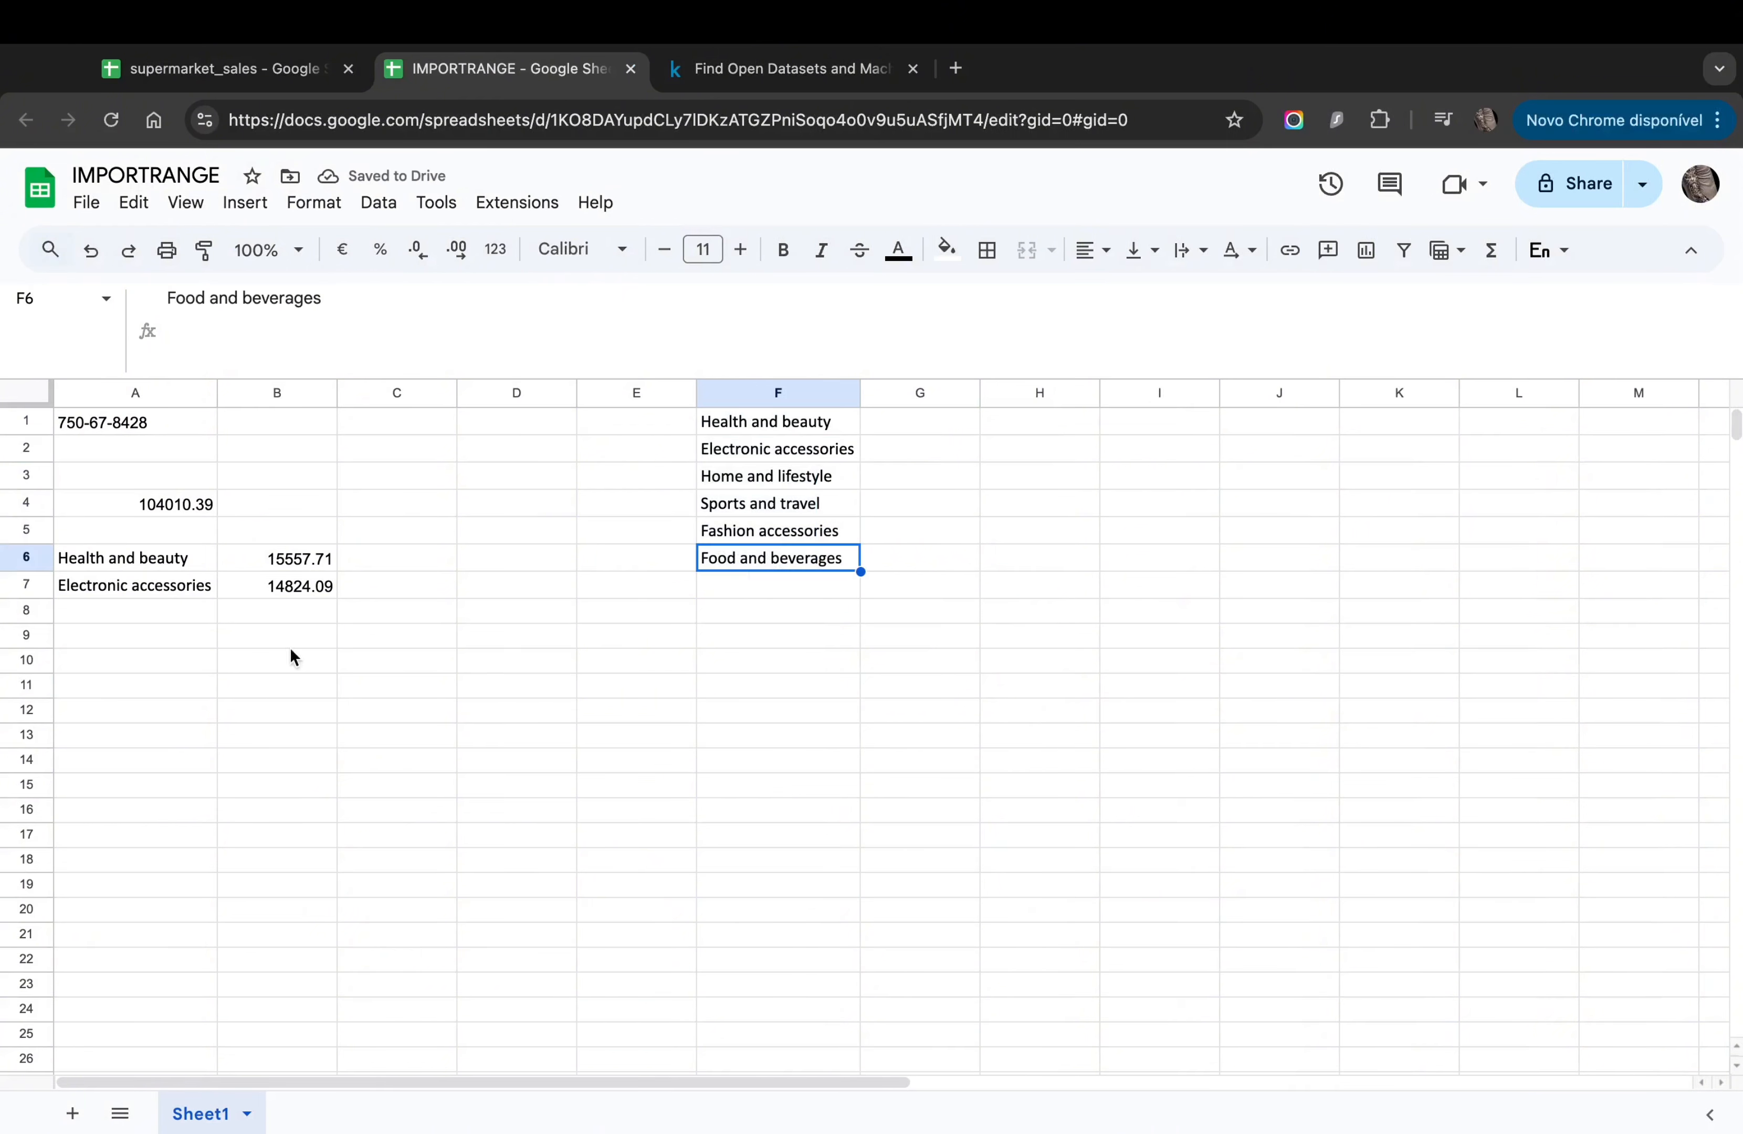
click(143, 655)
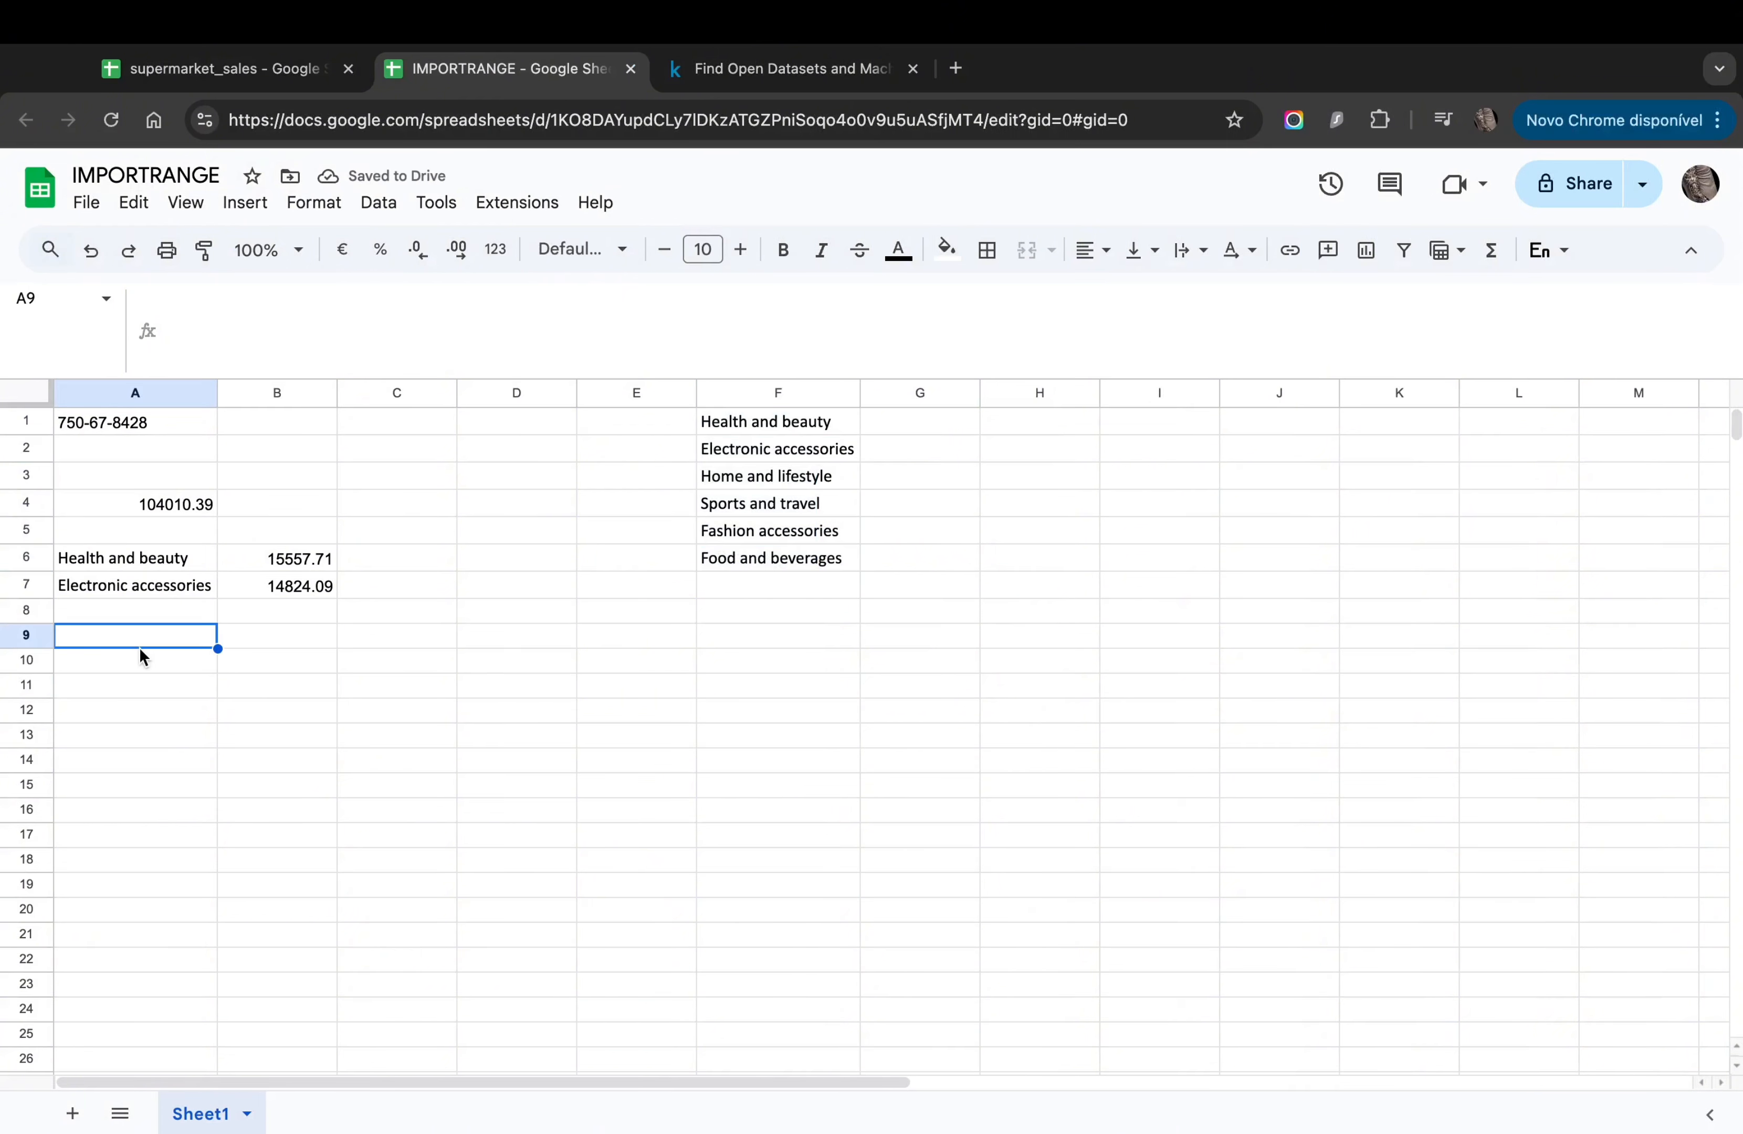
Step: Add a dropdown rule to A9 that takes its options from a range in column F
right_click(113, 646)
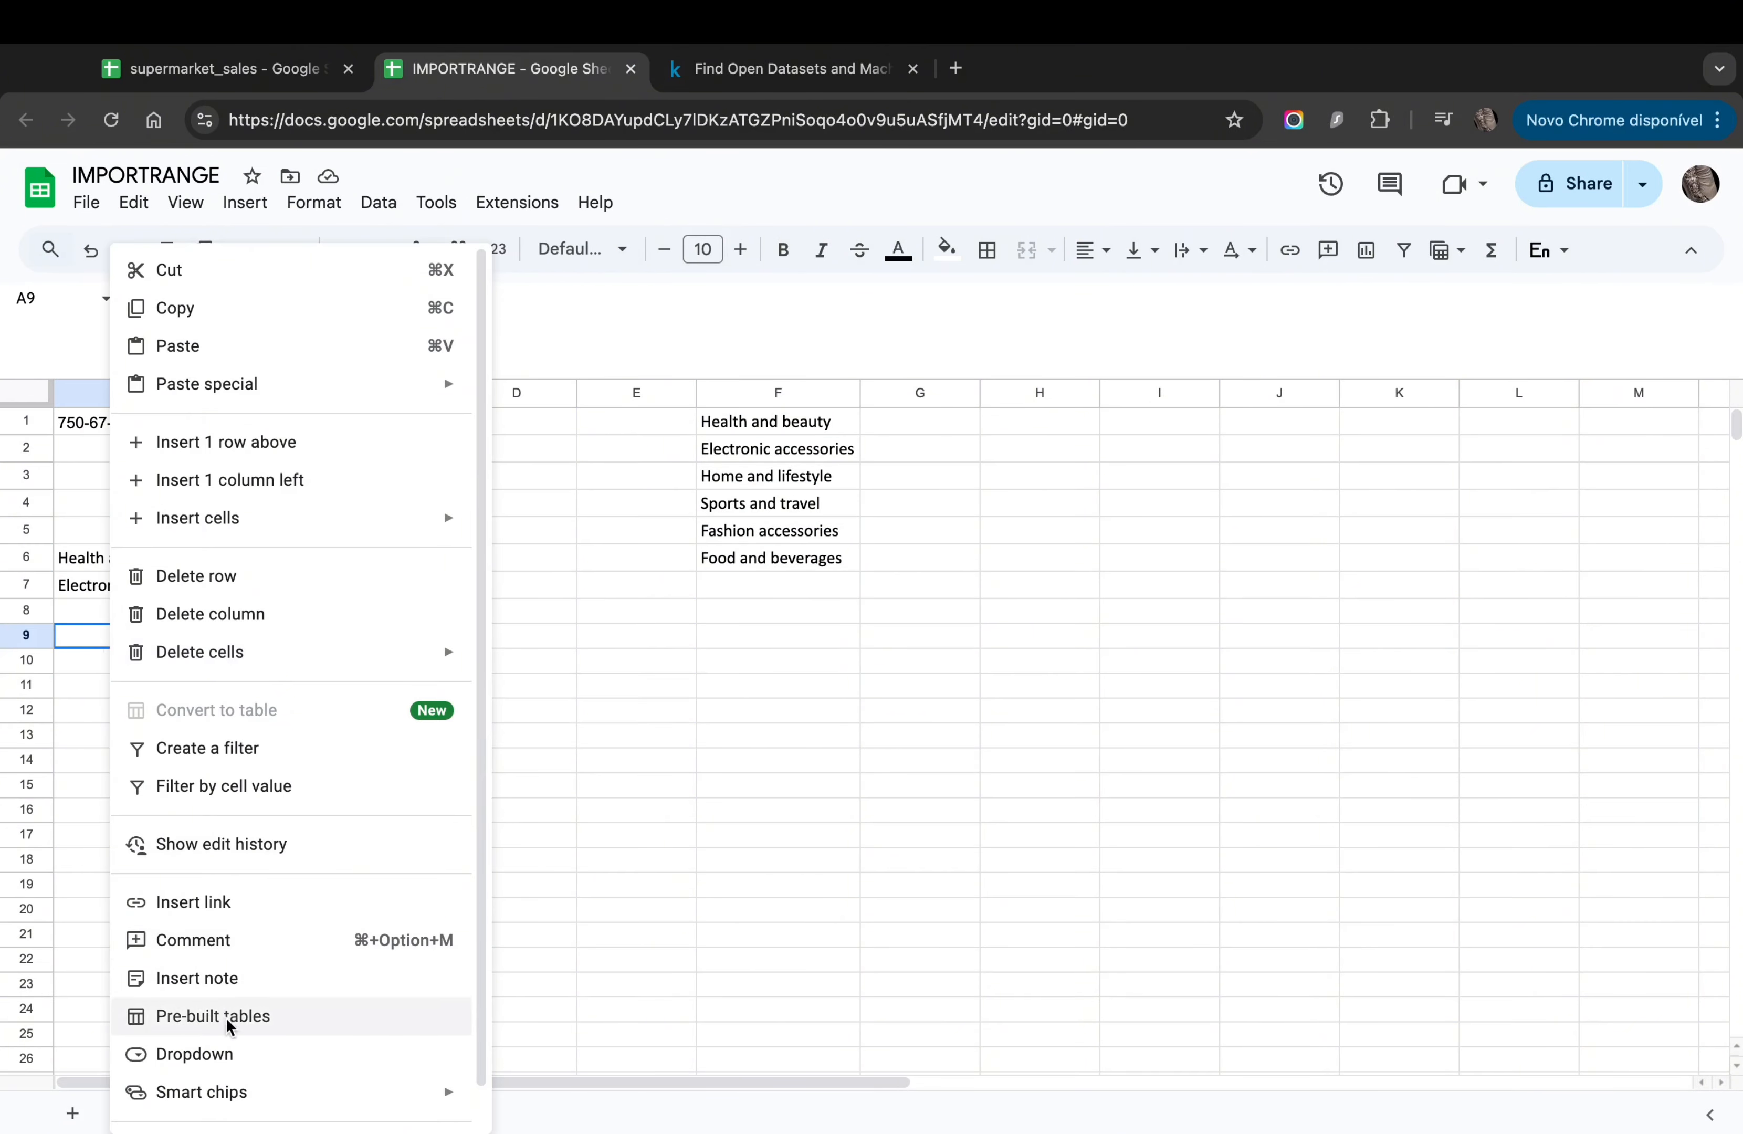
click(195, 1055)
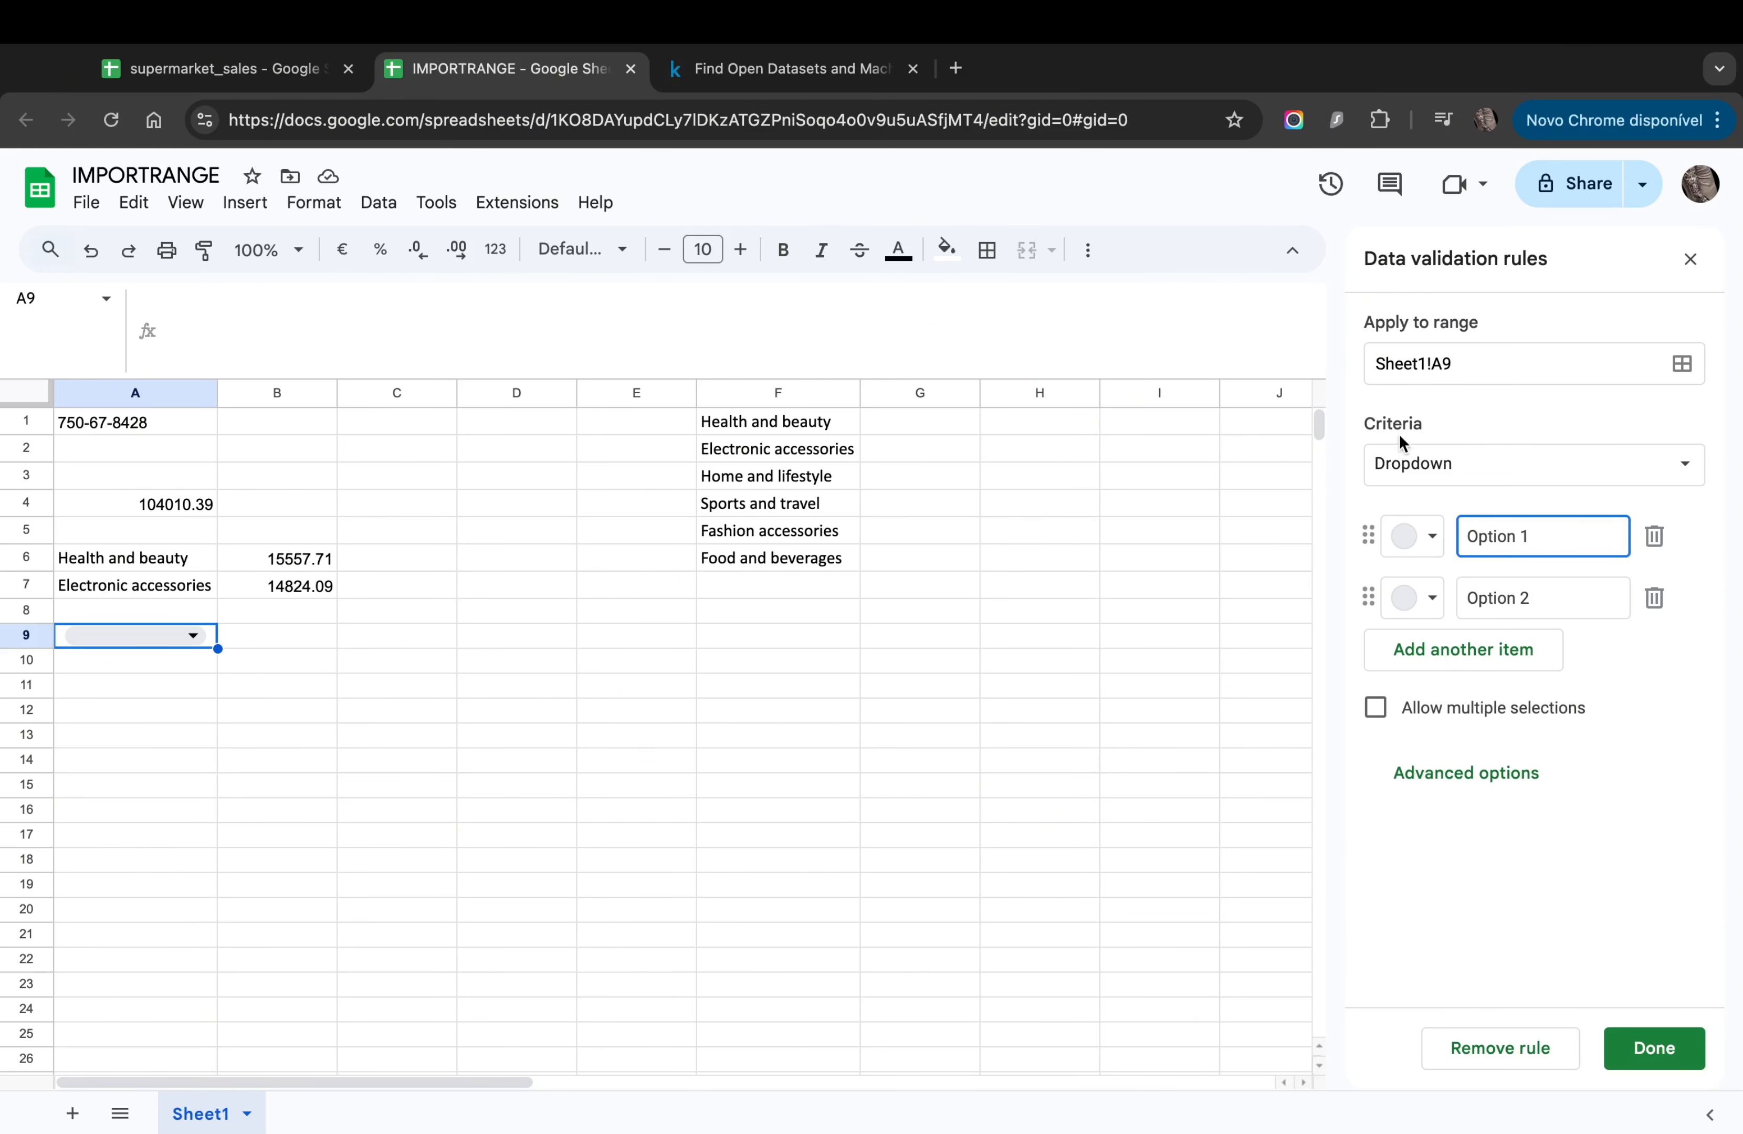
click(1664, 461)
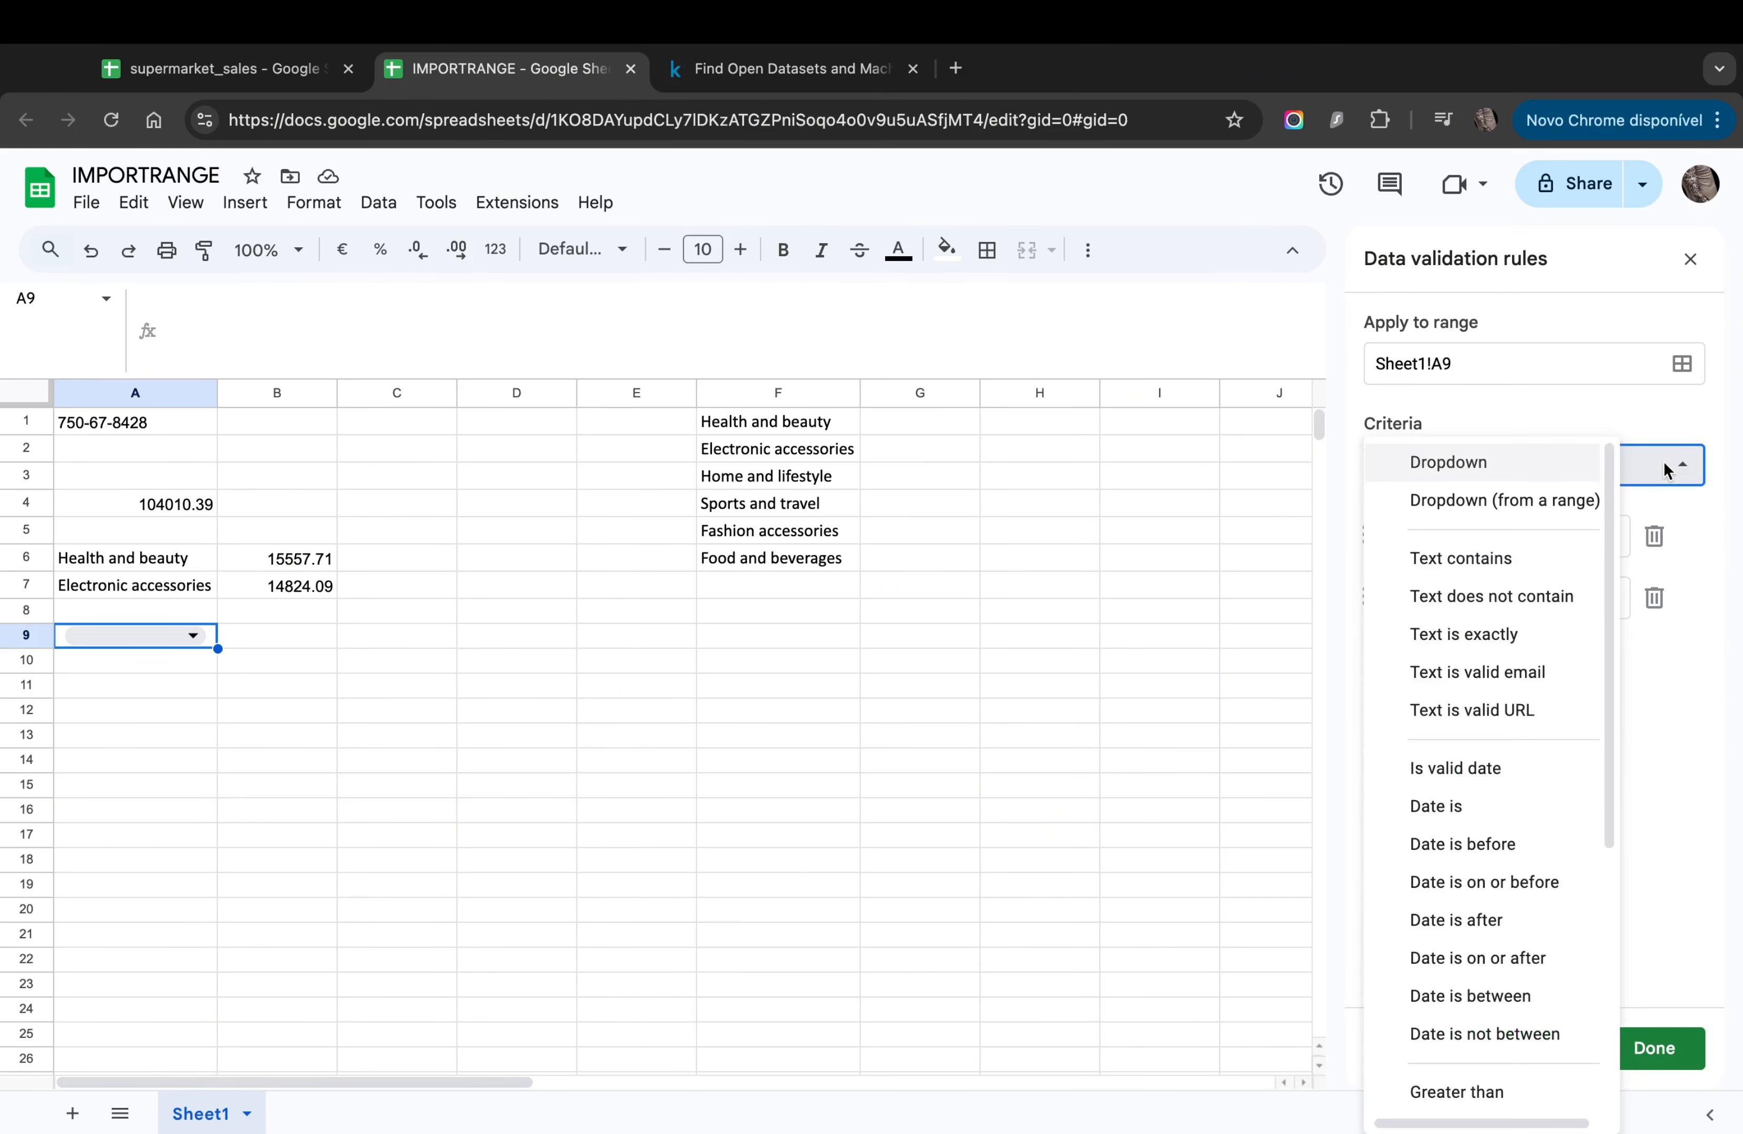
click(1505, 499)
click(1682, 537)
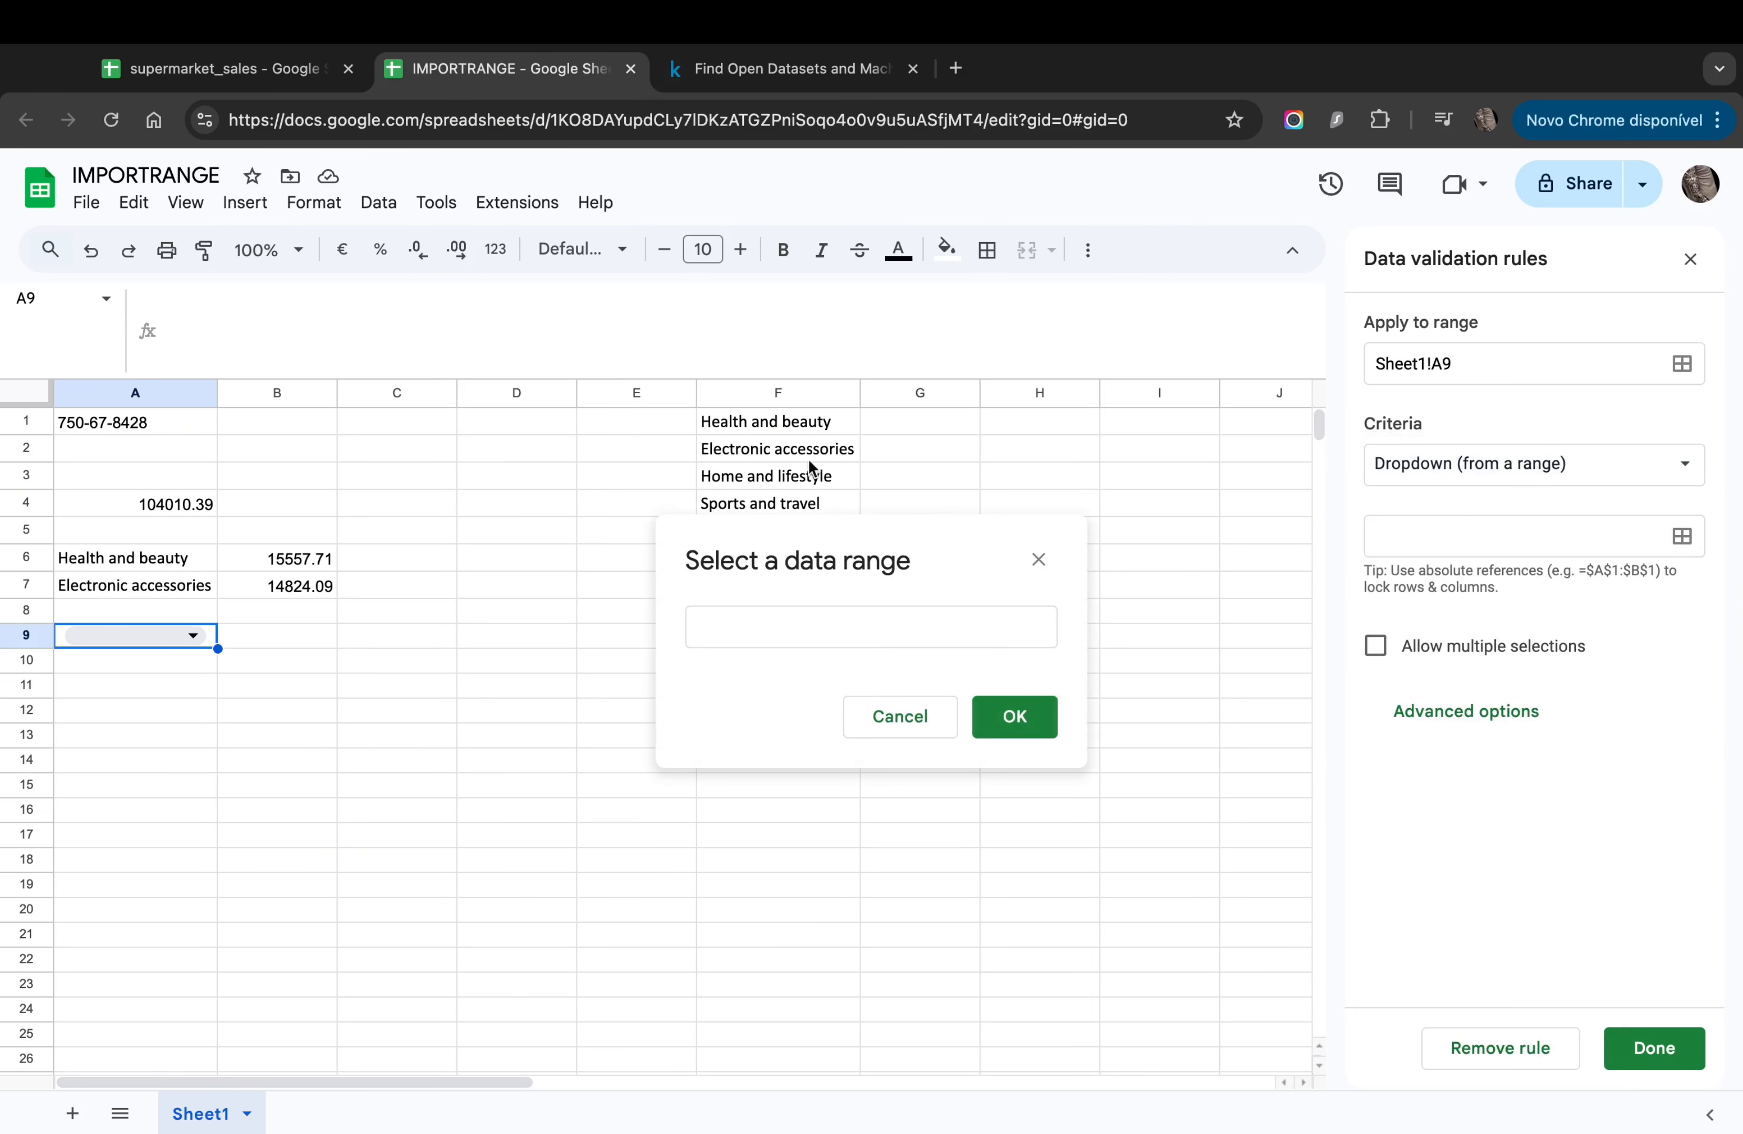
drag(784, 418, 790, 545)
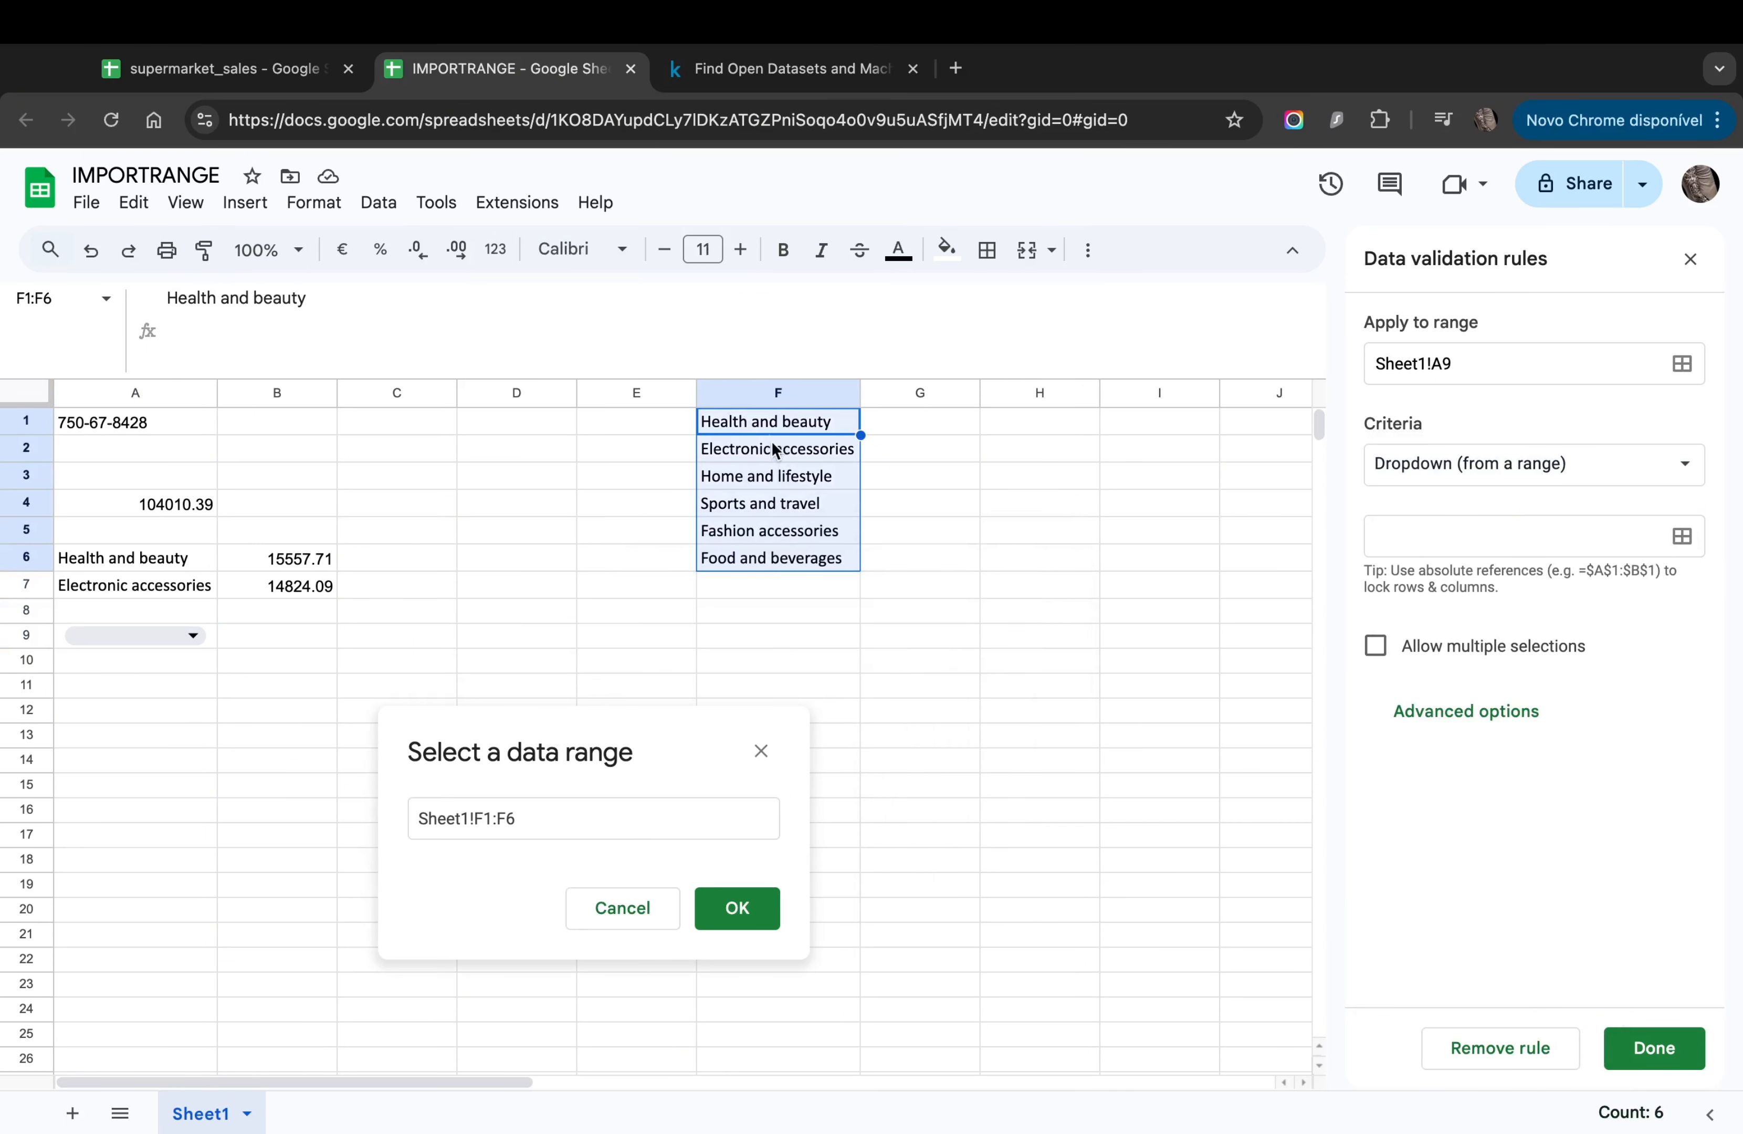
click(1672, 1057)
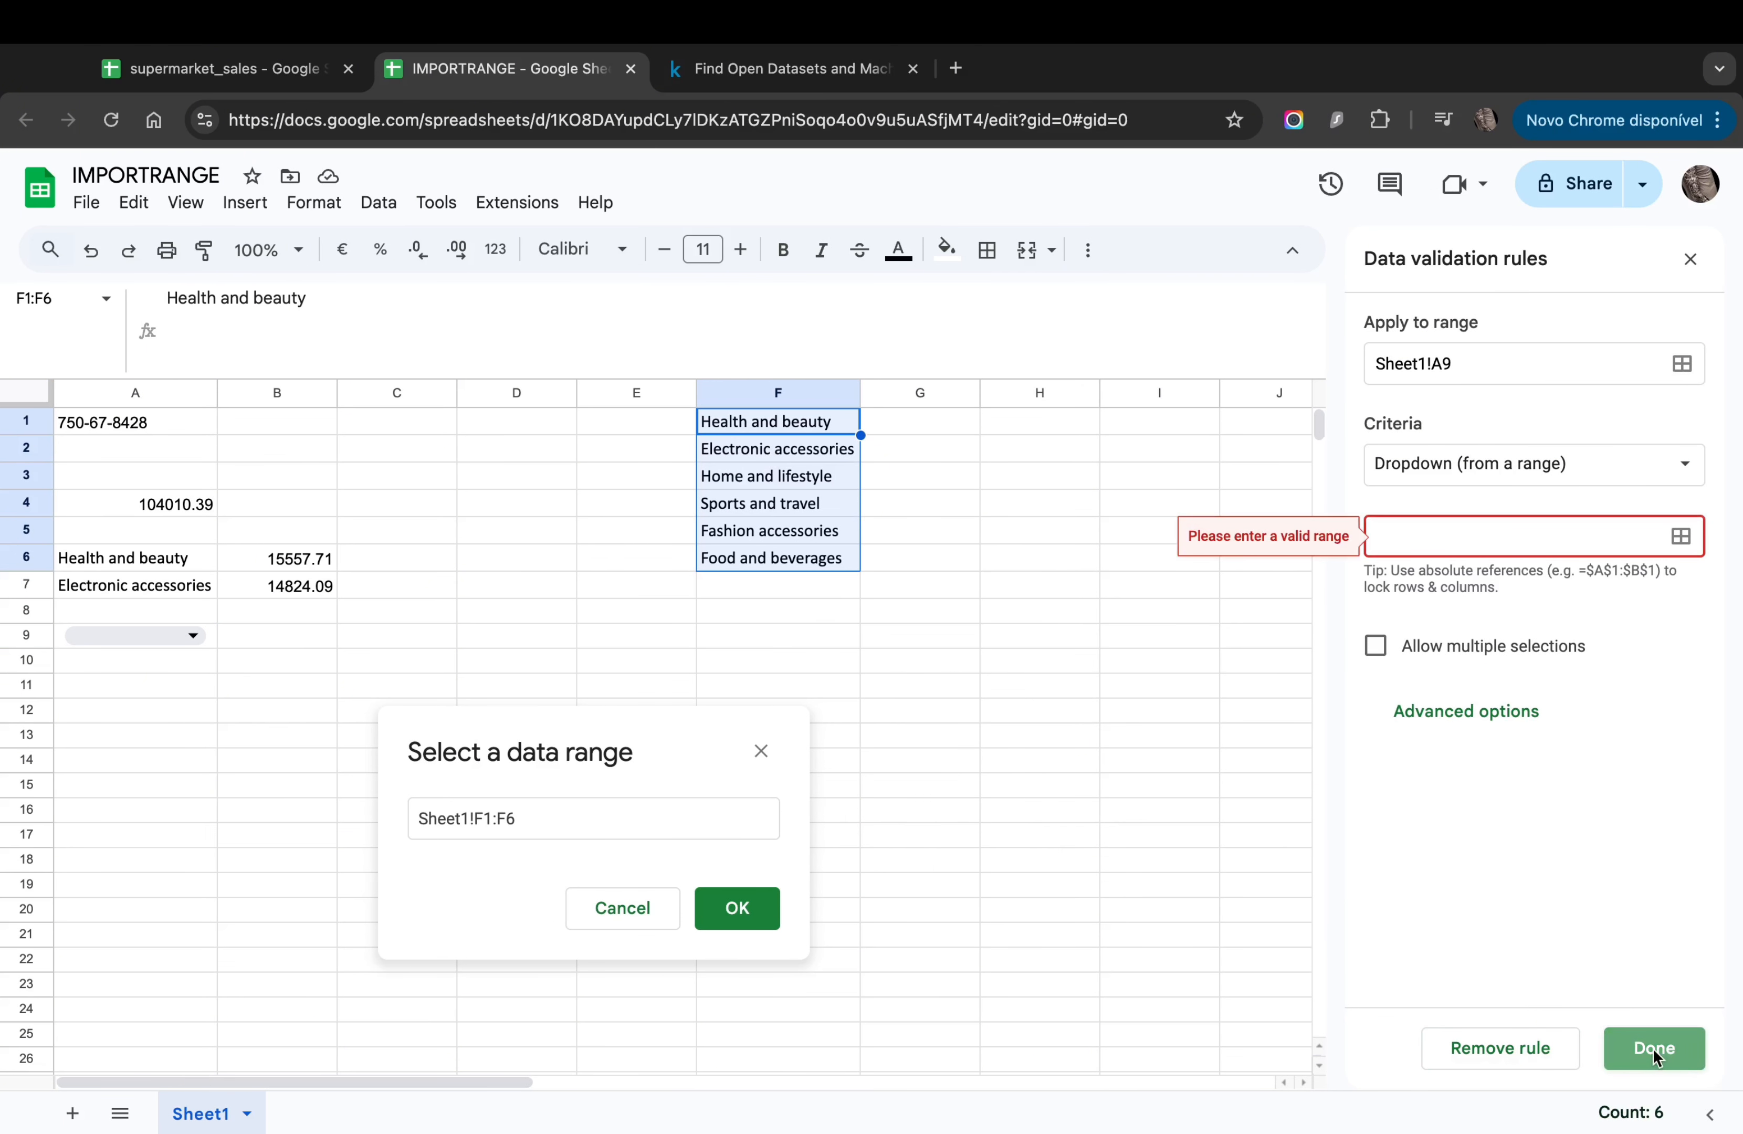
Step: Set the dropdown source range to F1:F6 and save the rule
click(1676, 538)
click(838, 609)
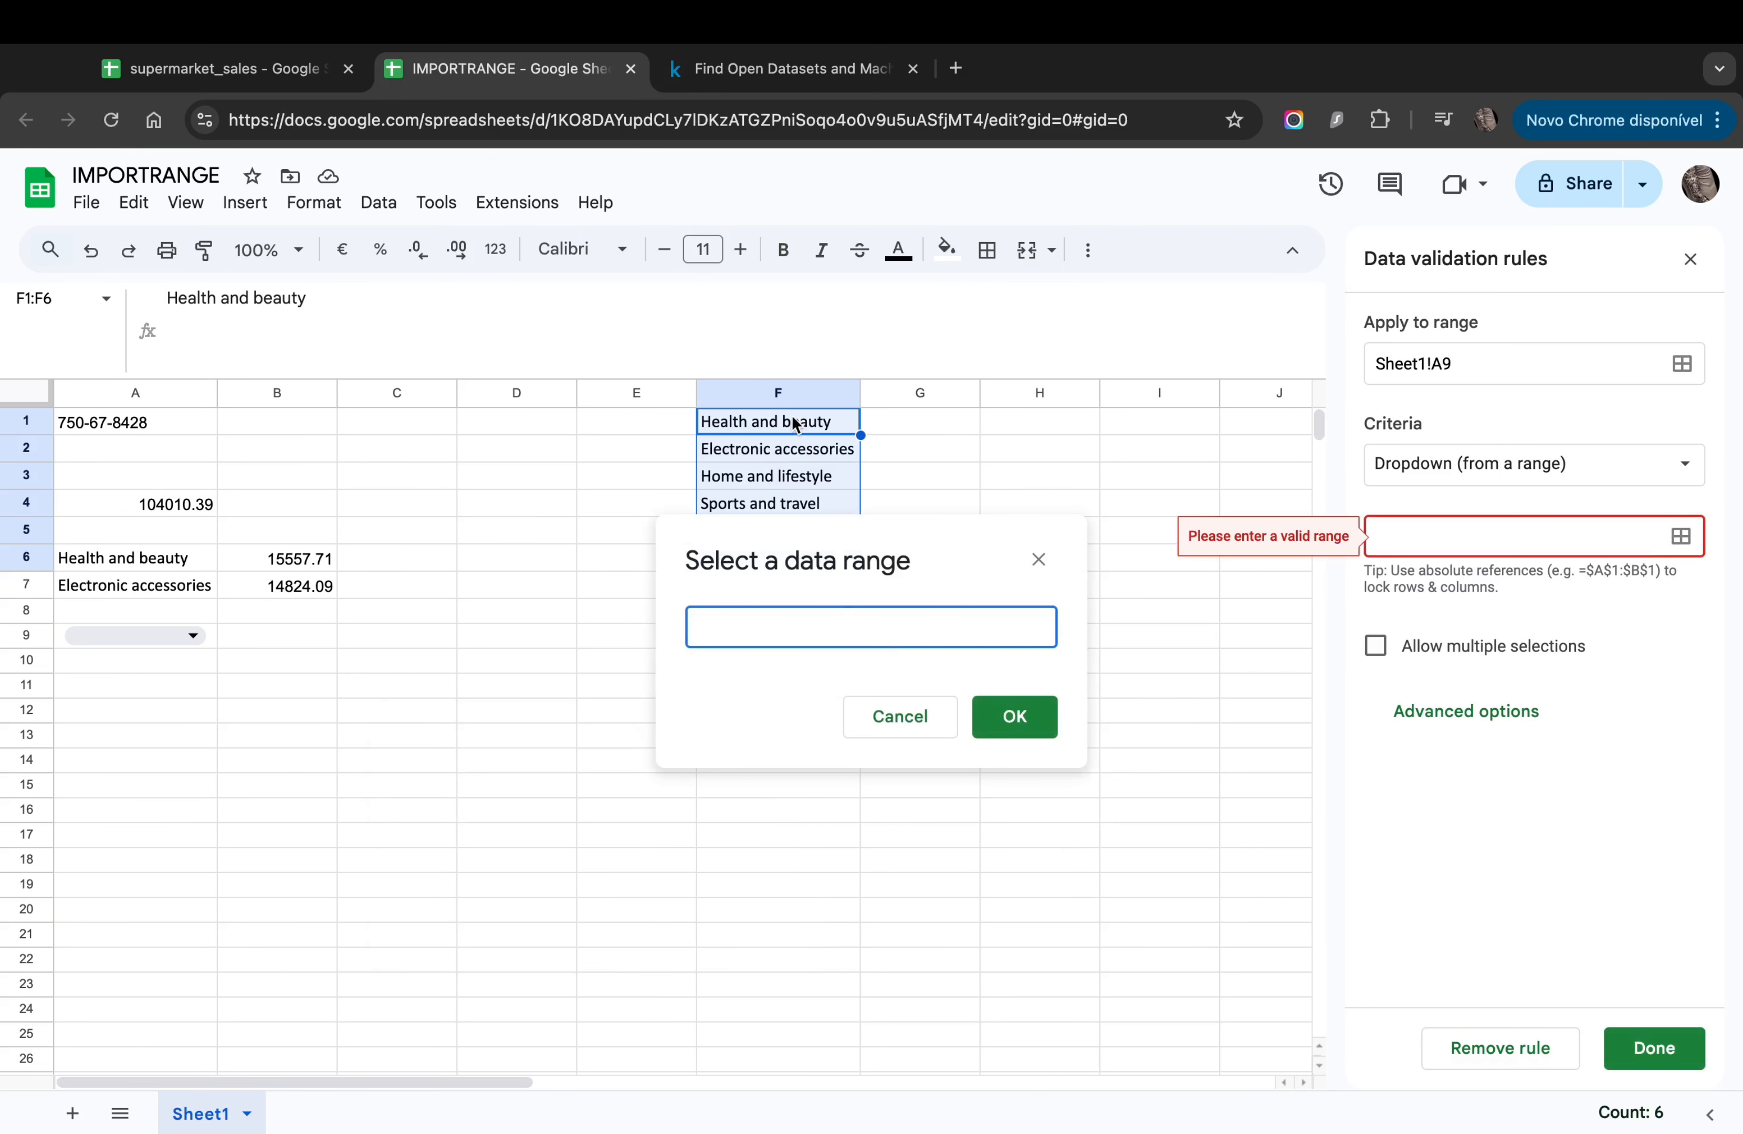
drag(789, 420, 785, 523)
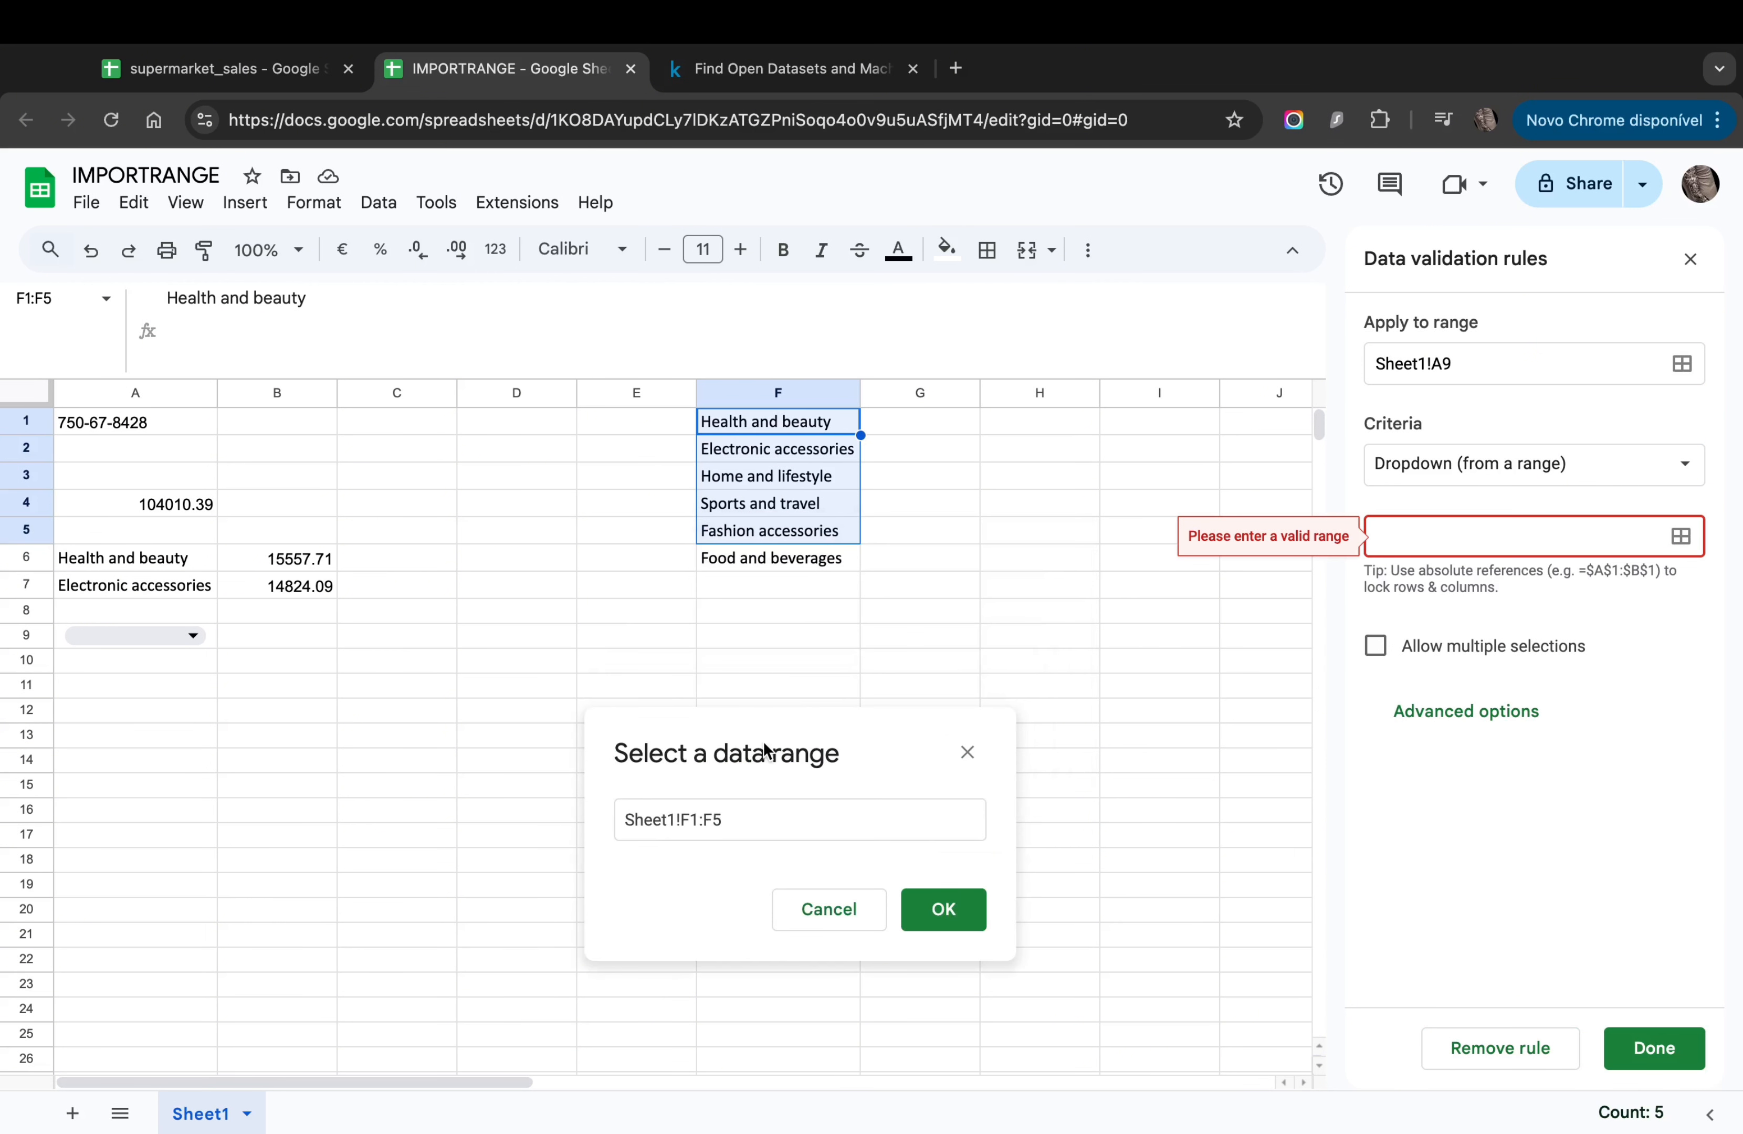
key(shift+Down)
click(953, 909)
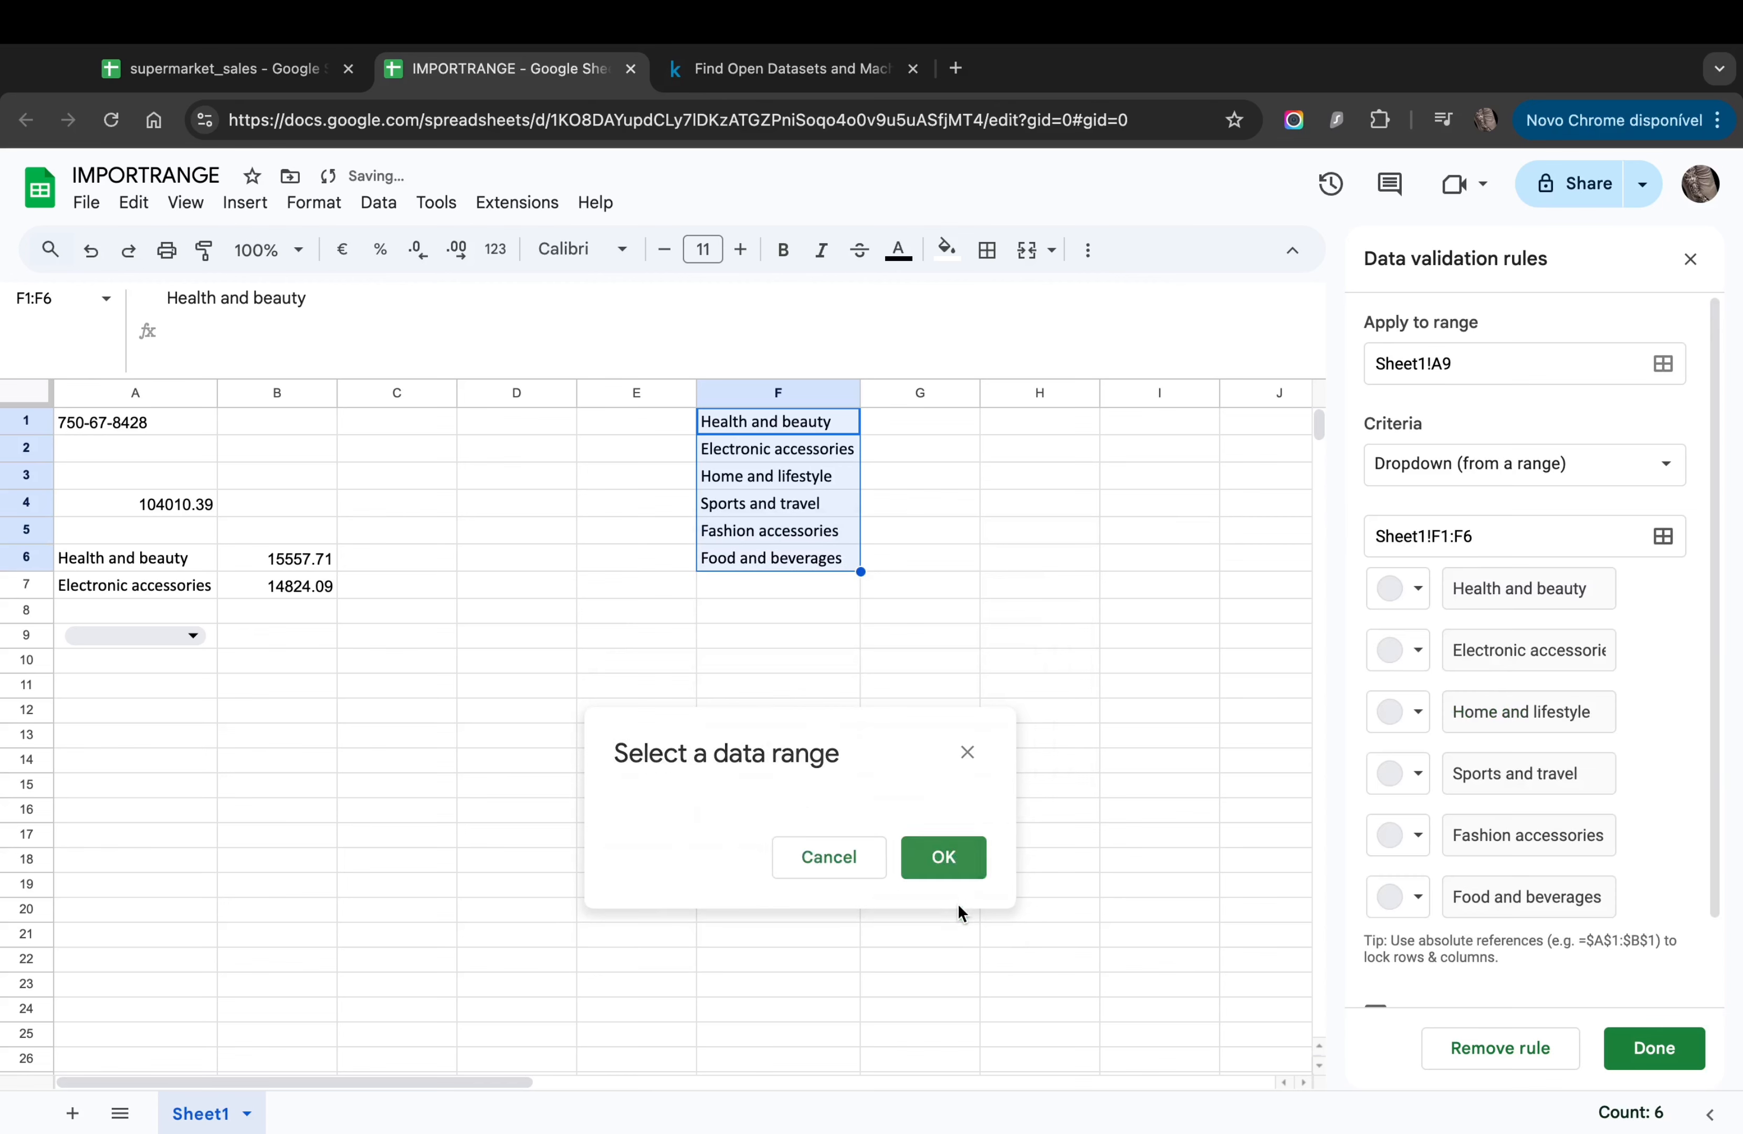
scroll(1391, 619, down, 2)
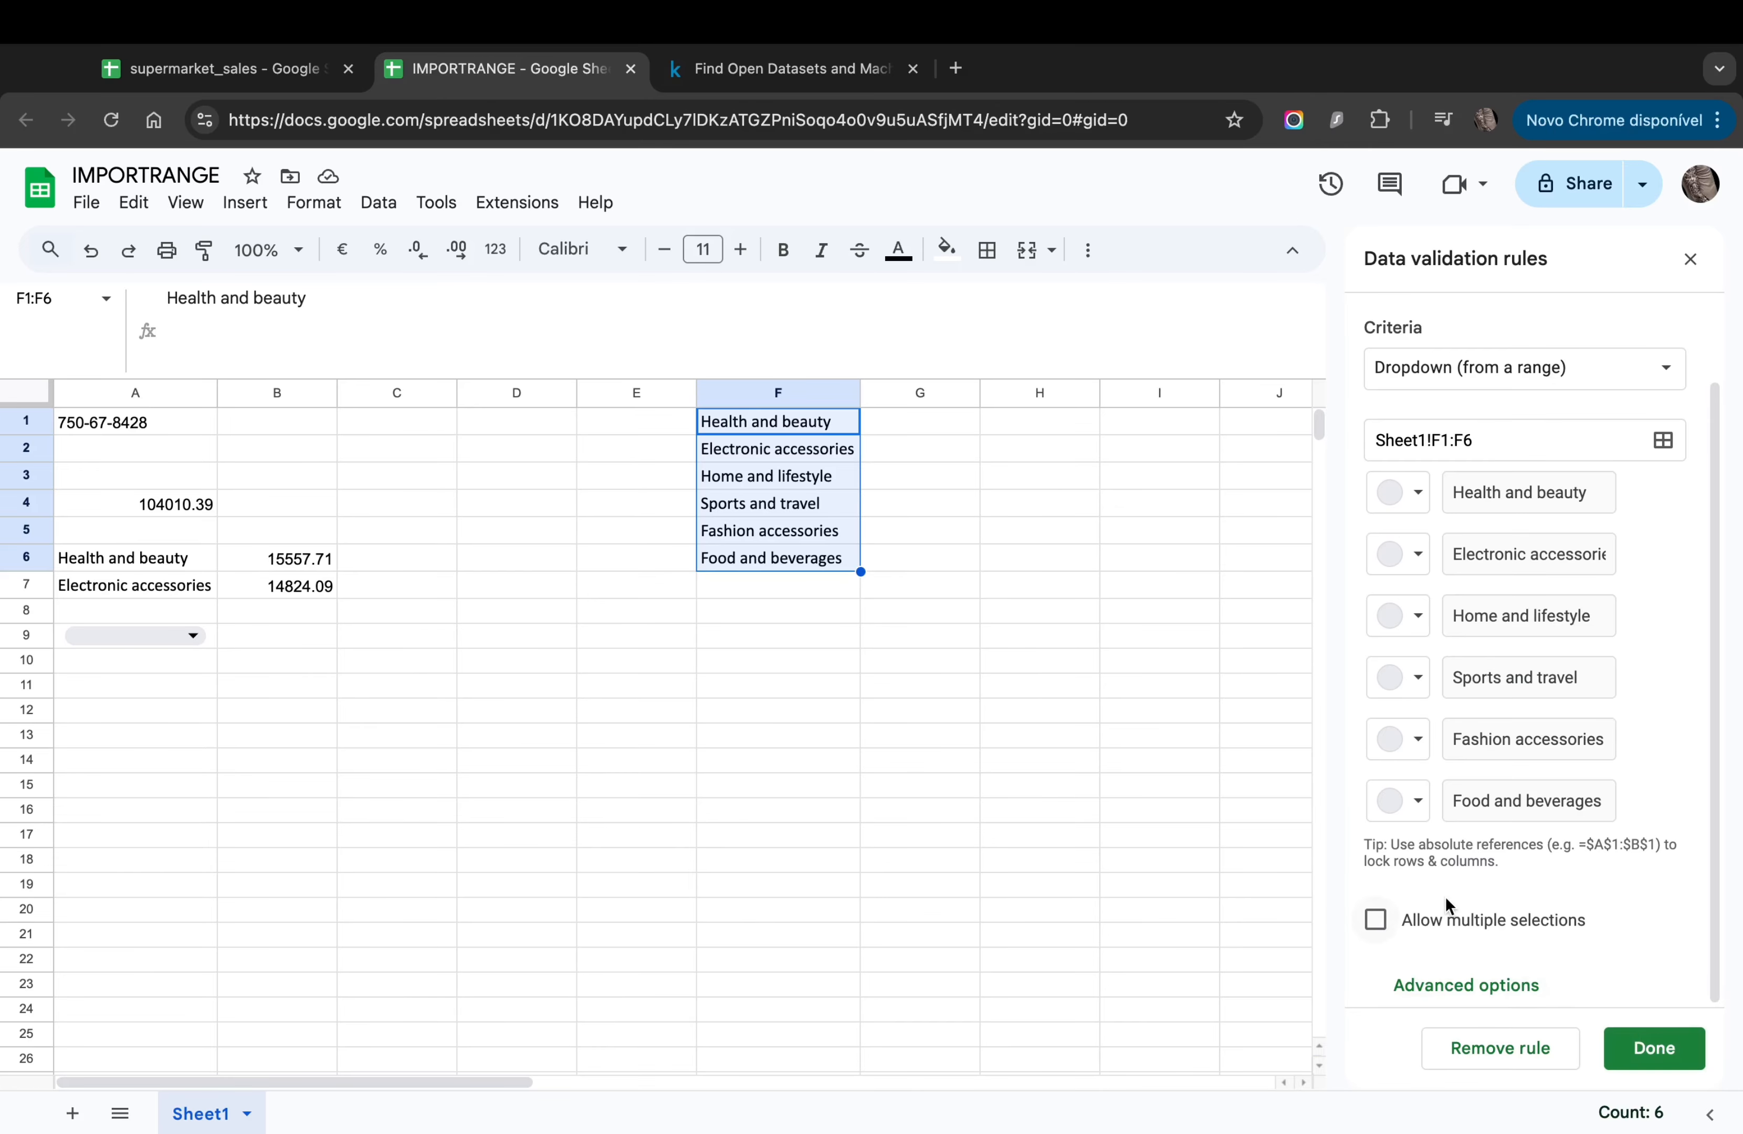
scroll(1444, 896, up, 2)
scroll(1447, 897, down, 2)
click(1668, 1049)
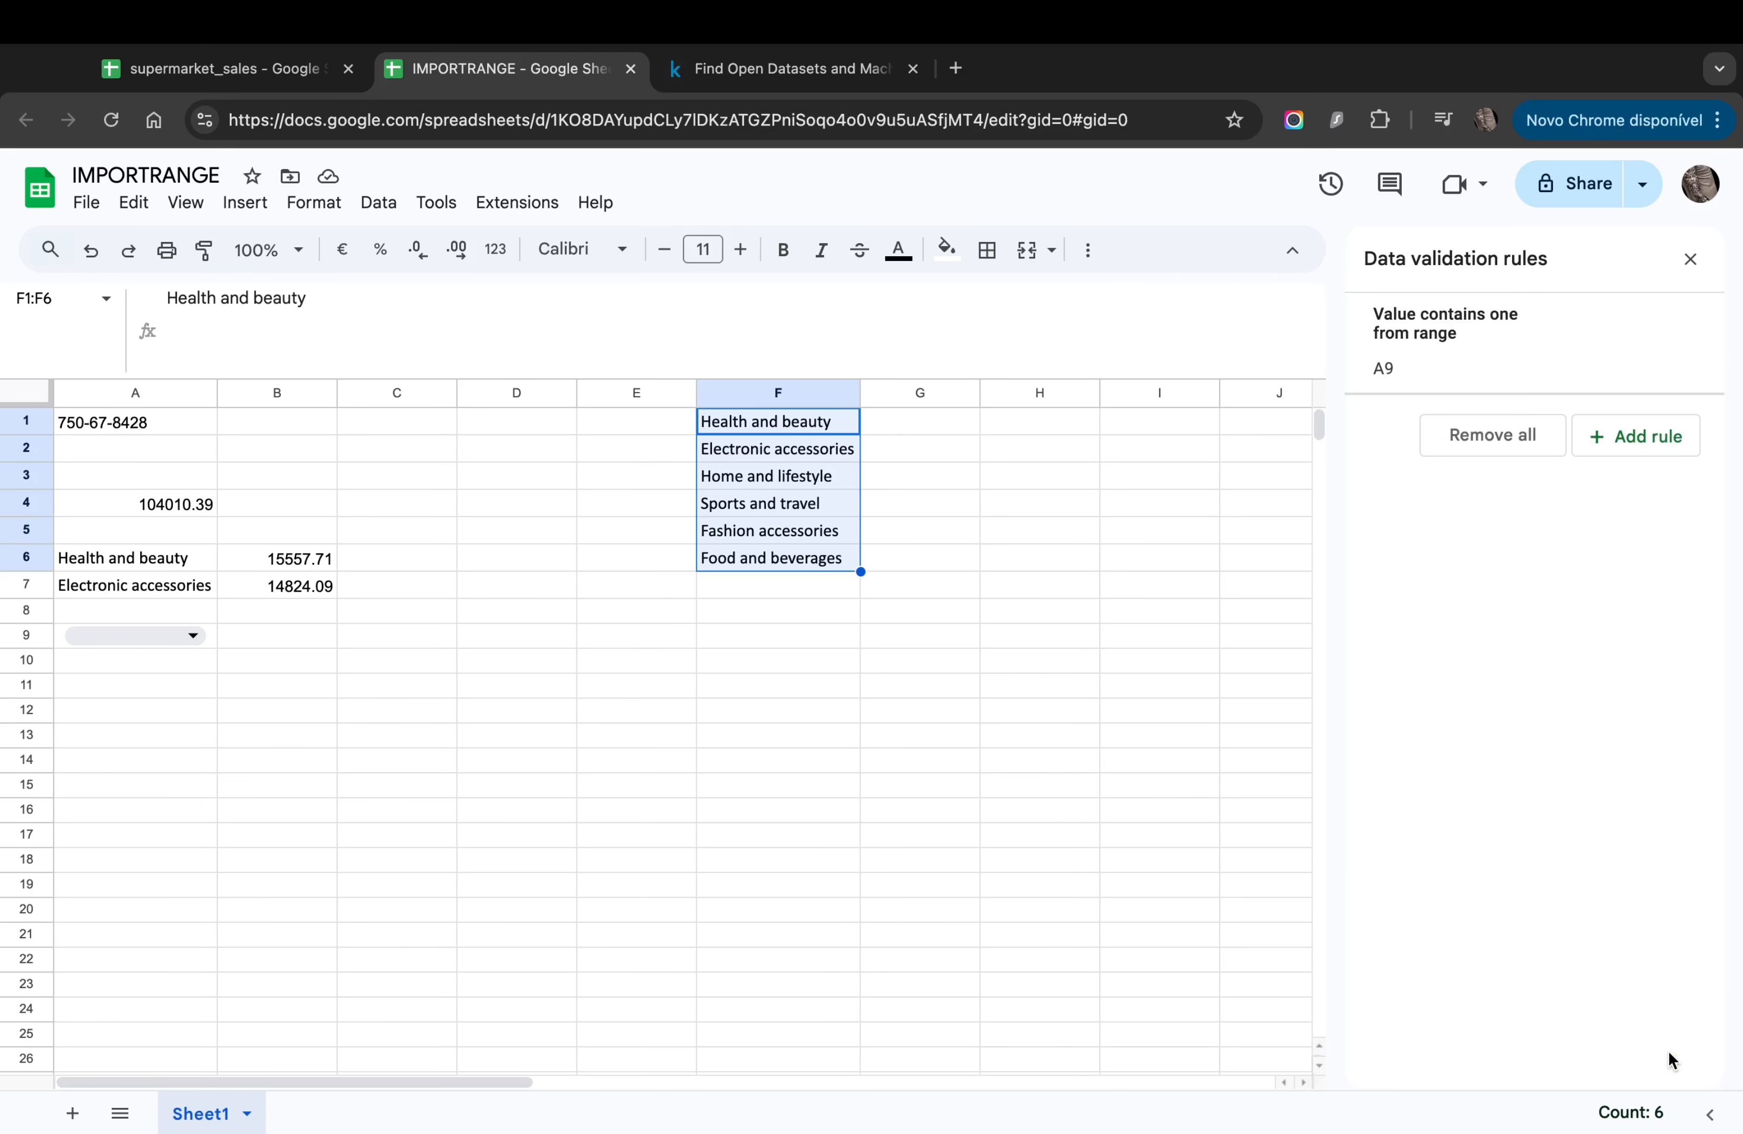
Step: Try Health and beauty, then Home and lifestyle, in A9 and autofit column A
click(1075, 763)
click(1093, 785)
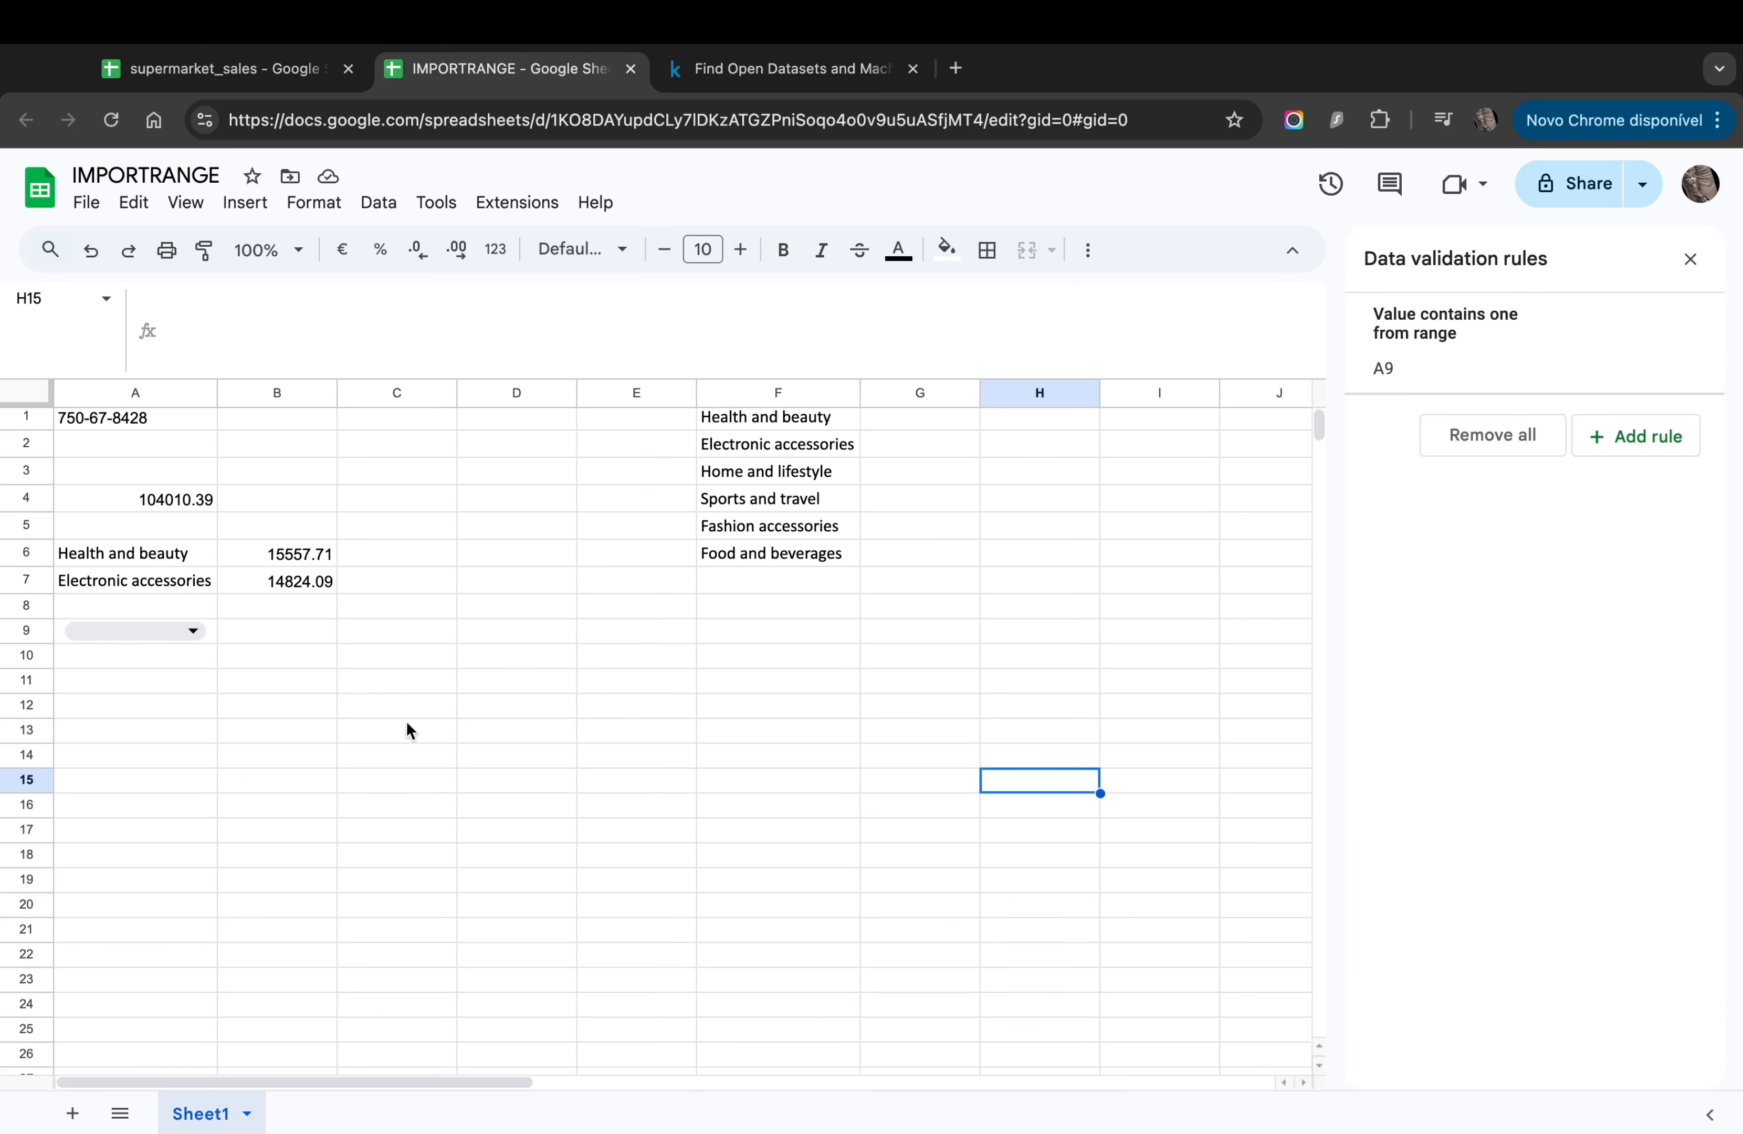
click(159, 635)
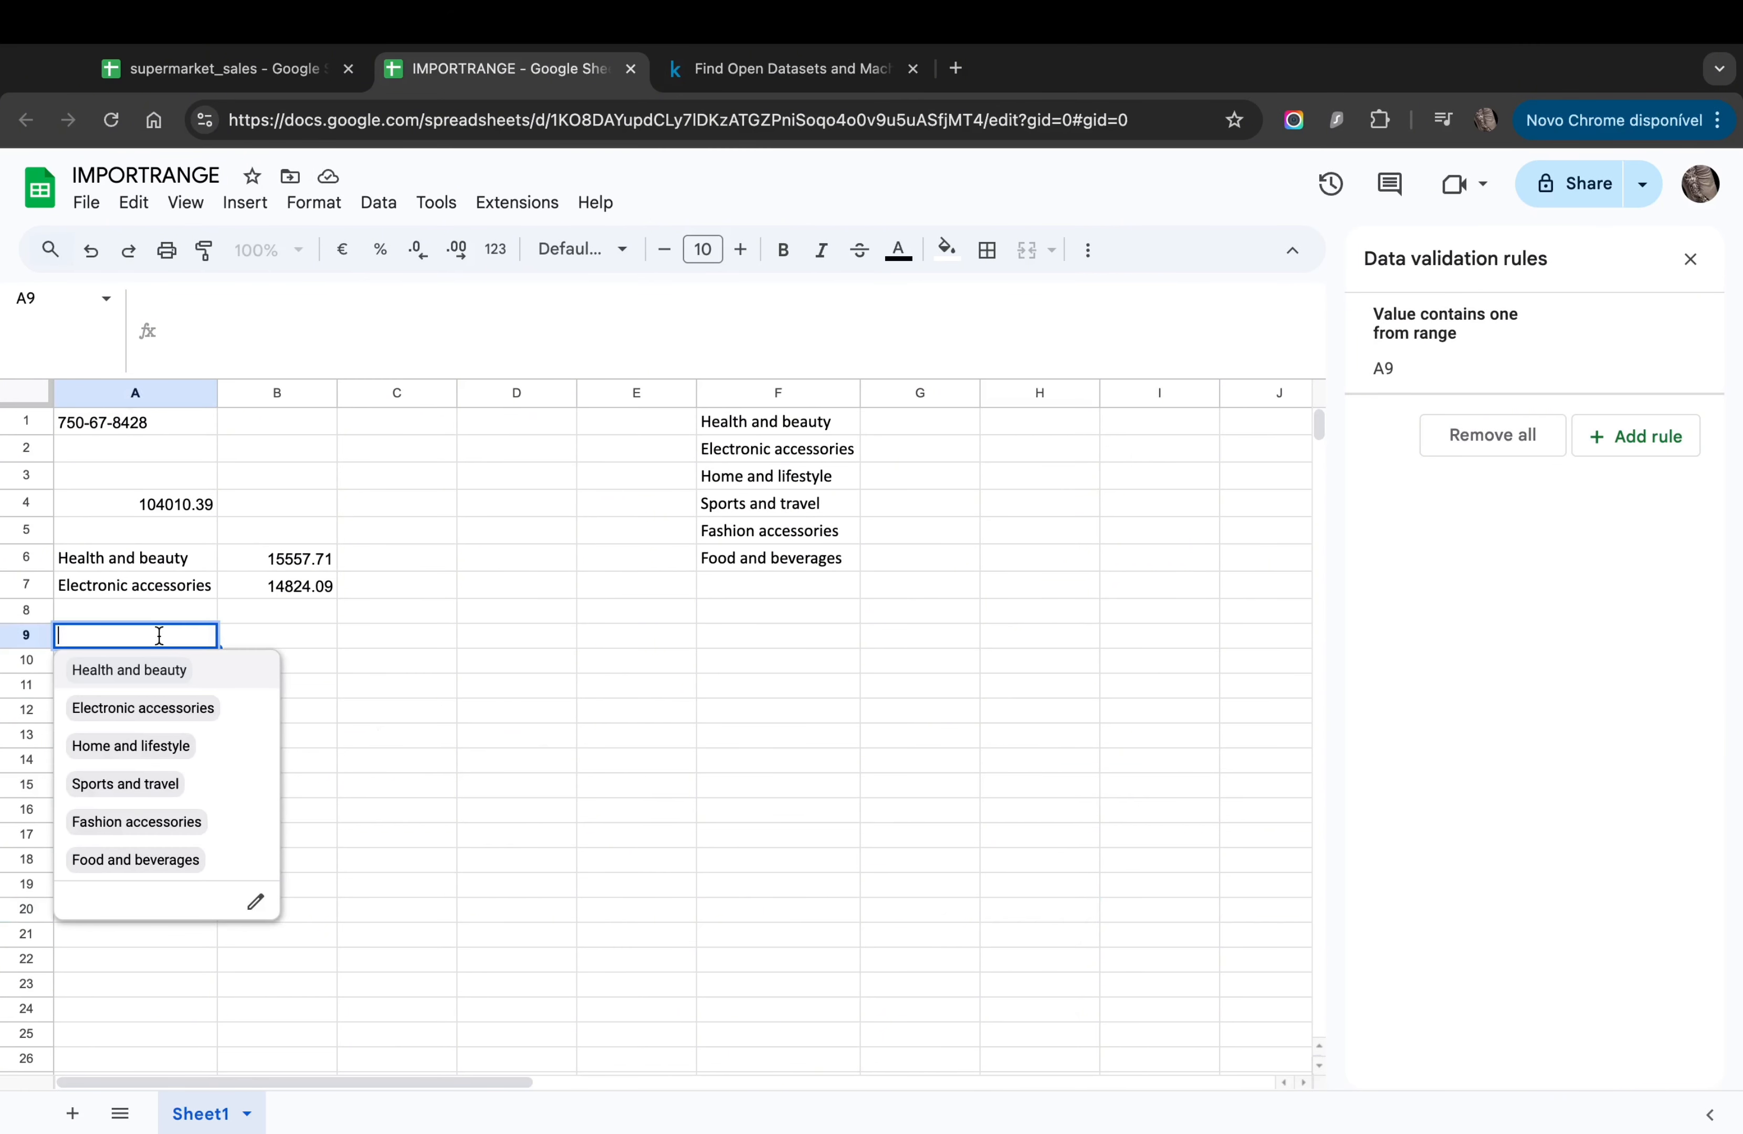
click(143, 674)
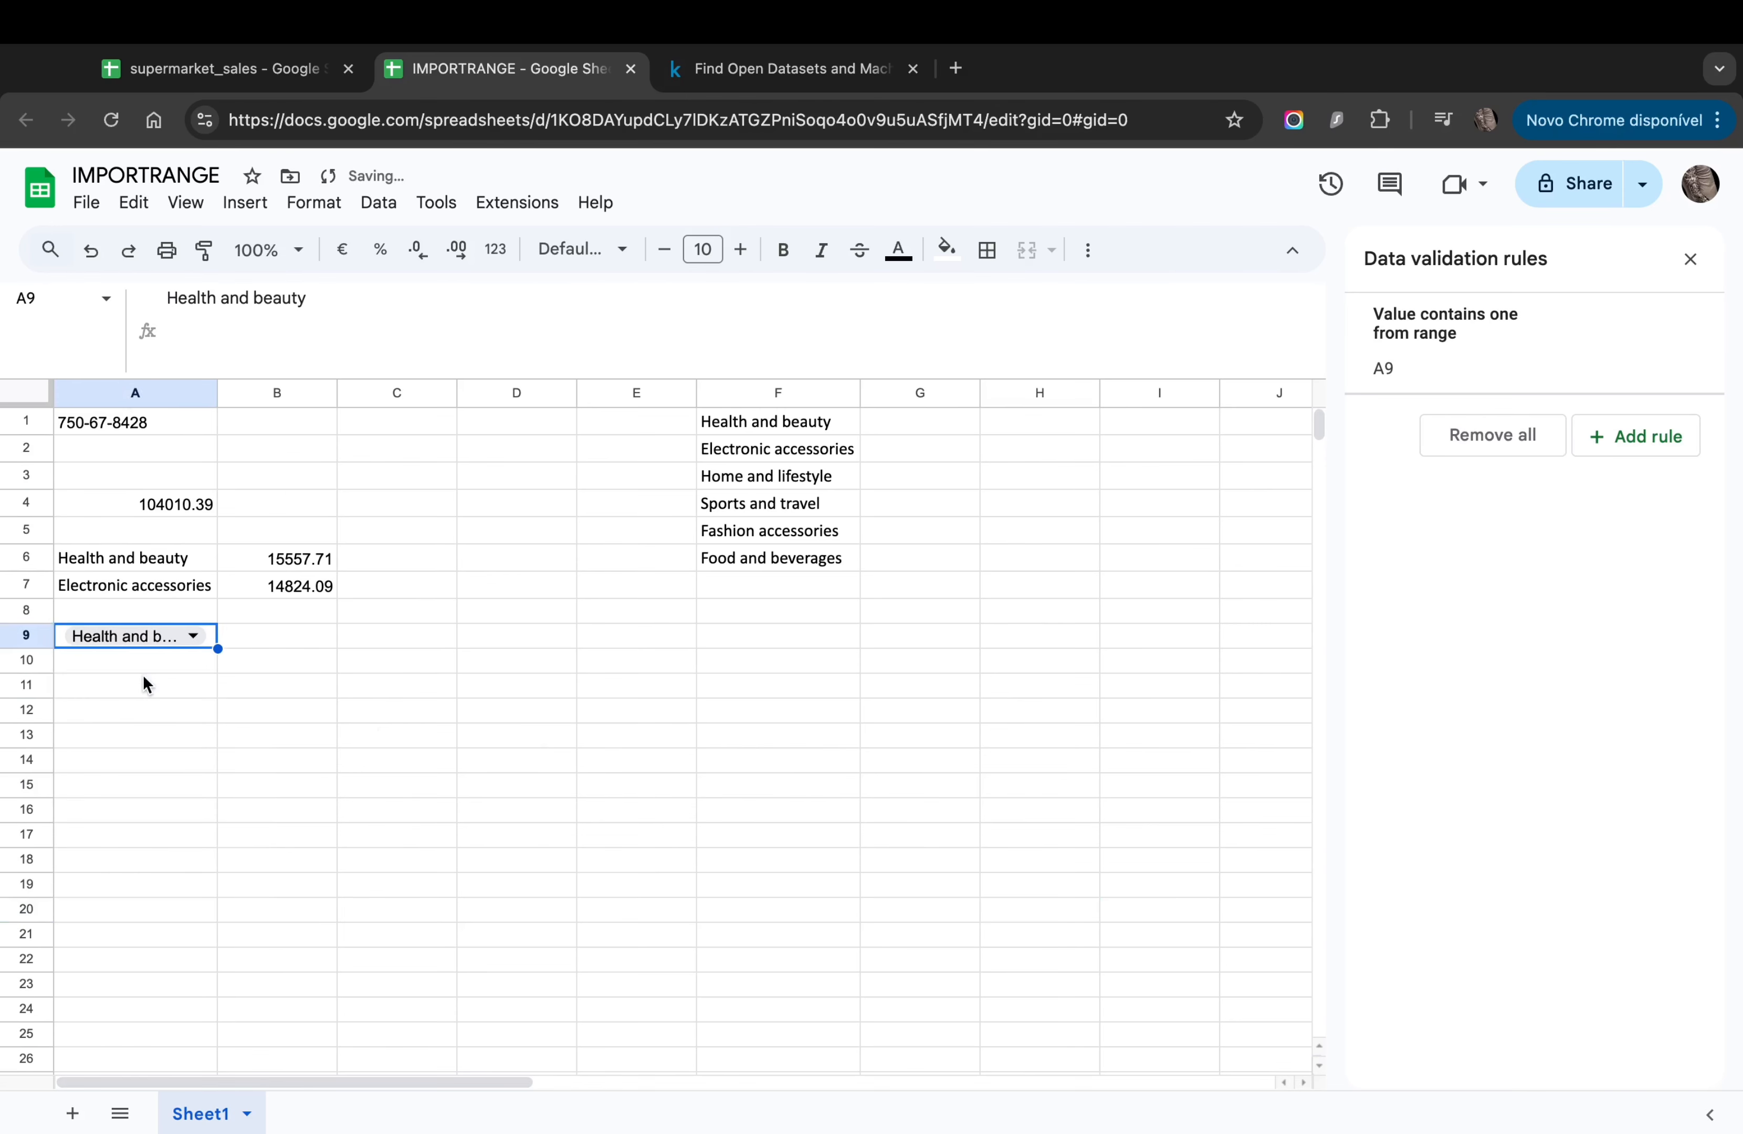
double_click(216, 394)
click(213, 636)
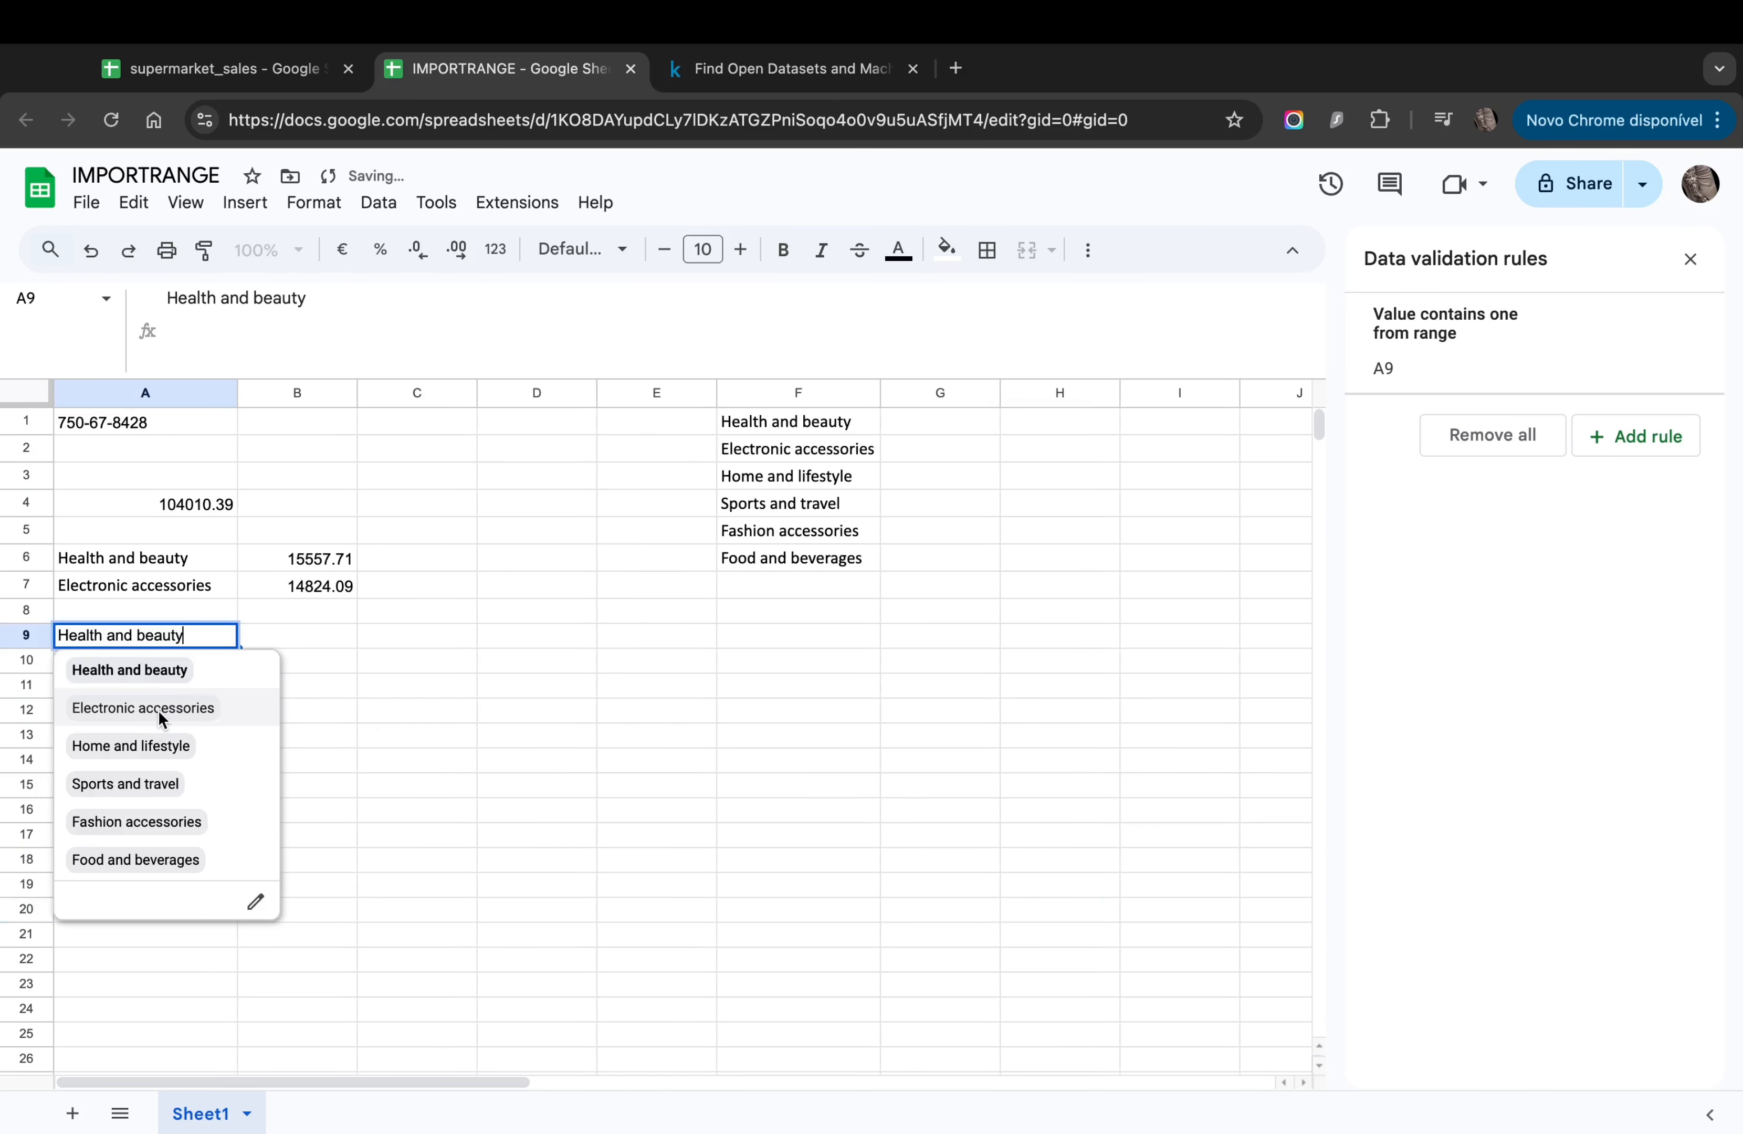
click(144, 745)
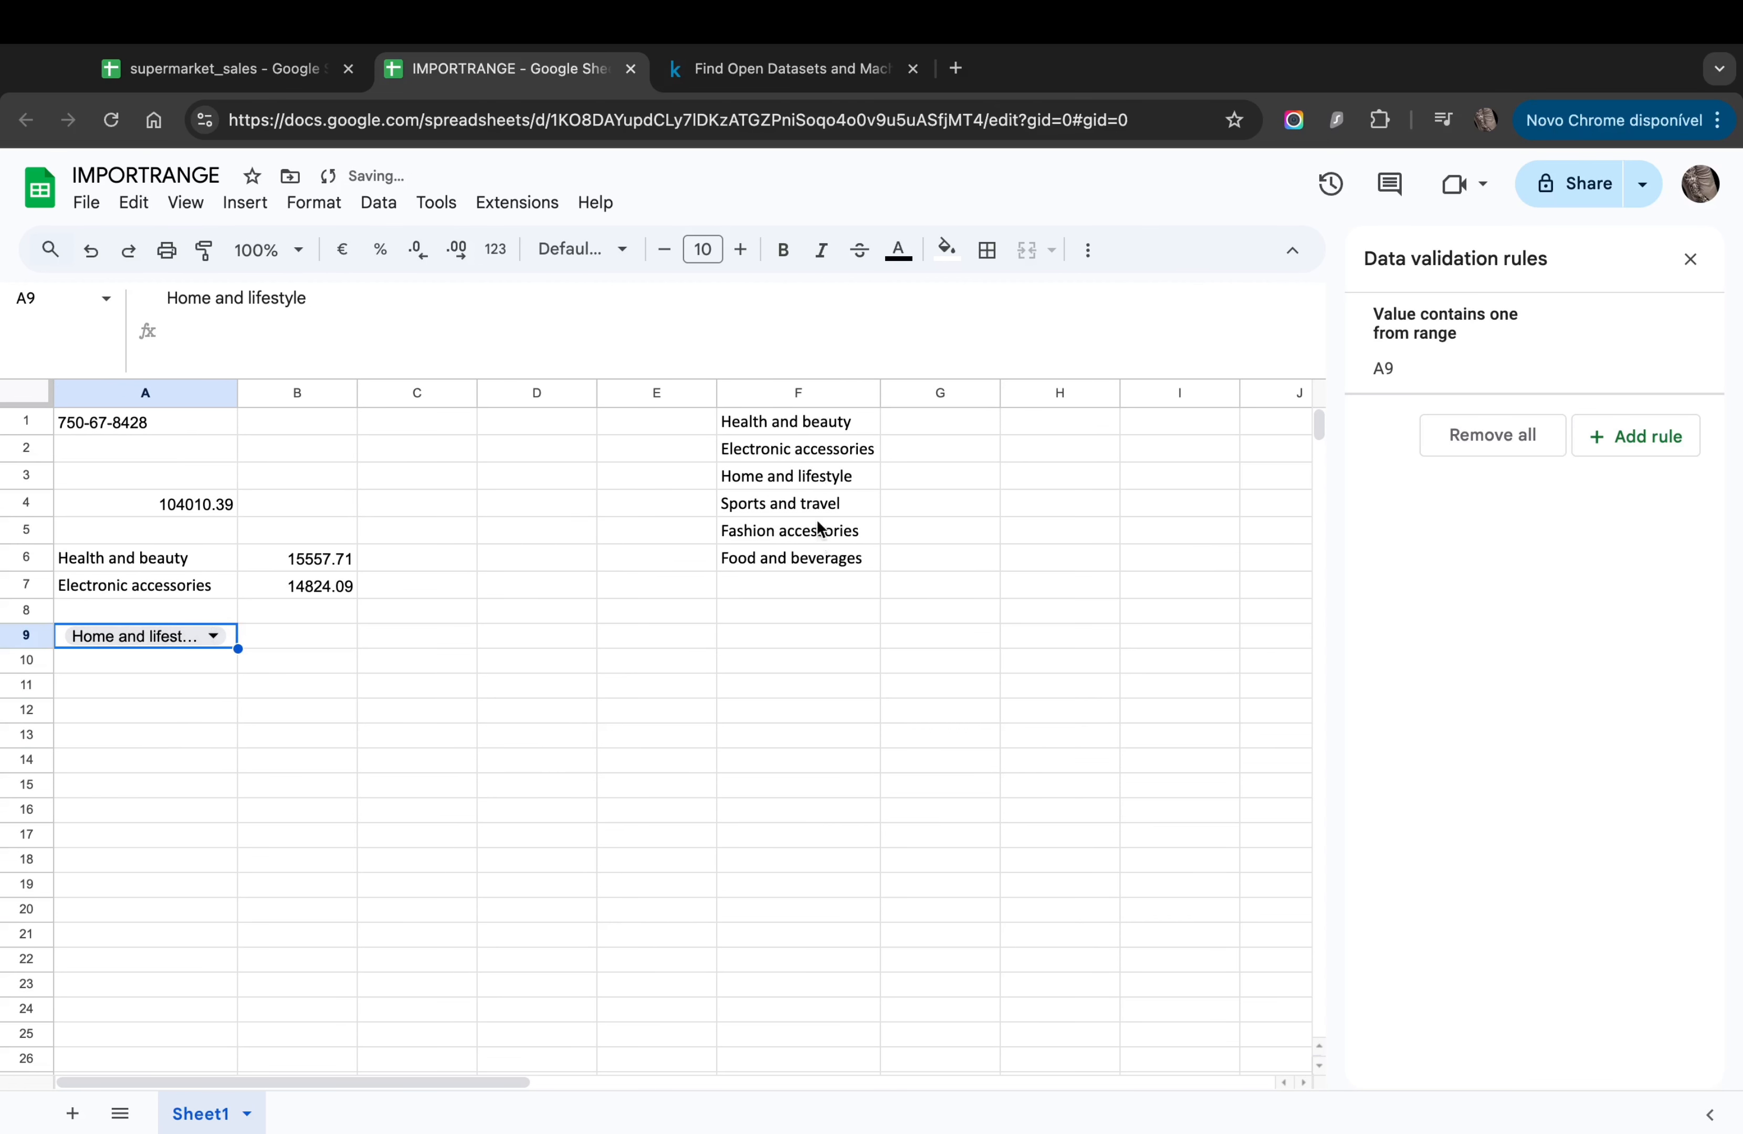
double_click(237, 393)
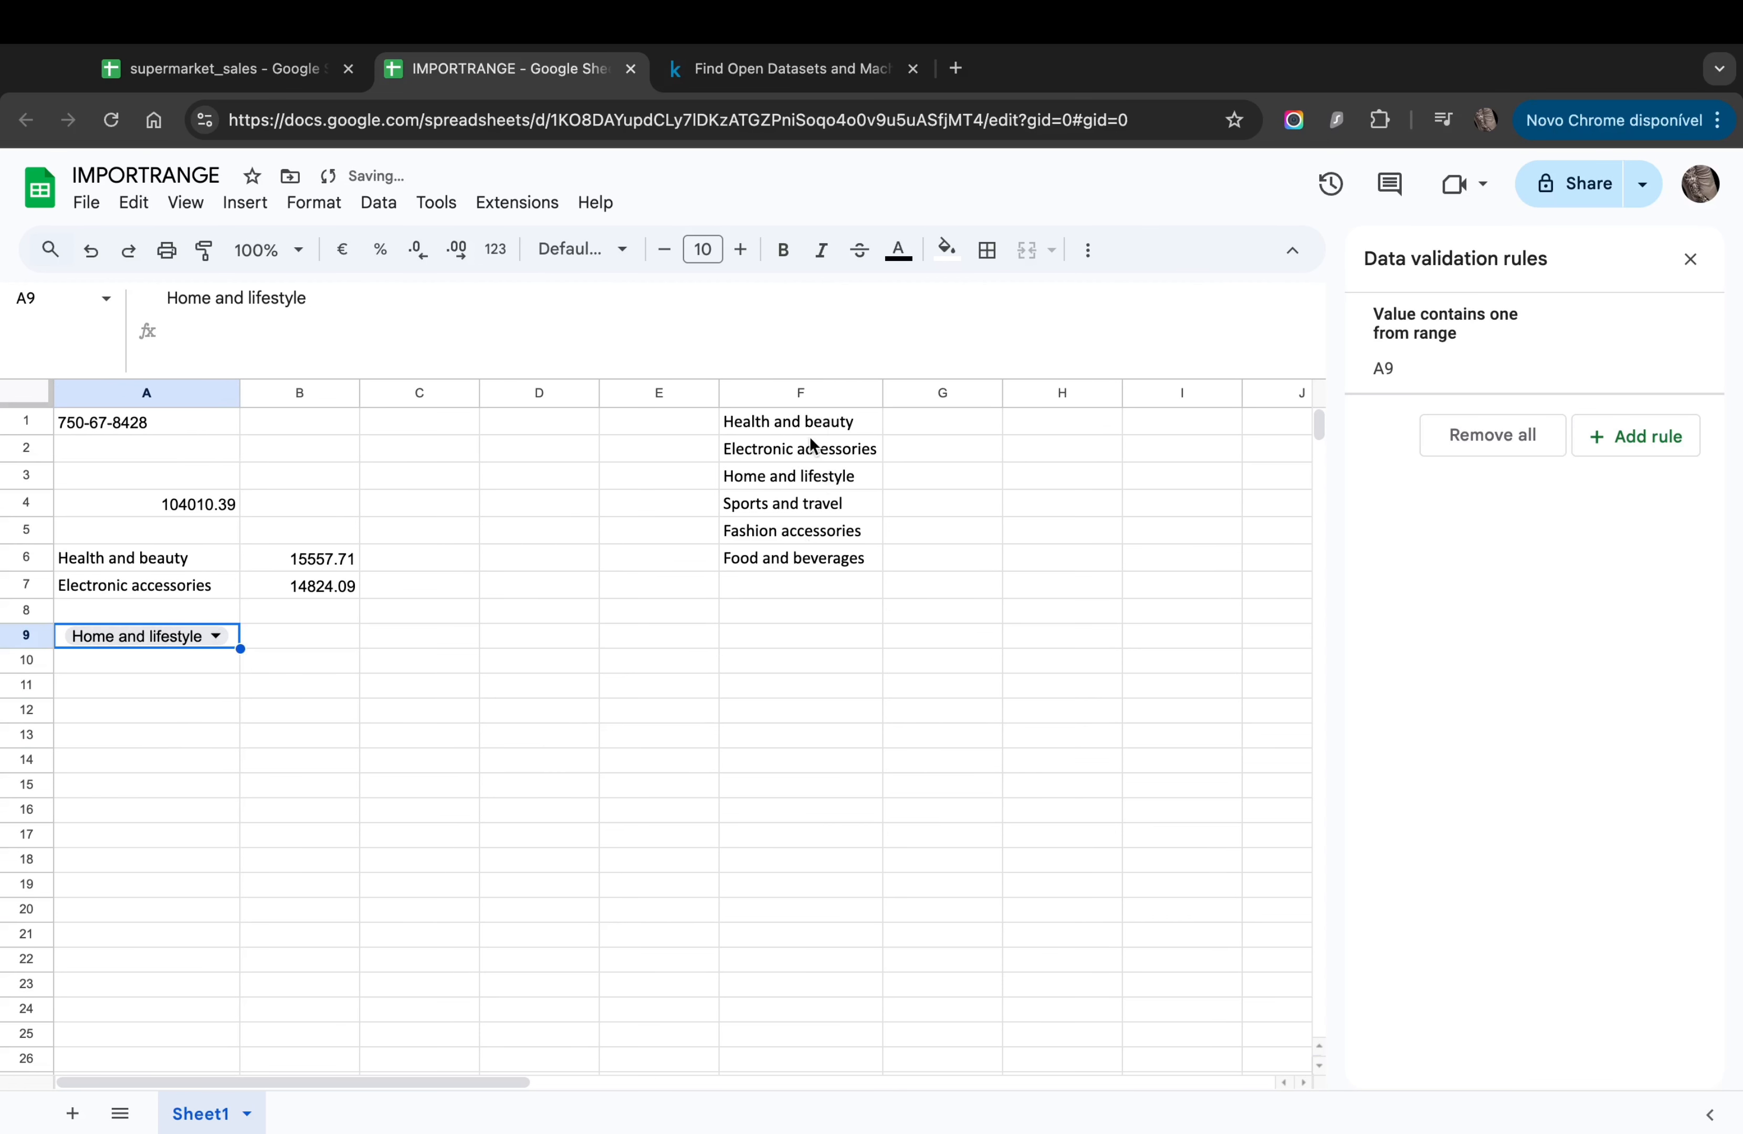
Step: Hide column F containing the product-line list
click(802, 531)
click(803, 393)
right_click(800, 393)
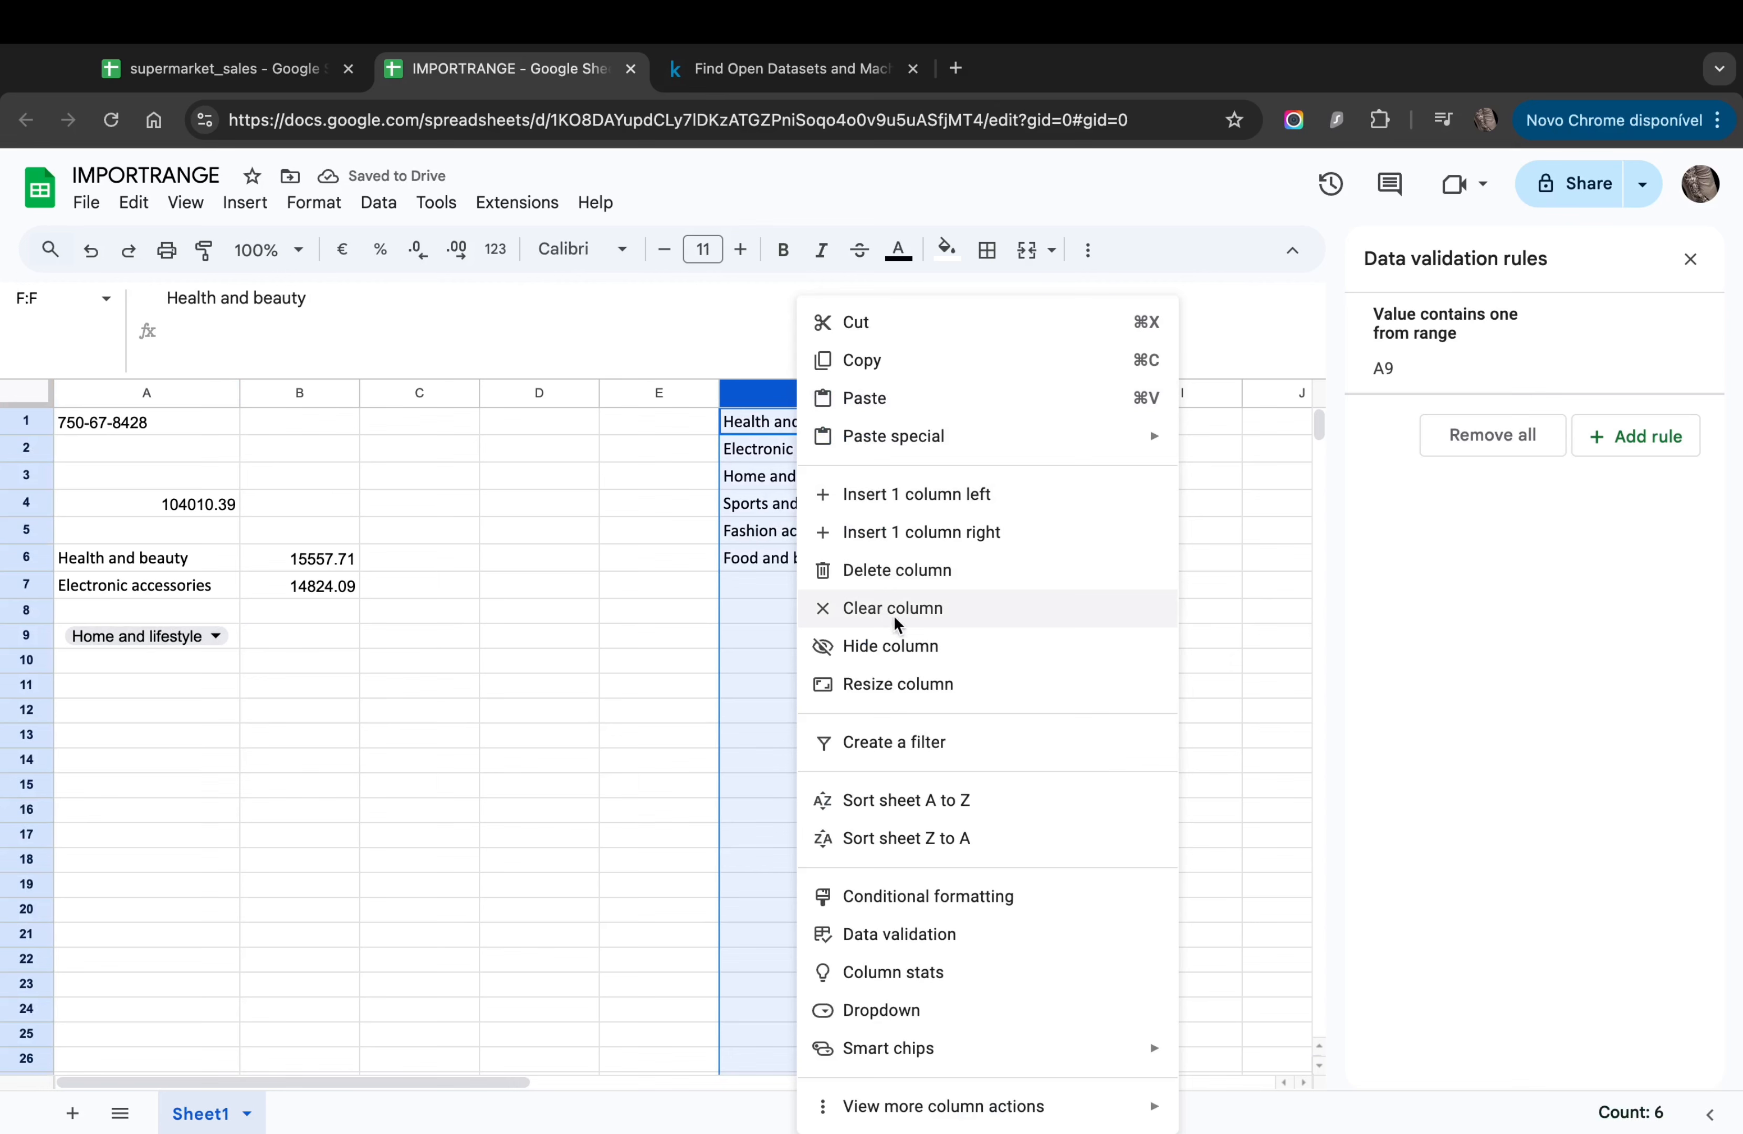
click(899, 646)
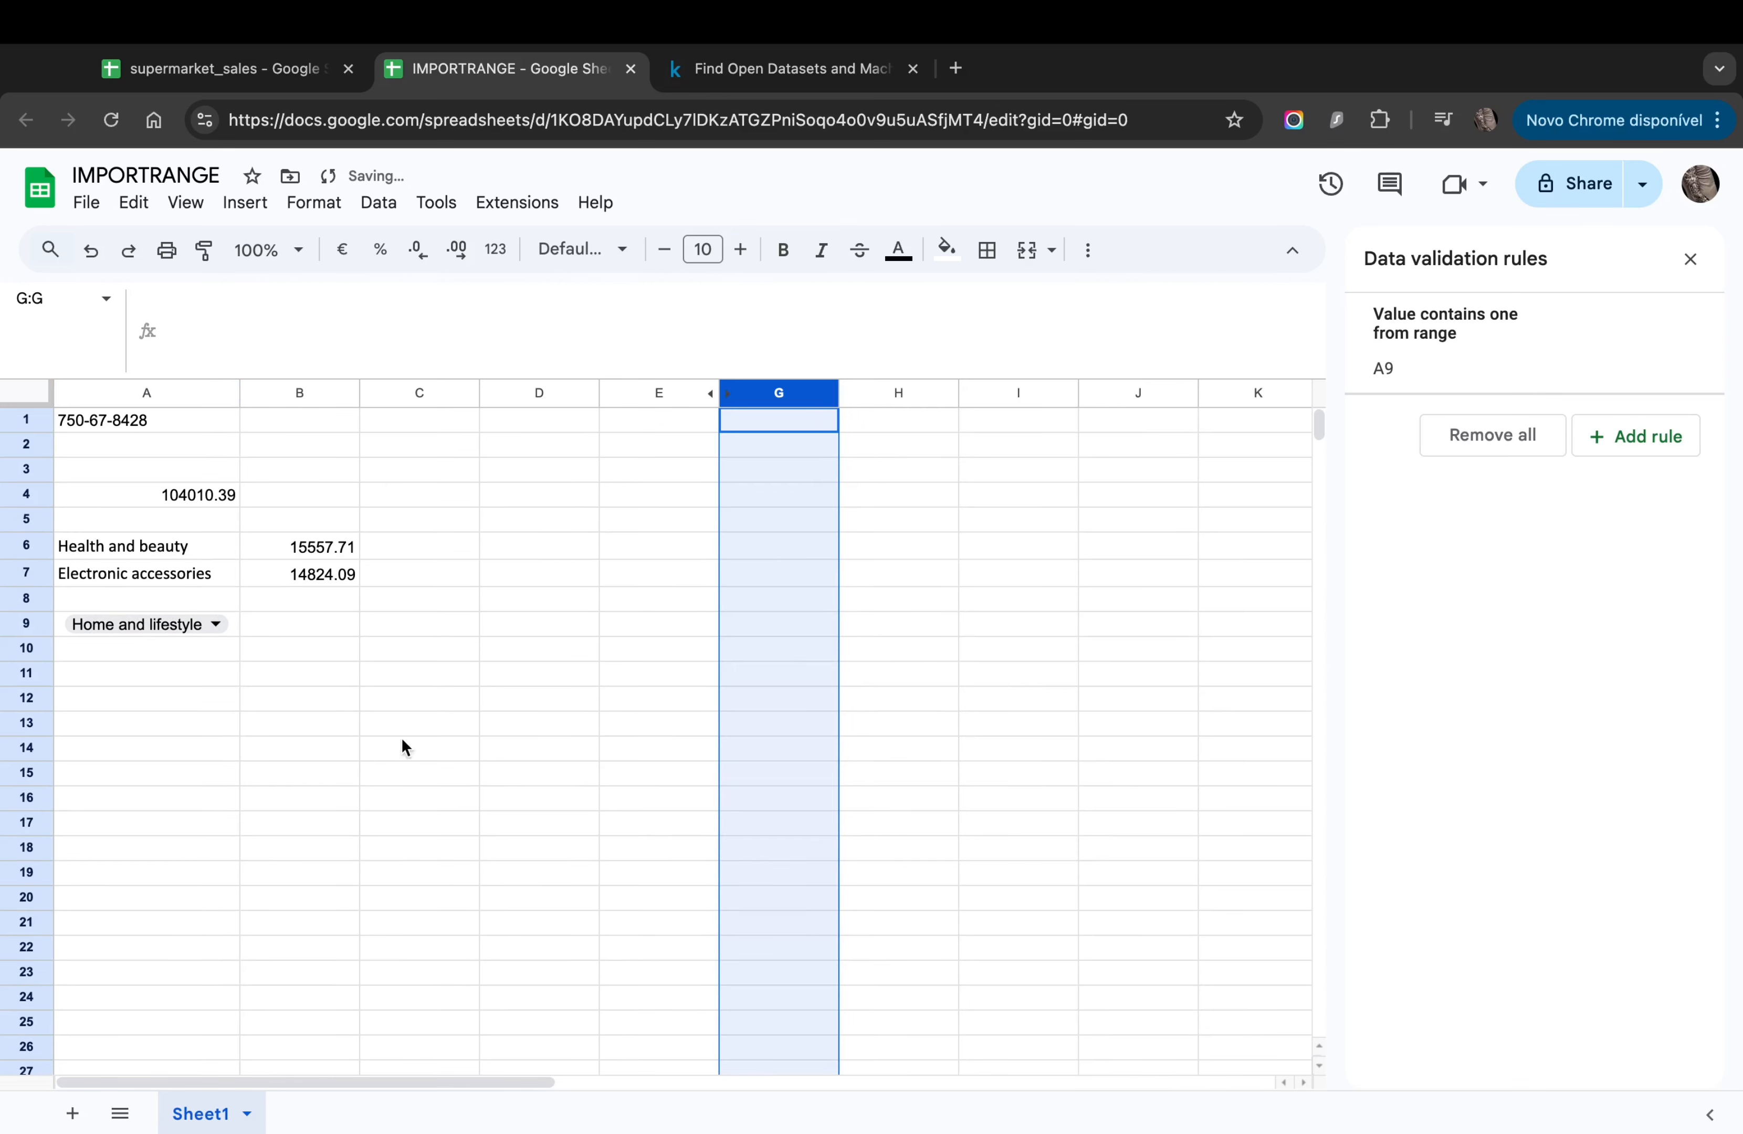
click(412, 847)
Step: Set A9 to Fashion accessories and widen column A for longer names
click(211, 626)
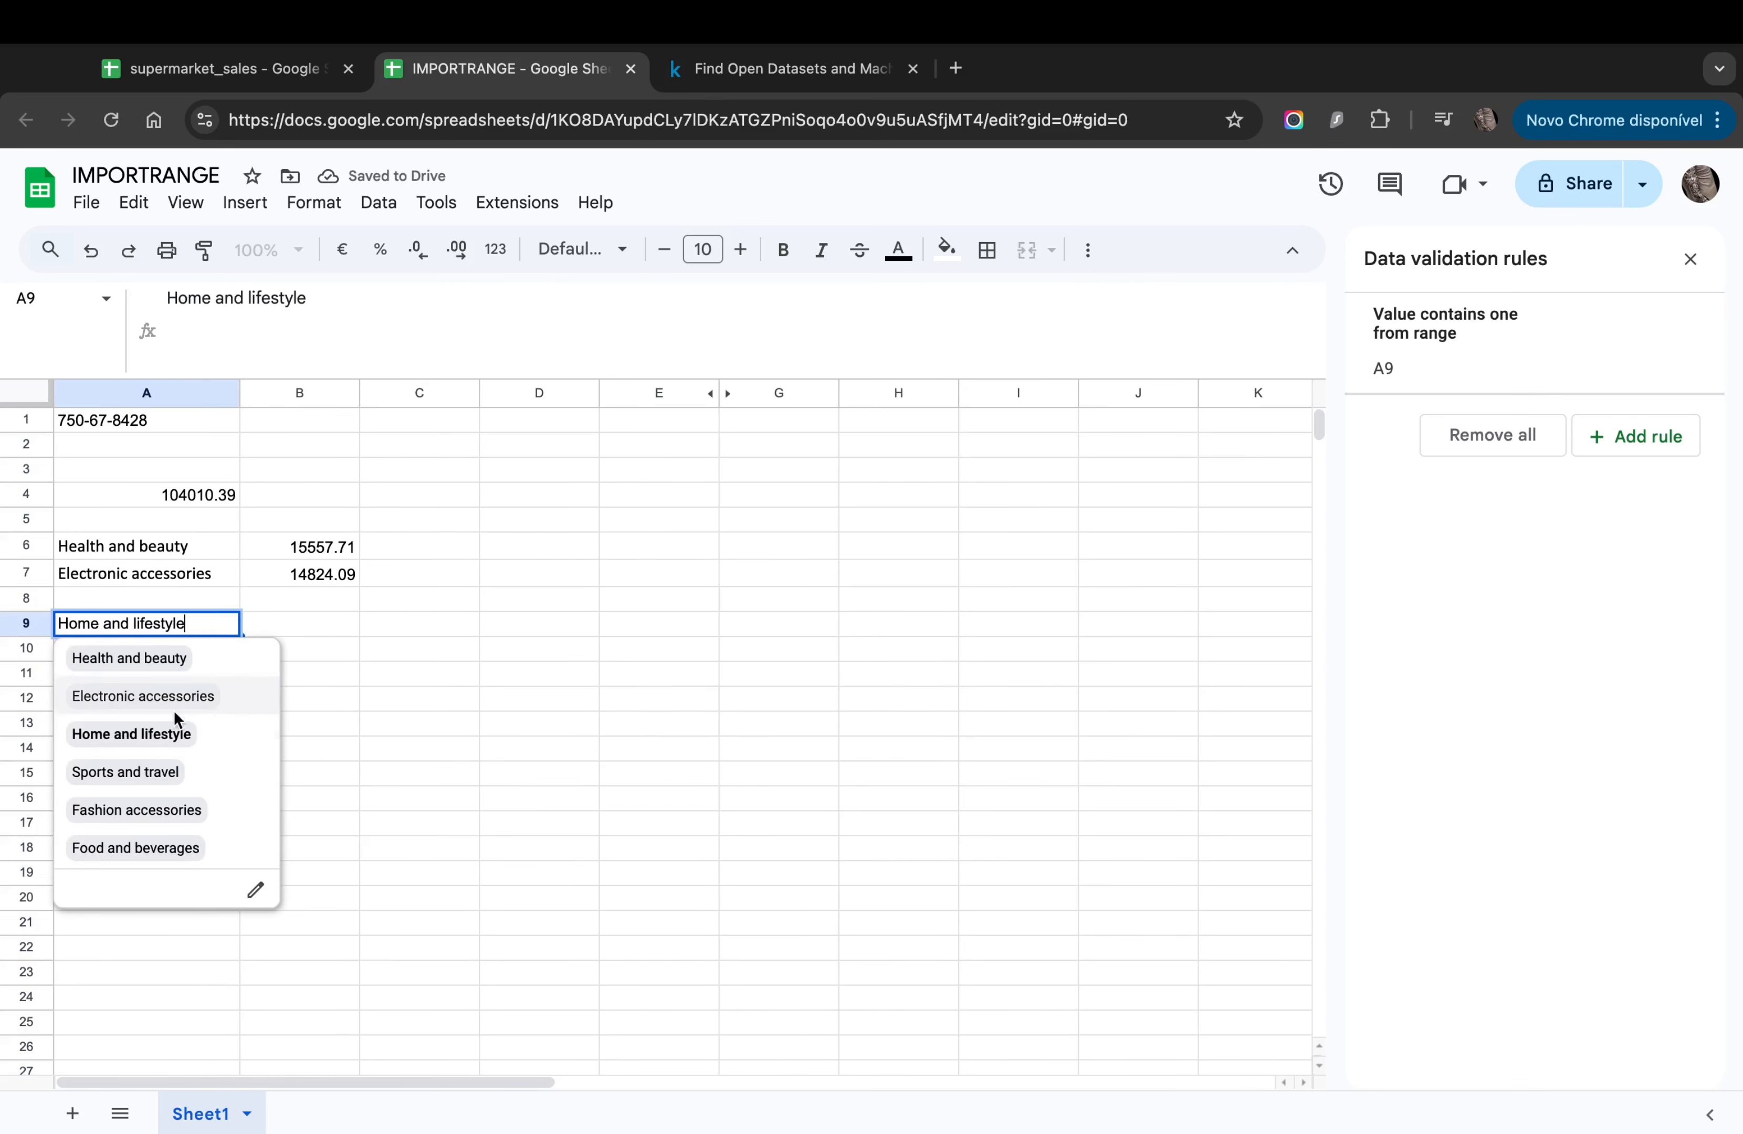
click(145, 807)
drag(240, 398, 293, 391)
click(260, 775)
double_click(266, 624)
click(350, 644)
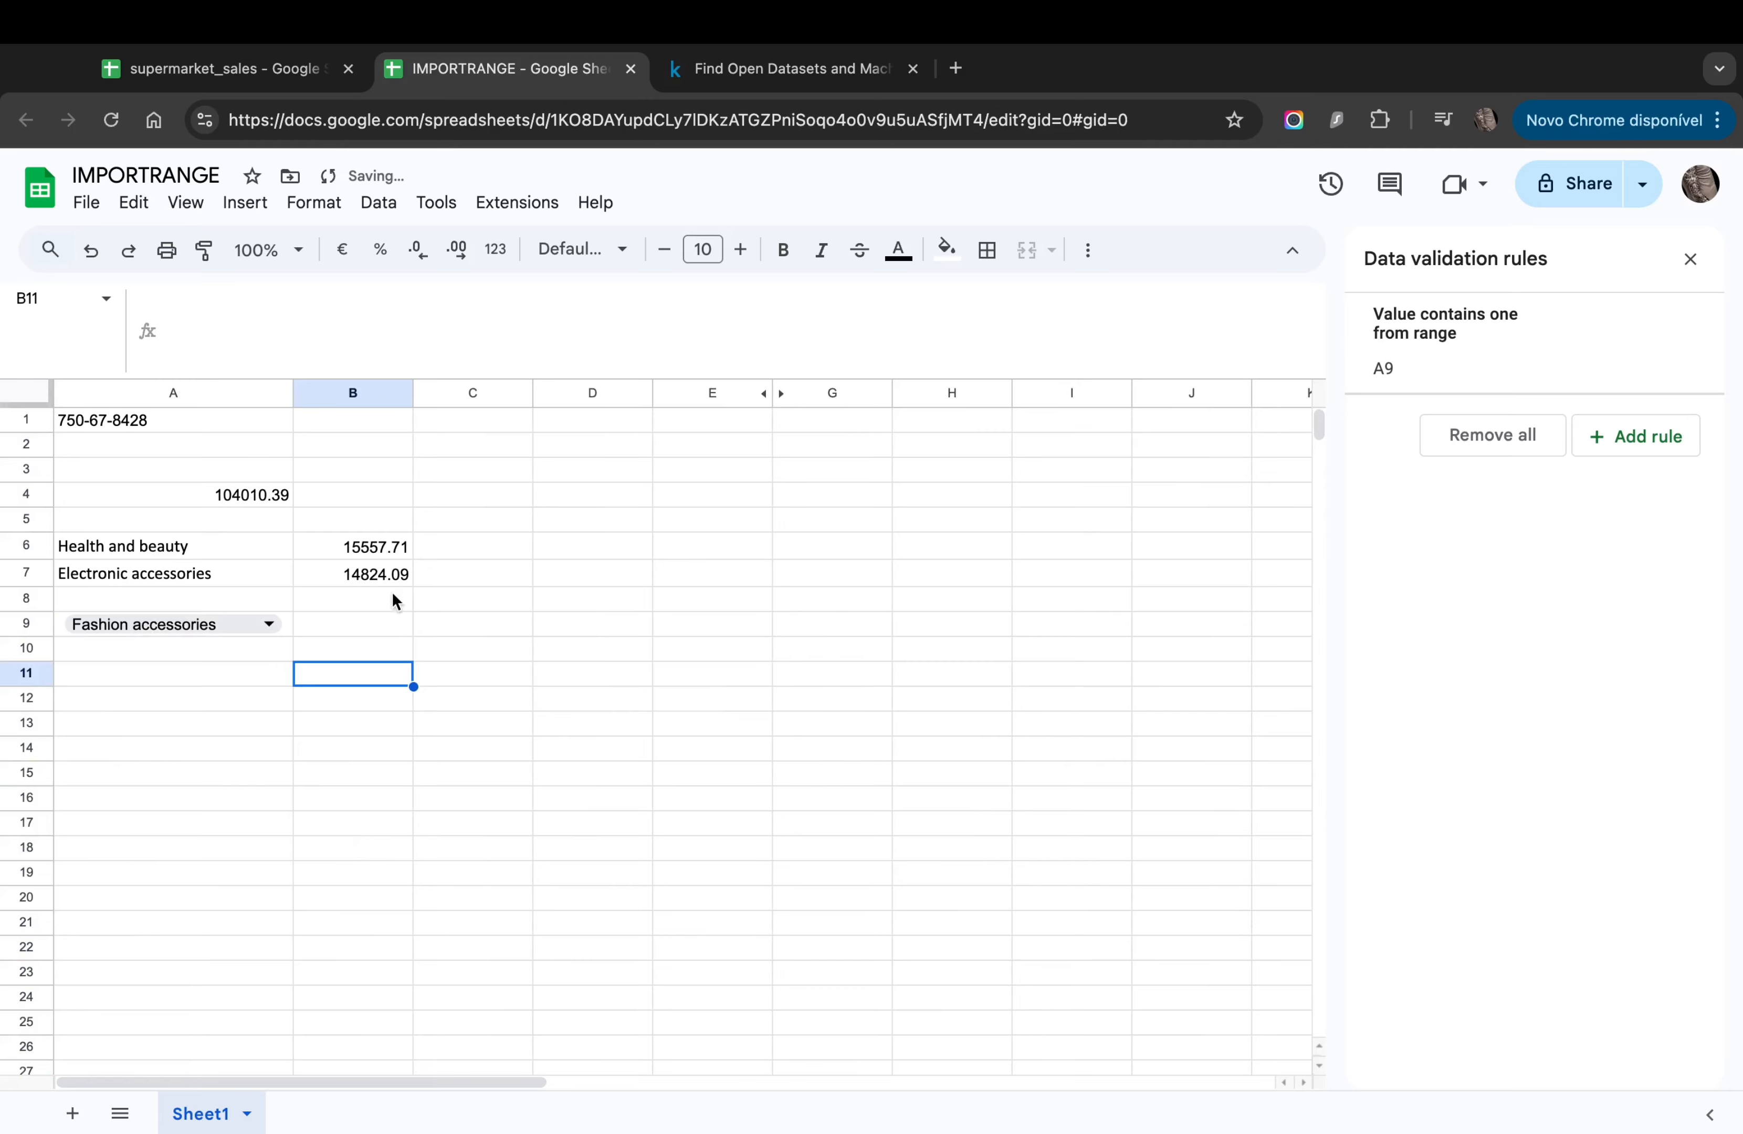
click(349, 574)
Step: Copy B7's SUMPRODUCT total formula into B9
key(ctrl+c)
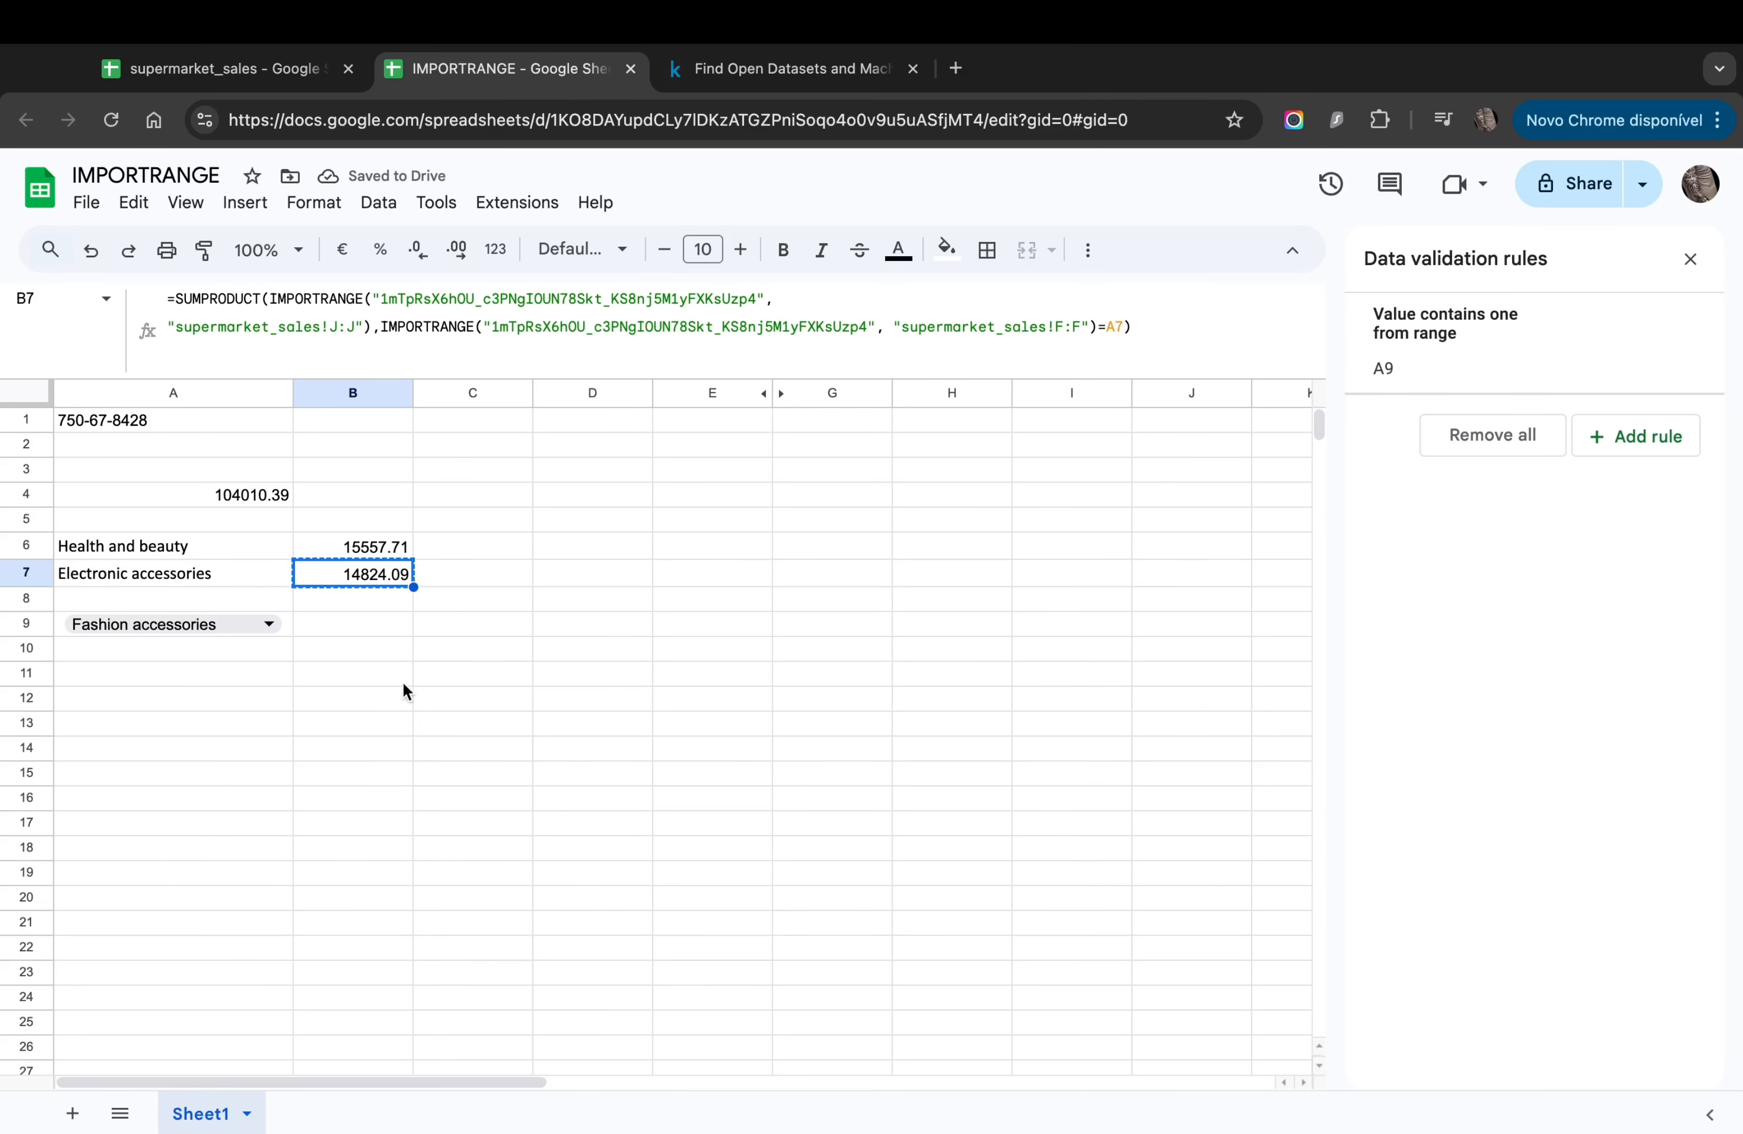
click(338, 626)
key(ctrl+v)
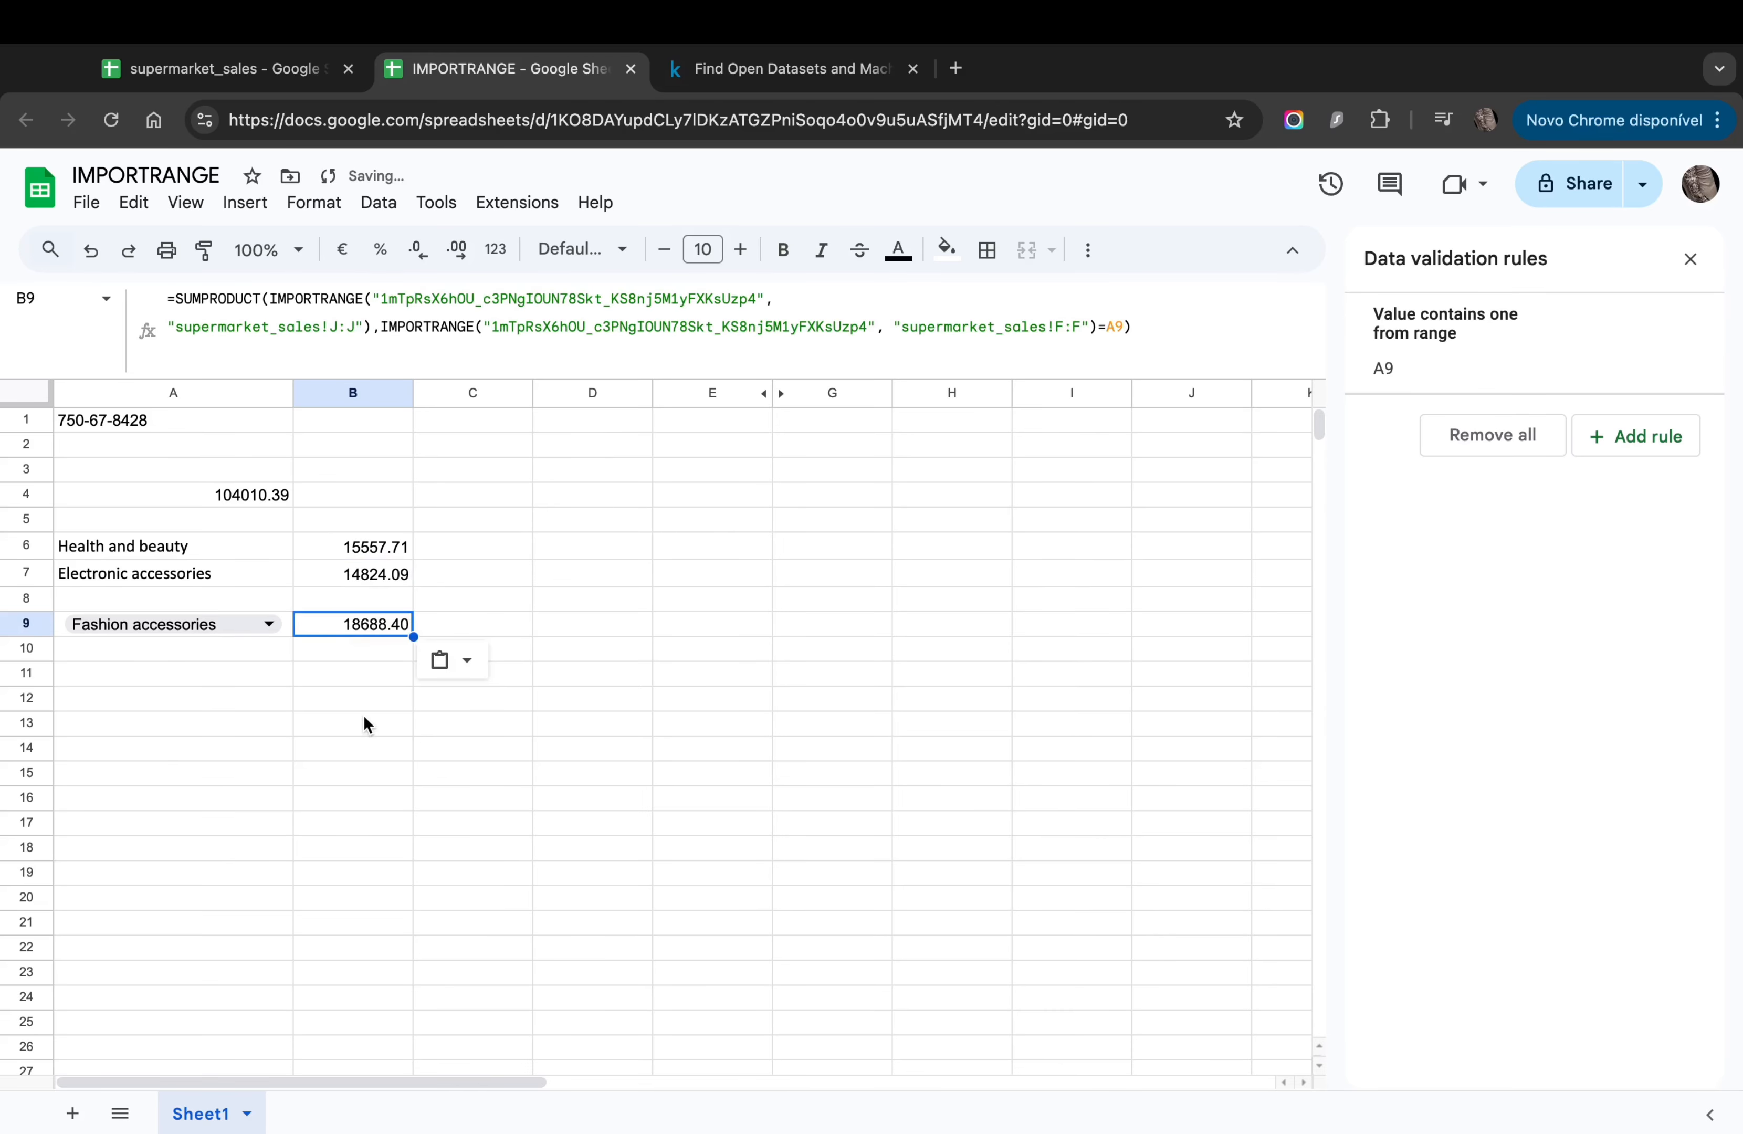
Step: Switch A9 to Health and beauty, Electronic accessories, then Home and lifestyle to check B9 updates
double_click(197, 627)
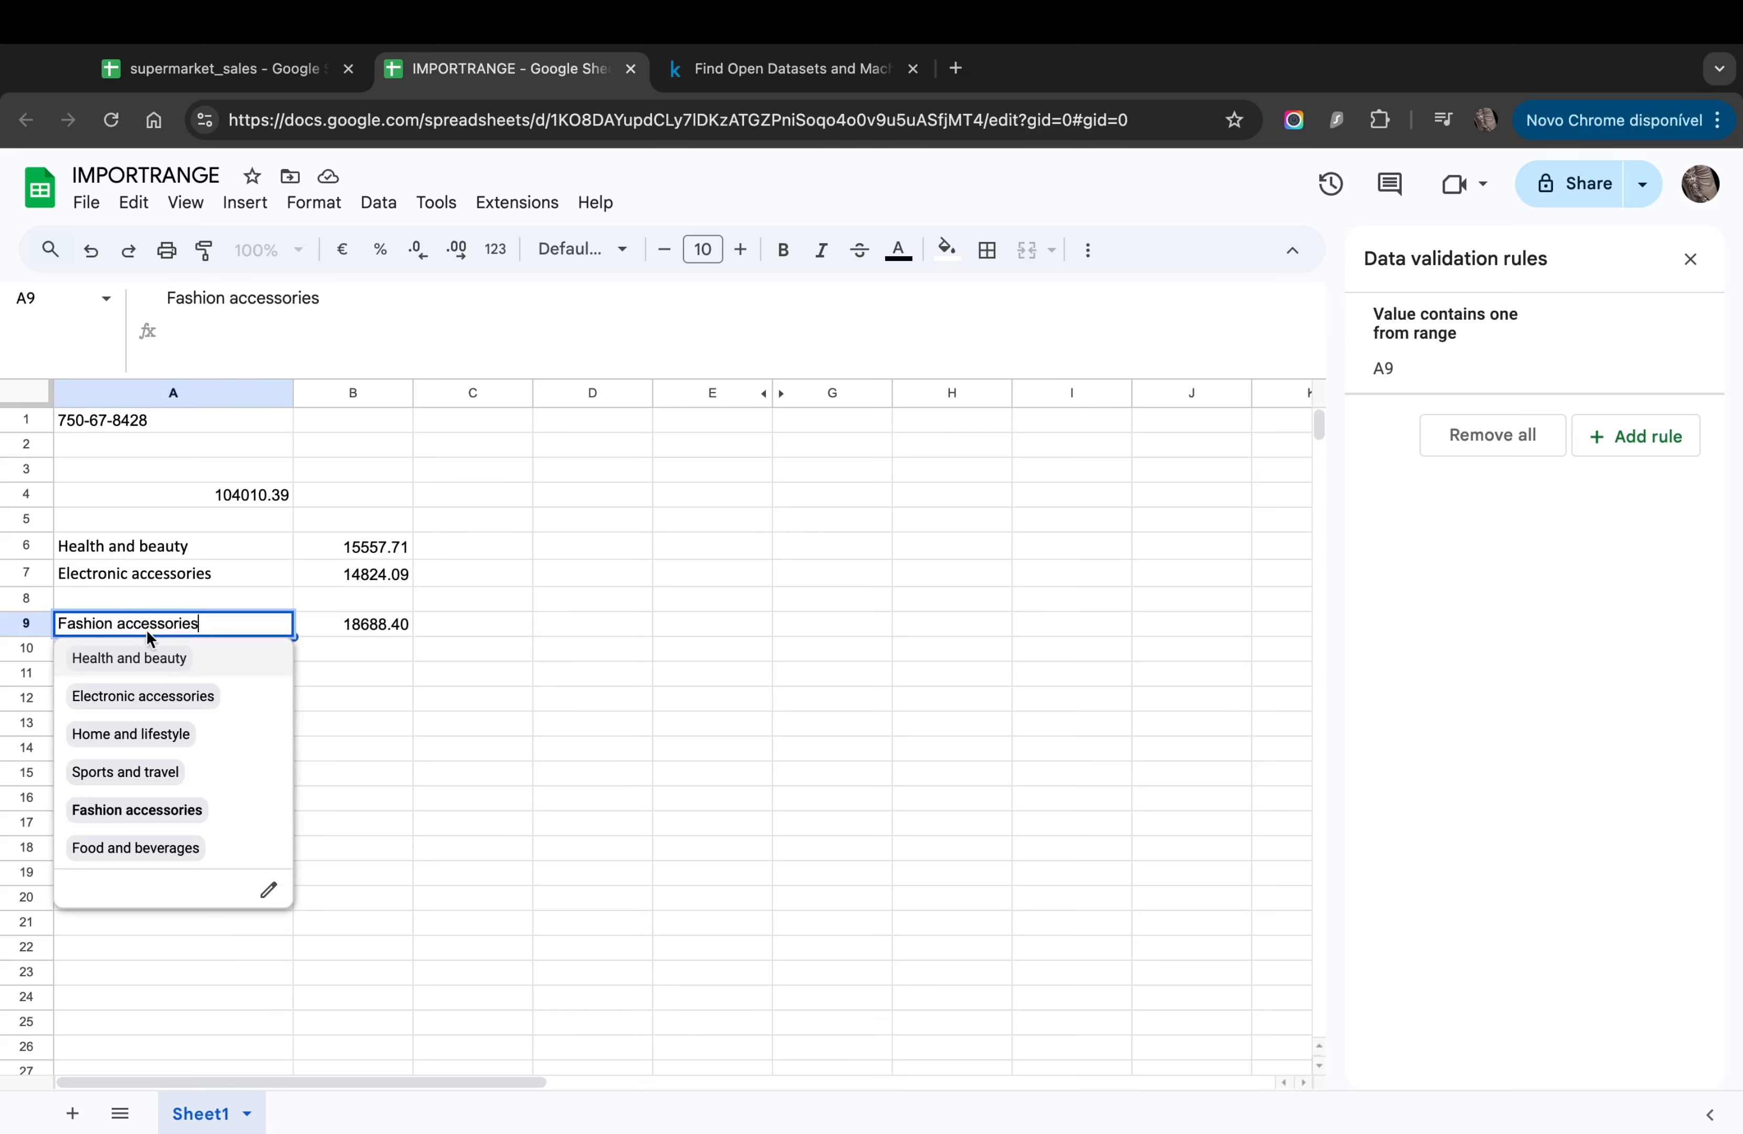
click(134, 661)
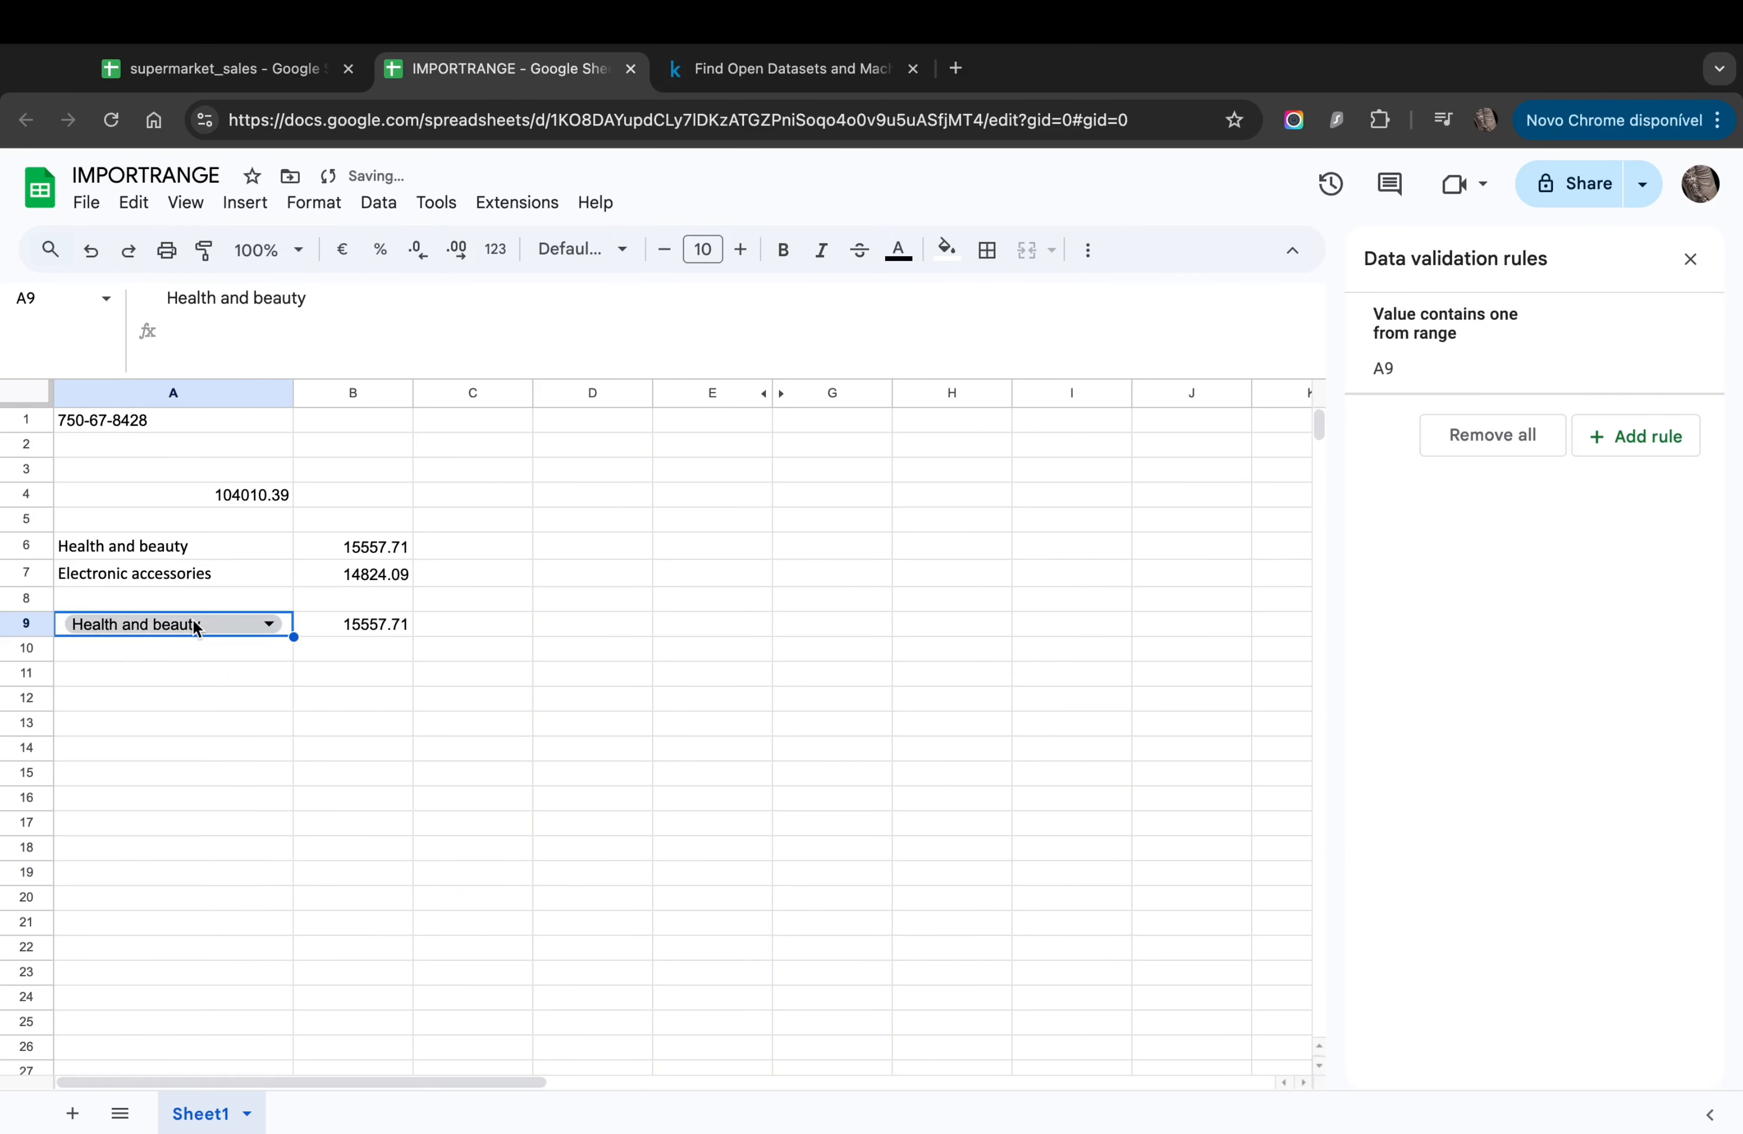
double_click(137, 627)
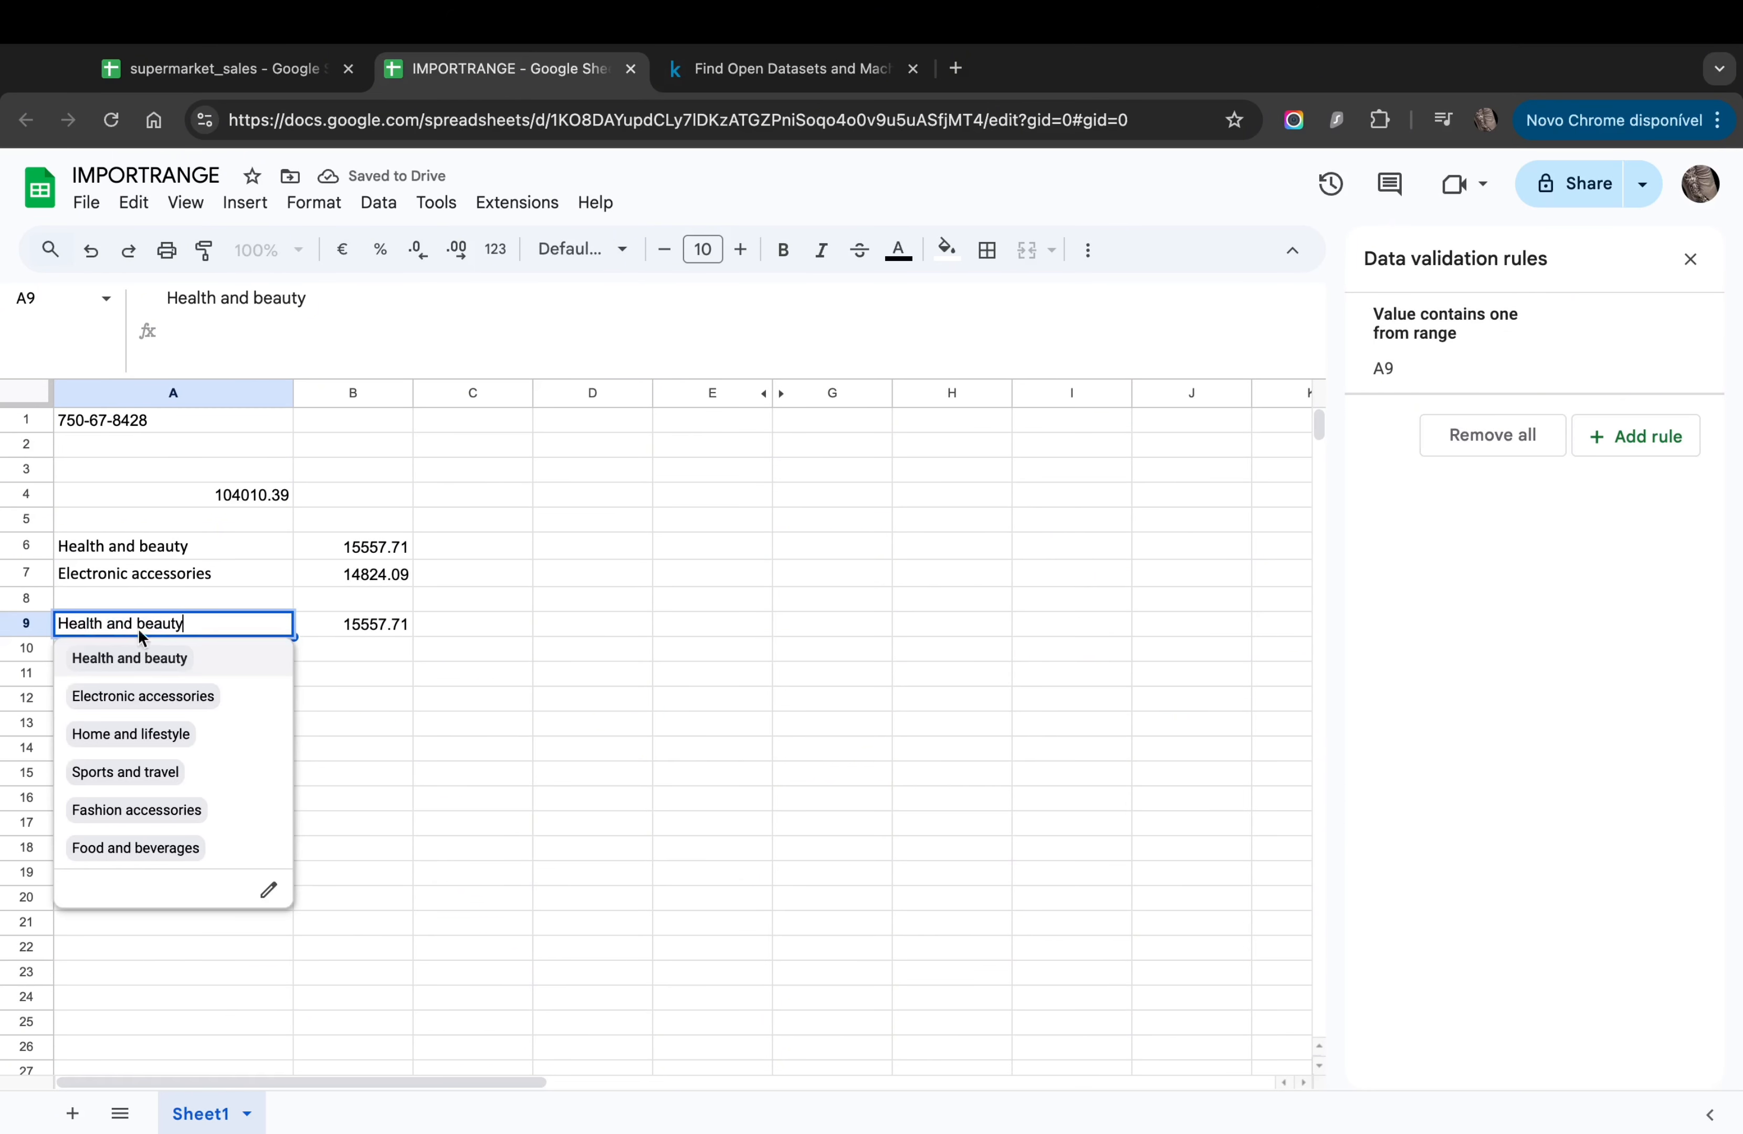
click(139, 698)
double_click(180, 628)
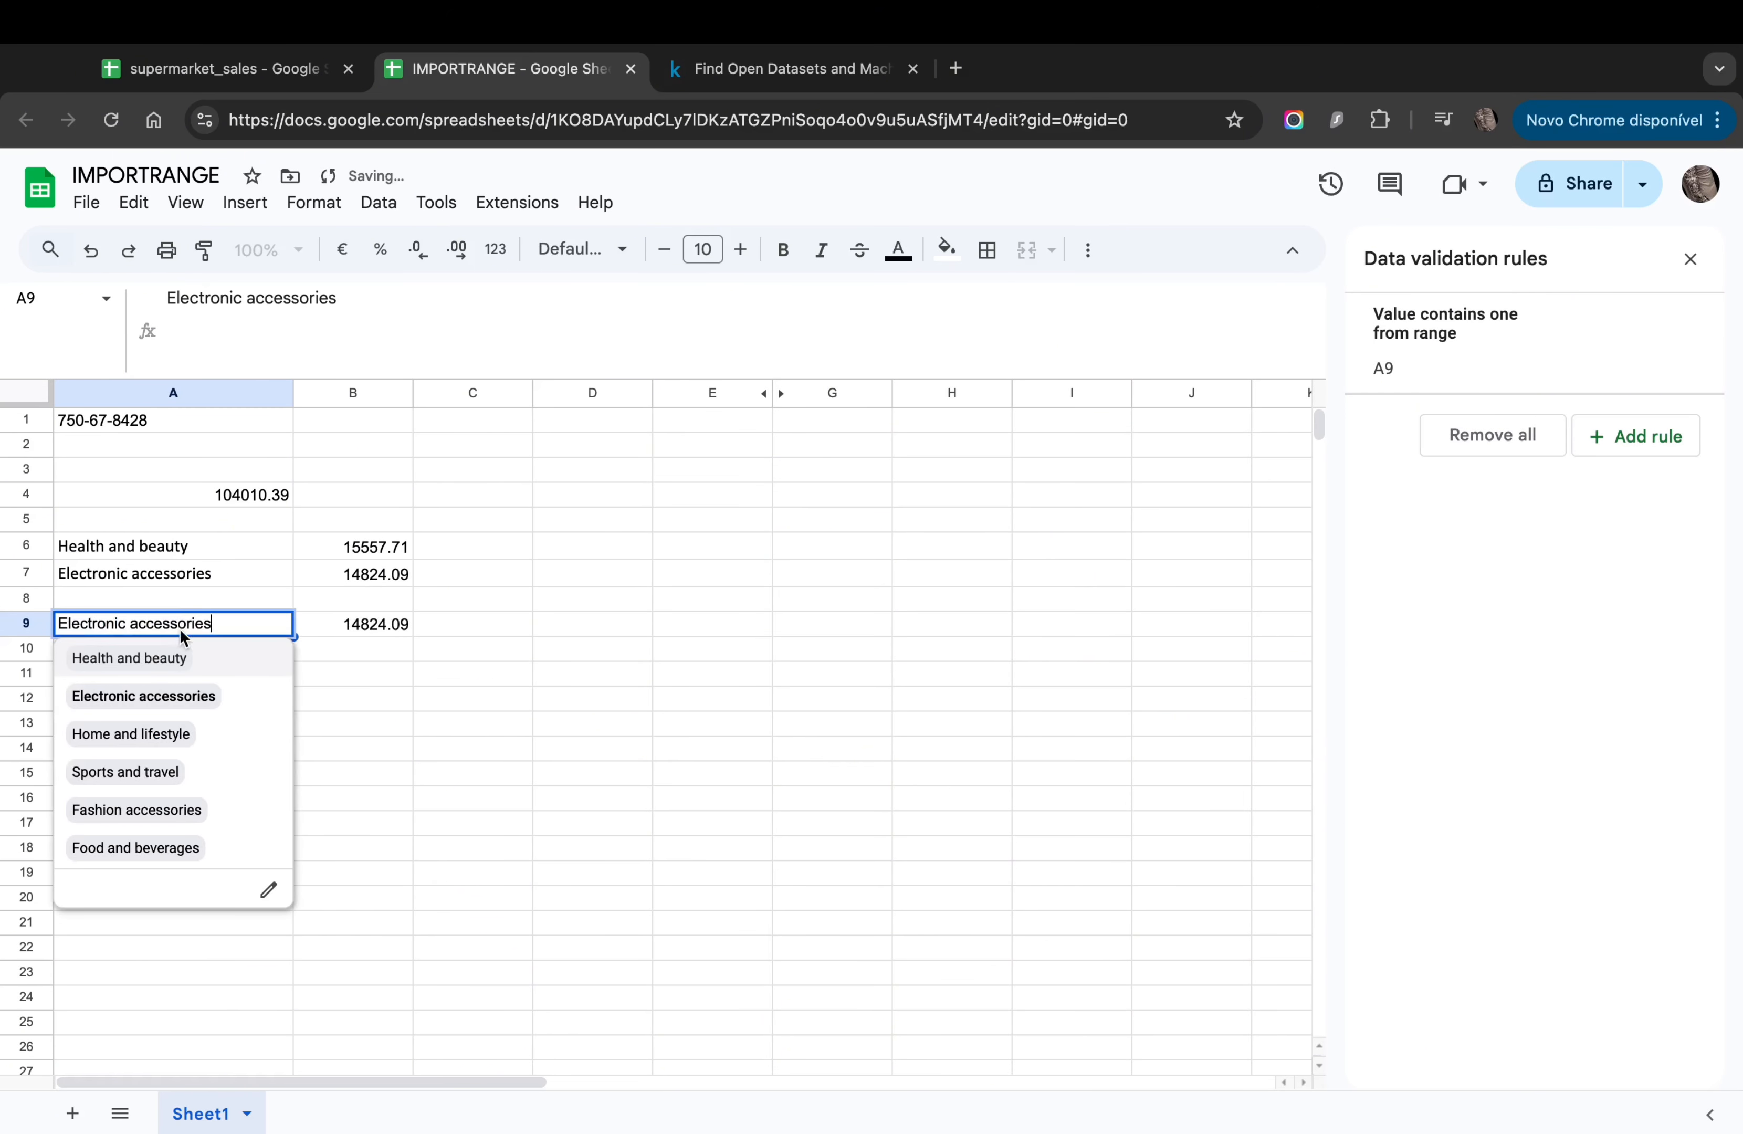
click(142, 728)
Step: Try Sports and travel and Fashion accessories in A9, ending on Food and beverages (18615.31)
double_click(180, 622)
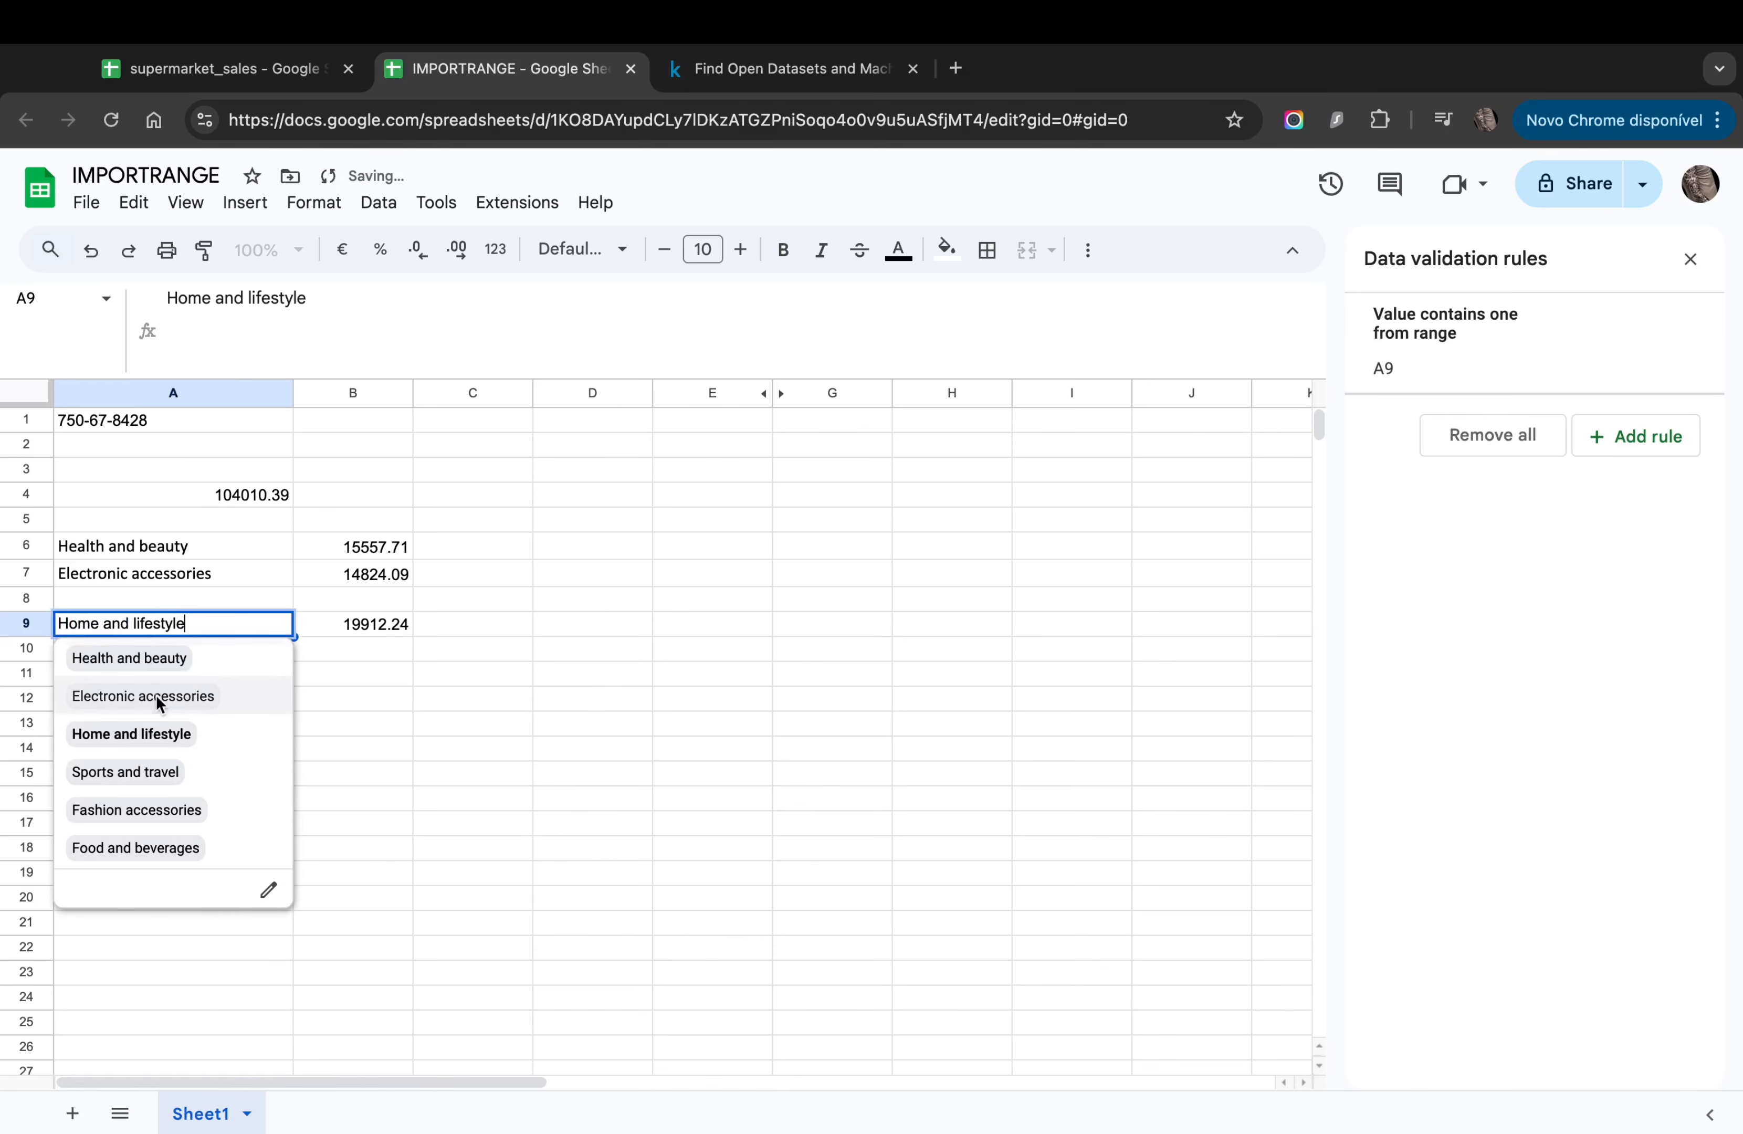
click(136, 771)
double_click(213, 630)
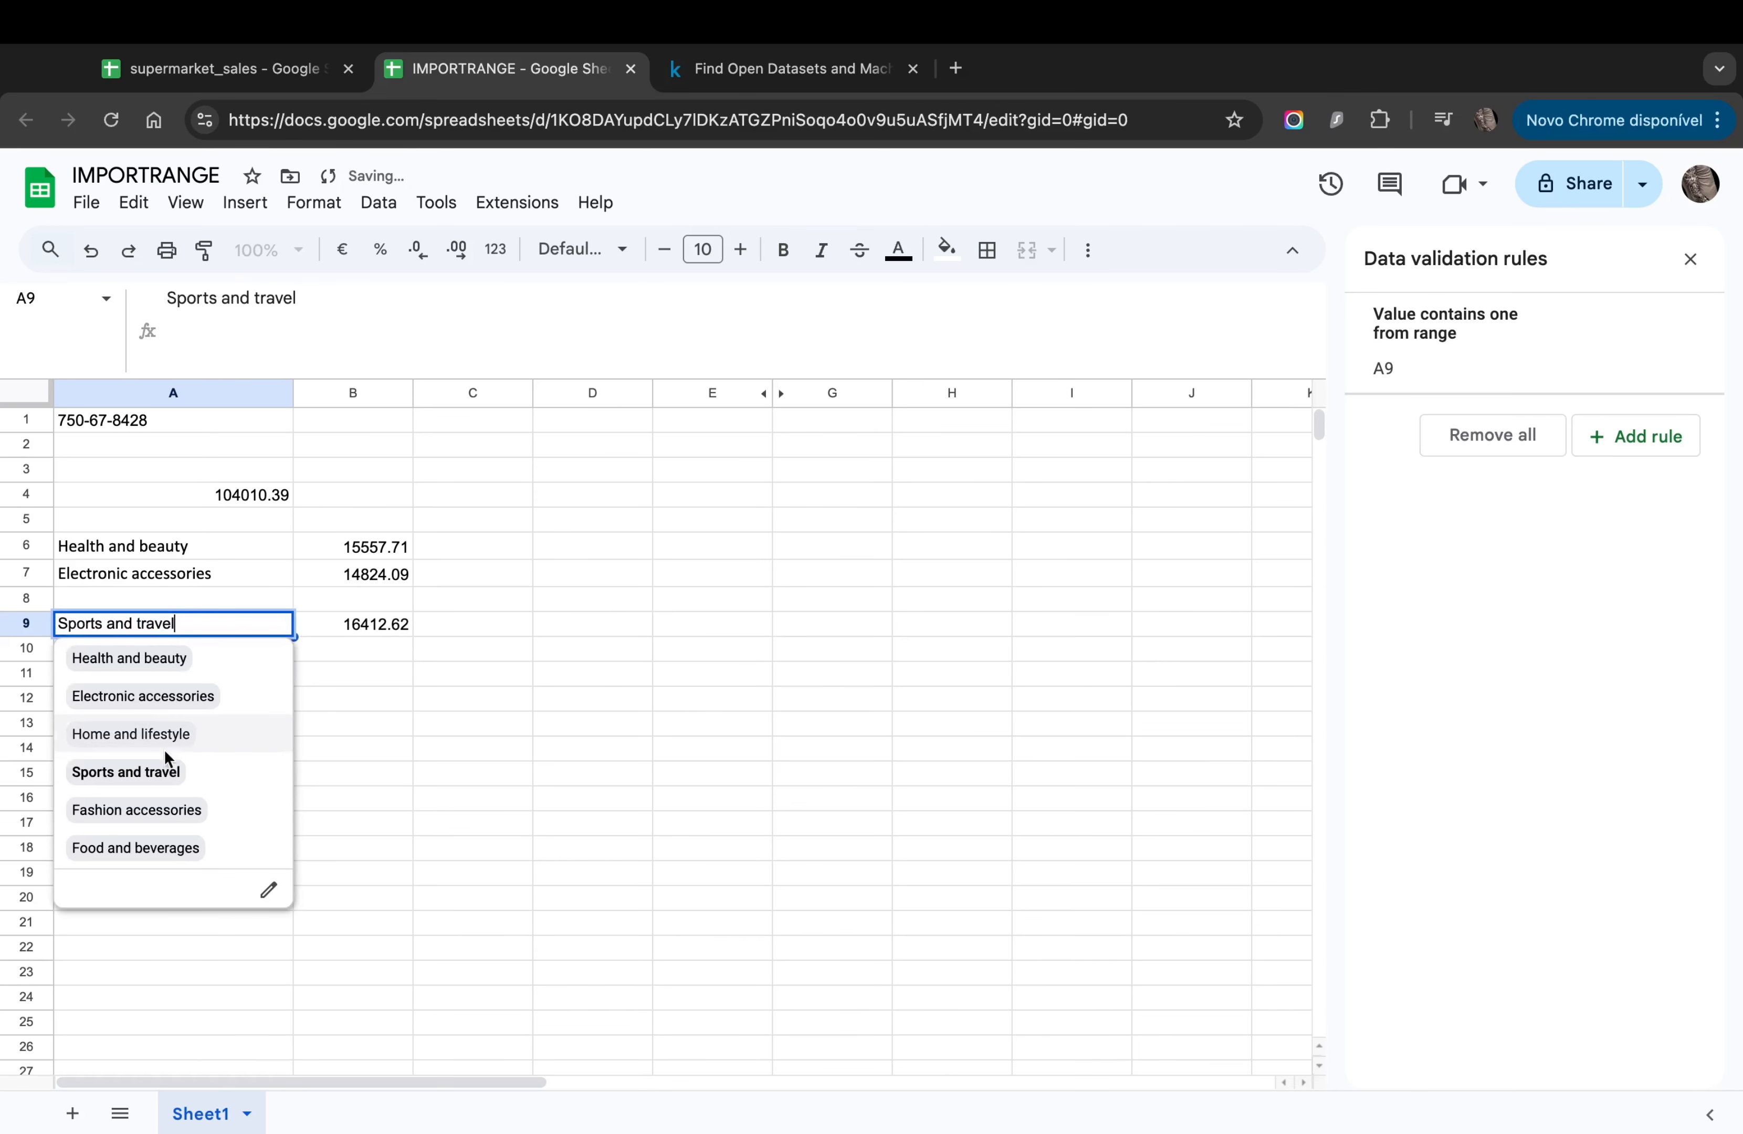
click(154, 807)
double_click(170, 632)
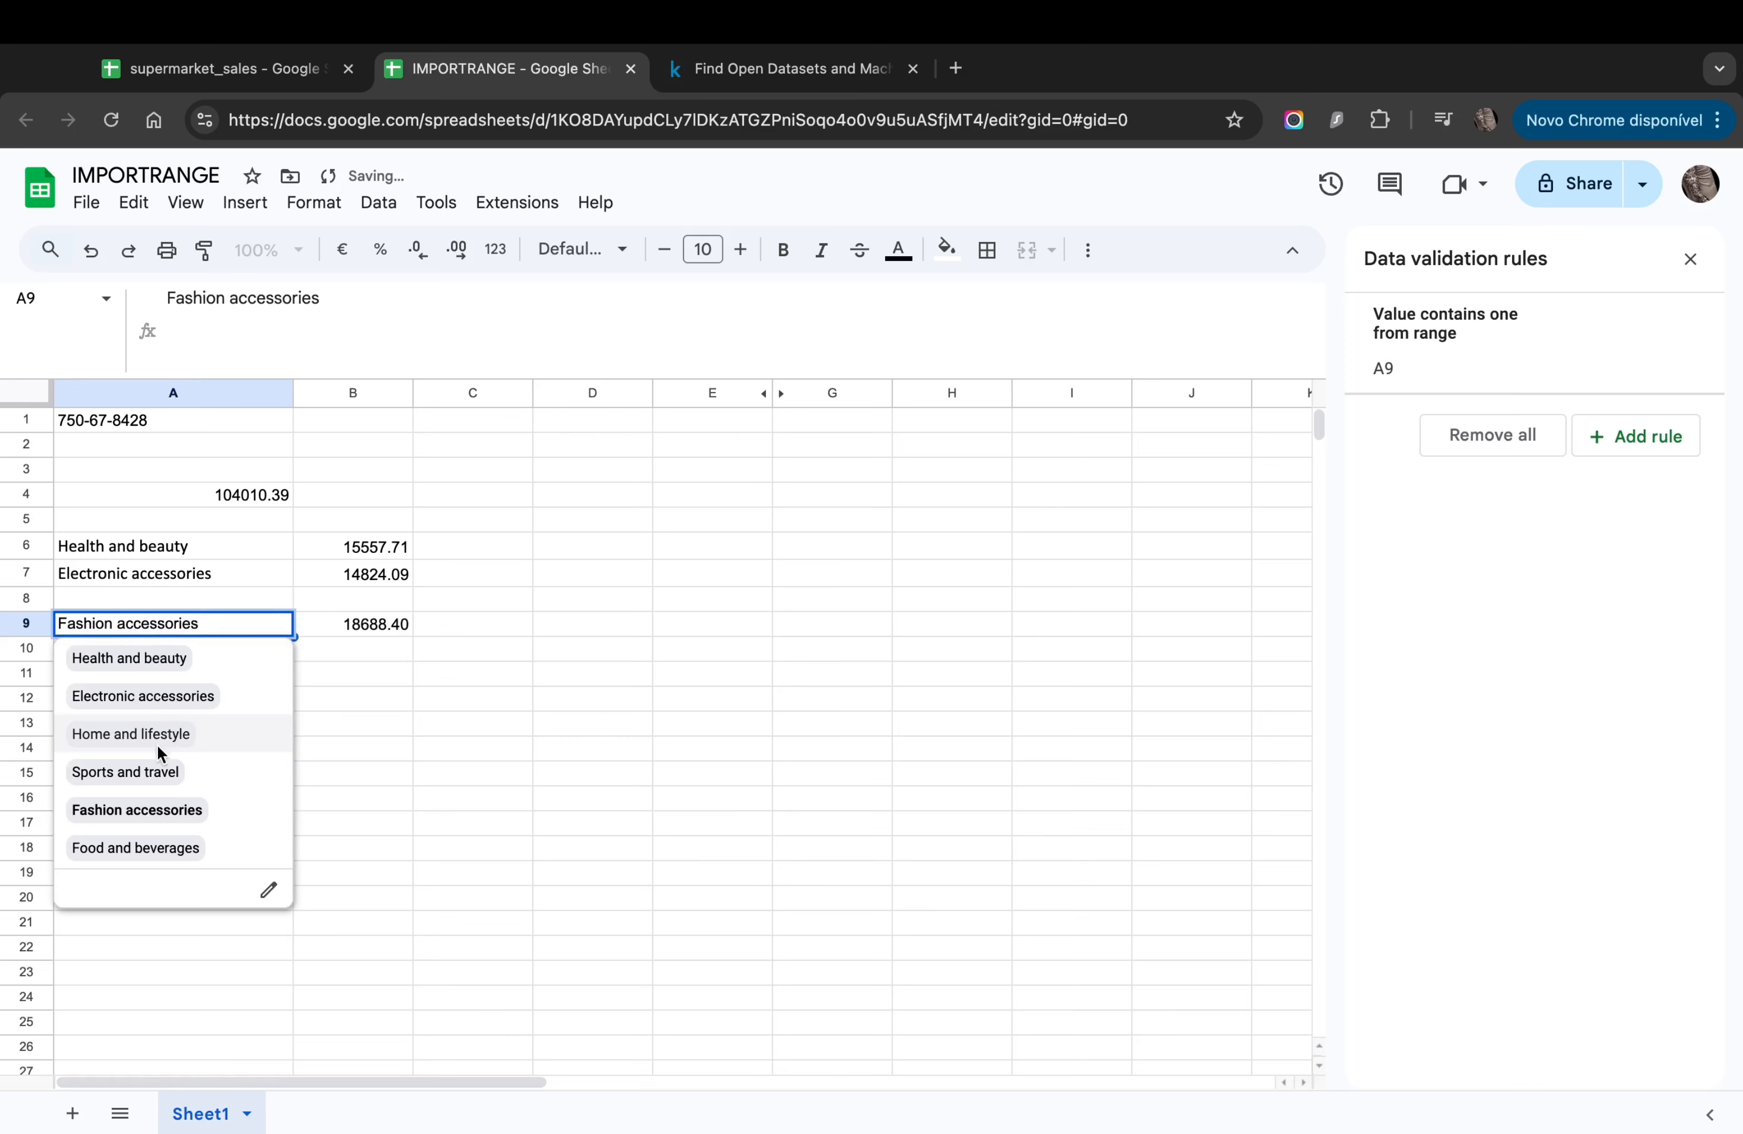
click(154, 844)
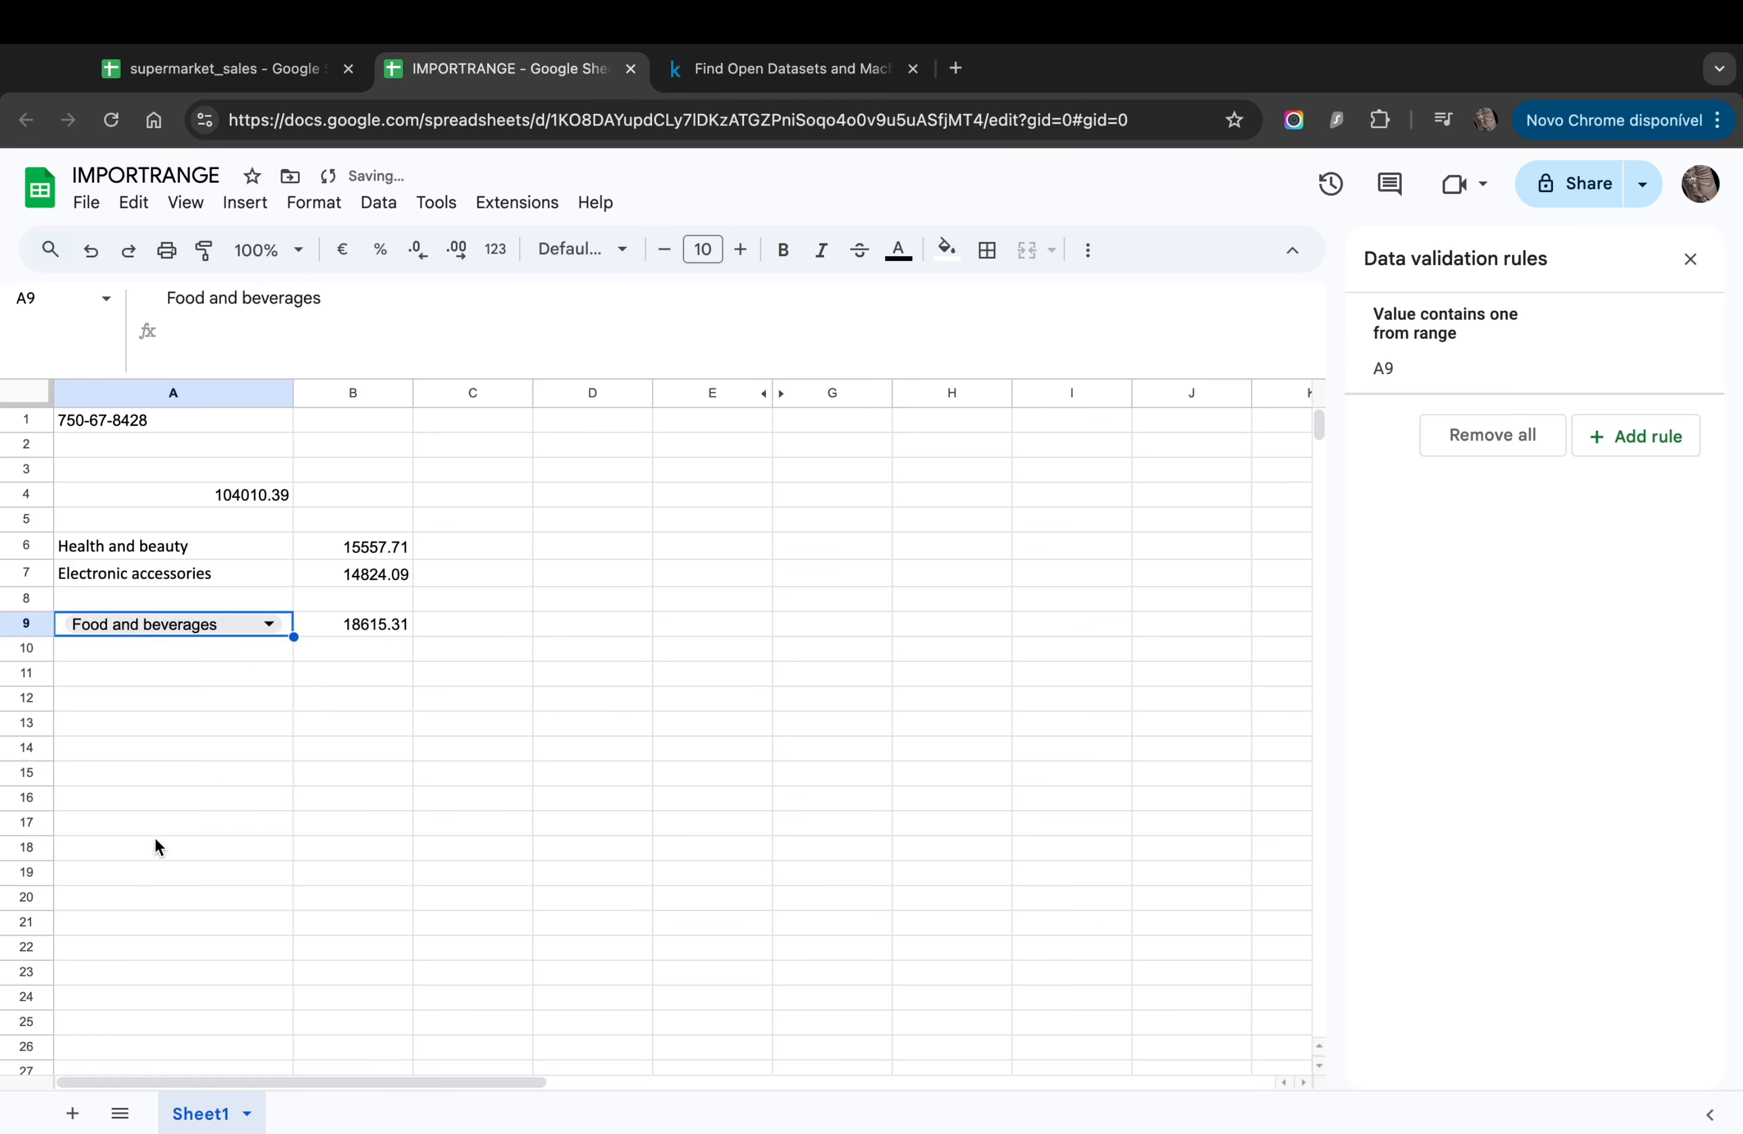
click(345, 702)
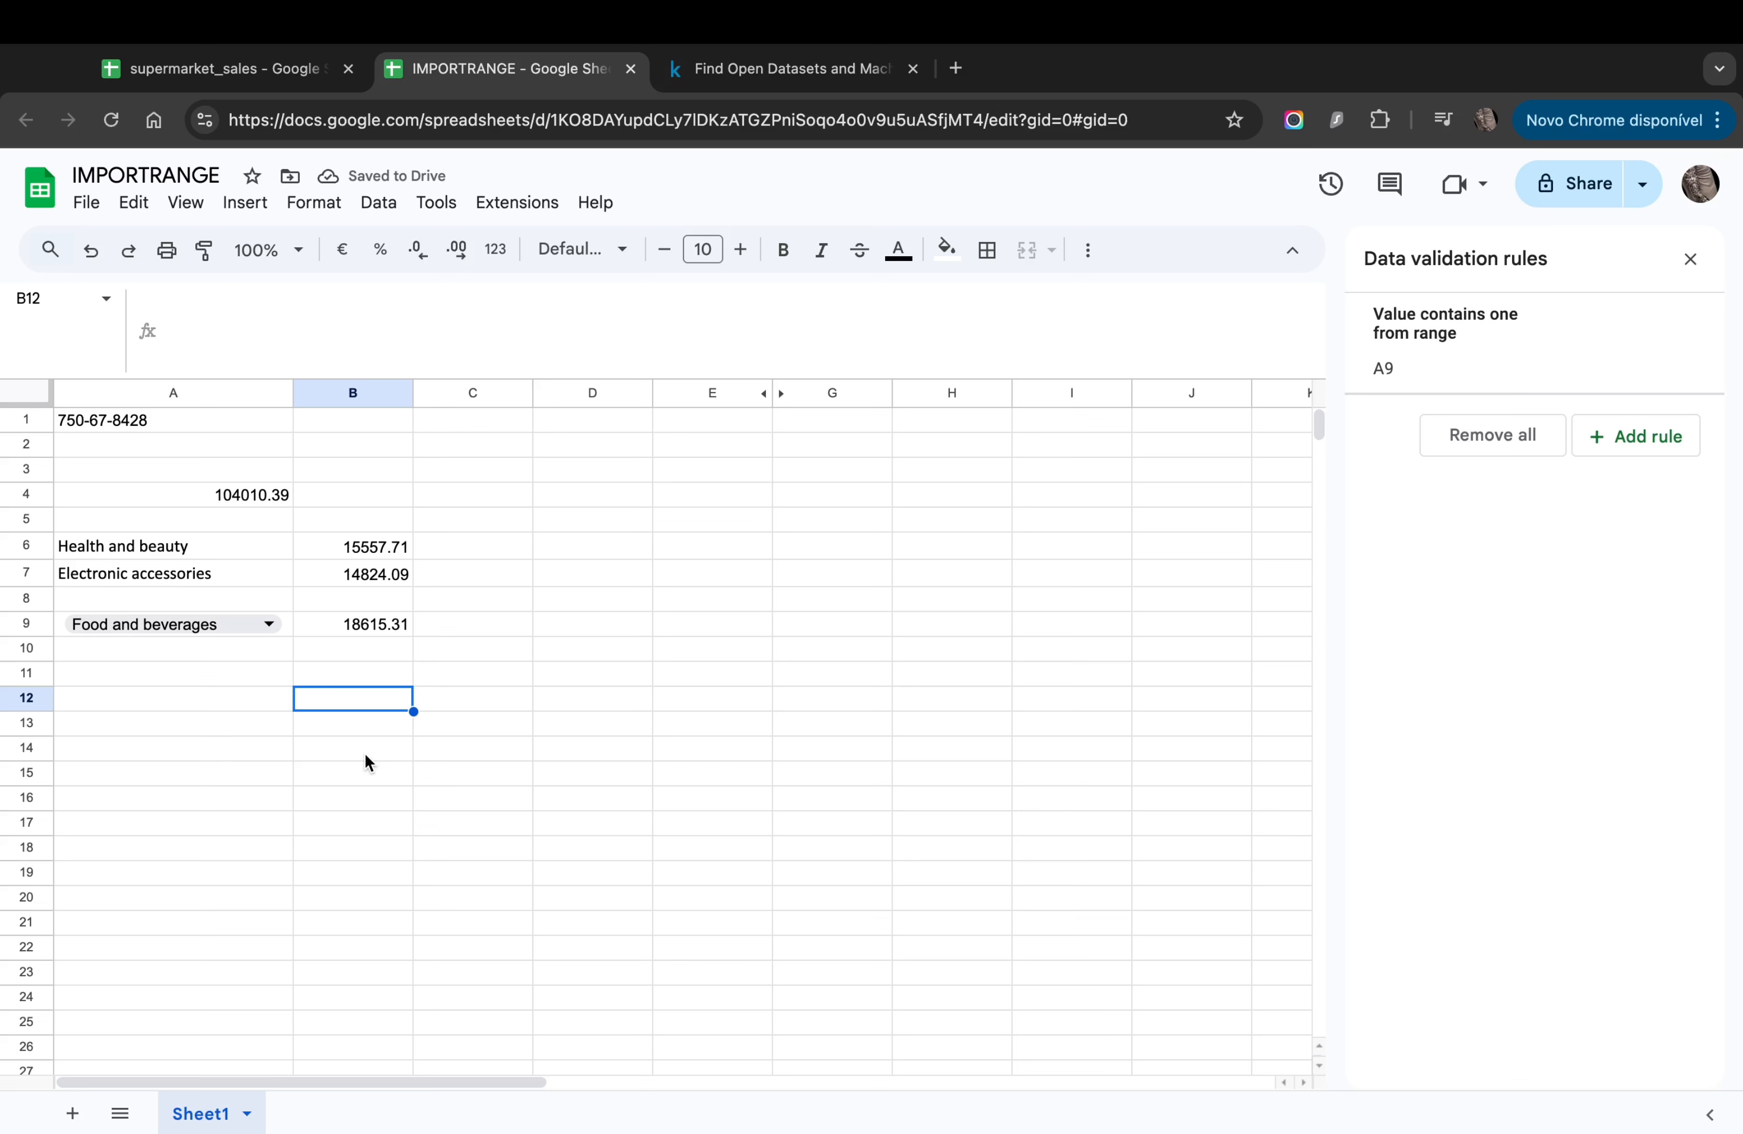